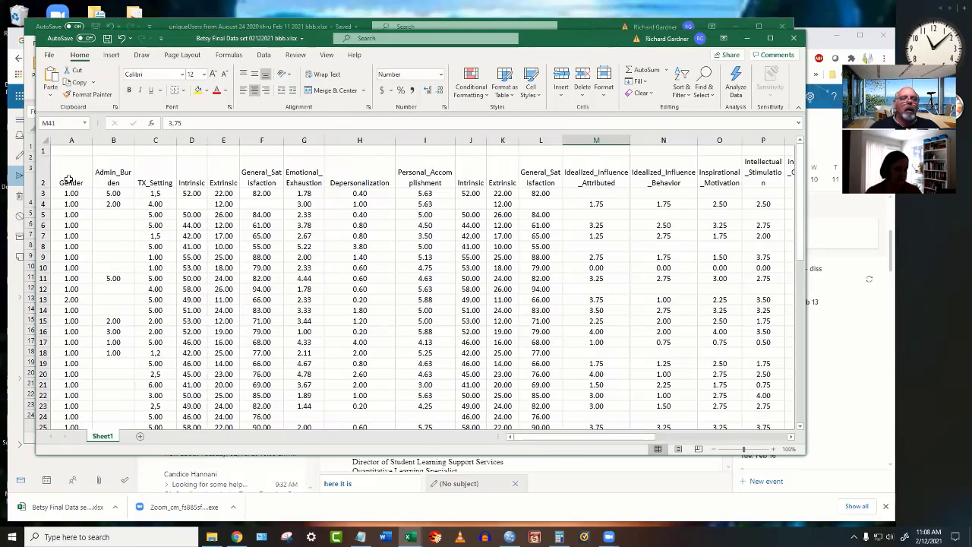
Examine the Gender, Admin_Burden and TX_Setting columns, checking how TX_Setting is coded down the rows, including cell C50.
left_click(83, 178)
left_click(122, 173)
left_click(154, 176)
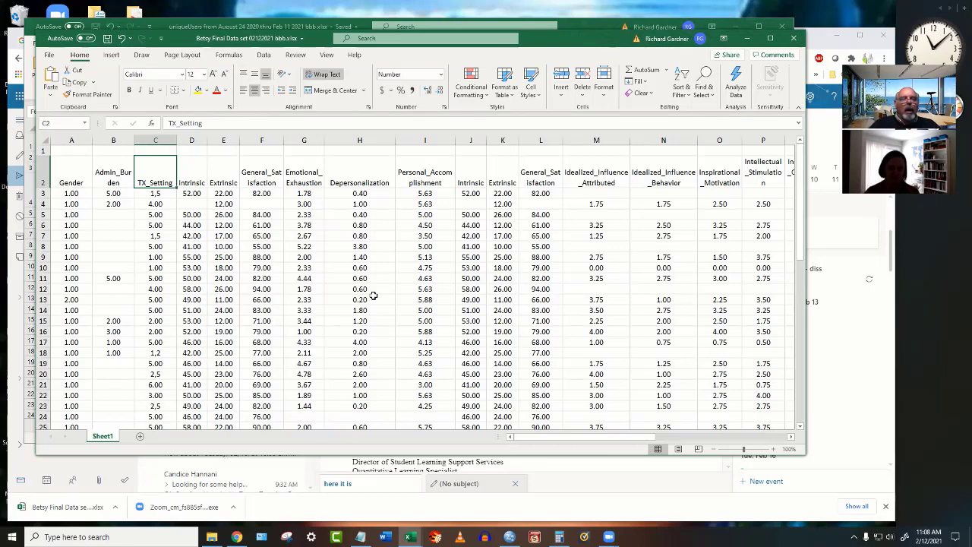
scroll(364, 299, "down", 7)
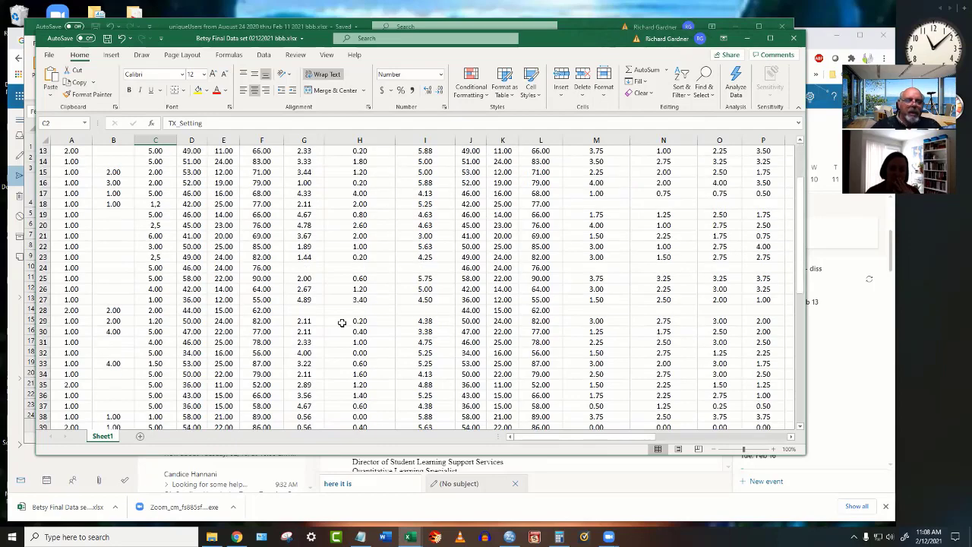
scroll(212, 318, "down", 3)
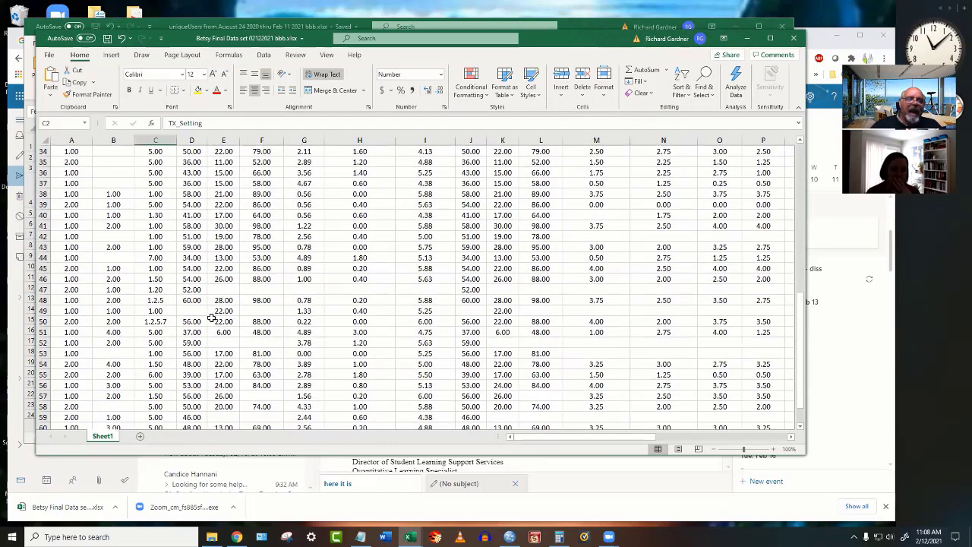
left_click(153, 322)
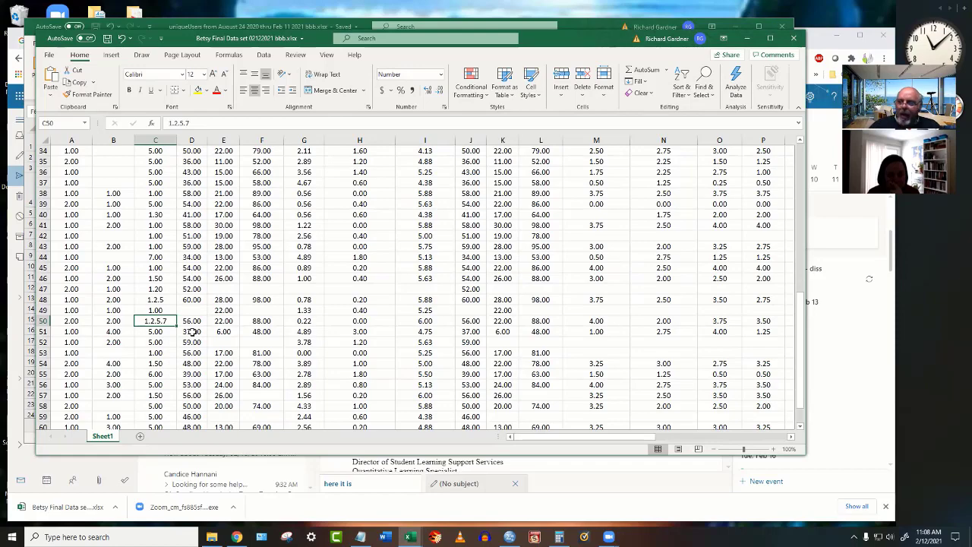
scroll(192, 331, "up", 11)
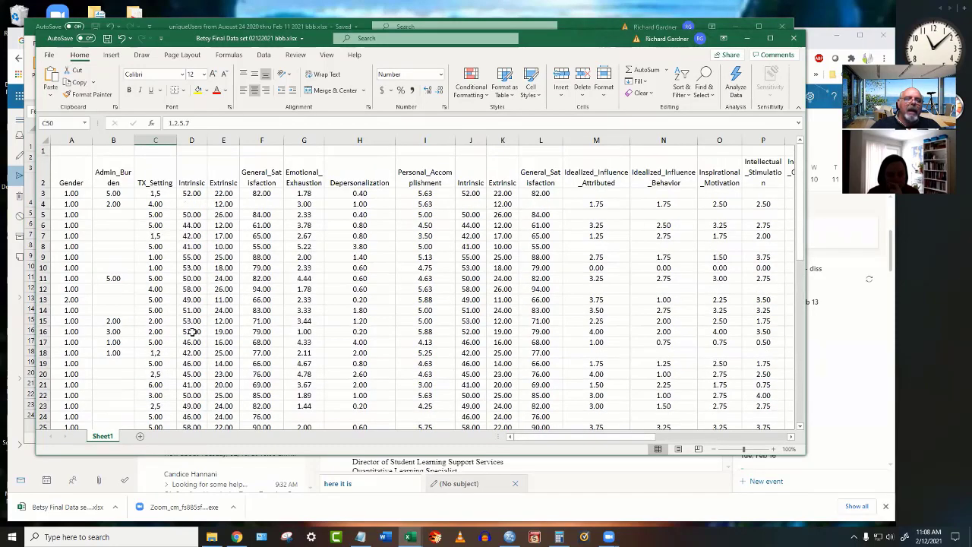
scroll(192, 332, "down", 11)
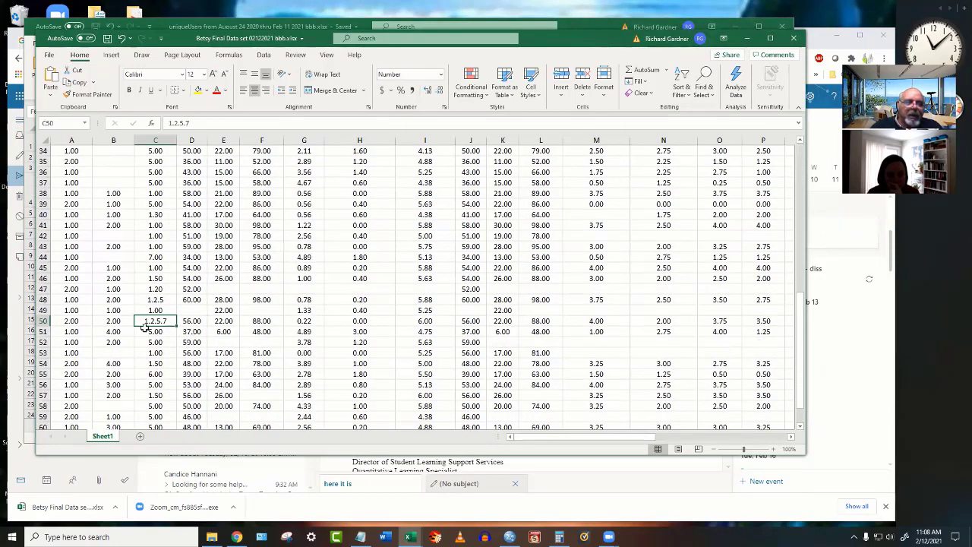
scroll(243, 307, "down", 2)
scroll(244, 307, "up", 6)
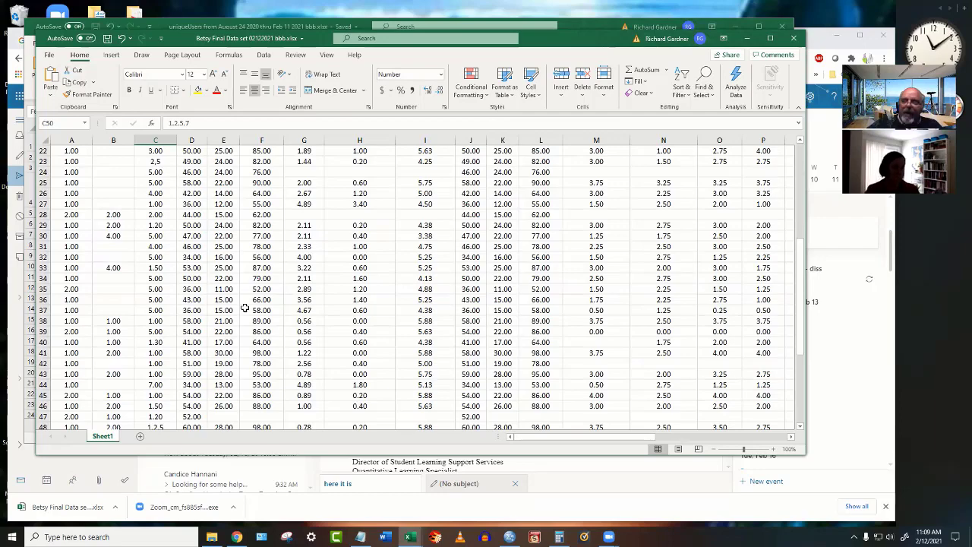
scroll(245, 307, "up", 7)
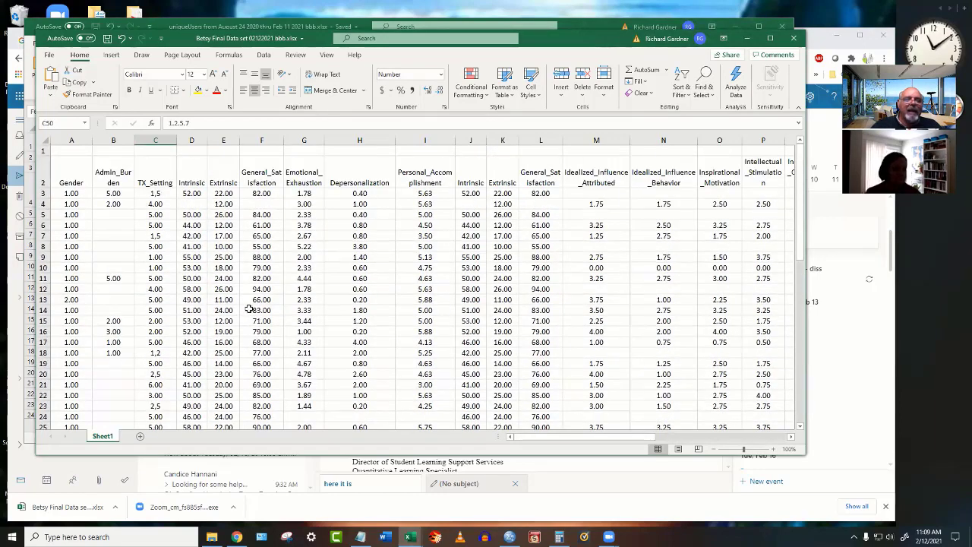
Inspect the TX_Setting entries in C3, C7, C18, C20, C23 and C40 for multiple-response coding.
left_click(161, 195)
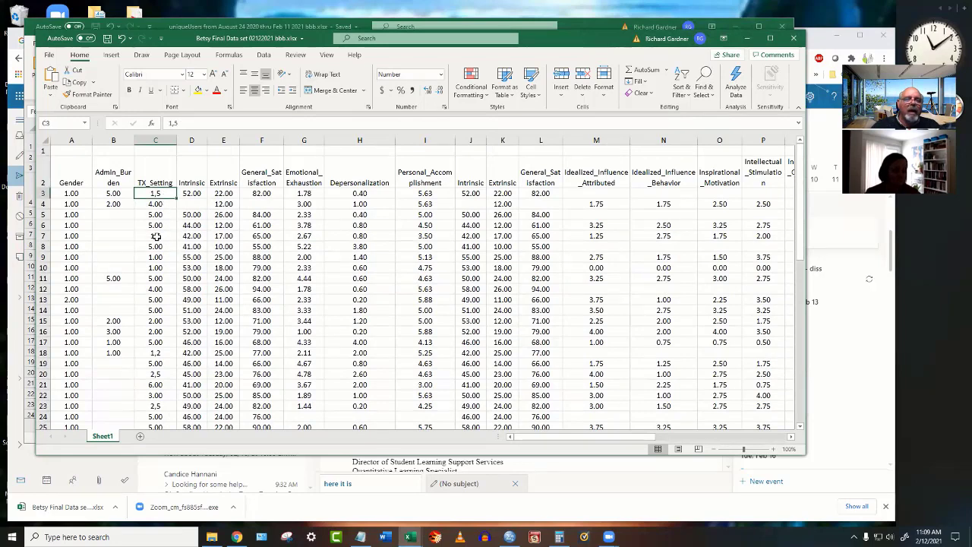
left_click(157, 236)
scroll(204, 249, "down", 3)
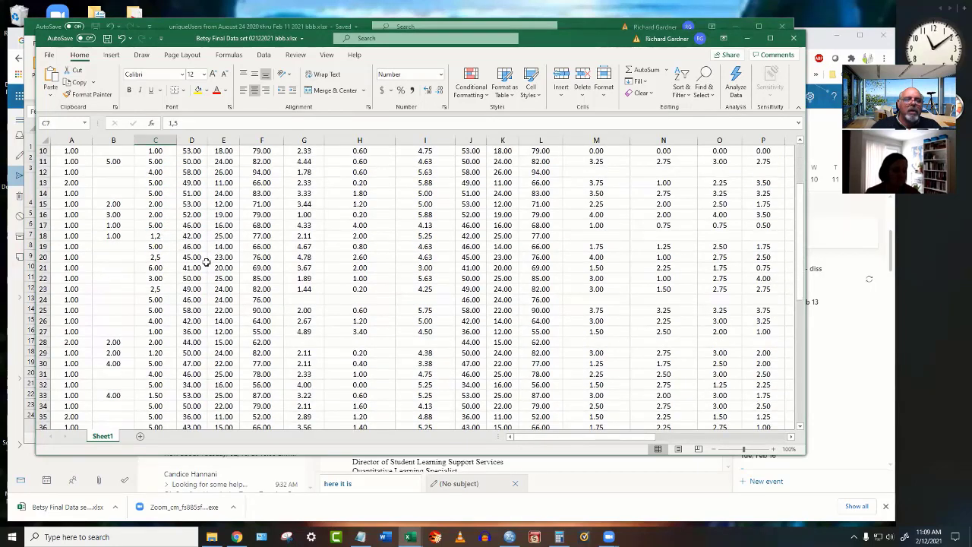
left_click(168, 235)
left_click(166, 257)
left_click(161, 288)
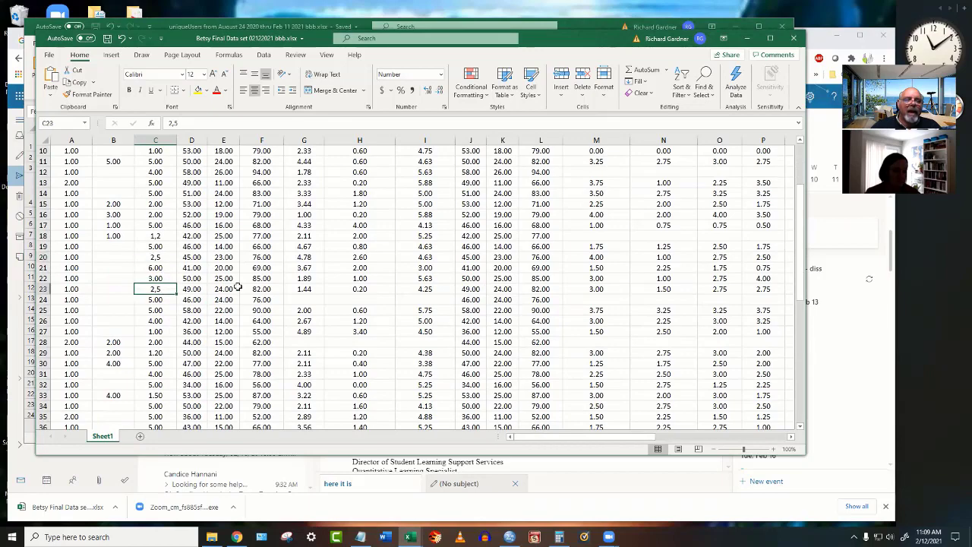
scroll(237, 286, "down", 7)
scroll(238, 287, "down", 2)
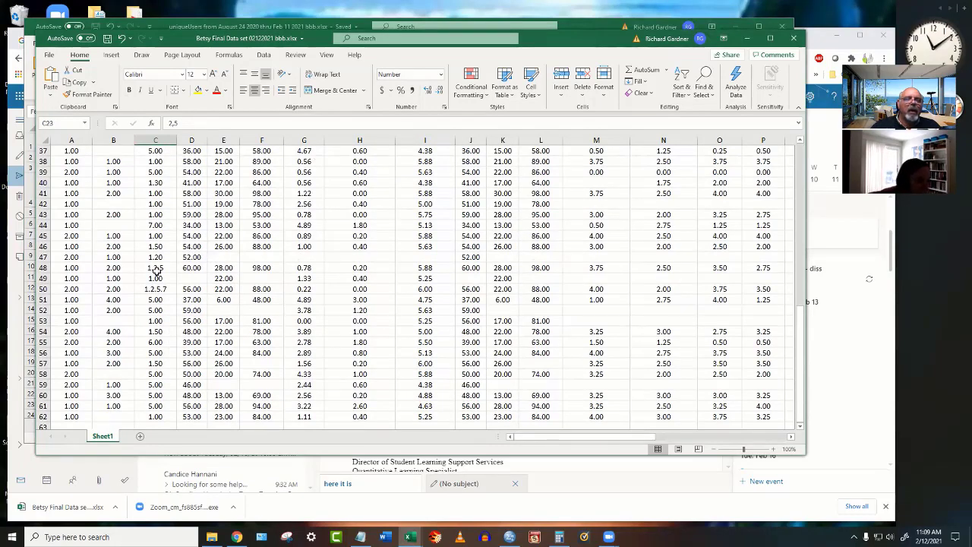
left_click(167, 181)
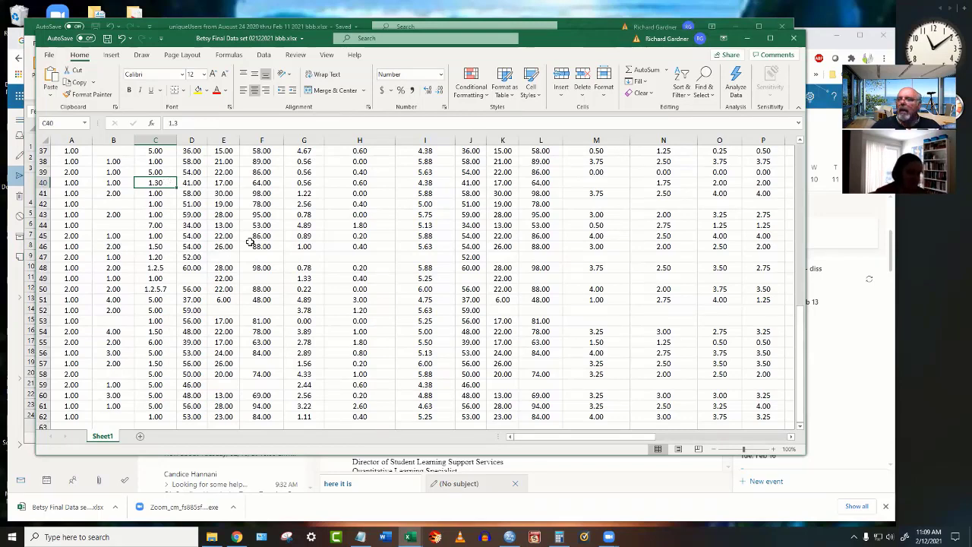
Review the participant rows from the headers to the end of the data, comparing TX_Setting codes and blank cells across columns A to P.
scroll(250, 242, "up", 5)
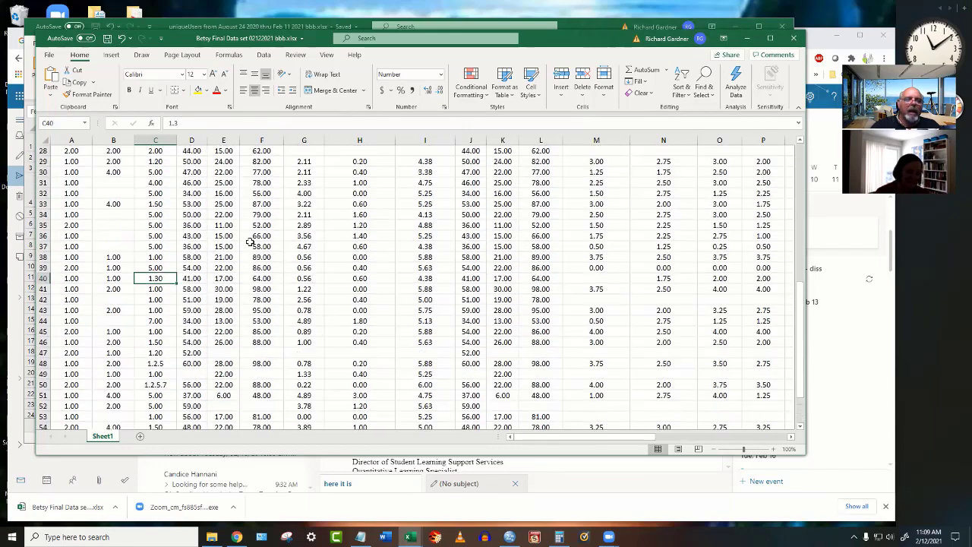
scroll(249, 242, "up", 5)
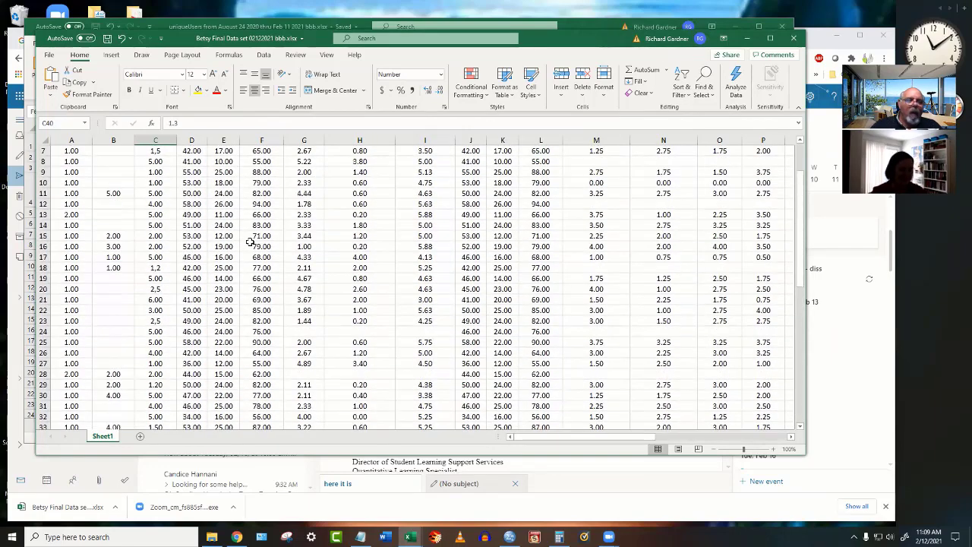
scroll(250, 242, "up", 2)
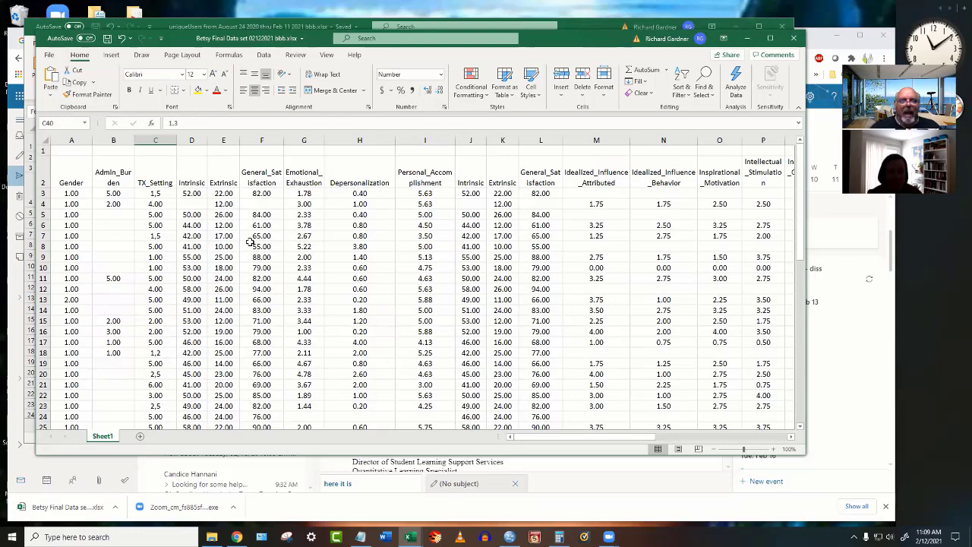
scroll(250, 241, "down", 12)
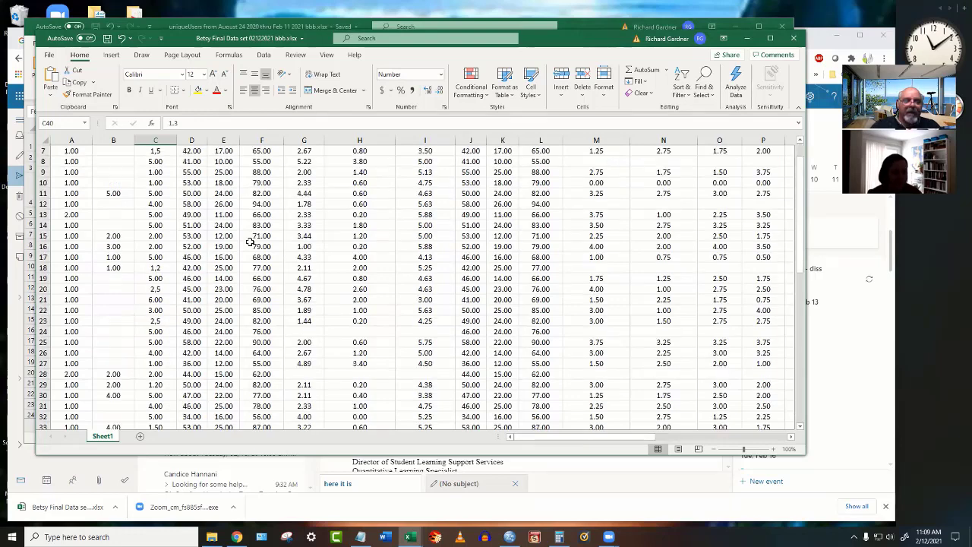
scroll(250, 241, "down", 5)
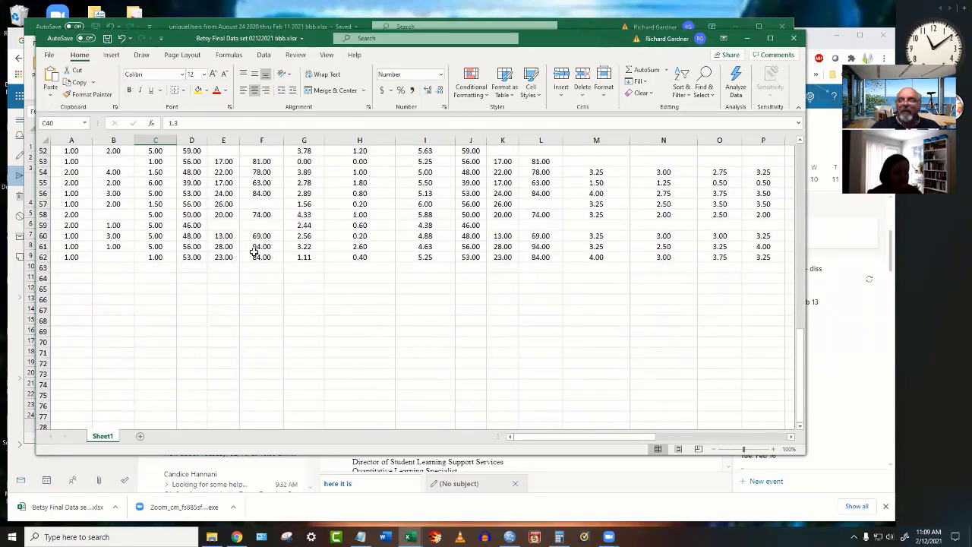
scroll(247, 275, "up", 5)
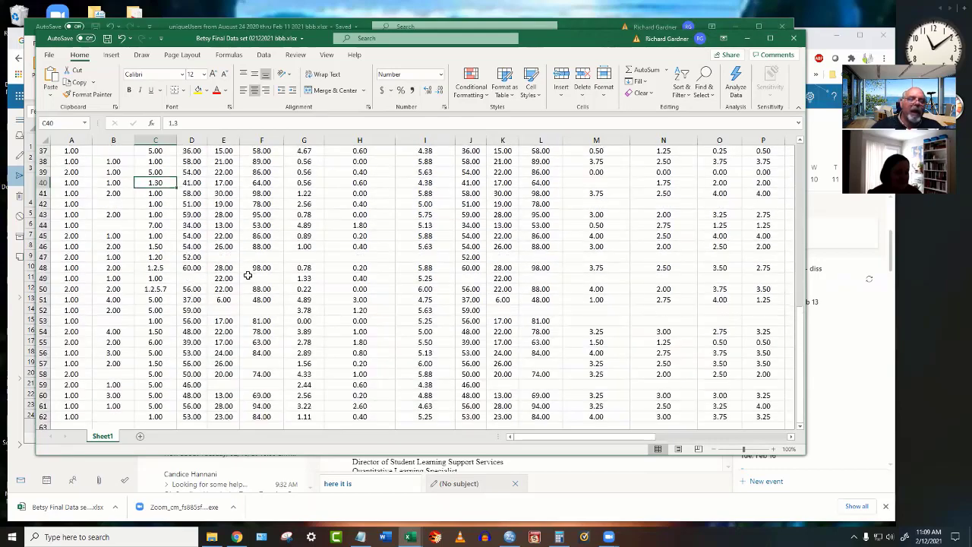
scroll(248, 275, "down", 4)
scroll(248, 275, "up", 7)
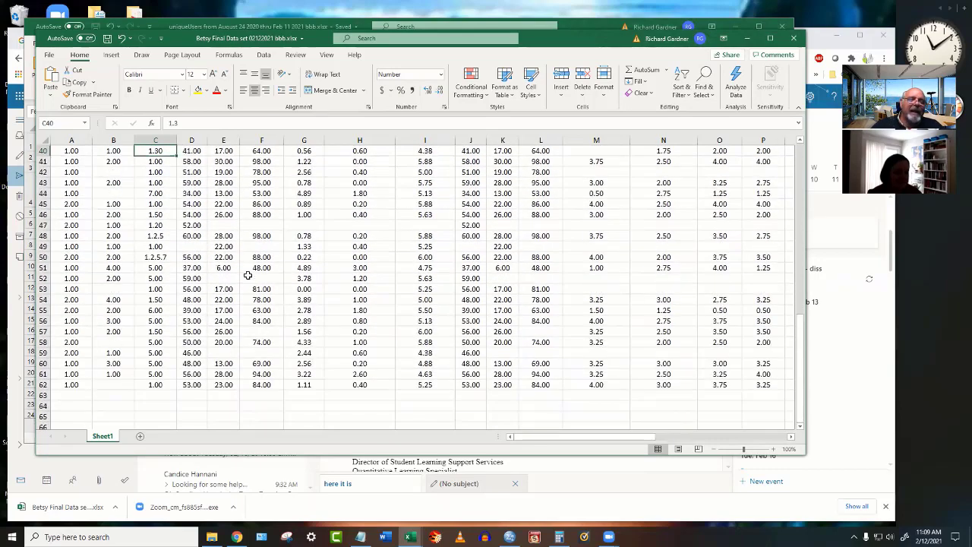
scroll(228, 311, "down", 2)
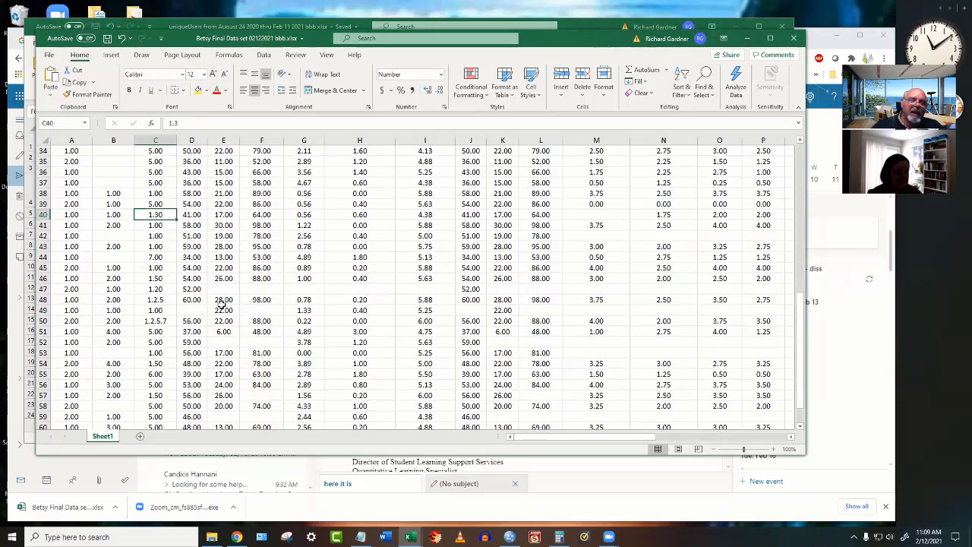
scroll(186, 364, "down", 3)
scroll(186, 364, "down", 1)
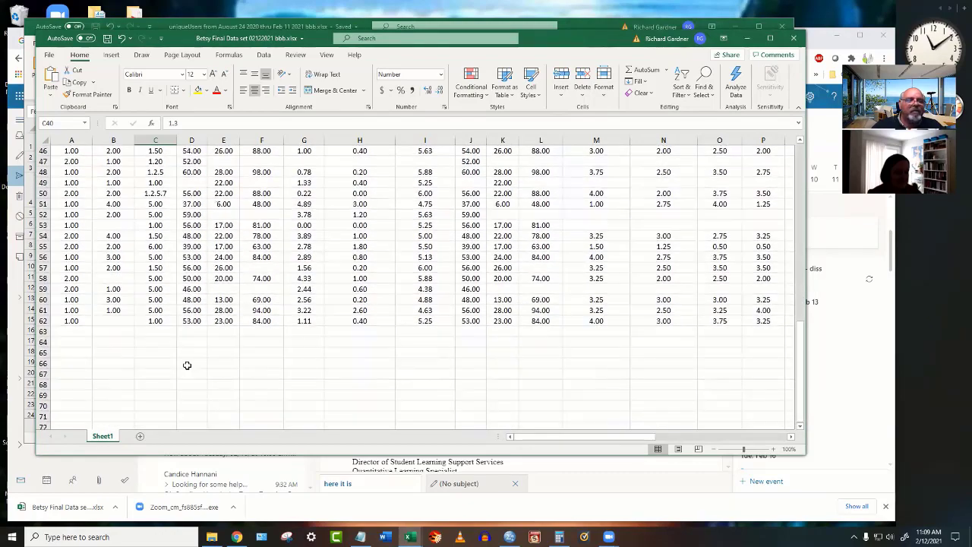
scroll(187, 366, "up", 6)
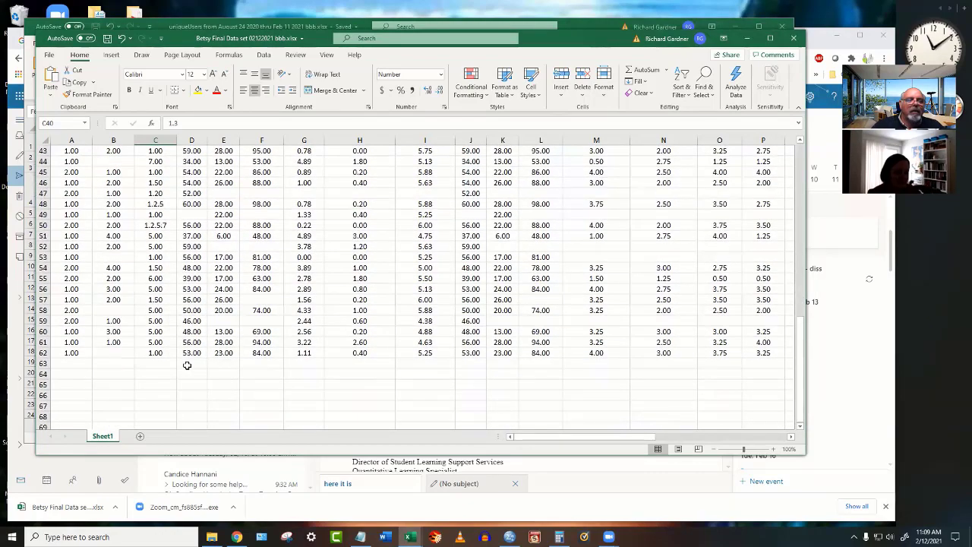
scroll(192, 366, "up", 9)
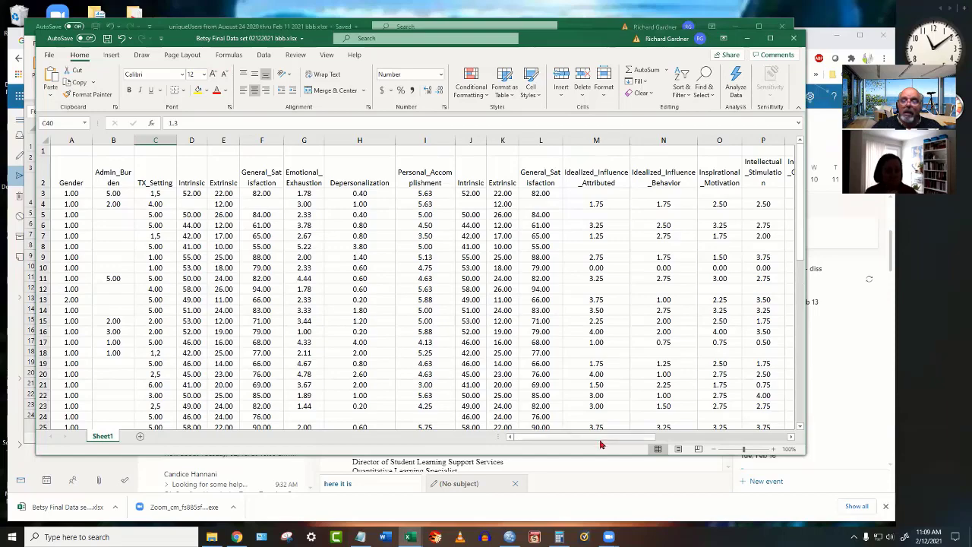
Review the leadership-style columns from Idealized_Influence_Behavior through Passive_Avoidant_Yes_No across all participant rows.
left_click_drag(574, 442, 730, 436)
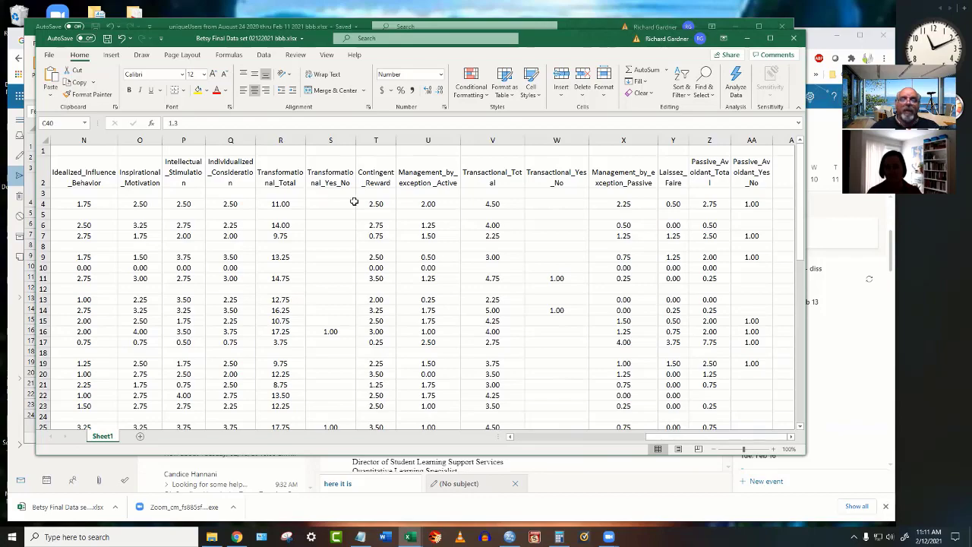
scroll(343, 220, "down", 14)
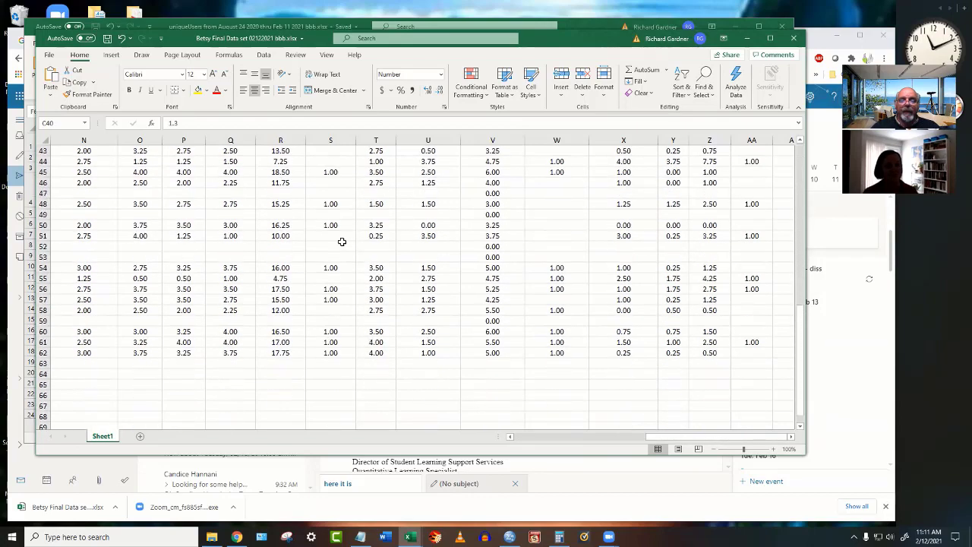
scroll(342, 241, "up", 14)
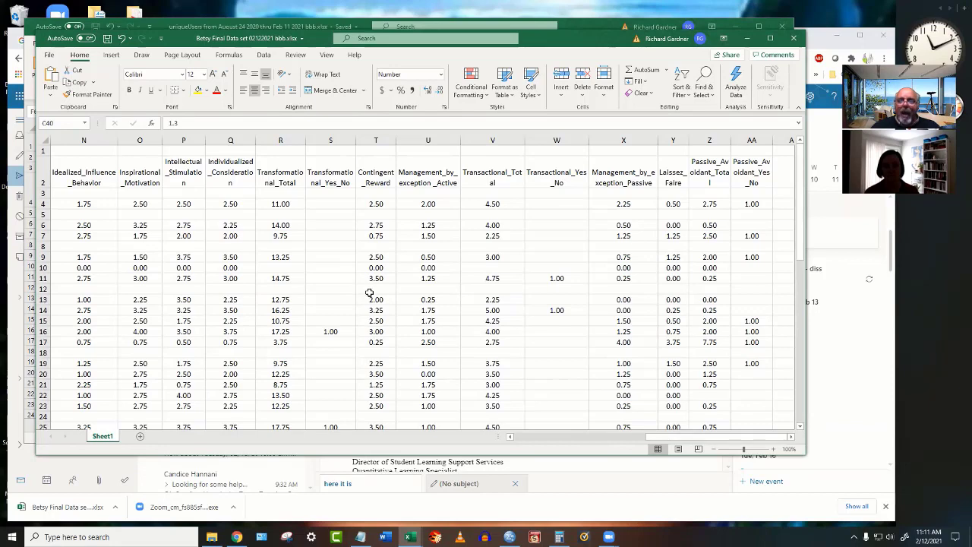
scroll(369, 292, "down", 1)
scroll(357, 258, "up", 1)
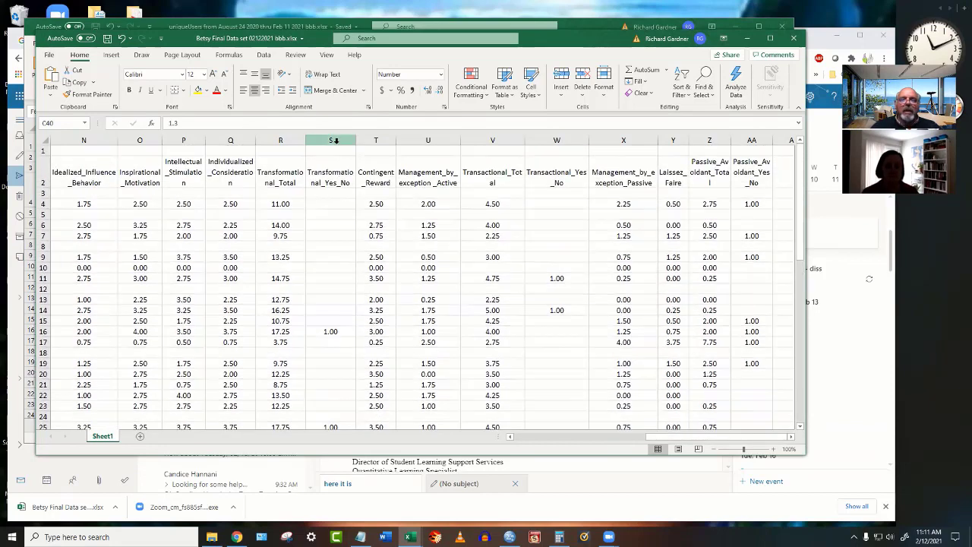
Check the Transformational_Yes_No and Transactional_Yes_No columns for blank cells and how their values are coded.
left_click(334, 141)
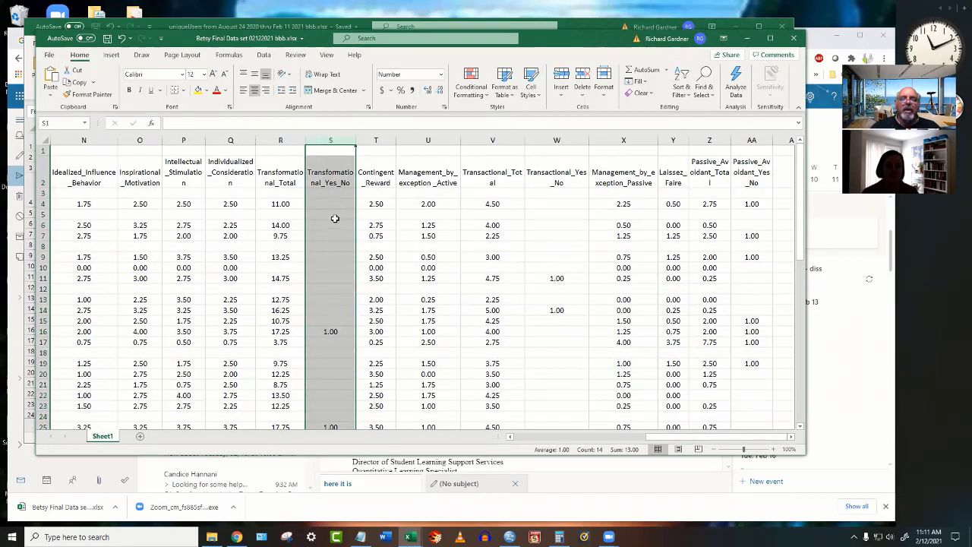
left_click(556, 140)
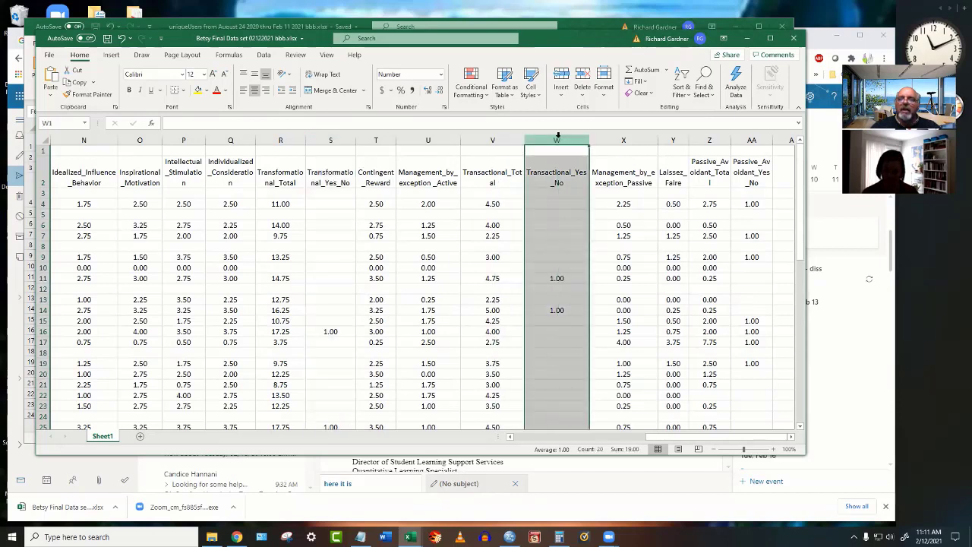
left_click(334, 224)
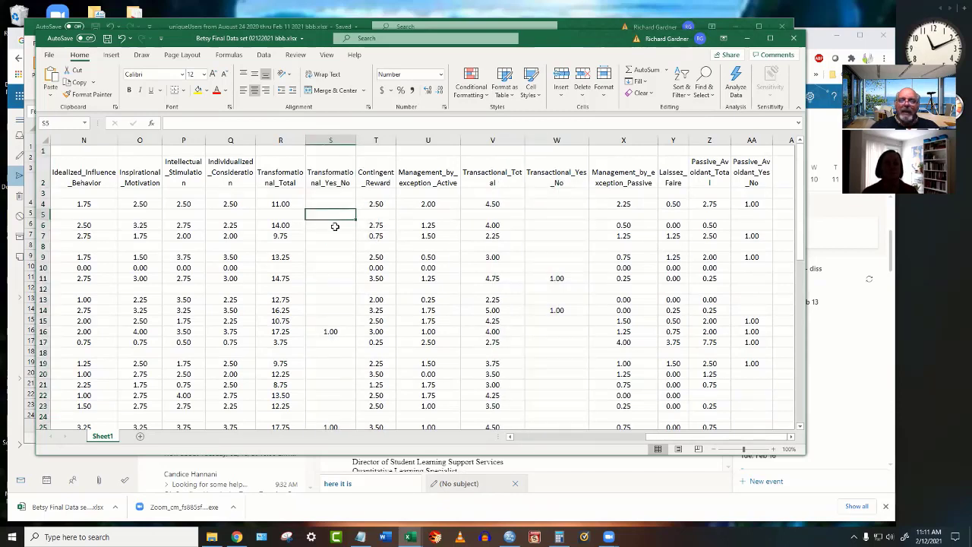
left_click(331, 250)
left_click(542, 229)
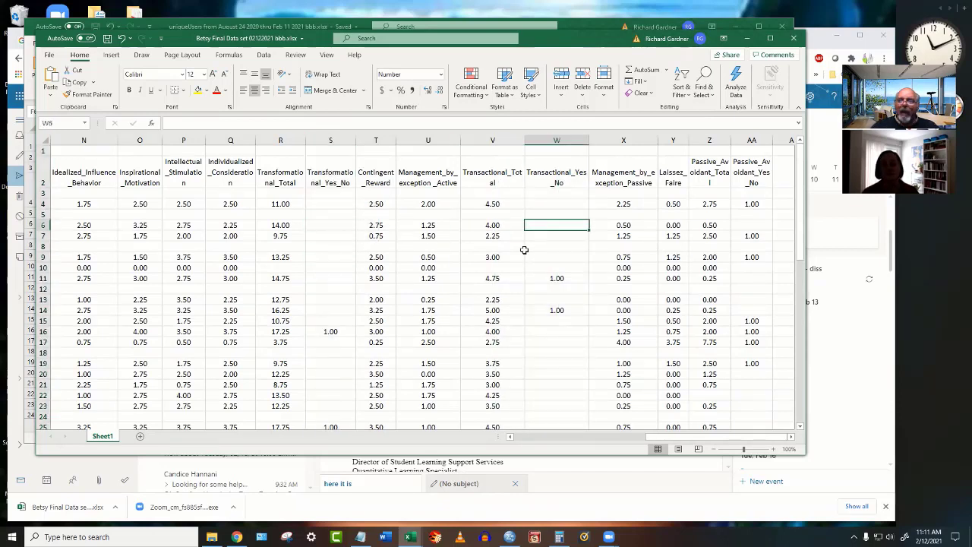
left_click(528, 381)
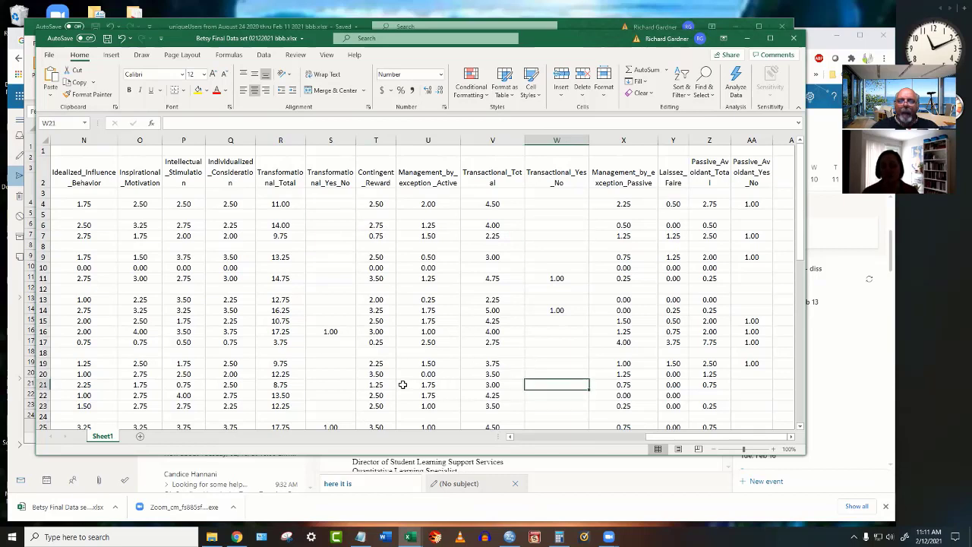
left_click(336, 384)
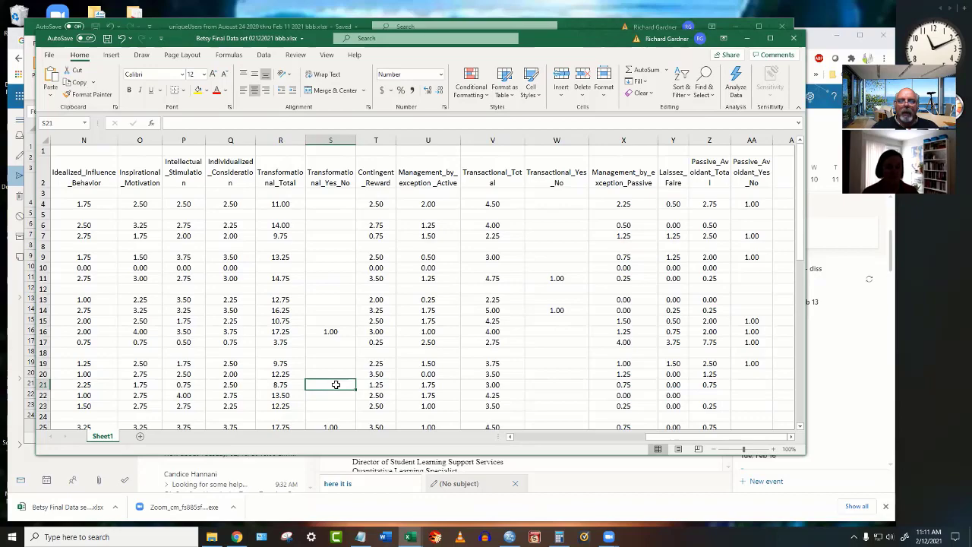
scroll(336, 384, "down", 9)
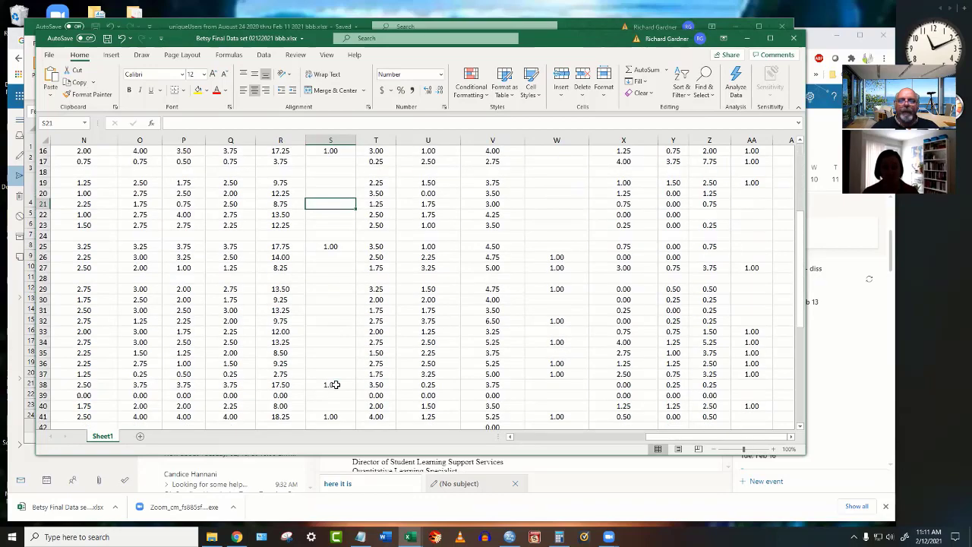
Review the Transformational_Yes_No and Transactional_Yes_No columns down to the last participant row for blanks and their coding against the totals.
scroll(335, 384, "down", 4)
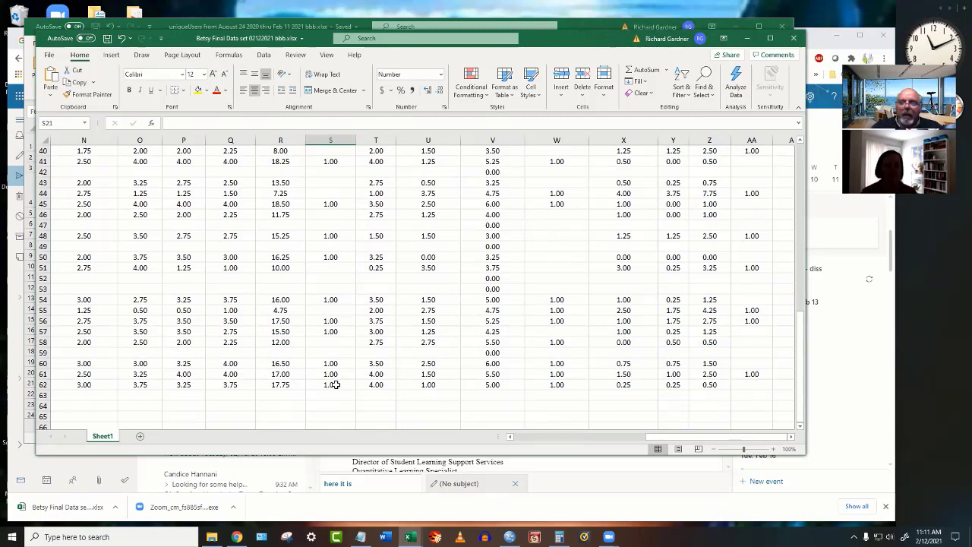
scroll(335, 384, "up", 13)
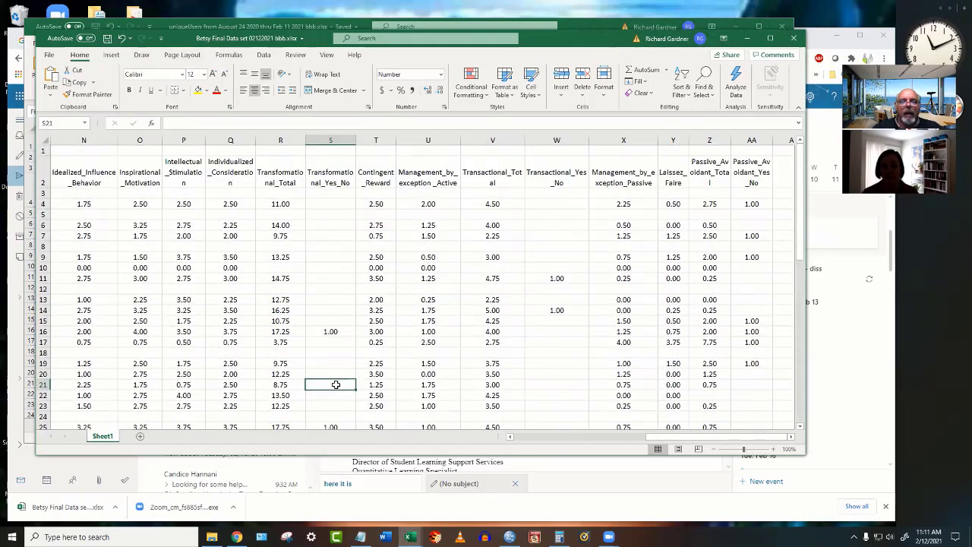
left_click(337, 258)
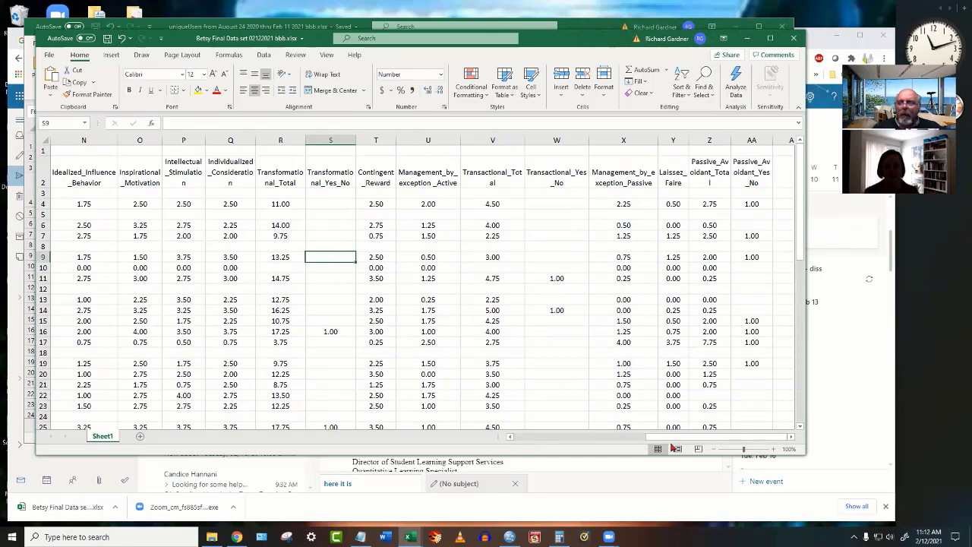
mouse_move(671, 440)
left_mouse_down()
mouse_move(535, 437)
mouse_move(681, 438)
left_mouse_up()
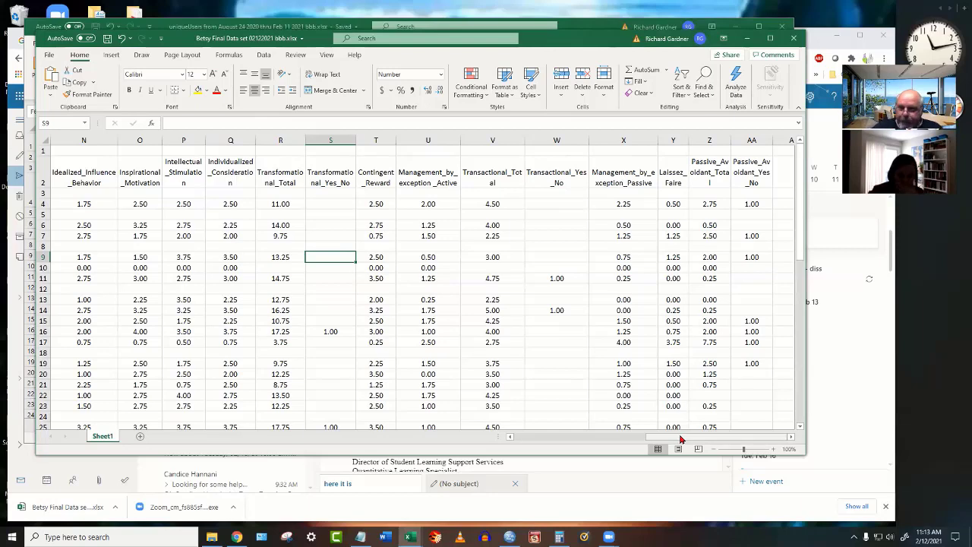
scroll(562, 346, "down", 4)
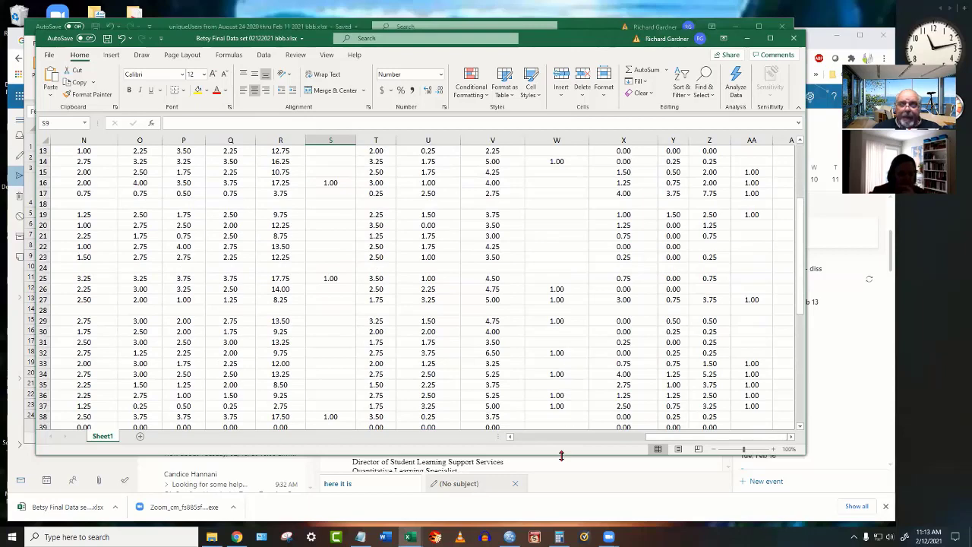
left_click_drag(561, 454, 562, 515)
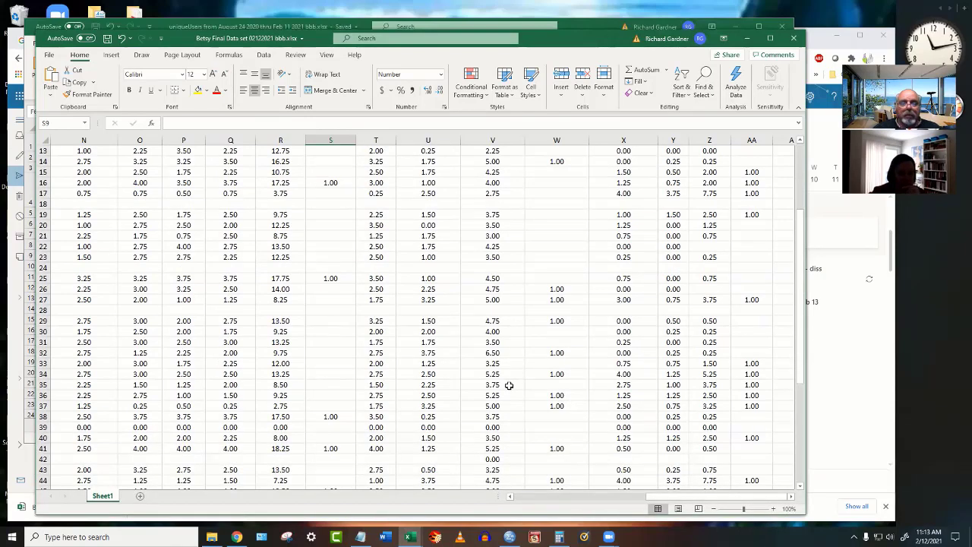
scroll(509, 385, "up", 4)
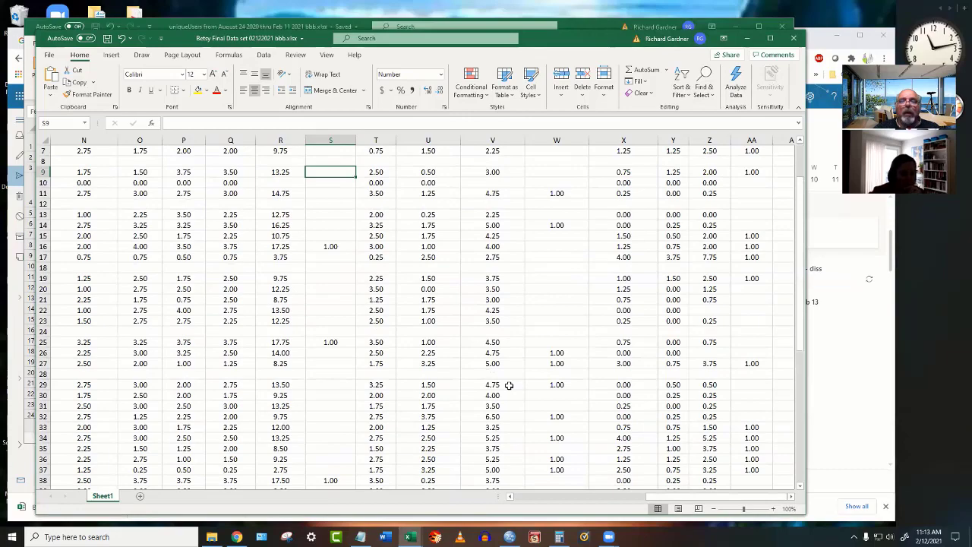
scroll(508, 385, "down", 3)
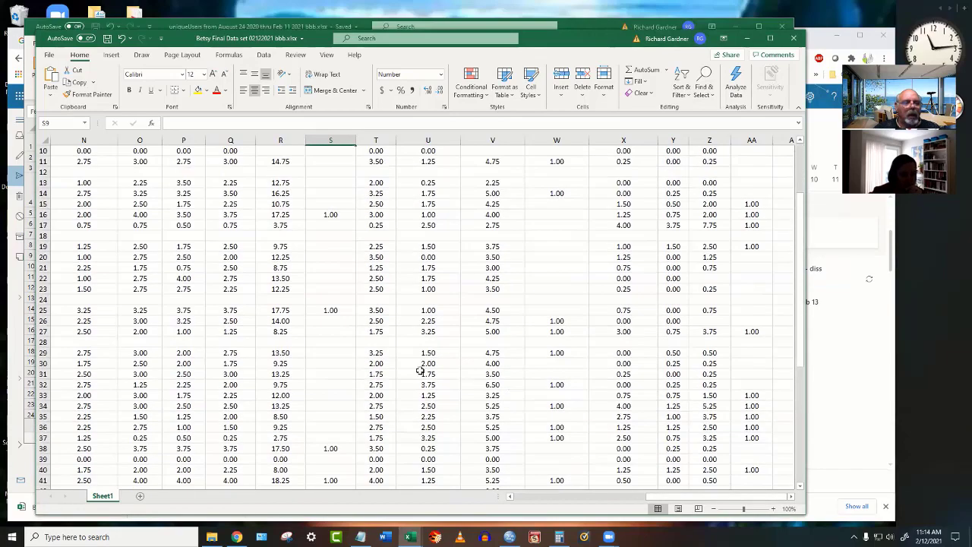
Examine row 27 across the leadership-style columns, comparing its transactional and passive-avoidant scores with the column headers and nearby rows.
left_click(44, 332)
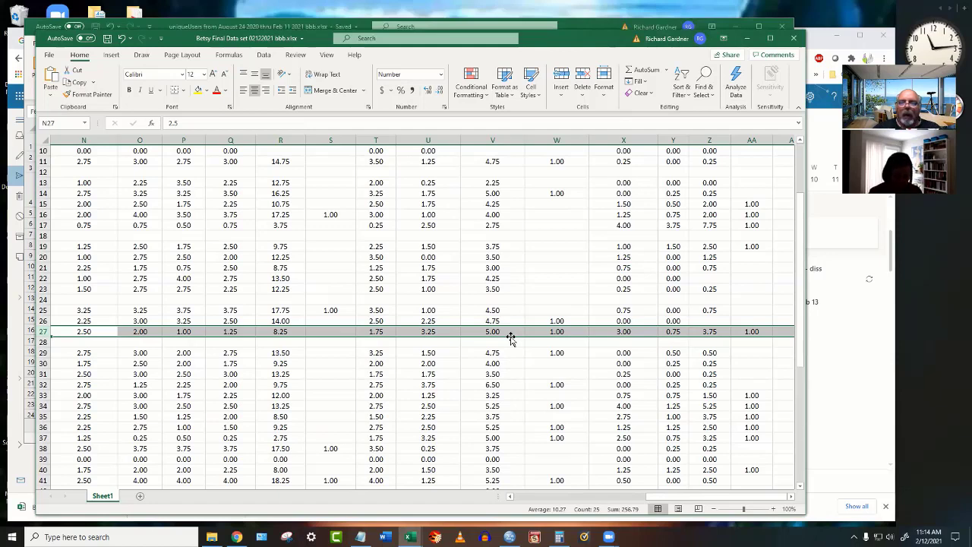
scroll(521, 375, "up", 3)
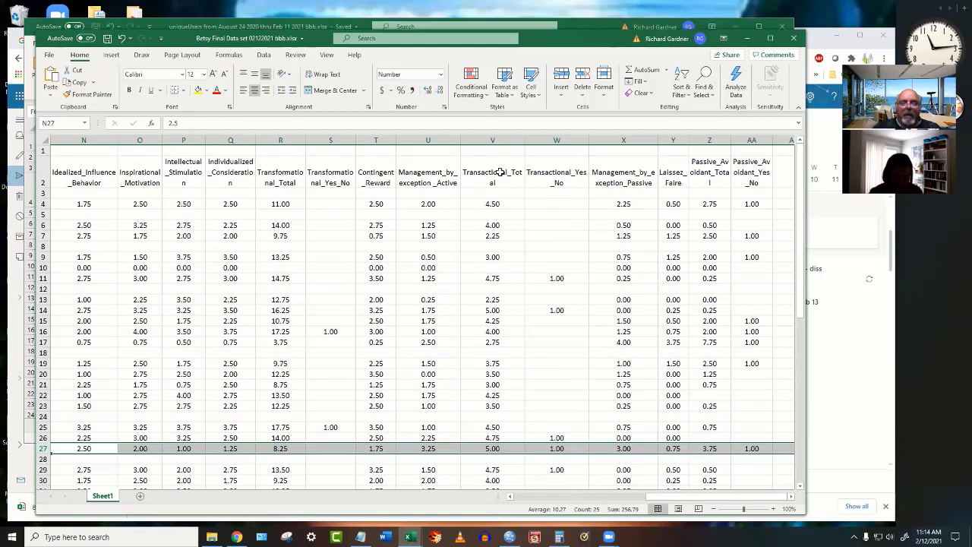
scroll(492, 418, "down", 1)
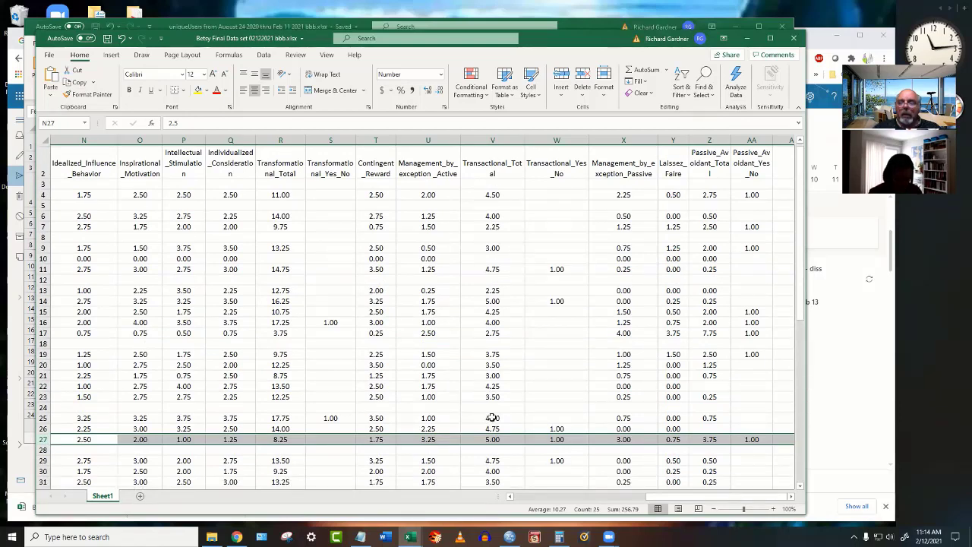
scroll(492, 417, "down", 1)
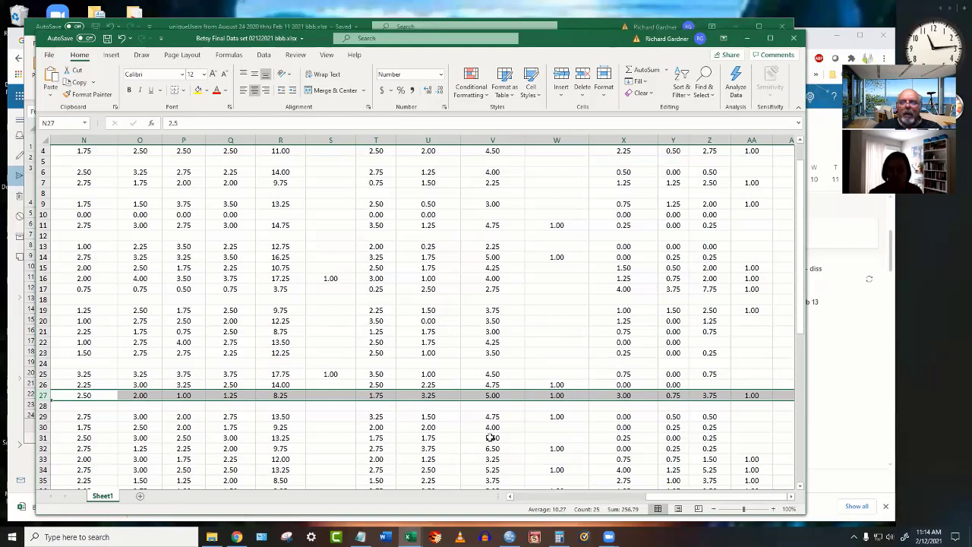
scroll(491, 437, "up", 1)
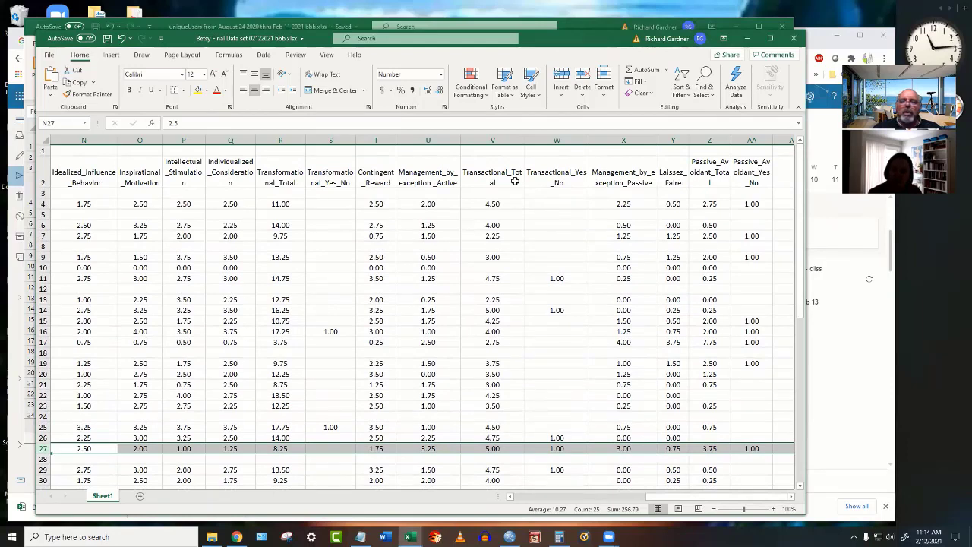
Compare the three leadership Yes_No column headers and examine the Passive_Avoidant_Yes_No values down to the last participant row.
left_click(328, 174)
left_click(557, 173)
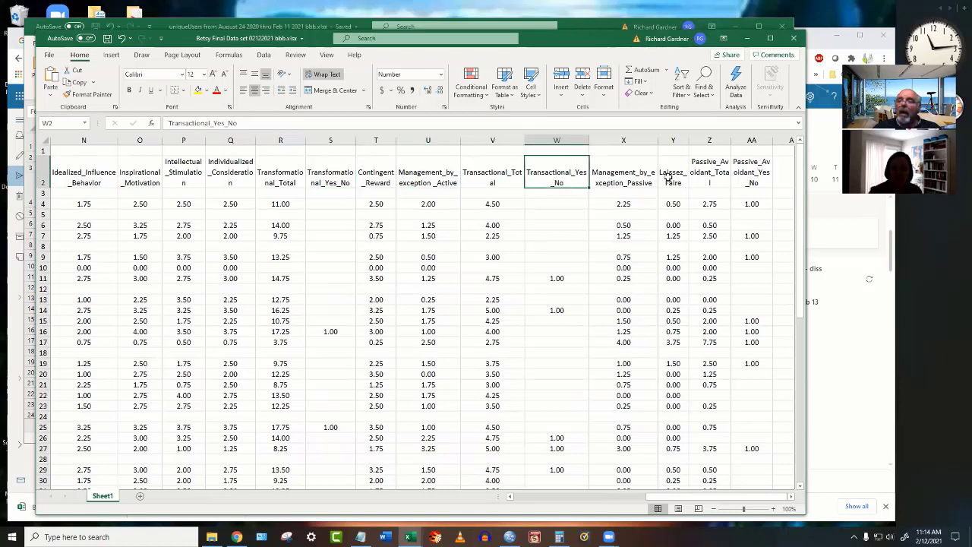
left_click(759, 173)
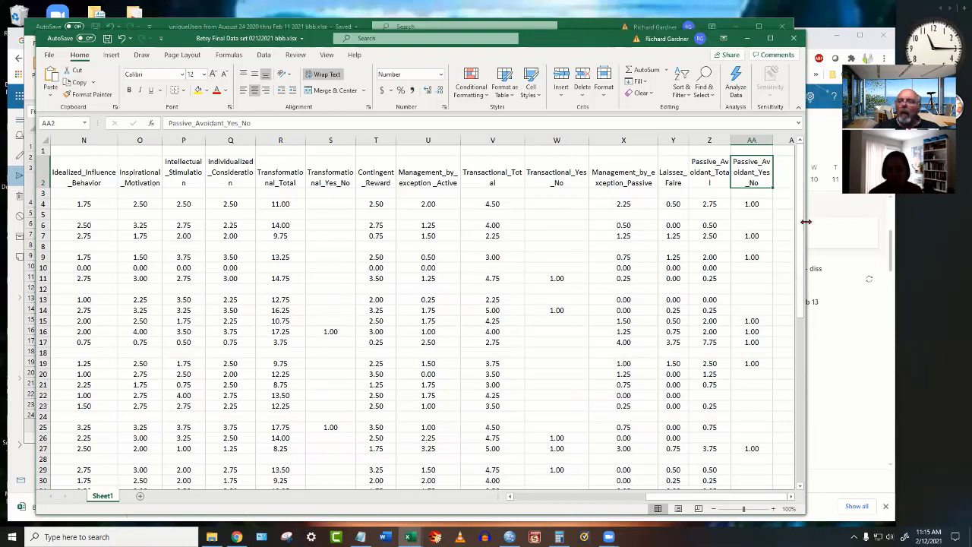
left_click_drag(806, 222, 866, 224)
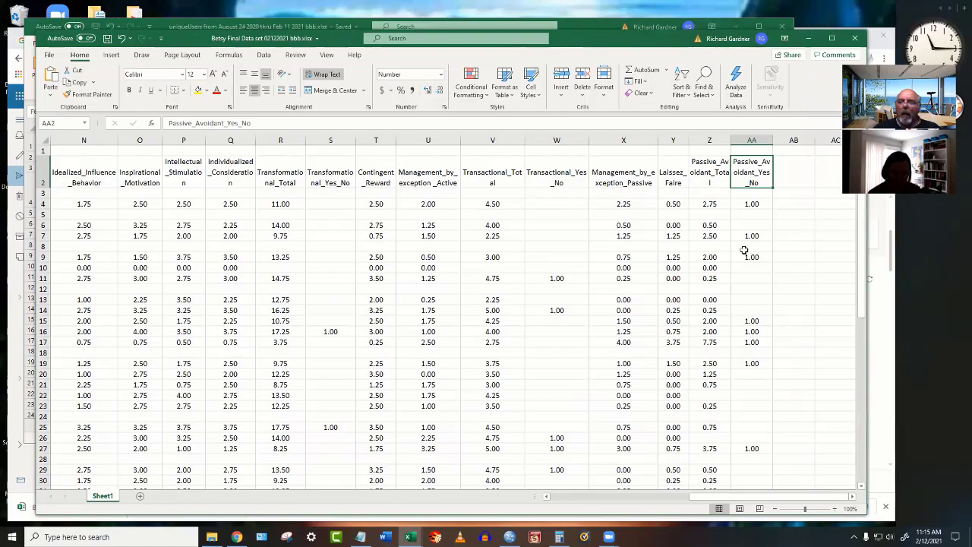
scroll(744, 250, "down", 4)
scroll(744, 250, "down", 9)
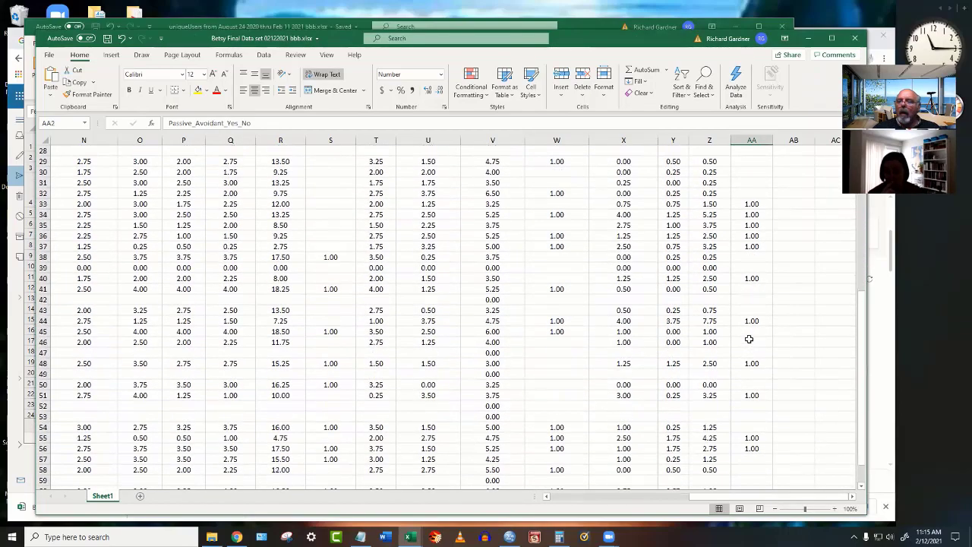
scroll(749, 339, "down", 1)
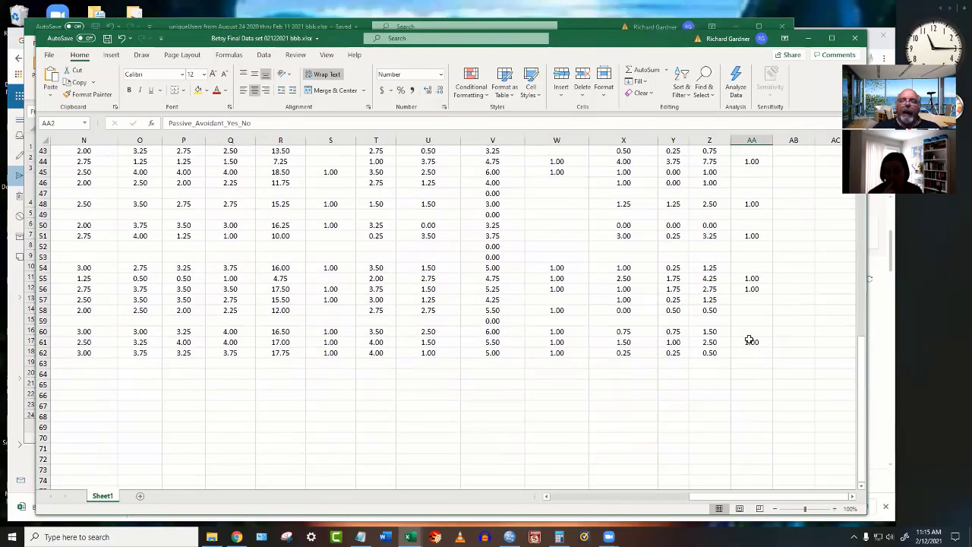
scroll(749, 340, "up", 8)
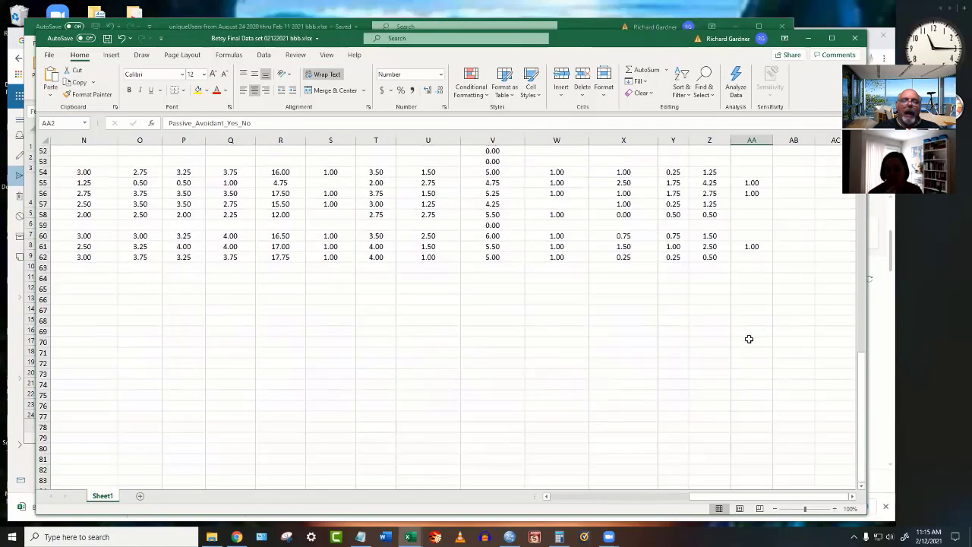
scroll(748, 339, "up", 6)
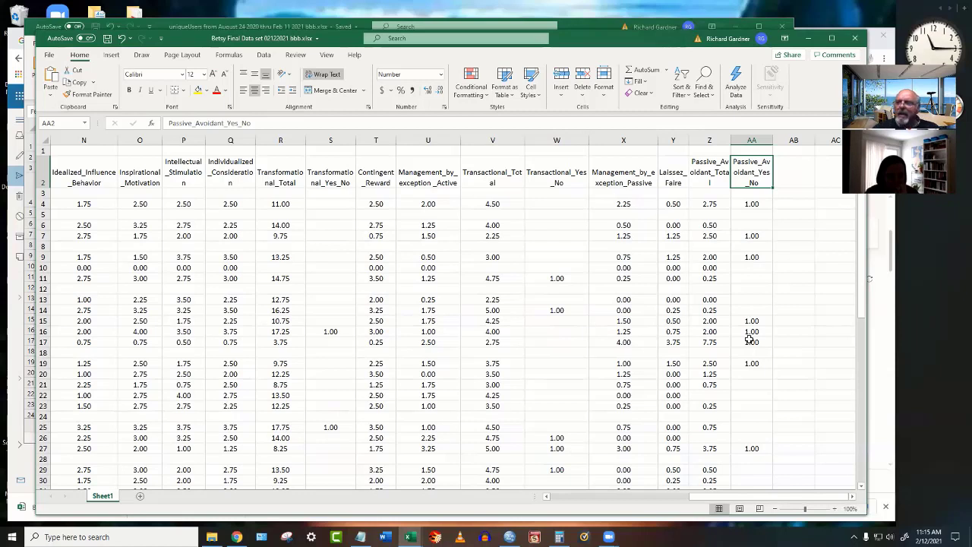
Inspect individual Passive_Avoidant_Yes_No cells between rows 12 and 27 for blank versus coded entries.
left_click(749, 290)
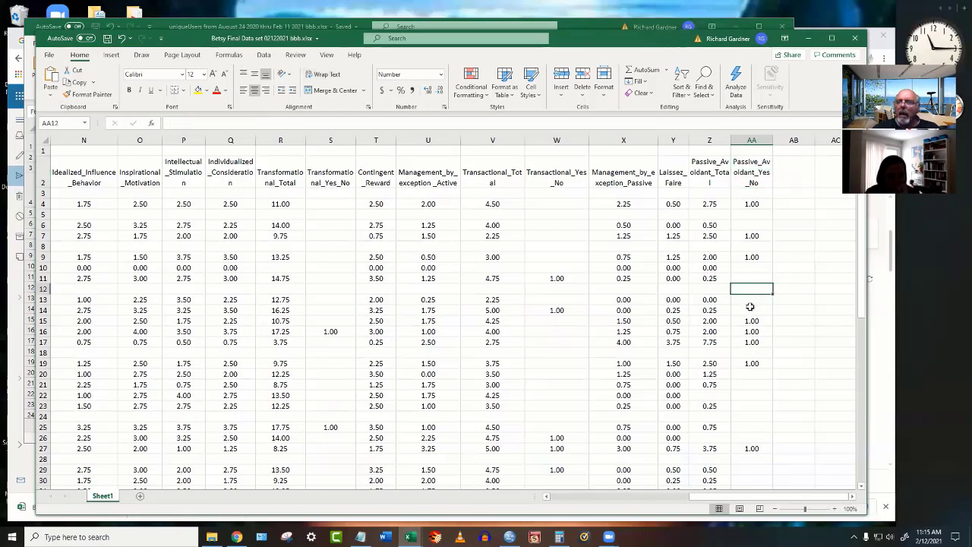
left_click(749, 306)
left_click(758, 350)
left_click(753, 373)
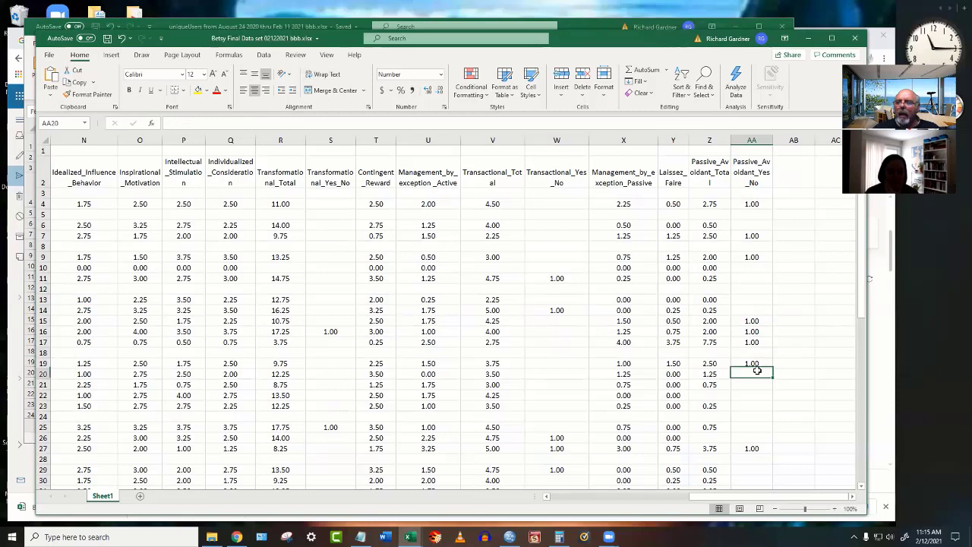
left_click(760, 426)
left_click(751, 448)
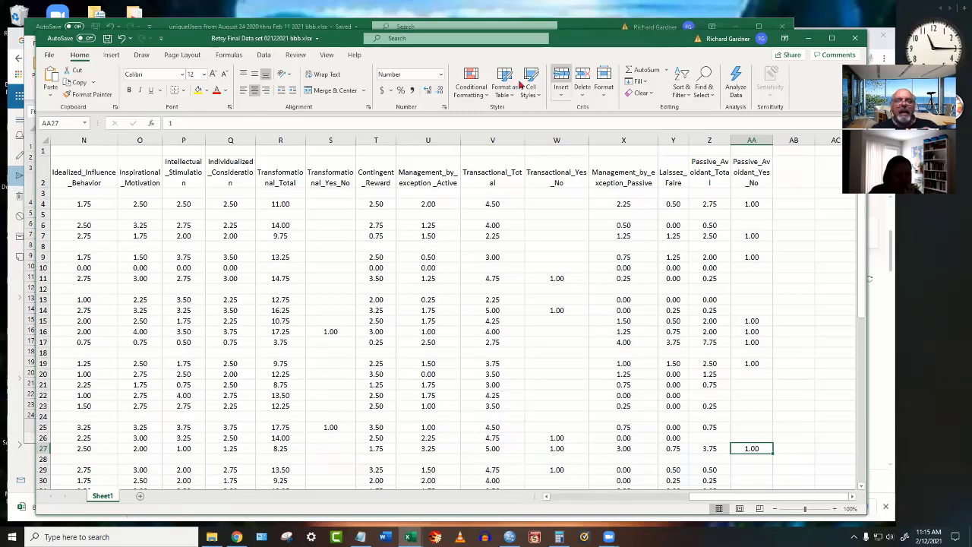
Copy the entire contents of Sheet1 into a new worksheet in the same workbook, starting at A1.
left_click(43, 139)
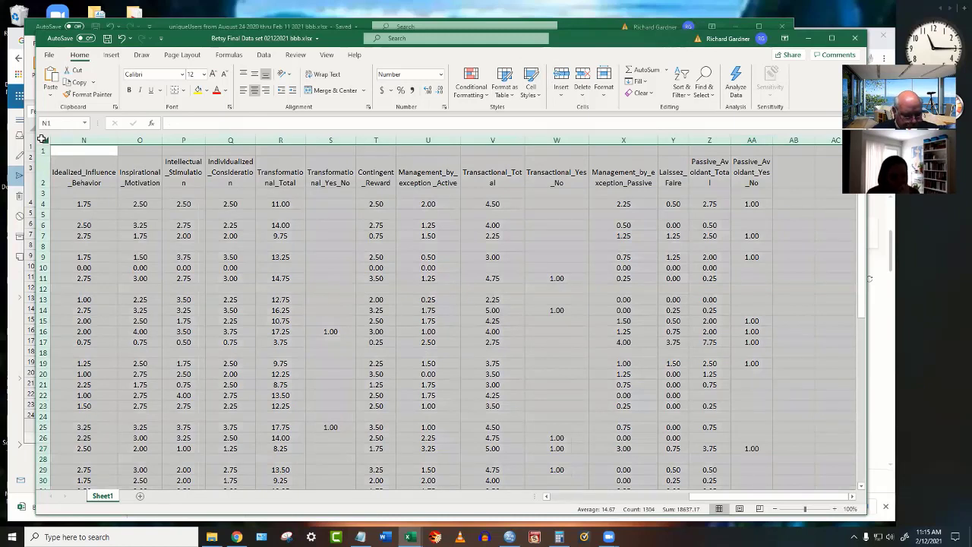
key("ctrl+c")
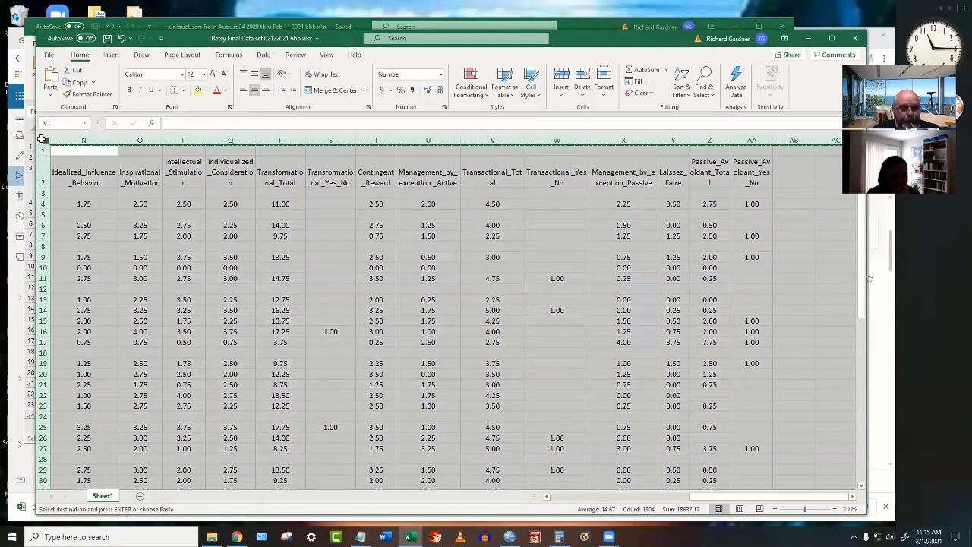
left_click(140, 495)
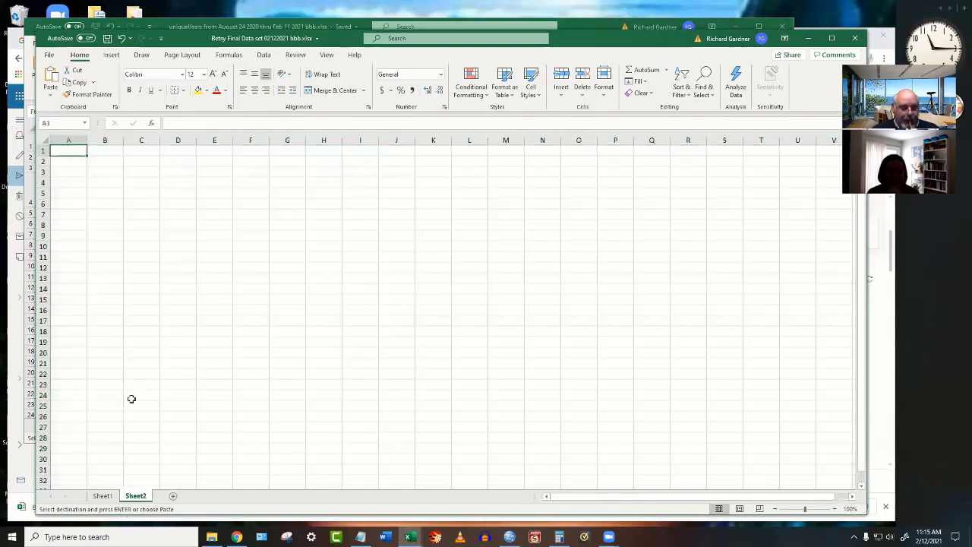
key("ctrl+v")
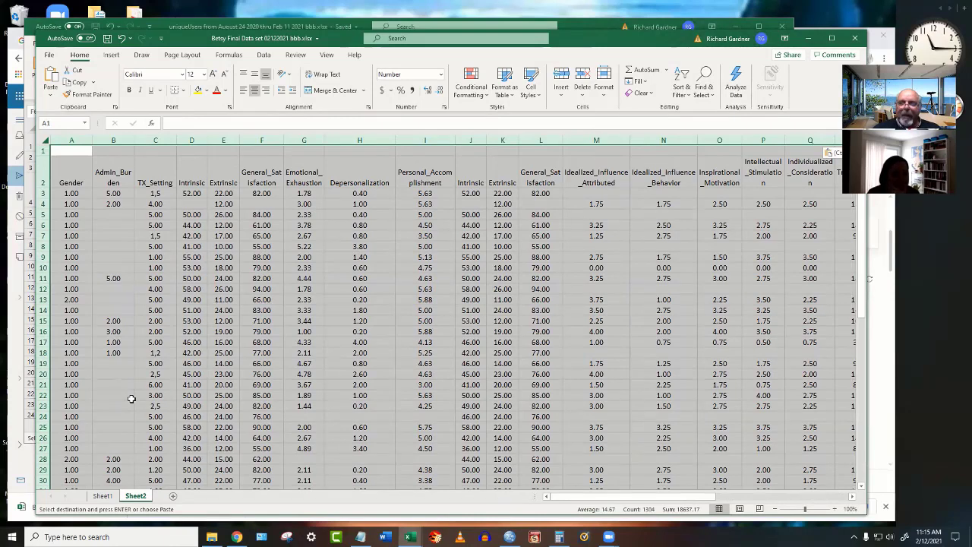
Insert an empty column before the Gender column on the copied worksheet.
left_click(166, 299)
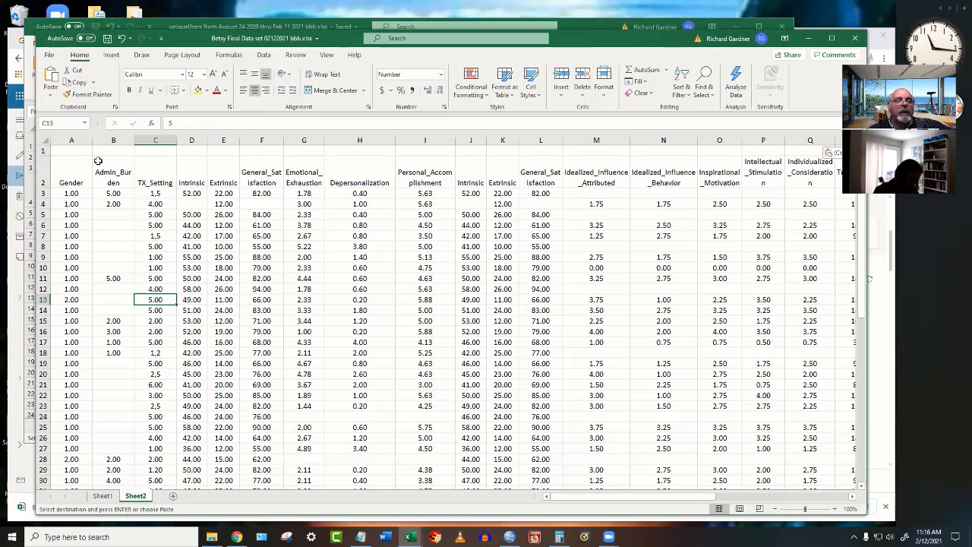
left_click(69, 139)
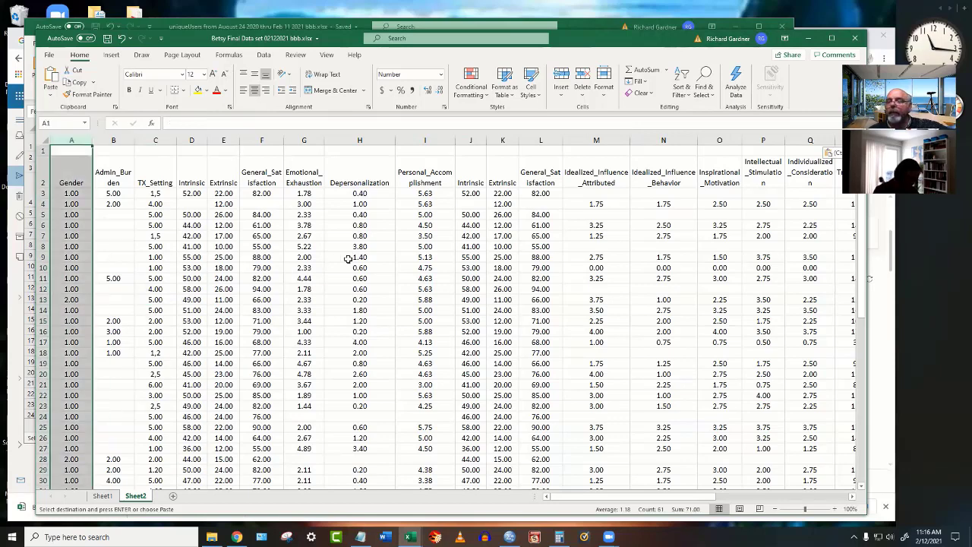
left_click(563, 95)
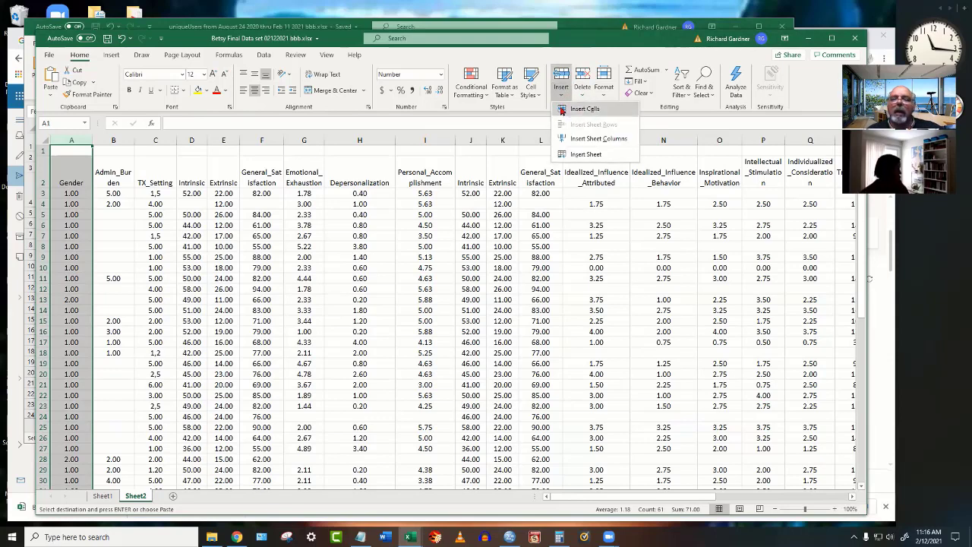
left_click(585, 108)
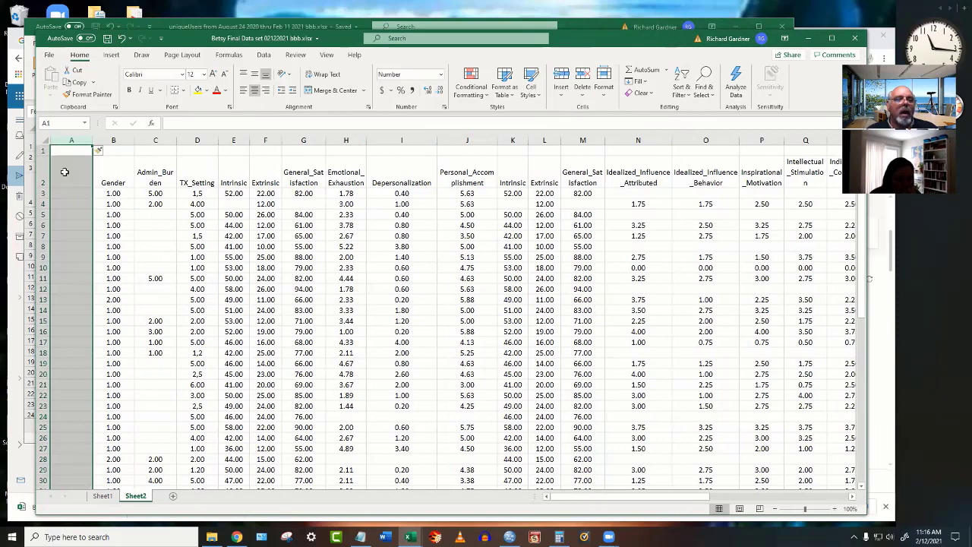
Enter the header Leadership Type in cell A2 of the empty first column.
left_click(64, 172)
type("Lea")
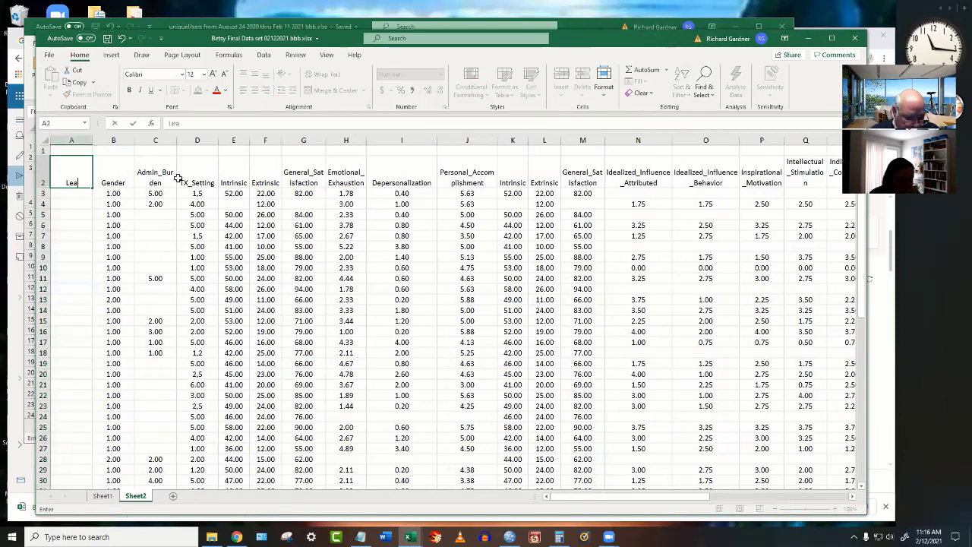
type("dershi")
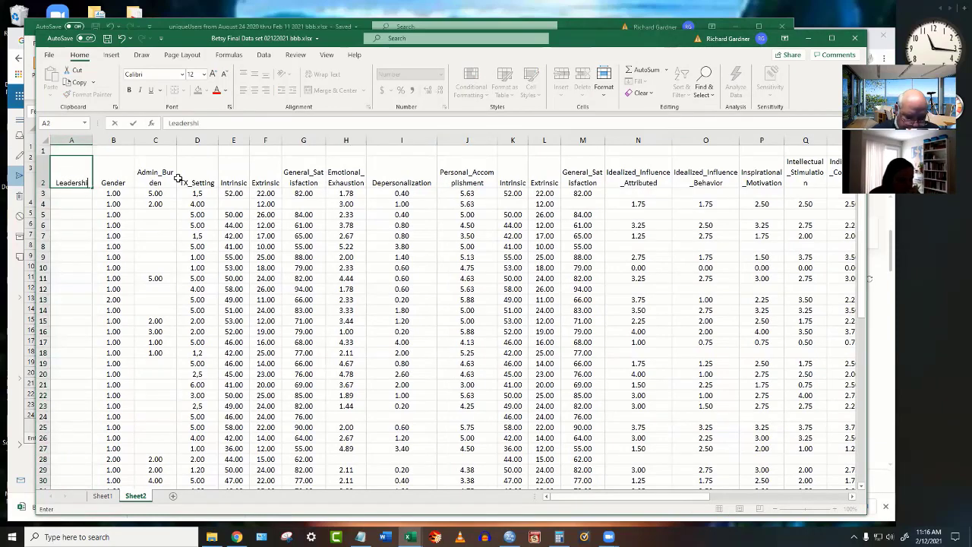
type("p Typ")
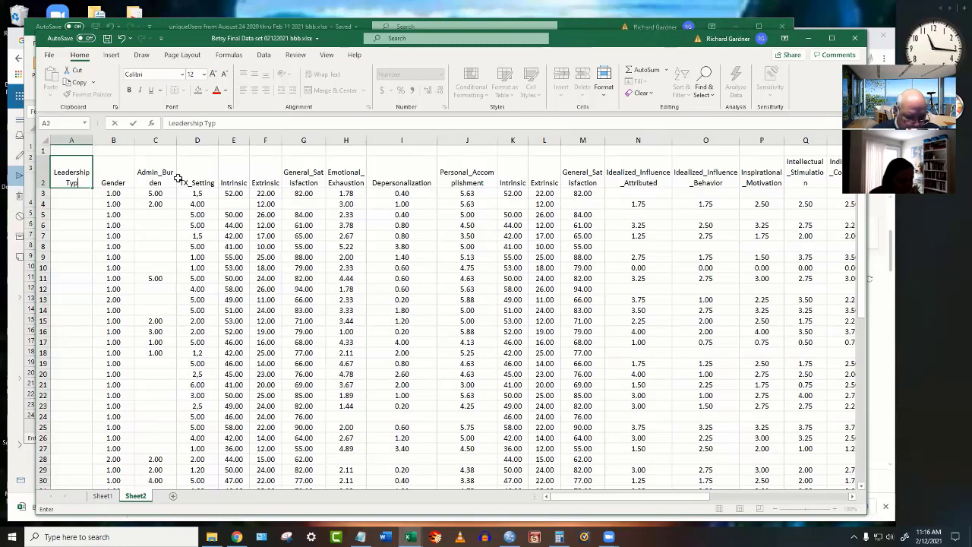
type("e")
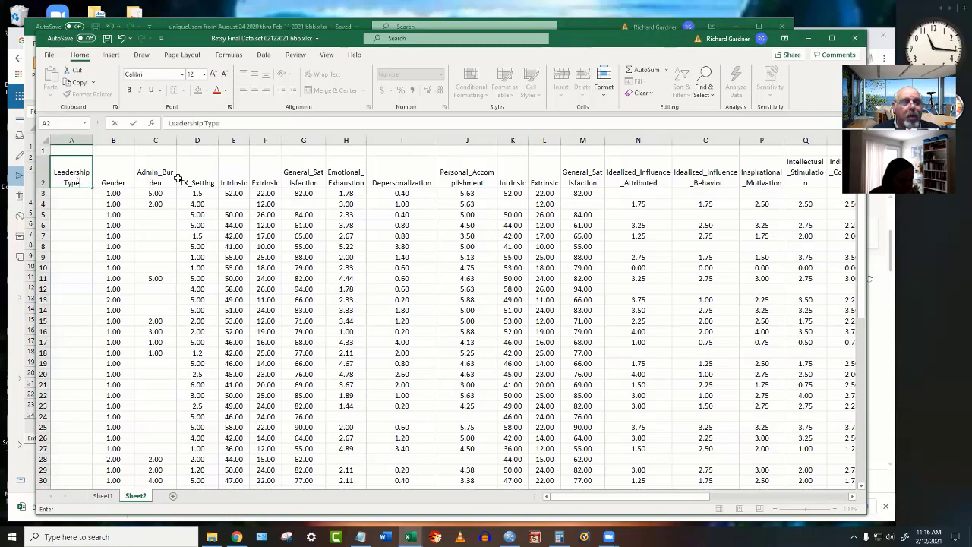
Change the header in cell A2 to Leadership_Type and increase the height of the header row.
left_click(205, 125)
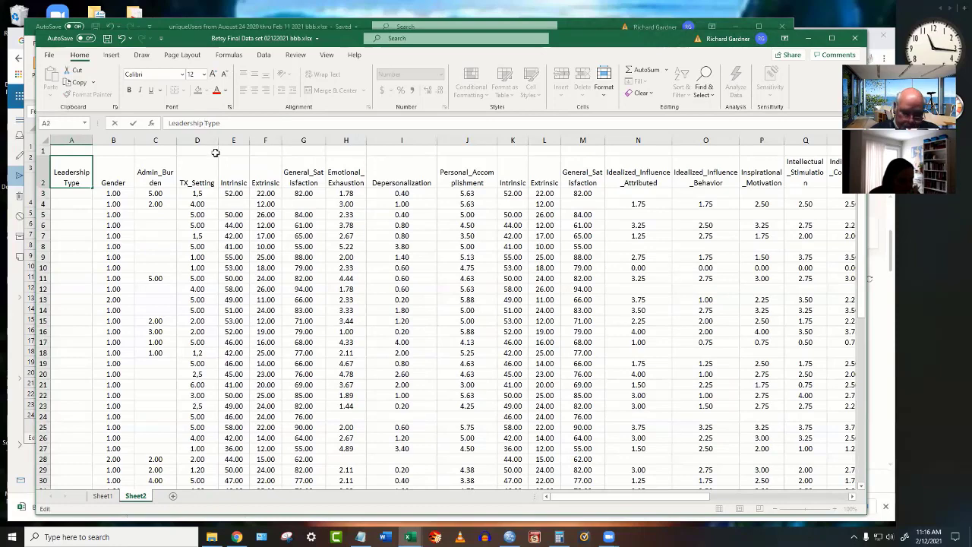
key("BackSpace")
type("_")
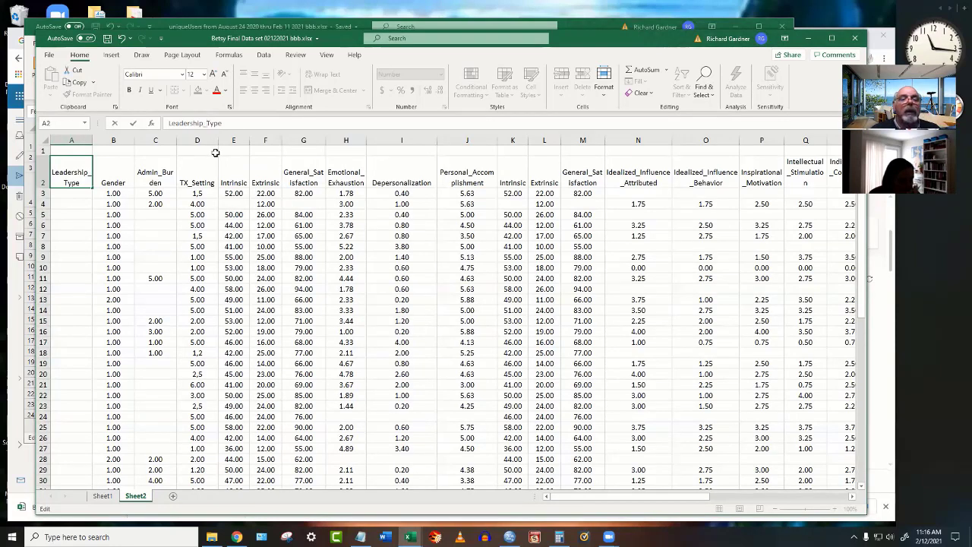
left_click(81, 199)
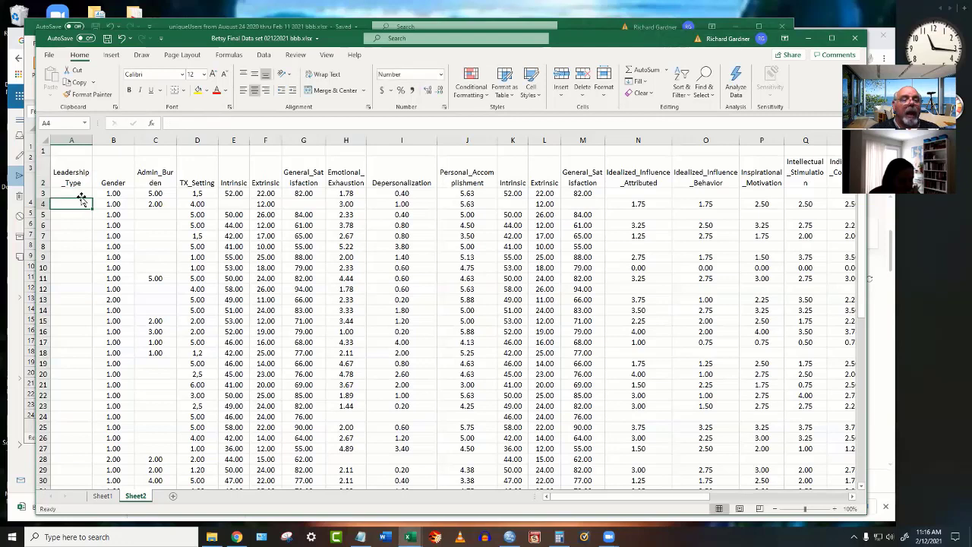
left_click_drag(44, 188, 44, 207)
Start a coding legend in cell A1 with the entries "1 = Transfomational" and "@ = Transactioanl".
left_click(72, 149)
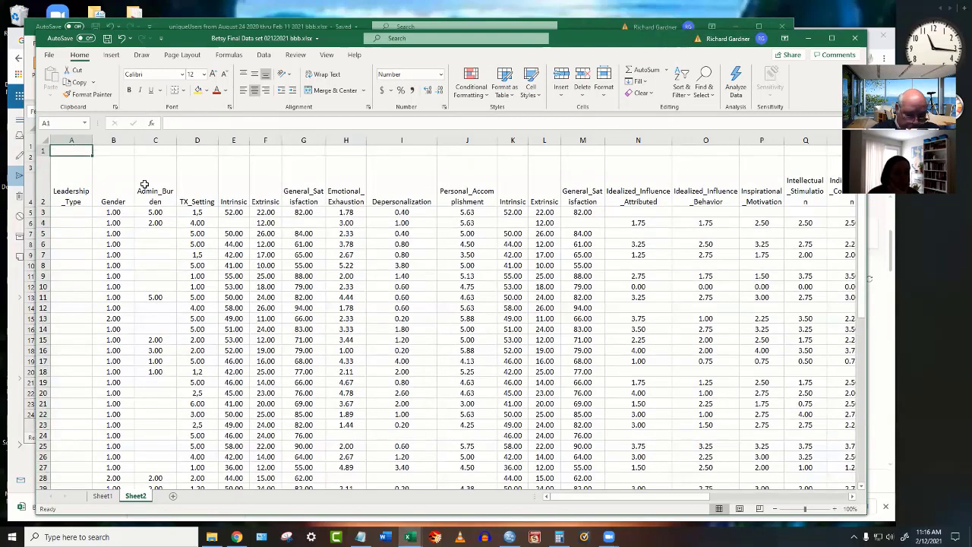
type("1 = Tr")
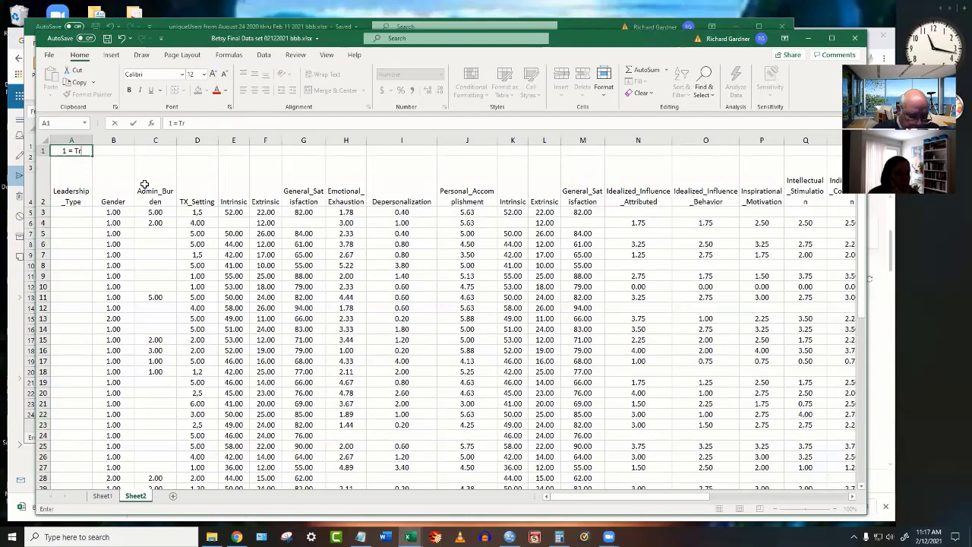
type("ansfomational")
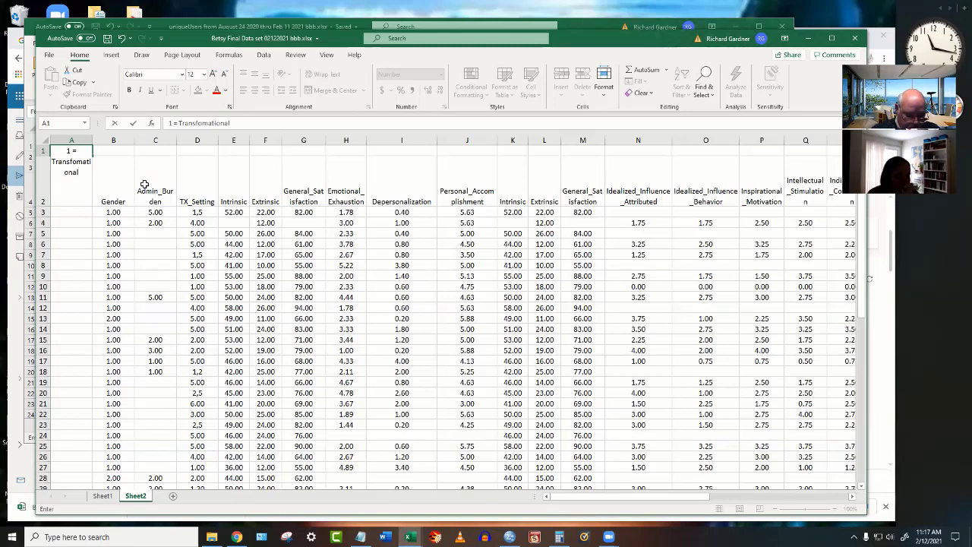
type("  @ = Transa")
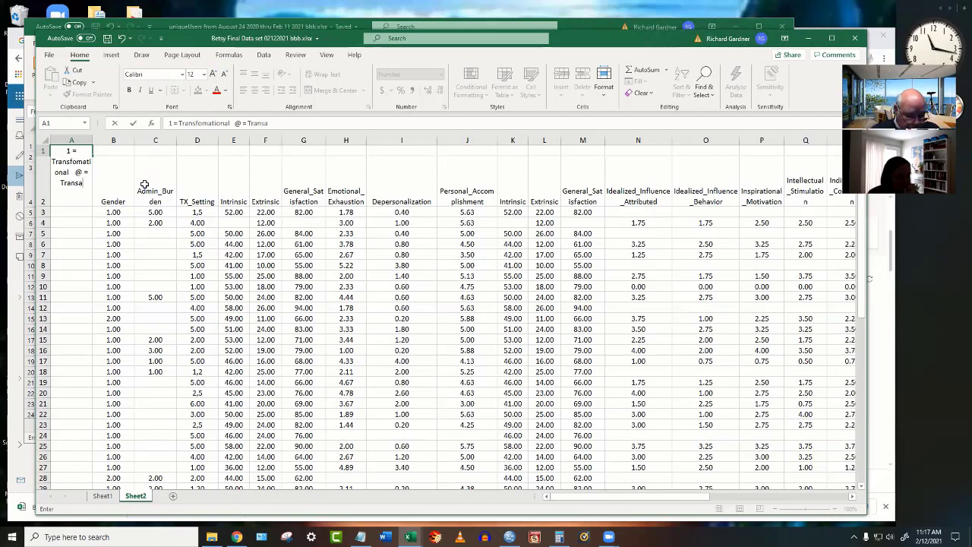
type("ctioanl")
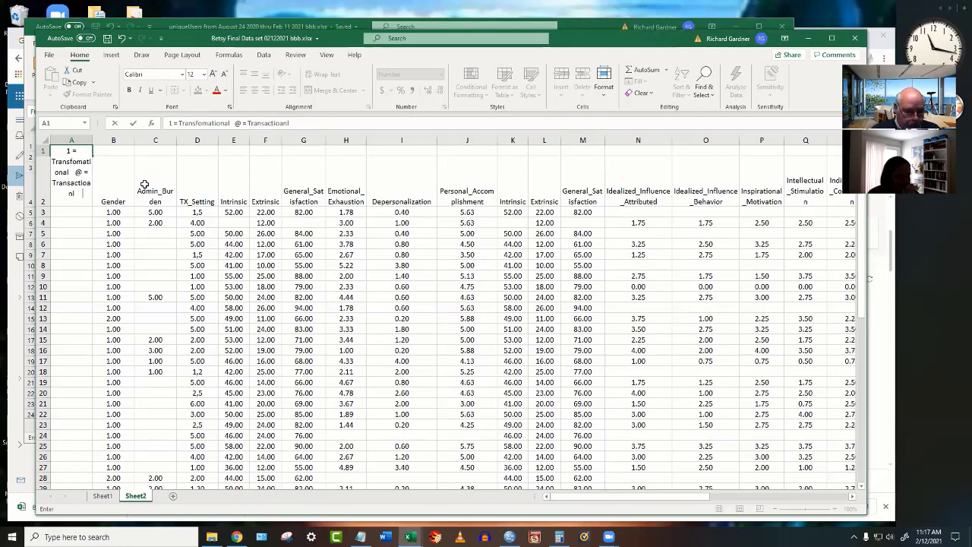
Add the entries "3 = Passive Avoidant" and "4 Lazzie" to the coding legend in cell A1.
type("   333")
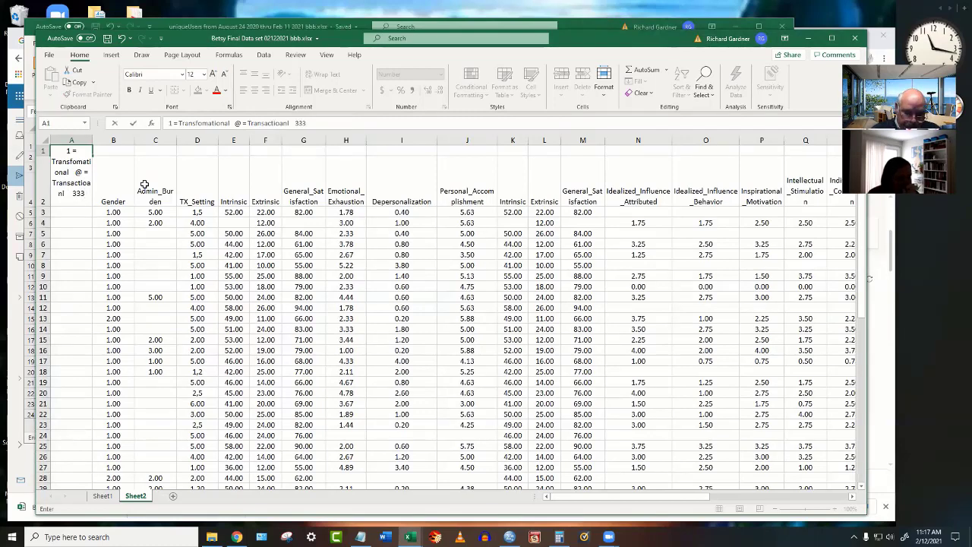
key("BackSpace")
key("BackSpace")
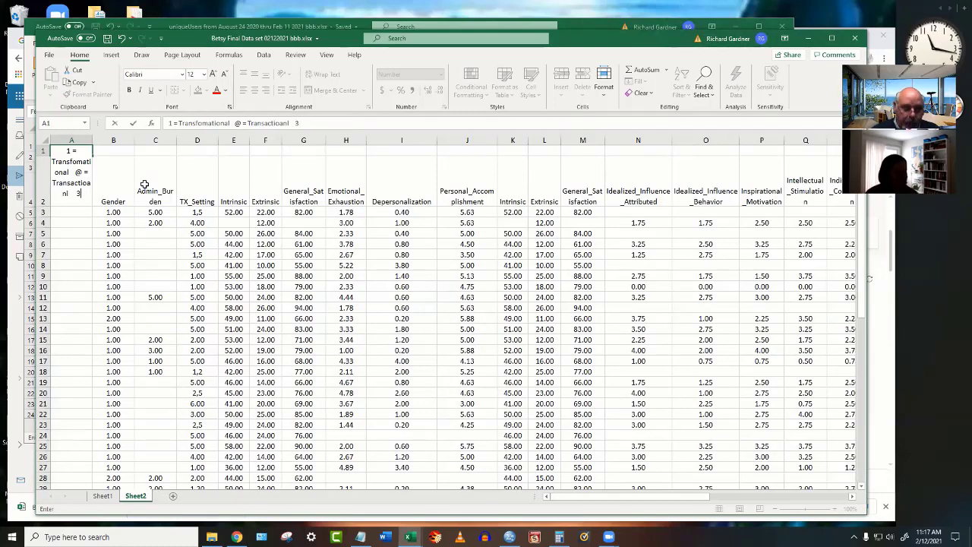
type("- La")
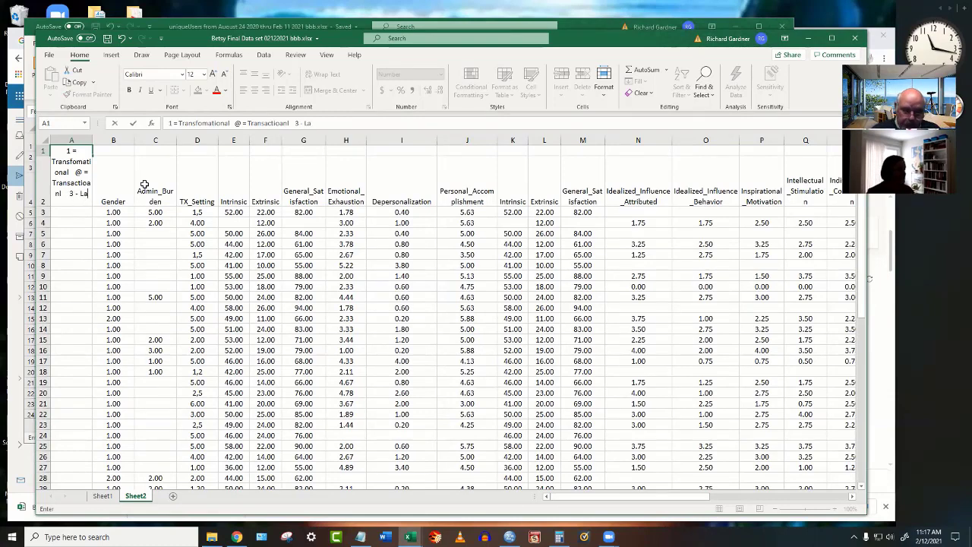
key("BackSpace")
key("BackSpace")
key("BackSpace")
key("BackSpace")
key("BackSpace")
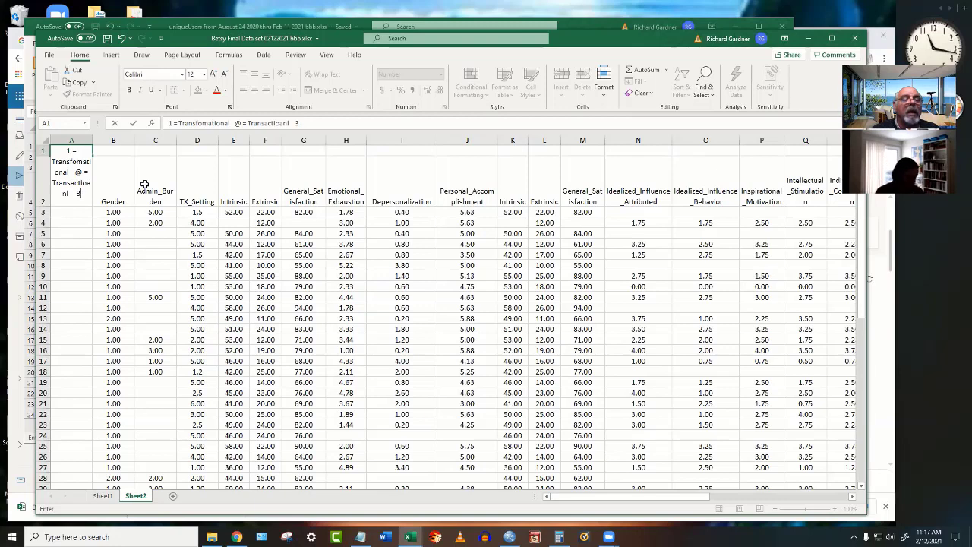
type("=")
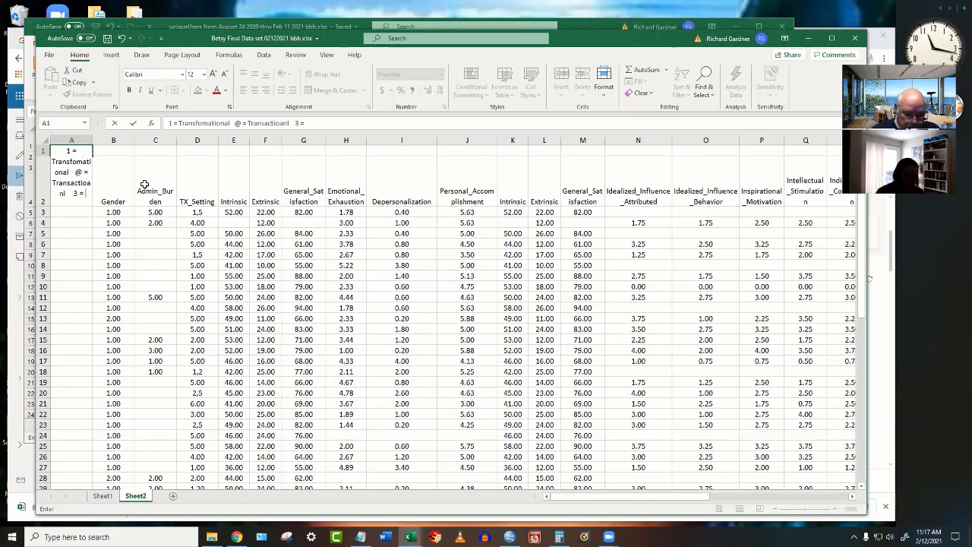
type(" Passive")
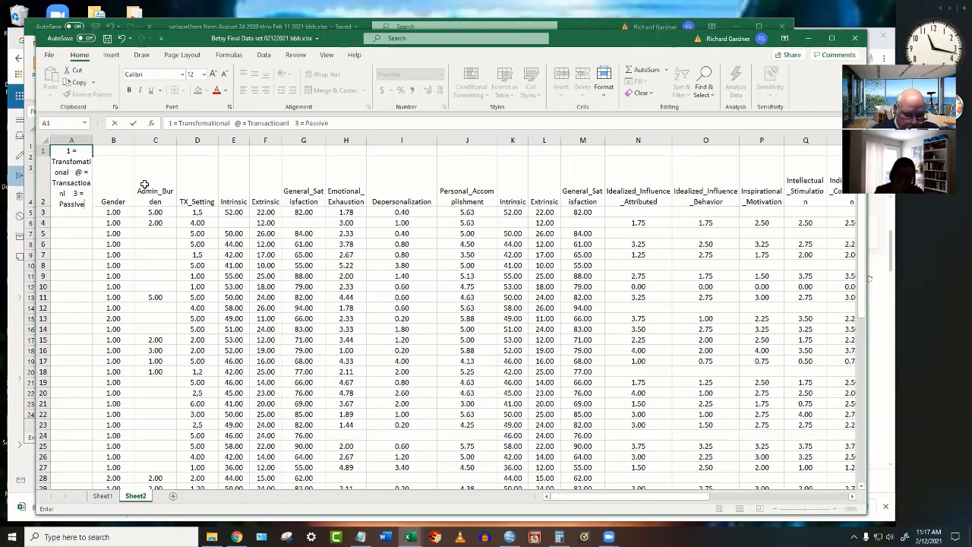
type(" Avoid")
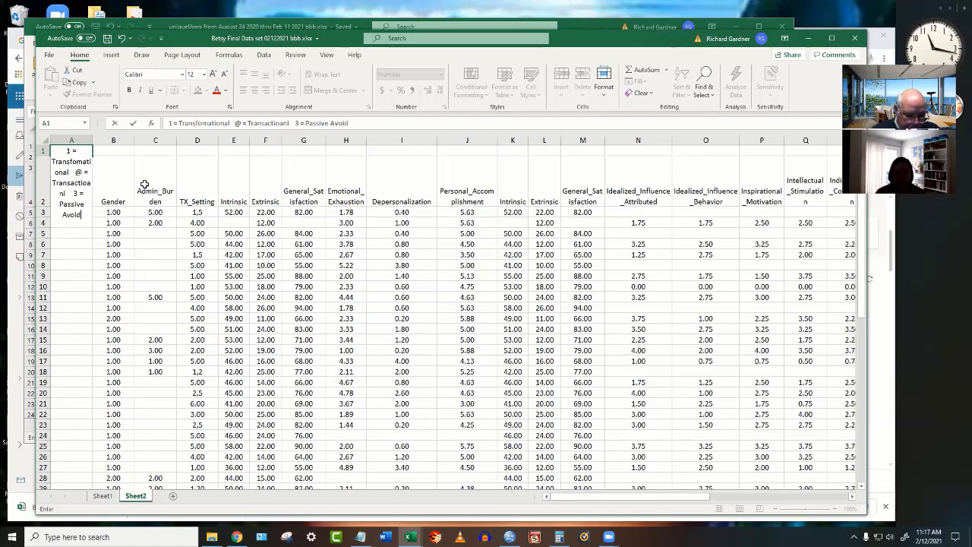
type("ant")
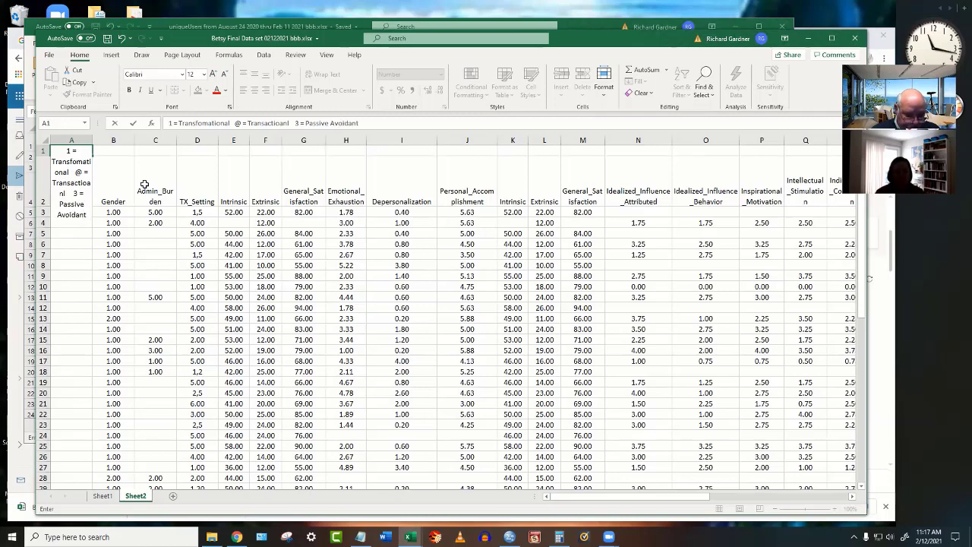
type("   4")
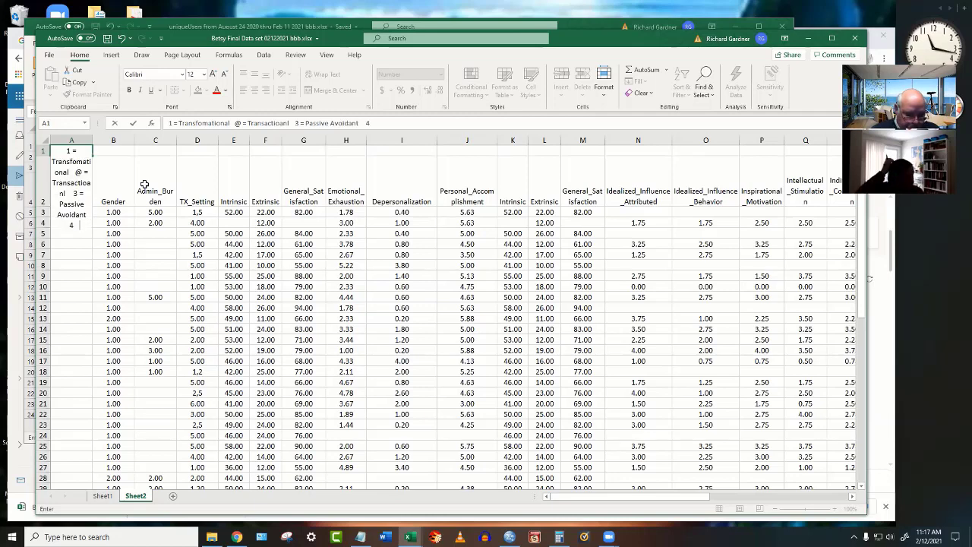
type("  Lazzie")
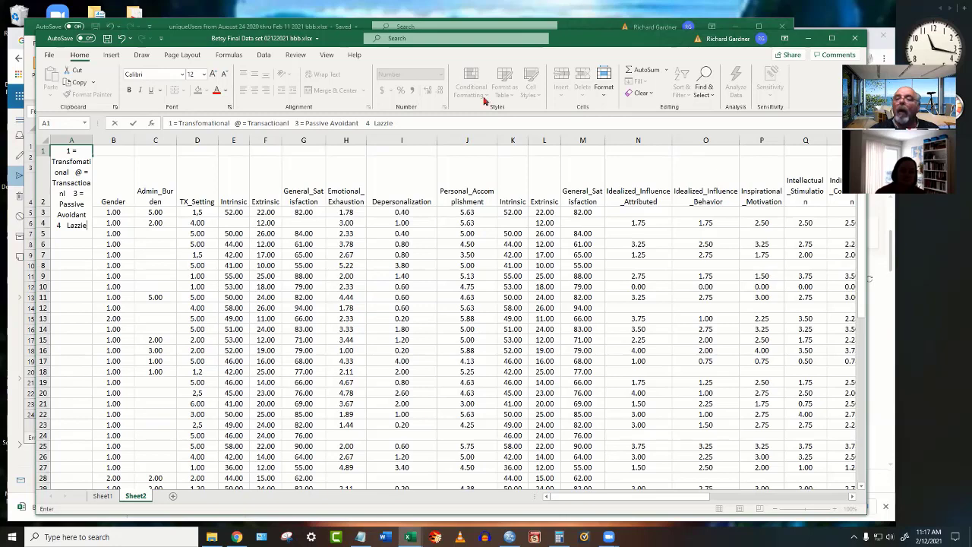
Check the leadership style columns at the far end of the sheet, from Transformational_Total through Passive_Avoidant_Yes_No.
left_click_drag(636, 37, 454, 39)
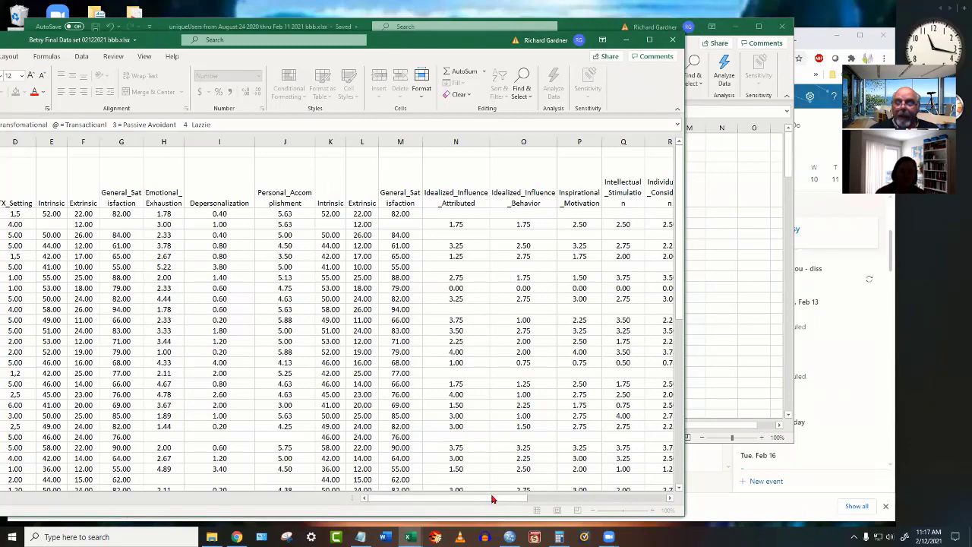
left_click_drag(493, 497, 635, 501)
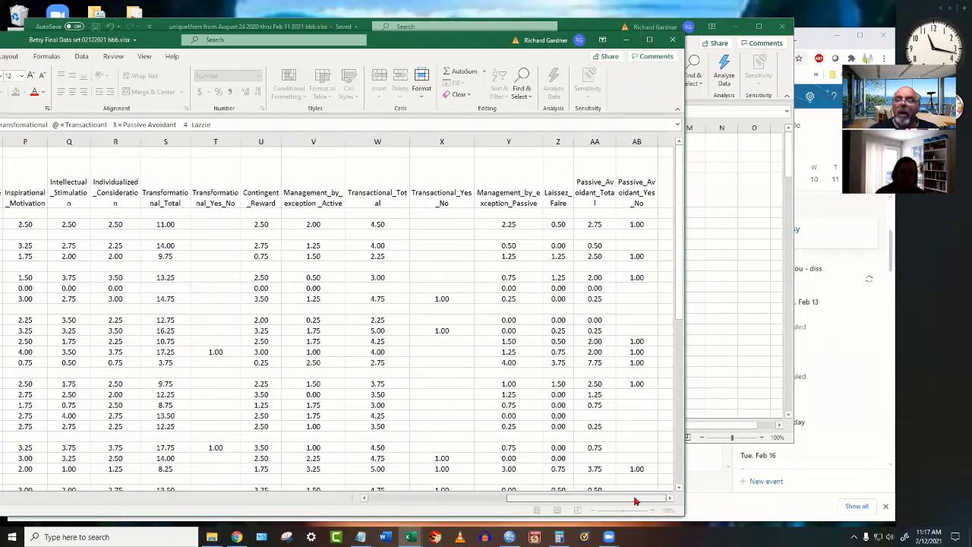
left_click_drag(636, 500, 454, 500)
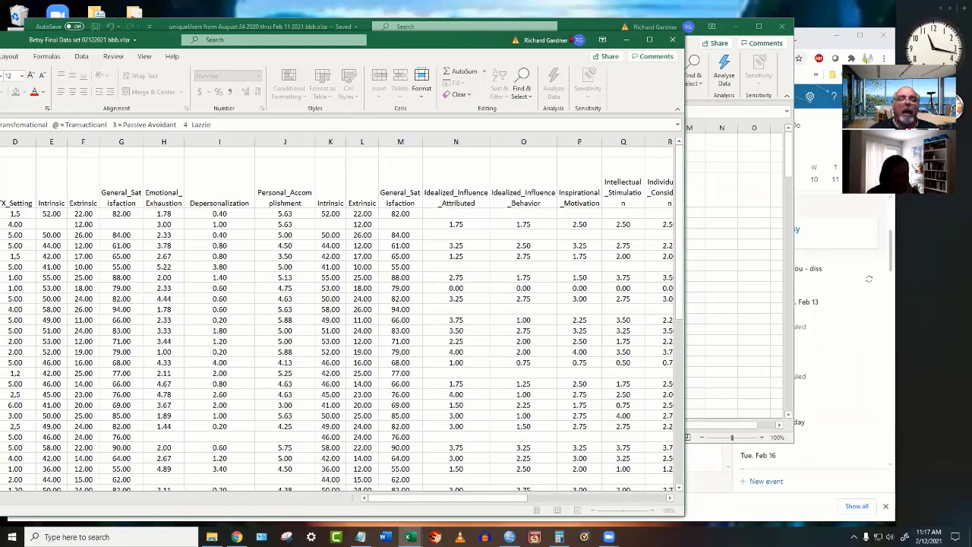
left_click_drag(391, 39, 573, 38)
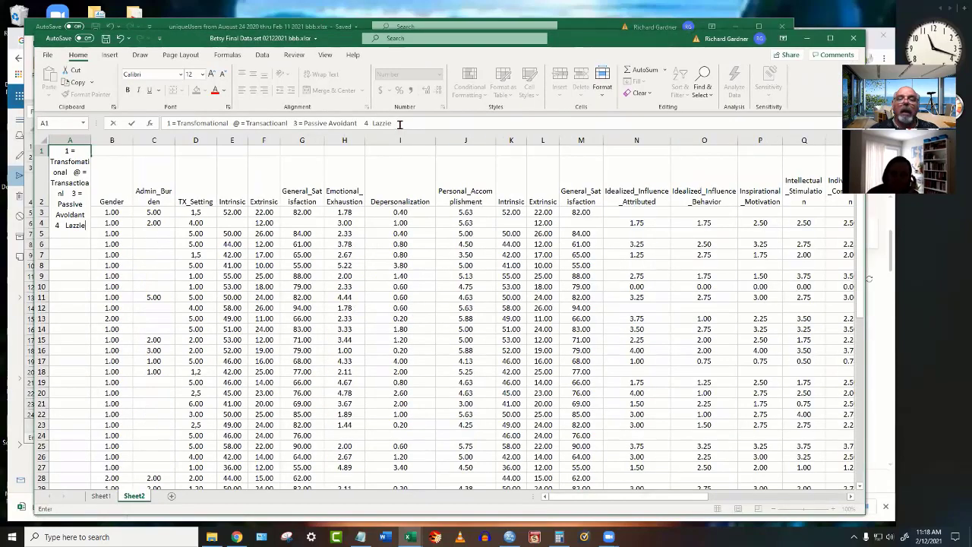
Replace the fourth category in the A1 legend so it reads "4 = Other".
left_click_drag(391, 123, 370, 124)
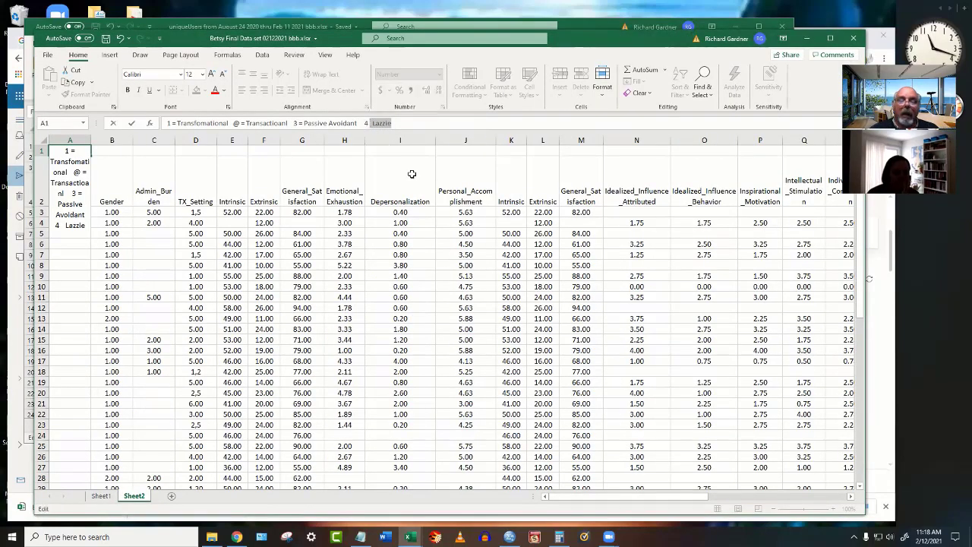
type("= Other")
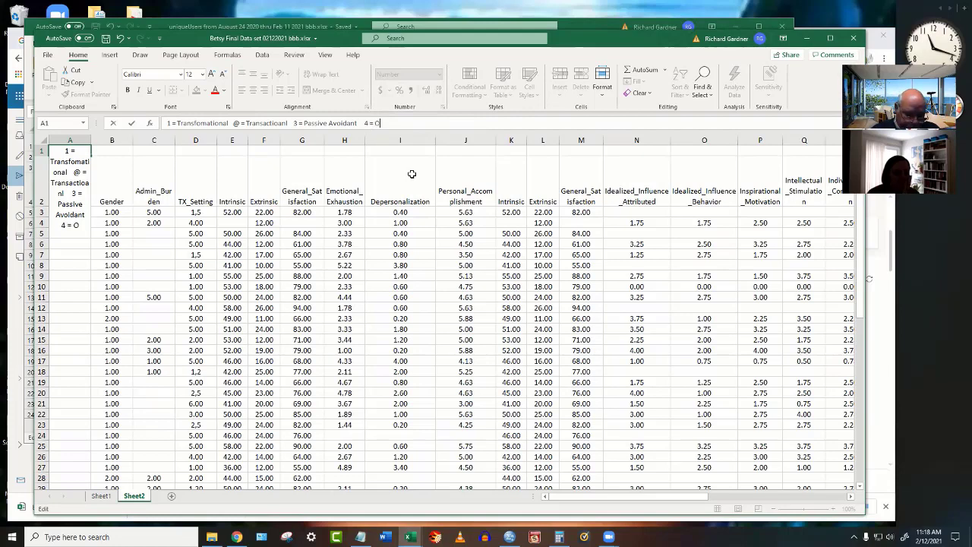
left_click(349, 297)
Wrap the legend text in cell A1 and widen column A until each code fits on its own line.
left_click(80, 150)
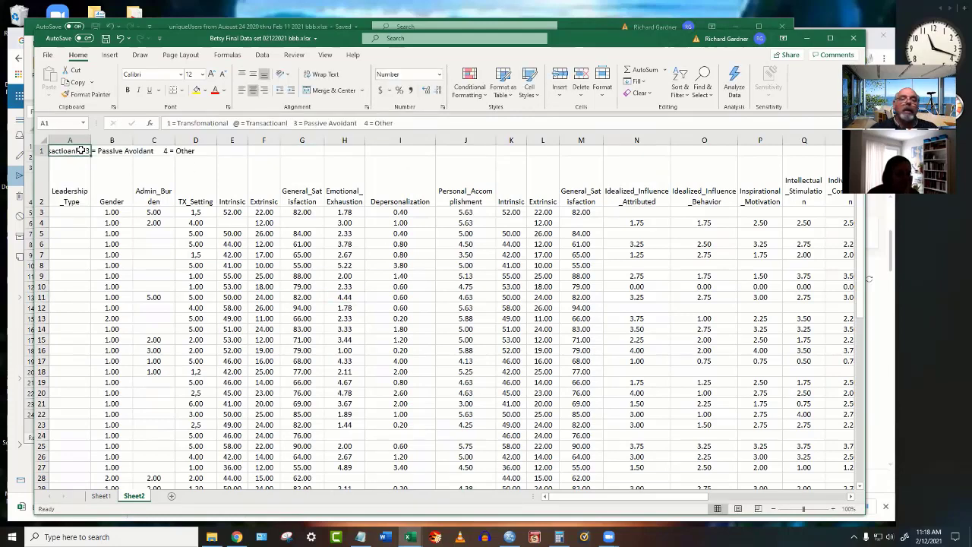
left_click(338, 76)
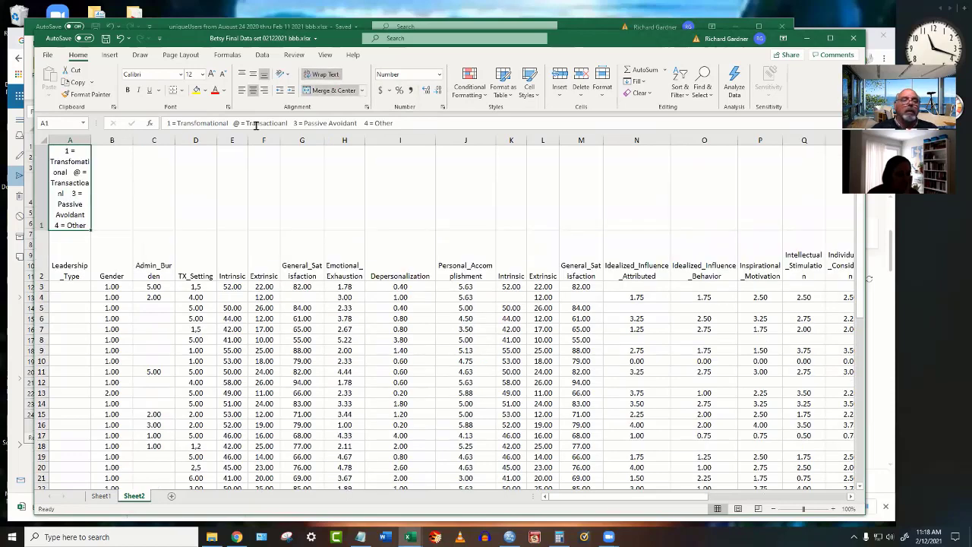
left_click_drag(89, 142, 122, 141)
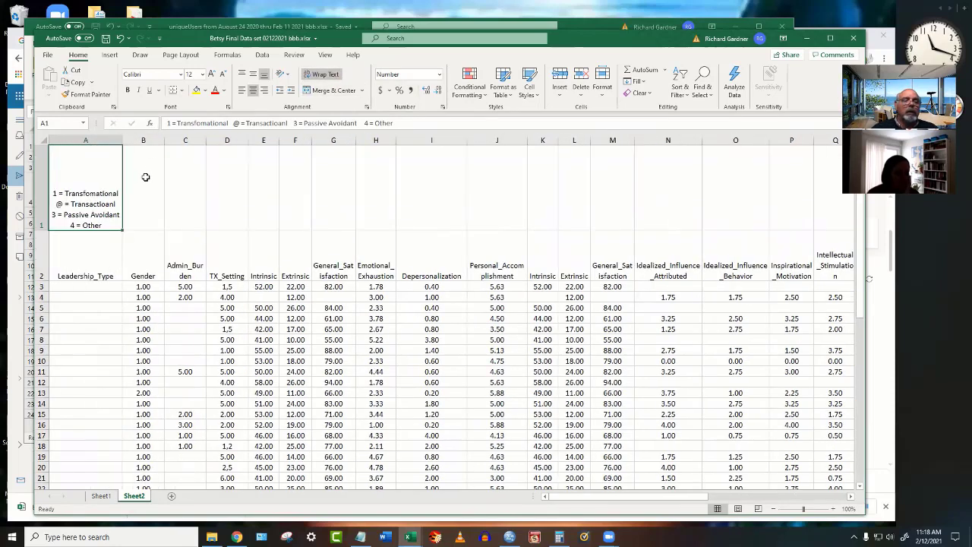
Set the code for Transactioanl in the A1 legend to 2 and widen column A further.
double_click(236, 123)
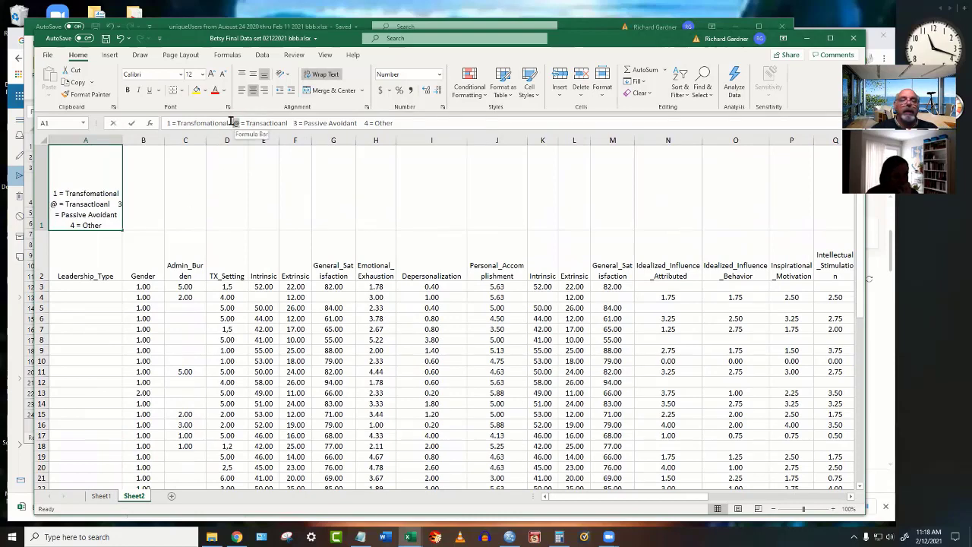
type("2")
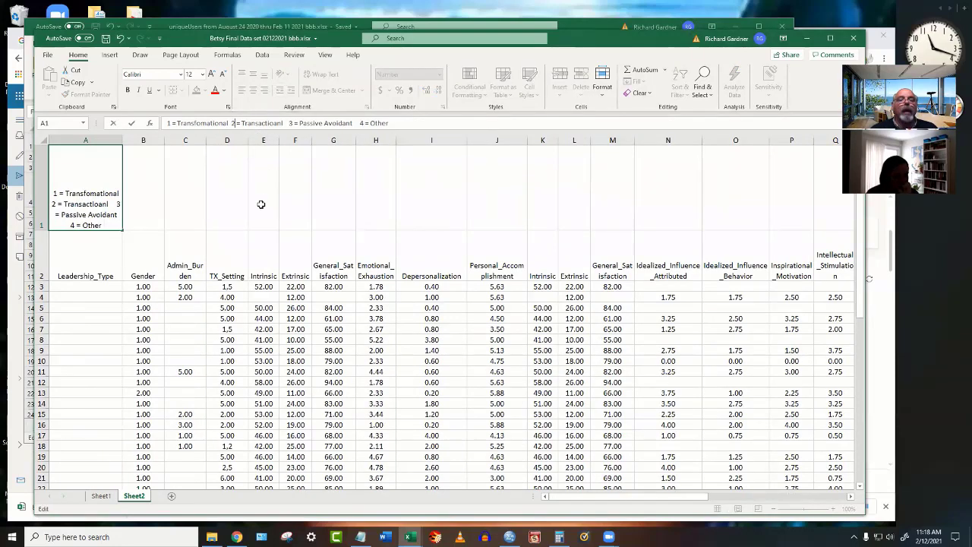
left_click(260, 204)
left_click(108, 184)
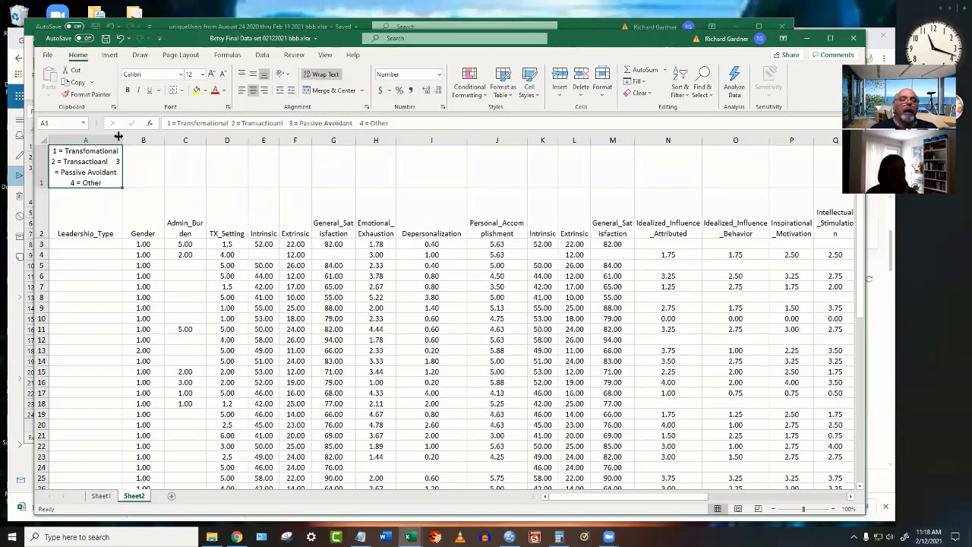
left_click_drag(119, 136, 138, 140)
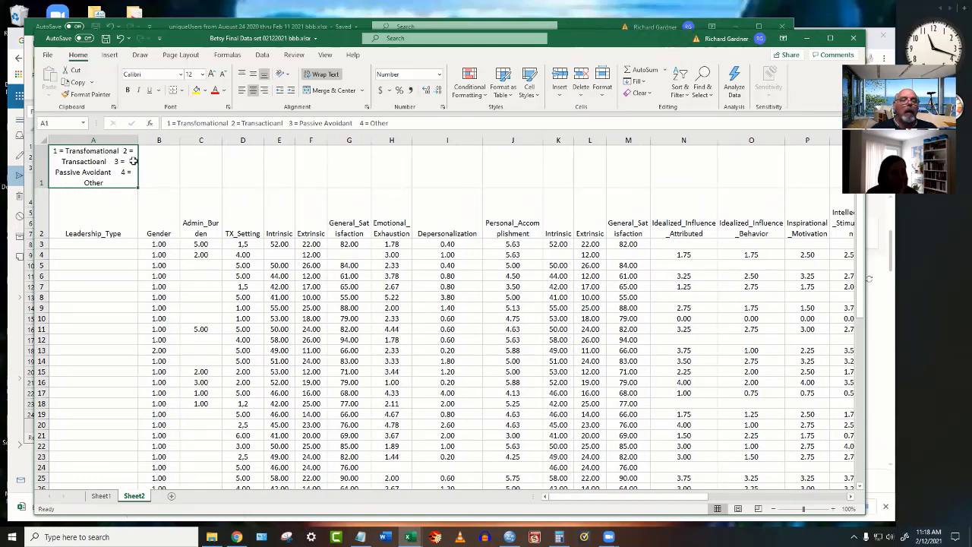
Insert extra spacing and the letter b before "2 = Transactioanl" in the A1 legend to shift the line break.
left_click(233, 123)
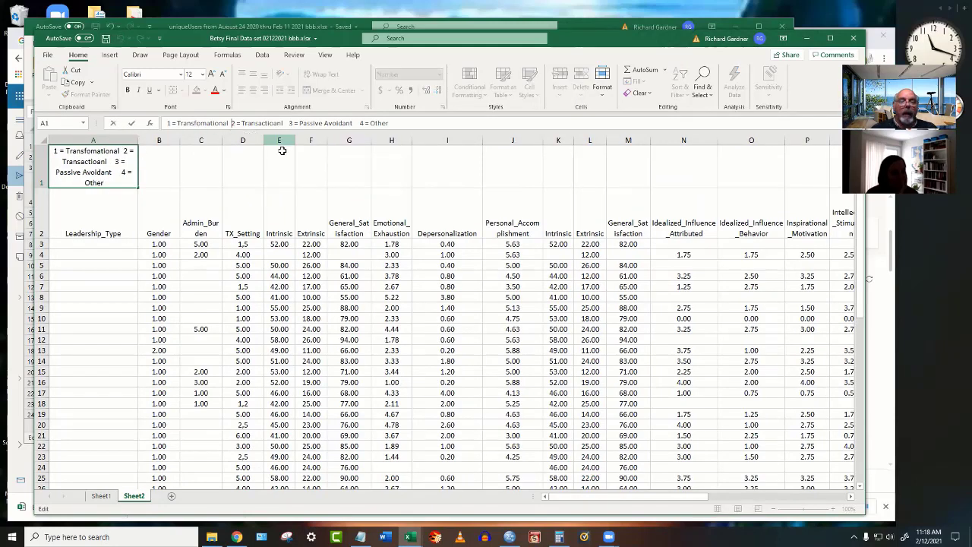
type("b")
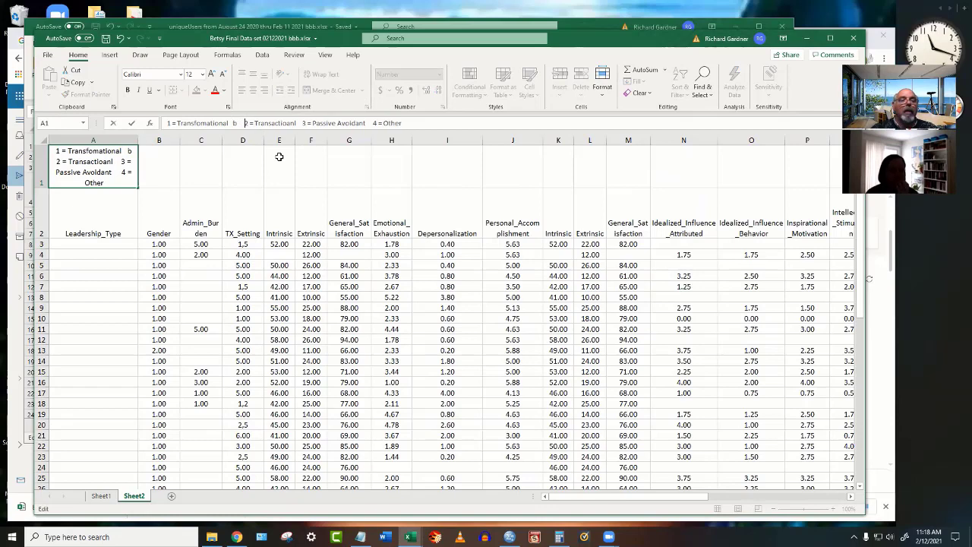
left_click(253, 164)
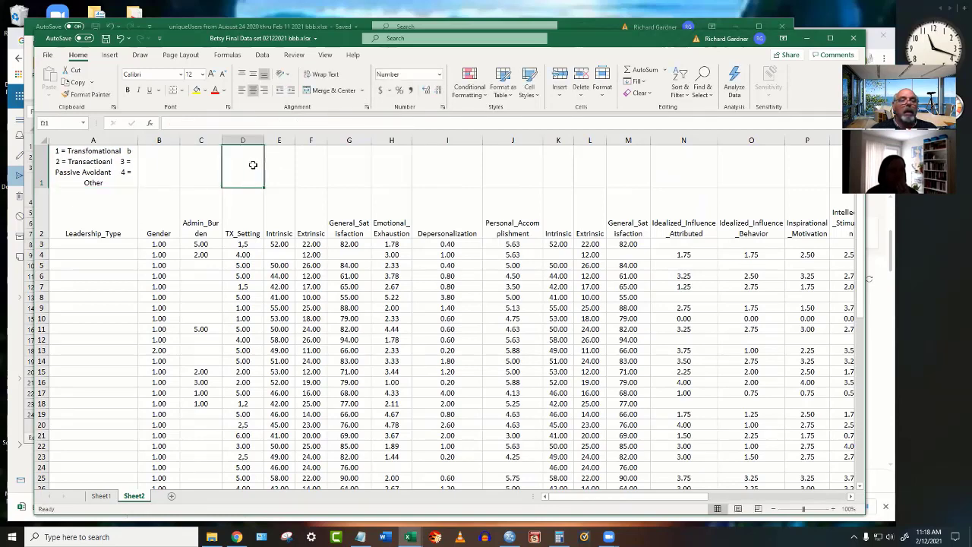
left_click(109, 165)
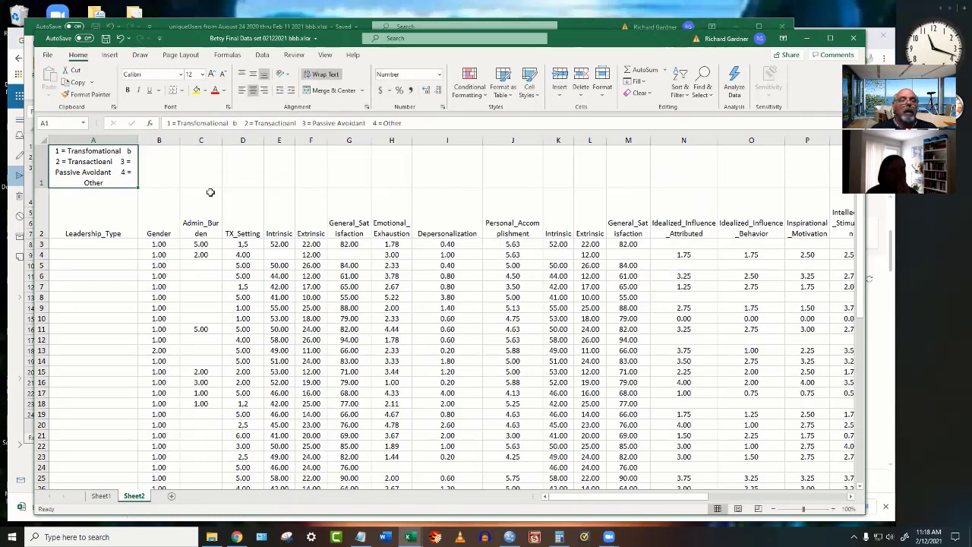
Remove the stray b from the A1 legend and add spaces between the codes until each one sits on its own line.
left_click(236, 123)
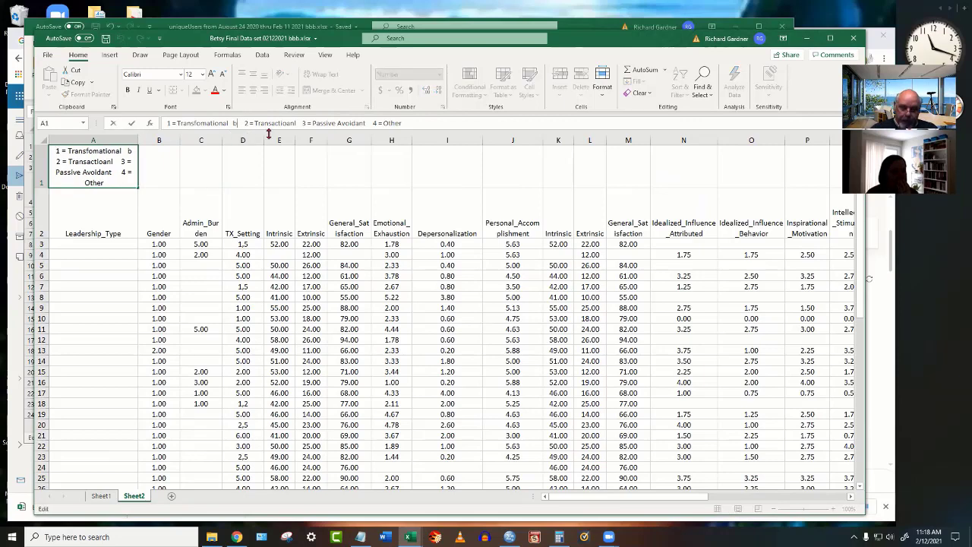
key("BackSpace")
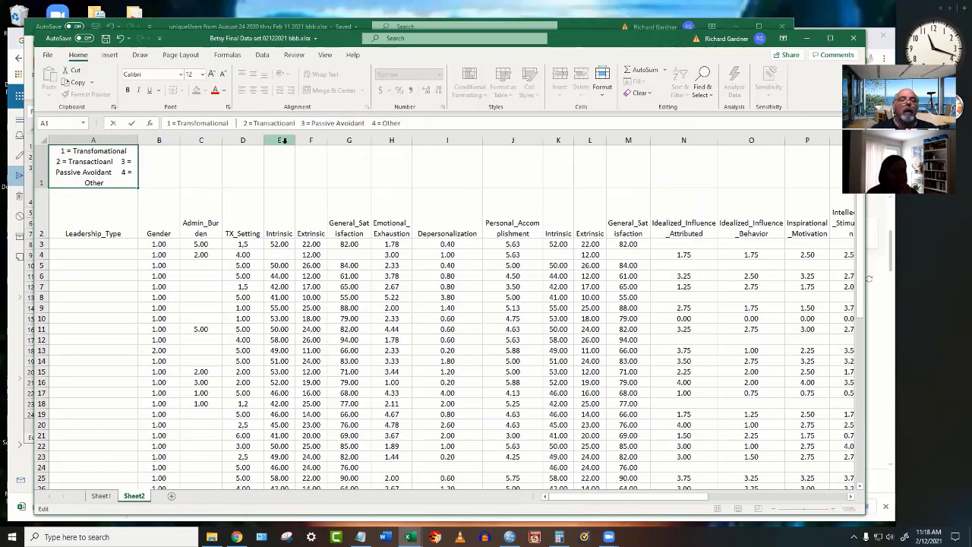
left_click(260, 159)
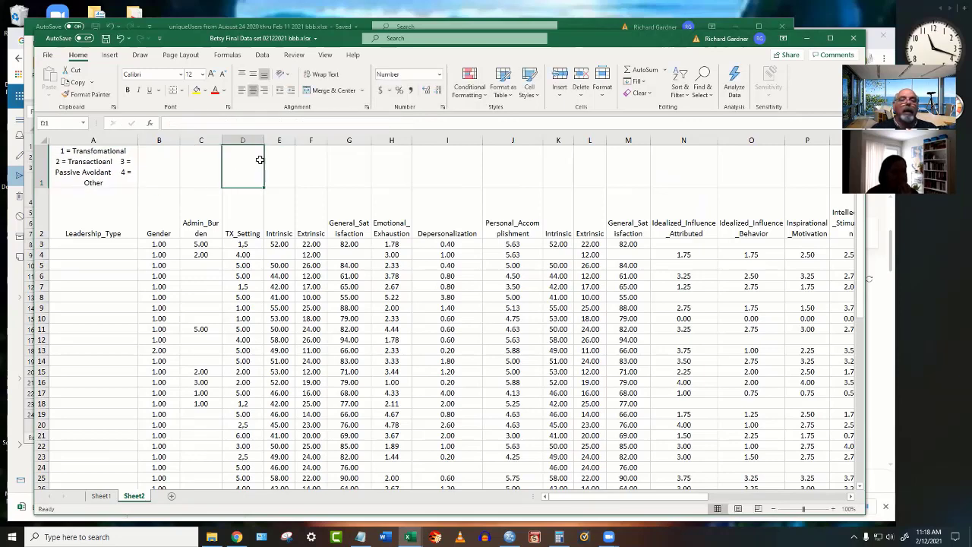
left_click(83, 162)
left_click(309, 122)
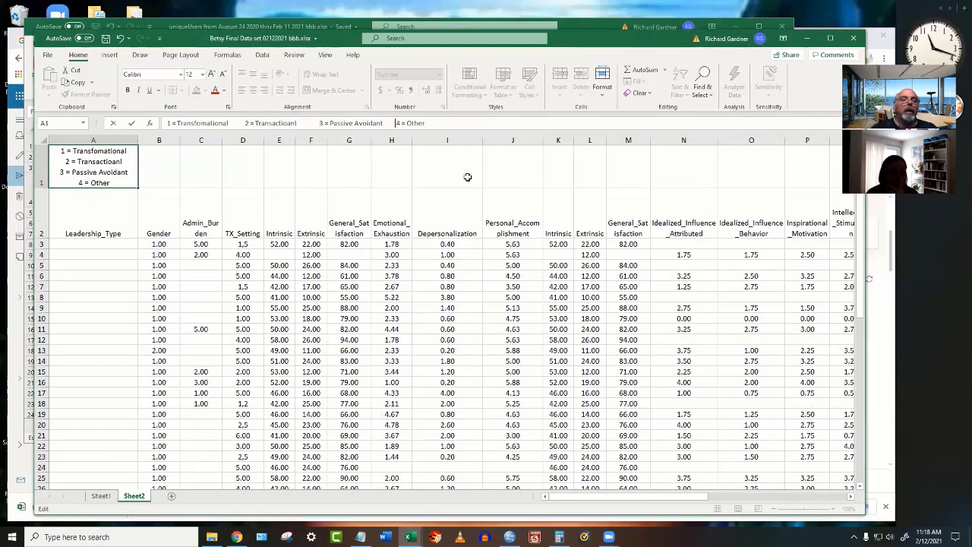
left_click(79, 166)
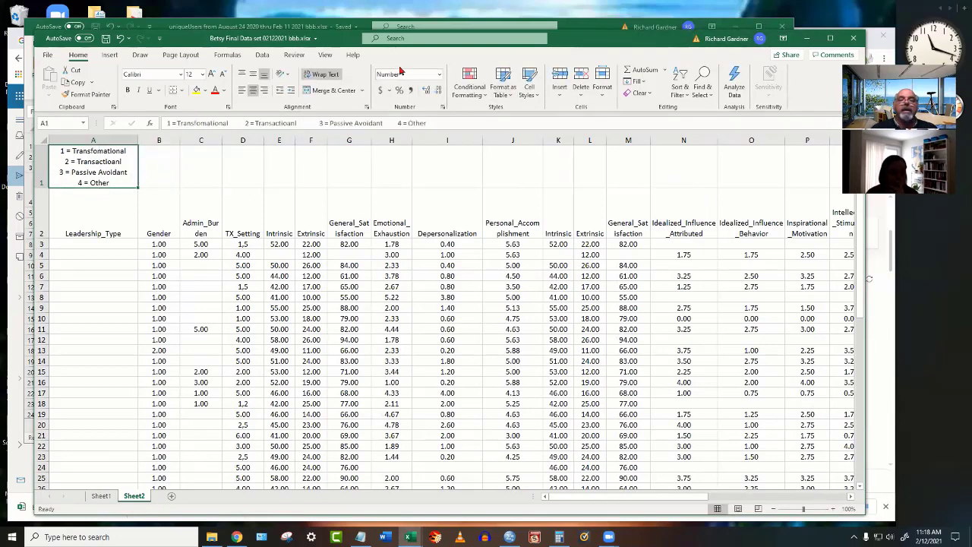
Left-align the legend text in cell A1 and make it bold.
left_click(243, 91)
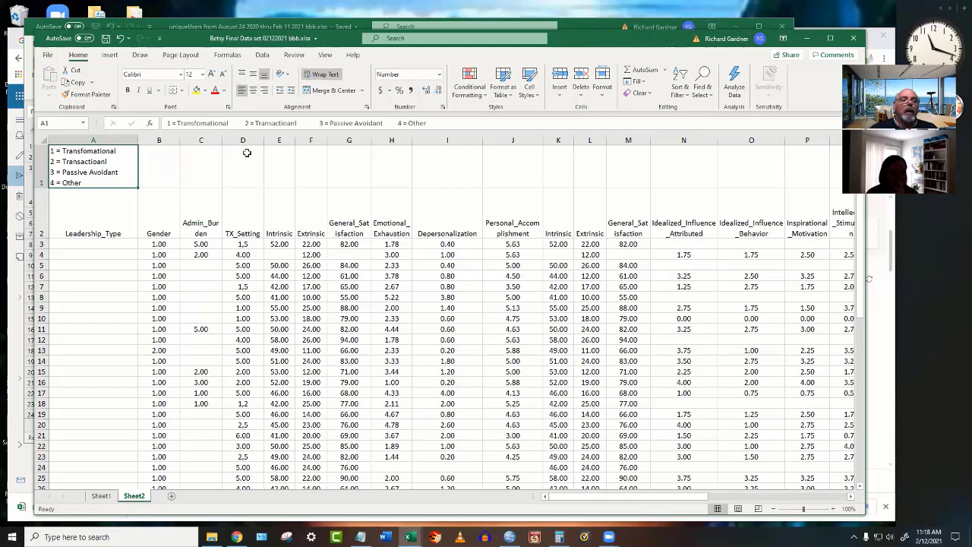
left_click(127, 90)
left_click(243, 286)
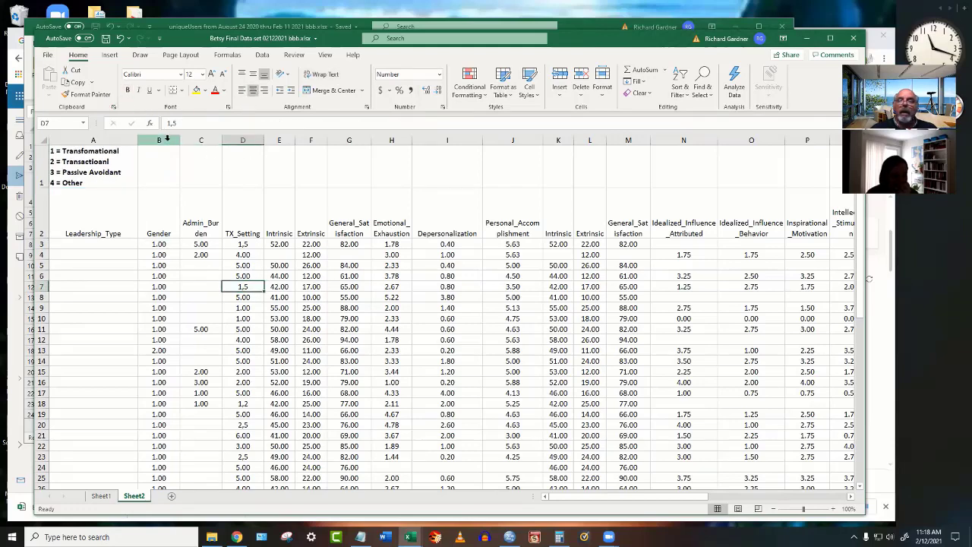
left_click_drag(167, 139, 413, 178)
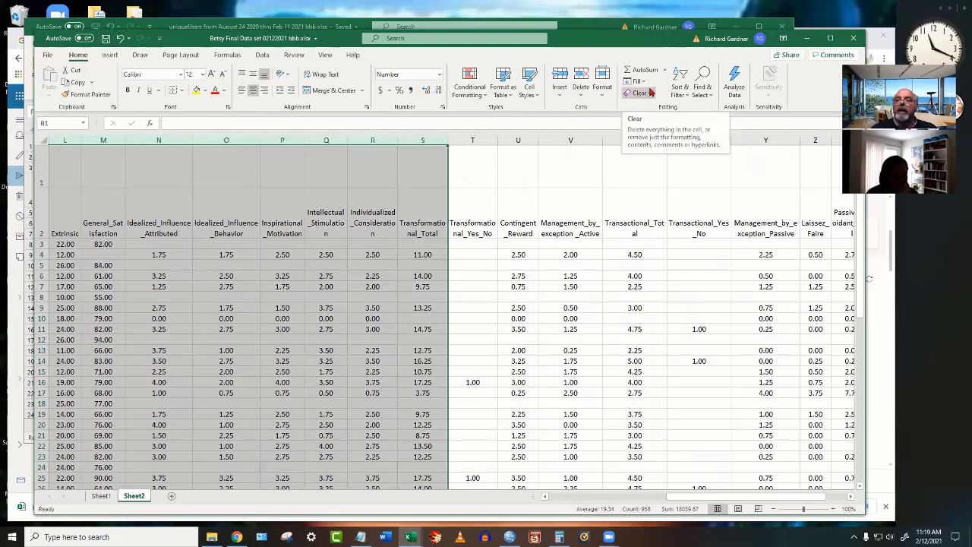
left_click(604, 96)
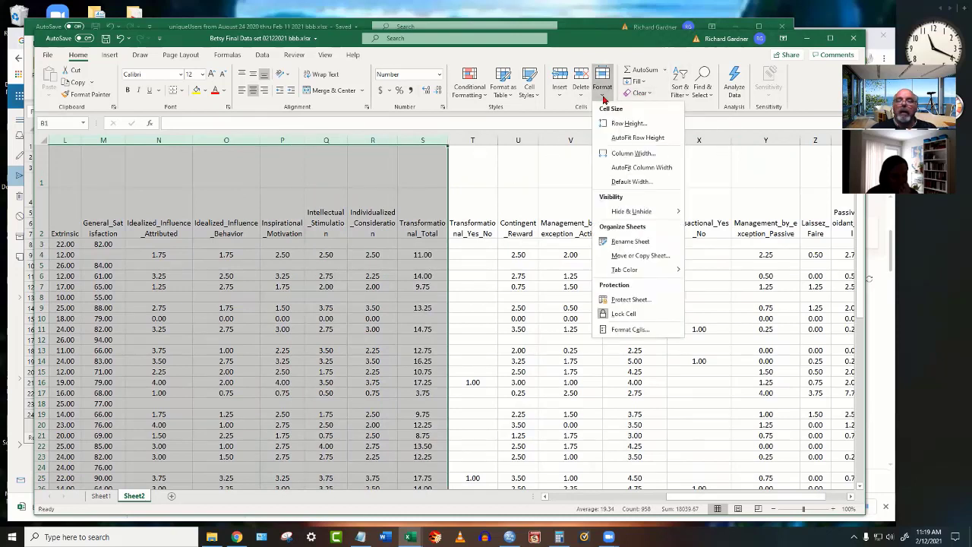
key("Escape")
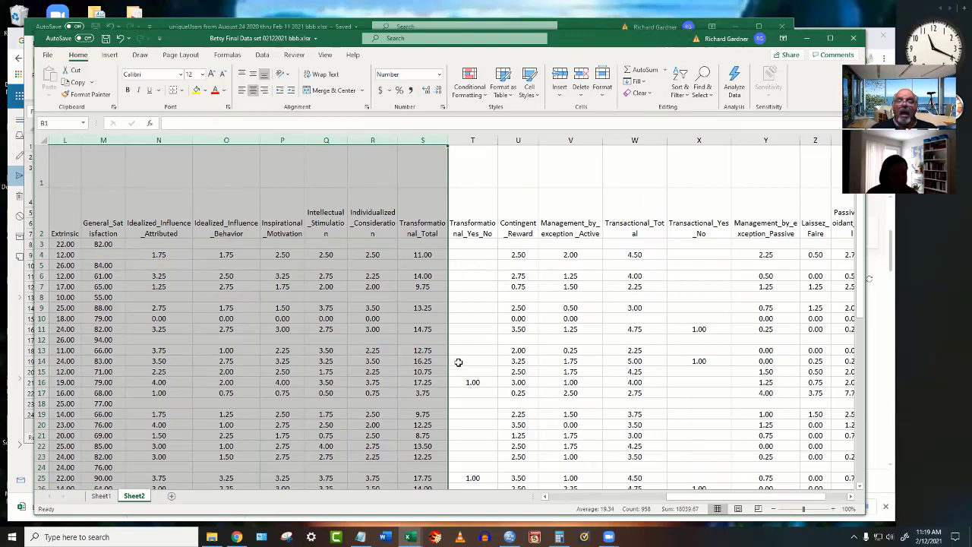
left_click(434, 244)
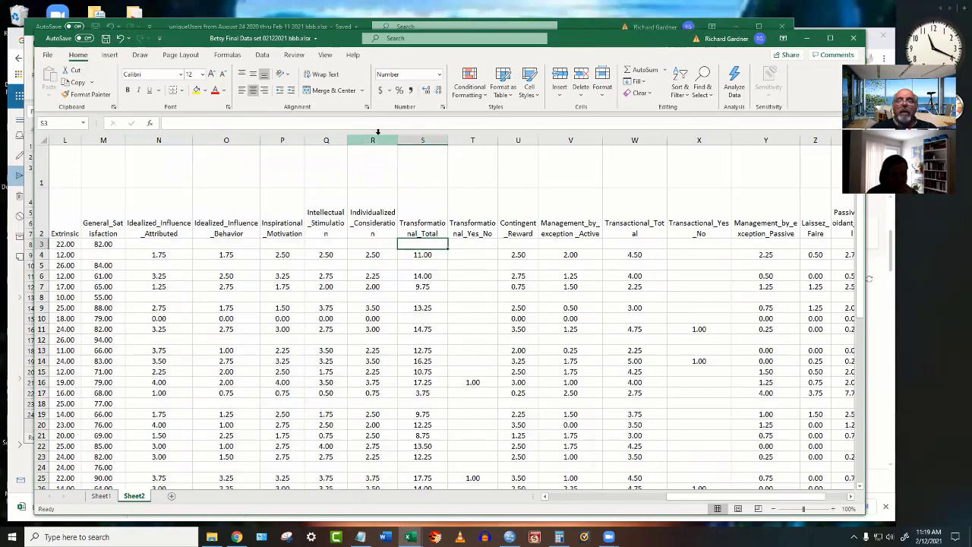
Hide columns B through R so that Leadership_Type sits directly beside Transformational_Total.
left_click_drag(381, 141, 163, 165)
left_click(602, 83)
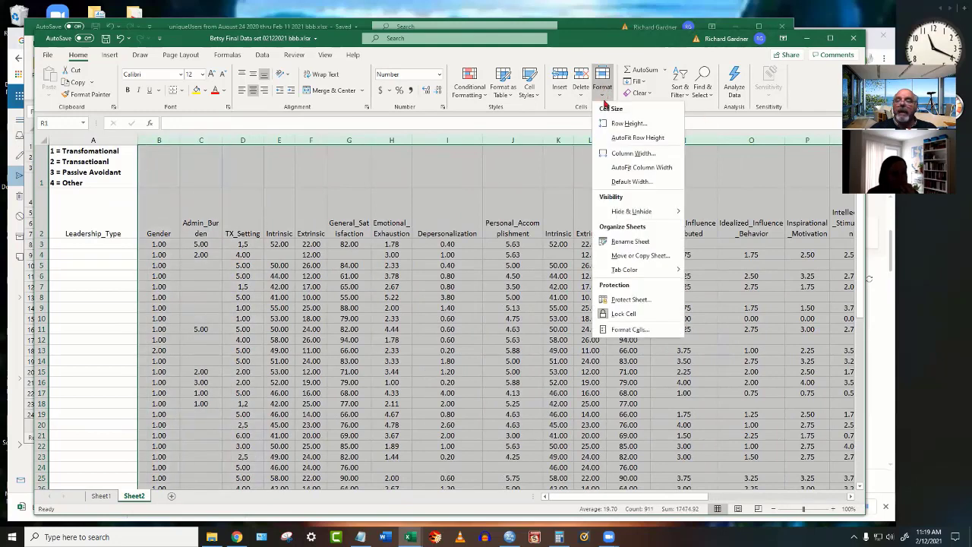
mouse_move(649, 217)
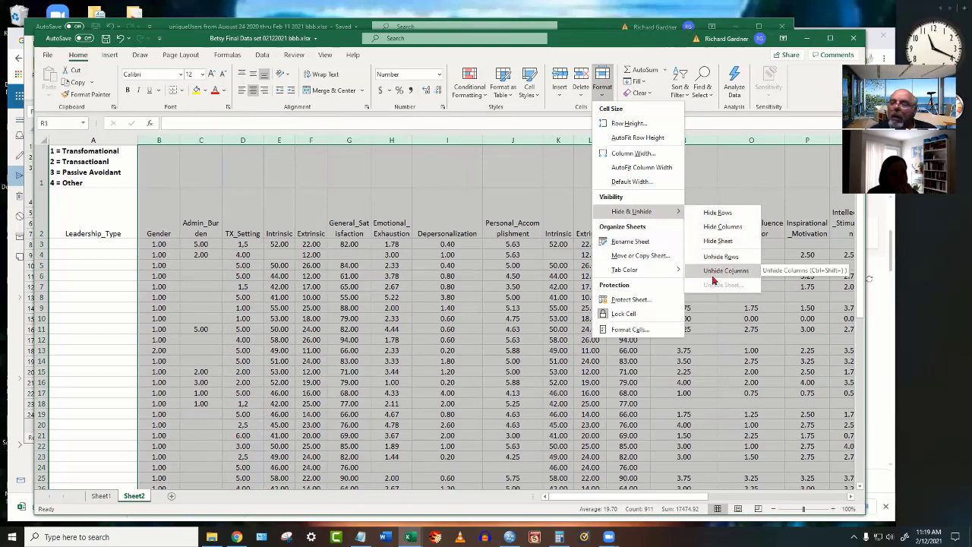
left_click(715, 226)
left_click(285, 339)
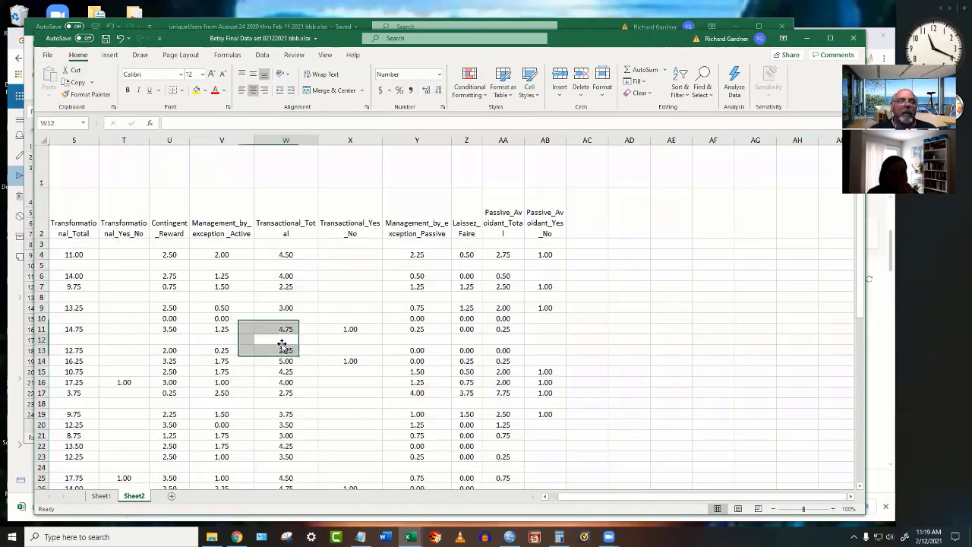
left_click_drag(655, 499, 645, 499)
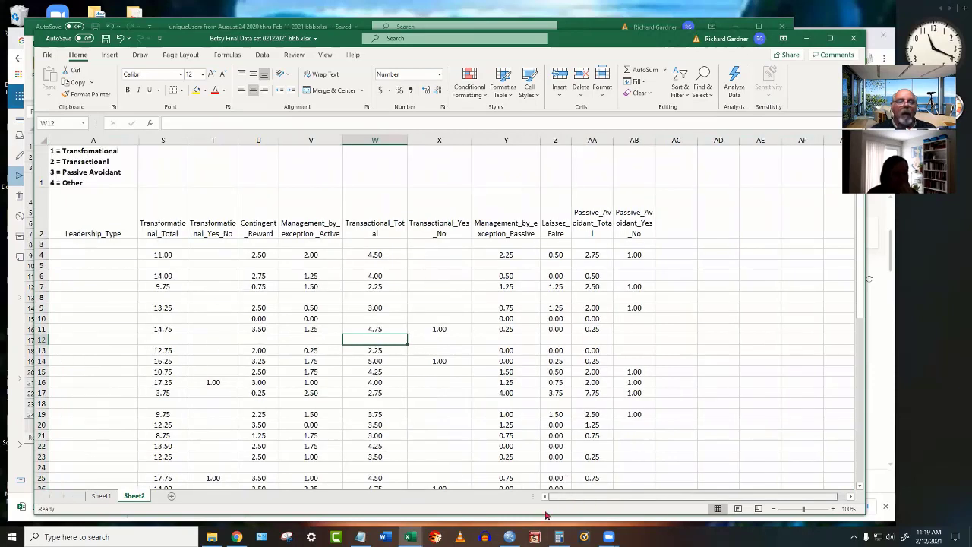
Hide columns U and V, Contingent_Reward and Management_by_exception_Active.
left_click(212, 227)
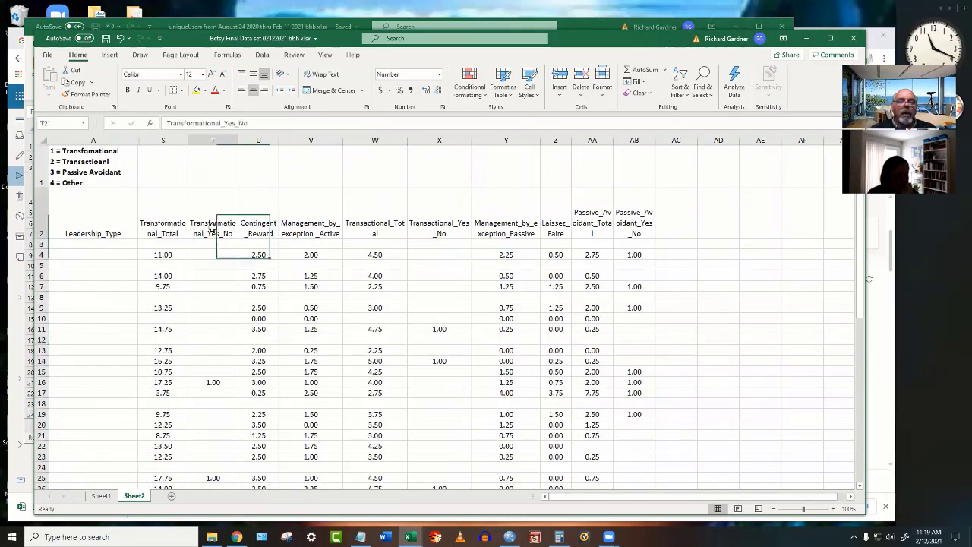
left_click(256, 226)
left_click(262, 139)
left_click_drag(263, 139, 281, 139)
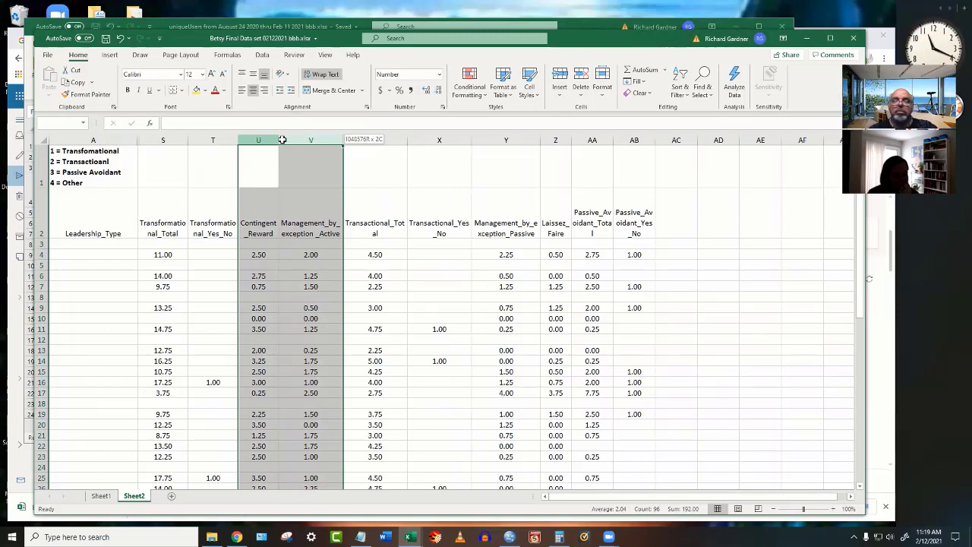
left_click_drag(282, 139, 282, 138)
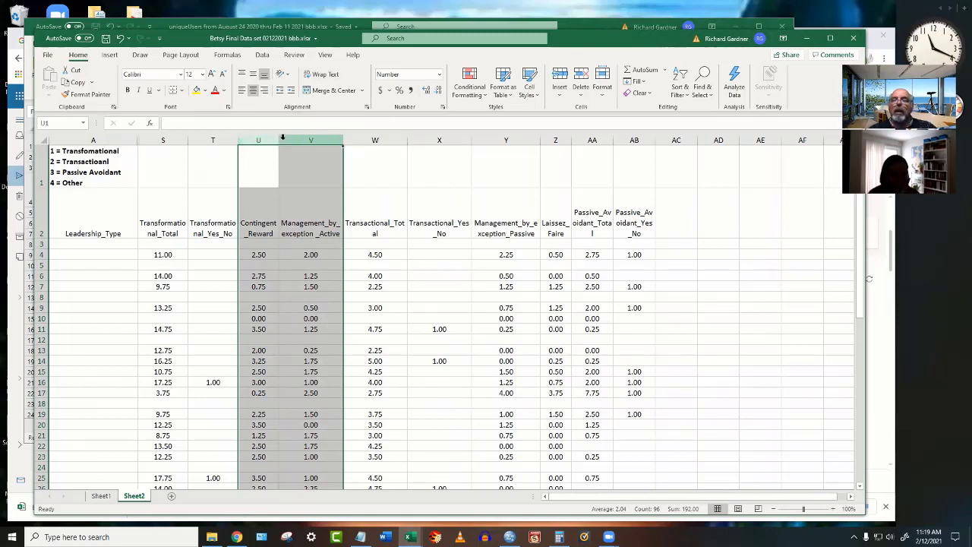
left_click(604, 96)
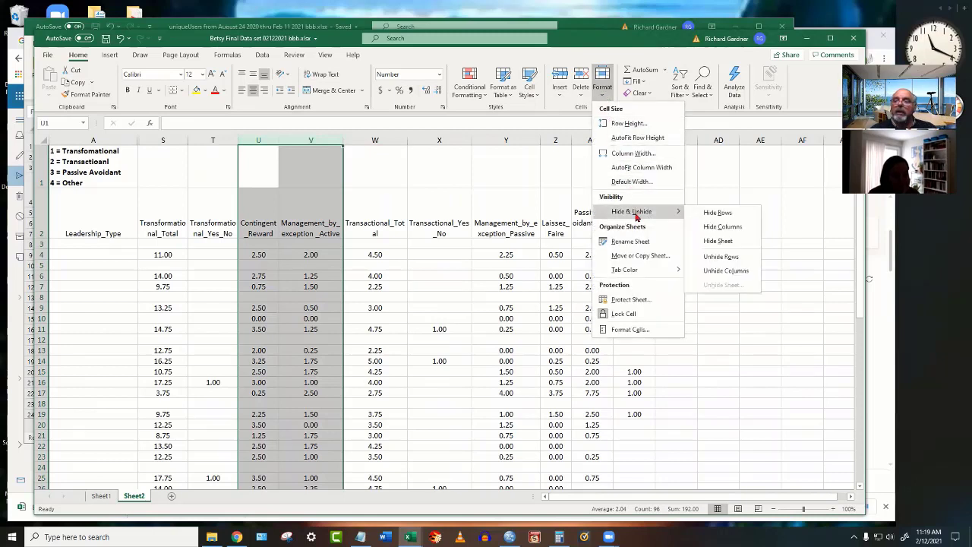
left_click(716, 227)
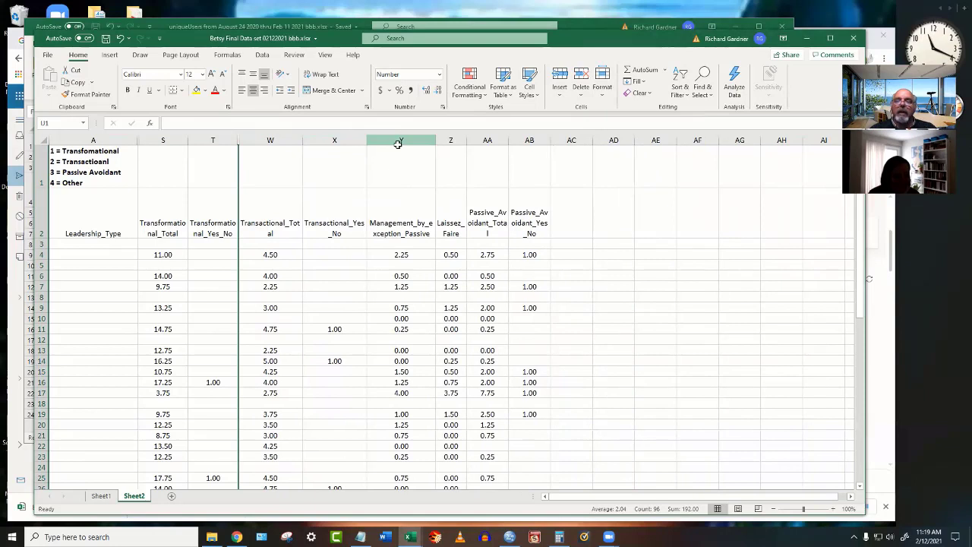
Hide columns Y and Z, Management_by_exception_Passive and Laissez_Faire.
left_click_drag(398, 143, 450, 146)
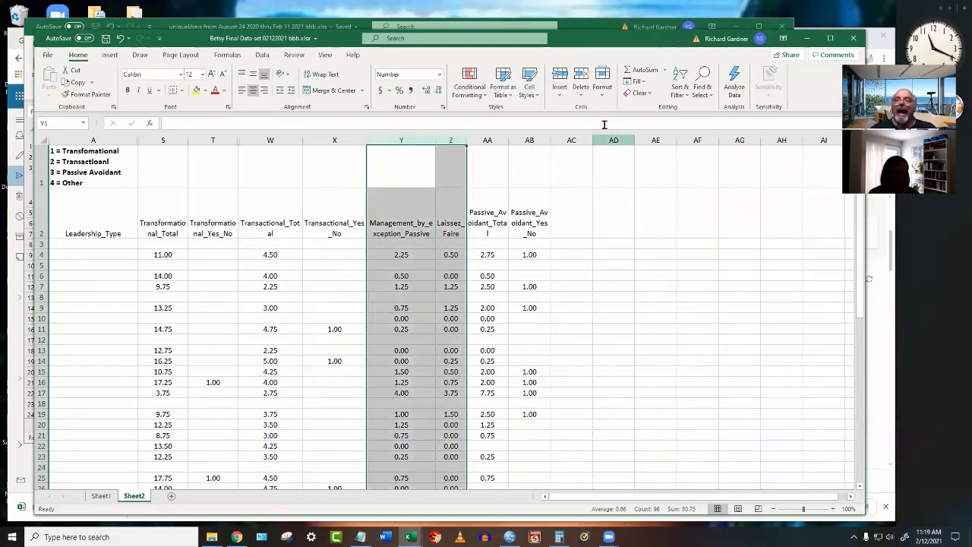
left_click(602, 89)
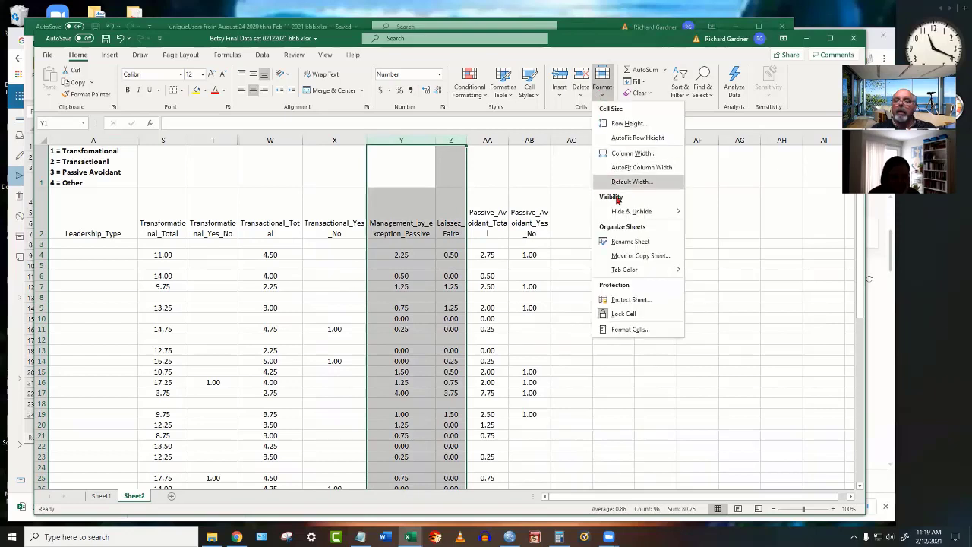
mouse_move(619, 213)
left_click(721, 227)
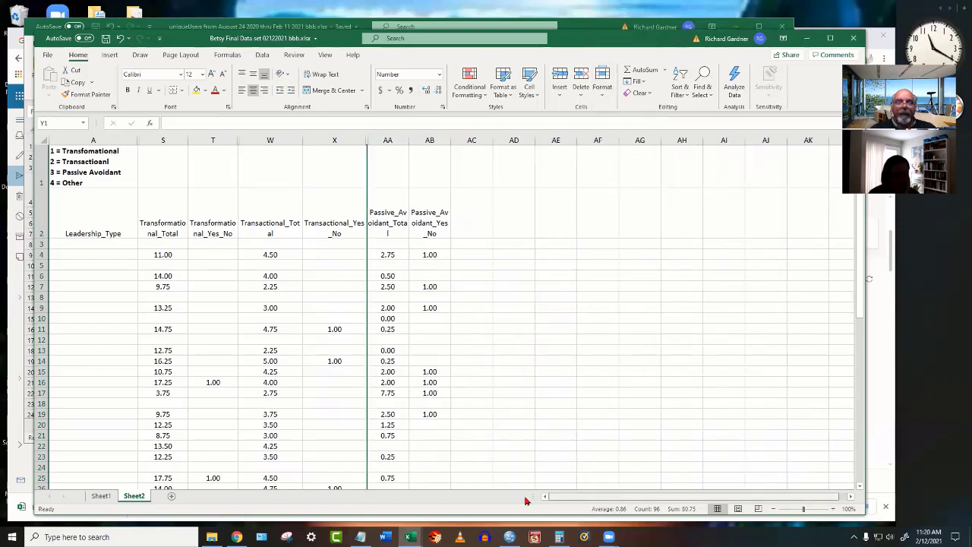
left_click(725, 350)
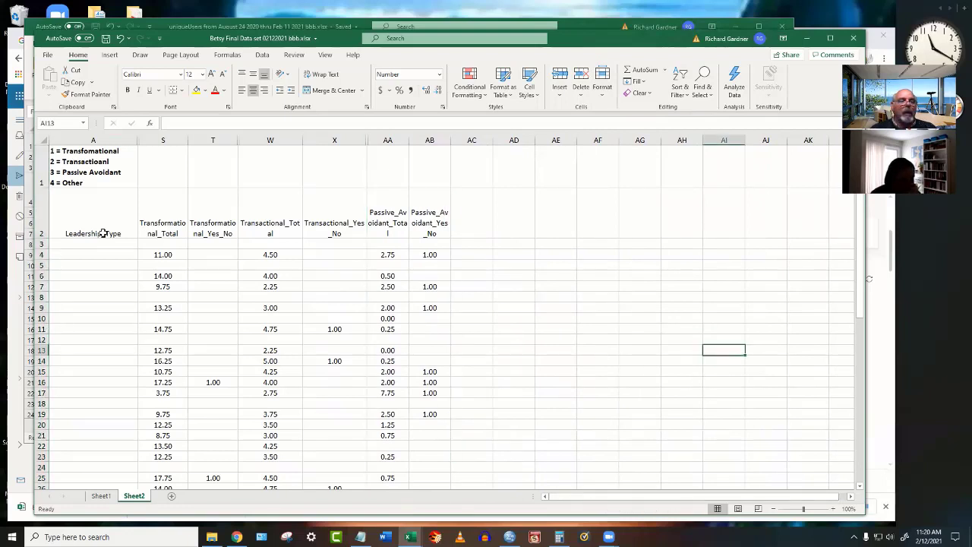
Apply all borders to the data range from A3 to AB61.
left_click(73, 245)
left_click_drag(73, 250, 440, 419)
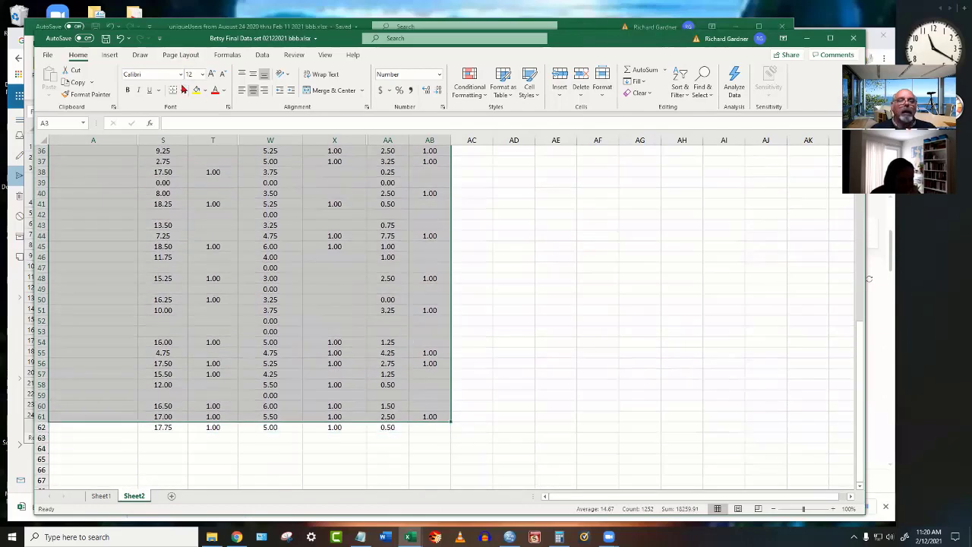
left_click(182, 92)
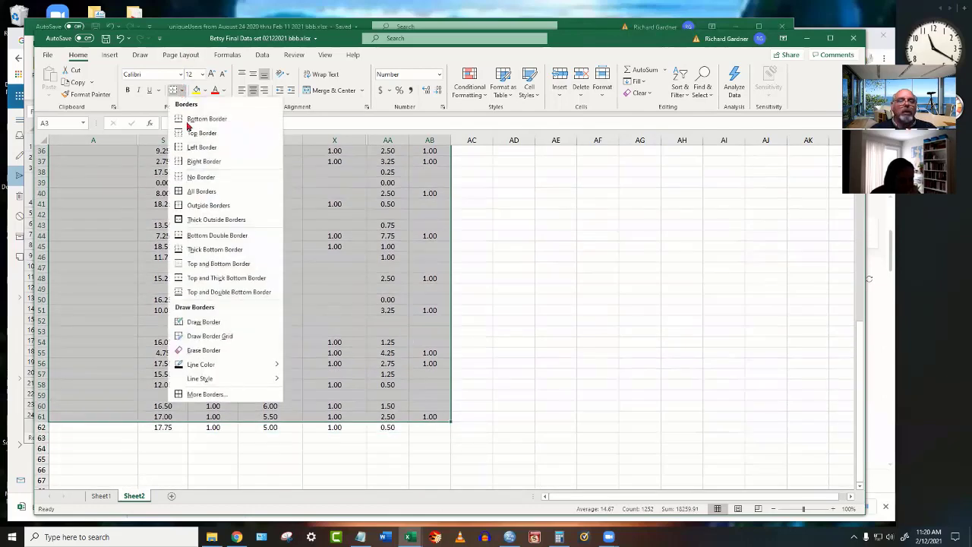
left_click(206, 190)
scroll(388, 316, "up", 2)
left_click(510, 338)
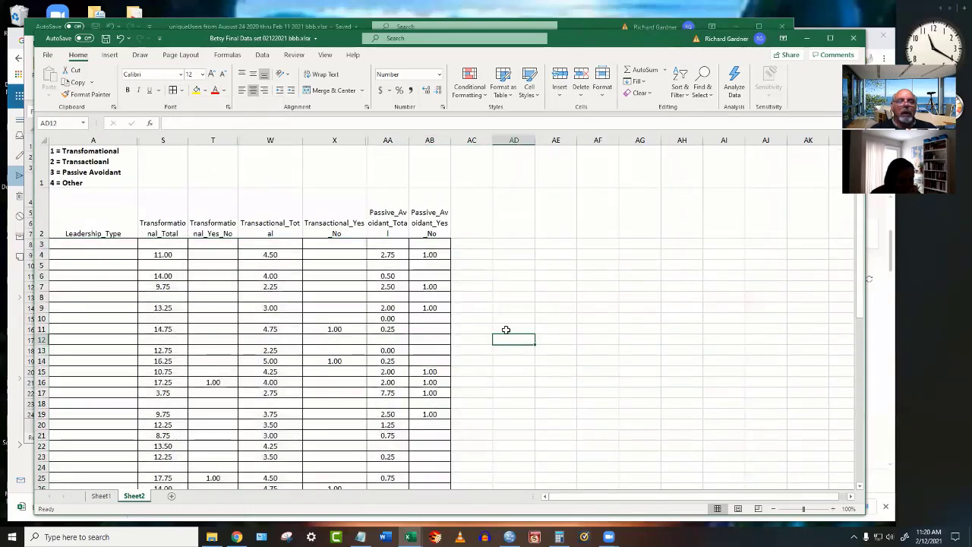
Widen column AB until the Passive_Avoidant_Yes_No header fits on one line.
left_click(429, 233)
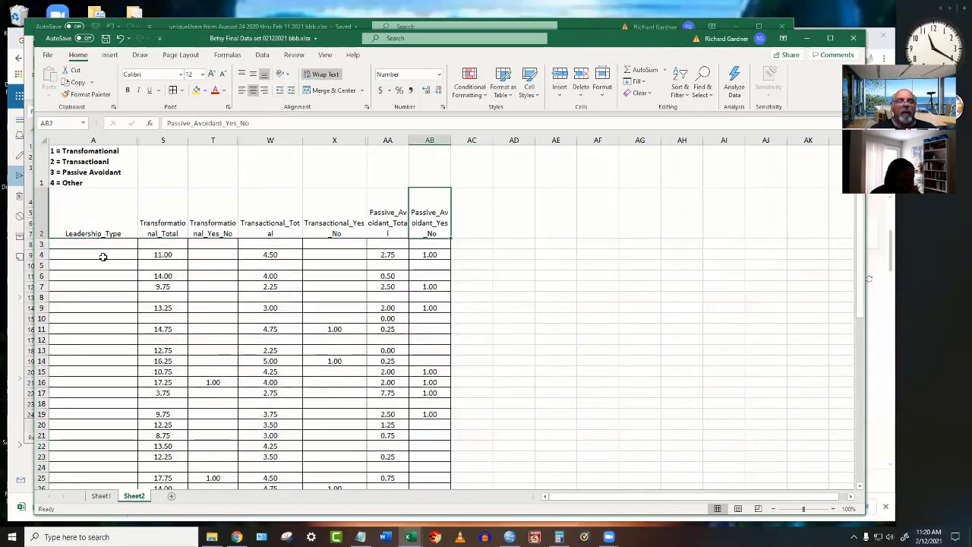
left_click(102, 257)
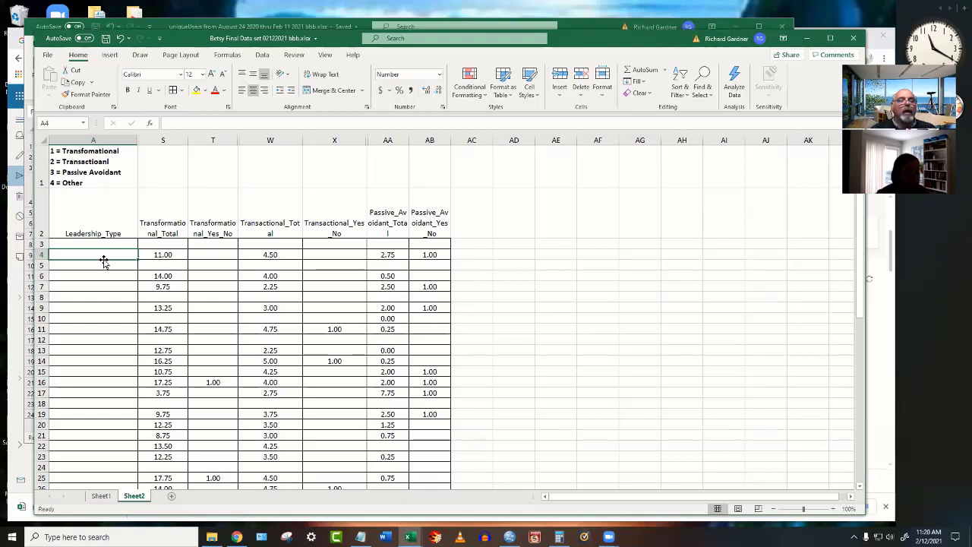
left_click(428, 254)
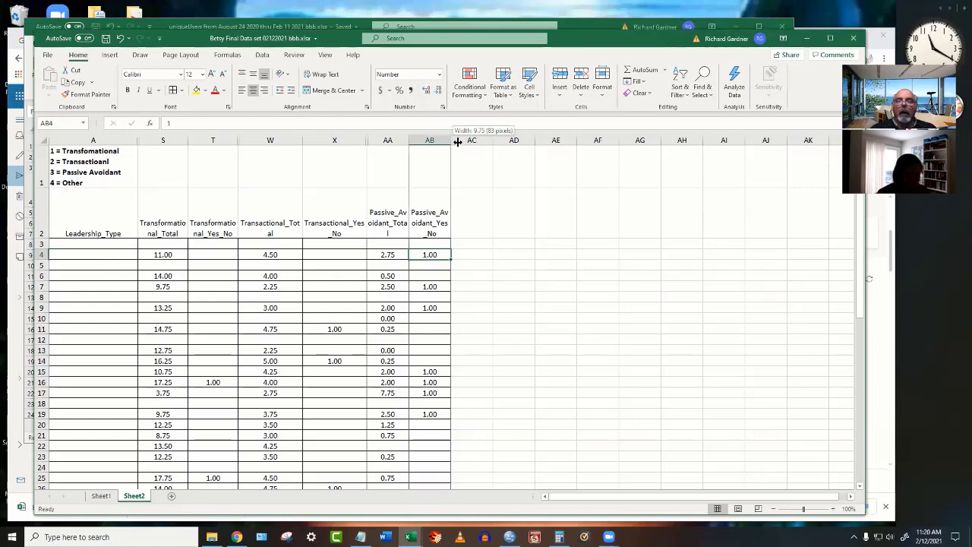
left_click_drag(458, 142, 508, 140)
Middle-align the headers in row 2 vertically and widen column AA until Passive_Avoidant_Total fits on one line.
left_click(490, 223)
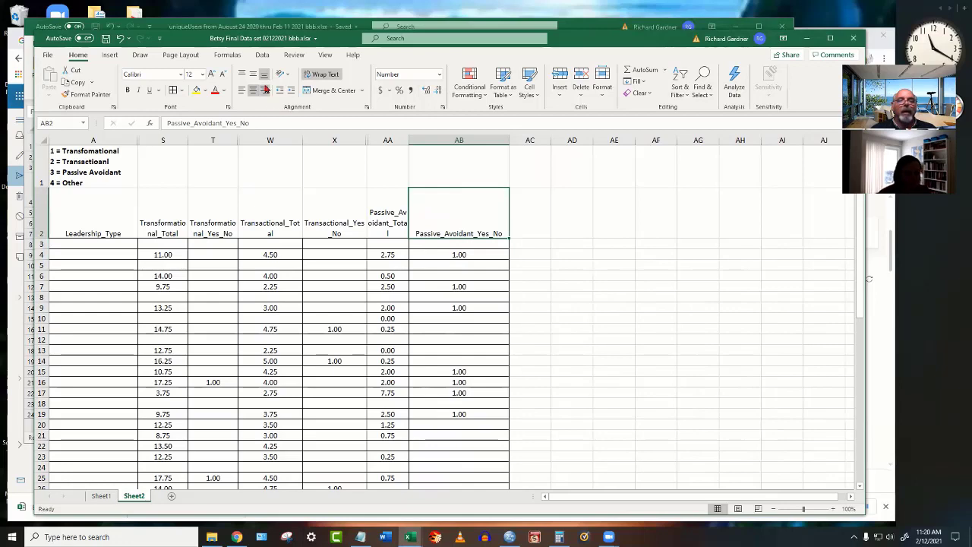
left_click(253, 73)
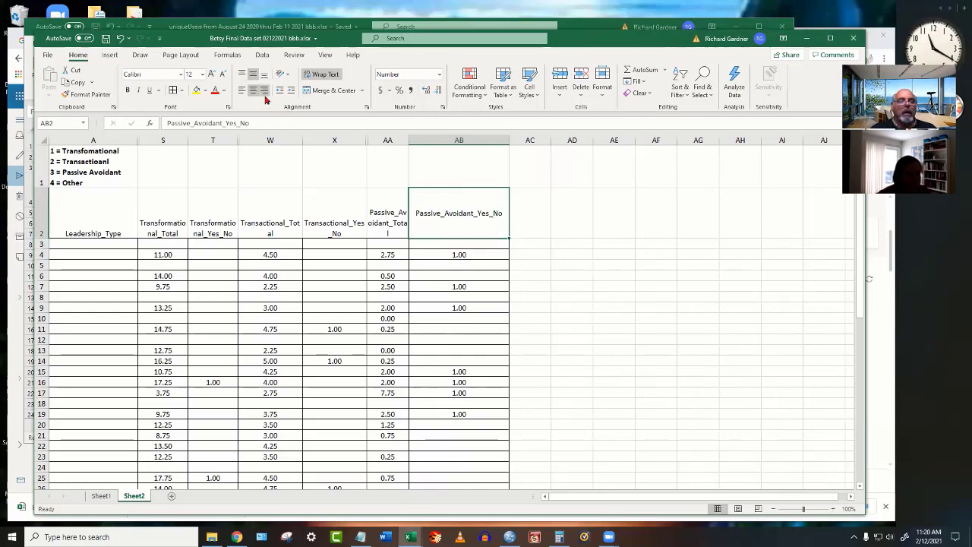
left_click(42, 217)
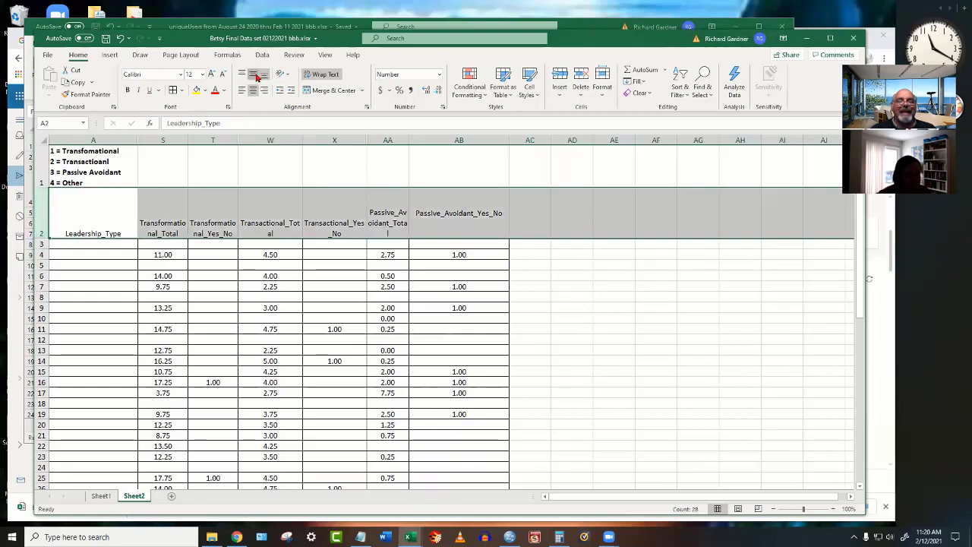
left_click(255, 75)
left_click(256, 77)
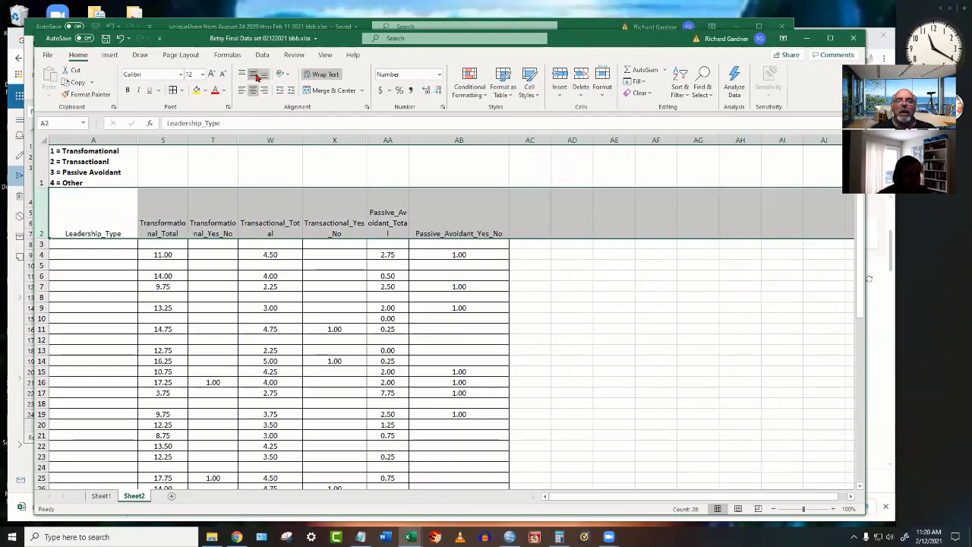
left_click(257, 77)
left_click_drag(409, 143, 456, 139)
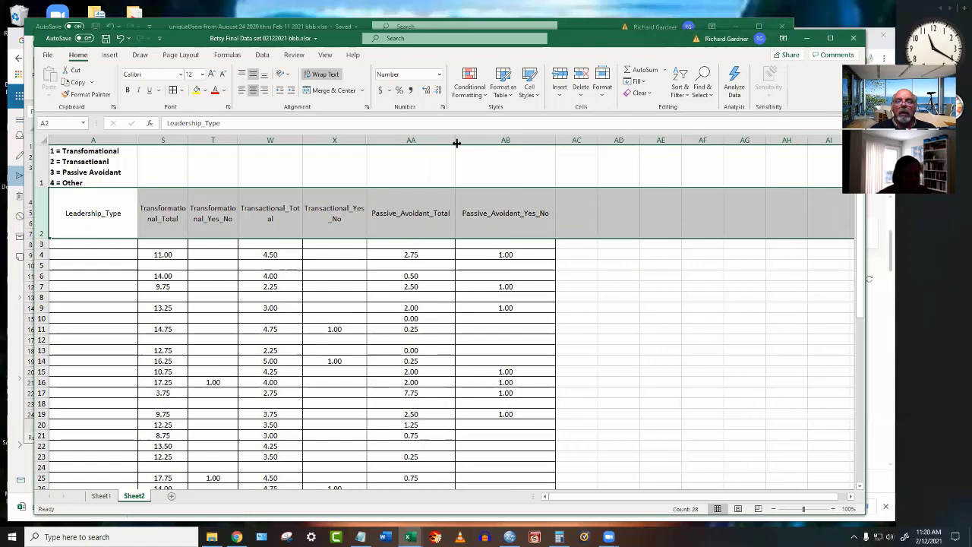
Copy the formatting and width of column AA onto columns S through AA with Format Painter.
left_click(406, 140)
left_click(88, 94)
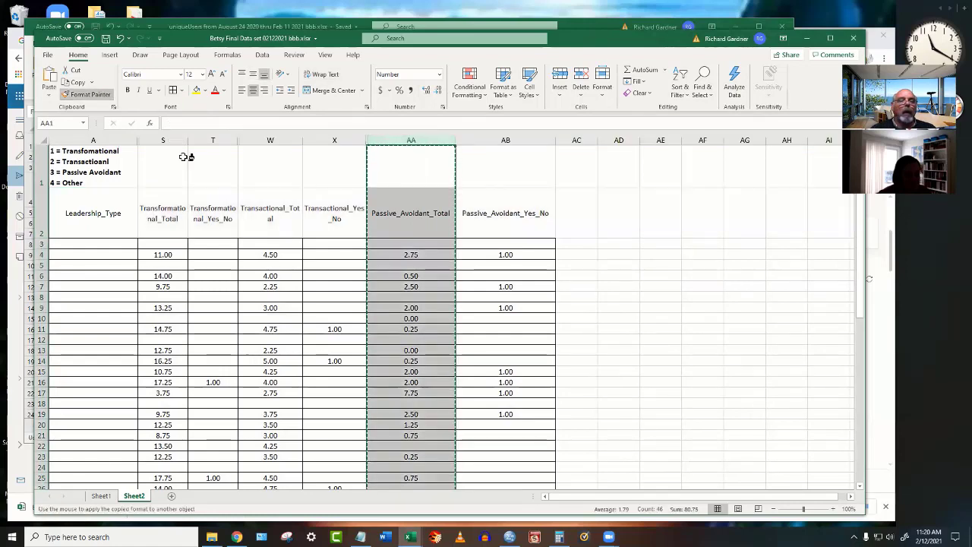
mouse_move(178, 140)
left_mouse_down()
mouse_move(386, 151)
mouse_move(372, 144)
left_mouse_up()
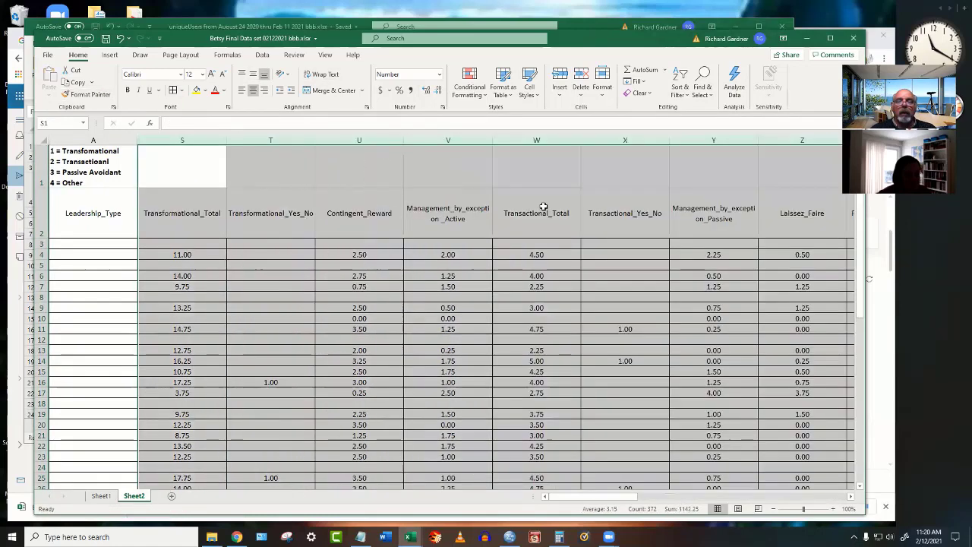
left_click(523, 254)
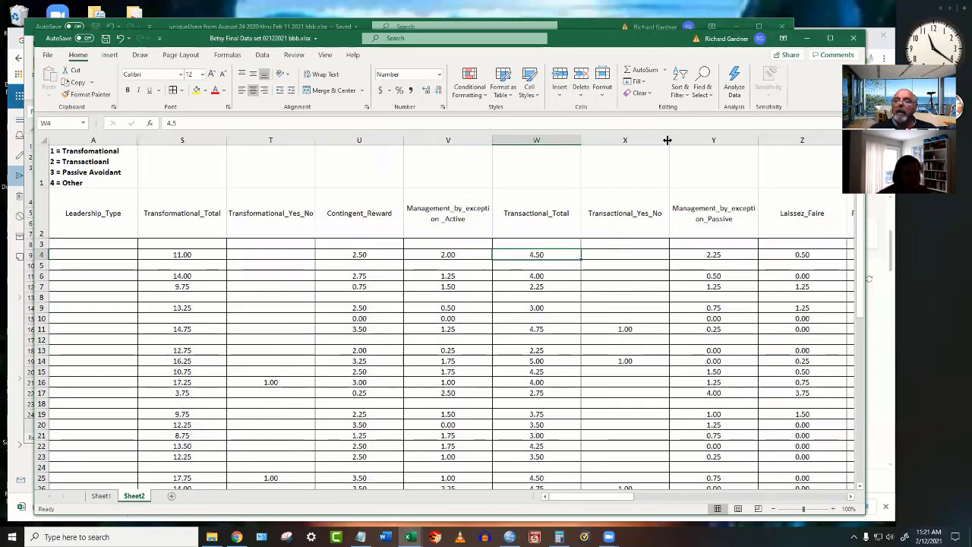
Narrow columns X, Y, U and Z so more of the leadership columns fit in view.
left_click_drag(666, 140, 661, 140)
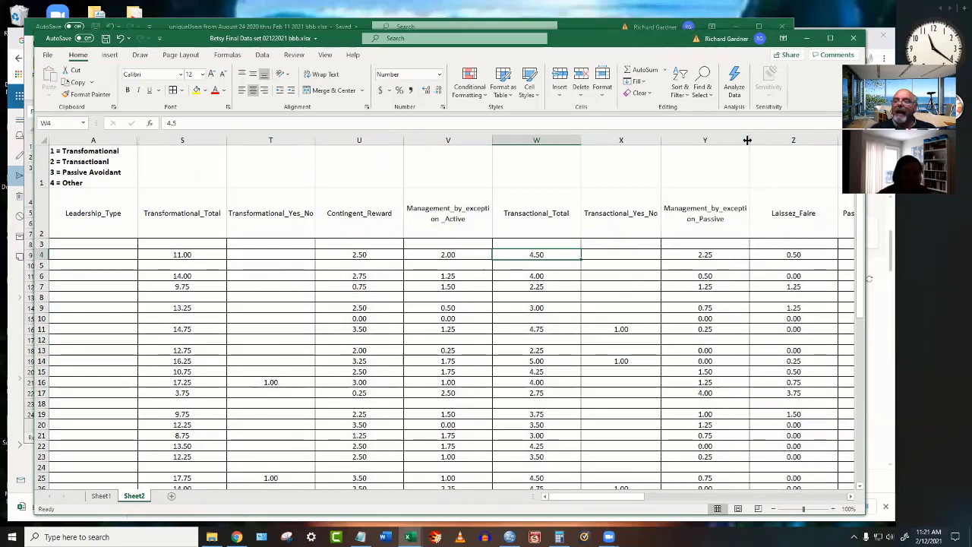
left_click_drag(747, 140, 740, 140)
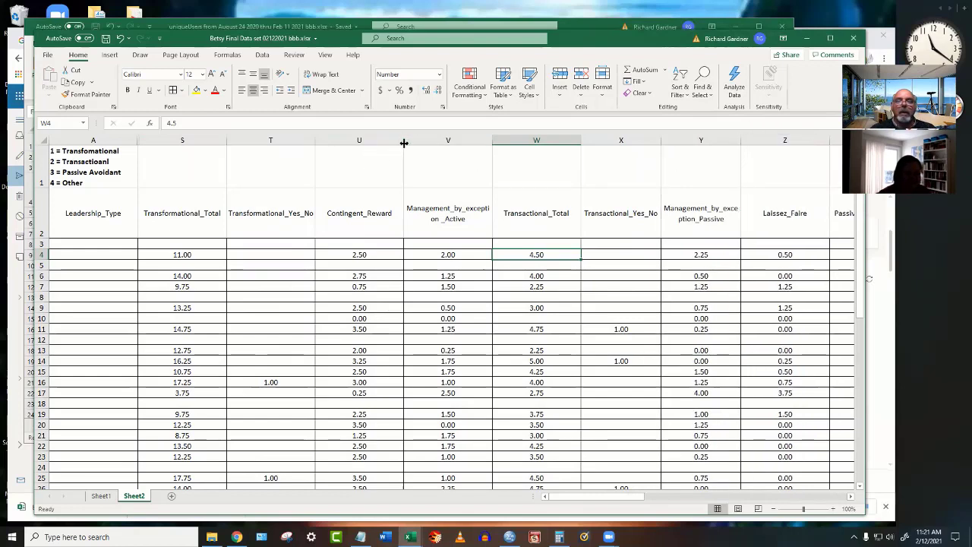
left_click_drag(403, 142, 370, 151)
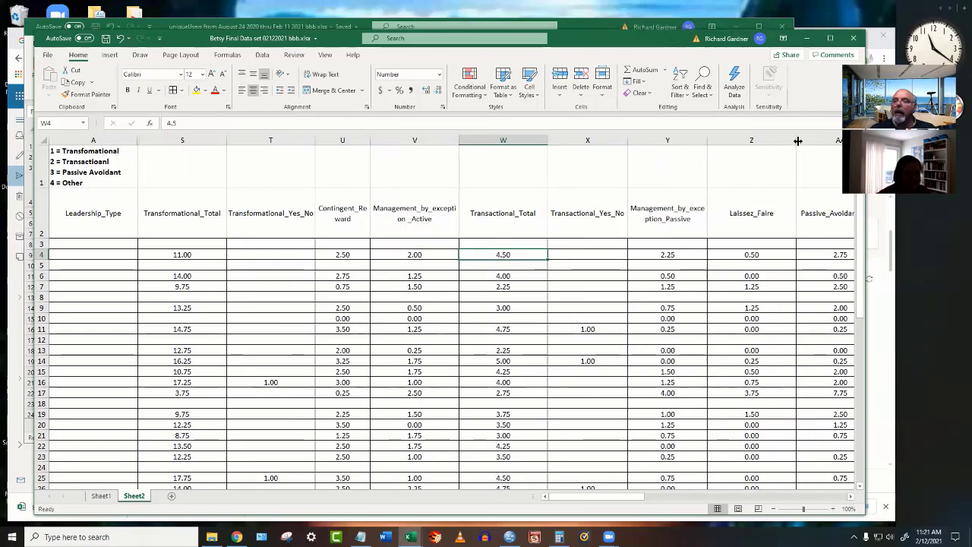
left_click_drag(797, 142, 668, 139)
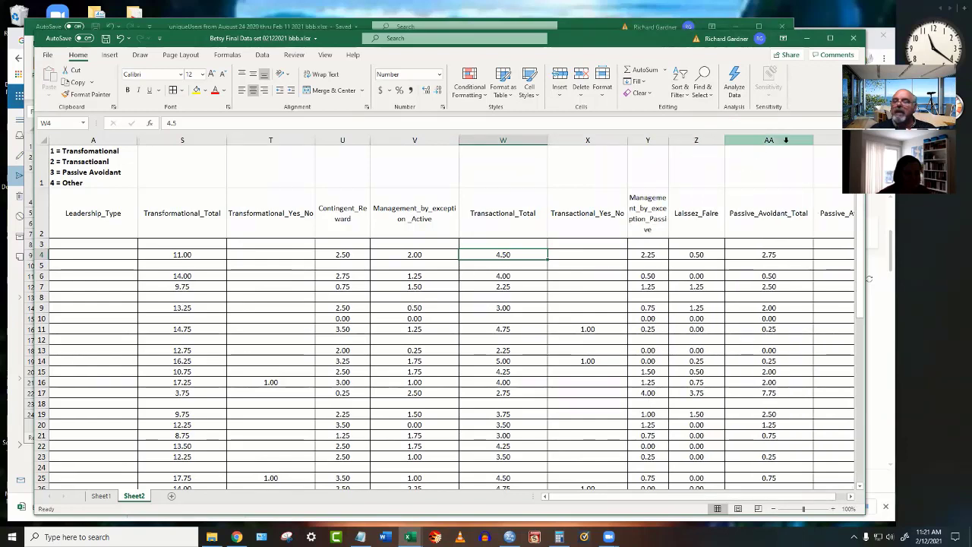
Hide the Management_by_exception_Passive and Laissez_Faire columns, Y and Z, again.
left_click_drag(696, 140, 641, 147)
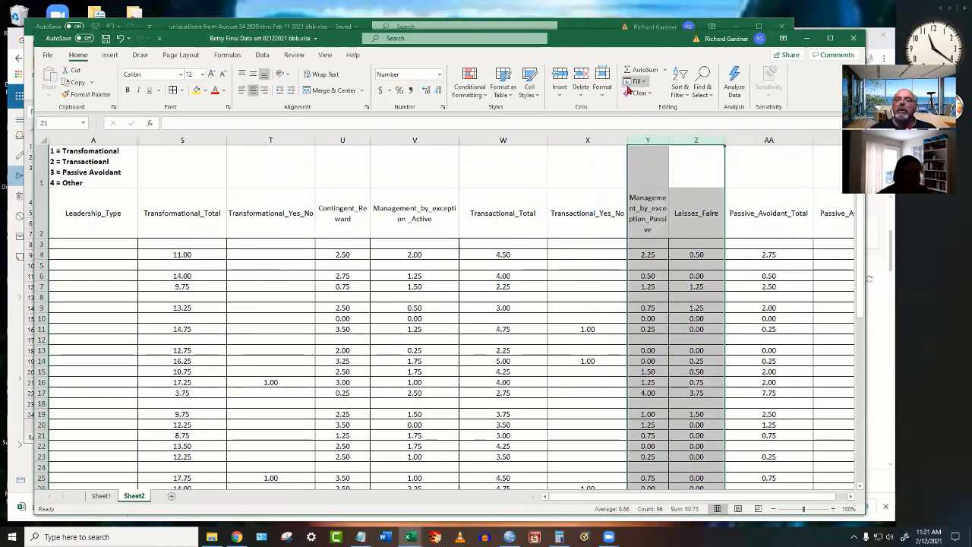
left_click(601, 97)
mouse_move(627, 215)
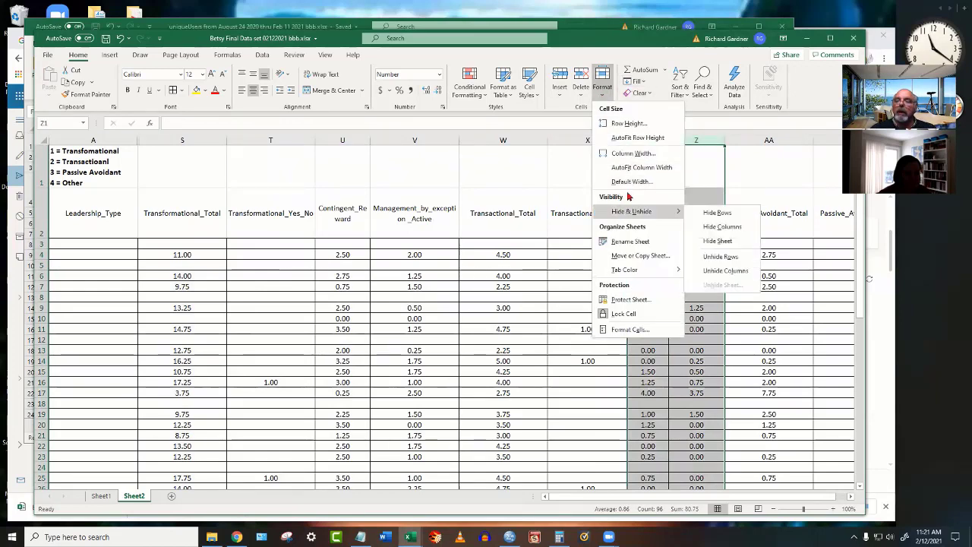
left_click(721, 227)
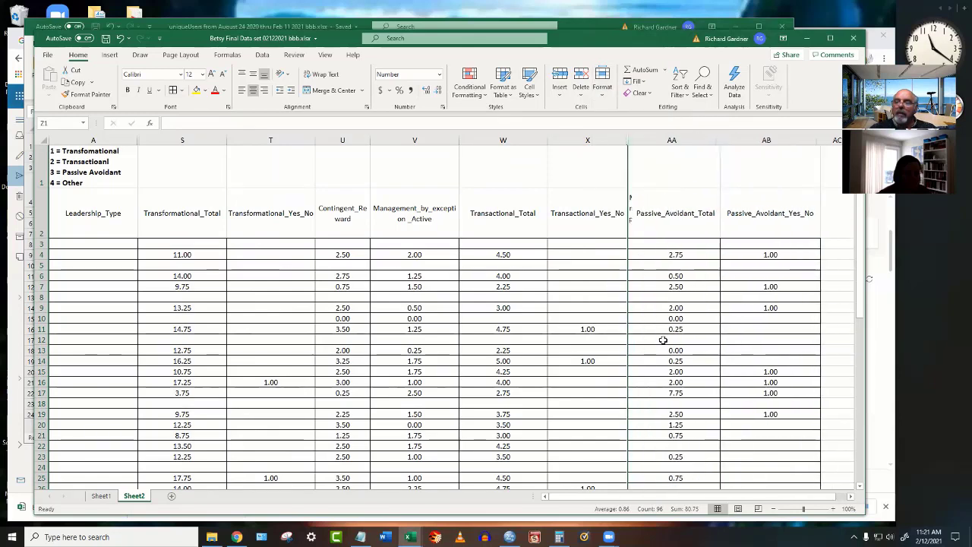
left_click_drag(686, 338, 687, 343)
left_click(779, 255)
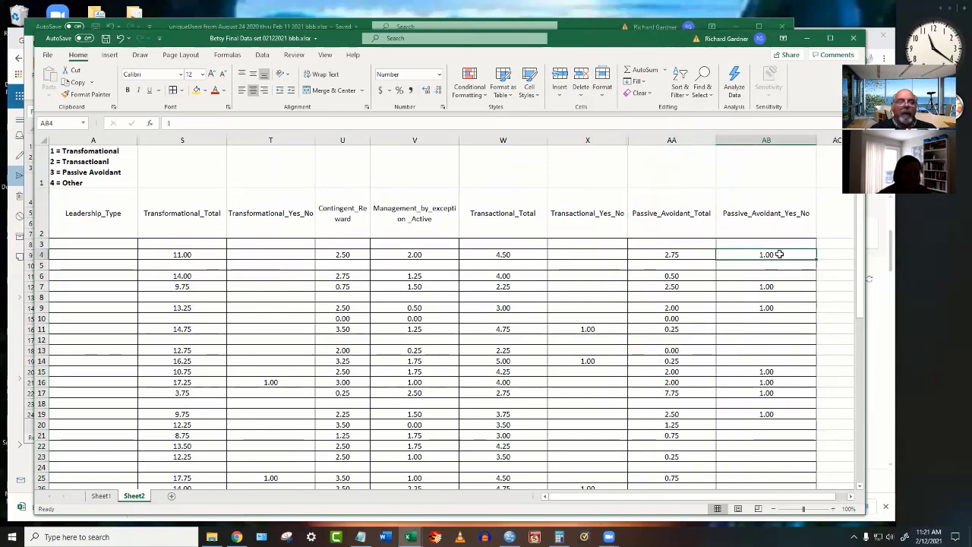
left_click(131, 256)
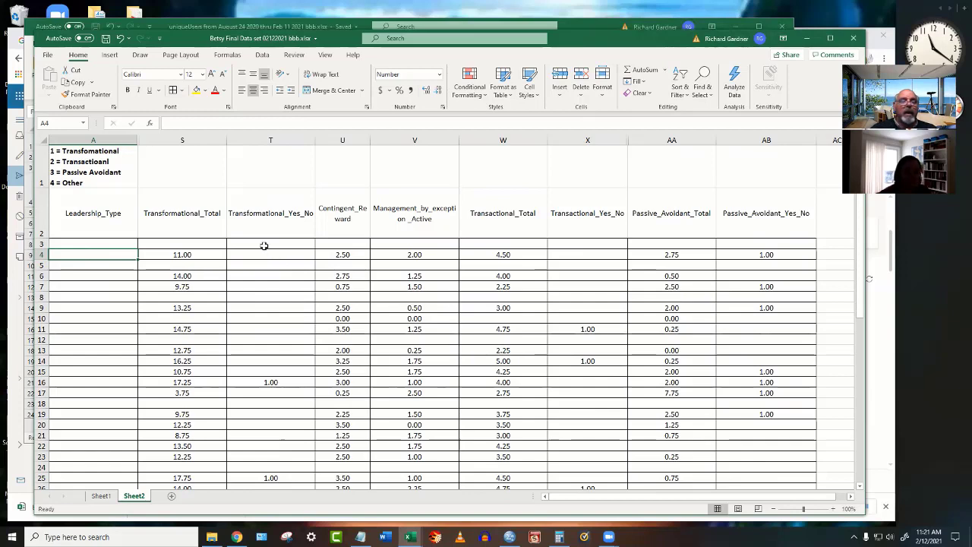
left_click(112, 244)
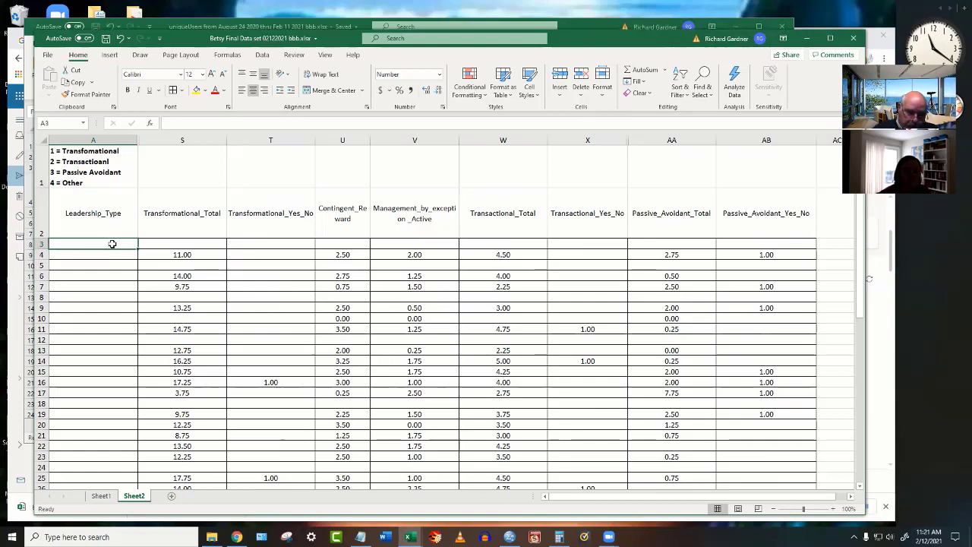
type("=if")
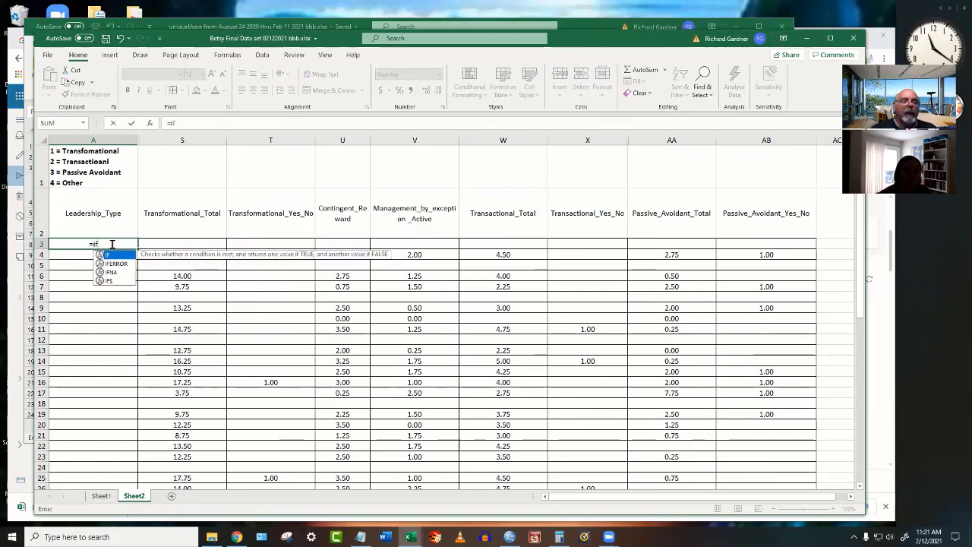
left_click(257, 247)
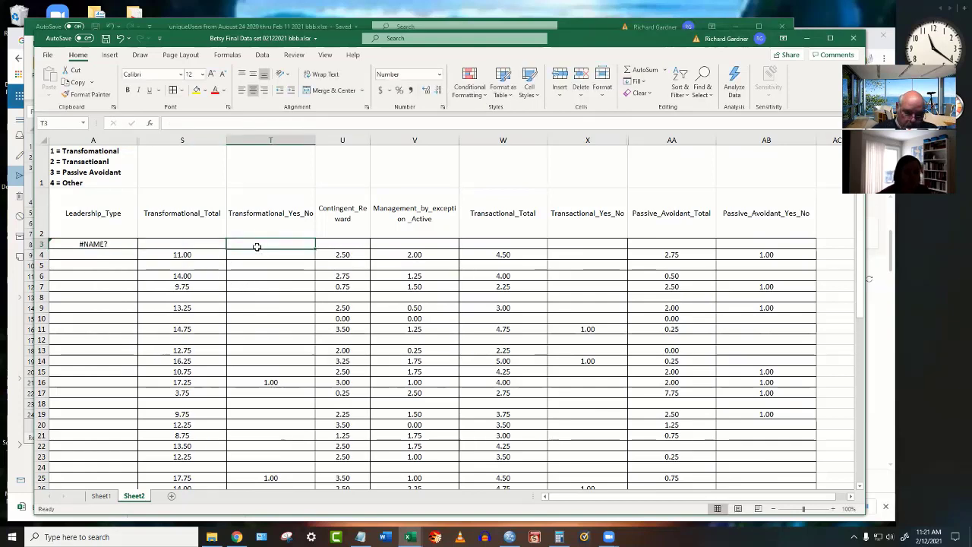
type("=1,1")
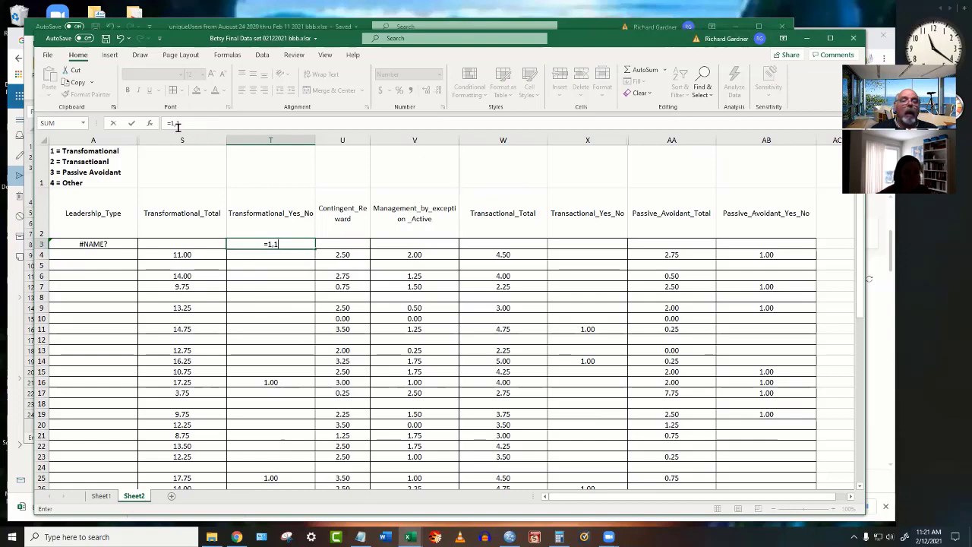
left_click_drag(184, 125, 154, 126)
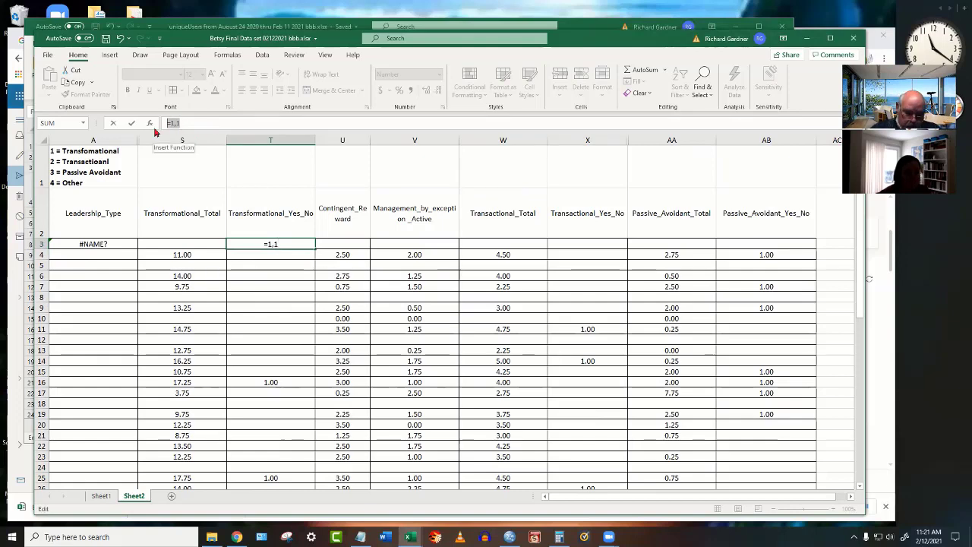
key("BackSpace")
type("if")
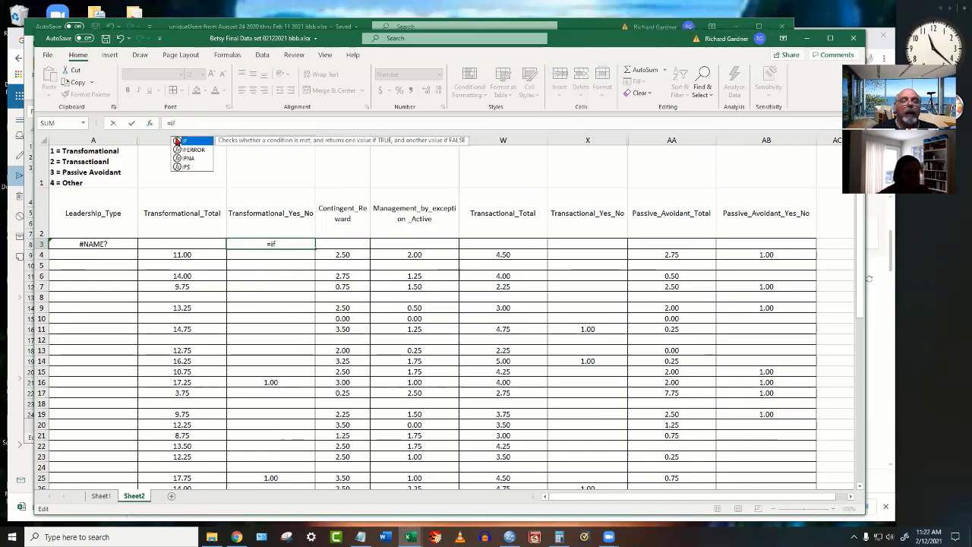
double_click(182, 141)
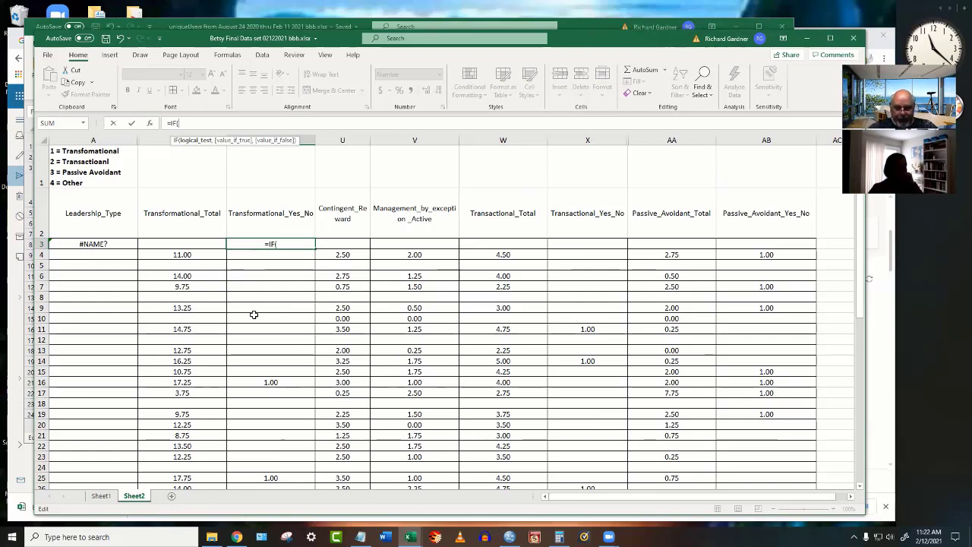
key("BackSpace")
key("BackSpace")
key("BackSpace")
left_click(287, 317)
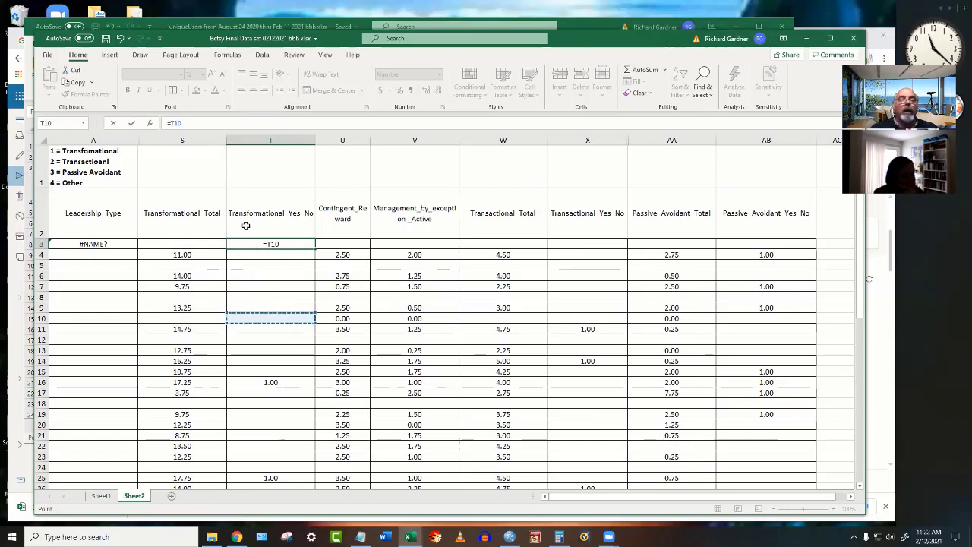
left_click(182, 121)
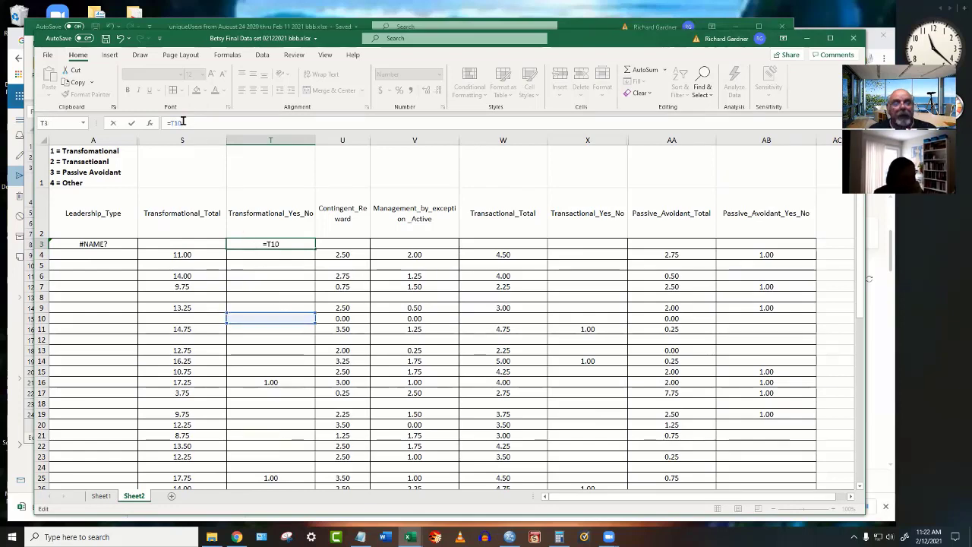
key("BackSpace")
key("BackSpace")
key("BackSpace")
key("BackSpace")
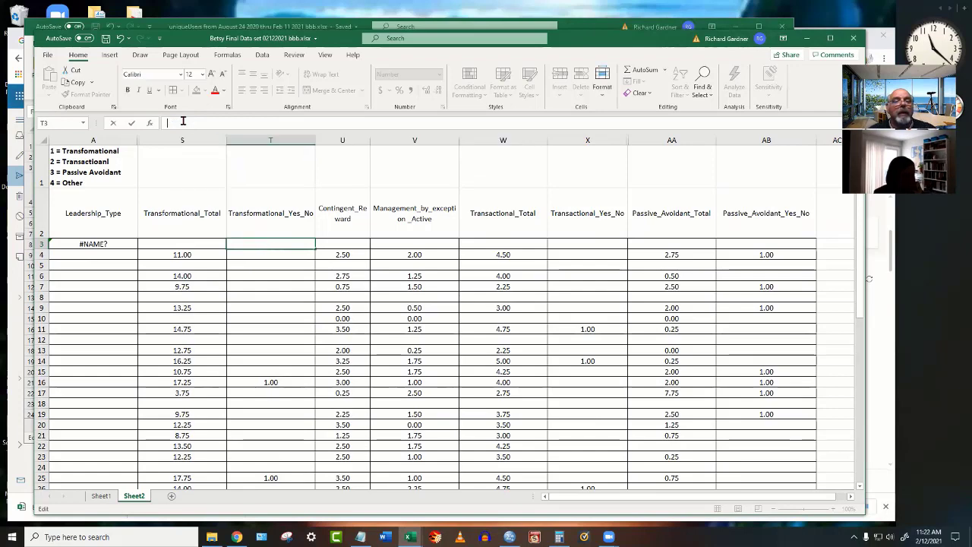
key("Return")
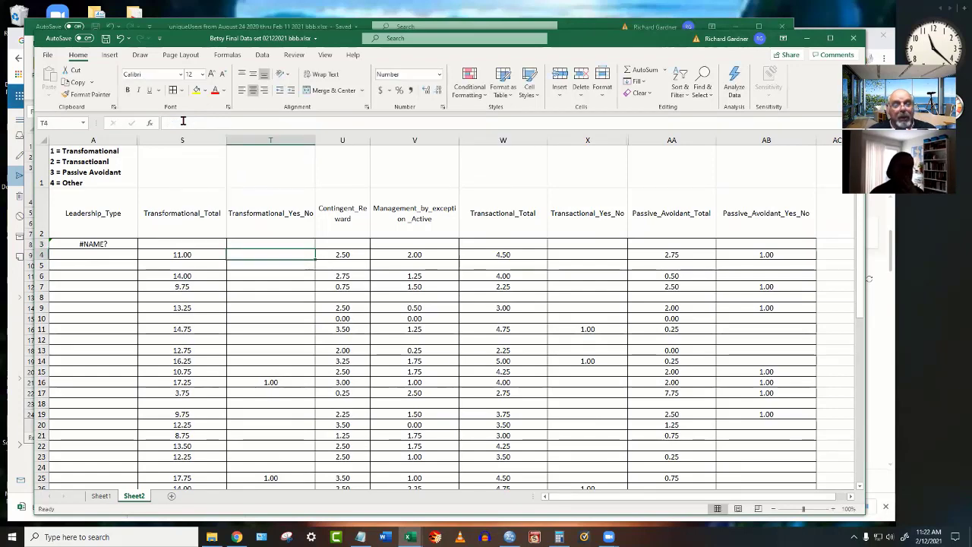
Enter the formula =IF(T3=1,1,0) in cell A3 so Leadership_Type codes the Transformational_Yes_No value.
left_click(136, 244)
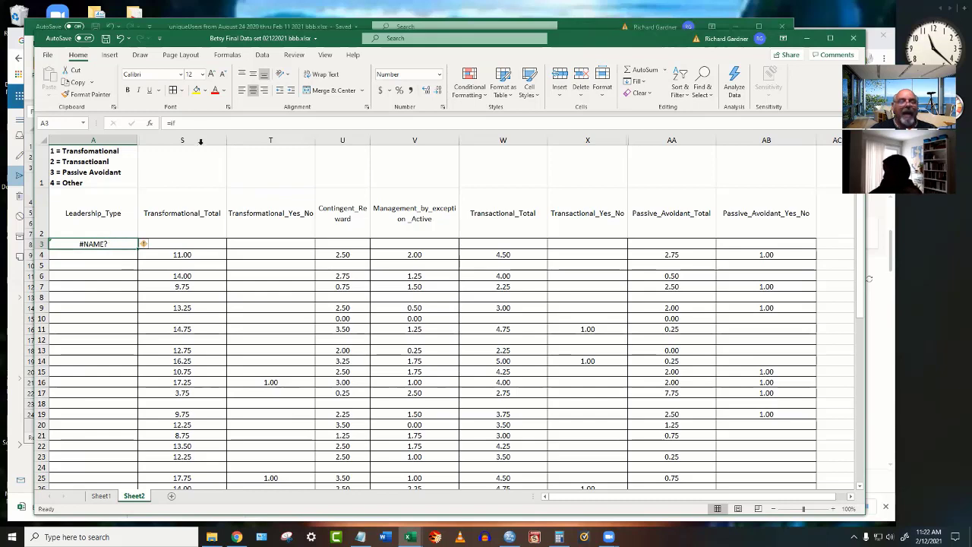
left_click(196, 123)
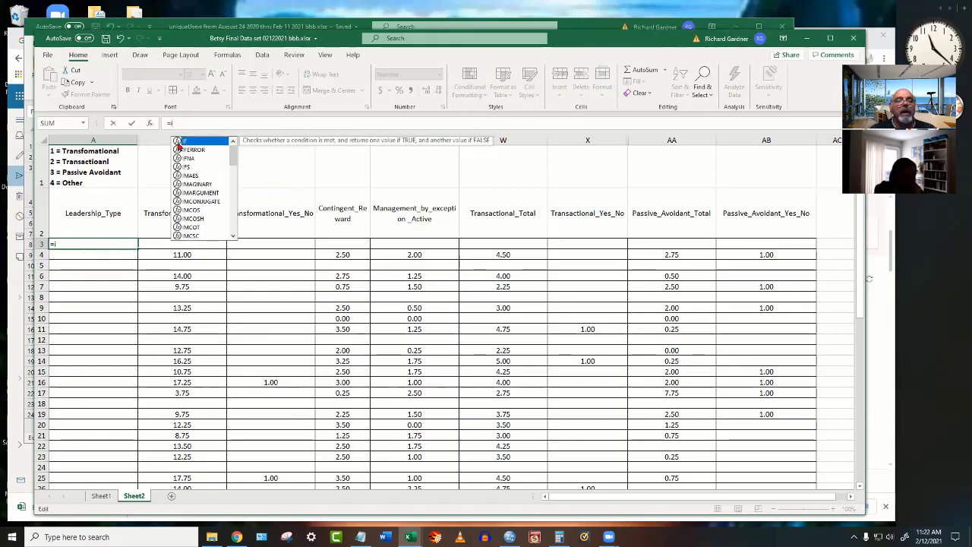
double_click(179, 144)
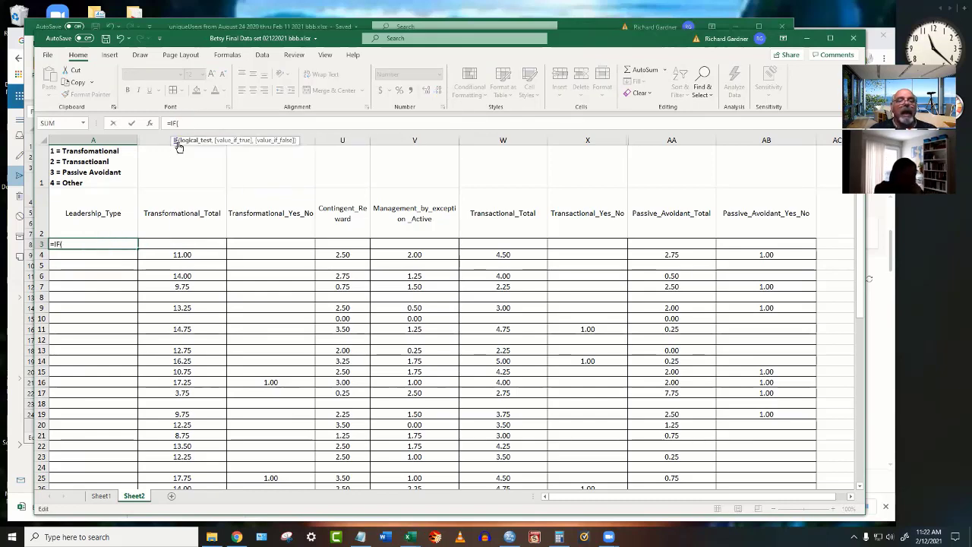
left_click(266, 244)
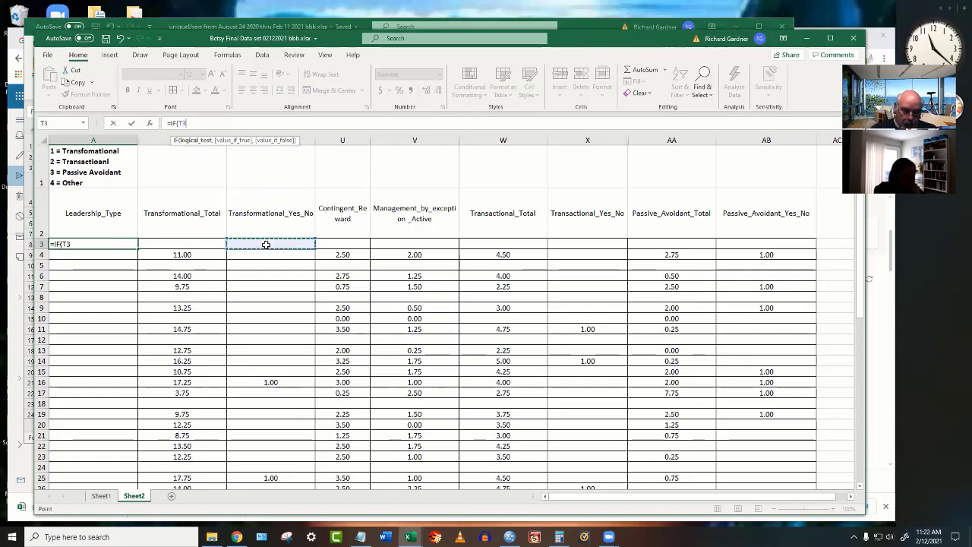
type("=1,1,0")
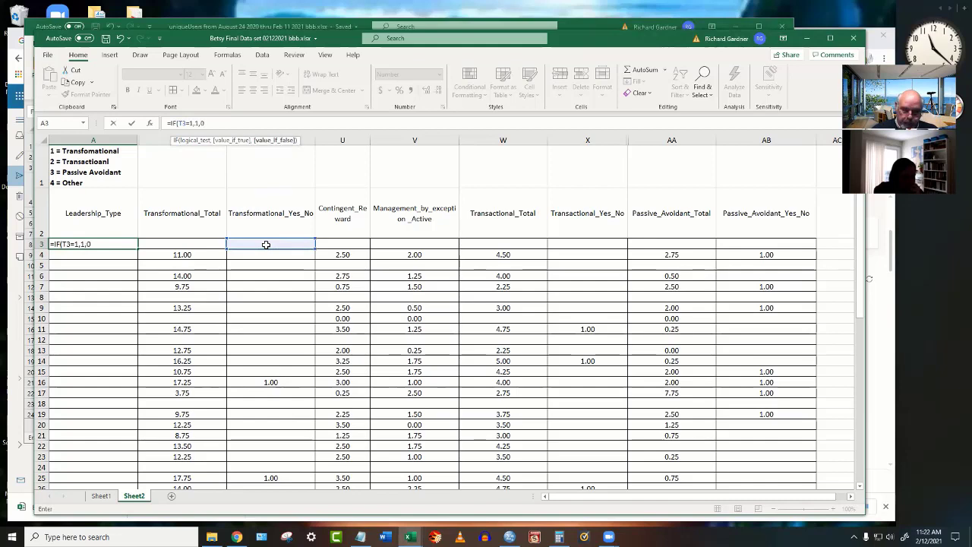
key("Return")
left_click(266, 244)
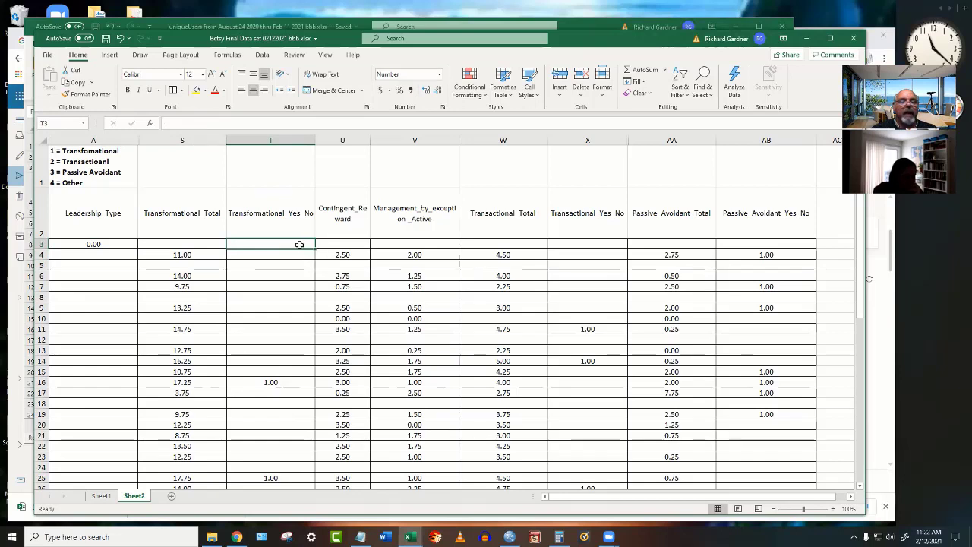
Fill the Leadership_Type formula from A3 down to A62 and look over the coded rows.
left_click(110, 246)
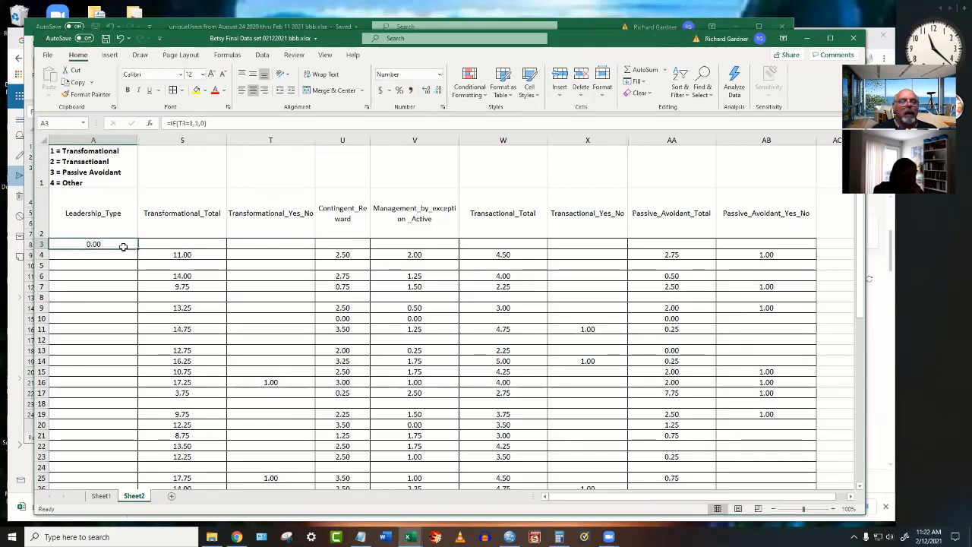
left_click_drag(137, 247, 125, 461)
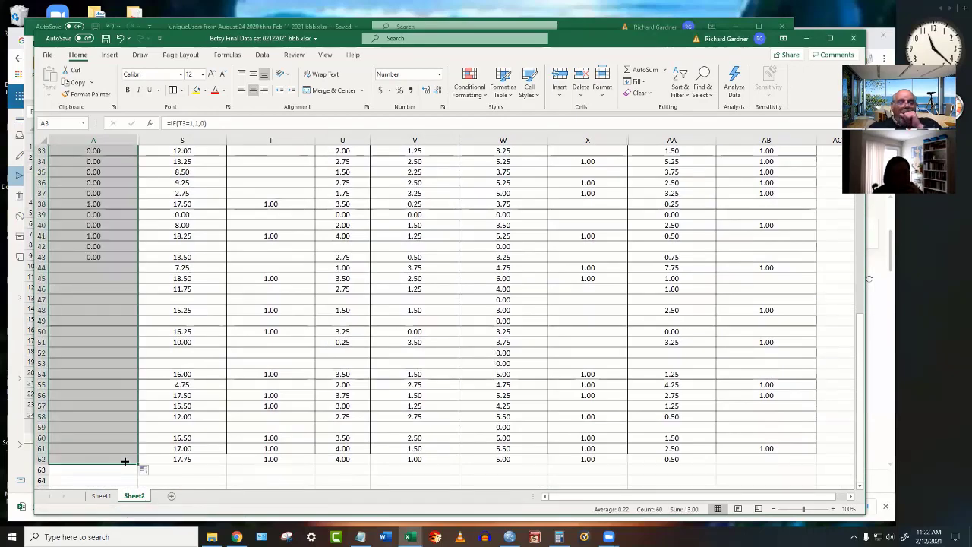
scroll(126, 461, "up", 10)
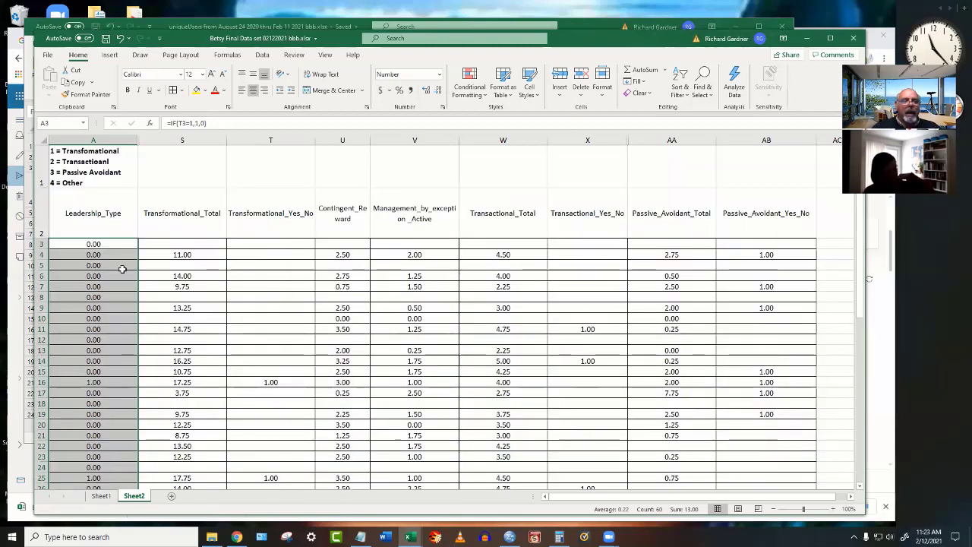
left_click(108, 244)
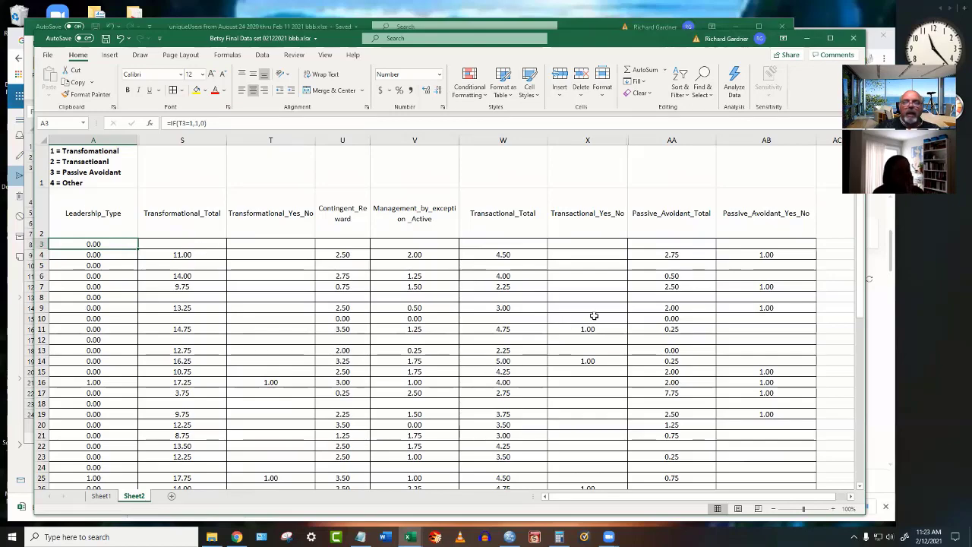
scroll(594, 316, "down", 2)
scroll(594, 316, "down", 12)
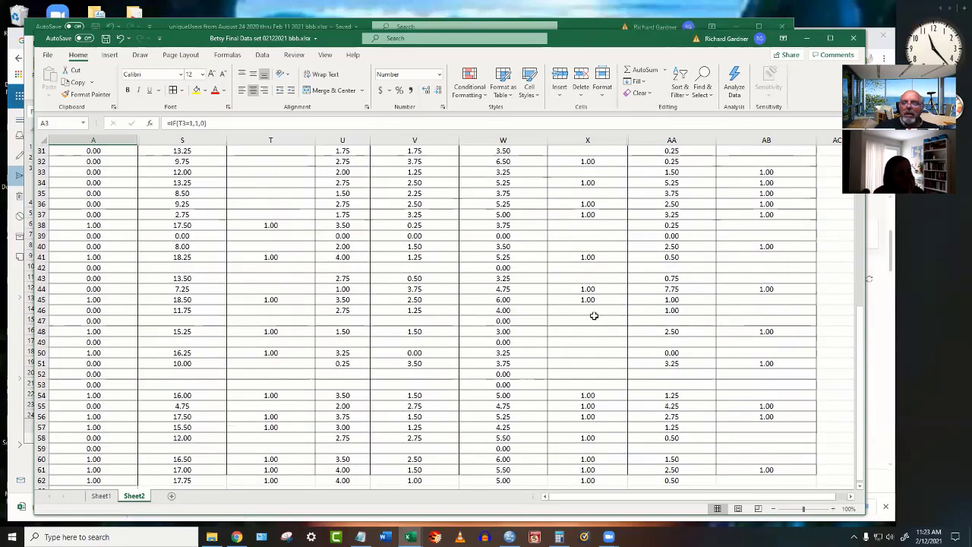
scroll(594, 316, "up", 14)
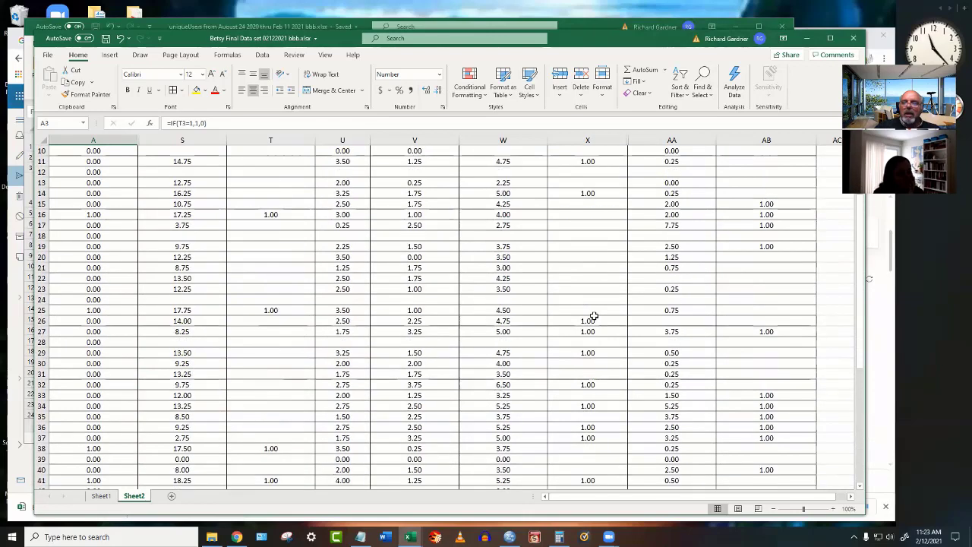
Review the Transactional_Yes_No values in X3 to X62 and enter 2 as the Leadership_Type in cells A11 and A14.
left_click(589, 244)
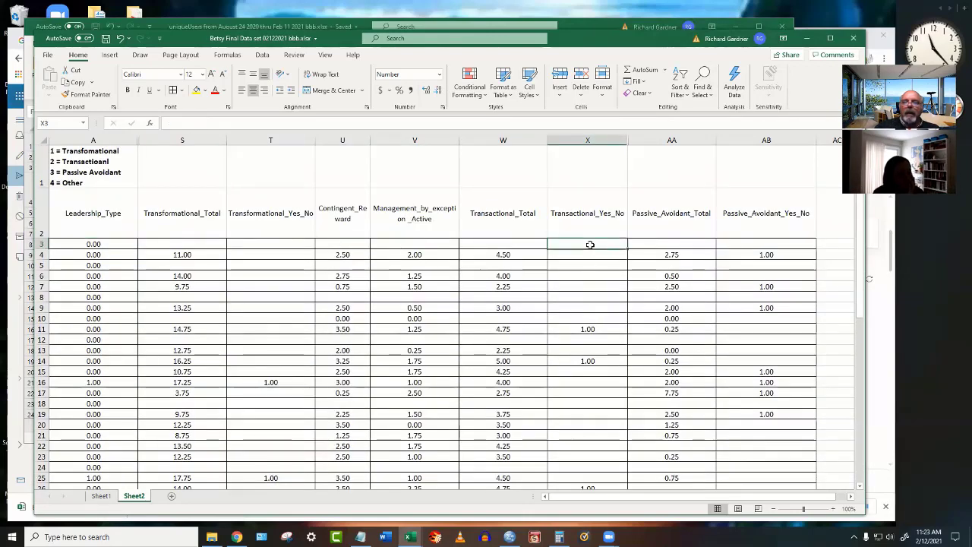
left_click_drag(589, 245, 585, 288)
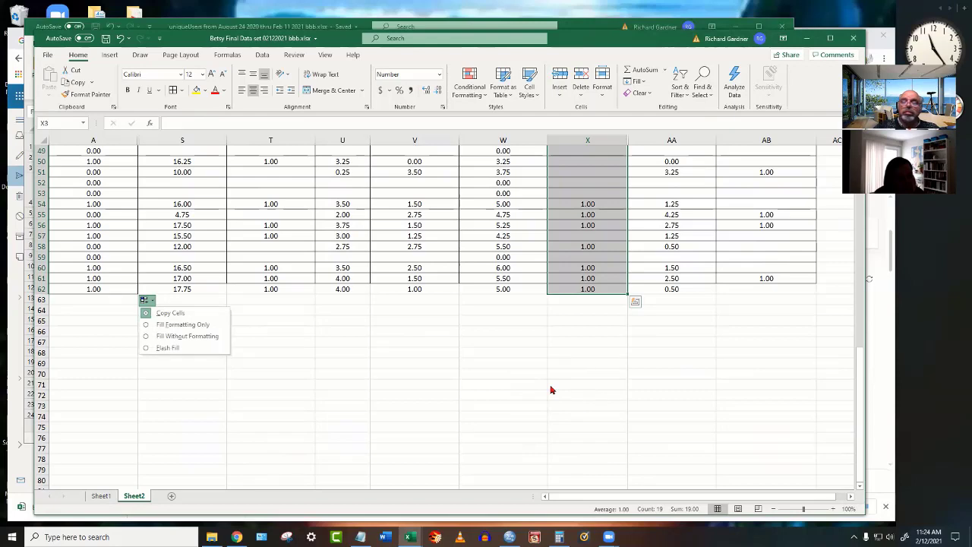
scroll(567, 383, "up", 11)
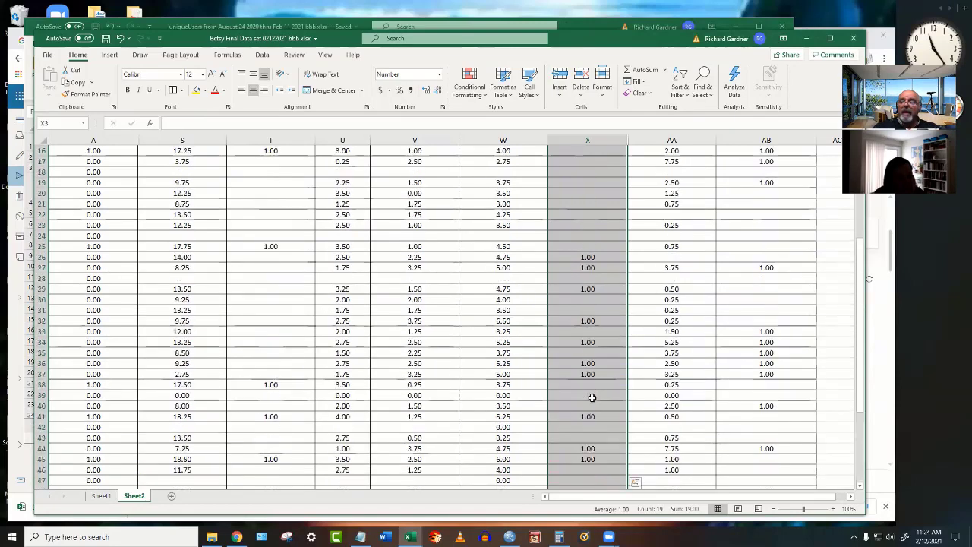
scroll(591, 397, "up", 5)
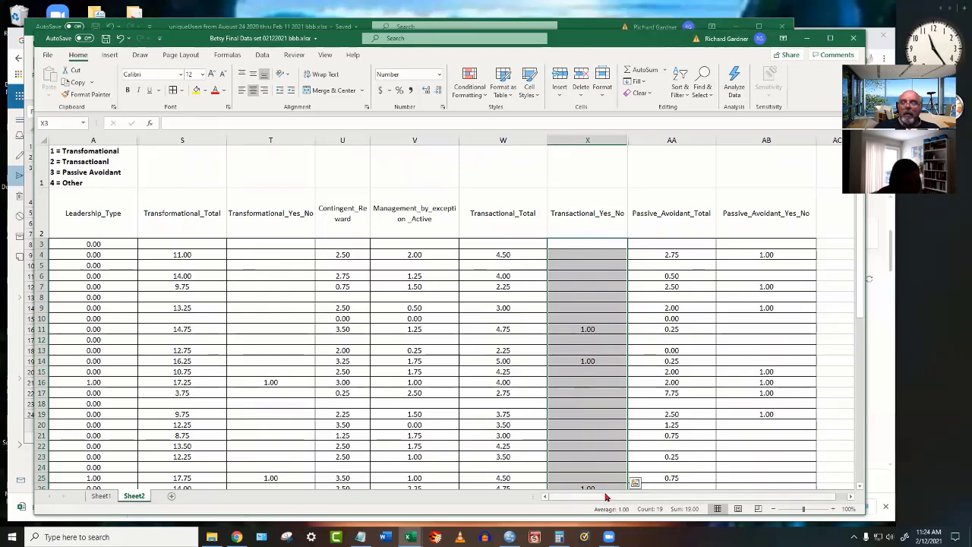
left_click(585, 329)
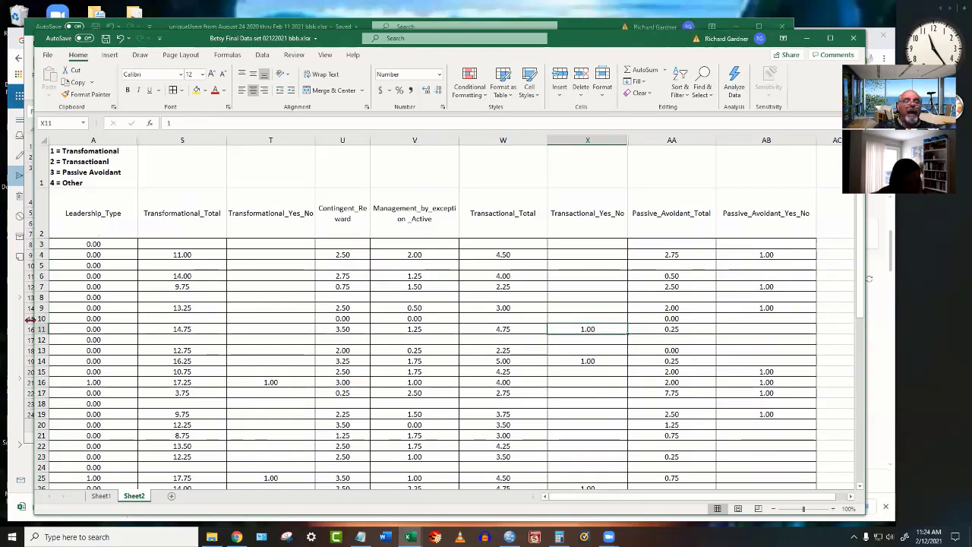
left_click(92, 328)
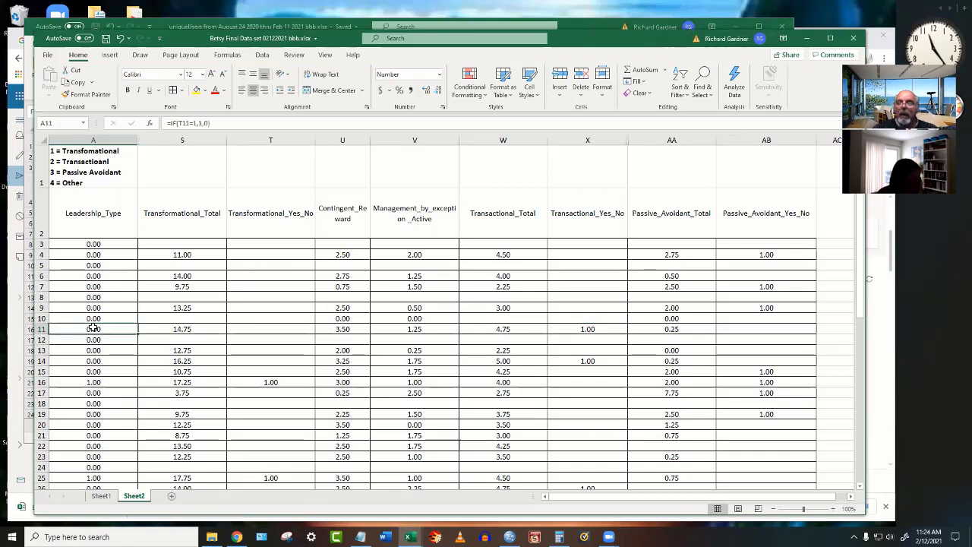
type("2")
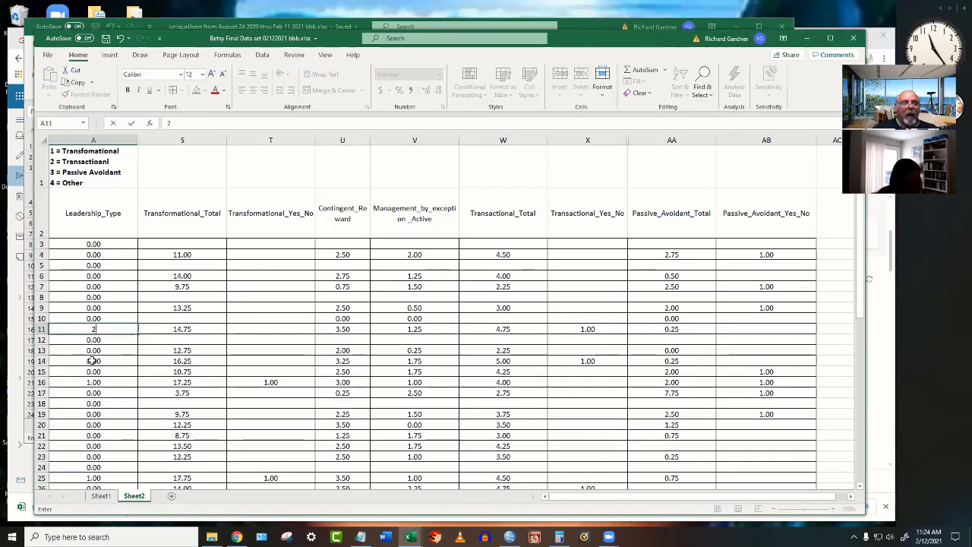
left_click(92, 360)
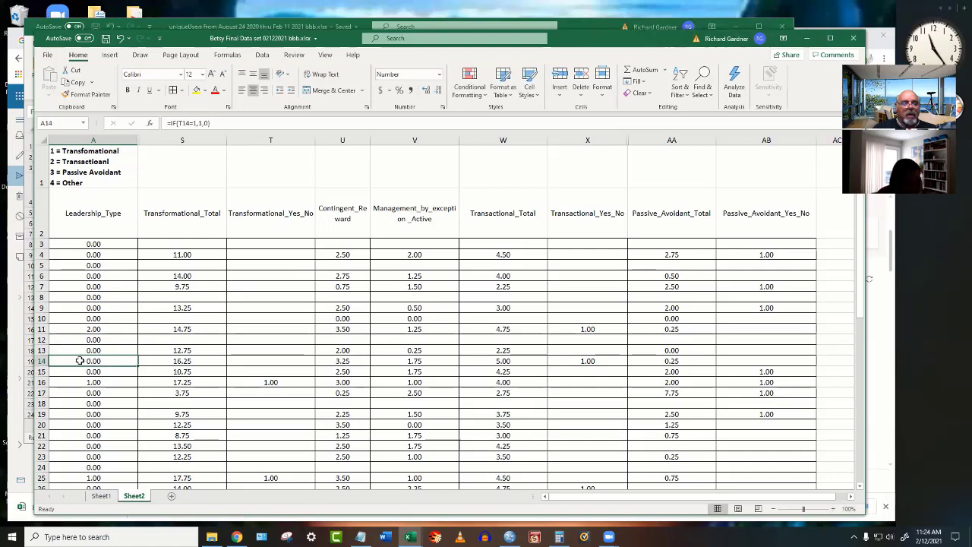
type("2")
Hide columns S through W so Leadership_Type sits directly beside Transactional_Yes_No.
left_click_drag(212, 147, 503, 148)
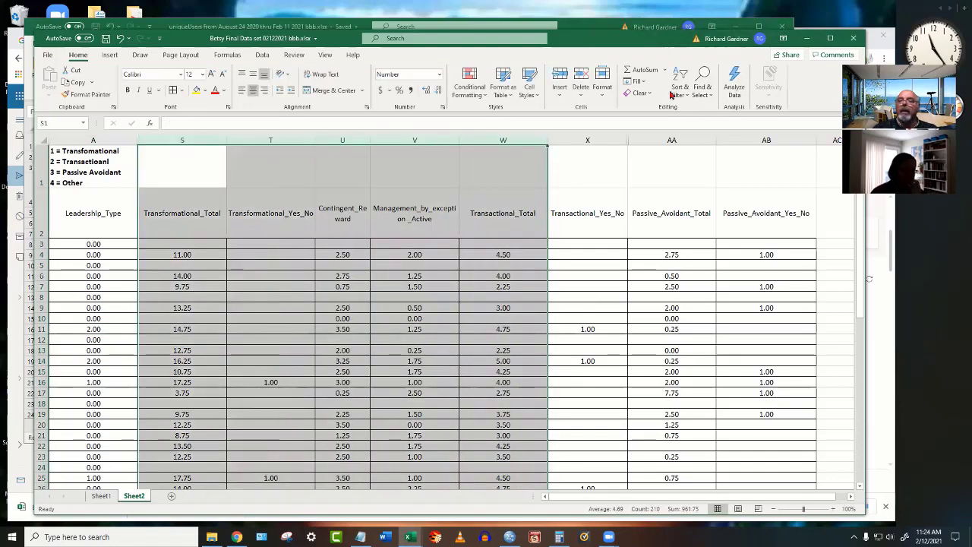
left_click(602, 82)
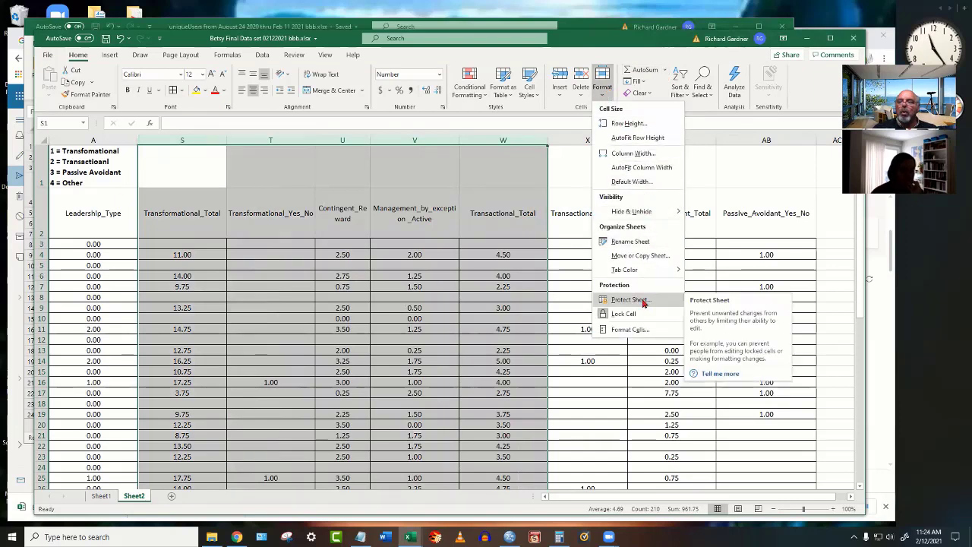
mouse_move(638, 211)
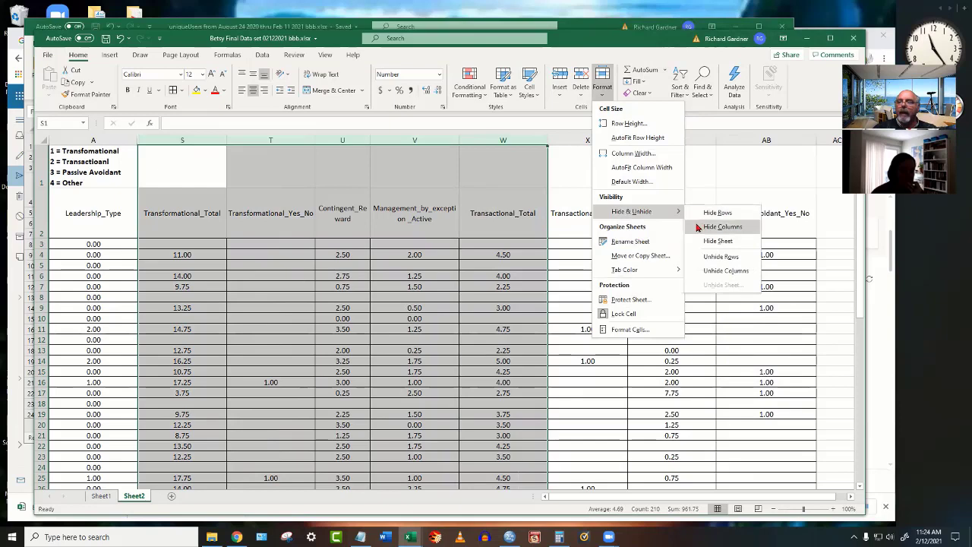
left_click(705, 225)
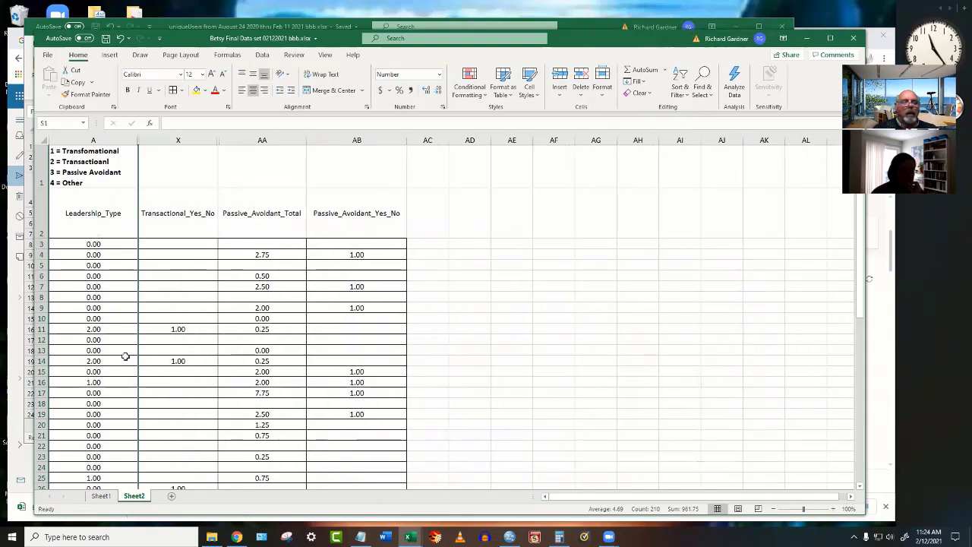
Code the Transactional rows as Leadership_Type 2 in cells A26, A27, A29, A32, A34, A36 and A37.
left_click(135, 381)
scroll(155, 387, "down", 3)
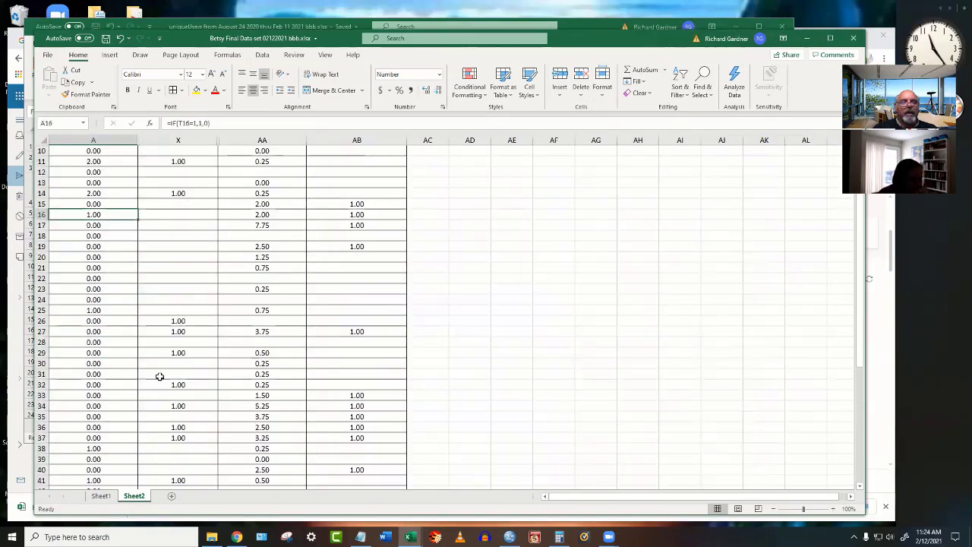
scroll(159, 253, "up", 2)
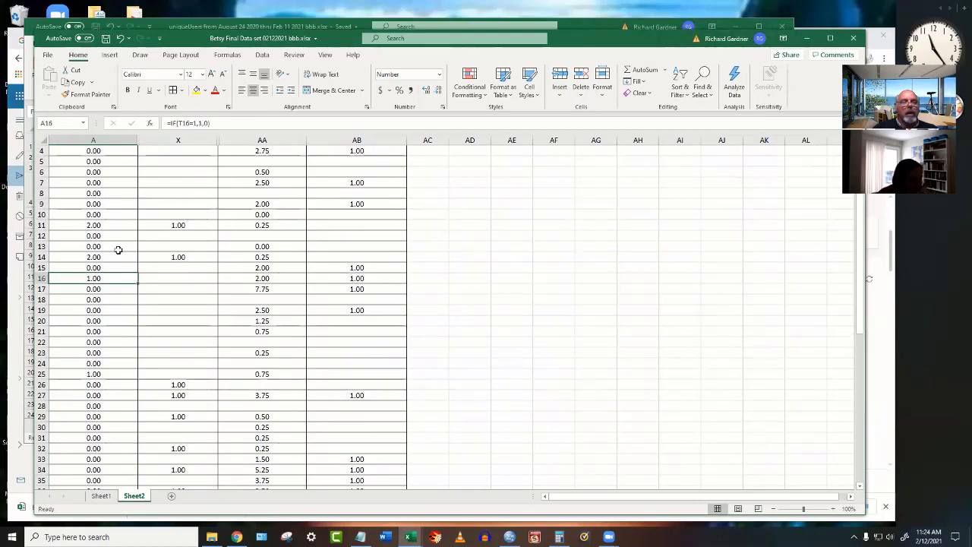
scroll(115, 293, "down", 2)
left_click(103, 320)
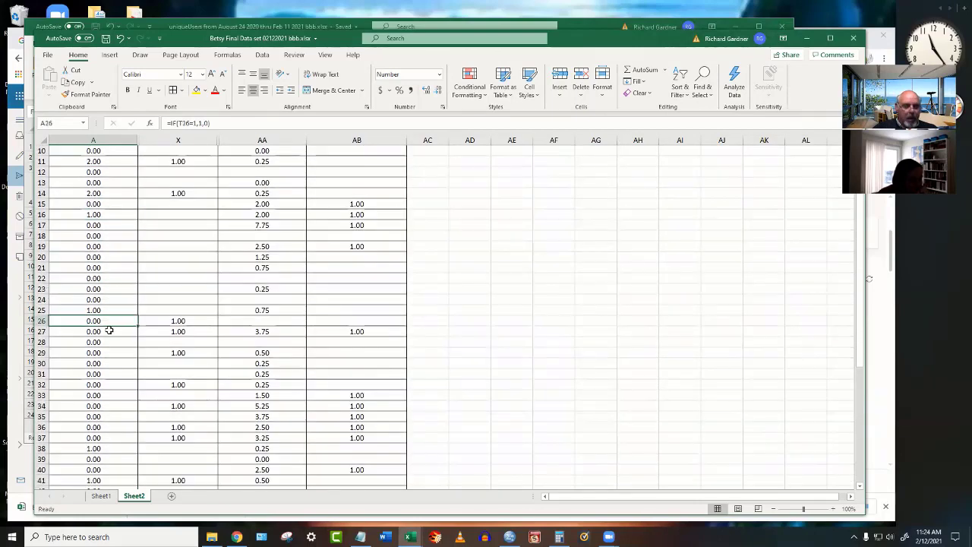
type("2")
left_click(109, 332)
type("2")
left_click(112, 352)
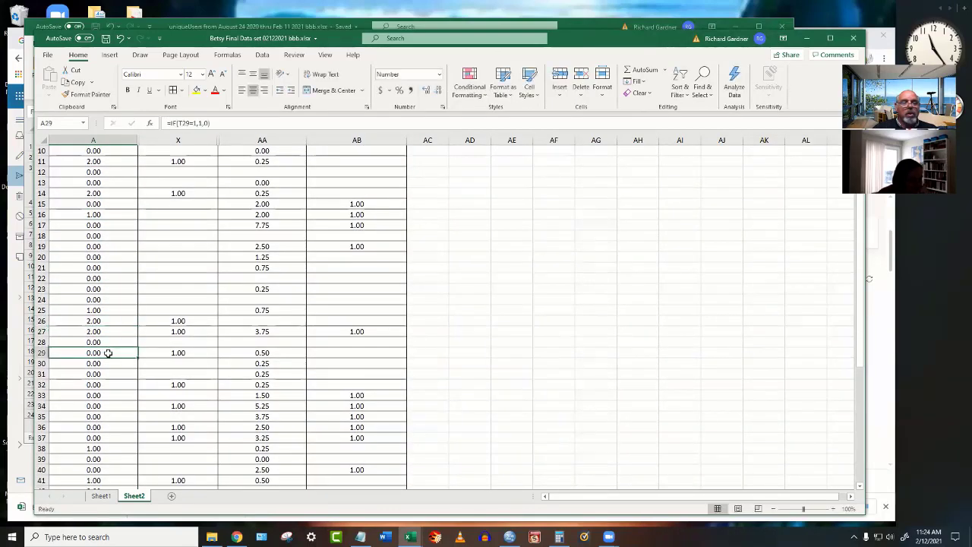
type("2")
left_click(96, 384)
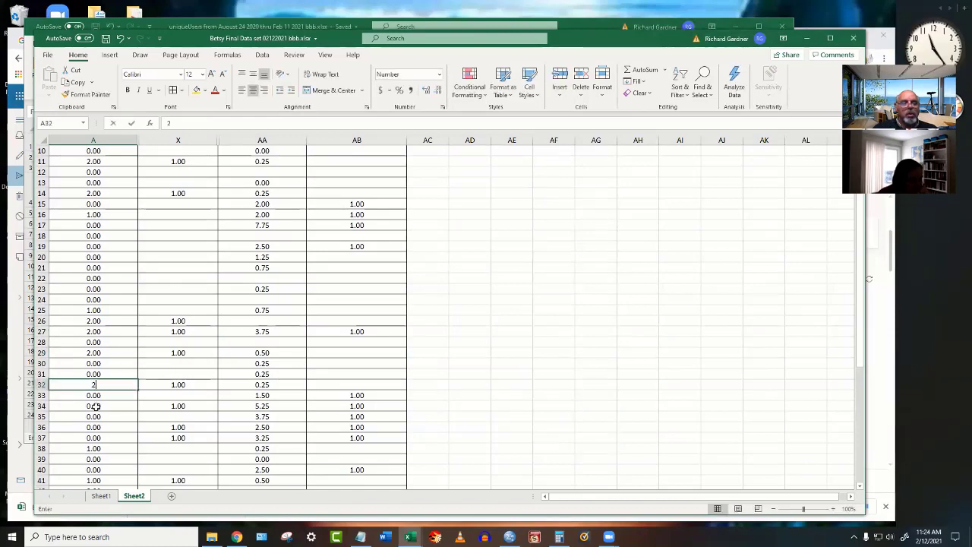
type("2")
left_click(95, 407)
type("2")
left_click(98, 427)
type("2")
left_click(98, 438)
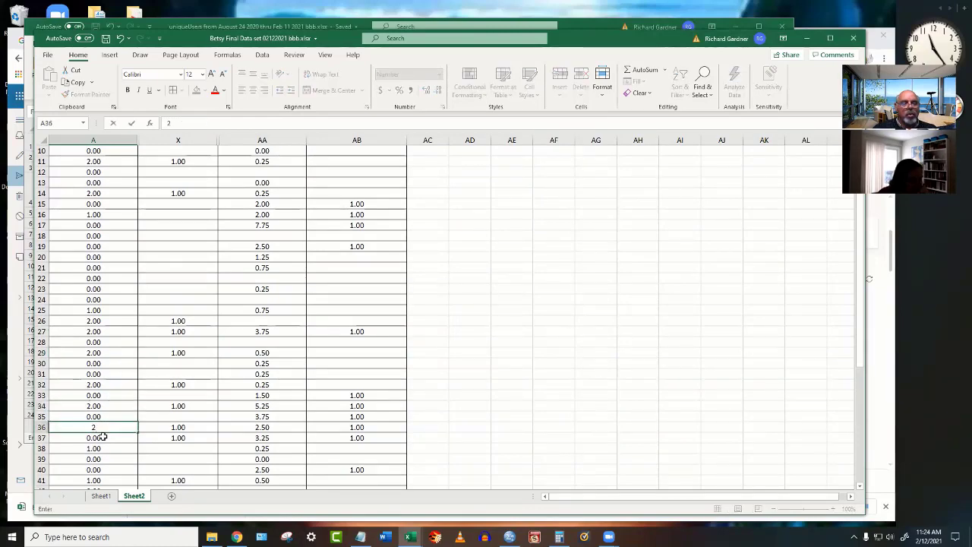
type("2")
Code the next Transactional rows as Leadership_Type 2 in cells A41, A44 and A45.
scroll(128, 402, "down", 5)
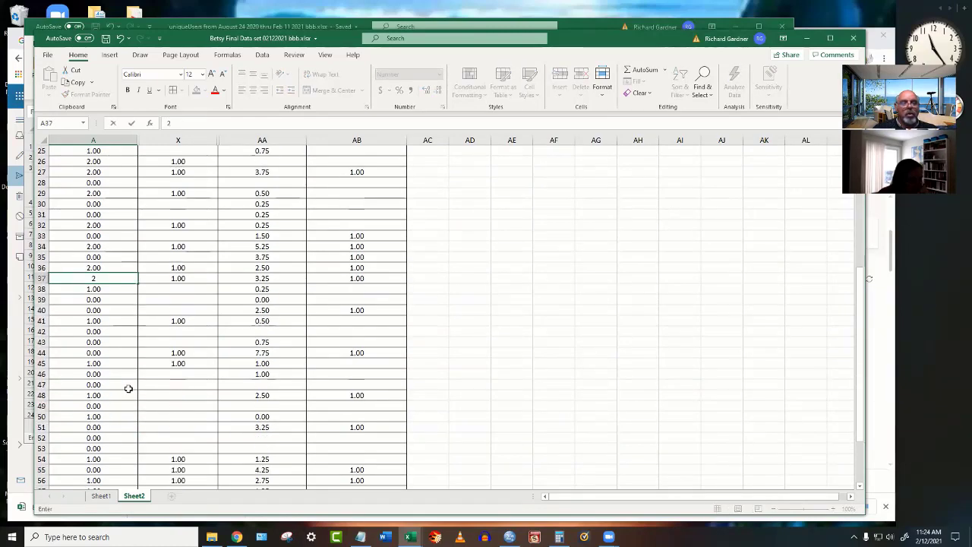
left_click(111, 320)
type("2")
left_click(111, 353)
type("2")
left_click(124, 363)
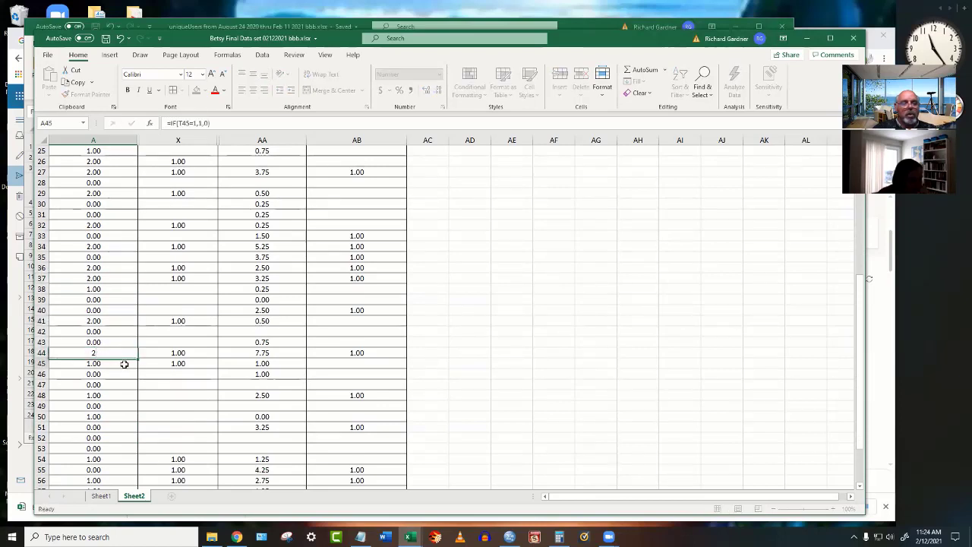
type("2")
Code the remaining Transactional rows as Leadership_Type 2 in cells A54, A55, A56, A58, A60, A61 and A62.
scroll(124, 363, "down", 5)
left_click(110, 300)
type("2")
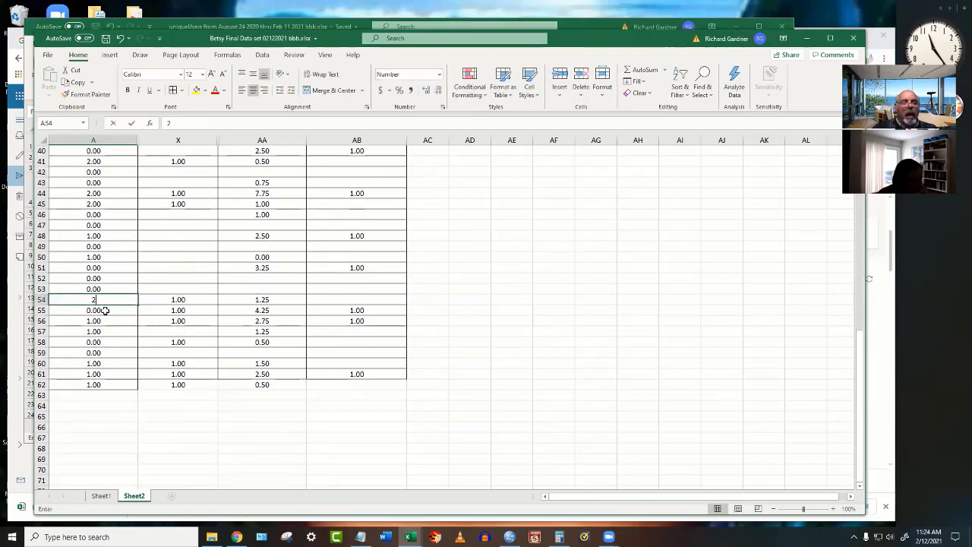
left_click(104, 311)
type("2")
left_click(97, 320)
type("2")
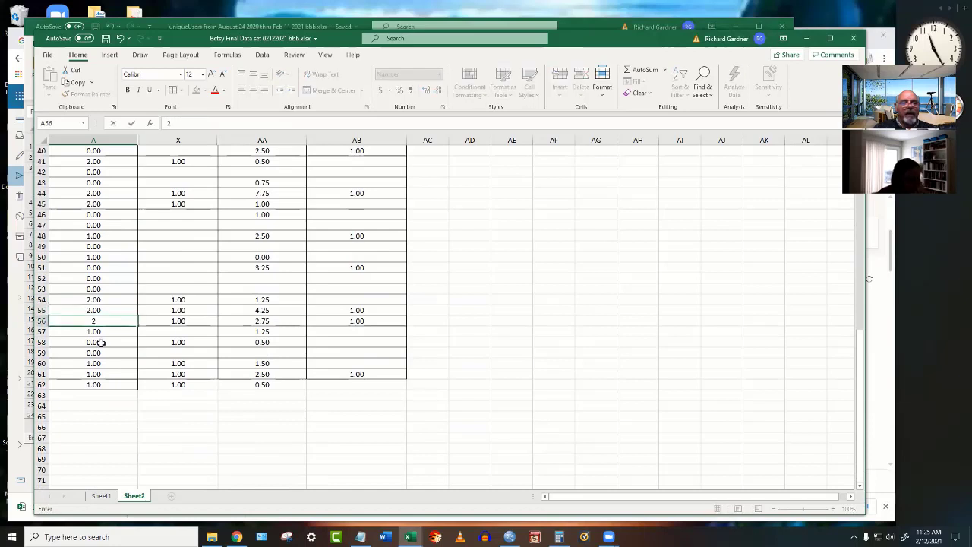
left_click(97, 342)
type("2")
left_click(105, 373)
type("2")
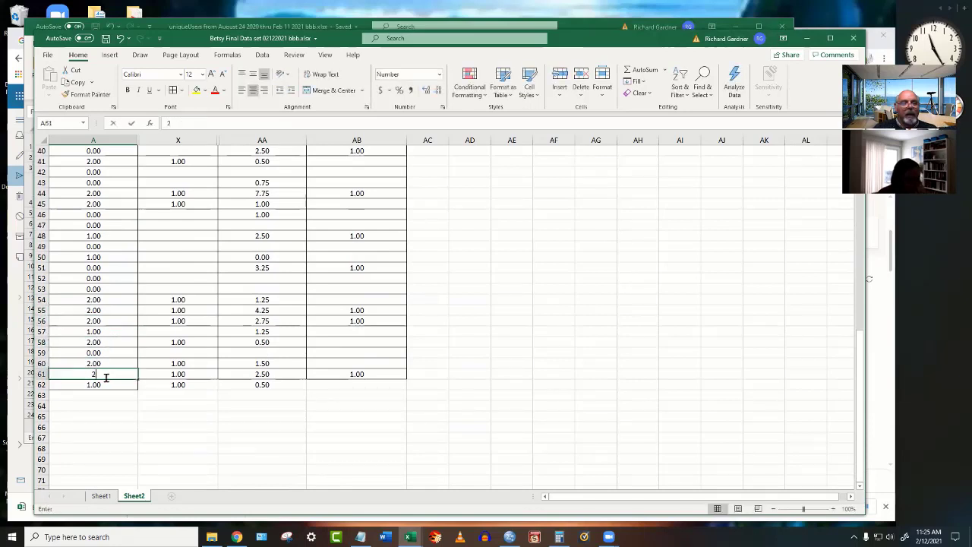
left_click(98, 384)
type("2")
left_click(186, 427)
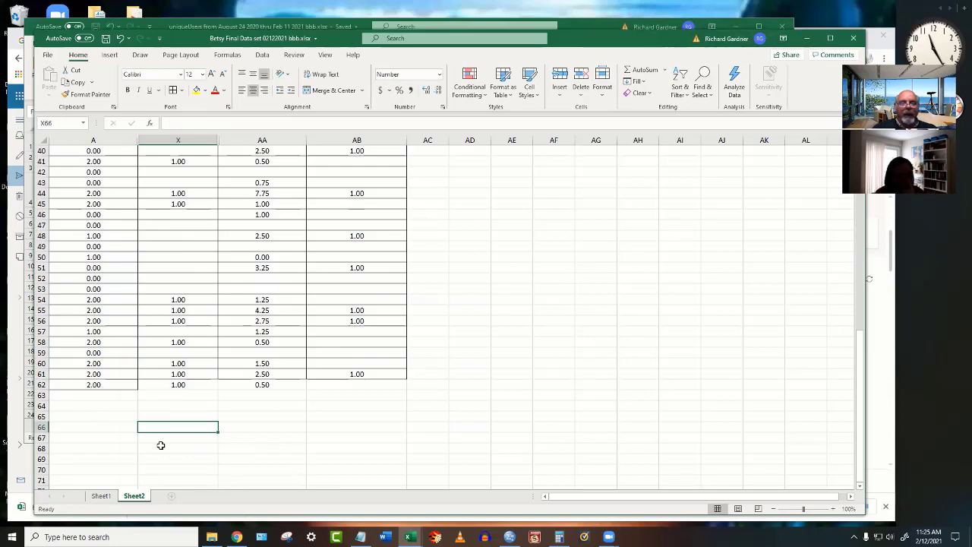
Compare the Transactional and Passive_Avoidant yes/no values in row 61 and highlight X61 through AB61 in yellow.
left_click(170, 375)
left_click(355, 372)
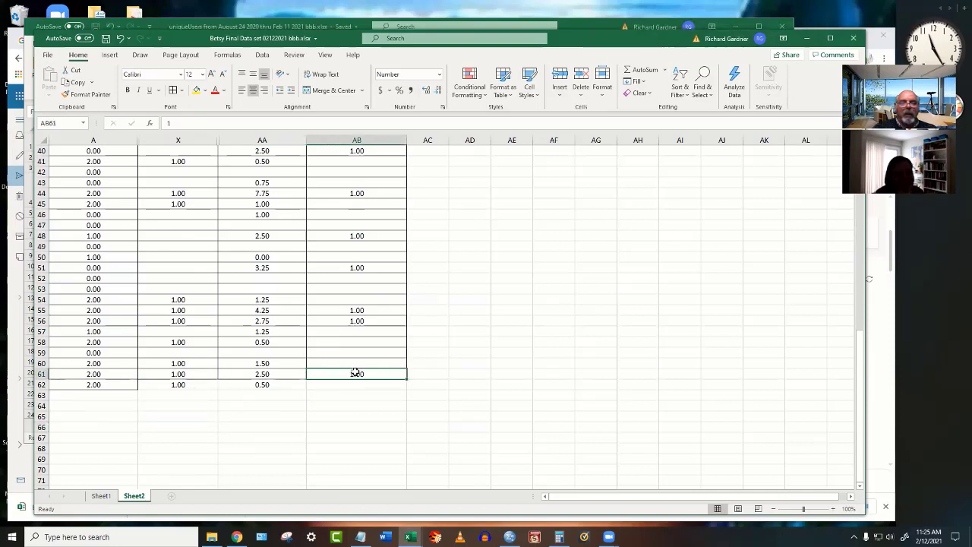
left_click(157, 371)
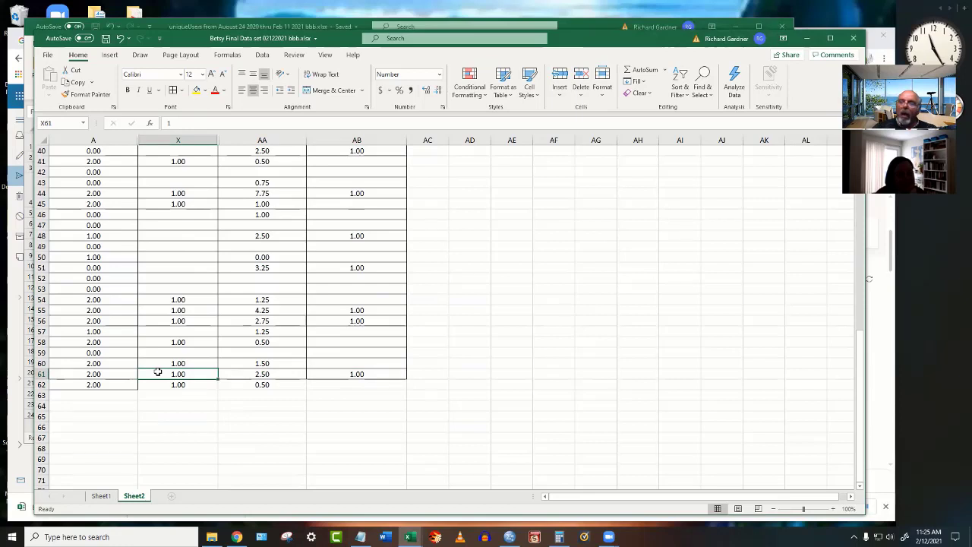
left_click(358, 376)
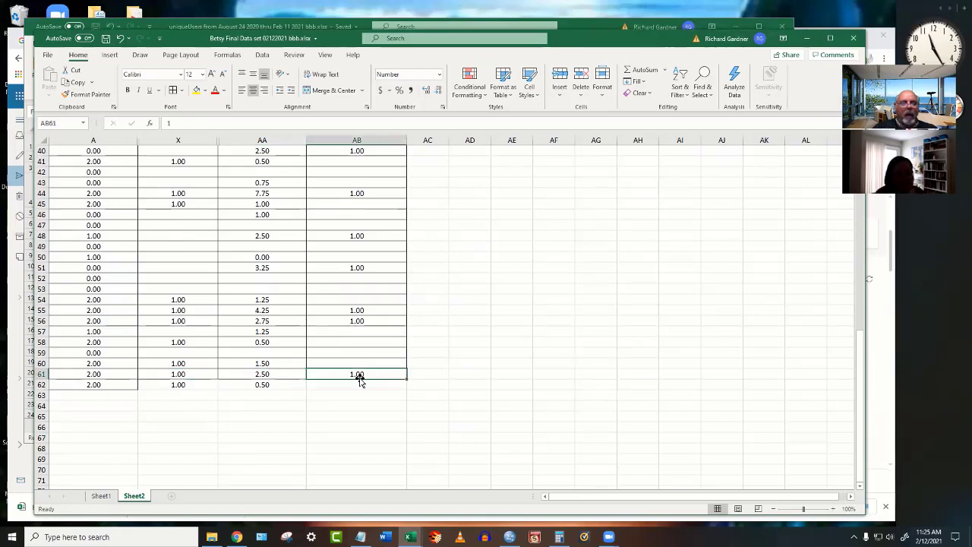
left_click(174, 375)
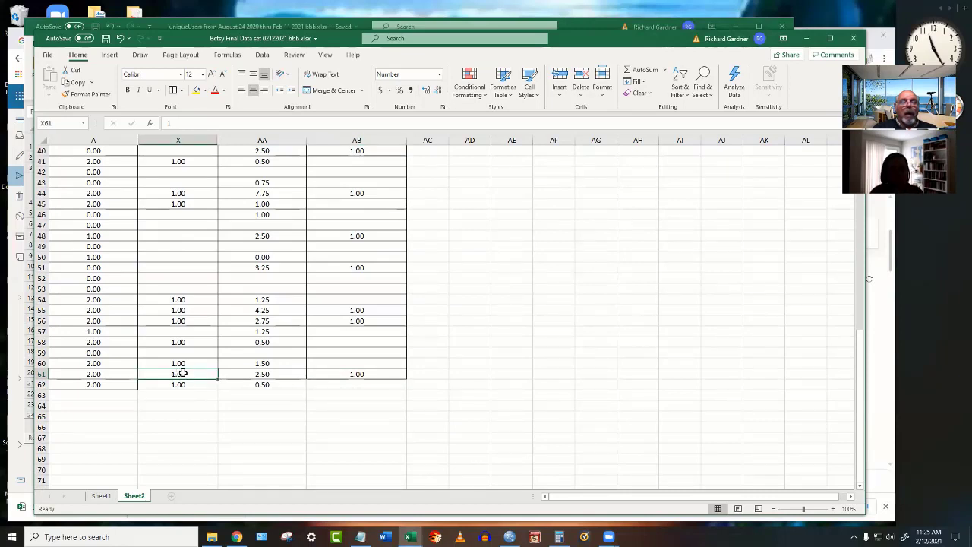
left_click_drag(182, 373, 321, 372)
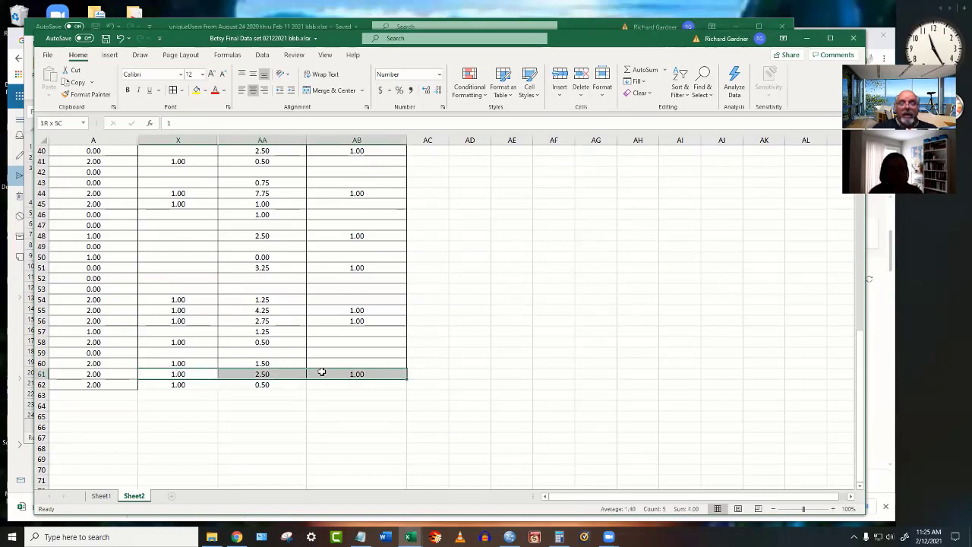
left_click(197, 89)
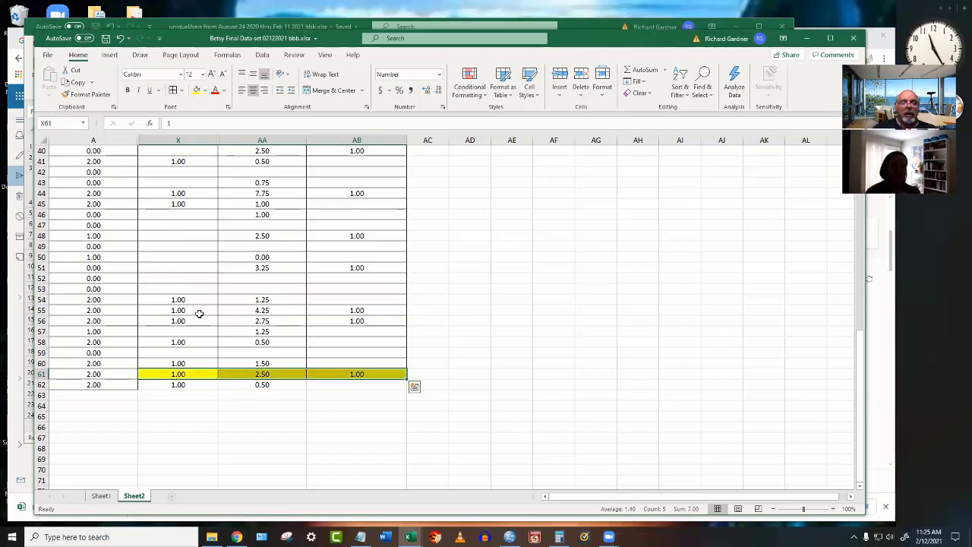
Highlight columns X through AB in yellow for the other doubly marked rows 55, 56 and 44.
left_click_drag(179, 312, 352, 321)
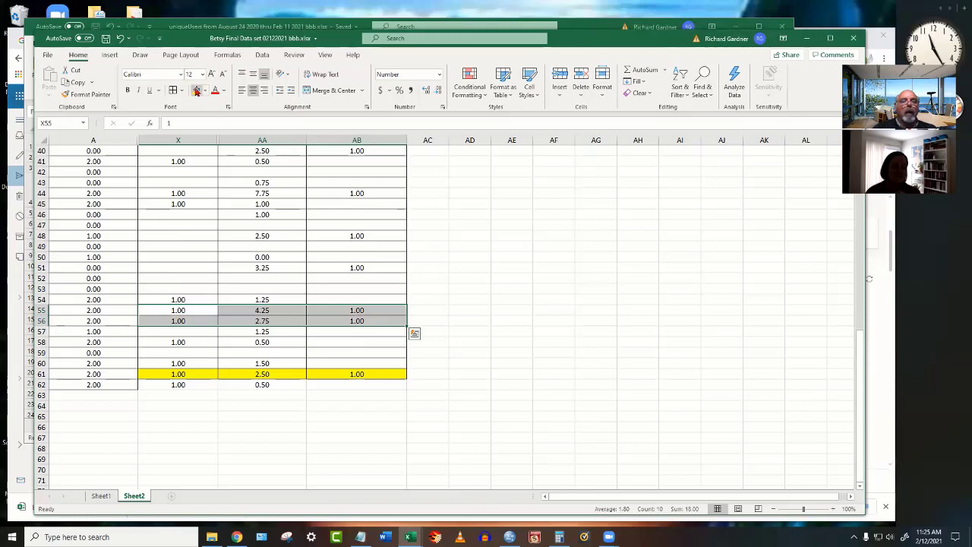
left_click(196, 90)
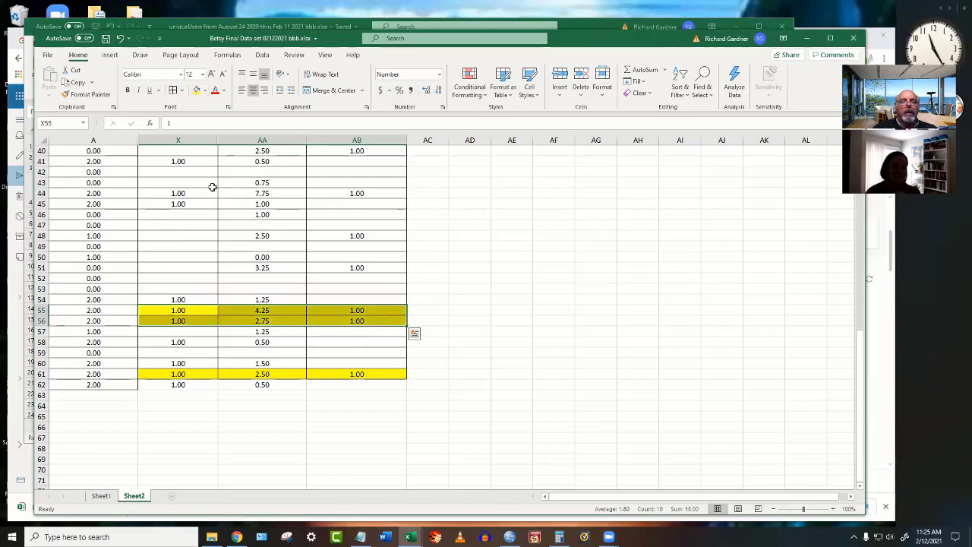
left_click_drag(183, 193, 356, 193)
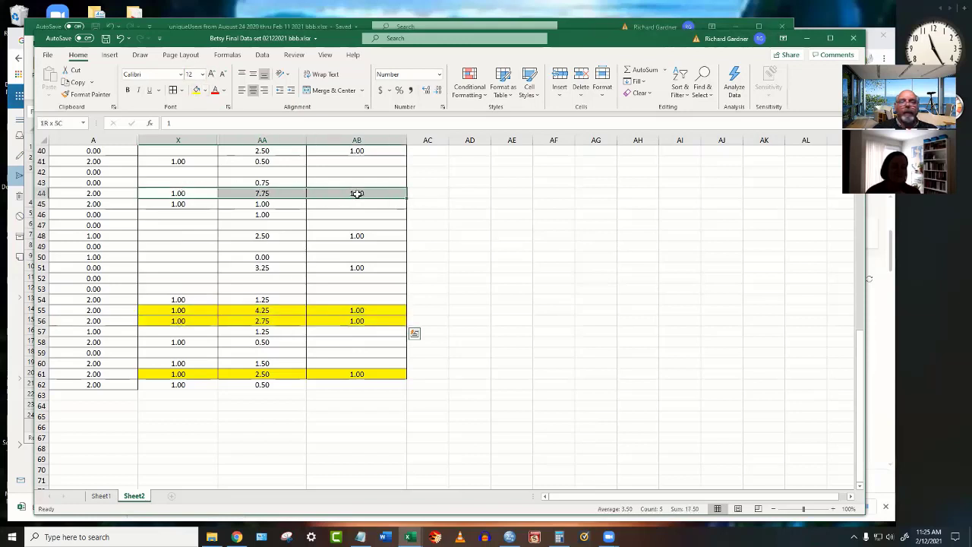
left_click(196, 90)
Highlight columns X through AB in yellow for the doubly marked rows 36, 37, 34 and 27.
scroll(317, 297, "up", 4)
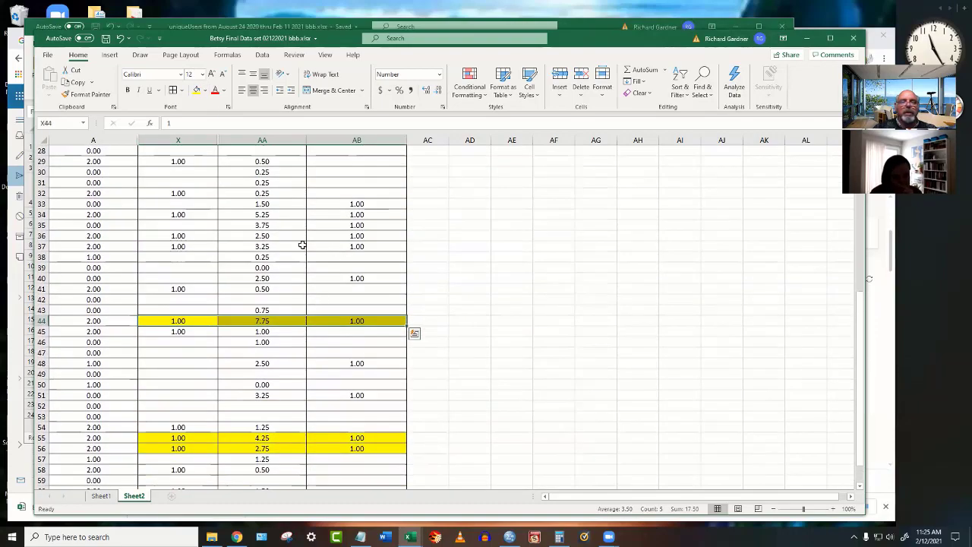
left_click_drag(187, 236, 325, 243)
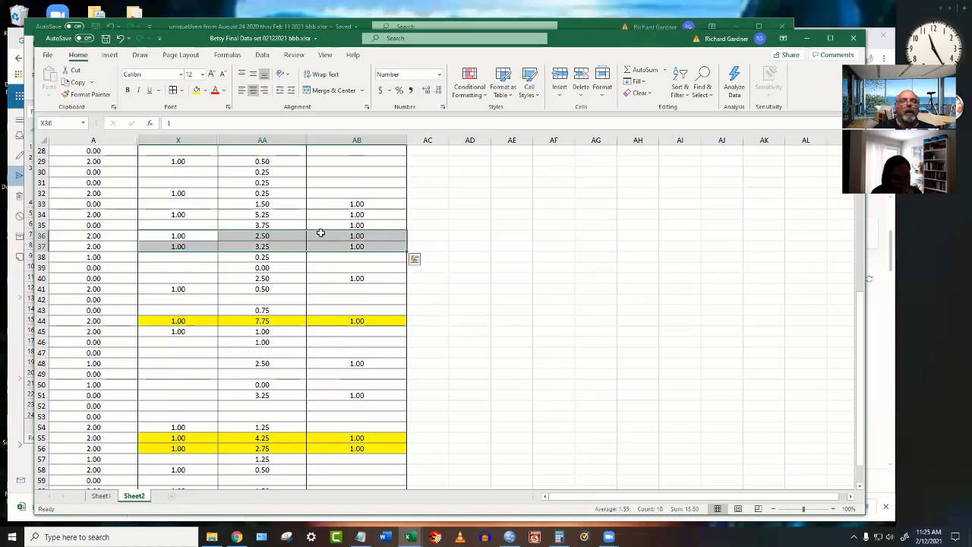
left_click(195, 89)
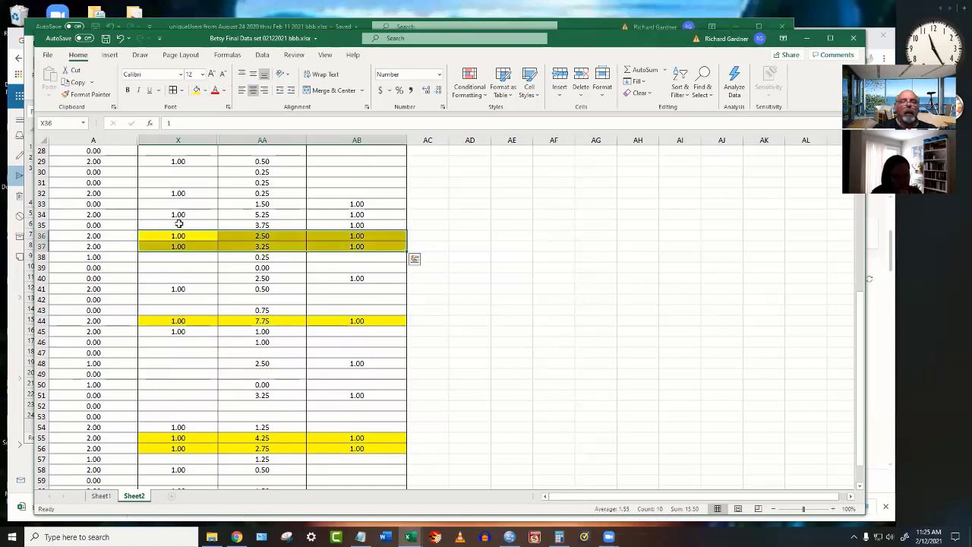
left_click_drag(171, 213, 354, 215)
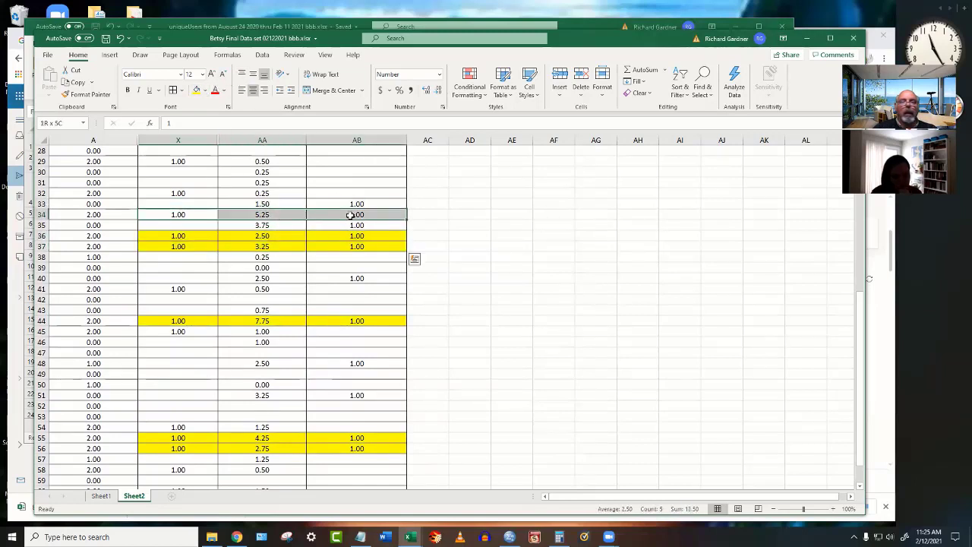
left_click(196, 90)
scroll(266, 214, "up", 2)
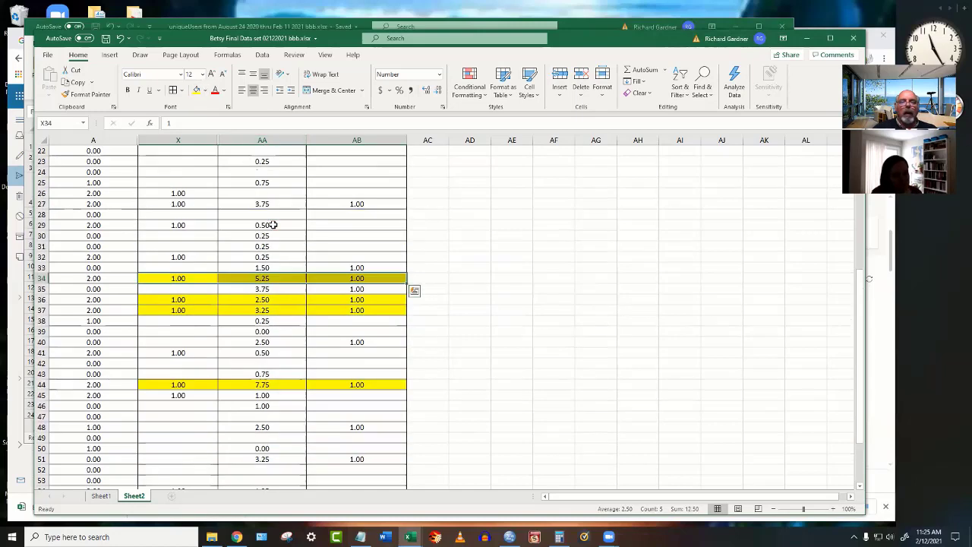
left_click_drag(184, 205, 364, 203)
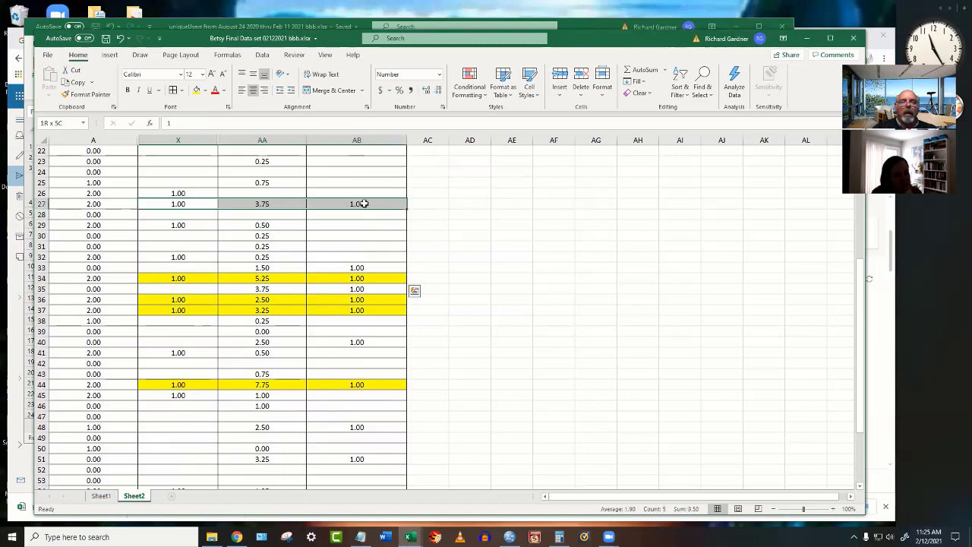
left_click(196, 90)
Review the Transactional_Yes_No and Passive_Avoidant_Yes_No columns over the whole sheet for any other rows marked in both.
scroll(305, 239, "up", 1)
scroll(322, 293, "up", 6)
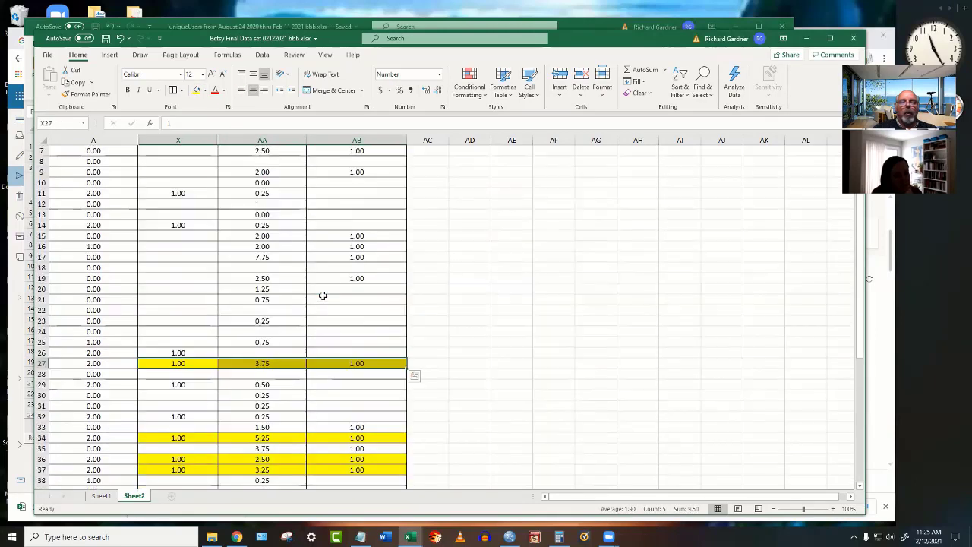
scroll(322, 296, "up", 2)
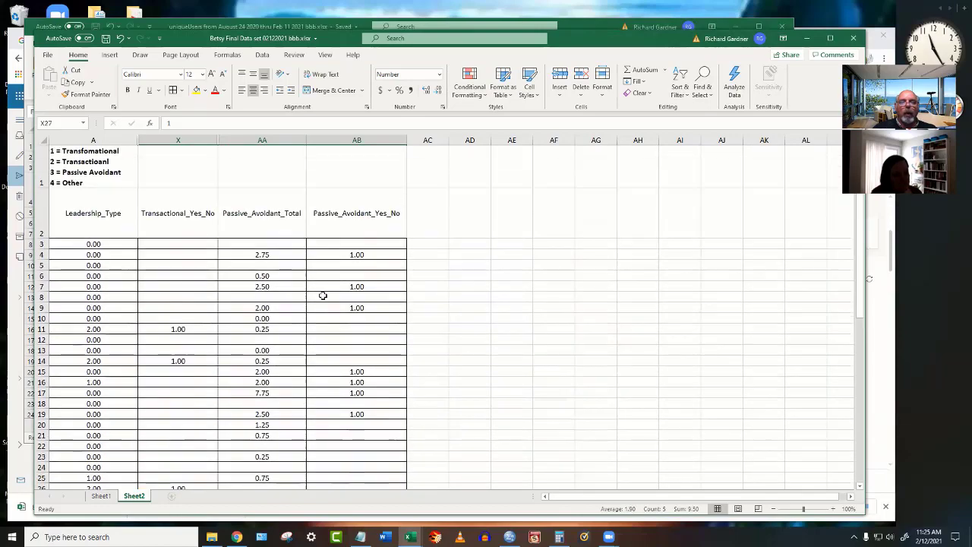
scroll(319, 331, "down", 4)
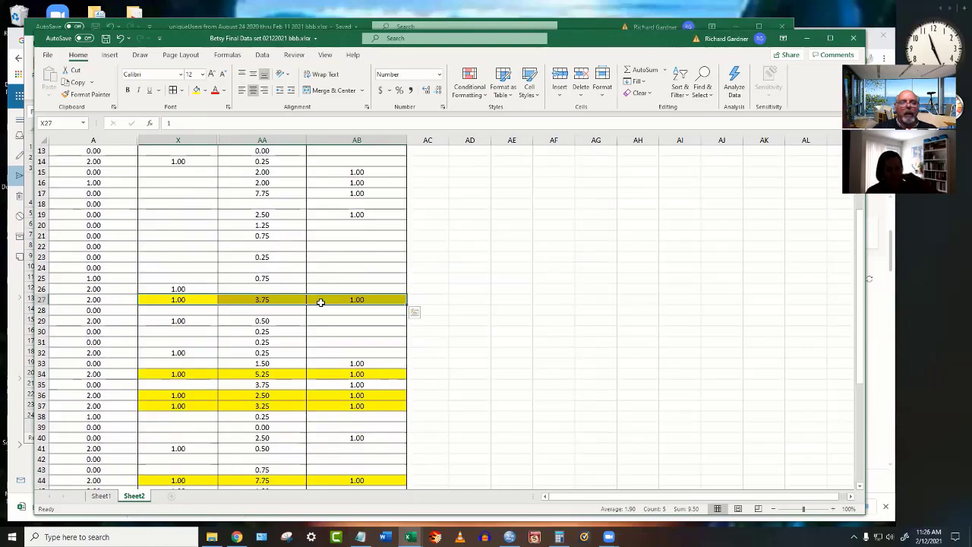
scroll(321, 302, "down", 3)
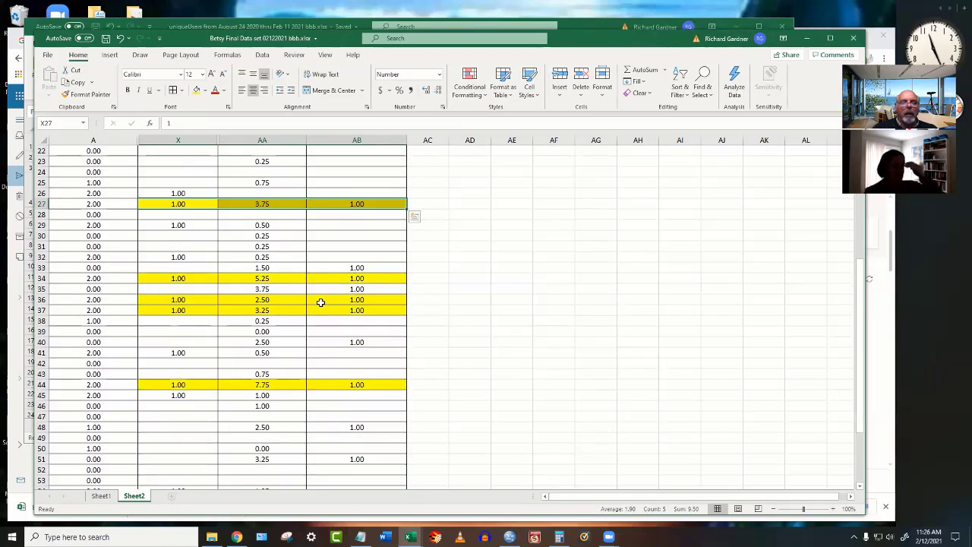
scroll(321, 302, "down", 4)
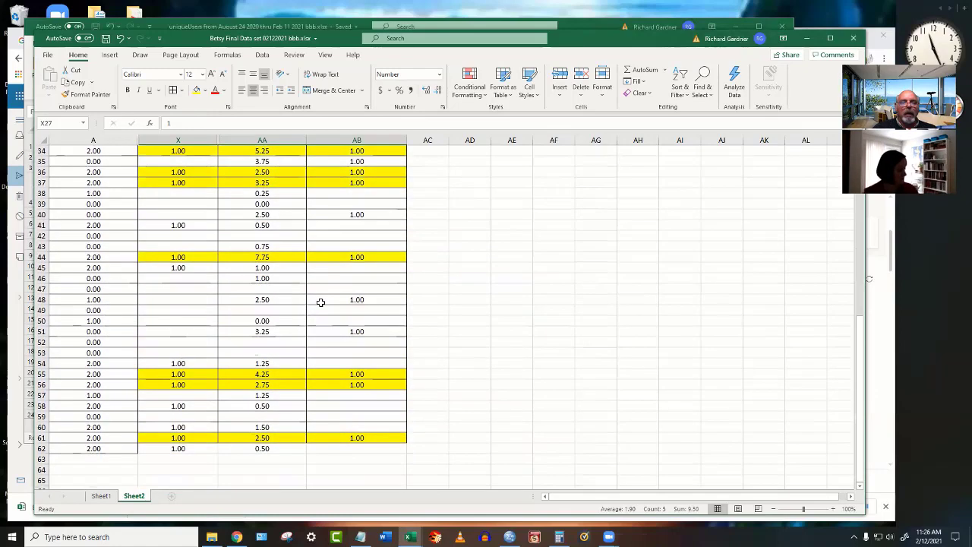
scroll(320, 302, "down", 1)
scroll(320, 302, "down", 4)
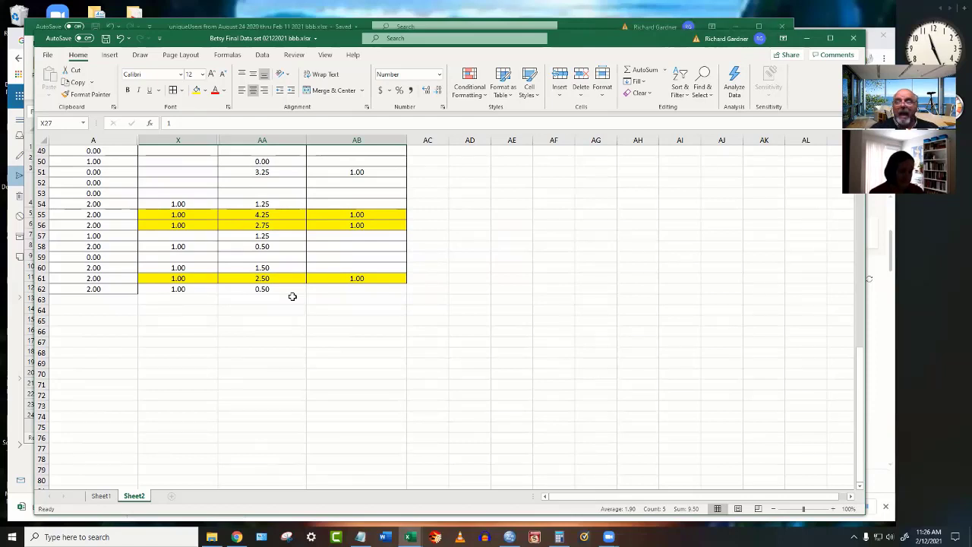
scroll(293, 340, "down", 1)
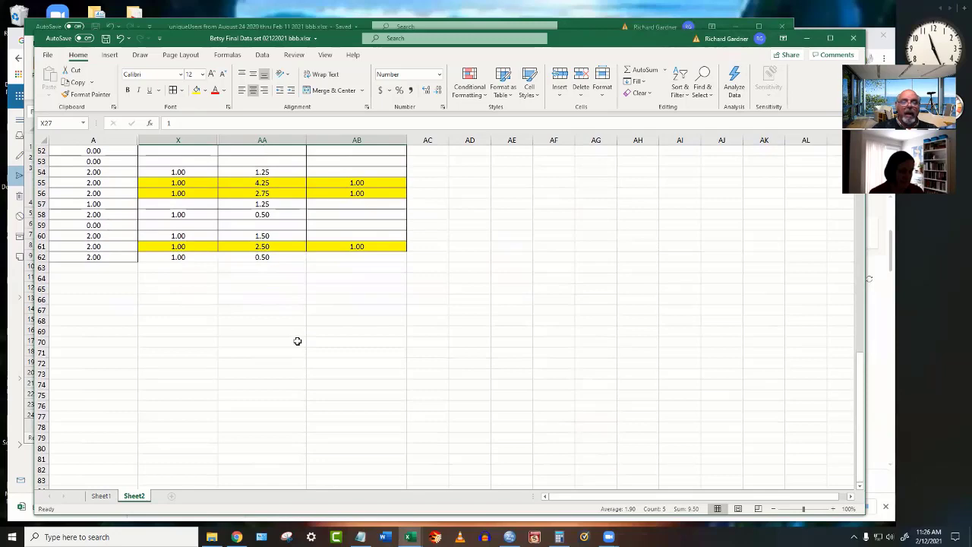
Unhide the hidden columns between A and X on Sheet2.
scroll(297, 340, "up", 14)
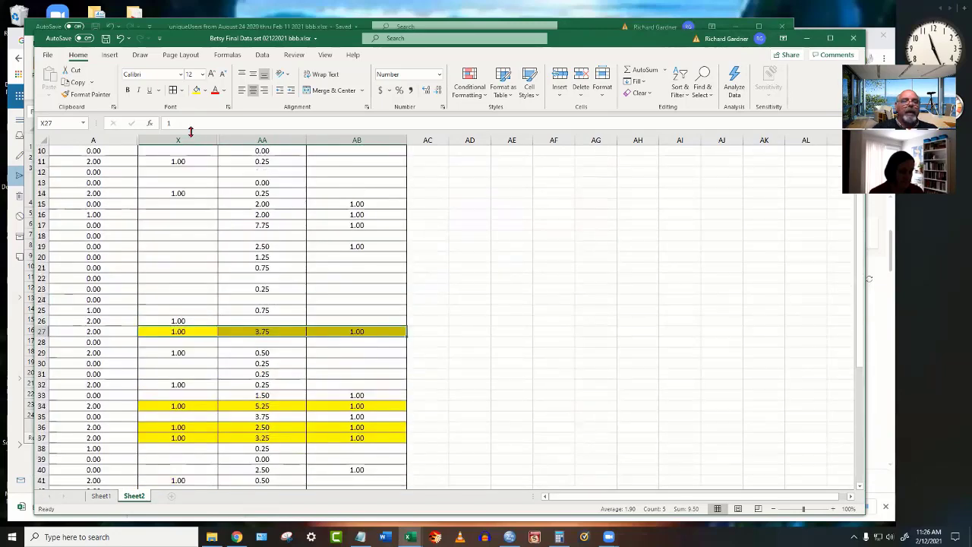
left_click(166, 141)
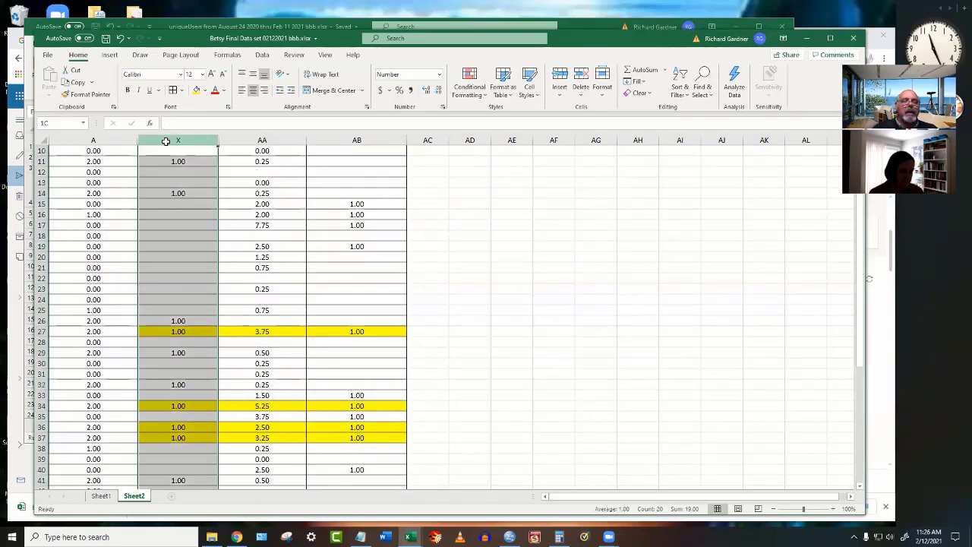
left_click_drag(165, 141, 93, 141)
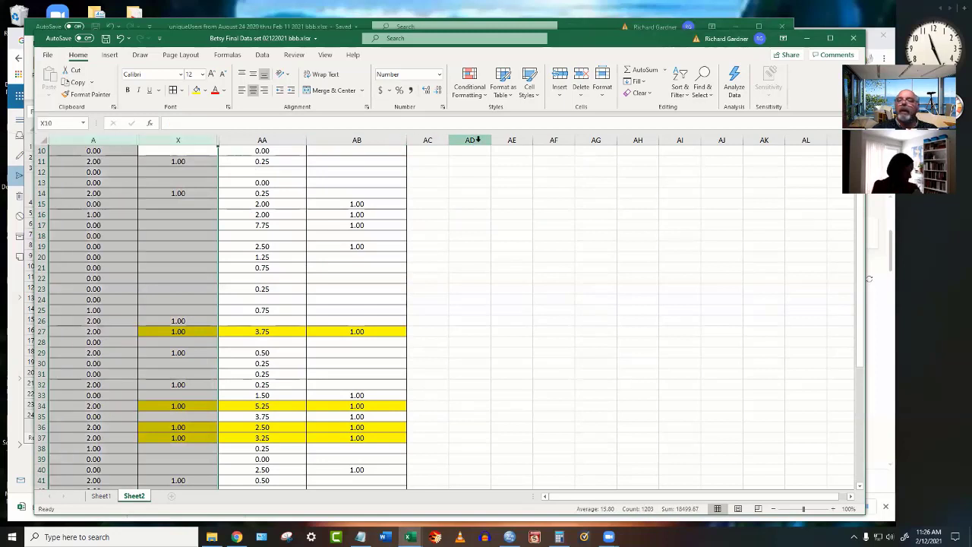
left_click(603, 90)
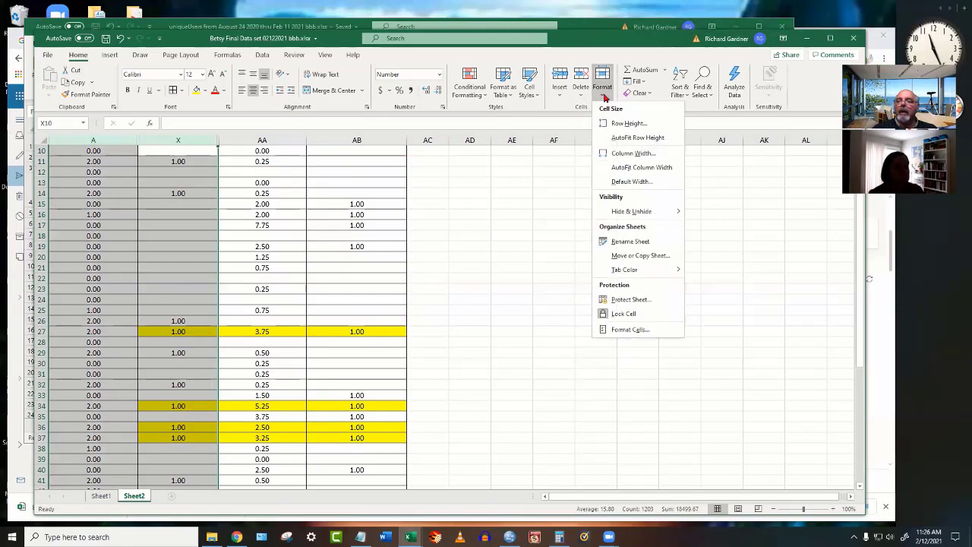
mouse_move(622, 210)
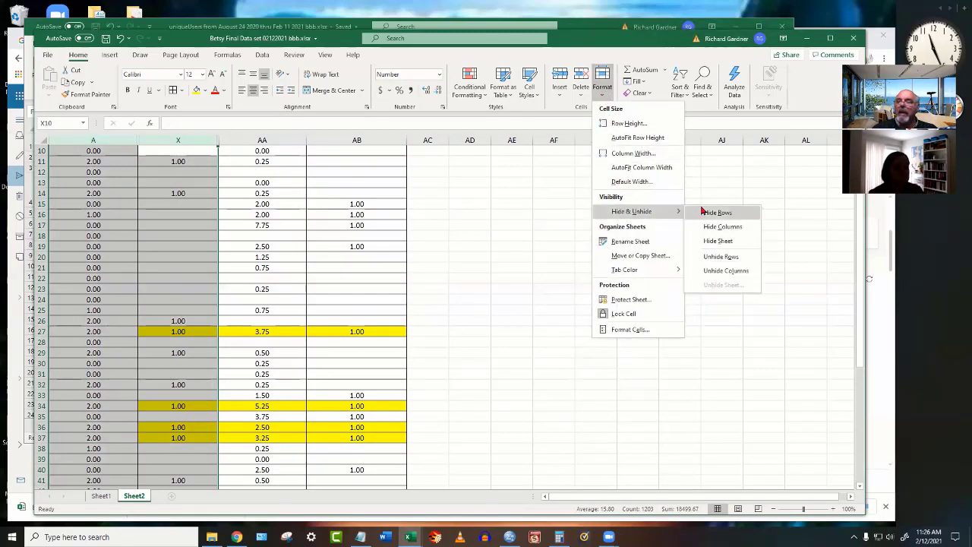
left_click(706, 273)
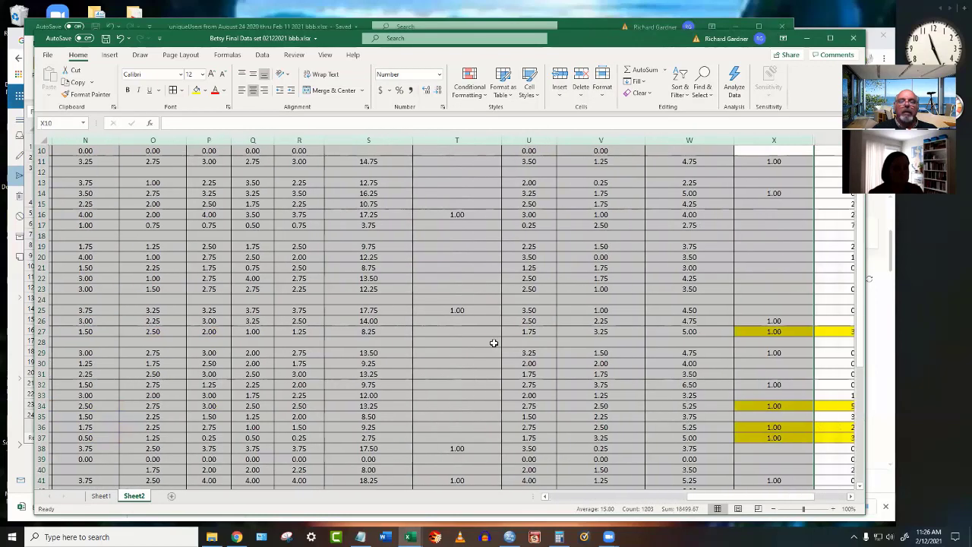
left_click(407, 383)
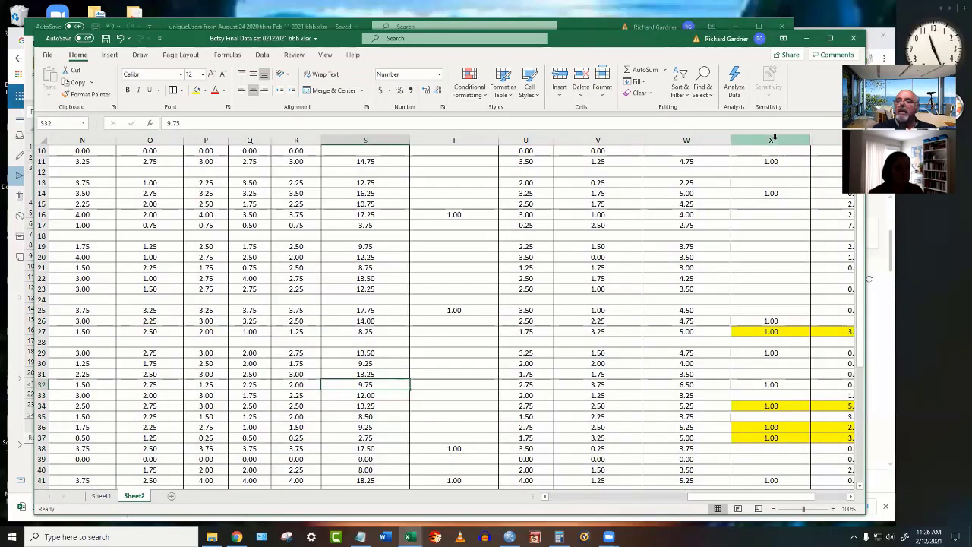
Try Hide Rows with columns U through W selected, and undo the hiding.
left_click(773, 137)
scroll(600, 347, "up", 3)
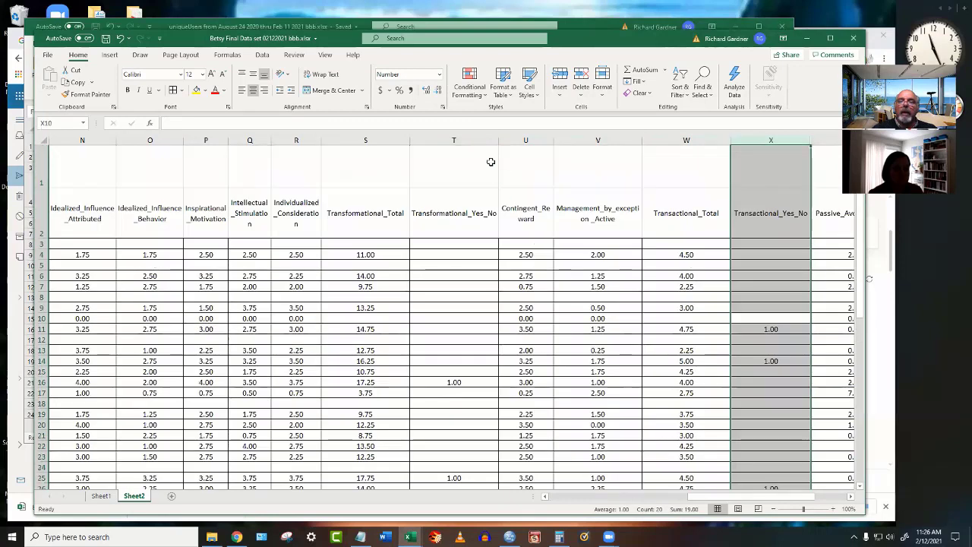
left_click(475, 142)
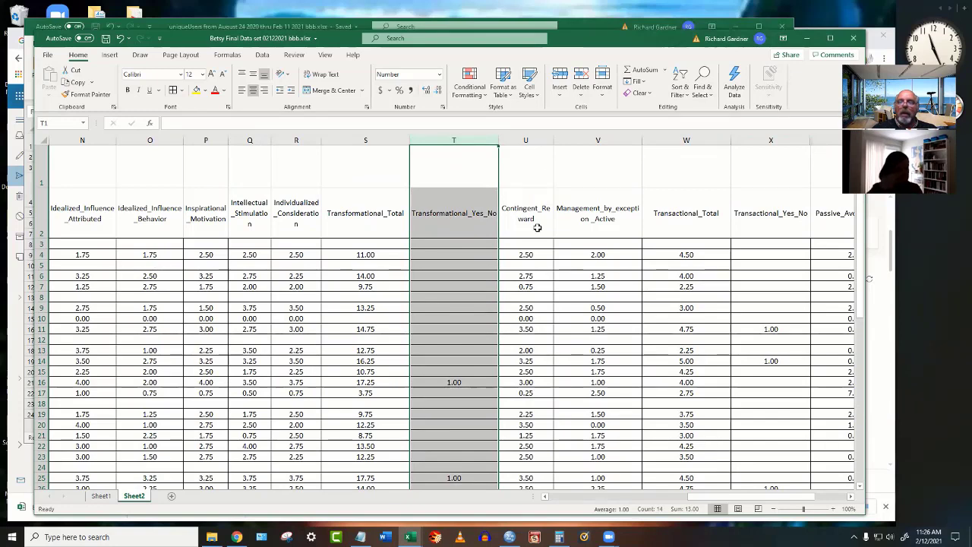
left_click_drag(535, 141, 700, 152)
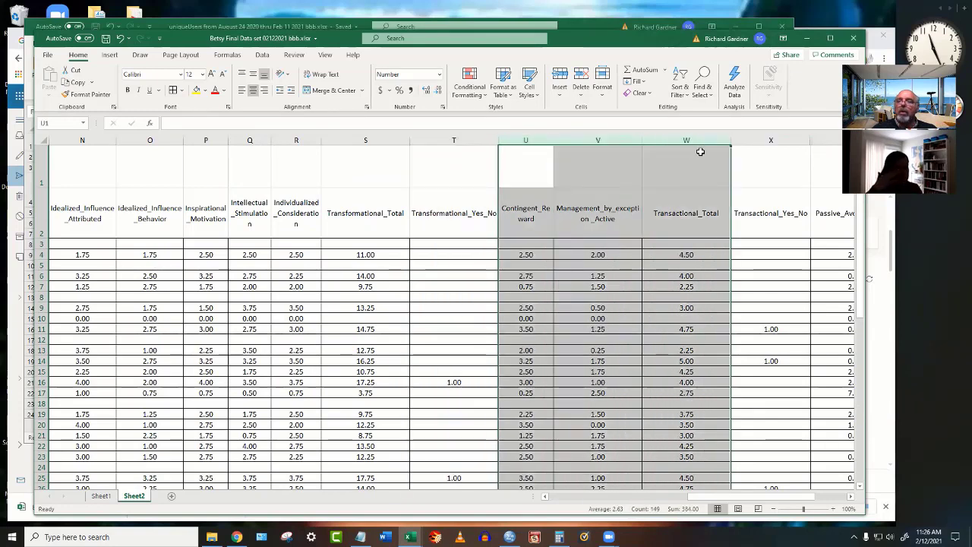
left_click(602, 87)
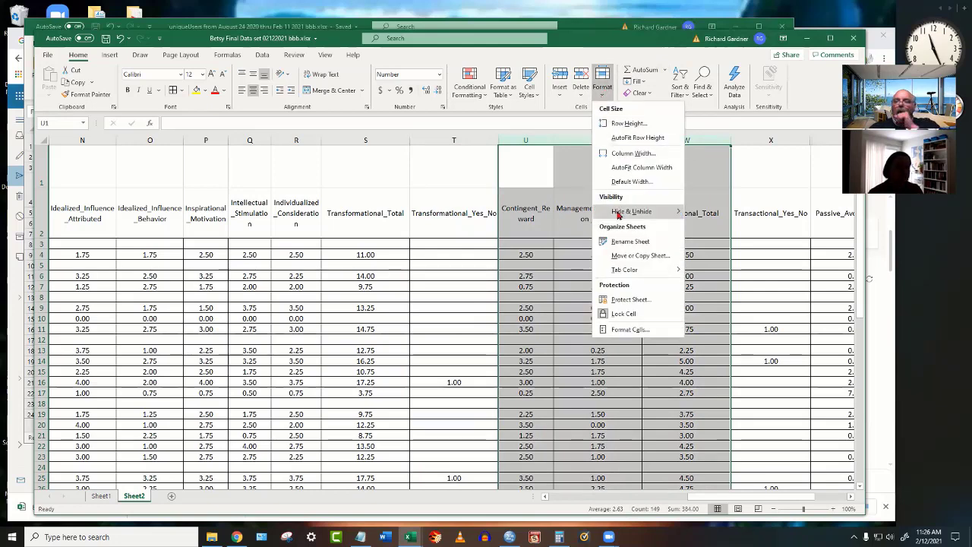
mouse_move(645, 211)
left_click(711, 221)
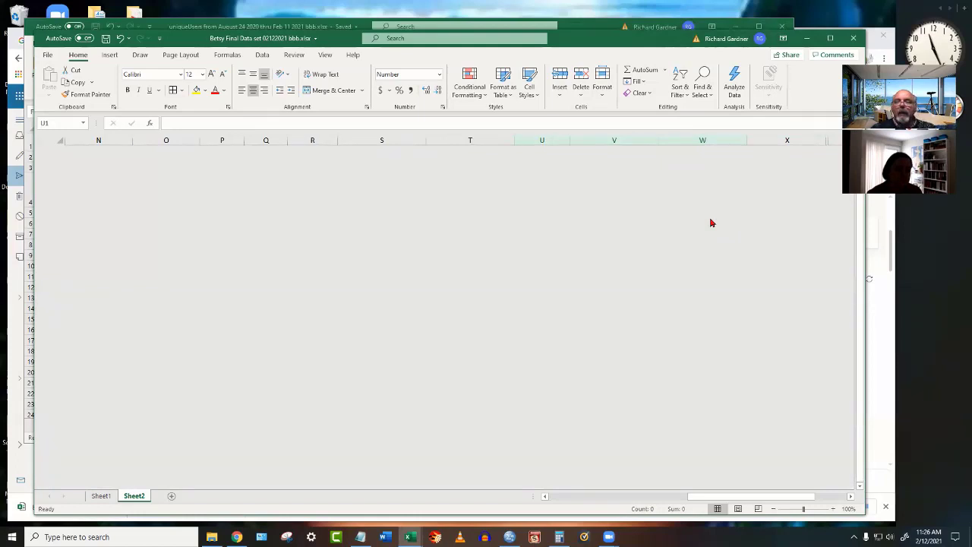
key("ctrl+z")
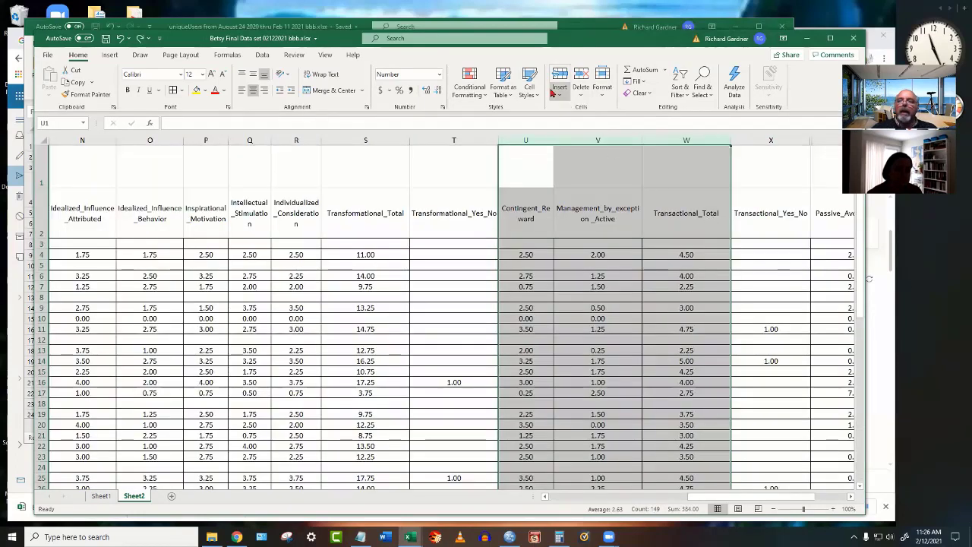
Hide columns U through W, Contingent_Reward through Transactional_Total, so the Transformational and Transactional yes/no columns sit side by side.
left_click(601, 96)
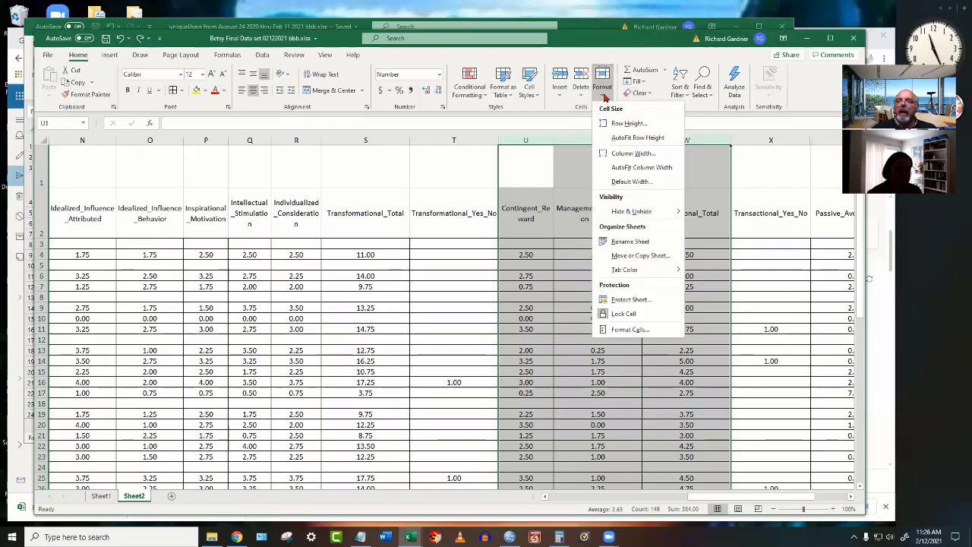
mouse_move(624, 216)
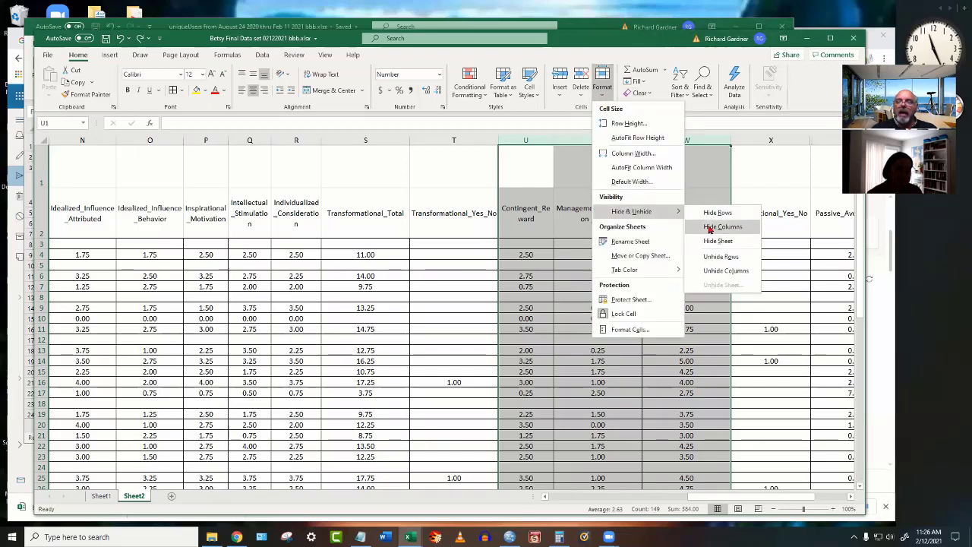
left_click(709, 229)
left_click(657, 243)
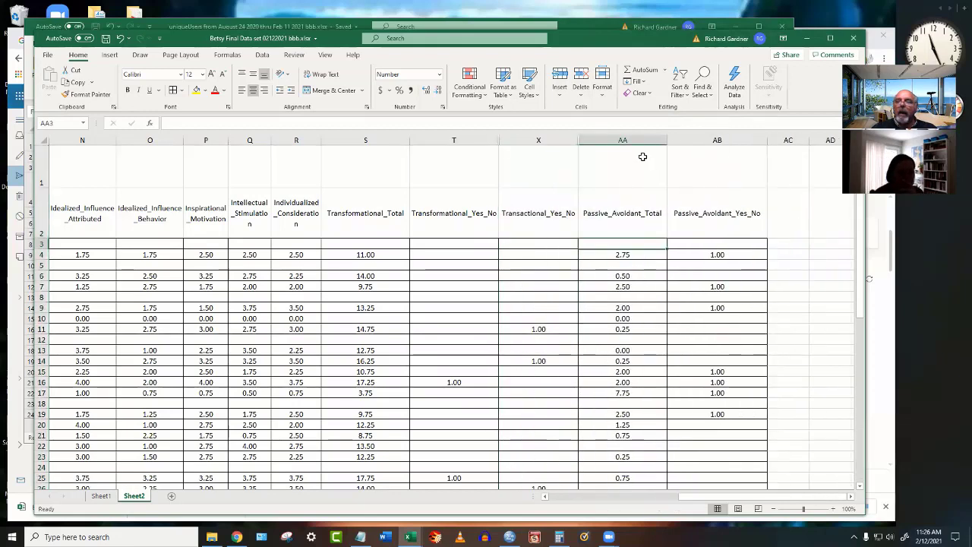
left_click(622, 140)
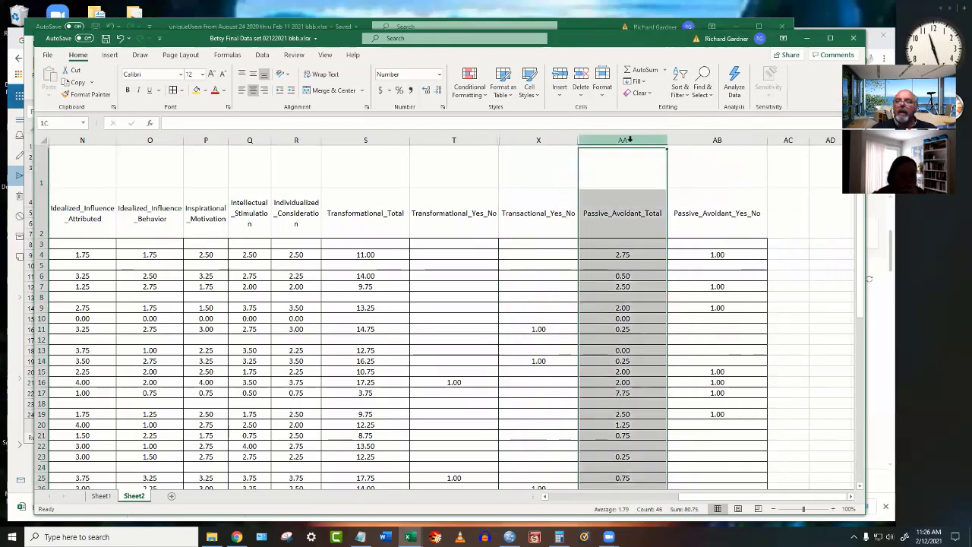
left_click(602, 82)
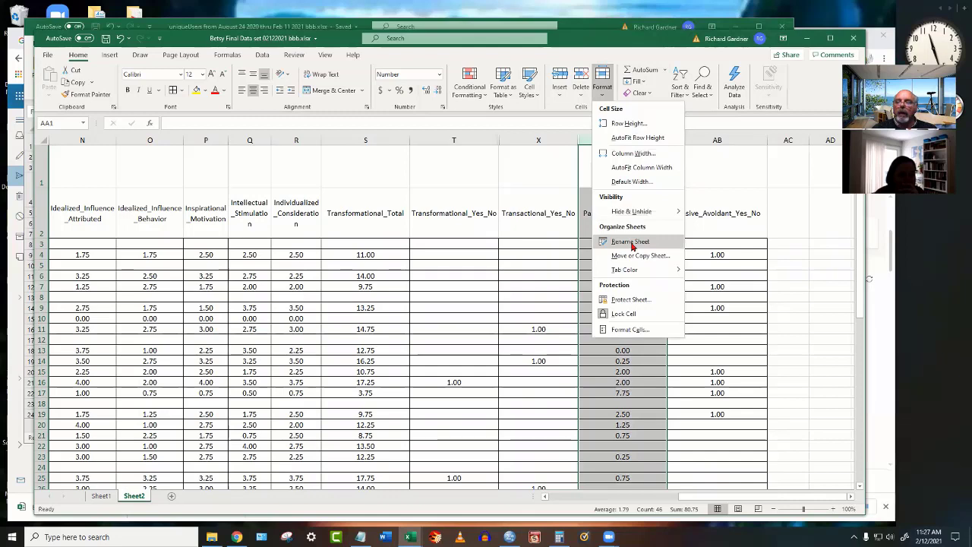
left_click(712, 329)
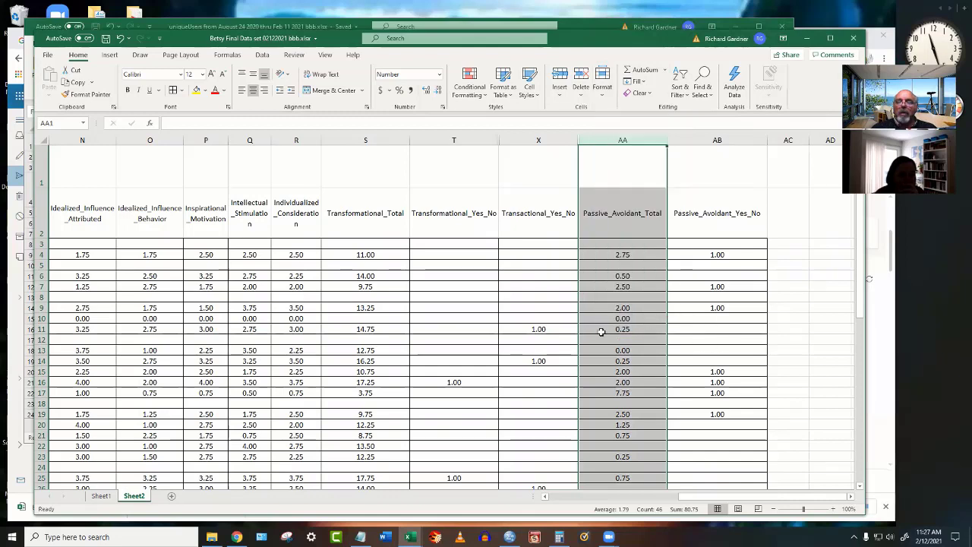
left_click(458, 380)
left_click(546, 365)
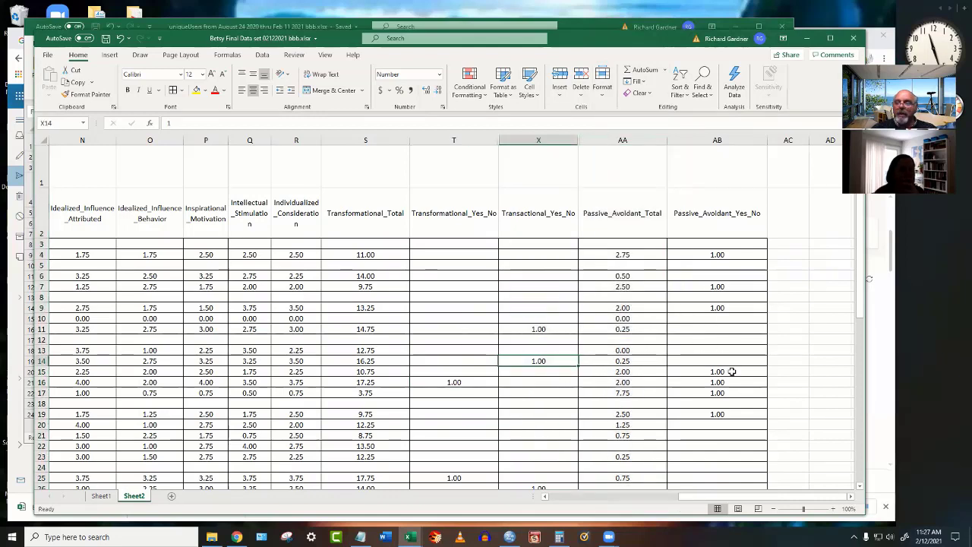
left_click(708, 372)
Hide column AA, Passive_Avoidant_Total, on Sheet2.
left_click(633, 140)
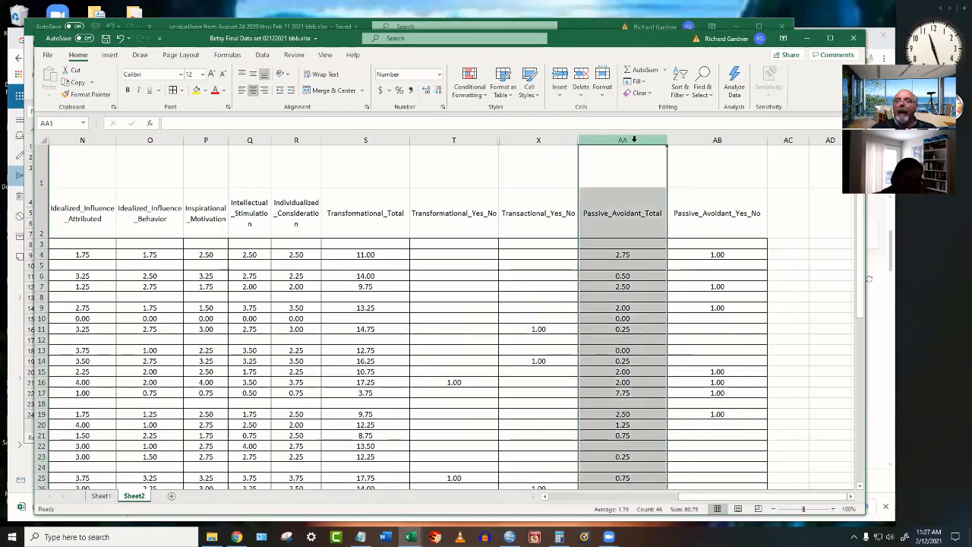
left_click(602, 82)
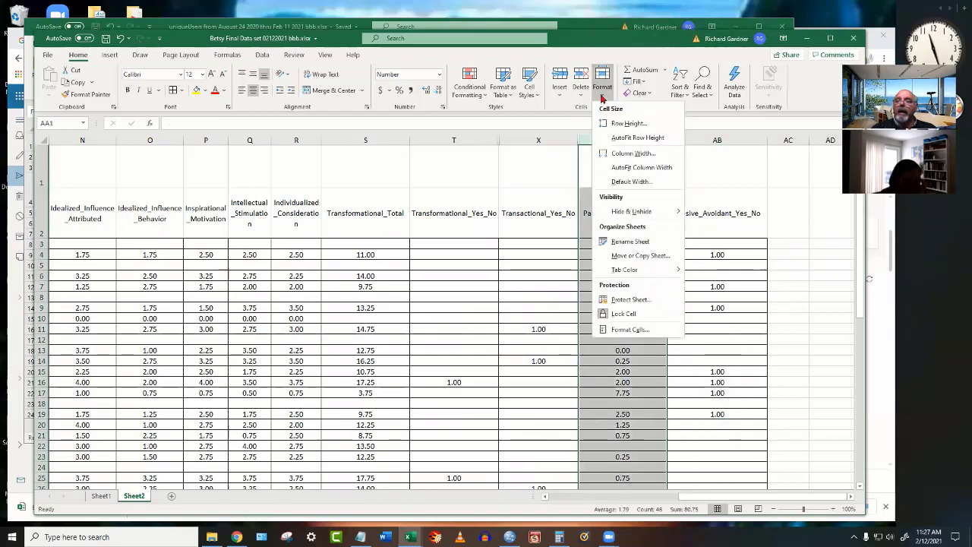
mouse_move(642, 217)
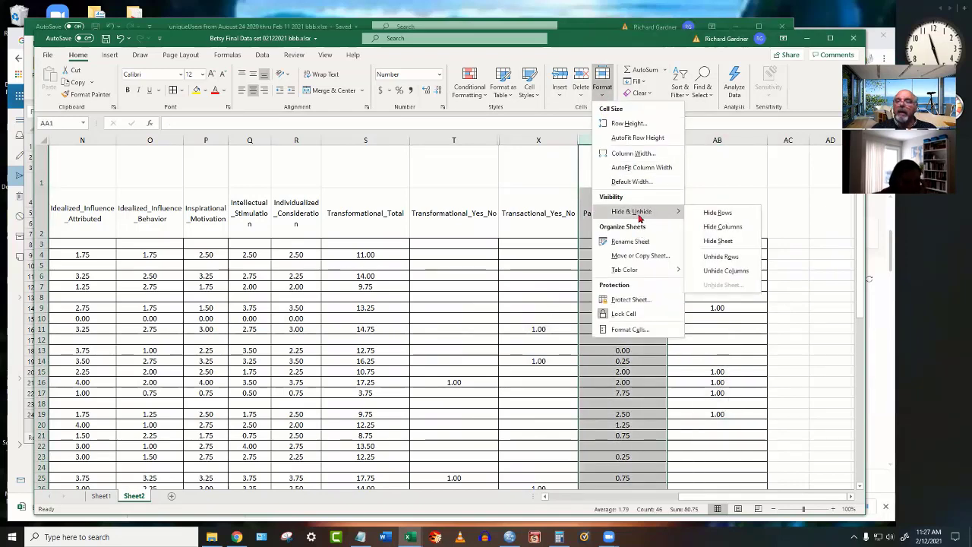
left_click(717, 227)
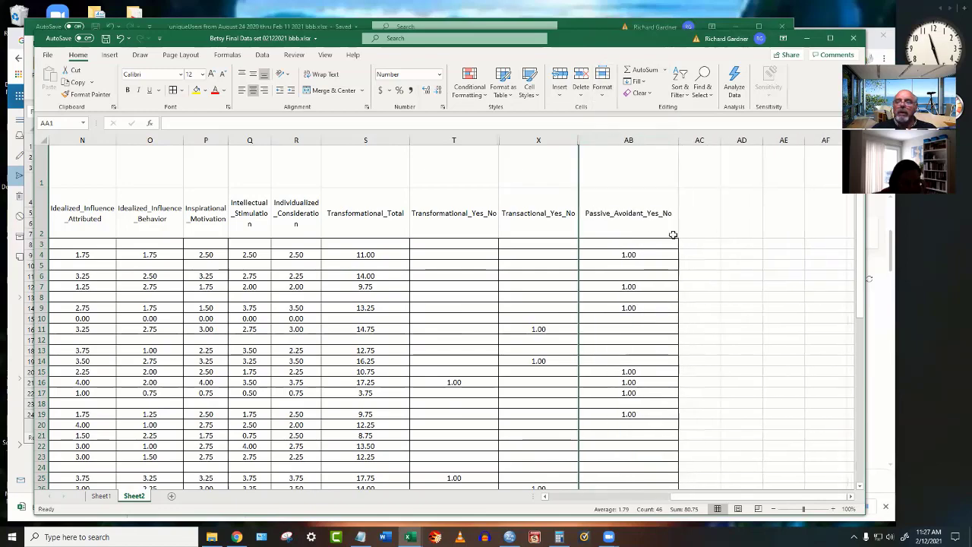
Hide columns B through S, Gender through Transformational_Total, so Leadership_Type sits beside the three yes/no columns.
left_click(378, 142)
left_click_drag(377, 142, 160, 173)
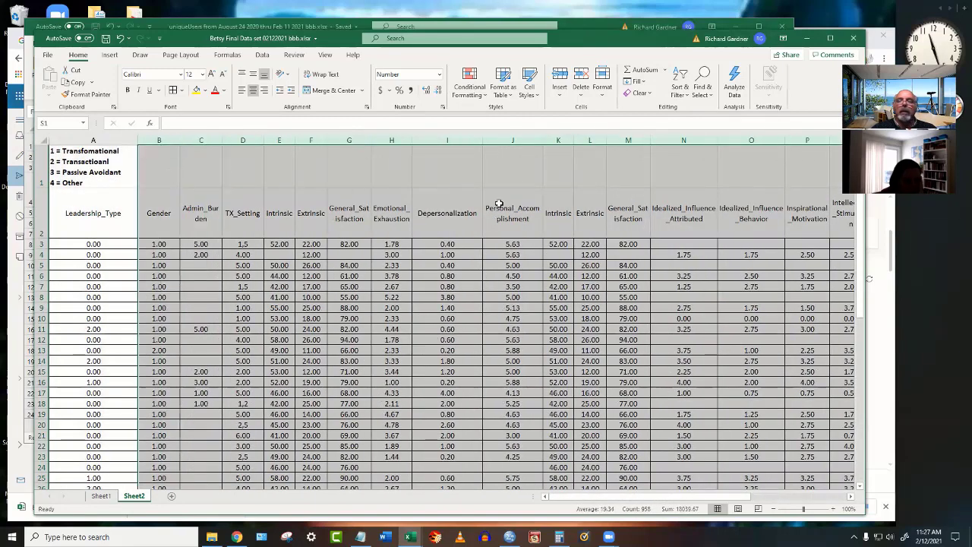
left_click(603, 97)
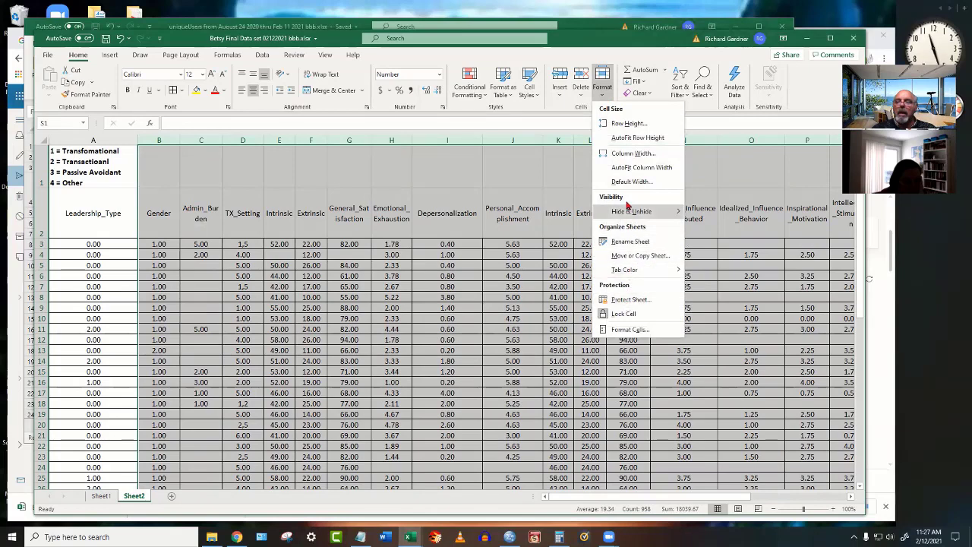
mouse_move(626, 215)
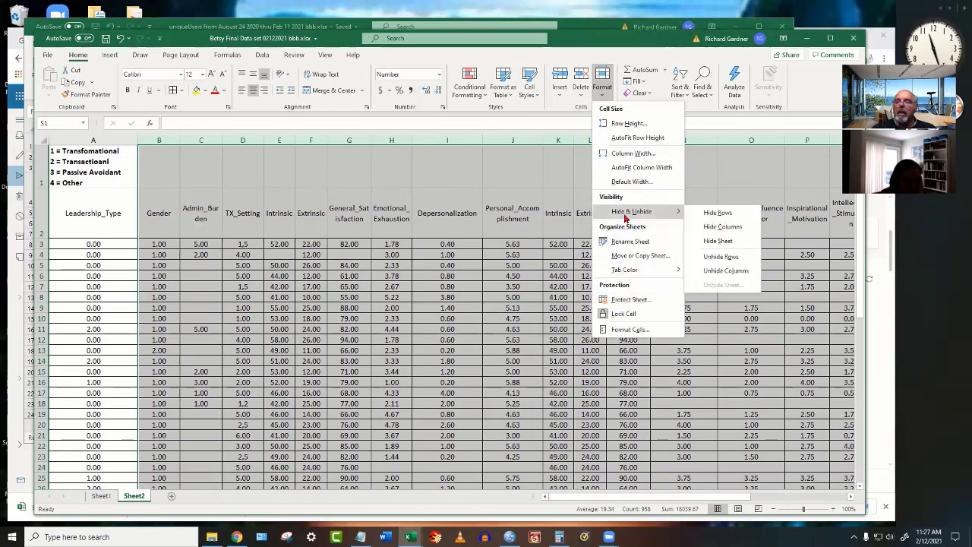
left_click(722, 227)
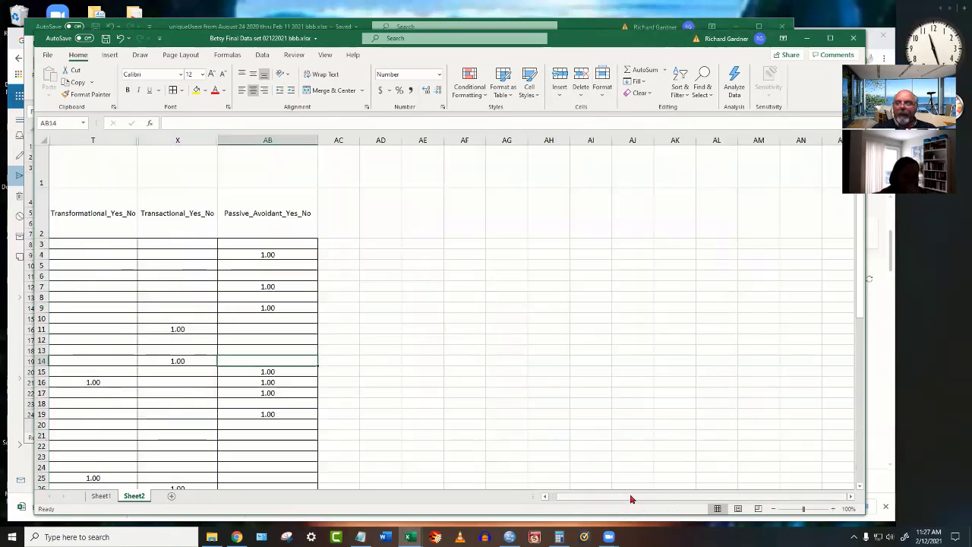
Fill rows 16 and 41 yellow from Transformational_Yes_No through Passive_Avoidant_Yes_No to flag their overlapping styles.
left_click_drag(629, 499, 518, 500)
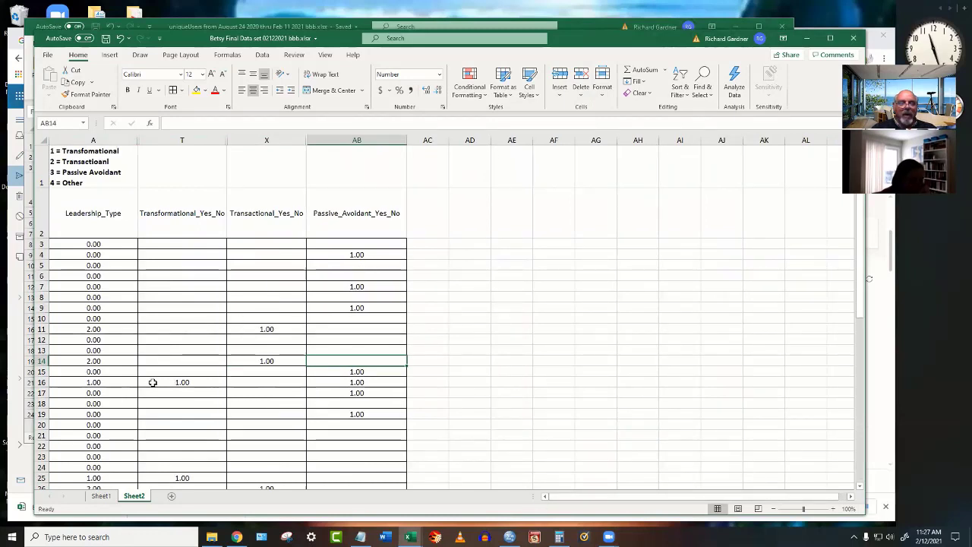
left_click_drag(152, 381, 383, 383)
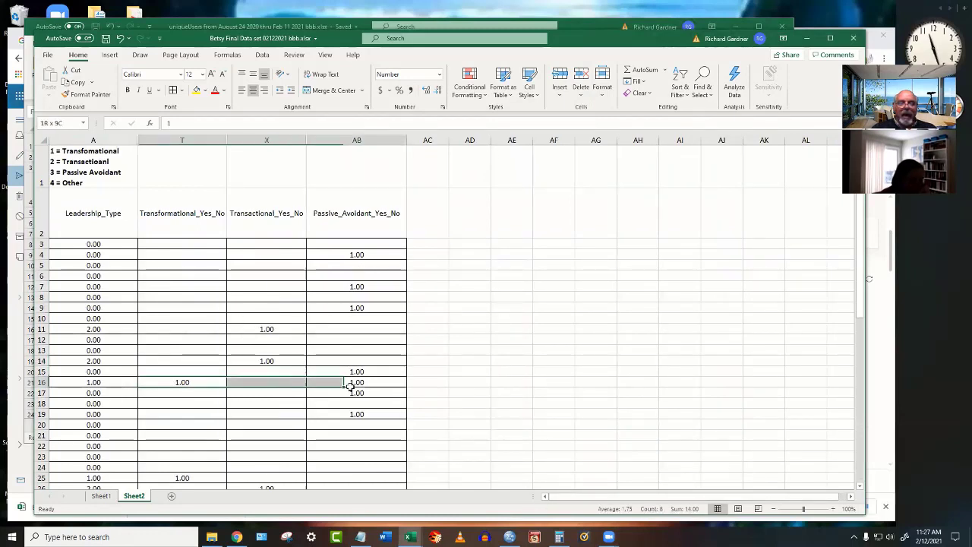
left_click(197, 90)
scroll(428, 423, "down", 6)
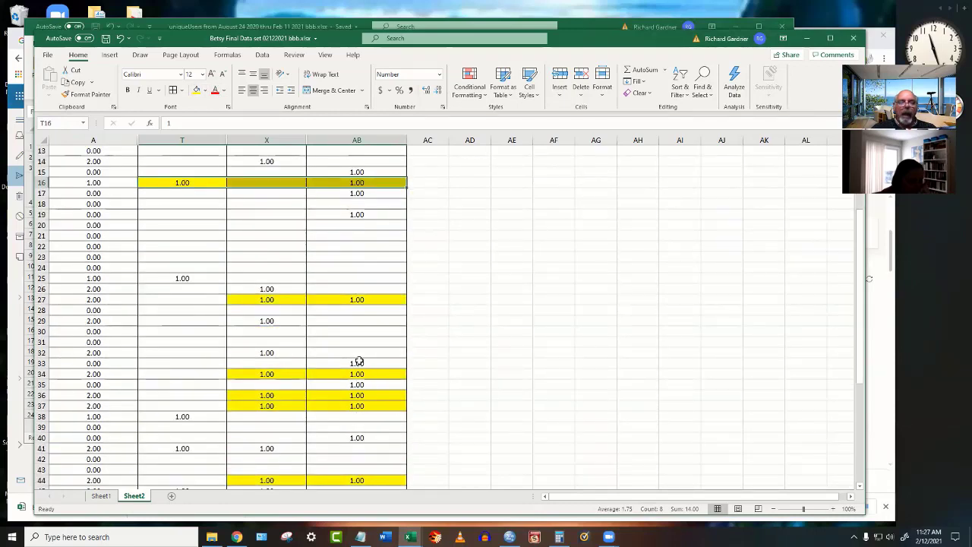
scroll(357, 356, "down", 2)
scroll(353, 364, "down", 2)
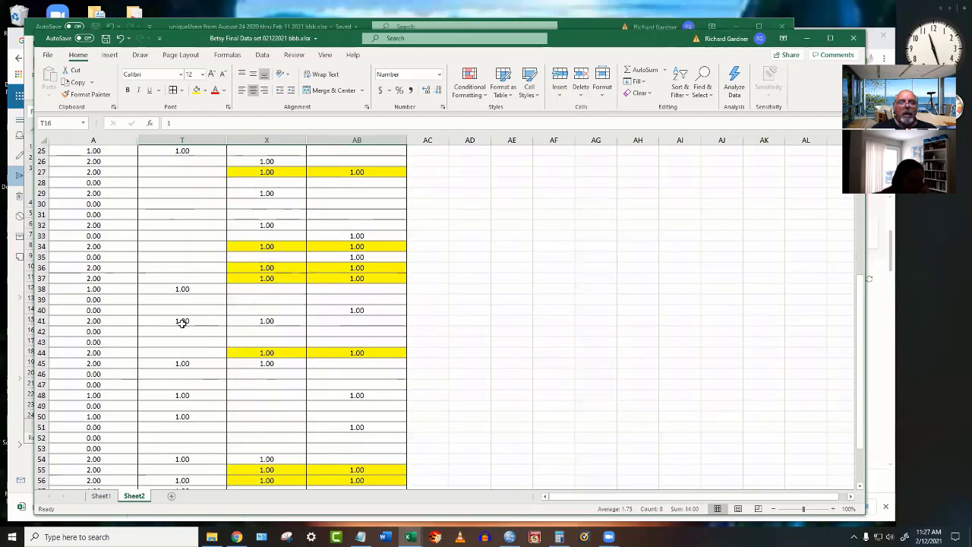
left_click_drag(182, 322, 345, 322)
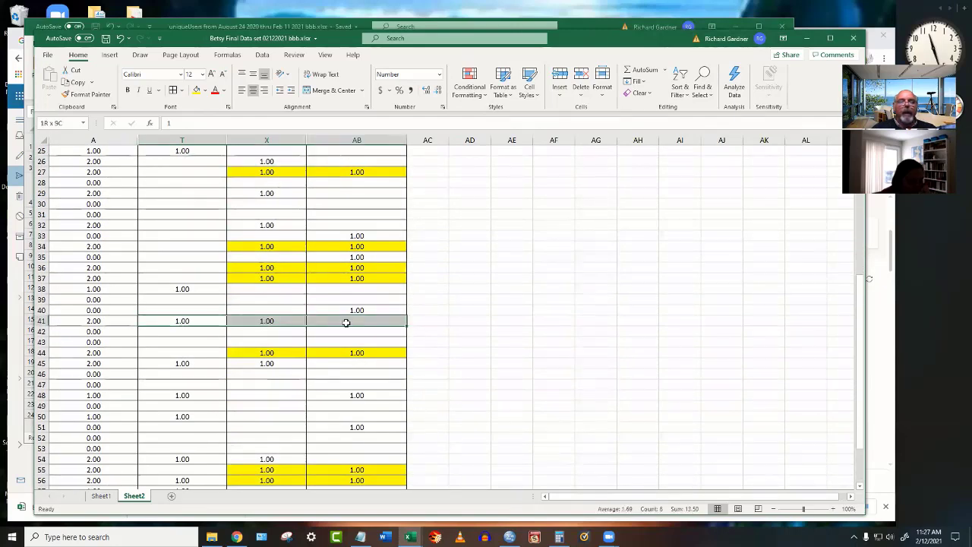
left_click(196, 89)
Fill the Transformational_Yes_No and Transactional_Yes_No cells yellow in rows 45, 54 and 60.
scroll(272, 277, "down", 4)
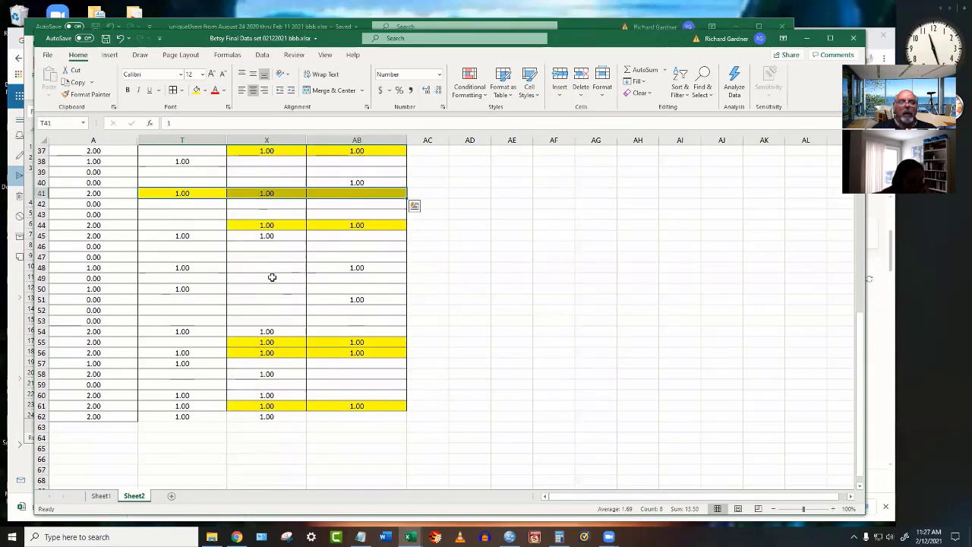
left_click_drag(184, 235, 299, 232)
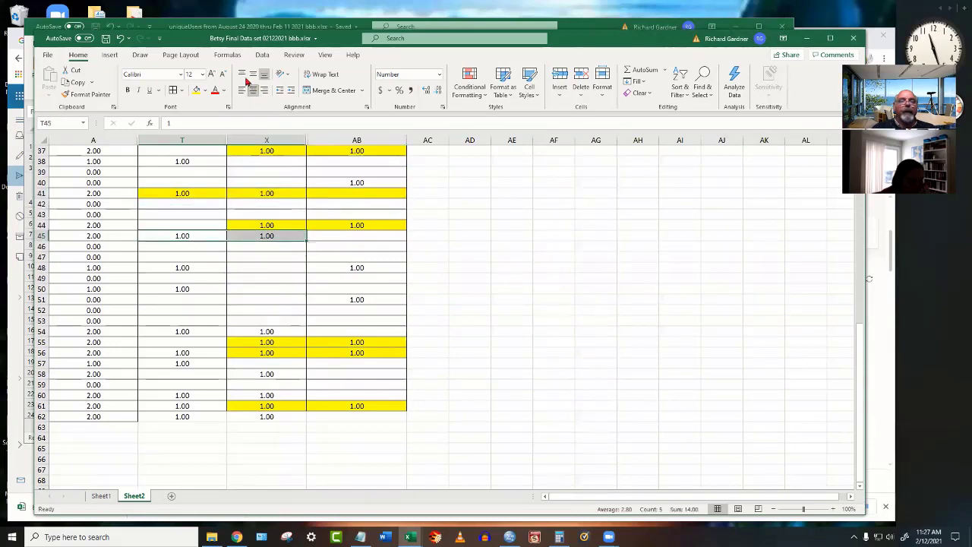
left_click(196, 89)
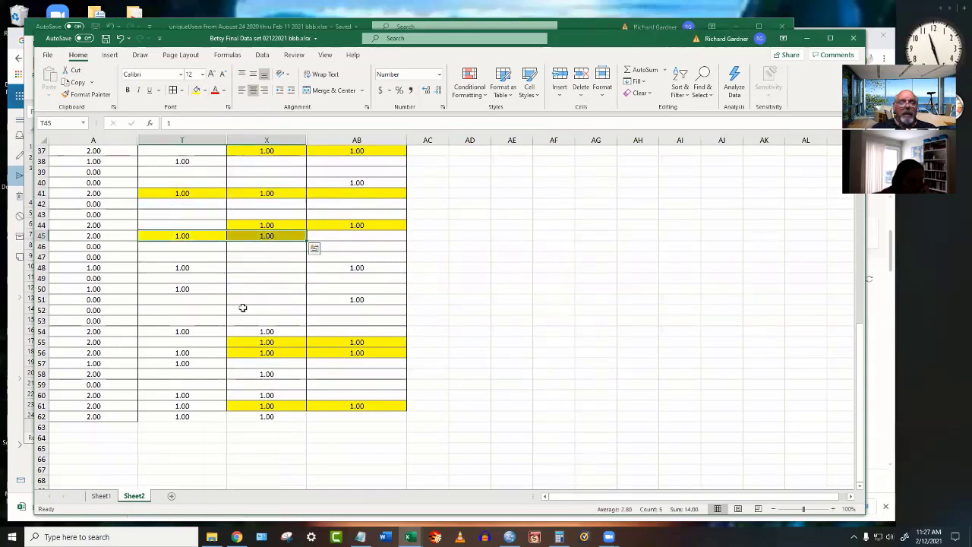
left_click_drag(220, 331, 282, 330)
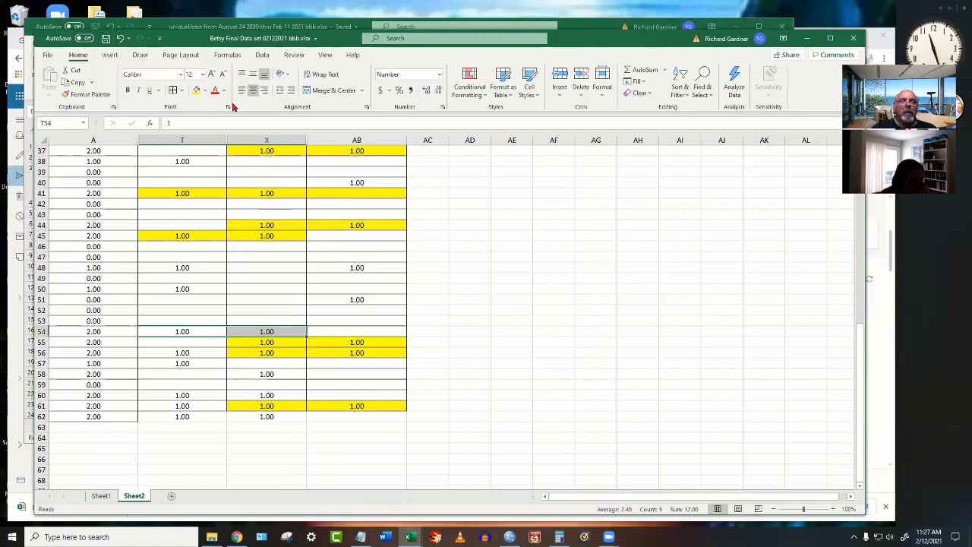
left_click(196, 89)
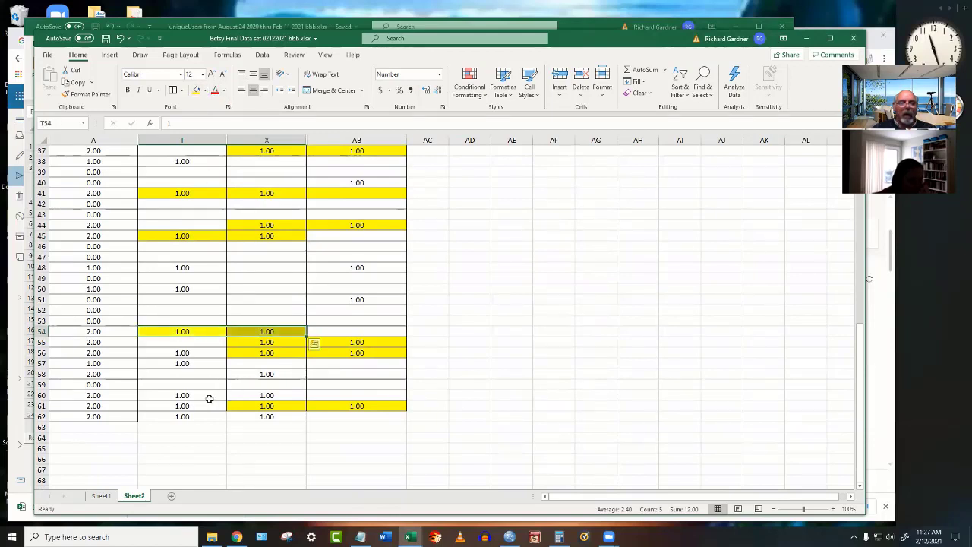
left_click_drag(180, 397, 276, 394)
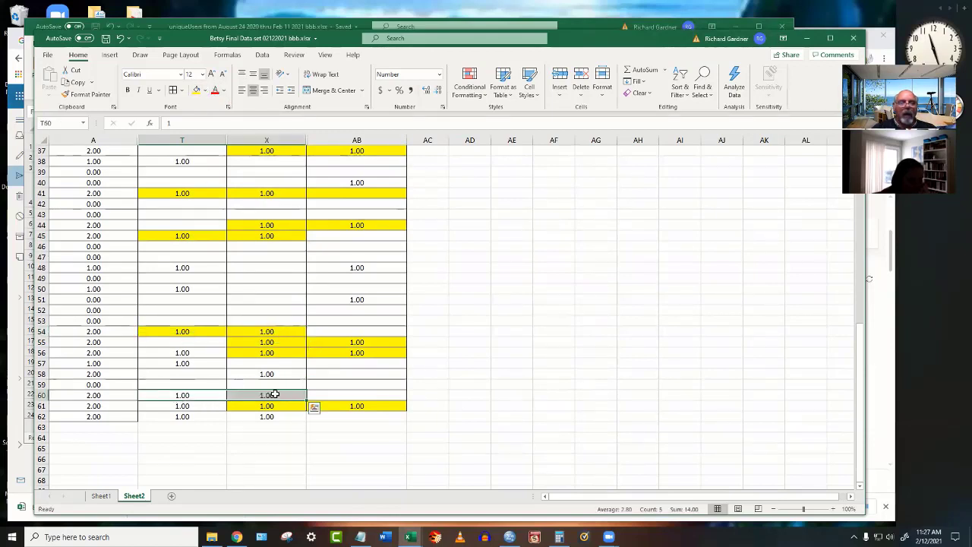
left_click(196, 90)
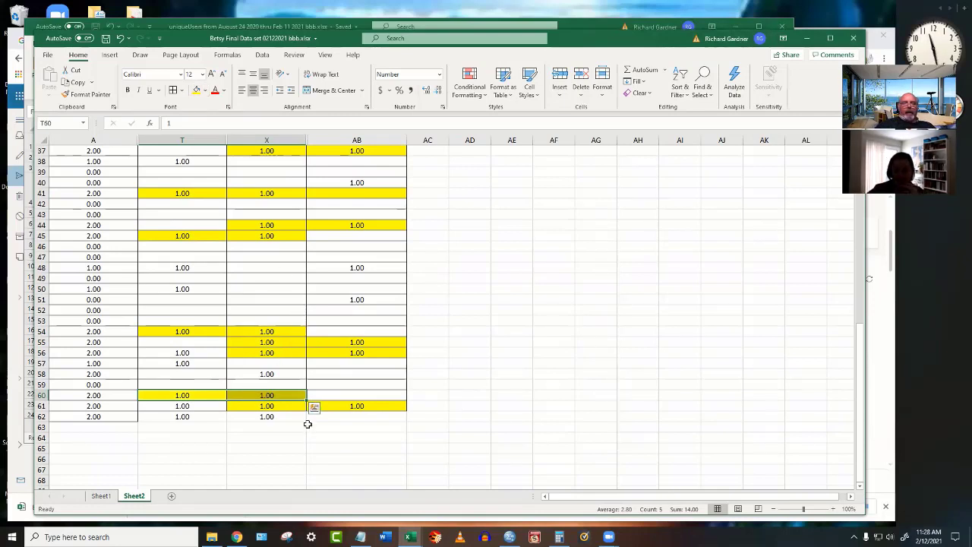
Fill the Transformational_Yes_No and Transactional_Yes_No cells yellow in rows 61 and 62, and deselect them.
scroll(307, 424, "down", 5)
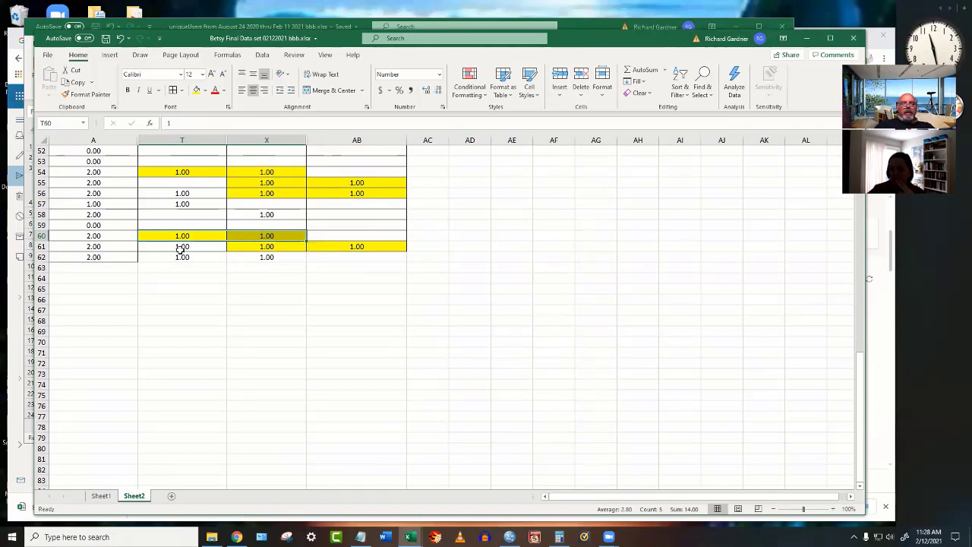
left_click(258, 258)
key("ctrl+v")
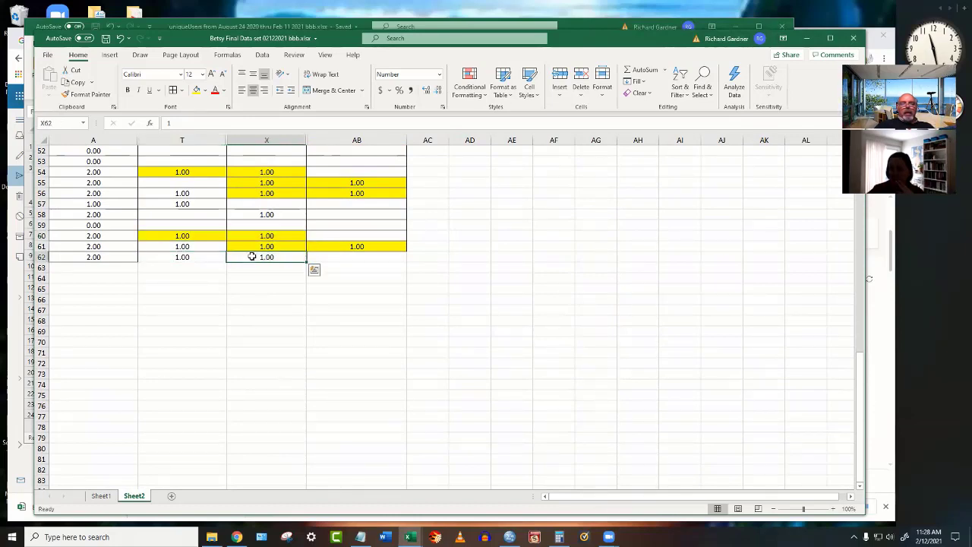
key("Escape")
left_click_drag(181, 247, 265, 257)
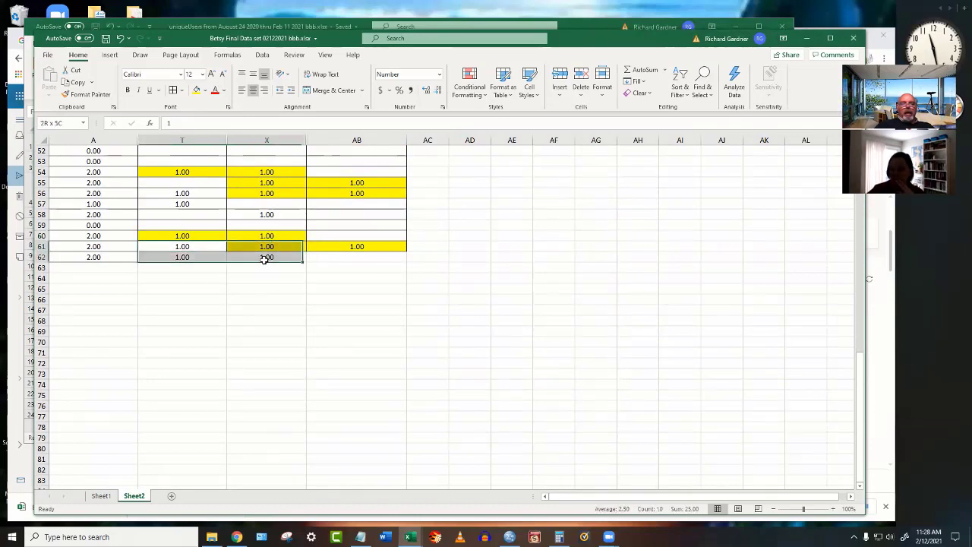
left_click(196, 89)
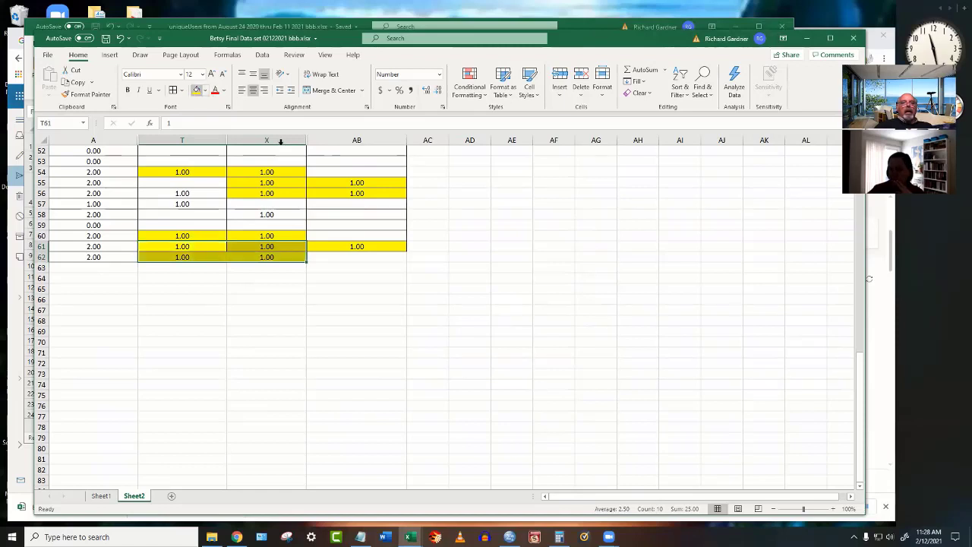
left_click(477, 304)
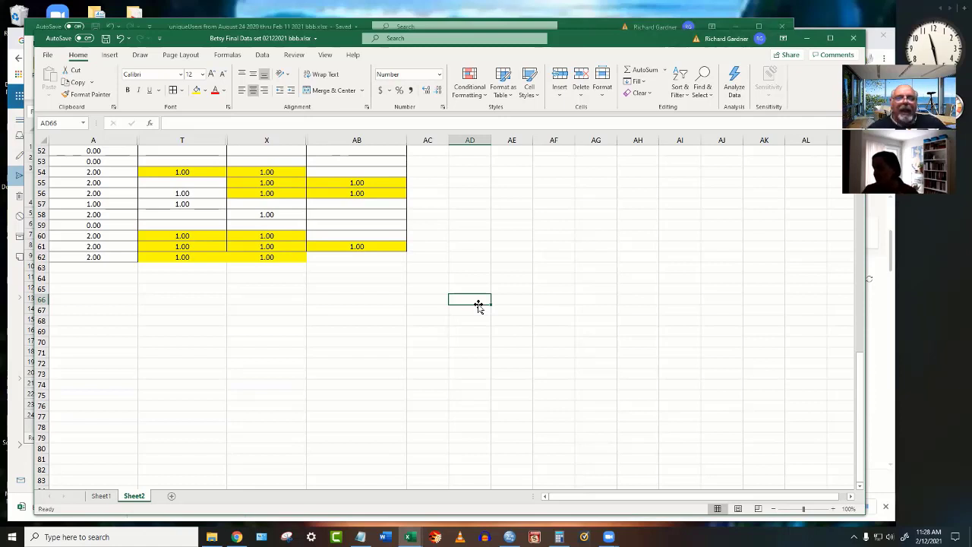
Review the flagged rows across the three yes/no columns, from row 62 back up to the column headings.
left_click(158, 259)
left_click_drag(157, 260, 413, 265)
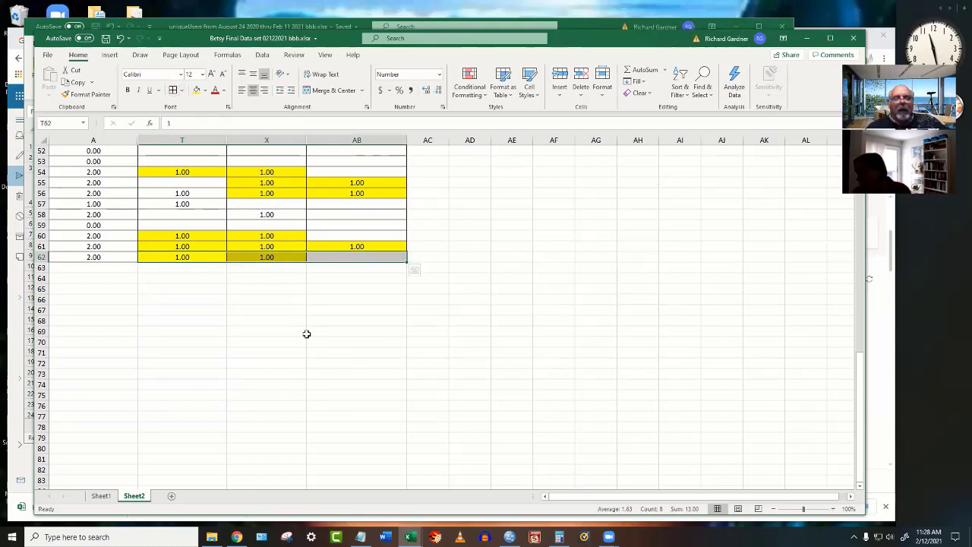
scroll(306, 333, "up", 5)
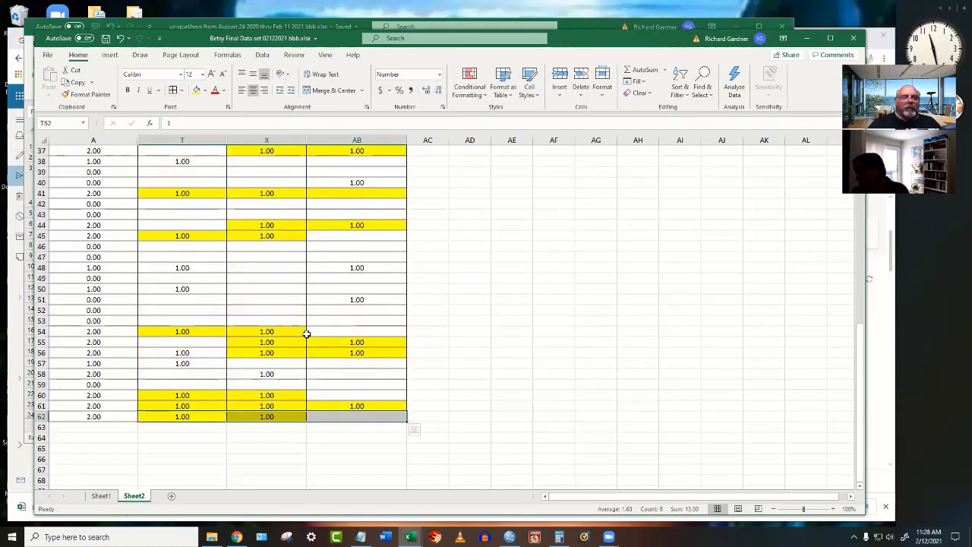
scroll(306, 333, "up", 11)
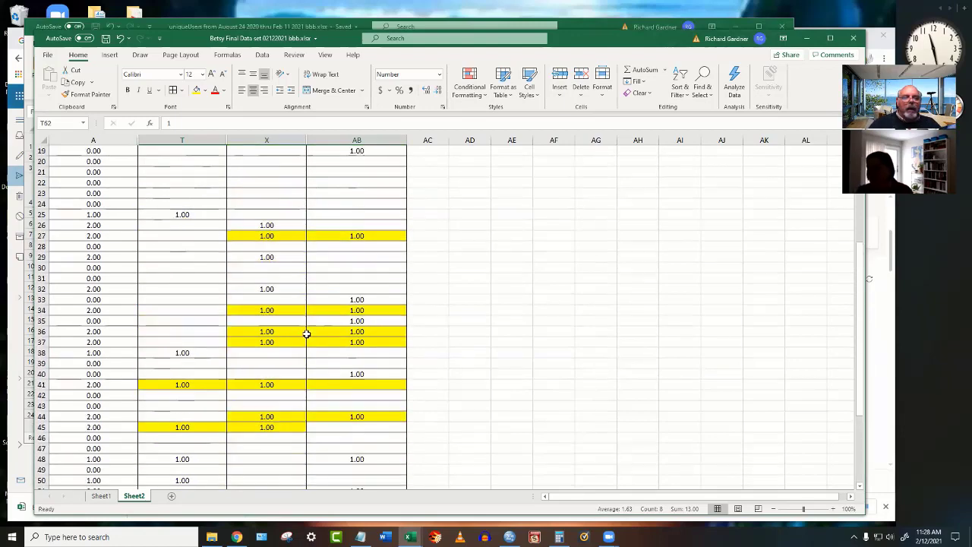
scroll(306, 333, "up", 1)
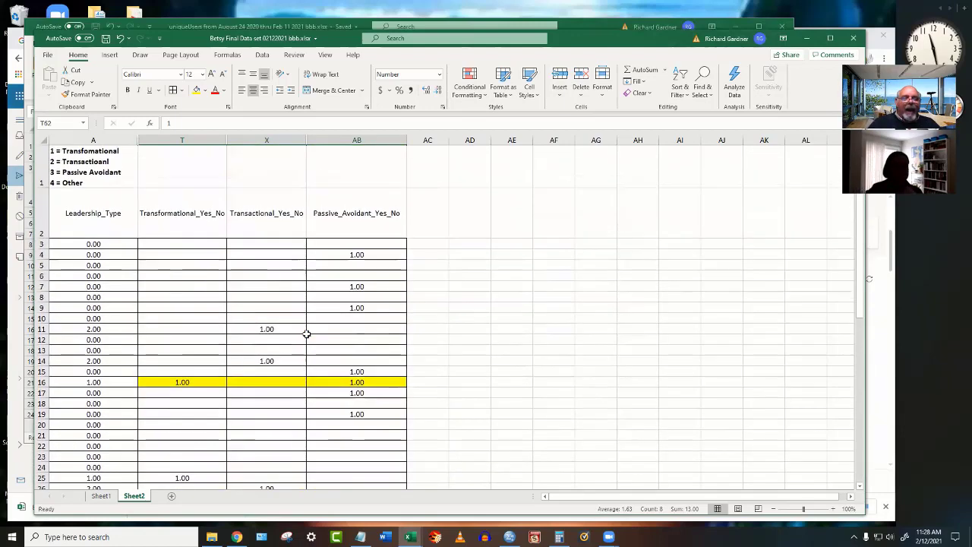
left_click(168, 217)
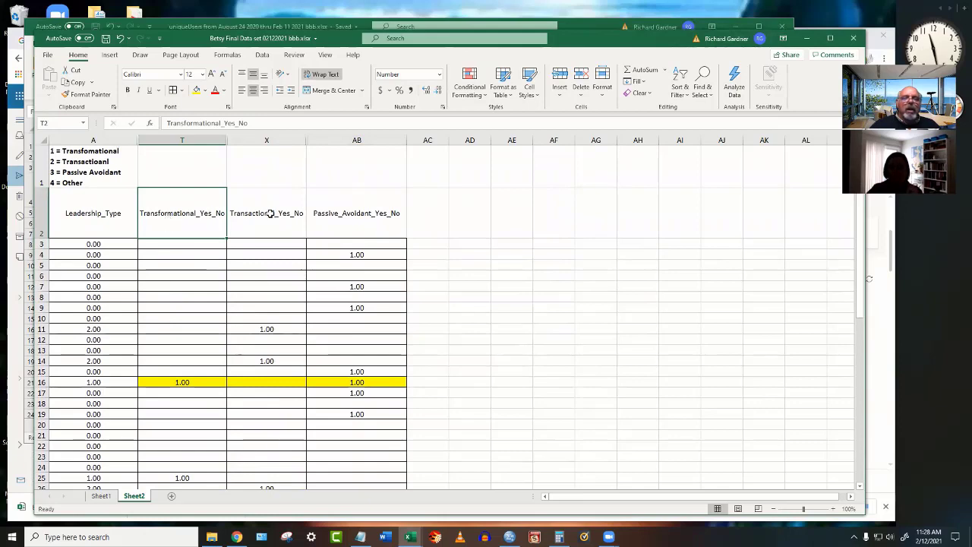
left_click(361, 226)
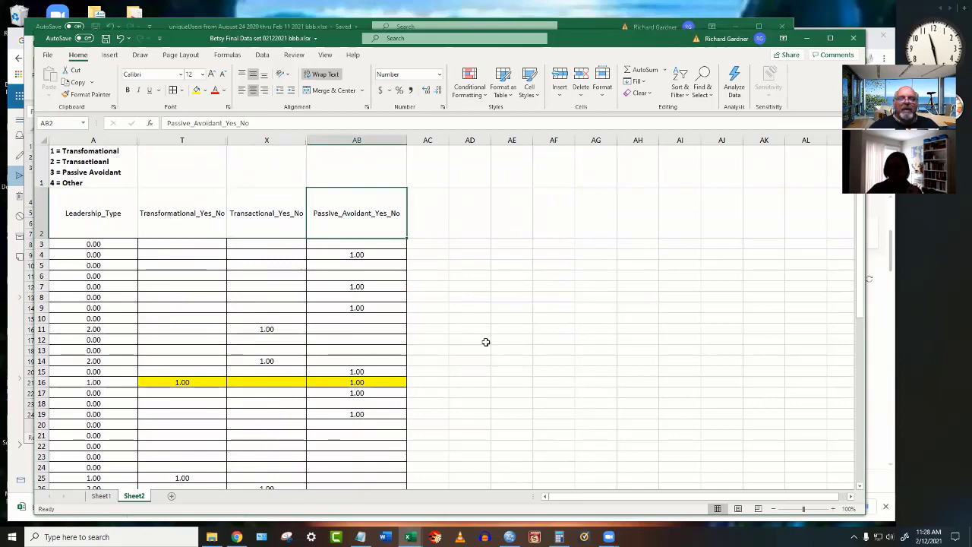
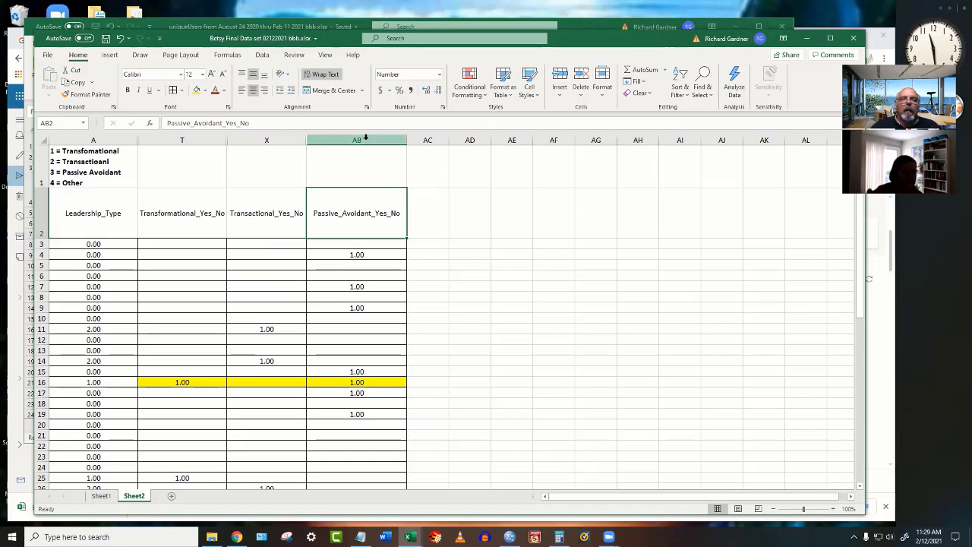
Unhide all columns between Leadership_Type and Passive_Avoidant_Yes_No.
left_click_drag(366, 138, 129, 137)
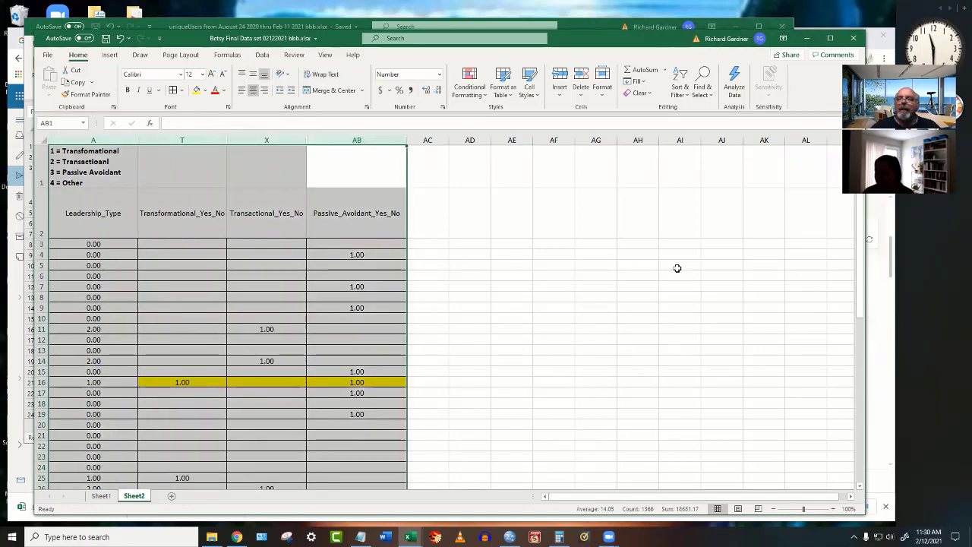
left_click(602, 97)
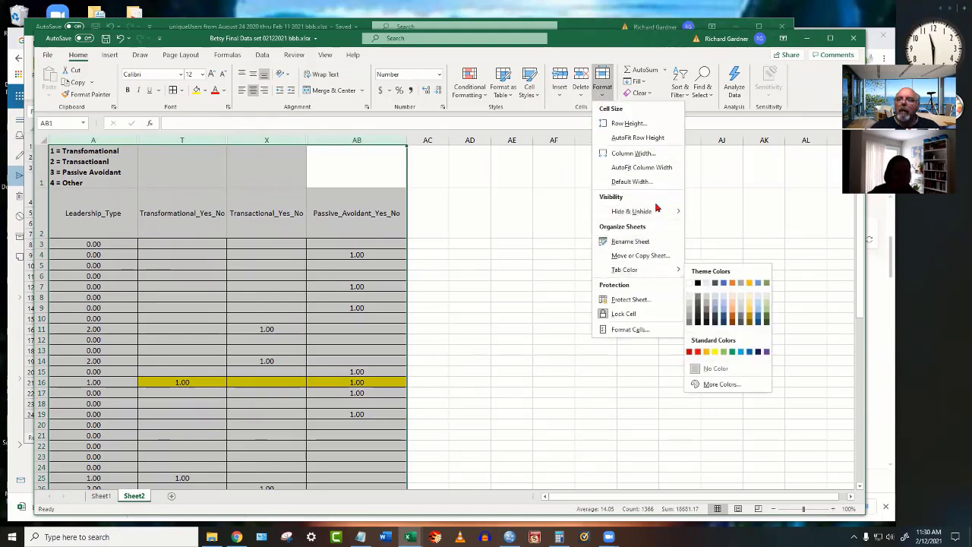
mouse_move(656, 210)
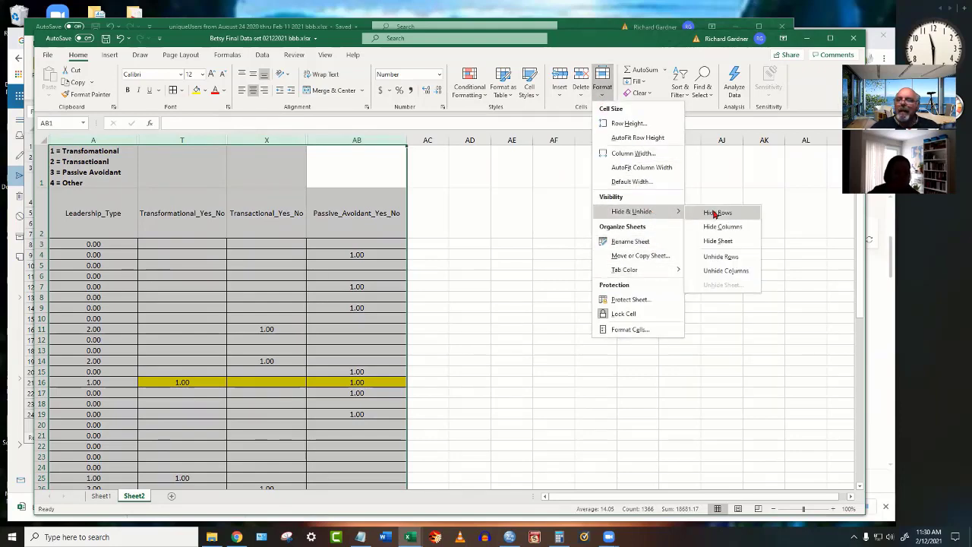
left_click(721, 272)
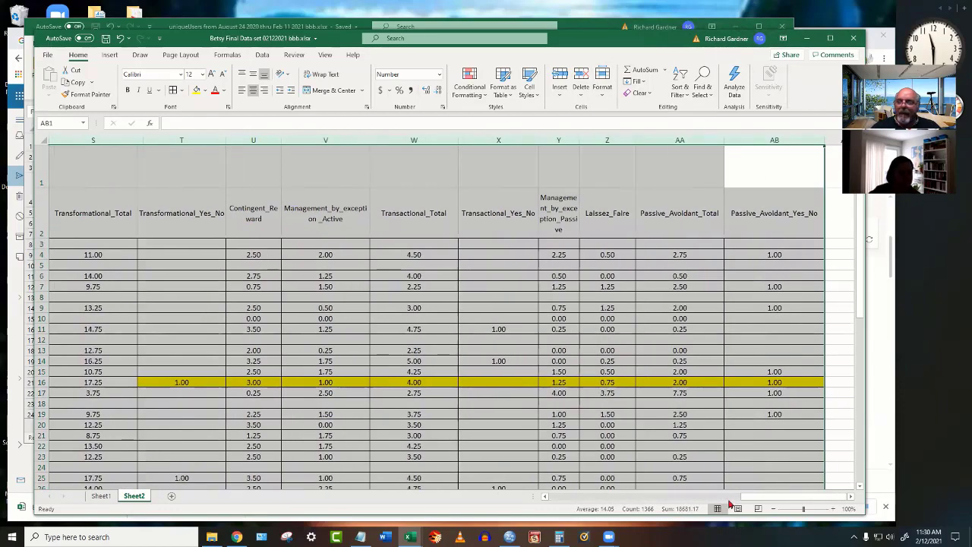
left_click_drag(762, 497, 569, 497)
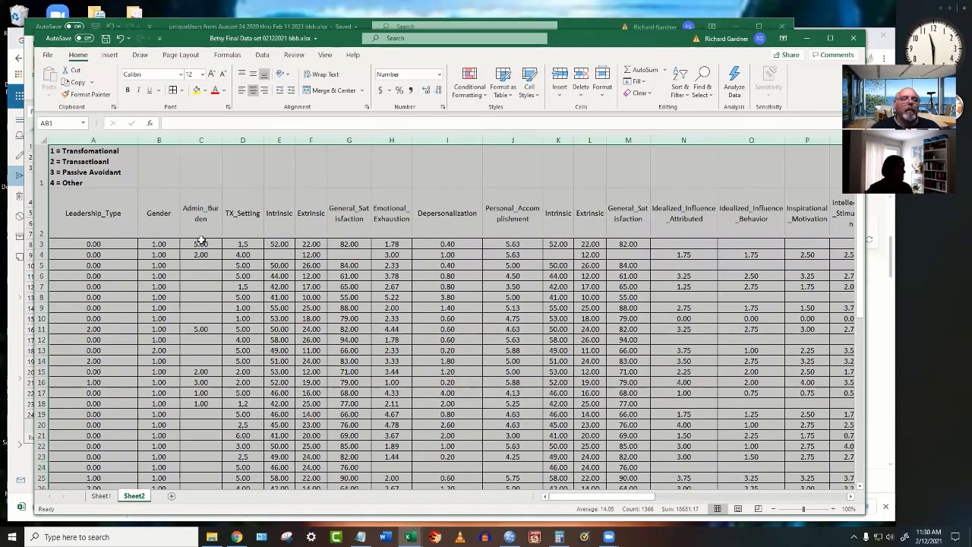
Correct the spelling in the A1 code legend to "1 = Transformational" and "2 = Transactional".
left_click(88, 148)
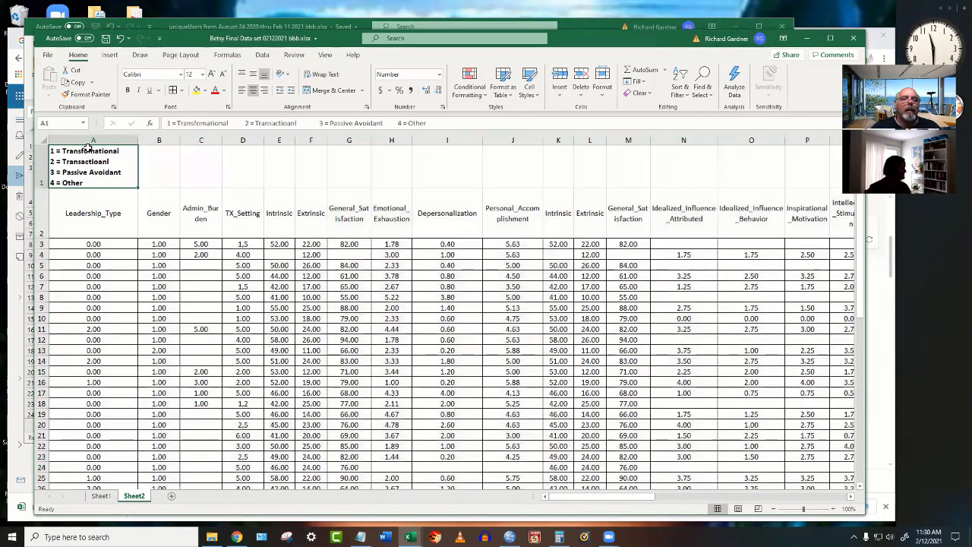
left_click(198, 124)
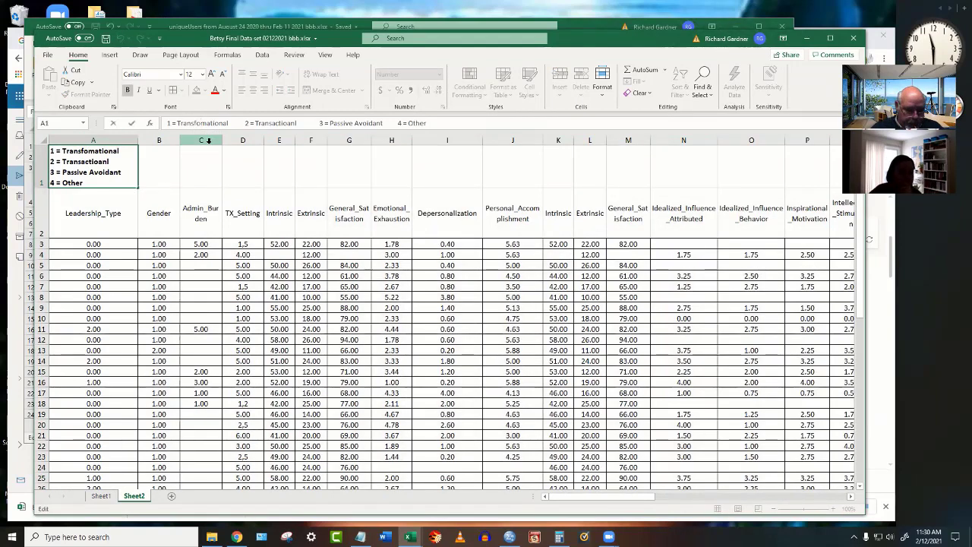
type("r")
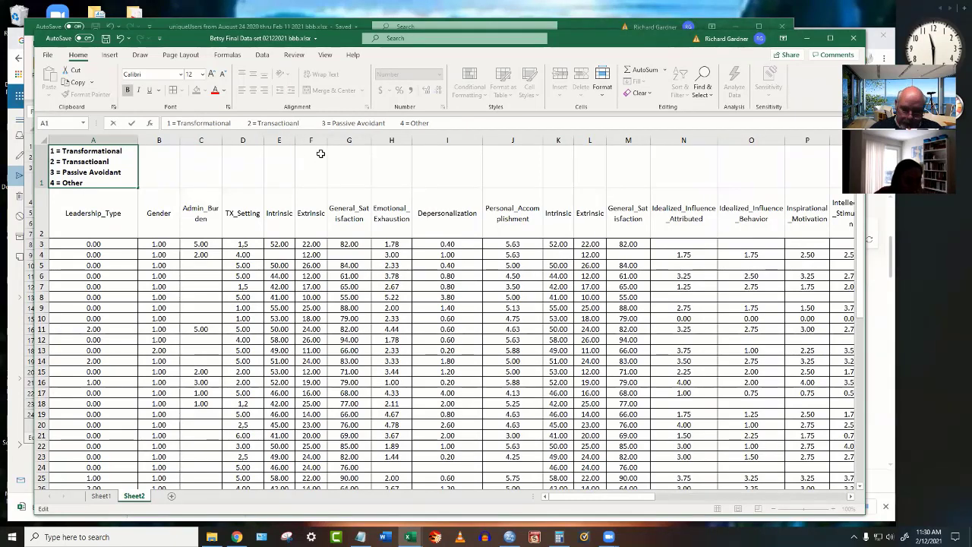
key("BackSpace")
key("BackSpace")
key("BackSpace")
type("la")
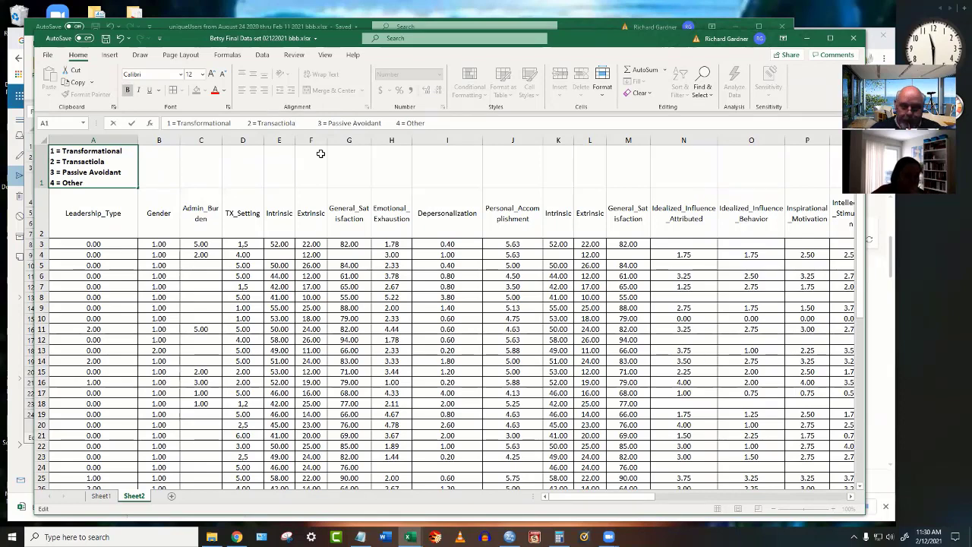
key("BackSpace")
key("BackSpace")
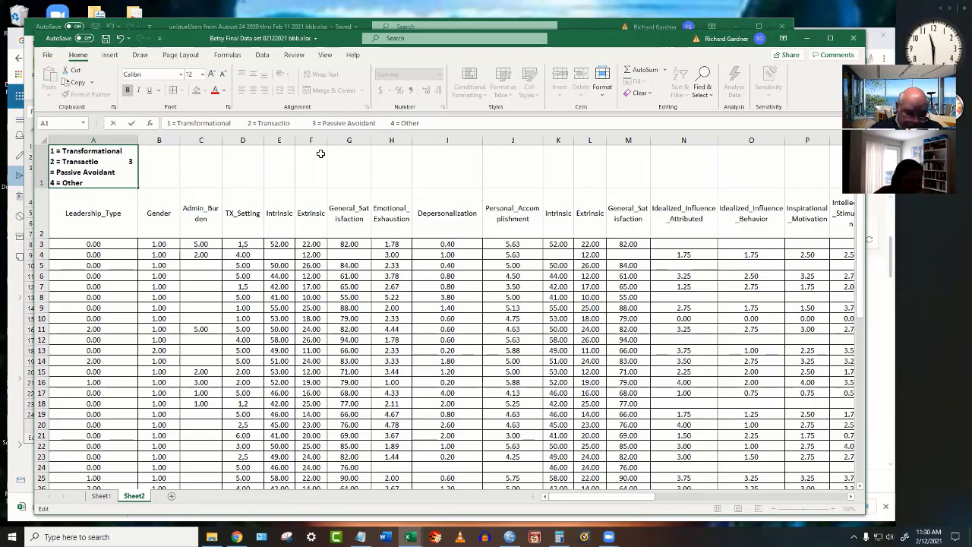
type("nal")
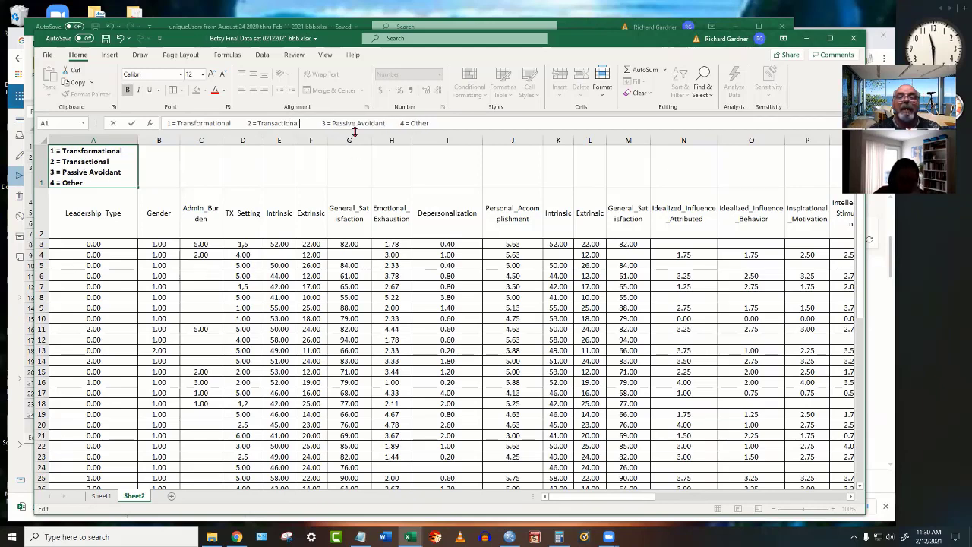
left_click(271, 317)
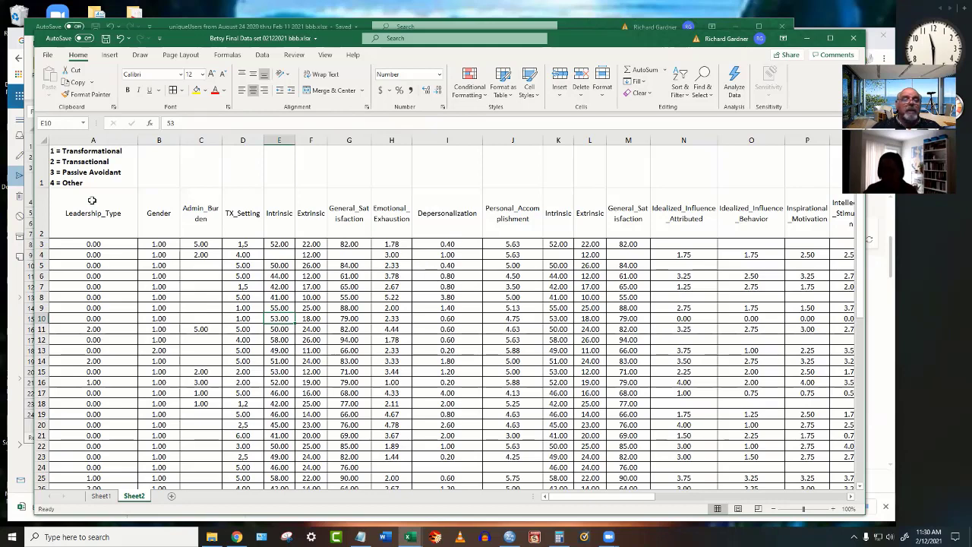
Hide columns B through R, from Gender to Individualized_Consideration.
left_click(201, 140)
left_click_drag(156, 140, 577, 178)
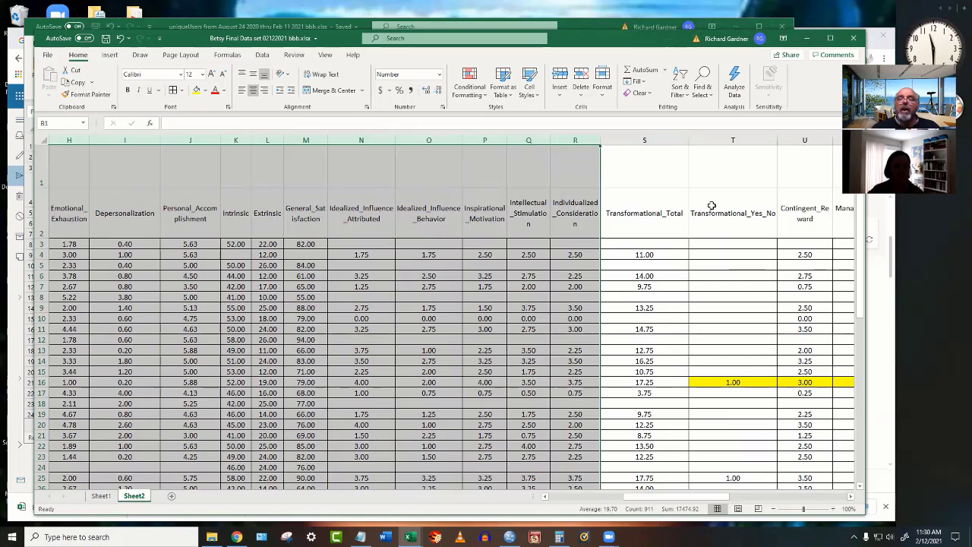
left_click(602, 93)
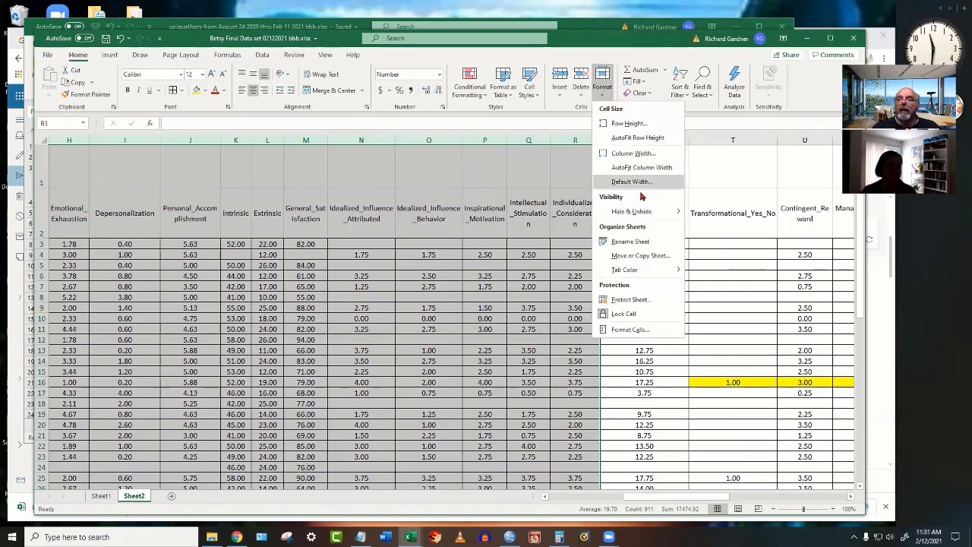
mouse_move(643, 211)
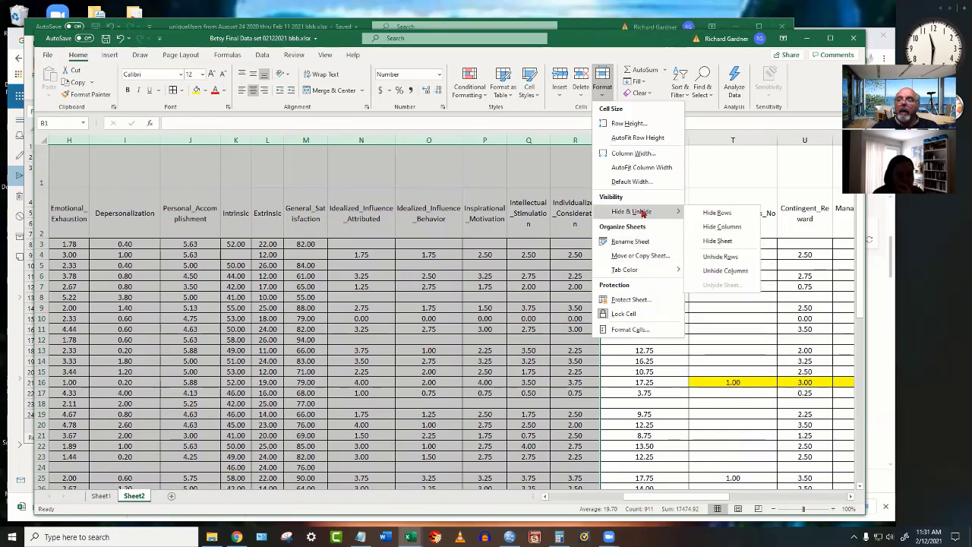
left_click(712, 232)
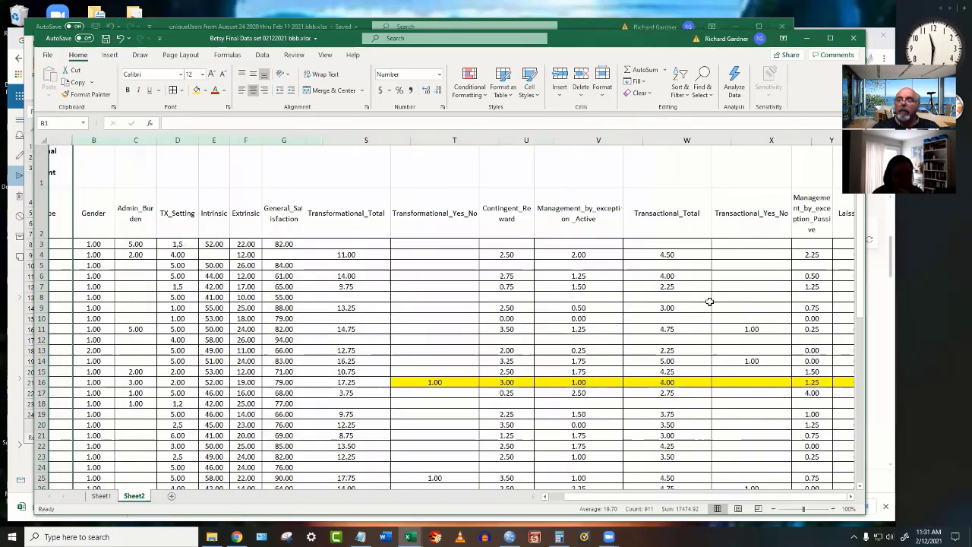
scroll(684, 342, "right", 3)
left_click(471, 381)
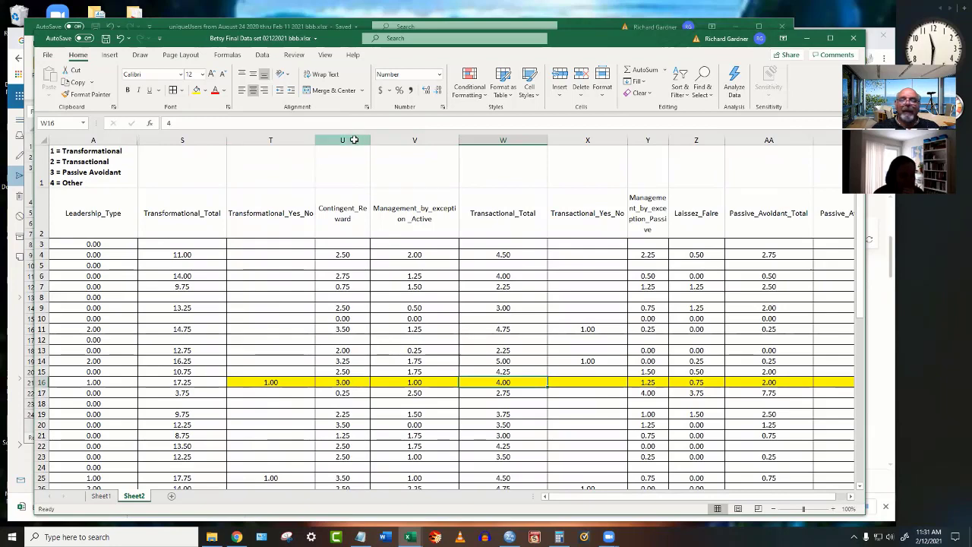
Hide the Contingent_Reward and Management_by_exception_Active columns (U and V).
left_click_drag(354, 139, 425, 152)
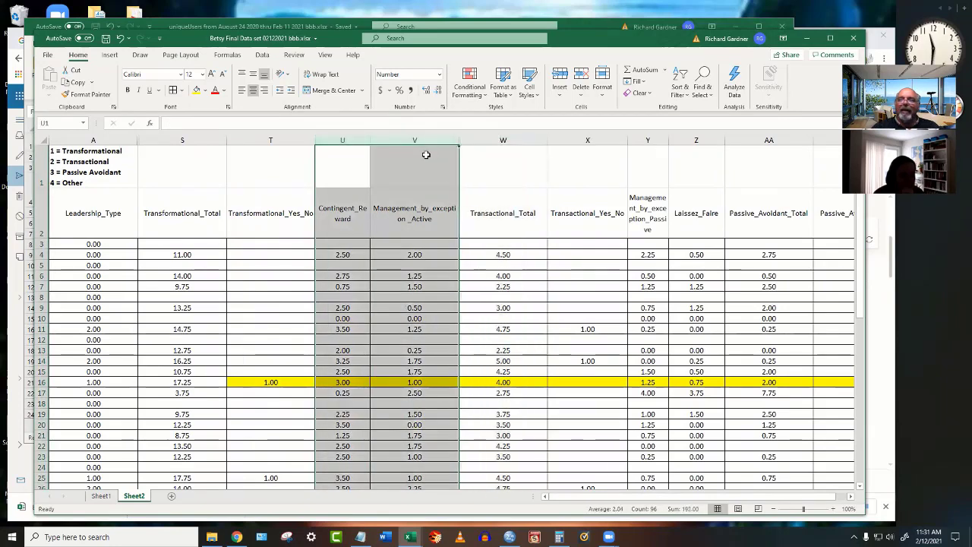
left_click(604, 90)
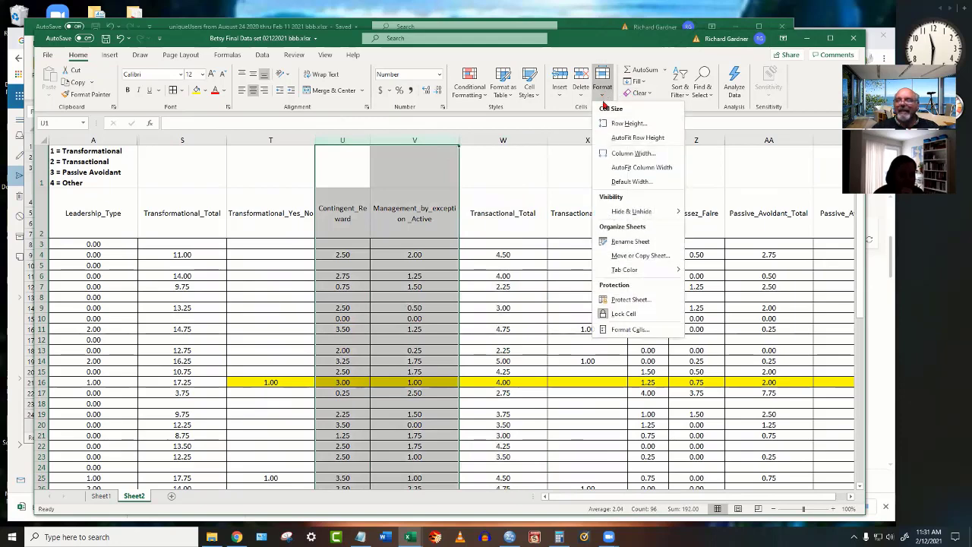
mouse_move(639, 213)
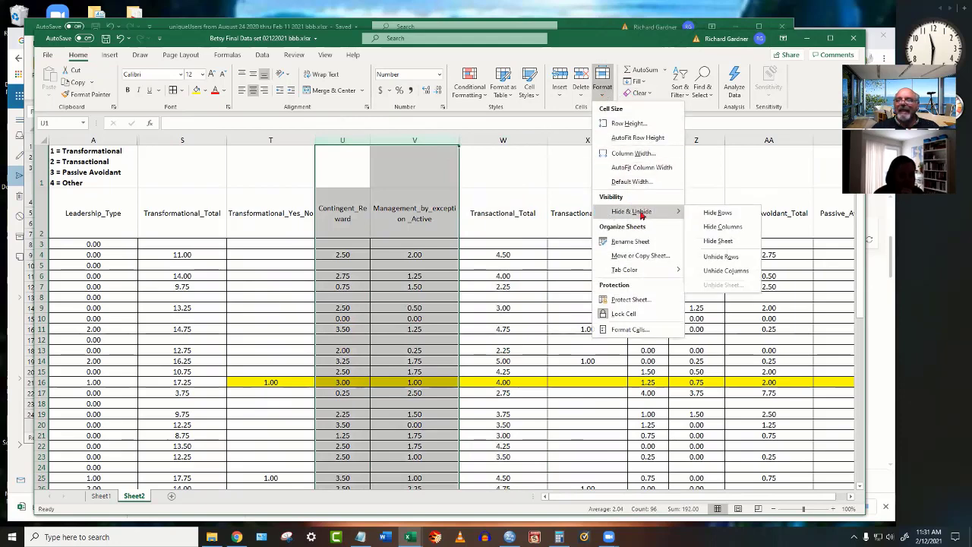
left_click(713, 228)
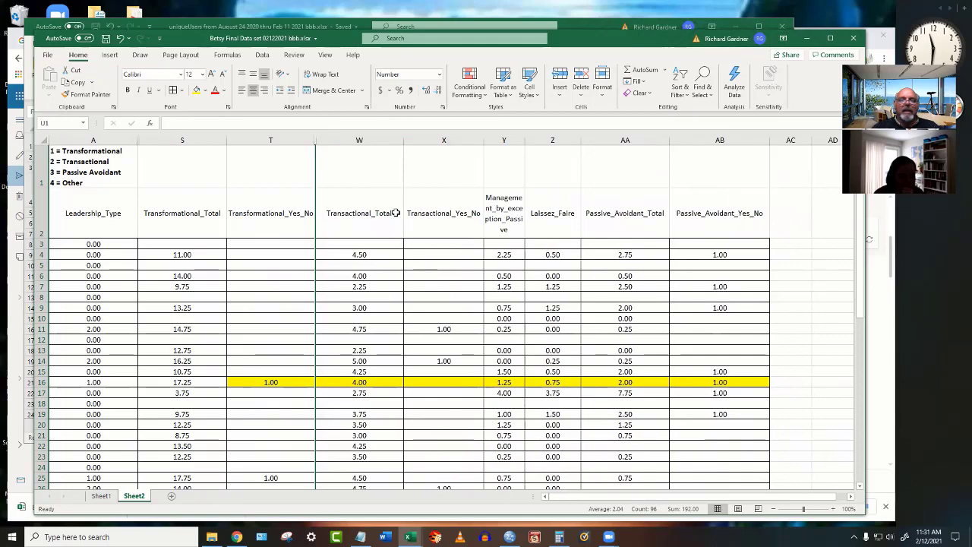
Hide the Management_by_exception_Passive and Laissez_Faire columns (Y and Z), and deselect them.
left_click(505, 140)
left_click_drag(504, 140, 559, 141)
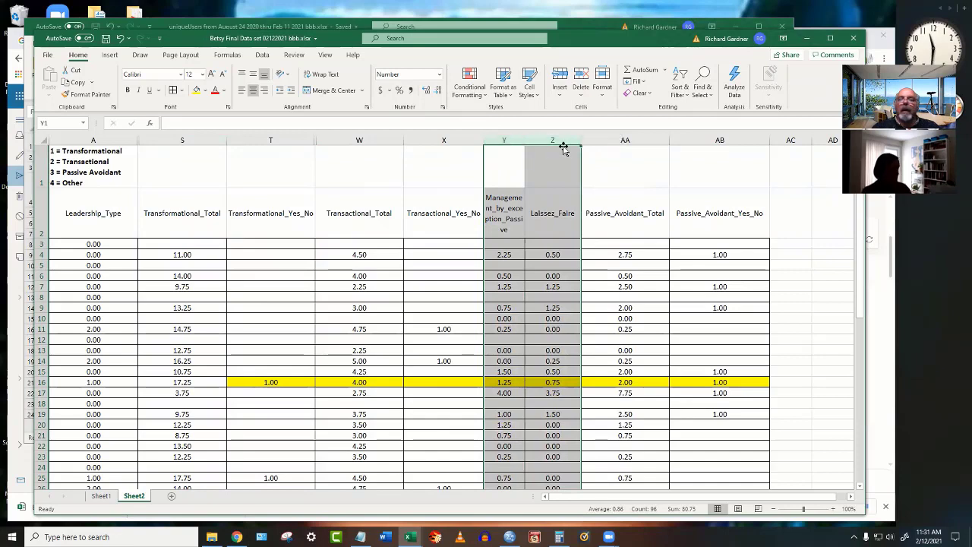
left_click(604, 89)
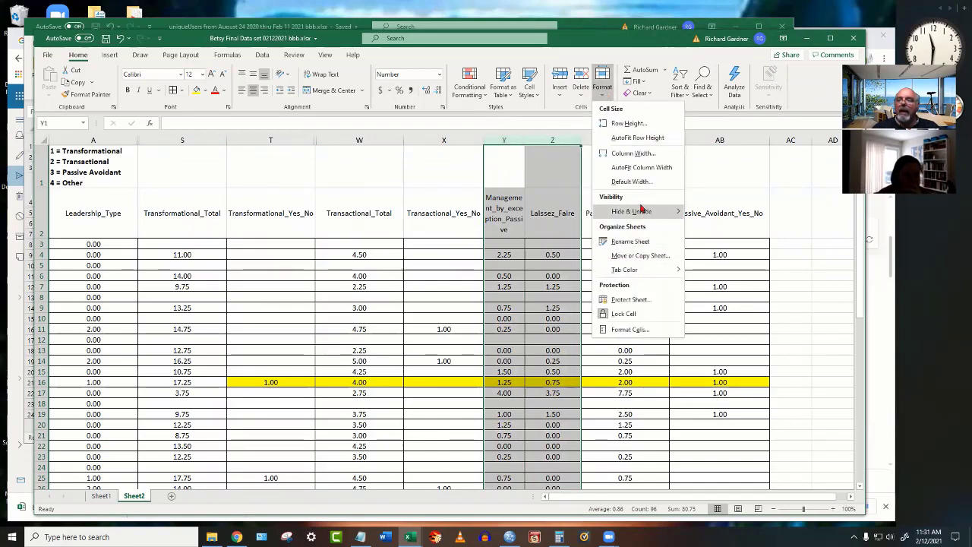
mouse_move(641, 210)
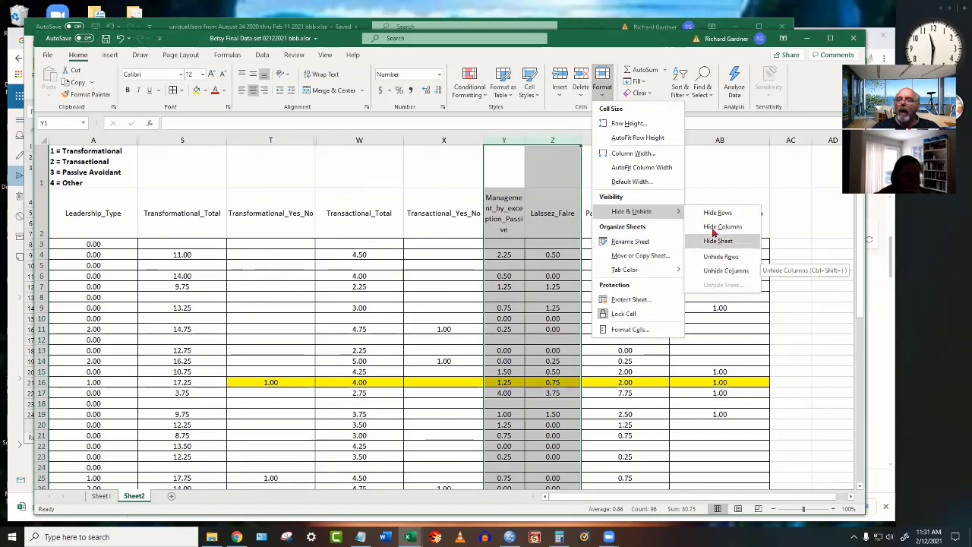
left_click(718, 227)
left_click(653, 329)
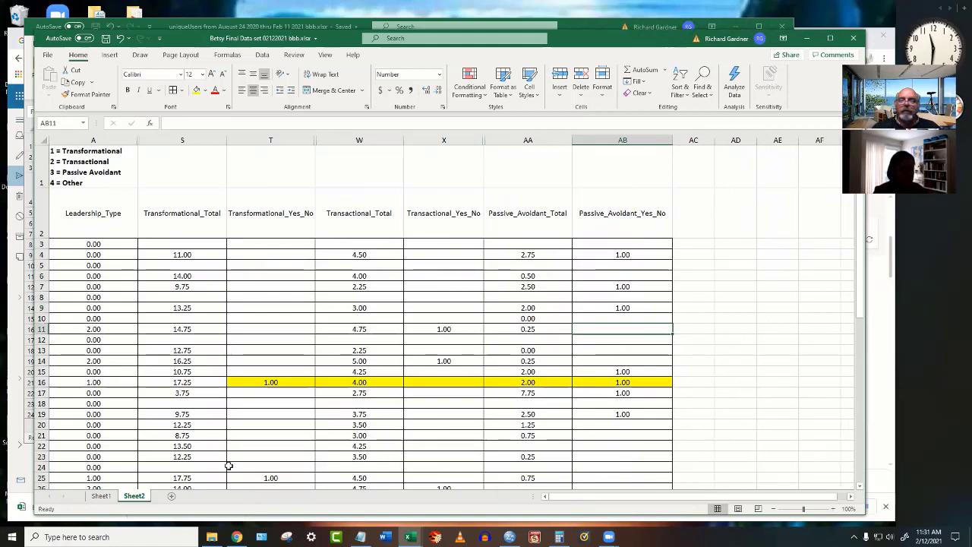
left_click(114, 244)
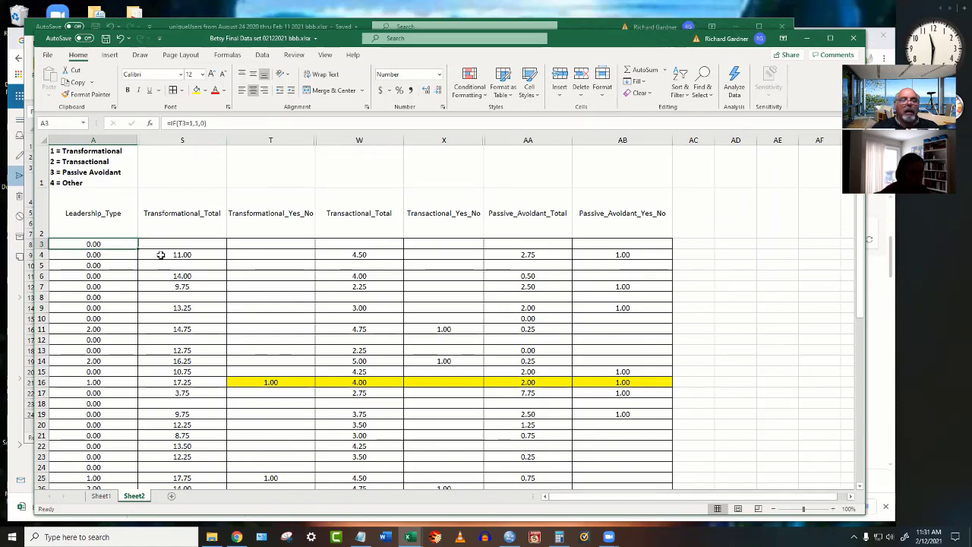
left_click(93, 263)
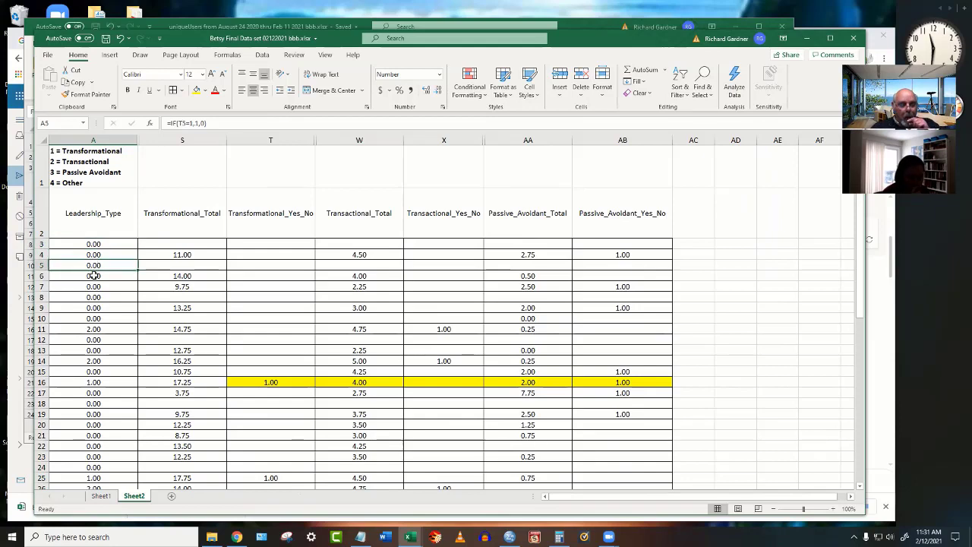
type("3")
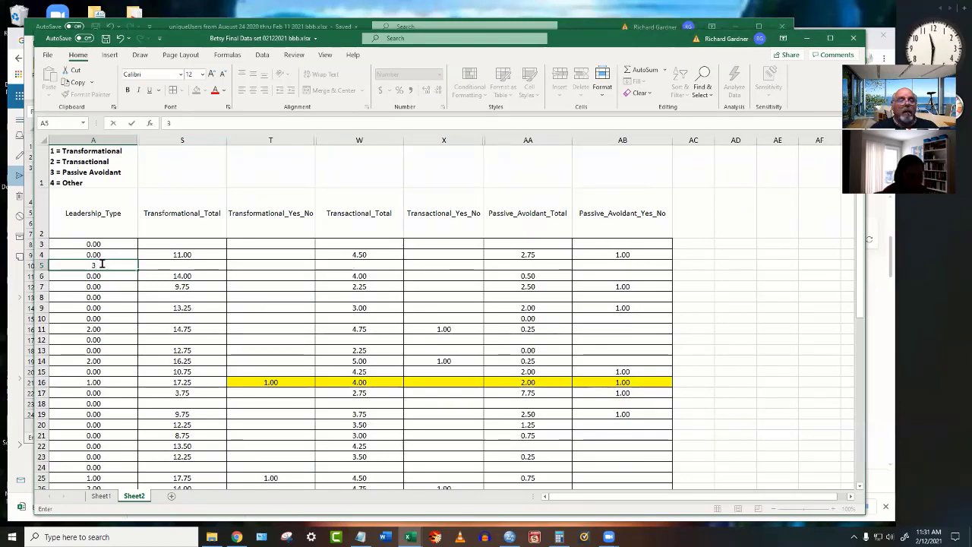
key("Return")
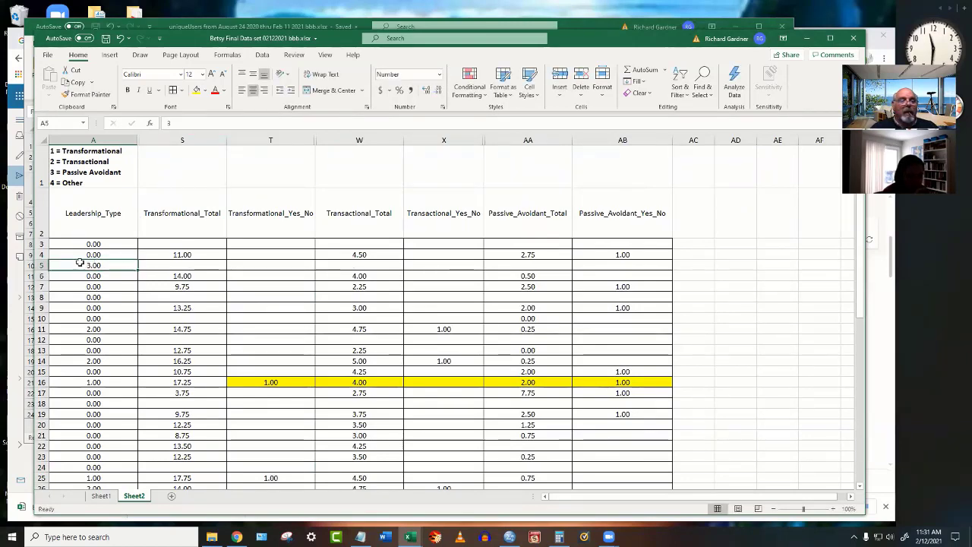
left_click(38, 265)
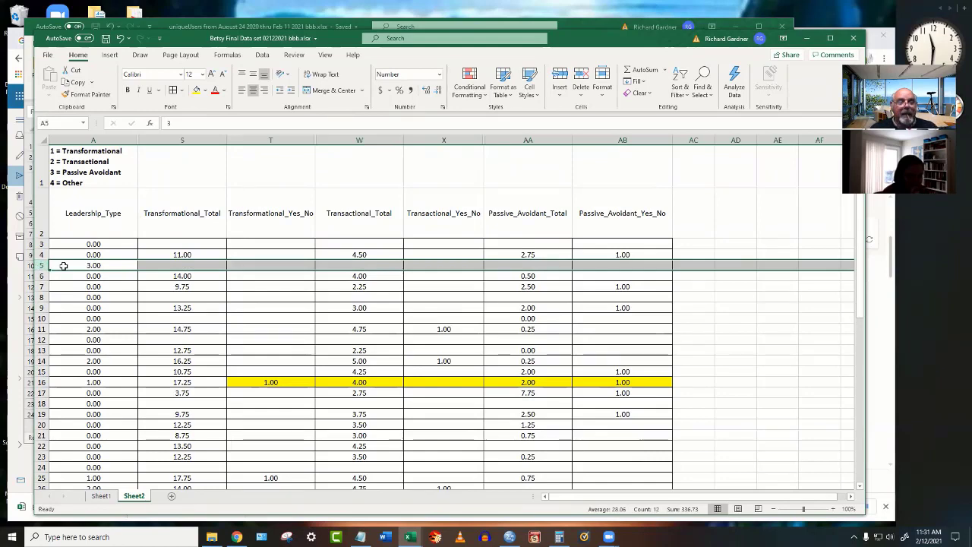
left_click(117, 267)
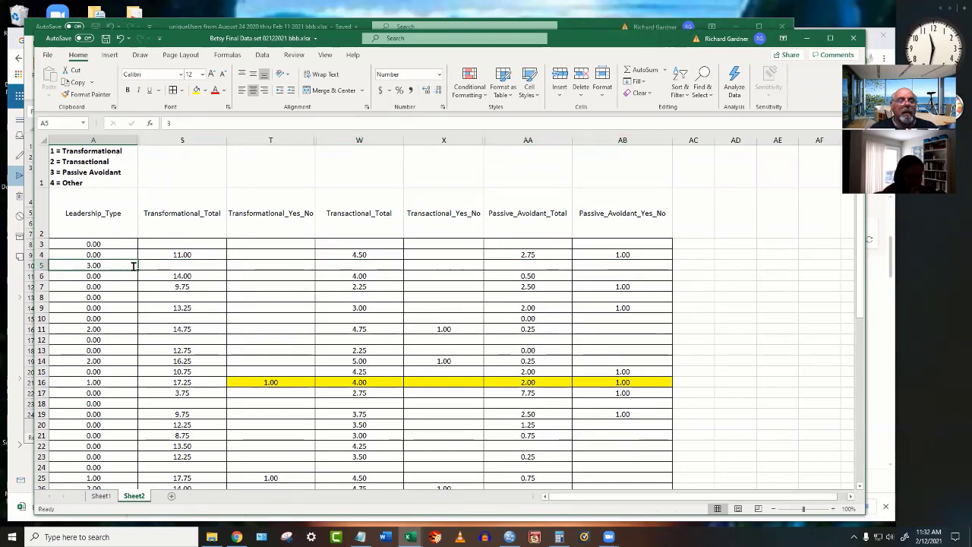
type("0")
Set Leadership_Type in row 4 to 3 for the passive avoidant style.
left_click(104, 255)
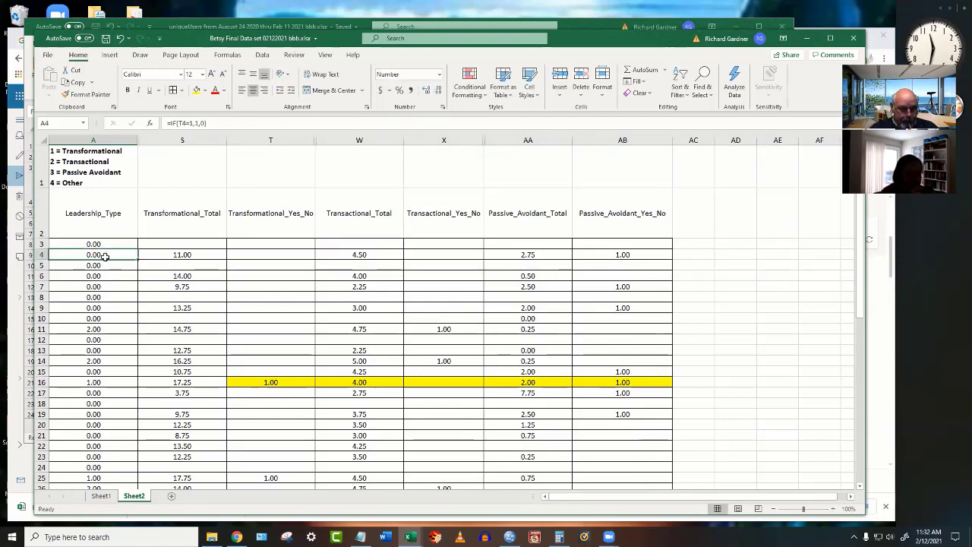
type("3")
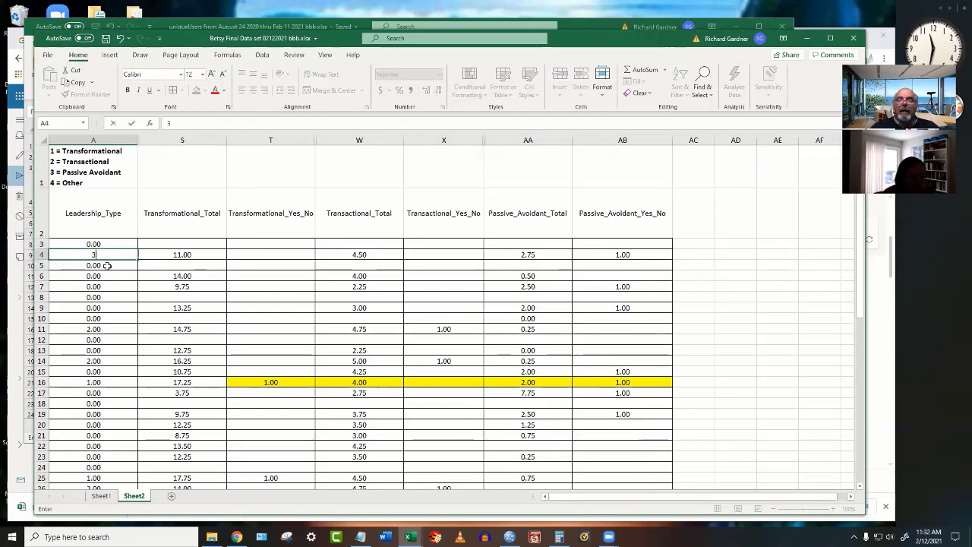
key("Return")
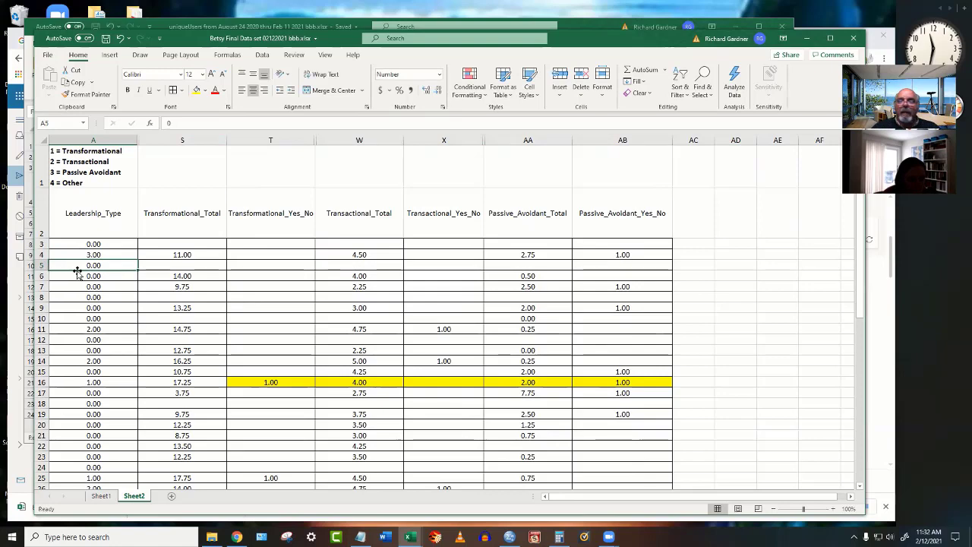
left_click(94, 276)
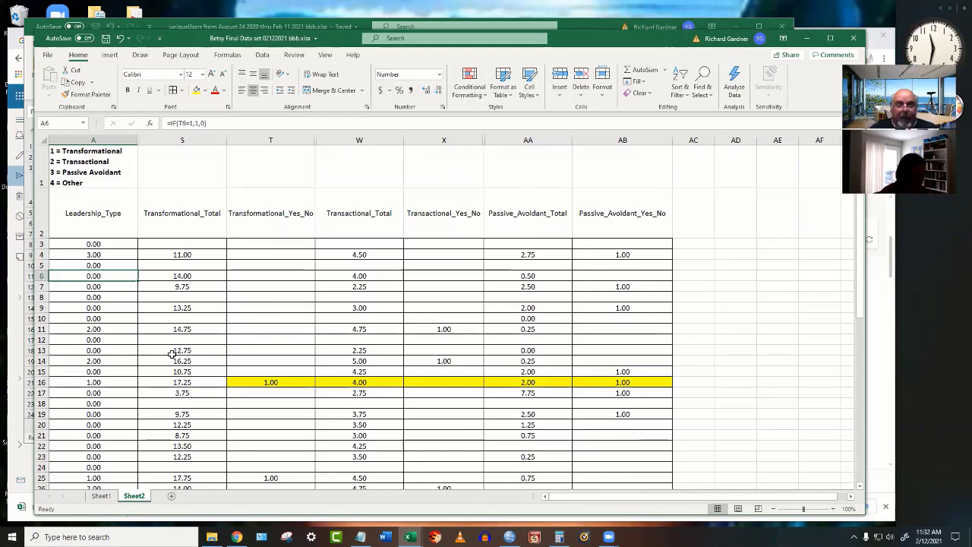
Set Leadership_Type to 1 in row 6 and to 3 in rows 7 and 9.
type("1")
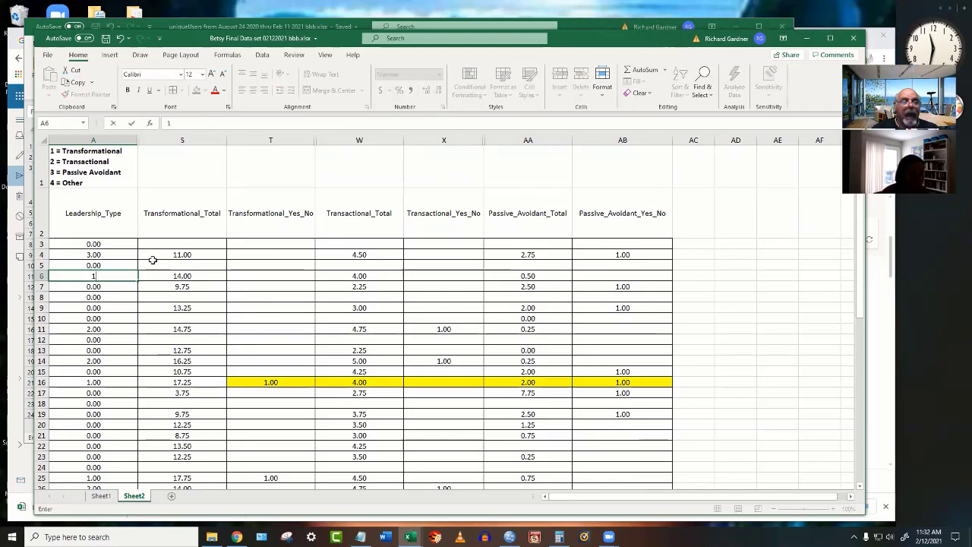
key("Return")
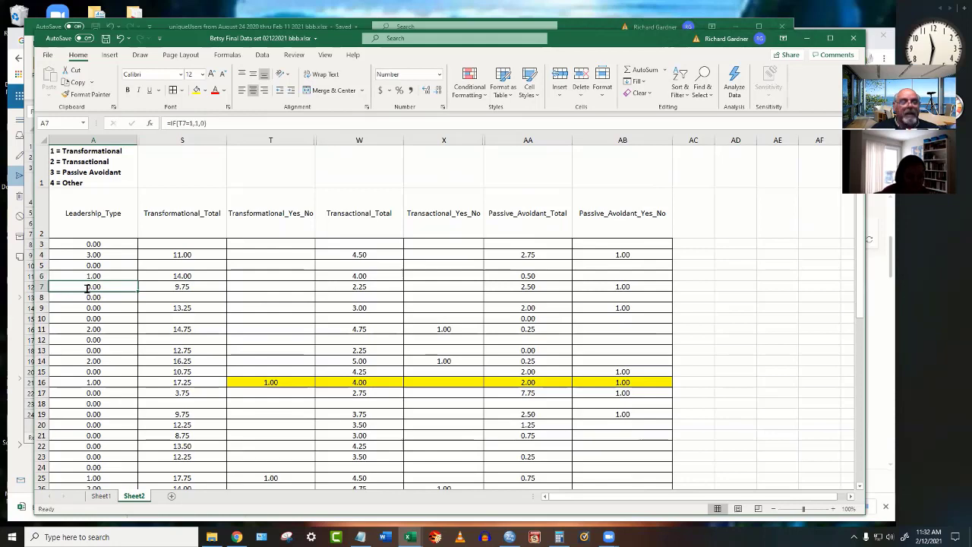
type("3")
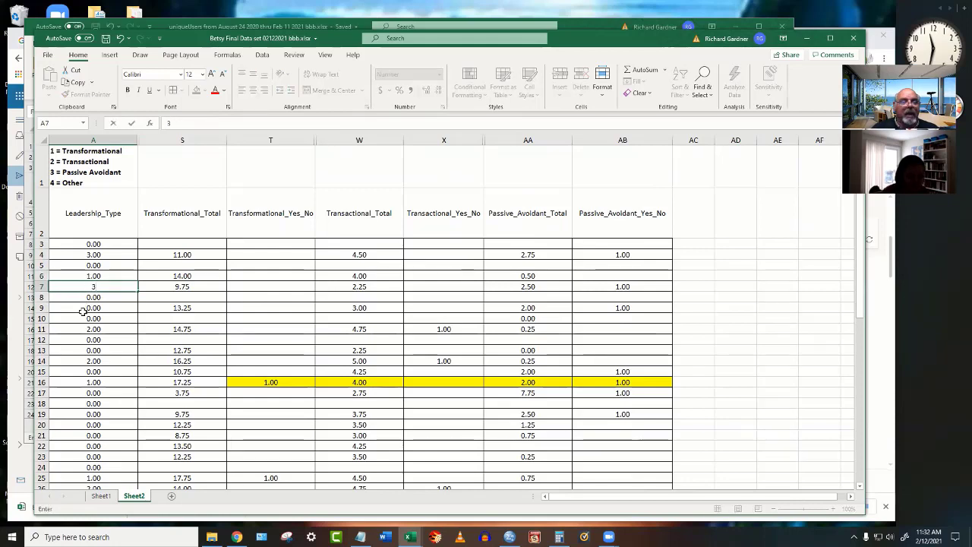
left_click(83, 310)
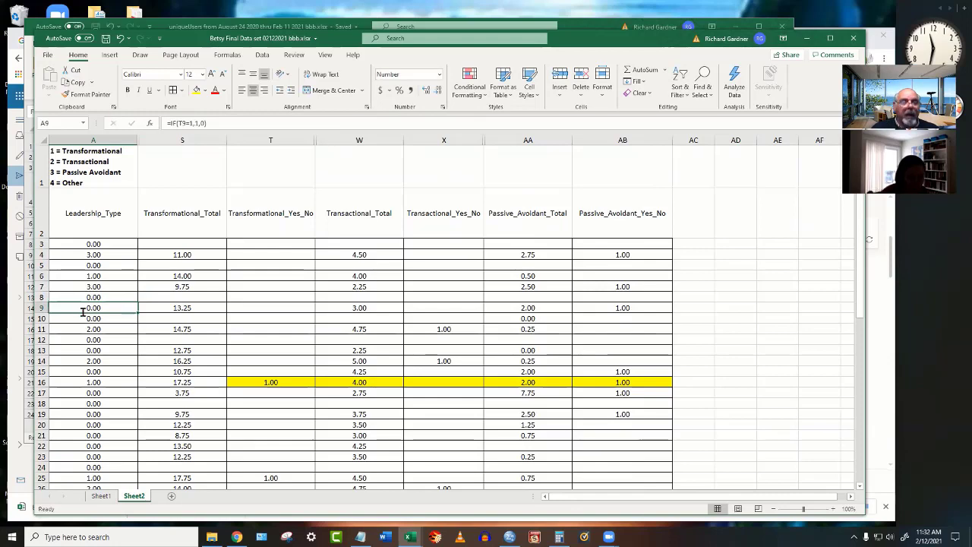
type("3")
left_click(96, 318)
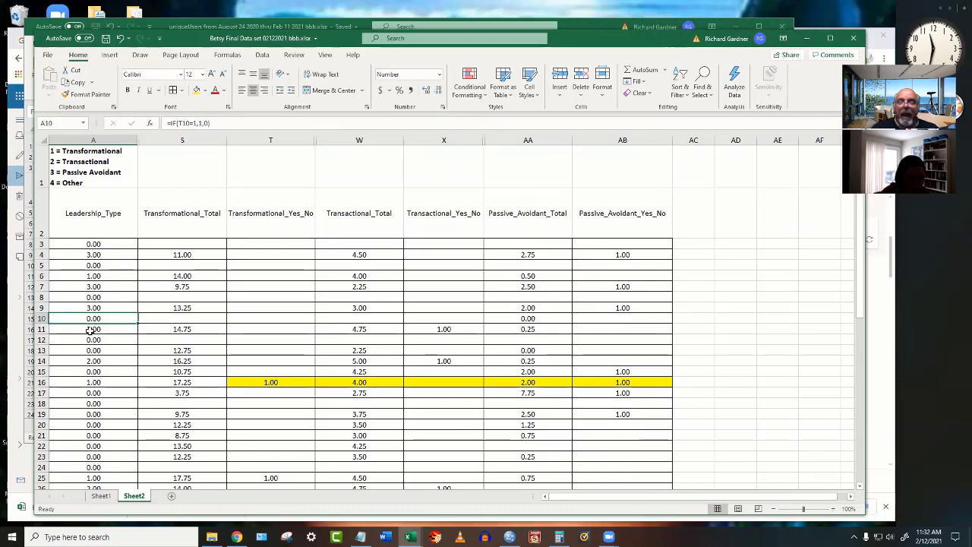
Enter Leadership_Type 2 in row 11 and 1 in row 13.
left_click(90, 329)
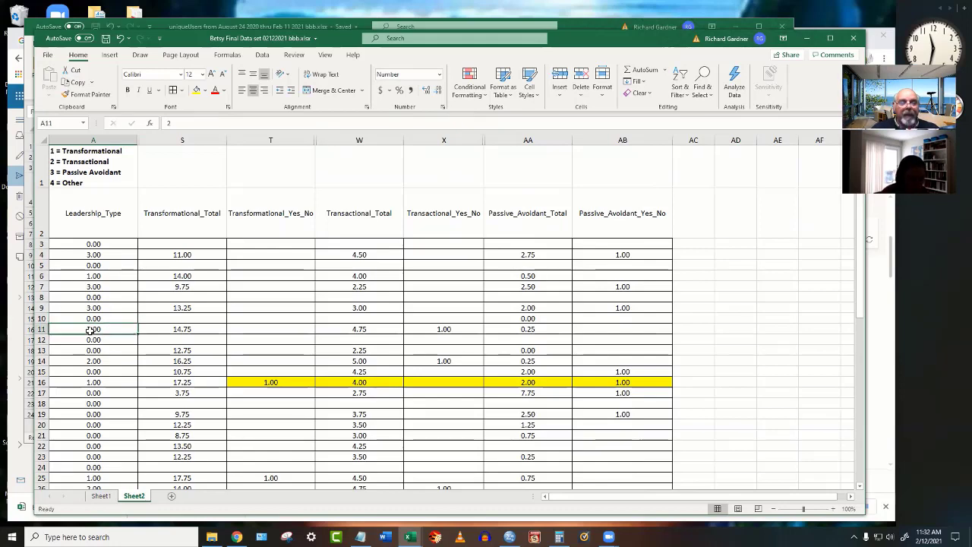
type("2")
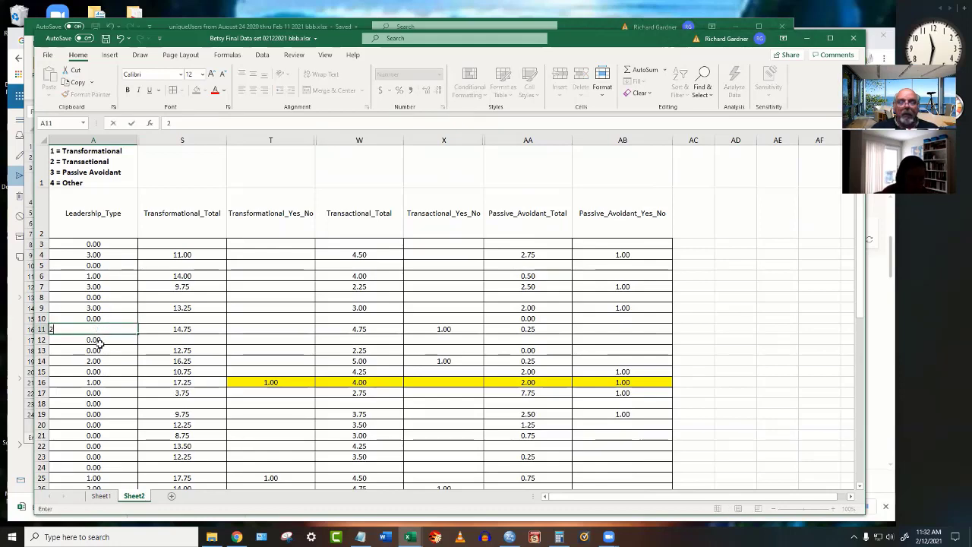
key("Return")
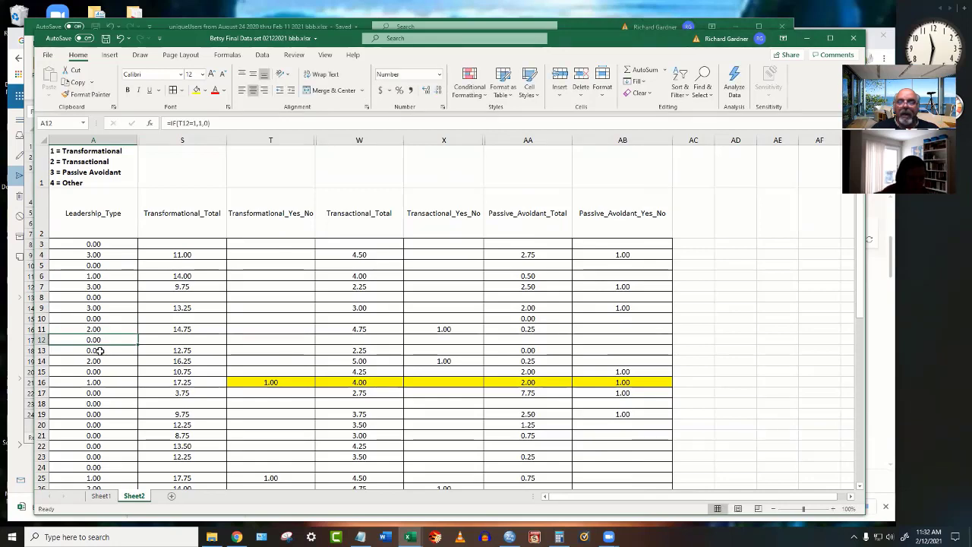
left_click(98, 350)
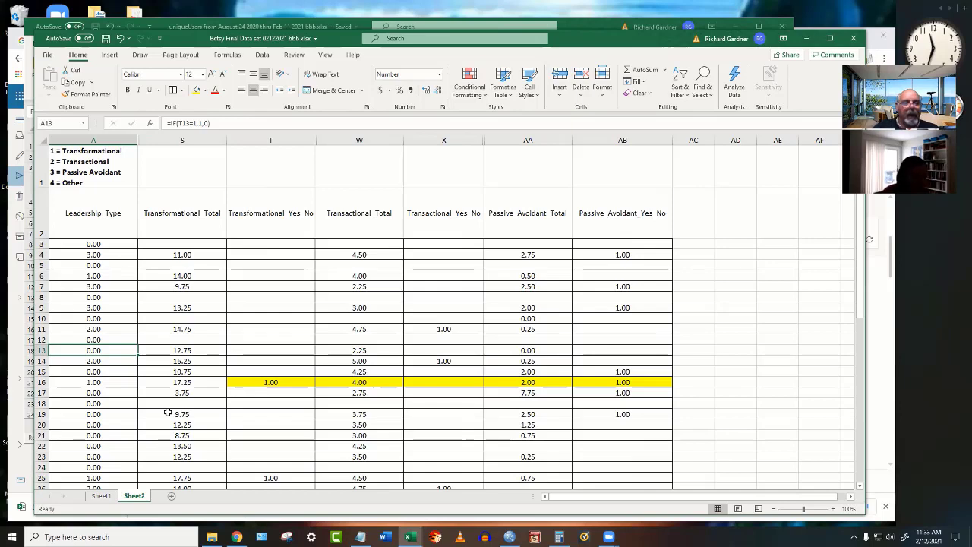
type("1")
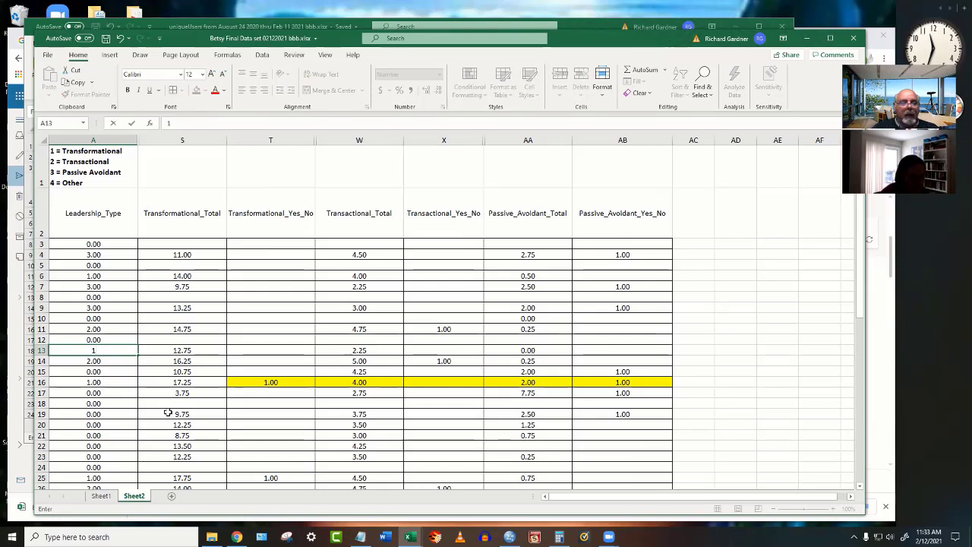
Enter Leadership_Type code 1 for row 13, 3 for row 15 and 1 for row 16.
key("Return")
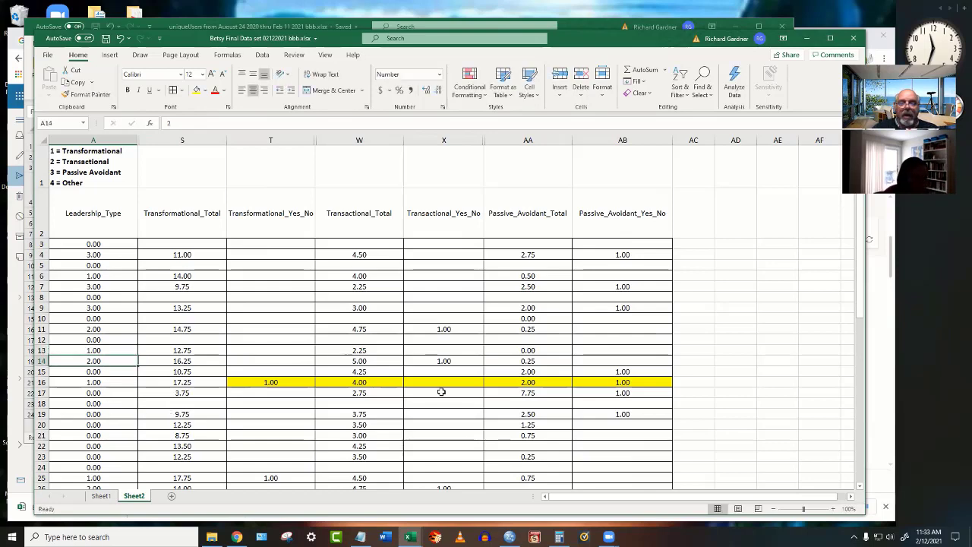
left_click(119, 380)
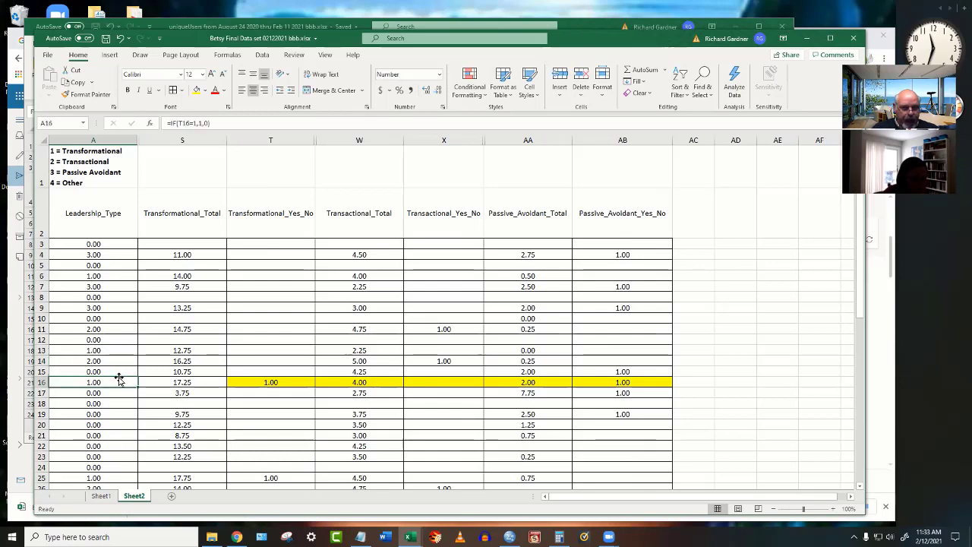
type("3")
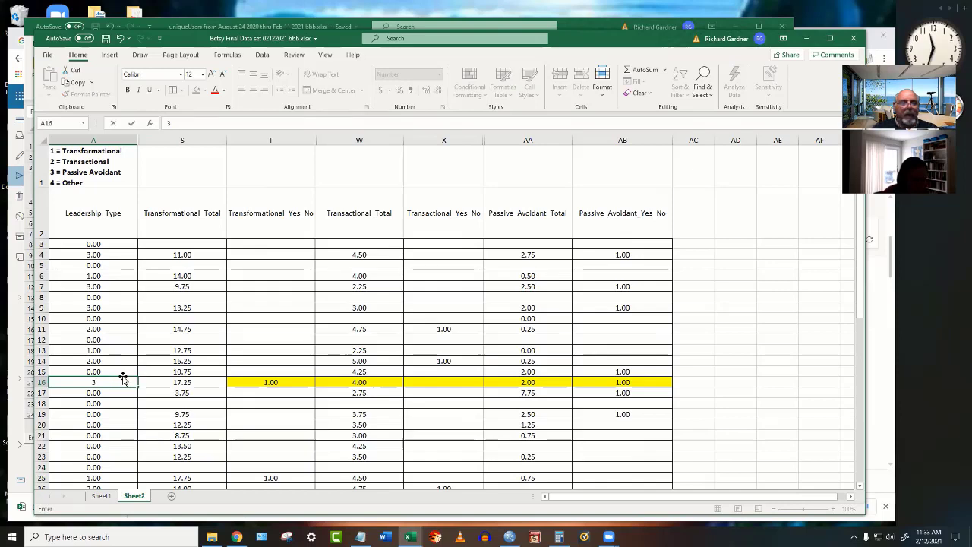
left_click(92, 370)
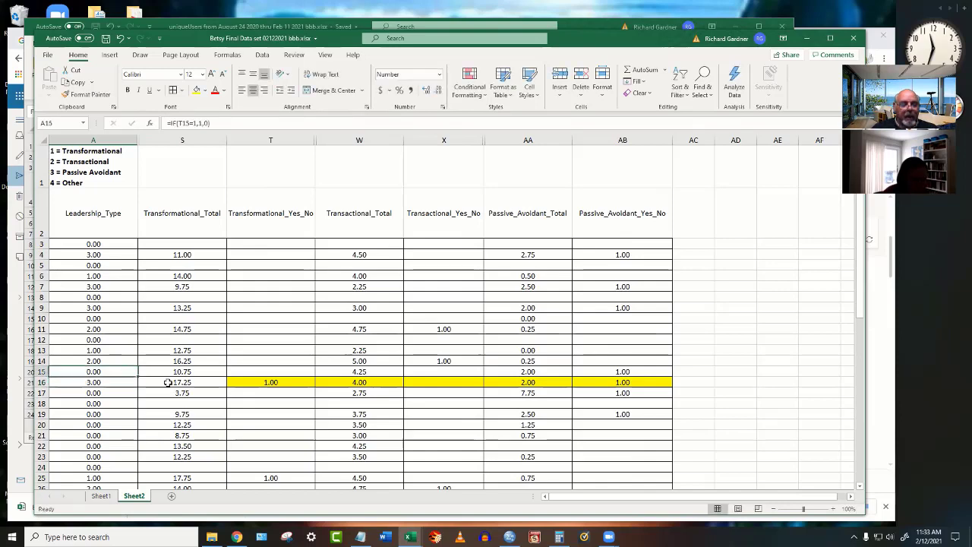
left_click(103, 383)
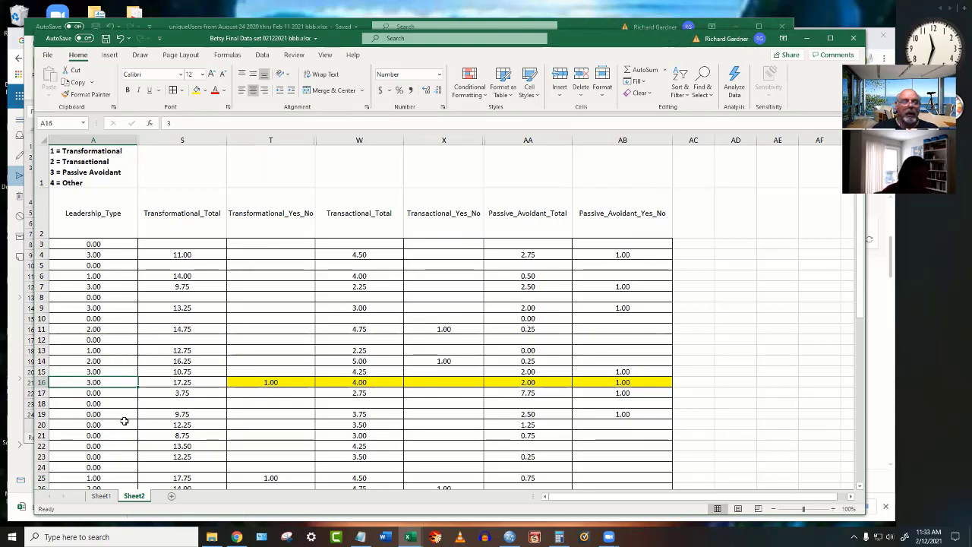
type("1")
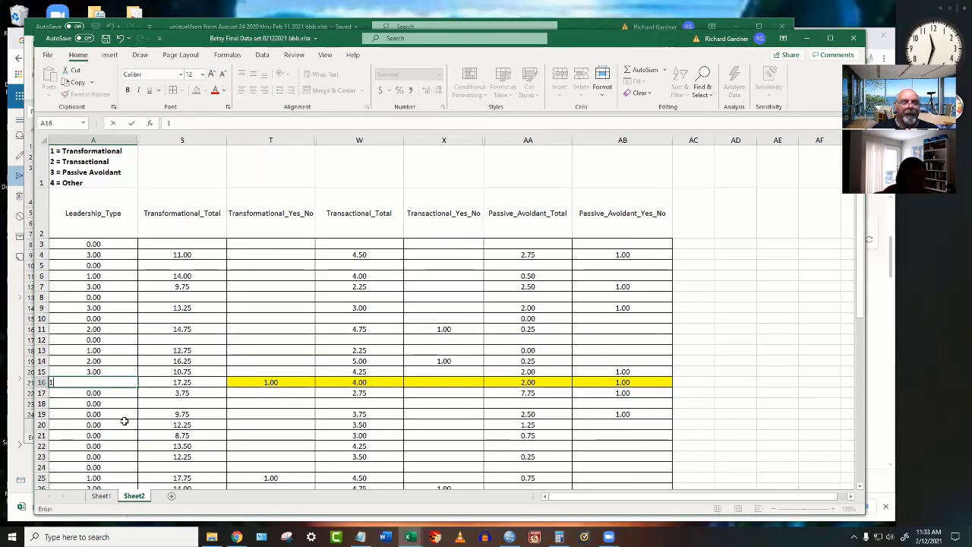
key("Return")
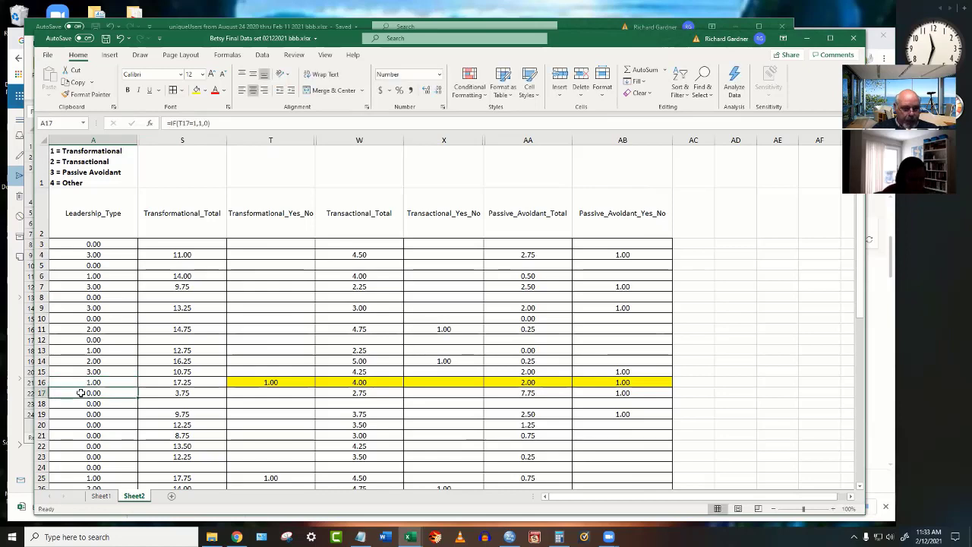
Set the Leadership_Type code to 3 for rows 17 and 19.
type("3")
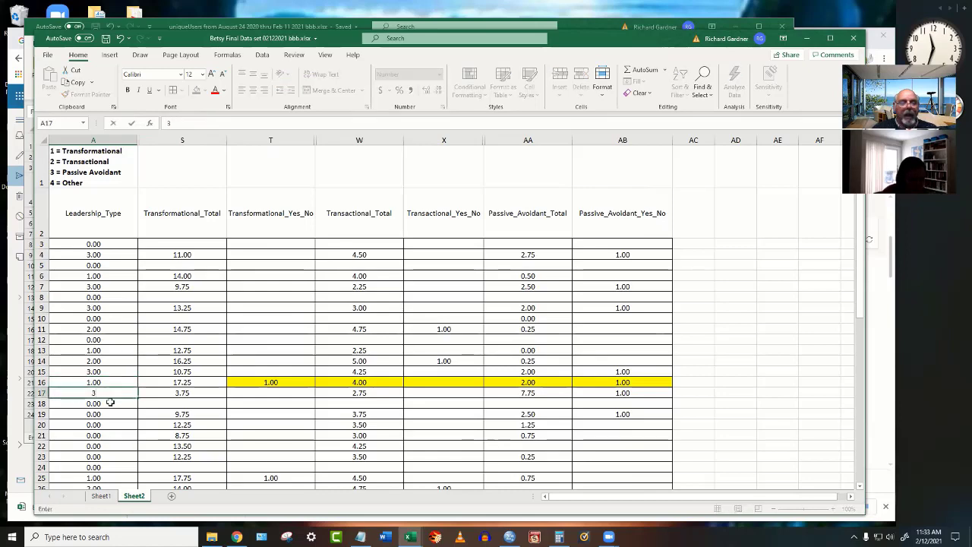
key("Return")
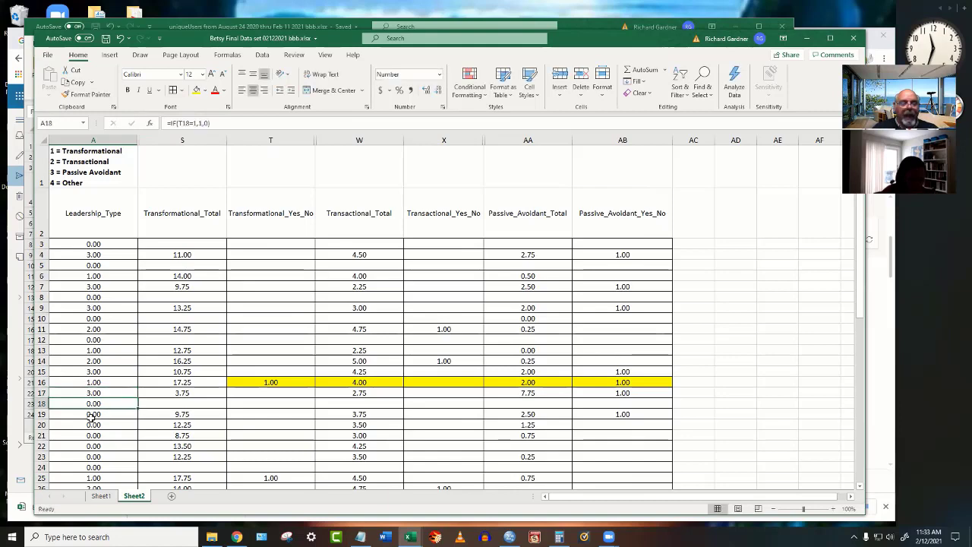
left_click(92, 416)
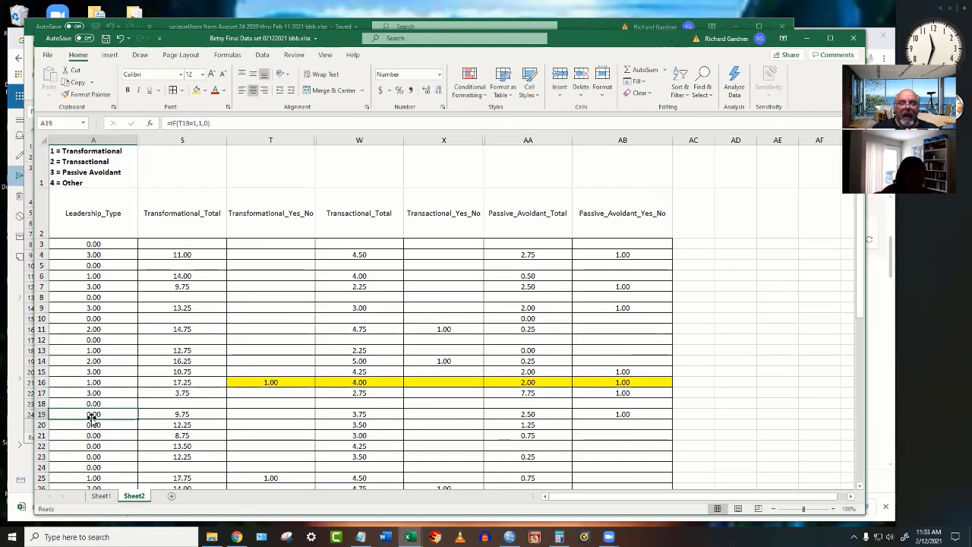
type("3")
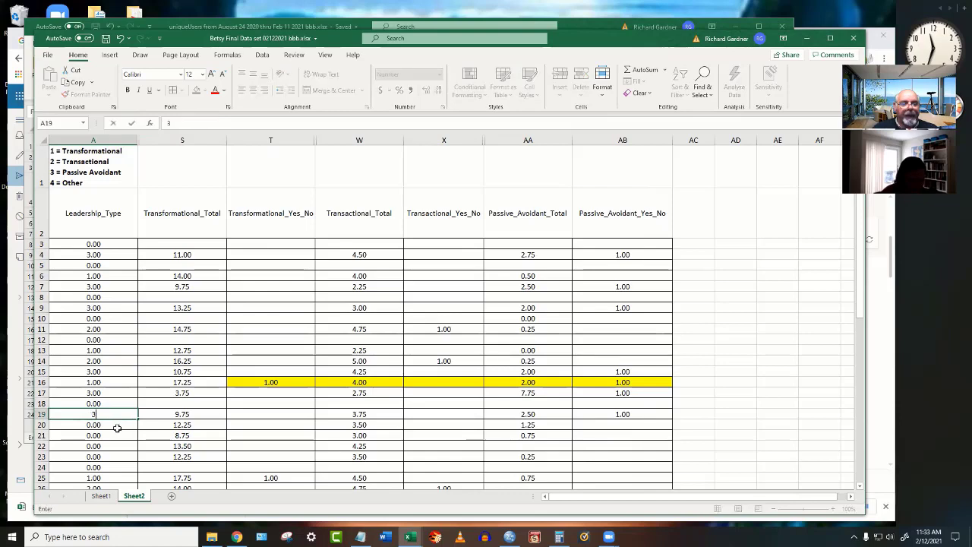
left_click(104, 427)
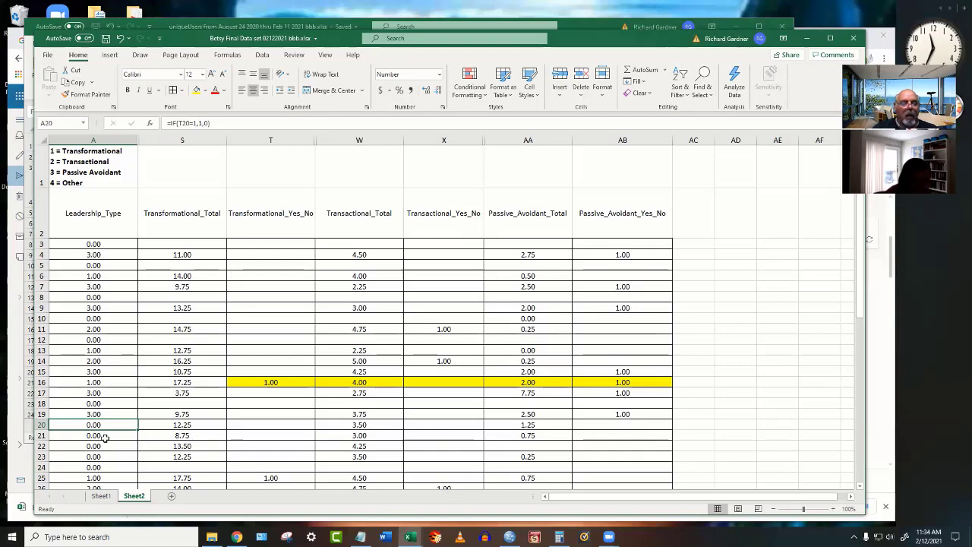
Highlight rows 20 and 21 to compare their scores, and set their Leadership_Type codes to 3 and 4 respectively.
left_click(34, 424)
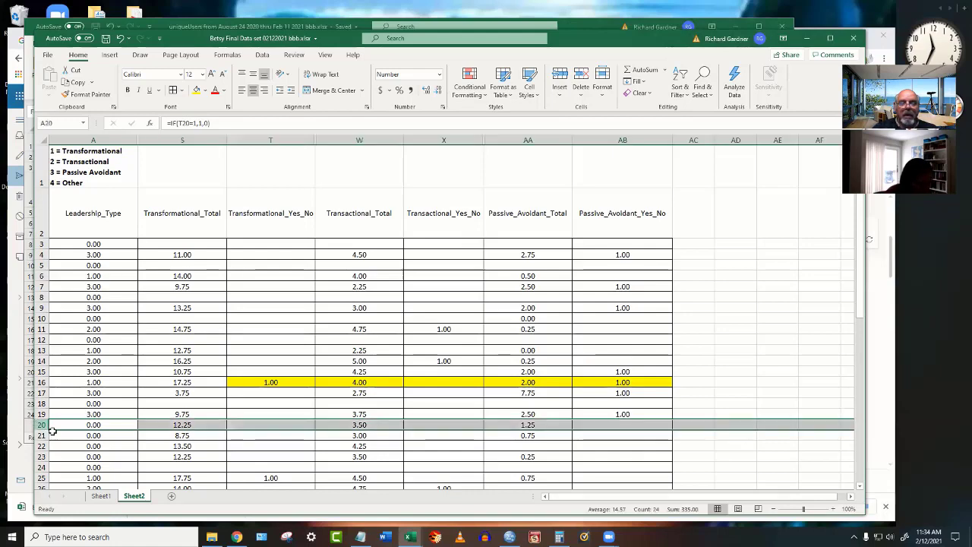
left_click(100, 425)
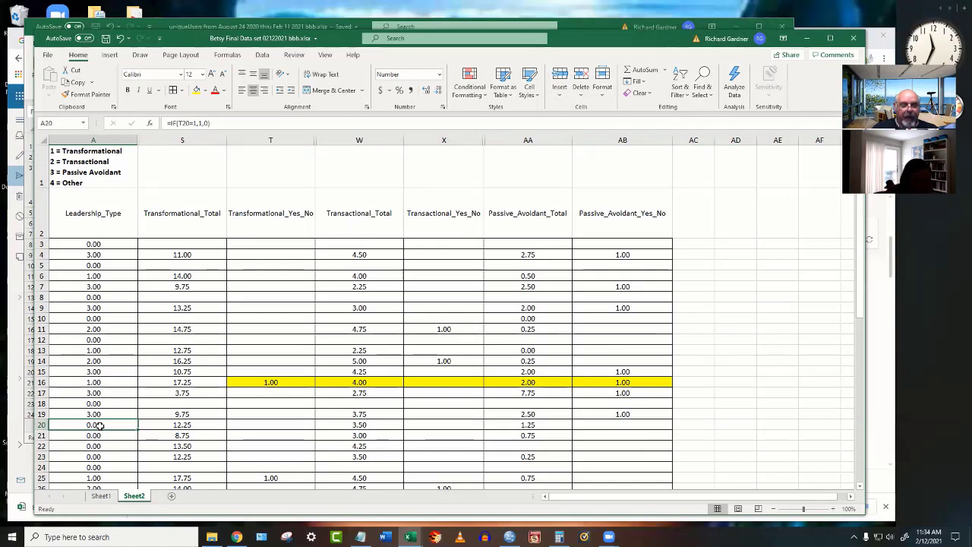
type("3")
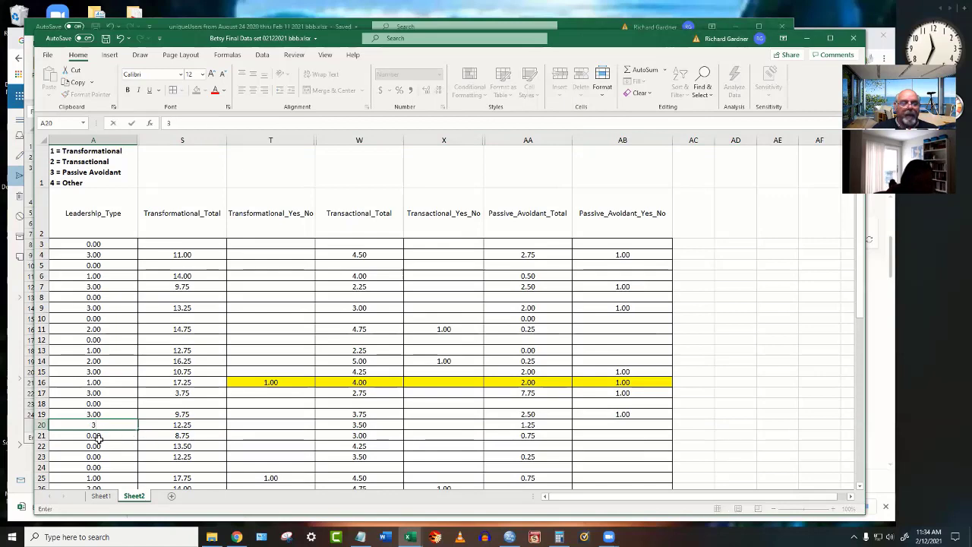
left_click(42, 435)
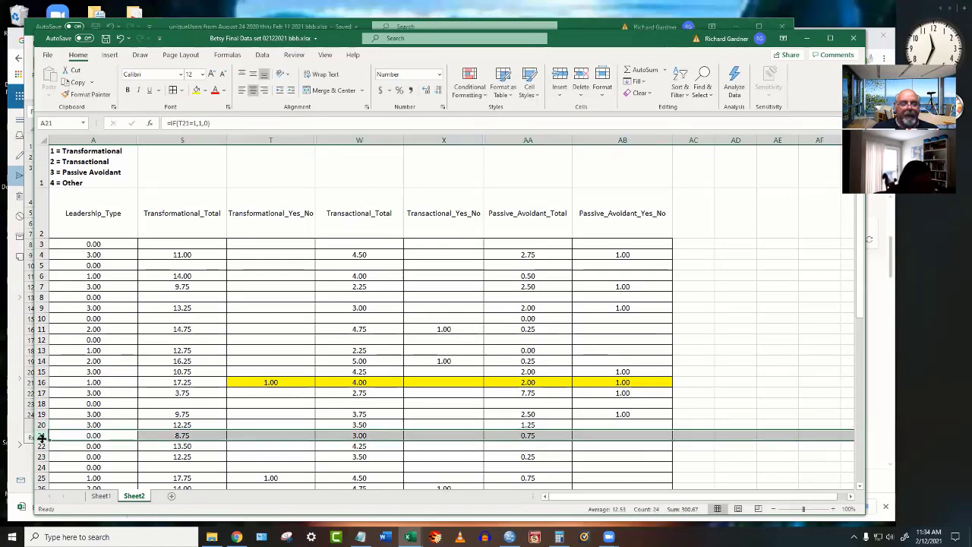
left_click(104, 435)
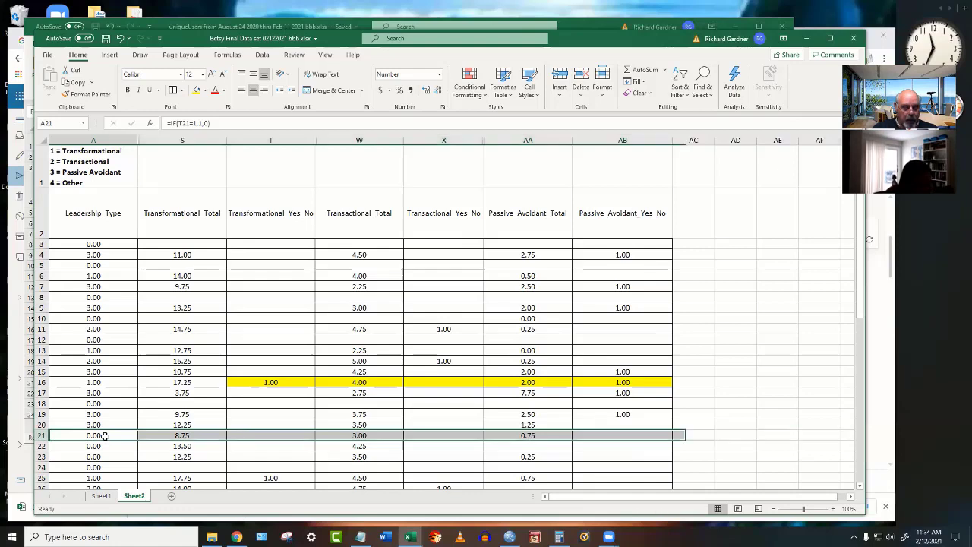
type("4")
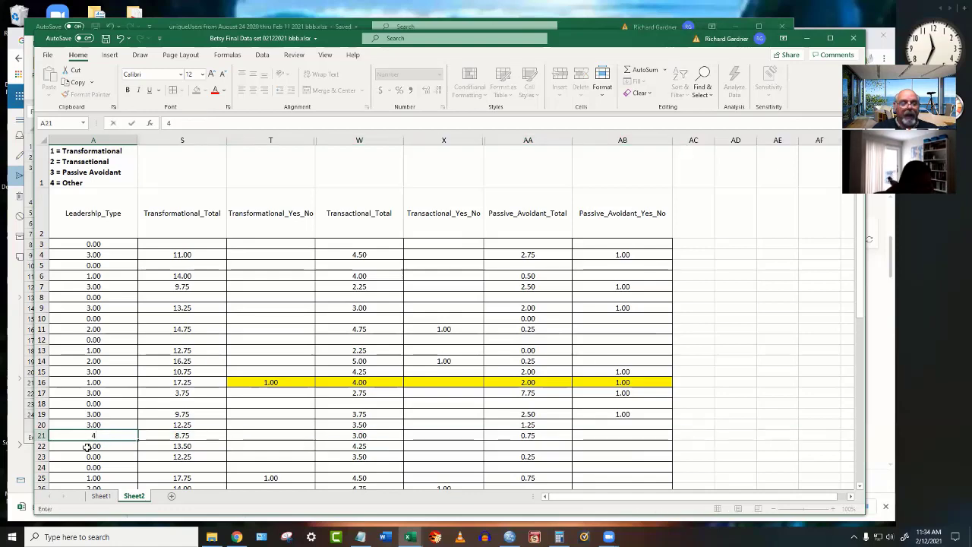
key("Return")
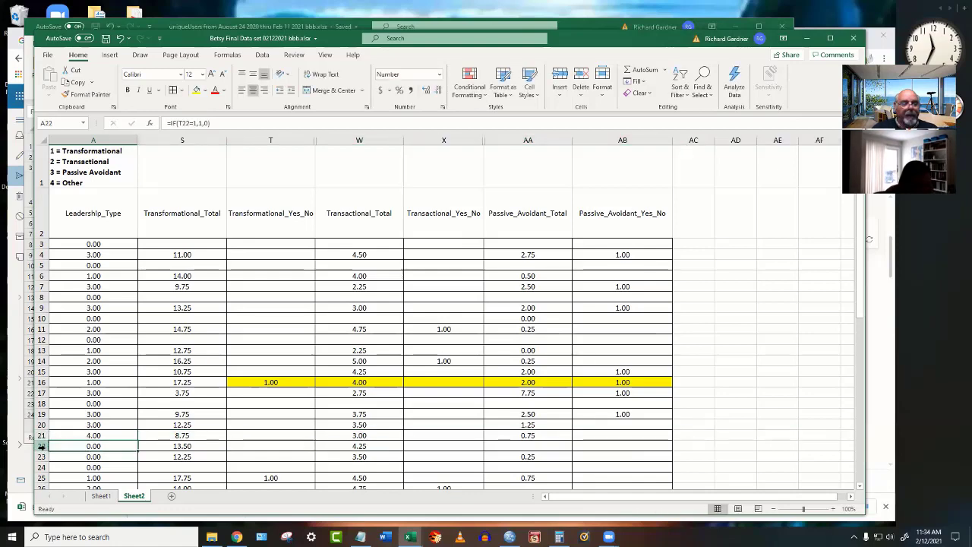
Enter Leadership_Type code 2 for row 22 and code 4 for row 23.
left_click(41, 446)
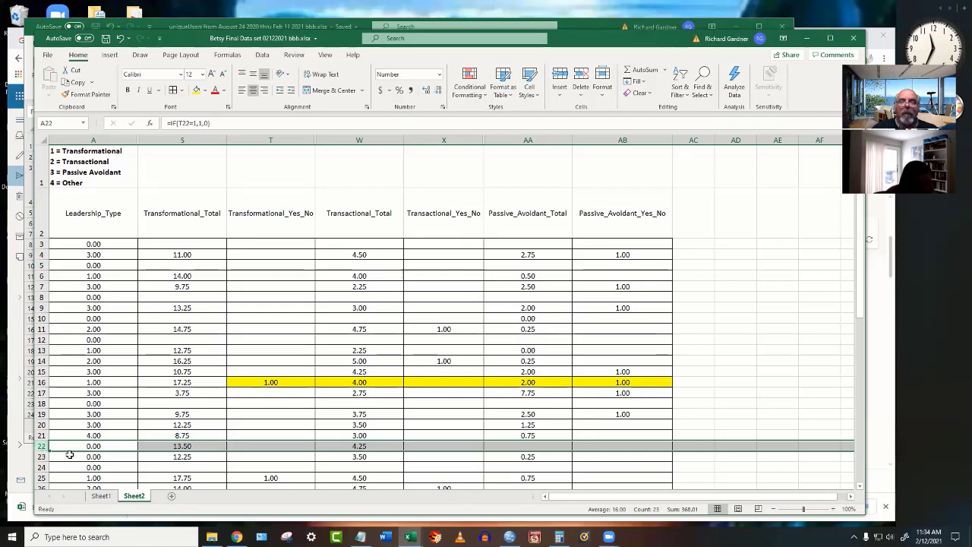
type("2")
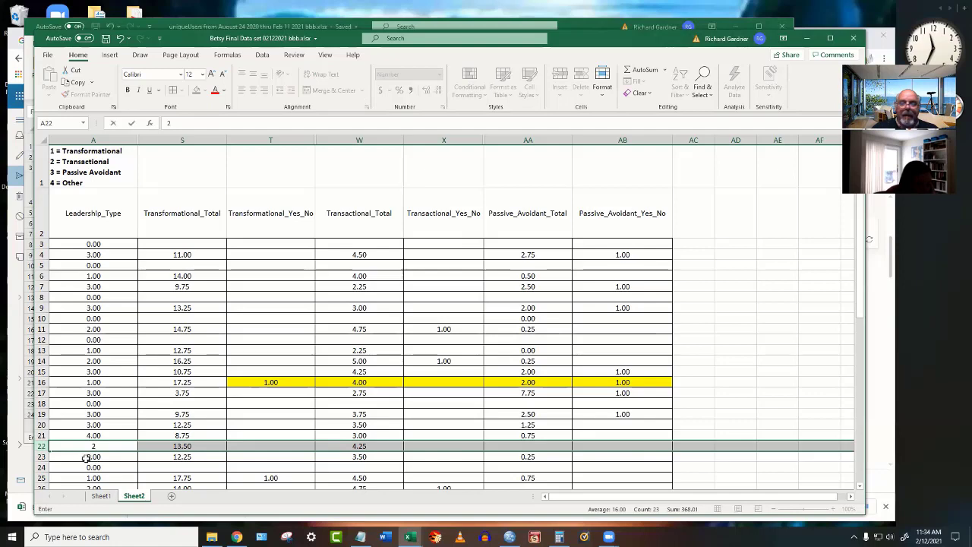
key("Return")
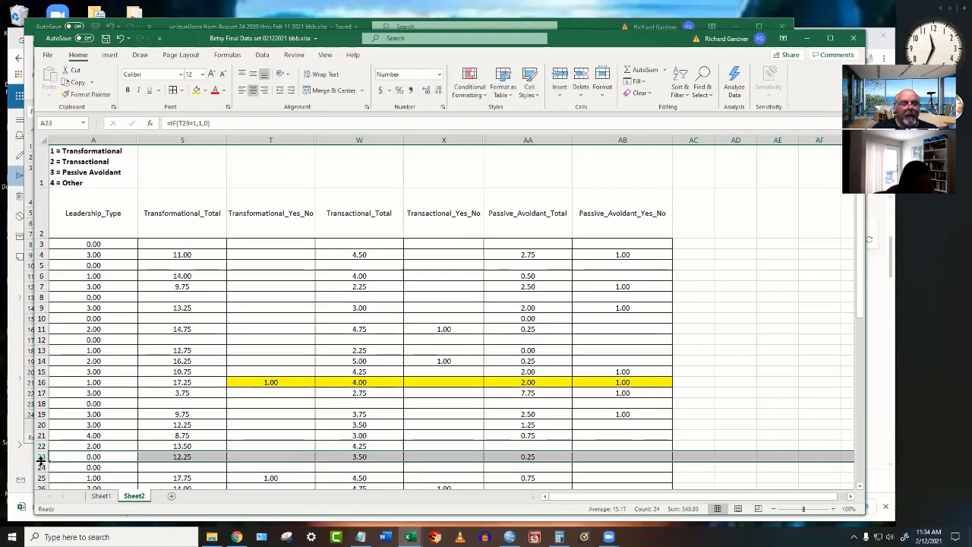
scroll(41, 459, "down", 3)
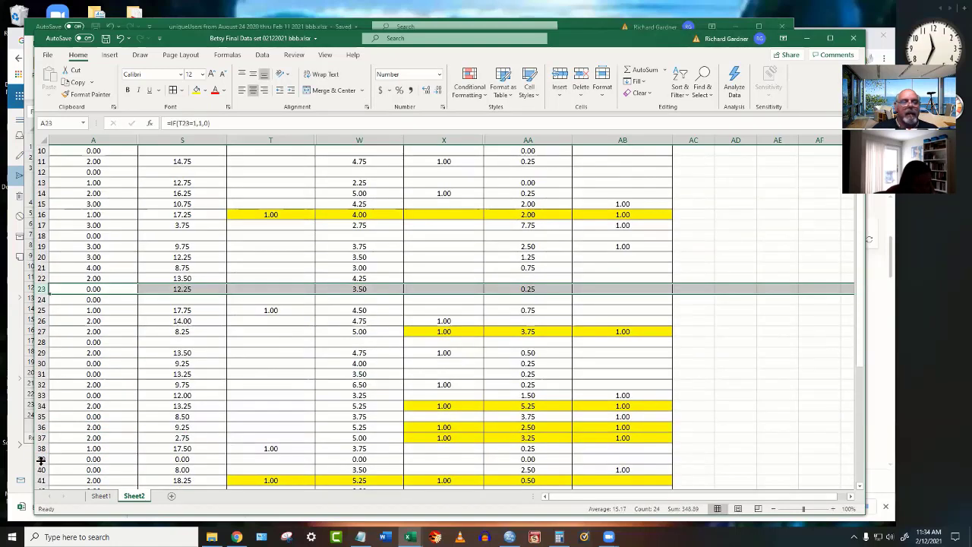
left_click(103, 291)
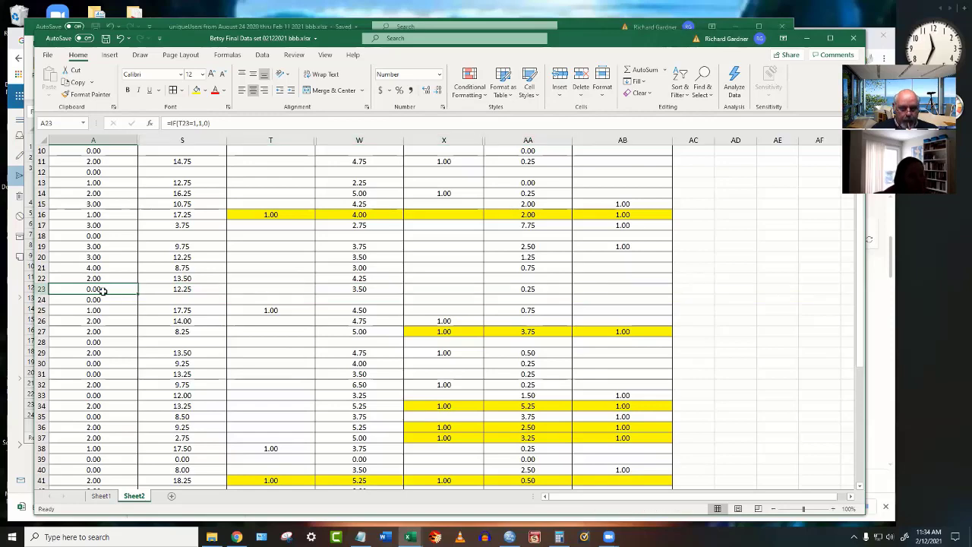
type("4")
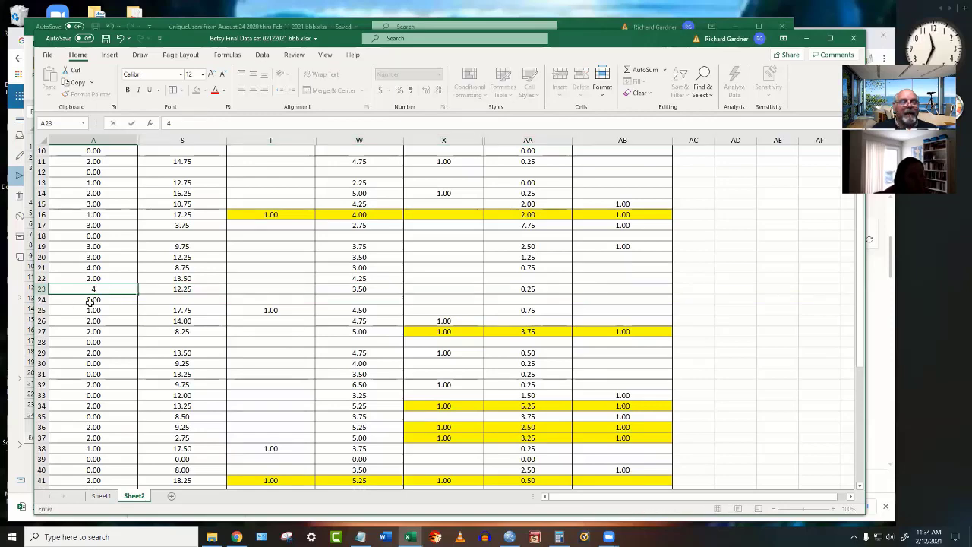
key("Return")
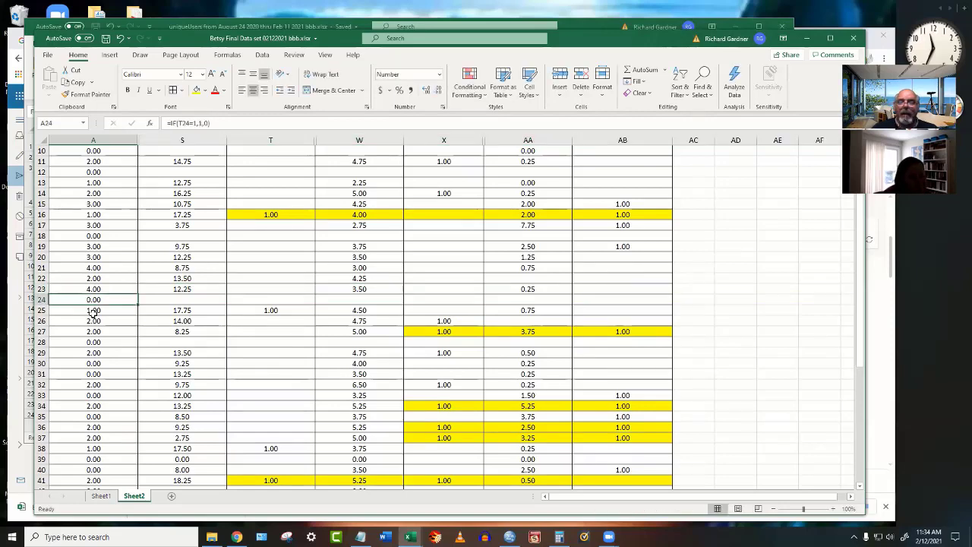
Check the codes in rows 25 and 26, and set the Leadership_Type of row 27 to 3.
left_click(92, 312)
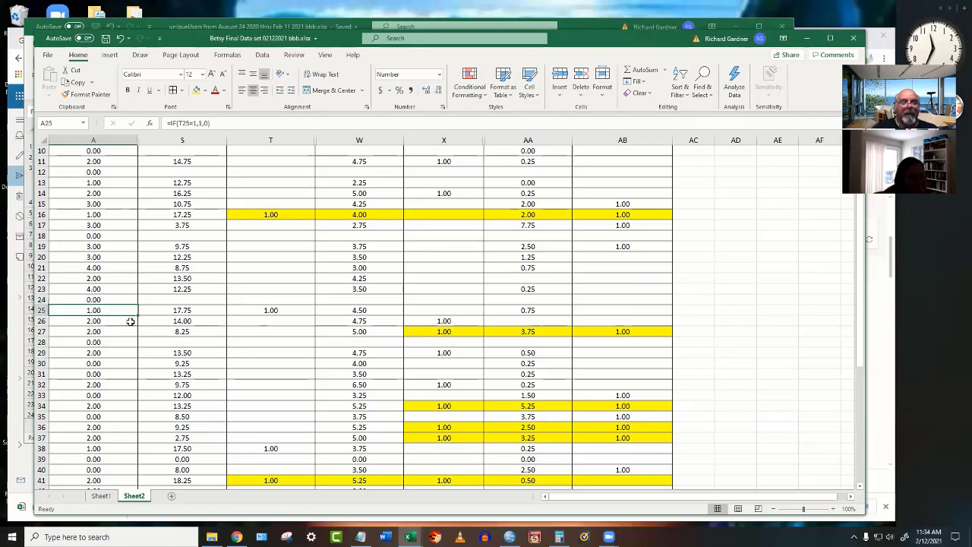
left_click(80, 321)
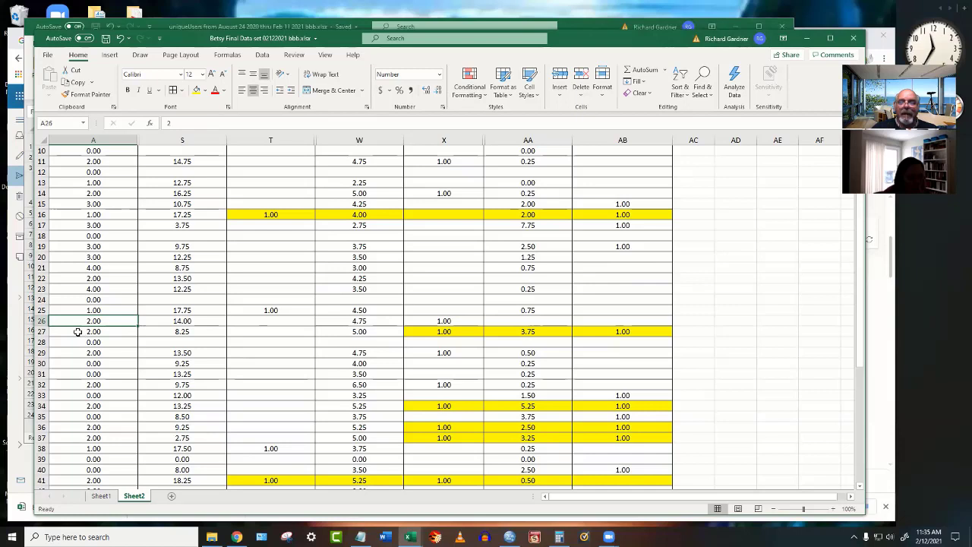
left_click(78, 334)
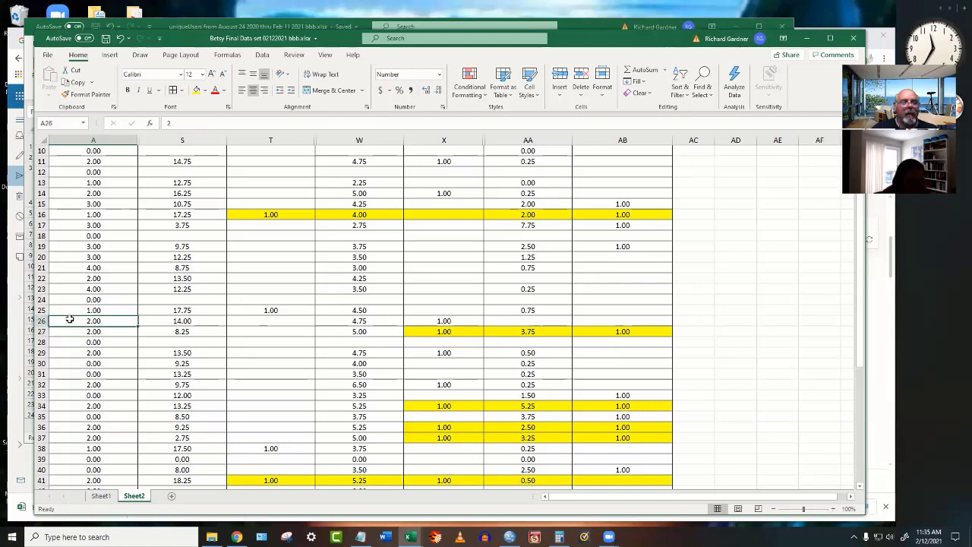
left_click(42, 331)
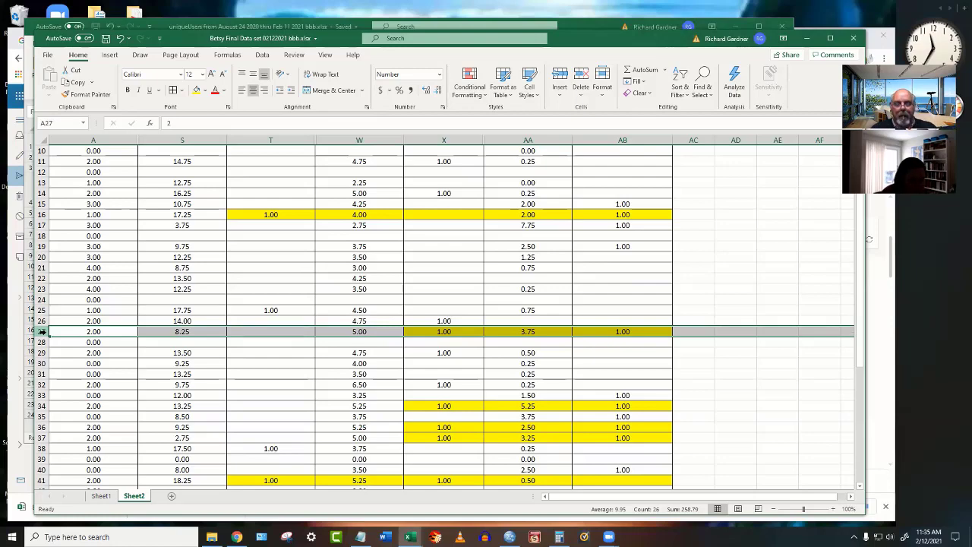
left_click(98, 330)
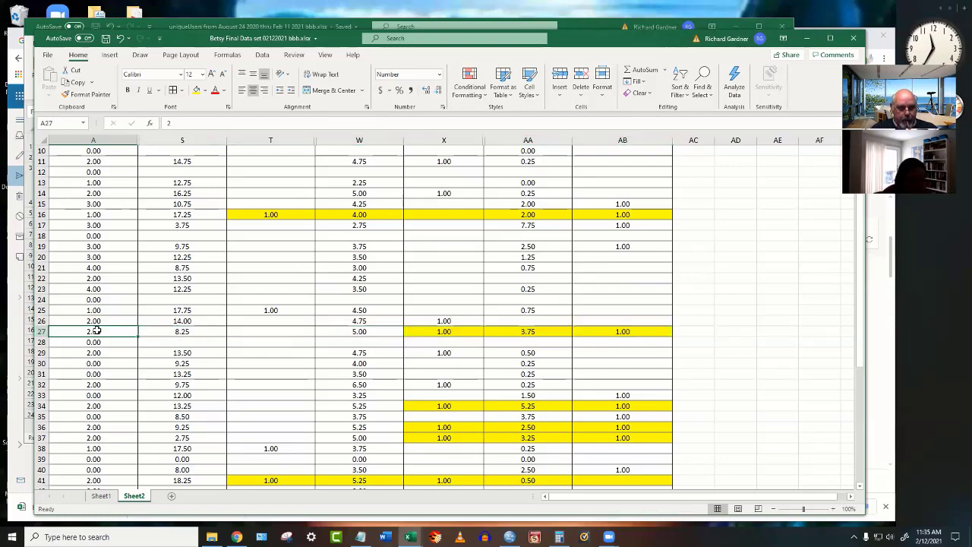
type("3")
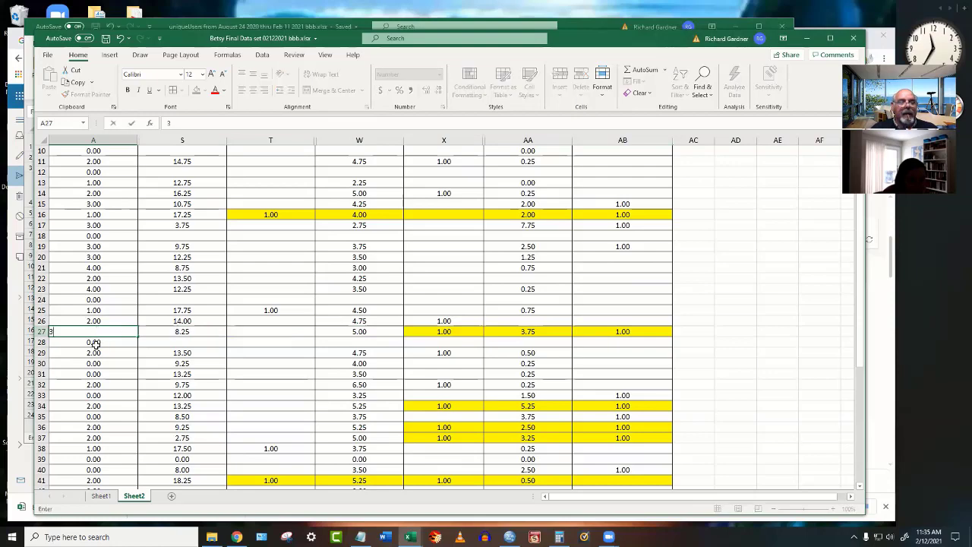
left_click(95, 343)
Review the scores in row 29 and set the Leadership_Type code of row 30 to 2.
left_click(96, 353)
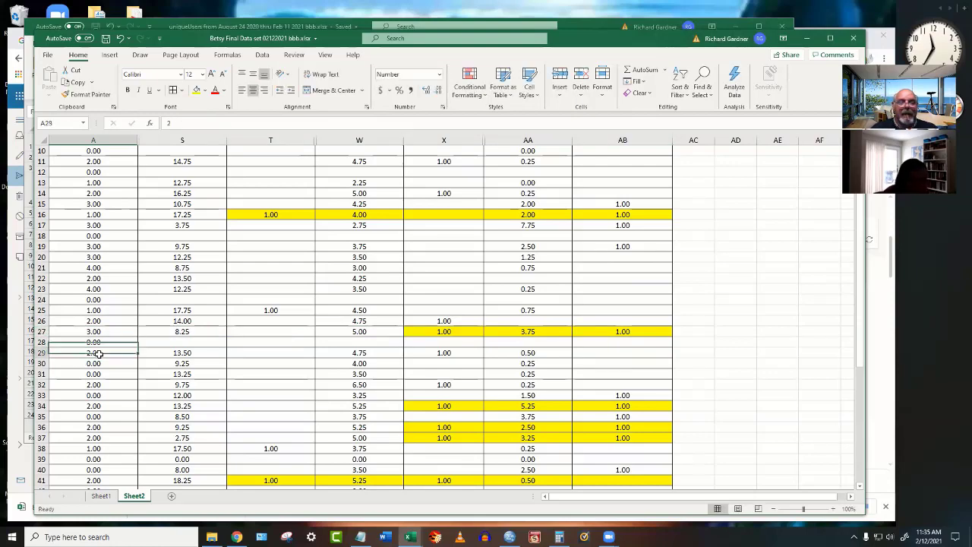
left_click(41, 353)
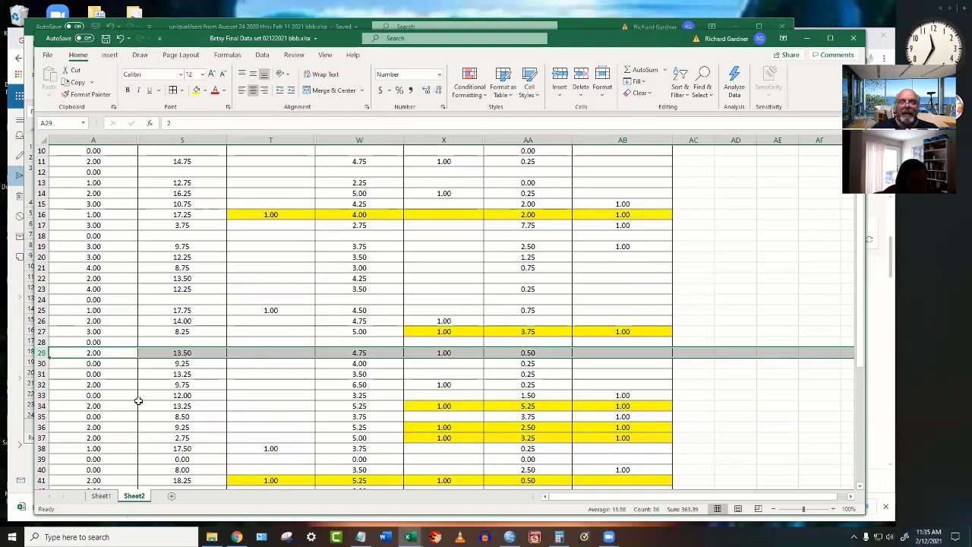
left_click(107, 363)
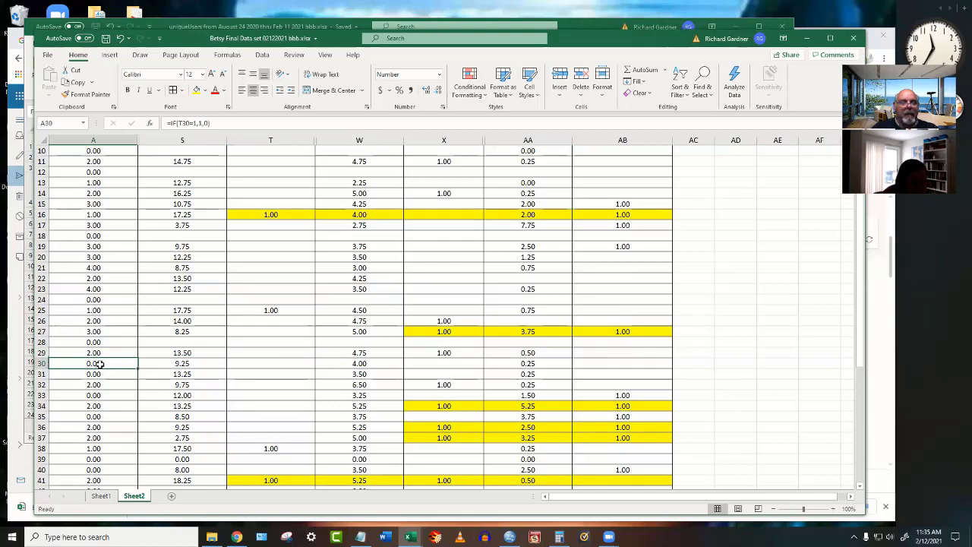
left_click(34, 363)
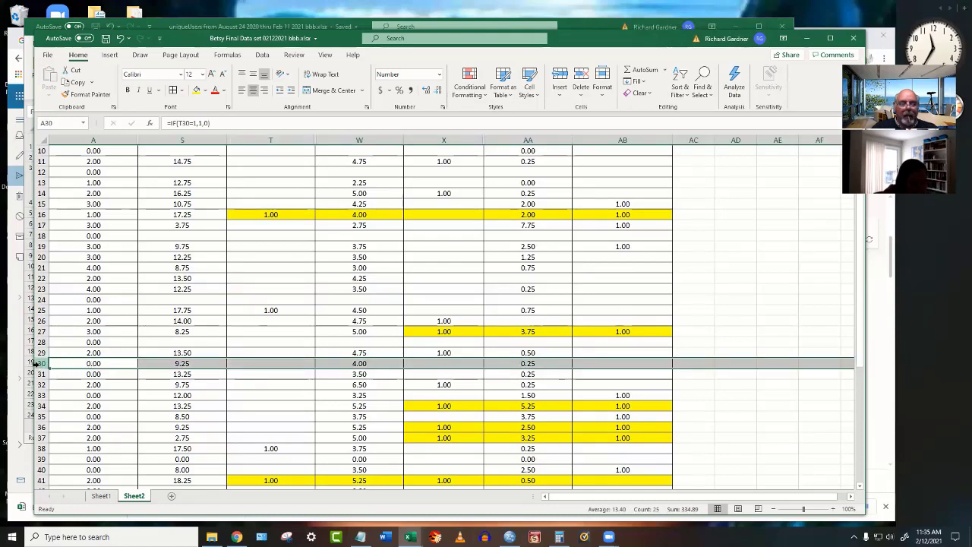
left_click(86, 366)
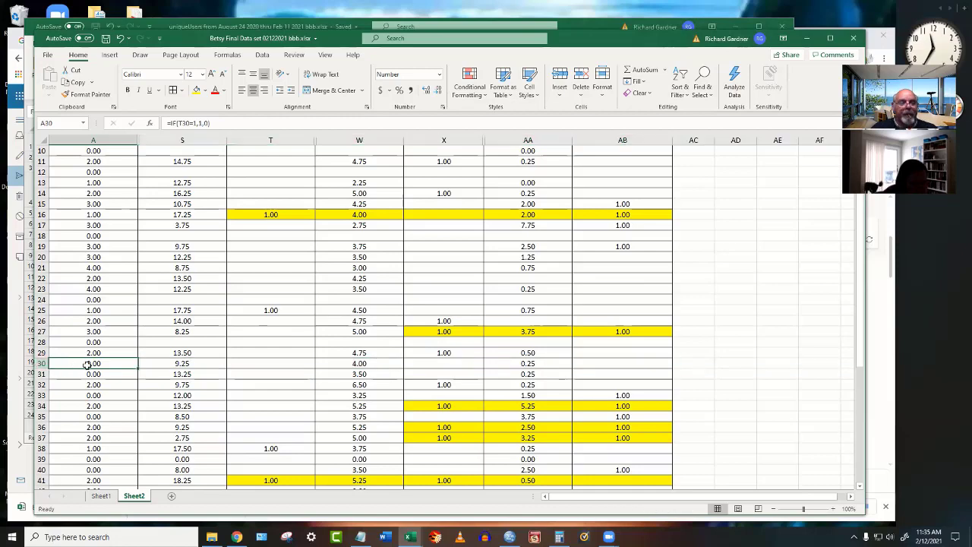
left_click(82, 372)
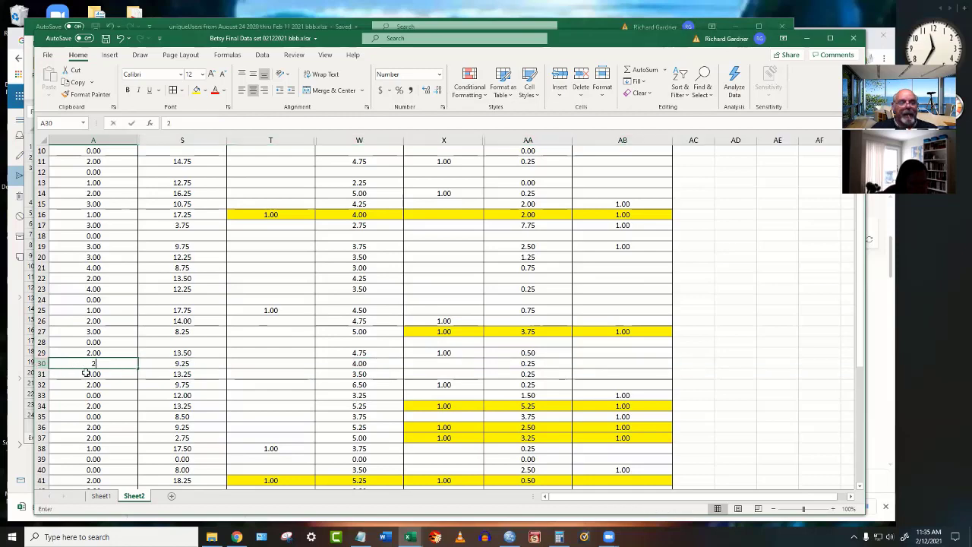
Set the Leadership_Type code of row 31 to 4 and of row 33 to 3.
left_click(42, 374)
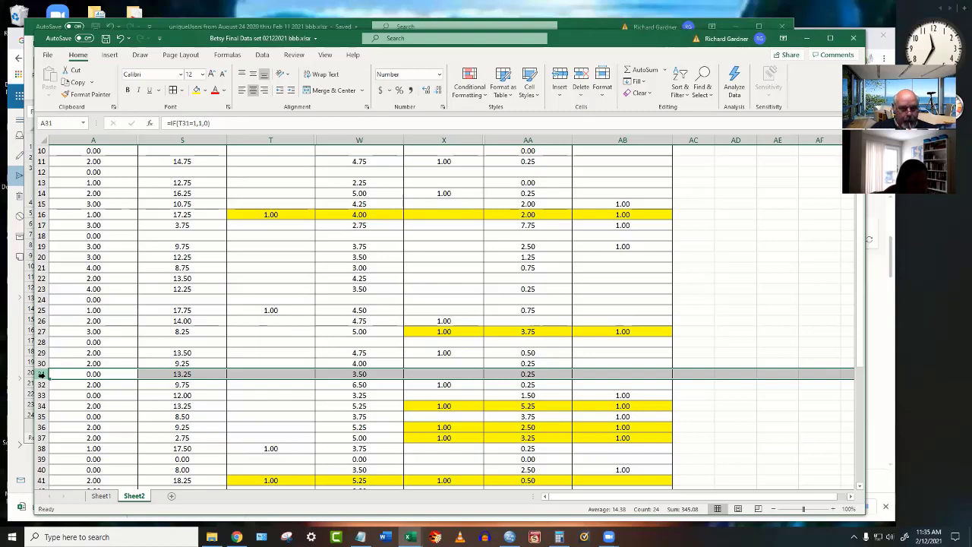
type("4")
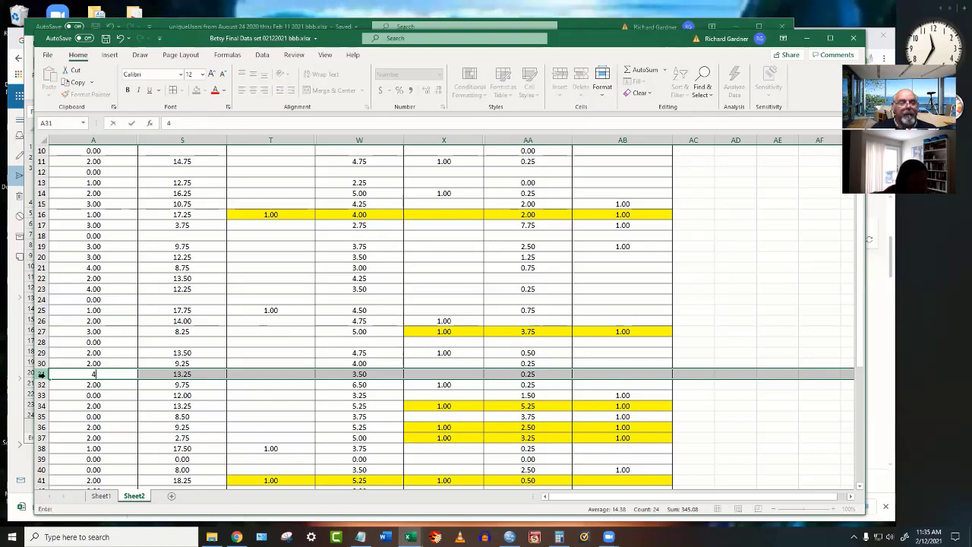
left_click(90, 386)
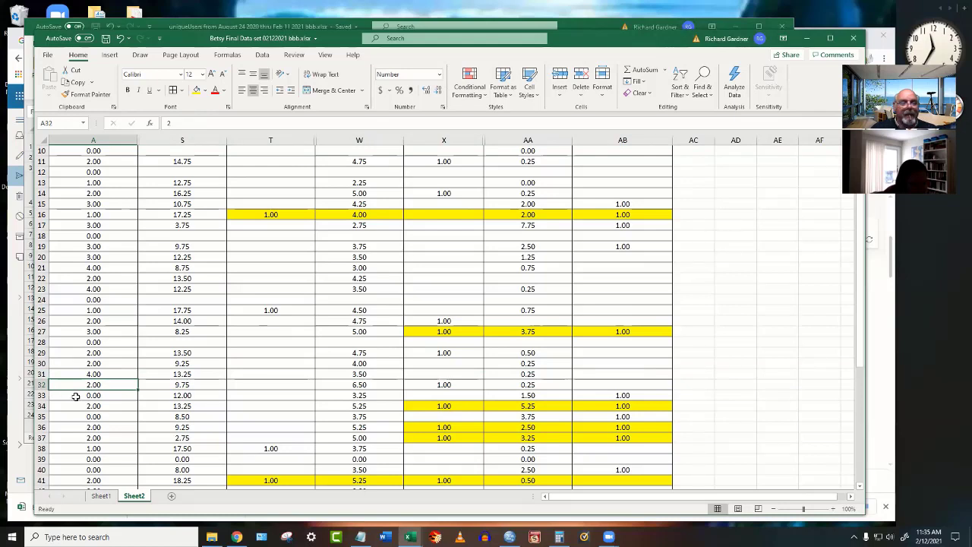
left_click(77, 396)
left_click(41, 395)
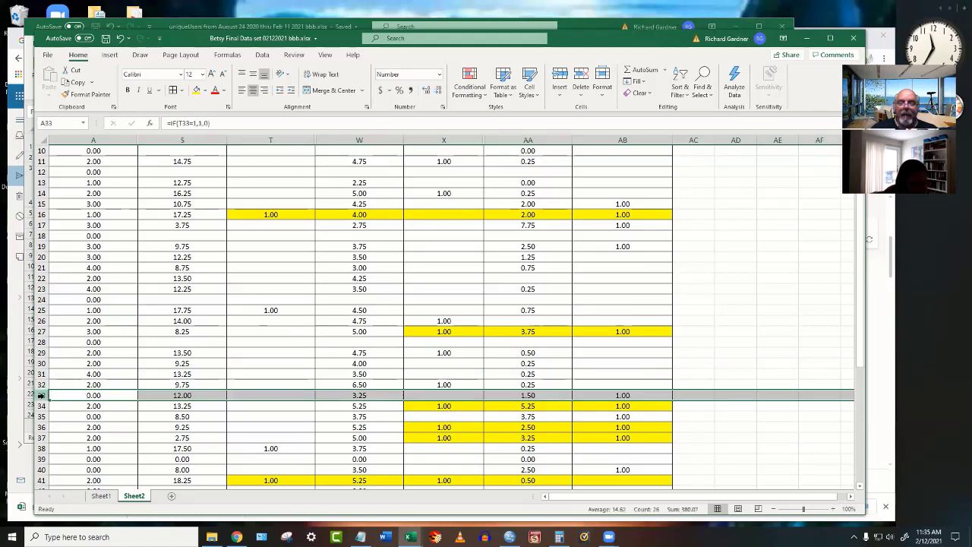
left_click(91, 395)
type("3")
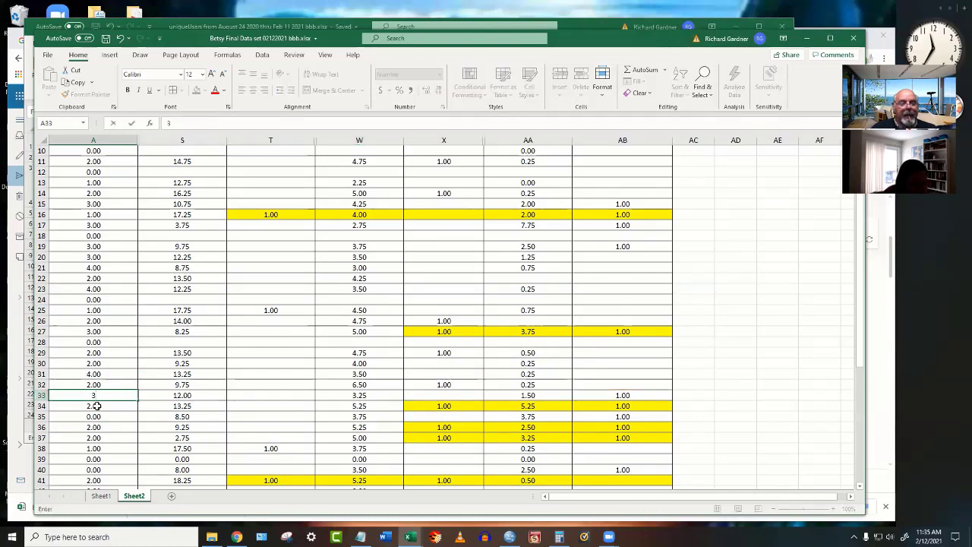
left_click(96, 406)
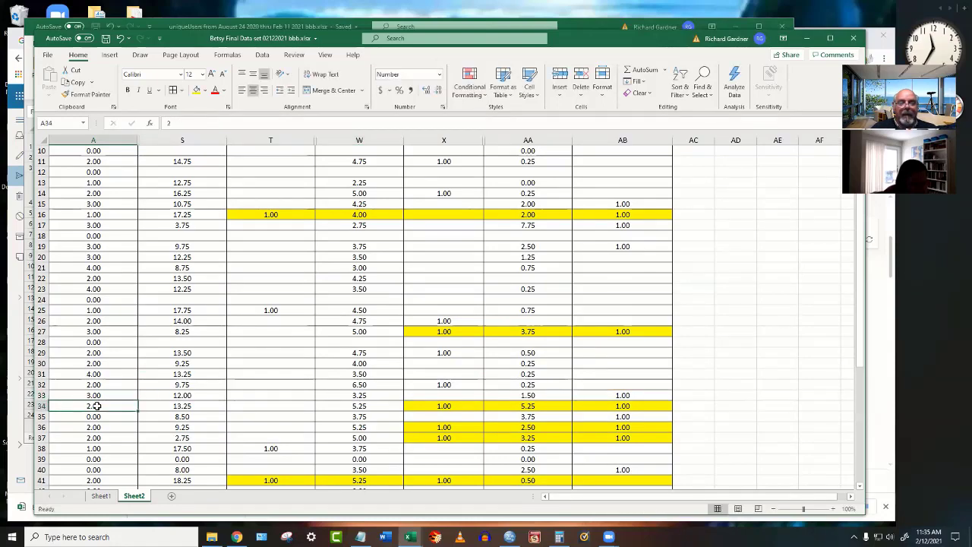
Highlight rows 34 and 35 in turn to compare their scores, and set both Leadership_Type codes to 3.
left_click(39, 405)
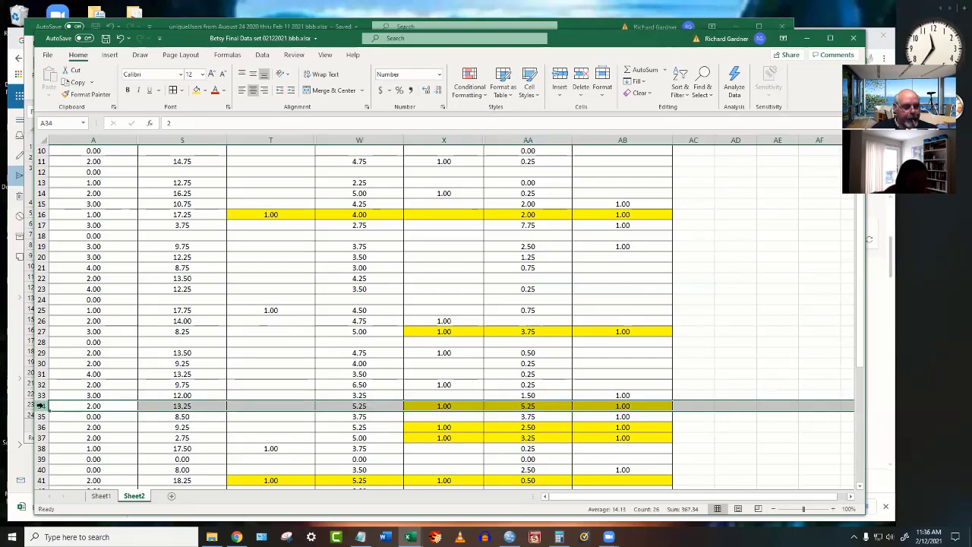
left_click(91, 405)
type("3")
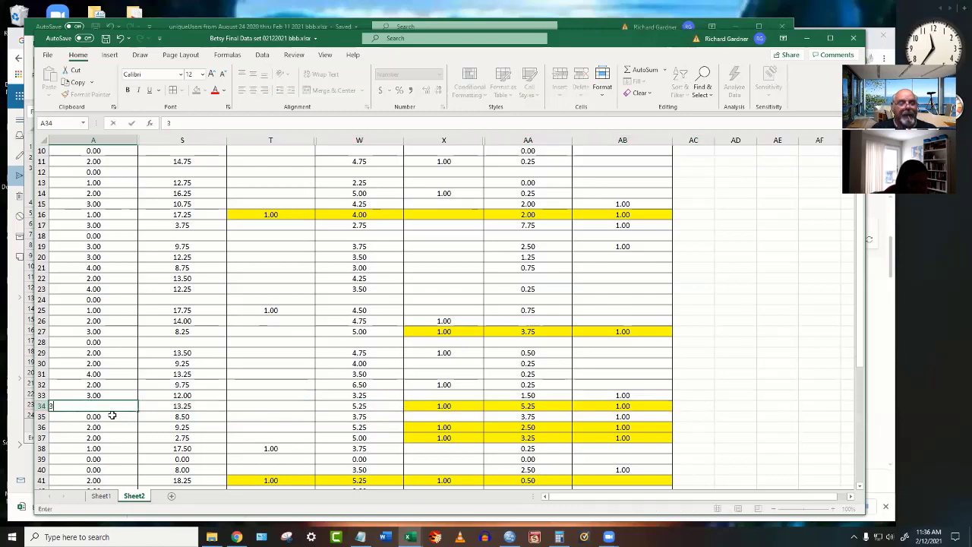
key("Return")
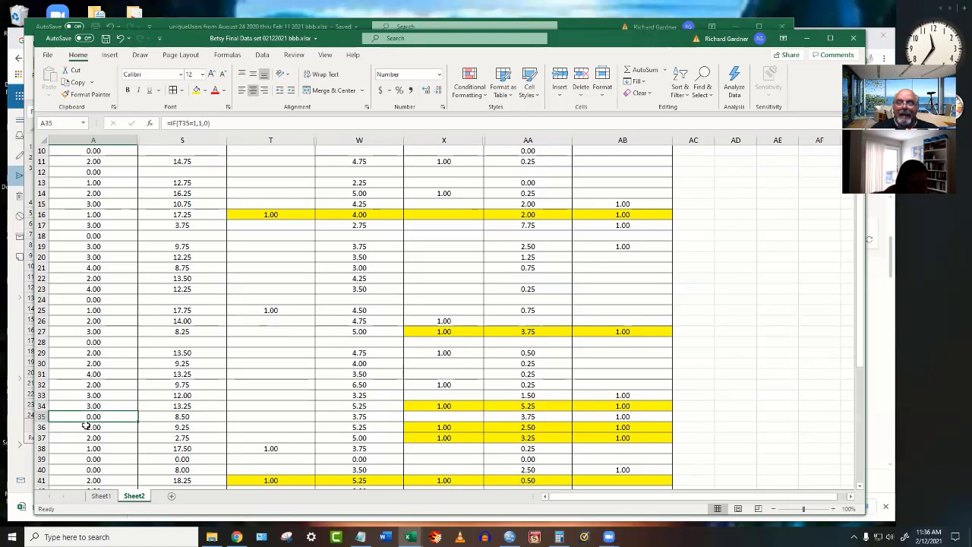
left_click(36, 415)
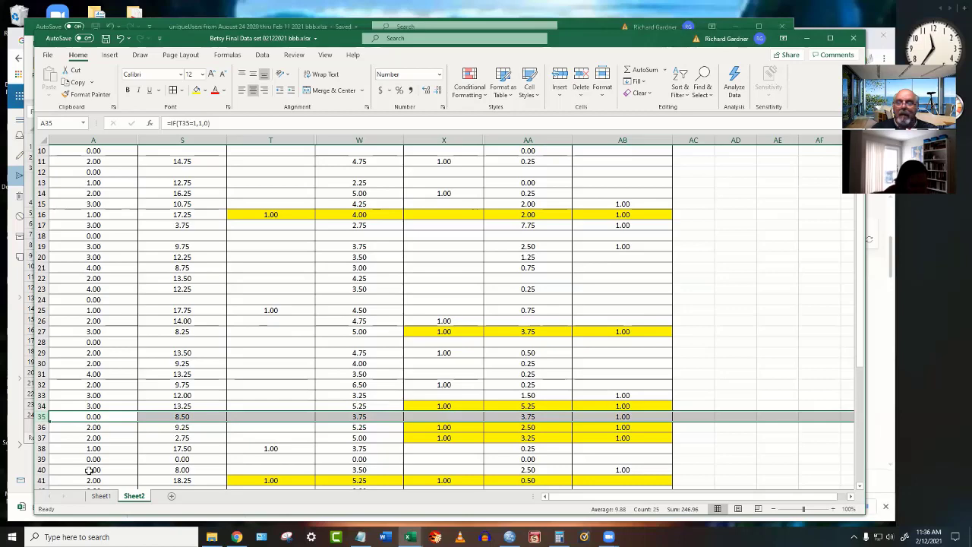
left_click(91, 418)
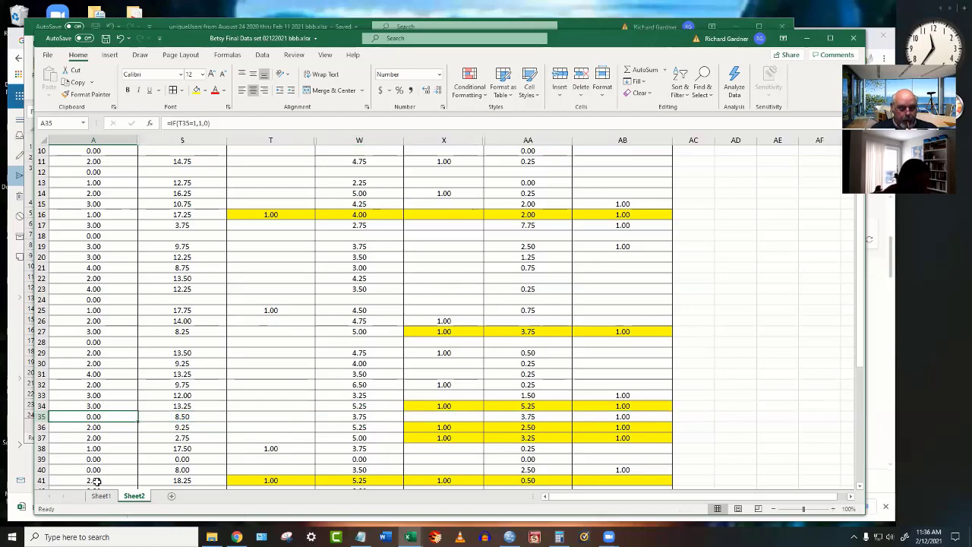
type("3")
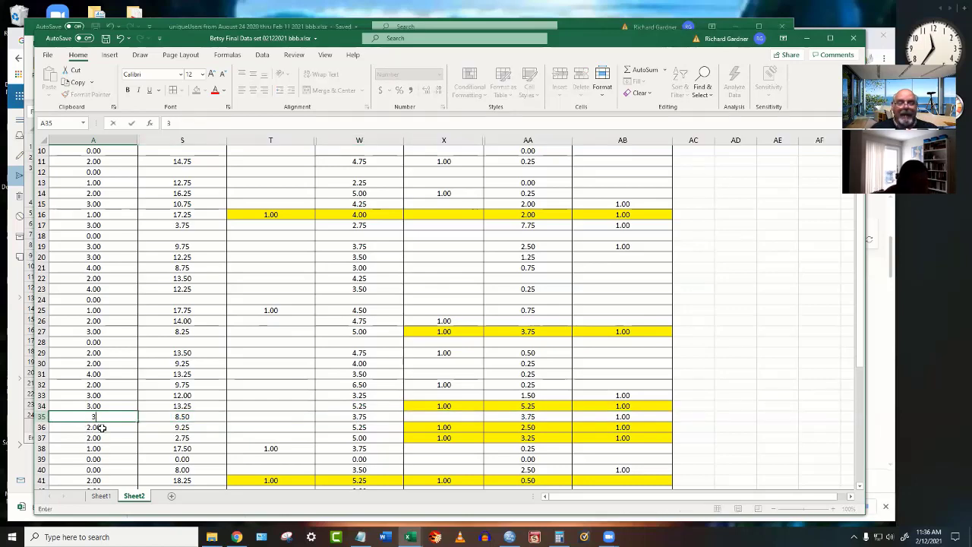
key("Return")
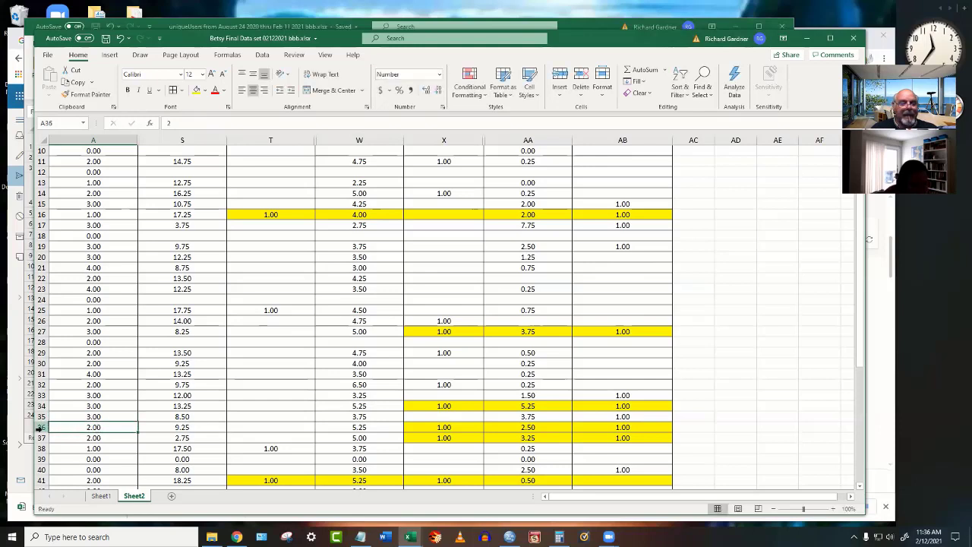
Compare the scores in rows 36 and 37 and set the Leadership_Type code of both rows to 3.
left_click(41, 428)
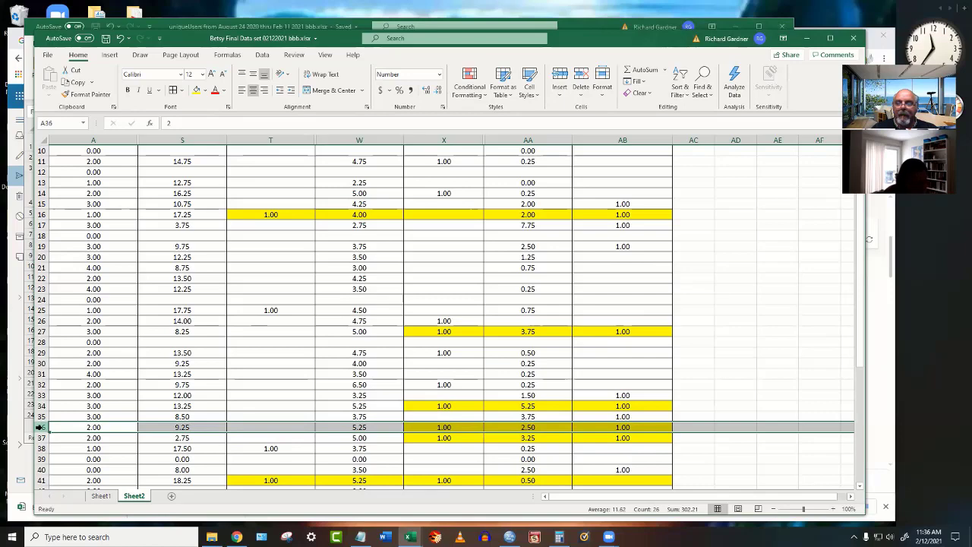
left_click(91, 428)
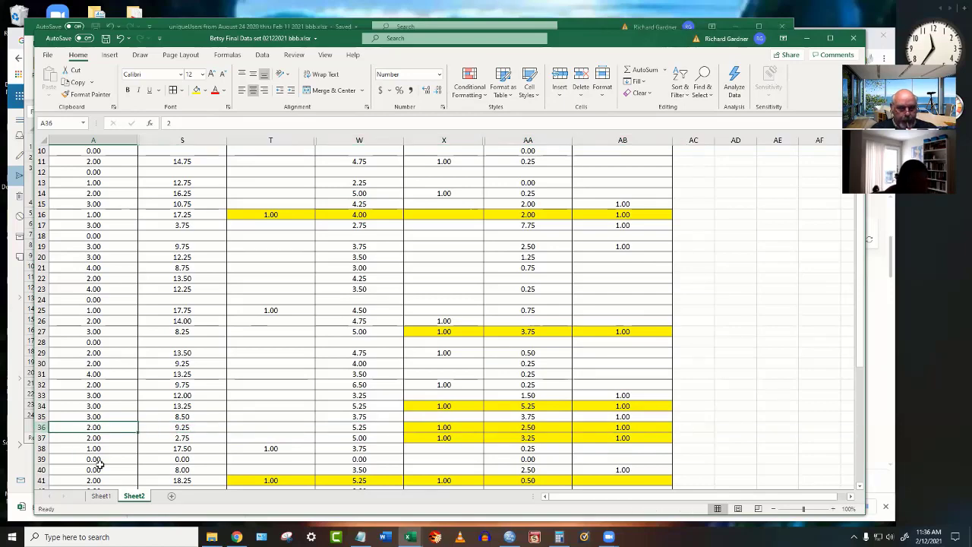
type("3")
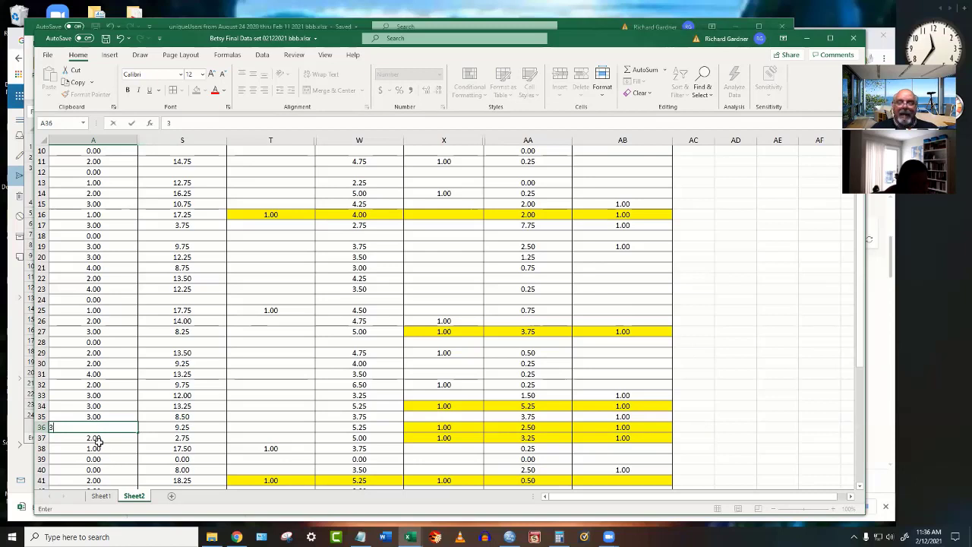
left_click(97, 438)
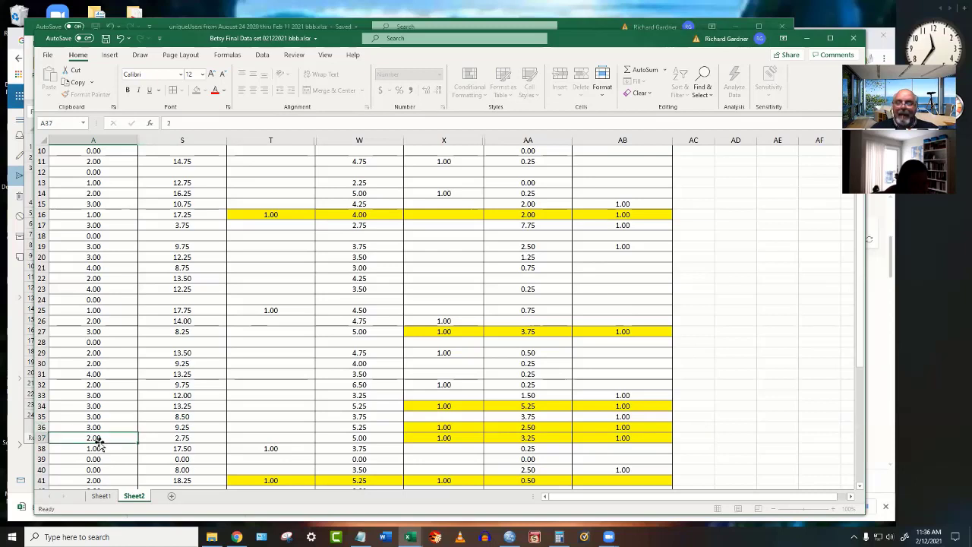
left_click(35, 438)
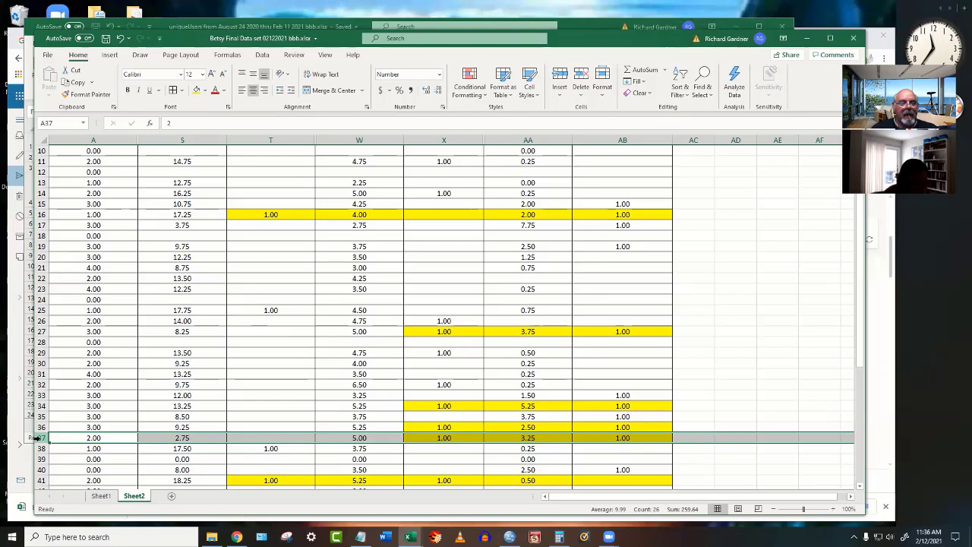
left_click(86, 438)
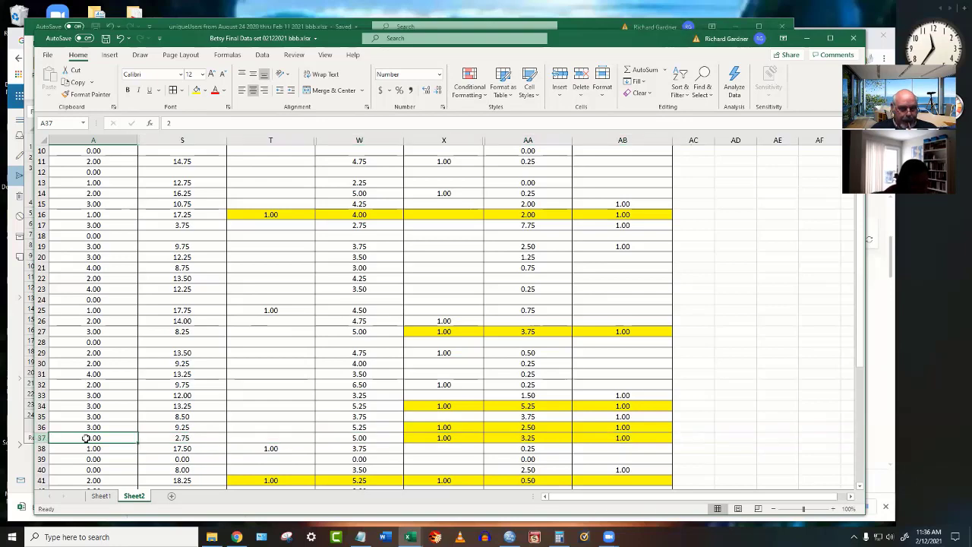
left_click(101, 451)
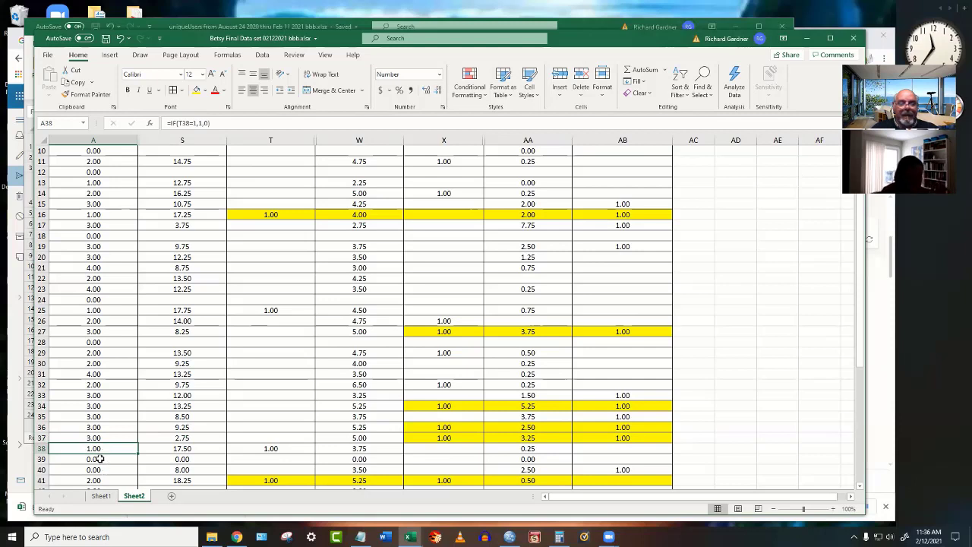
Check the code in row 39 and set the Leadership_Type code of row 40 to 3.
left_click(100, 459)
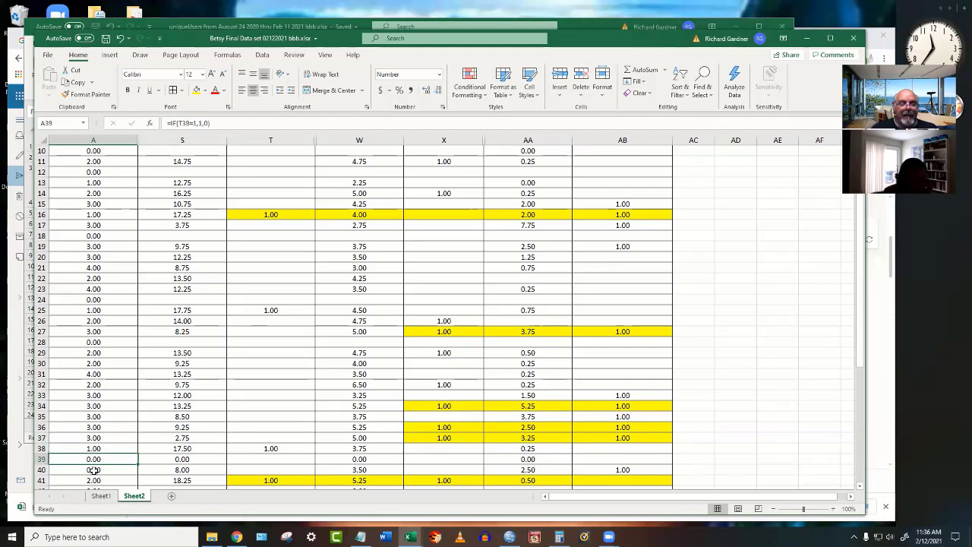
left_click(94, 470)
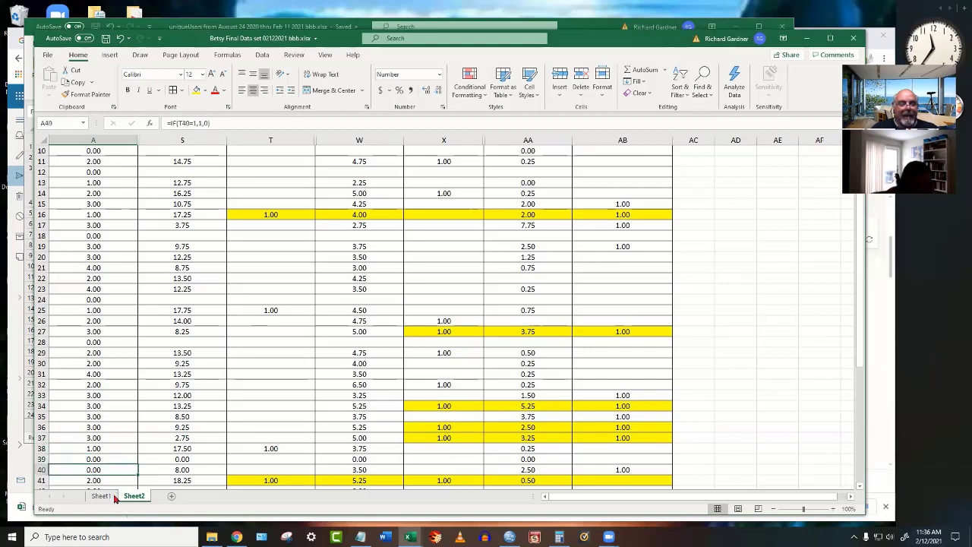
type("3")
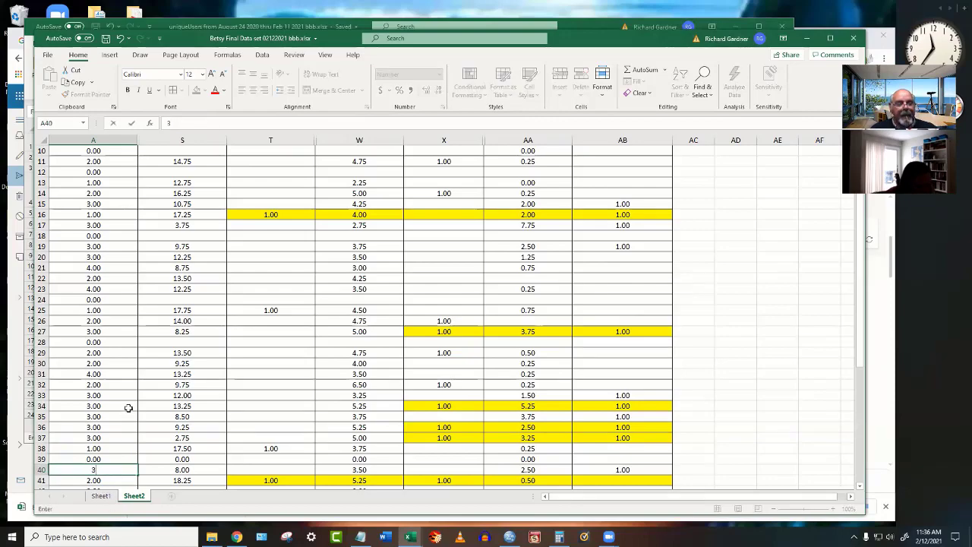
scroll(128, 408, "down", 8)
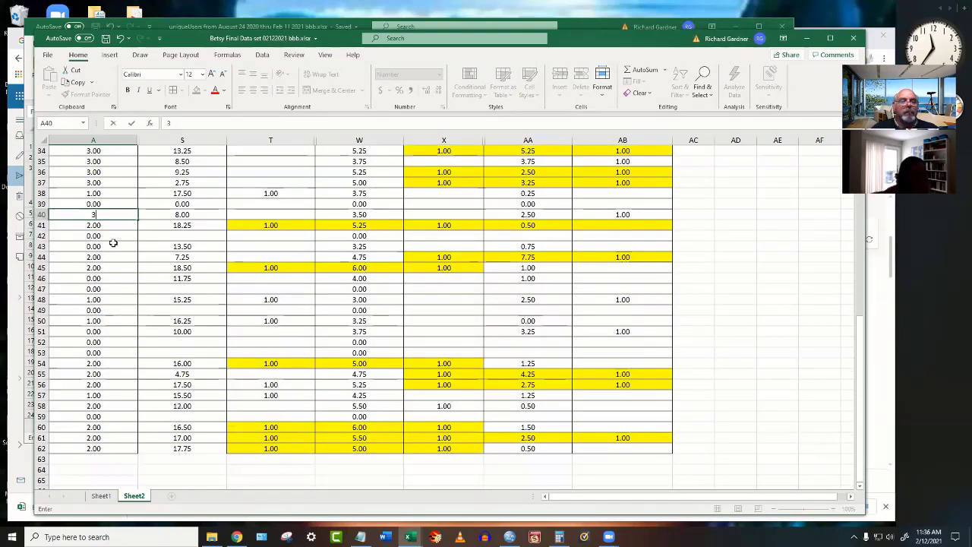
left_click(97, 232)
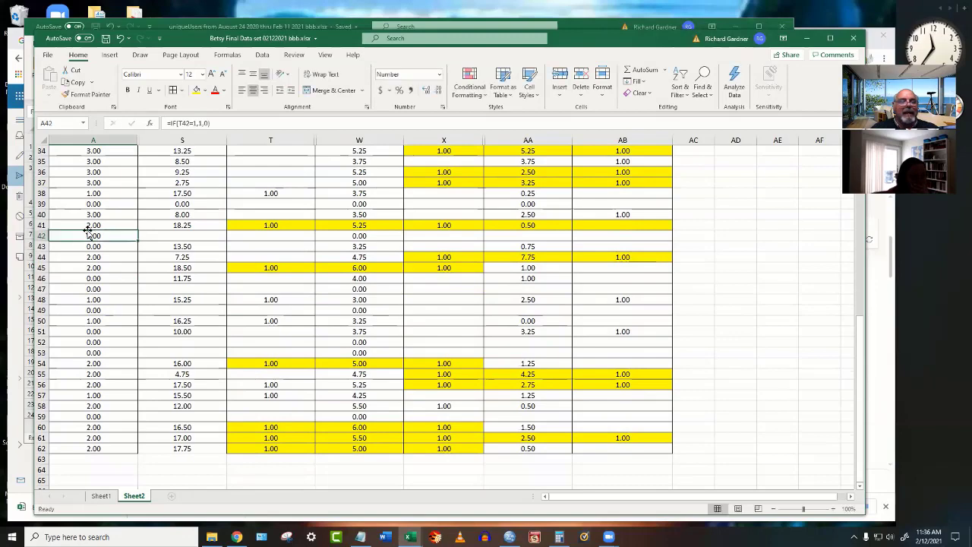
Highlight row 41 to compare its scores, set its Leadership_Type code to 1, and select the code cell of row 43.
left_click(40, 225)
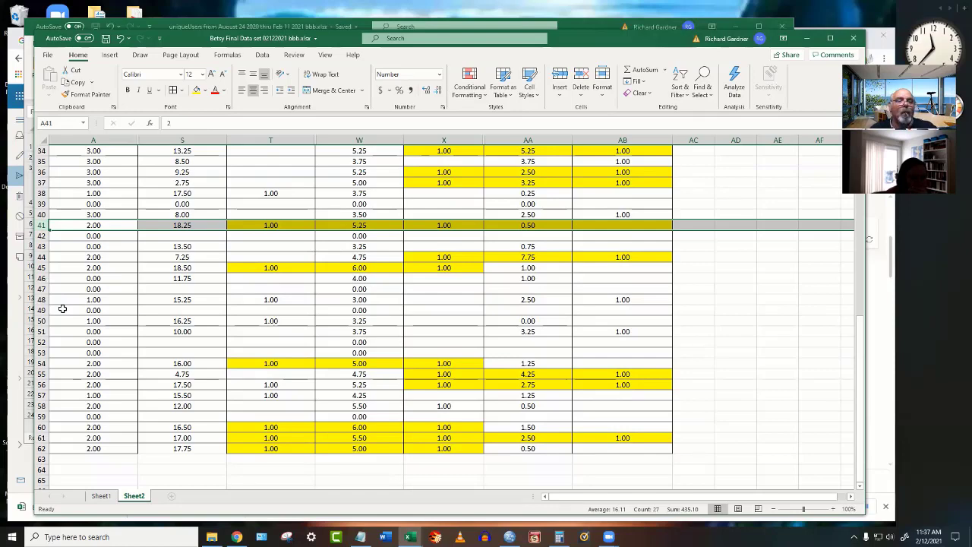
left_click(99, 224)
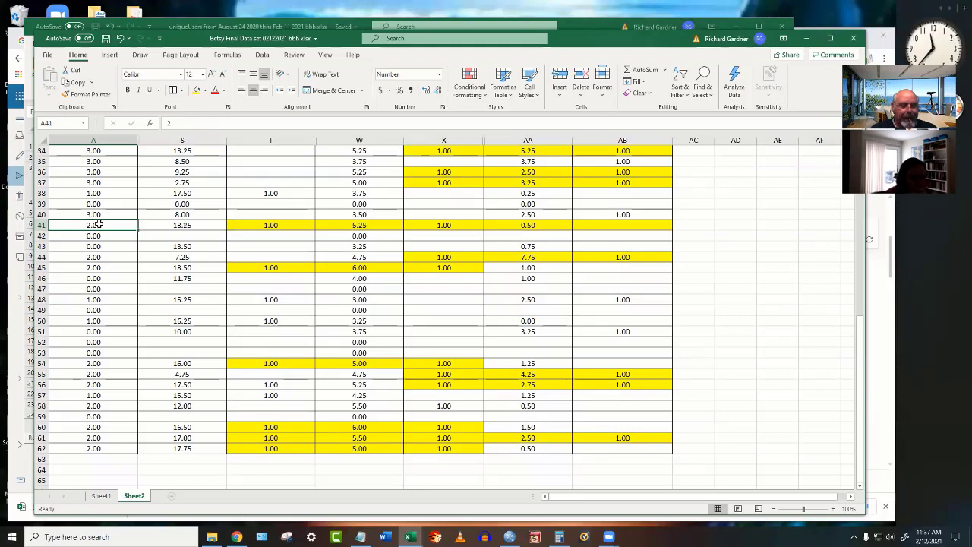
key("Return")
left_click(102, 236)
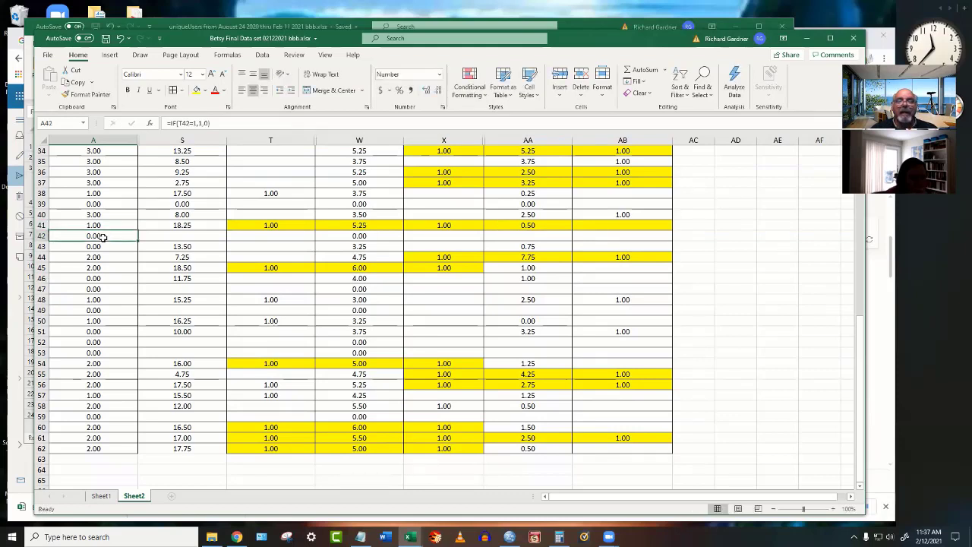
left_click(99, 246)
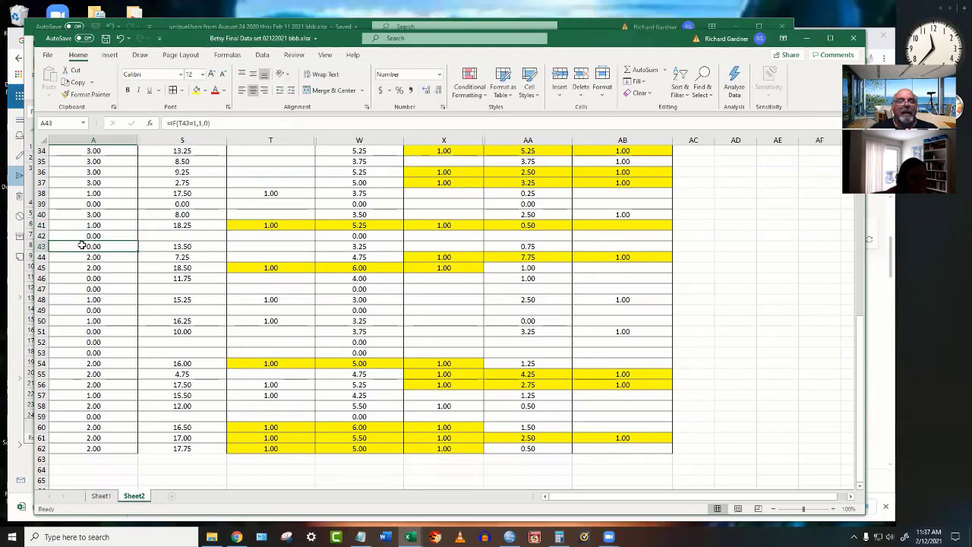
Highlight row 43 to compare its scores and set its Leadership_Type code to 4.
left_click(34, 245)
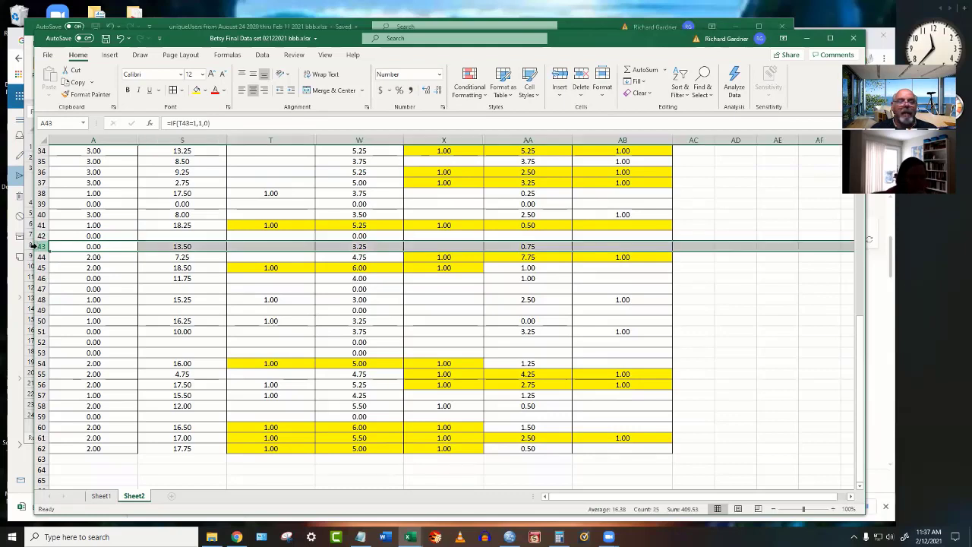
left_click(115, 246)
type("4")
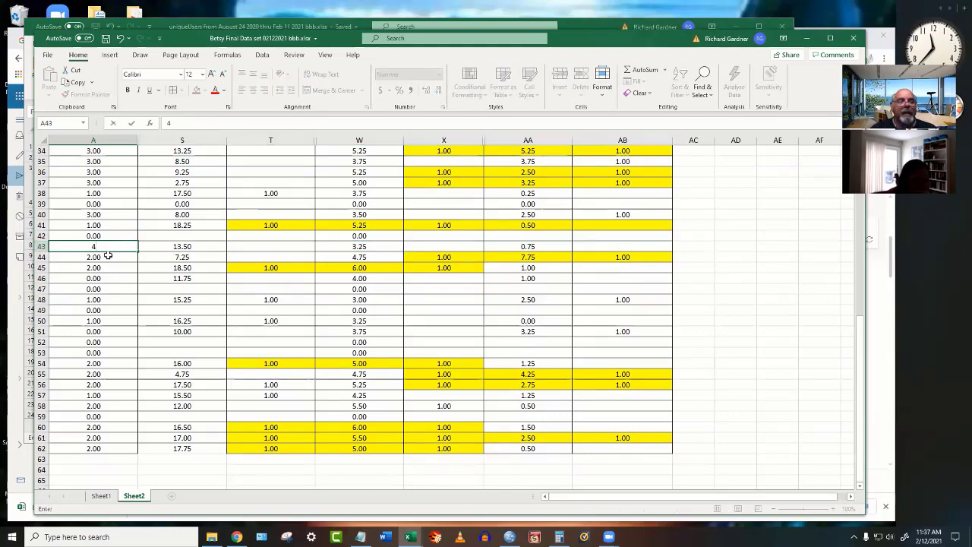
key("Return")
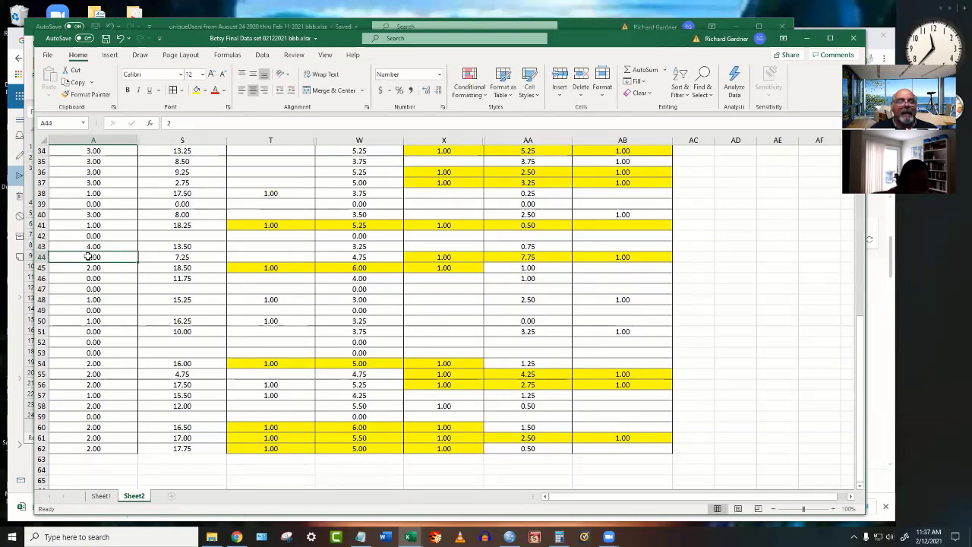
Compare the scores in row 44, glancing at row 45 as well, and set row 44's Leadership_Type code to 3.
left_click(41, 258)
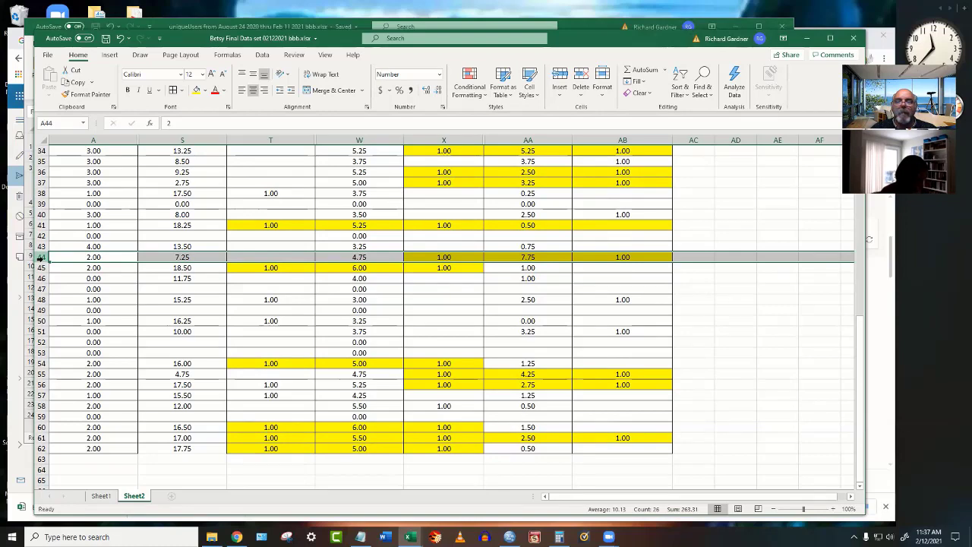
left_click(104, 256)
left_click(39, 267)
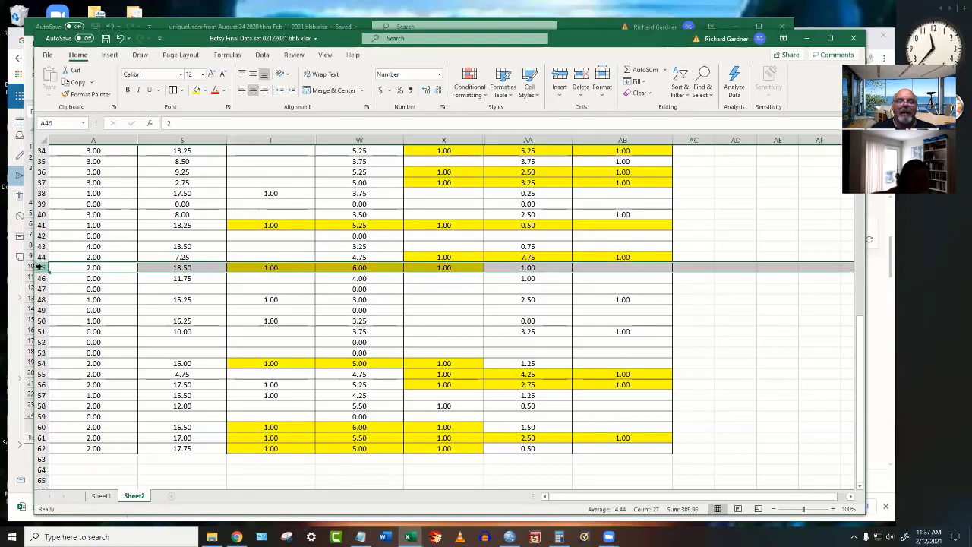
left_click(75, 257)
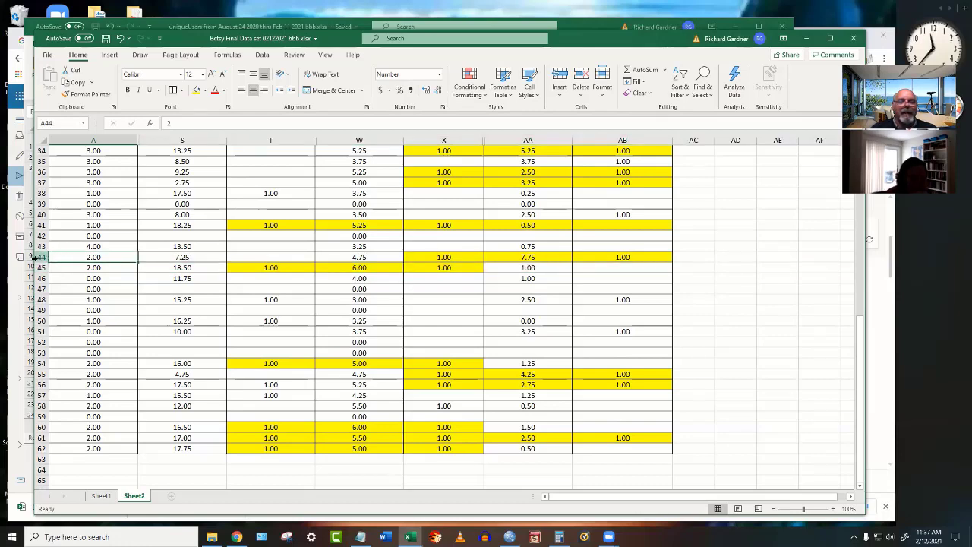
left_click(39, 257)
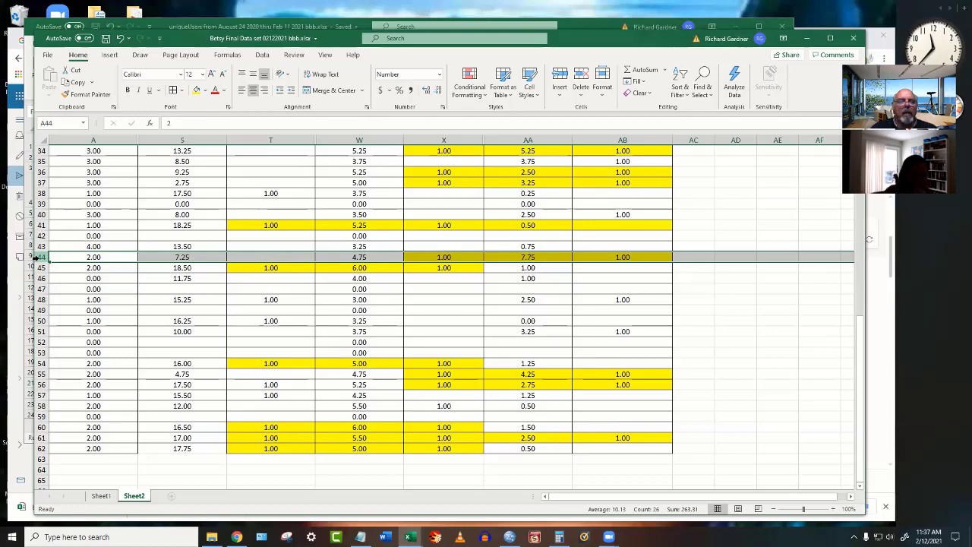
left_click(96, 257)
type("3")
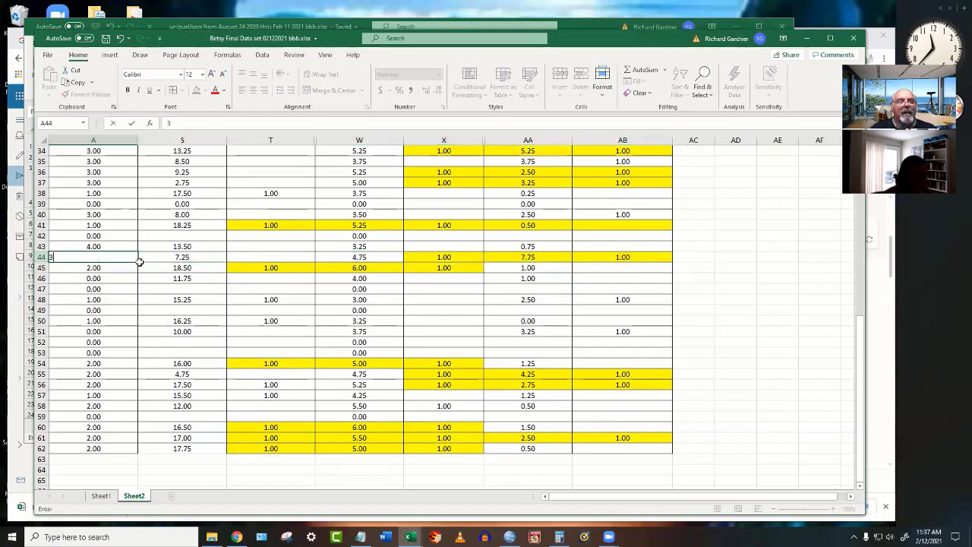
key("Return")
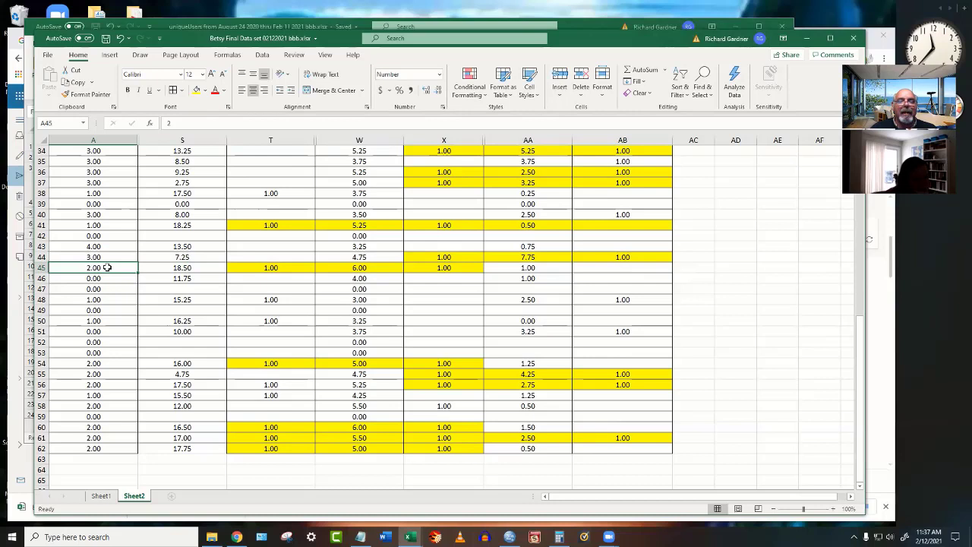
Highlight rows 45 and 46 in turn to compare their scores, setting the Leadership_Type code to 1 for row 45 and 4 for row 46.
left_click(41, 267)
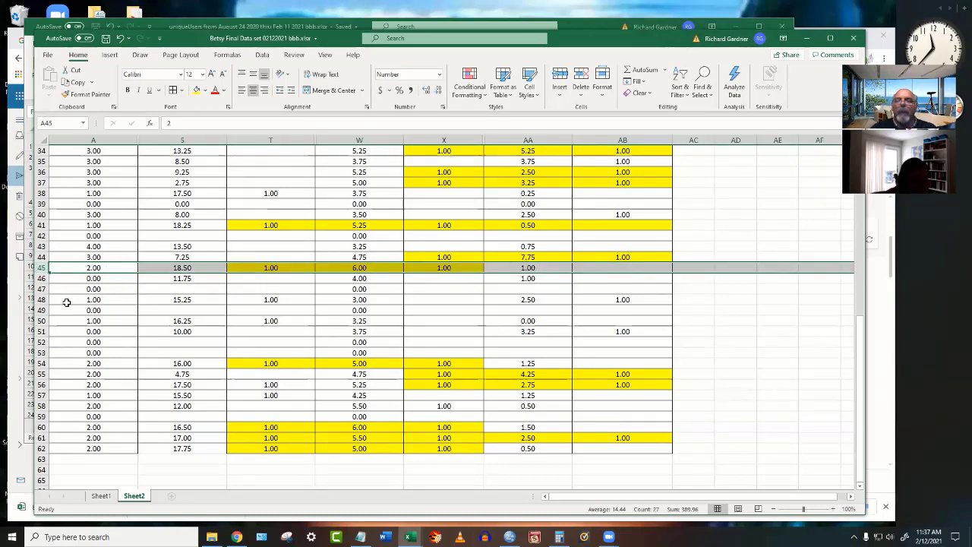
left_click(92, 267)
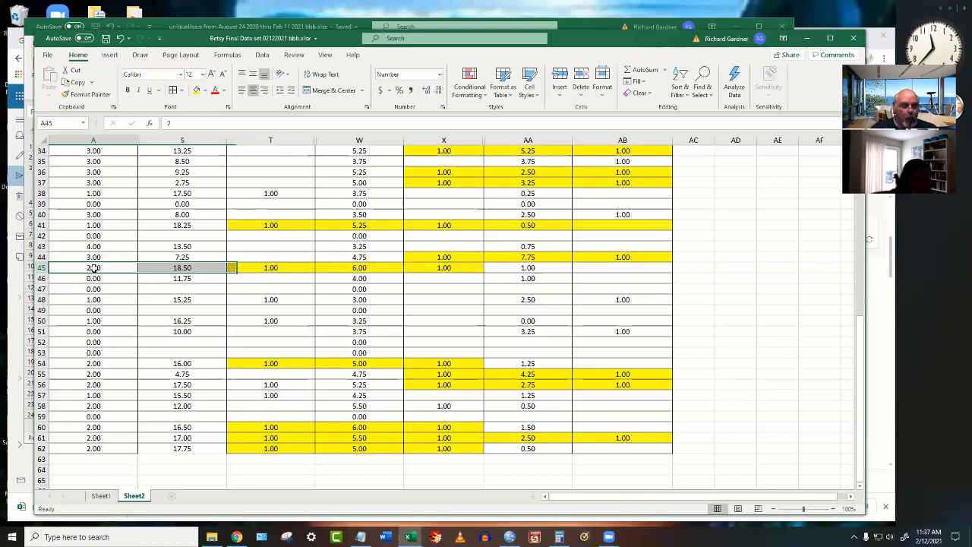
type("=IF(T46=1,1,0)")
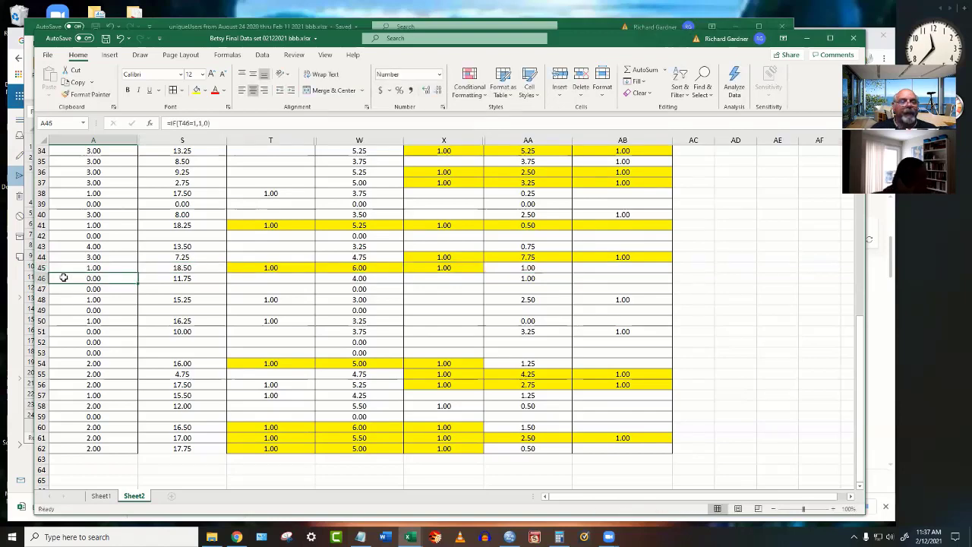
left_click(37, 278)
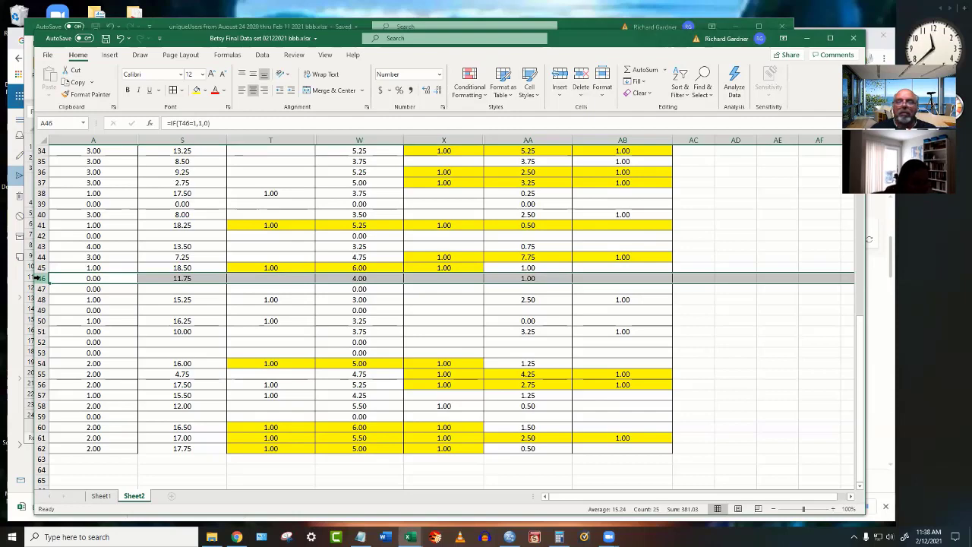
left_click(89, 278)
type("4")
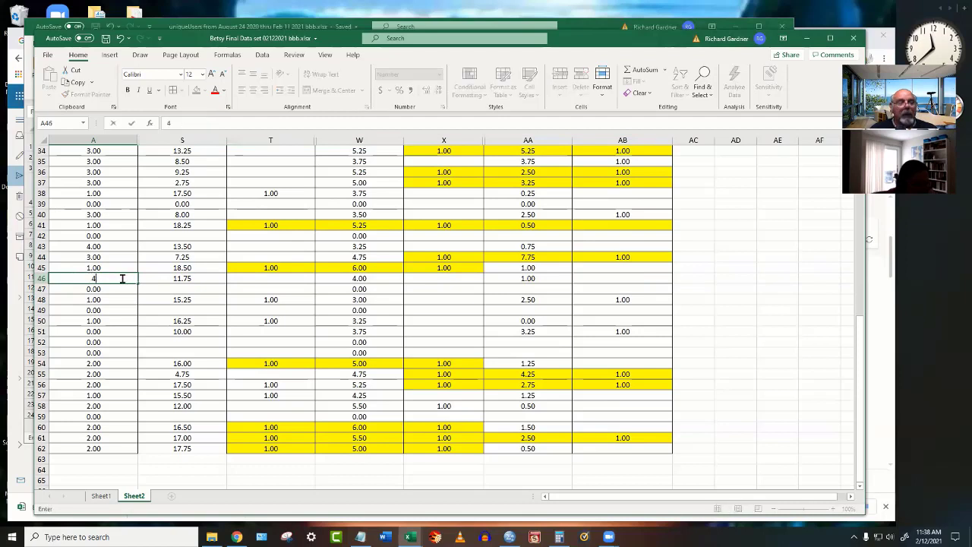
key("Return")
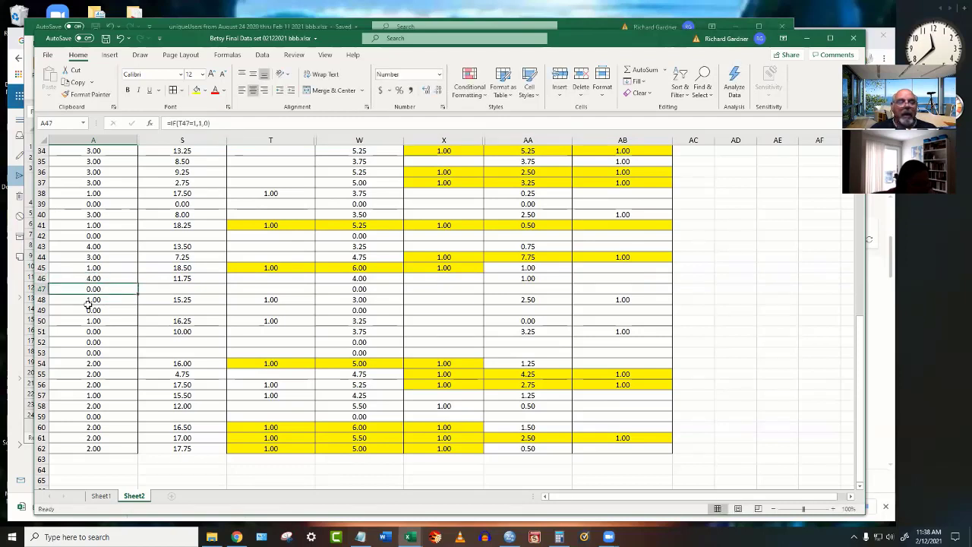
Fill cells T48 through AB48 with yellow and set row 48's Leadership_Type code to 3.
left_click(89, 301)
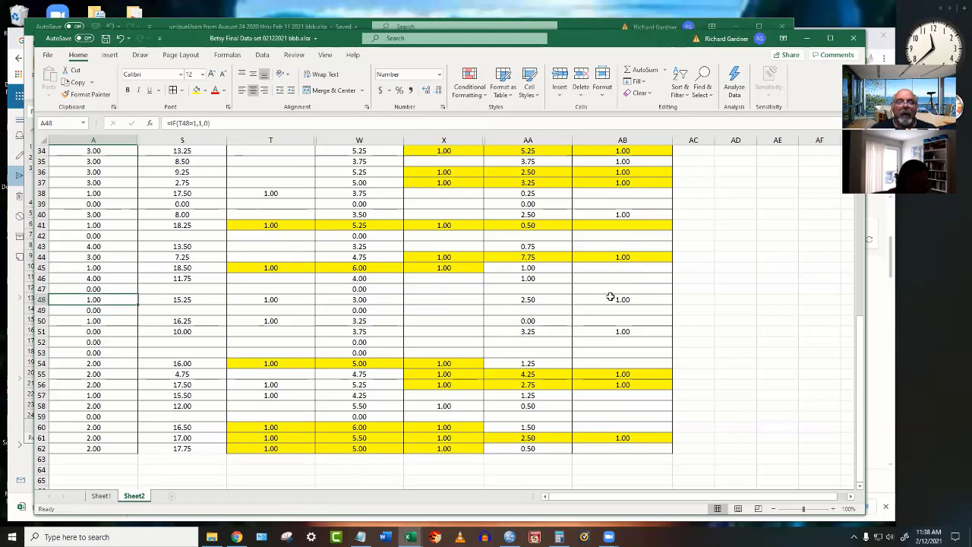
left_click_drag(610, 297, 278, 298)
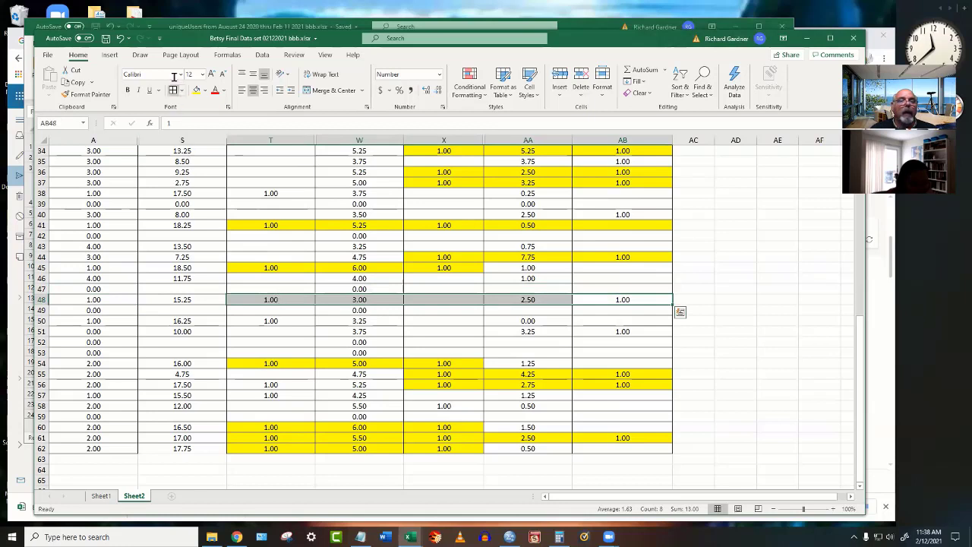
left_click(196, 90)
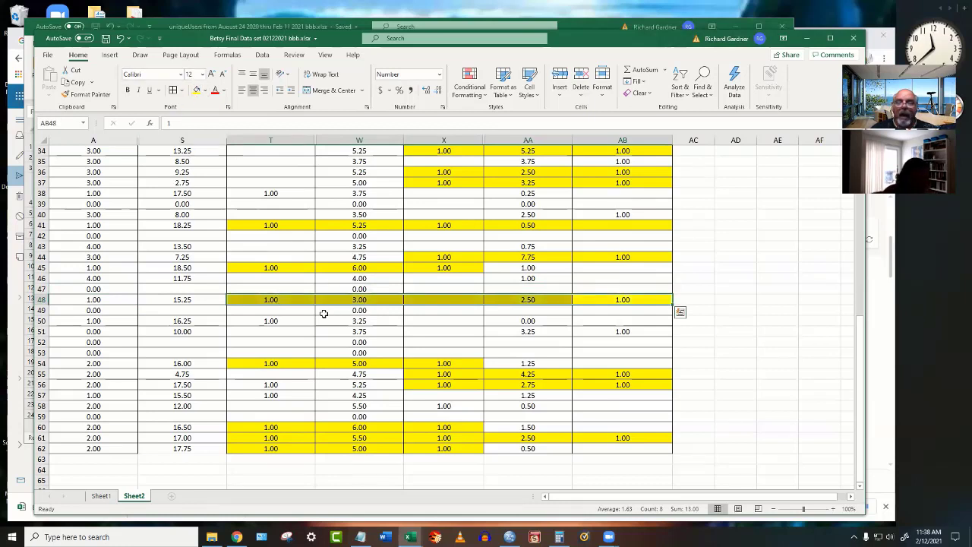
left_click(95, 300)
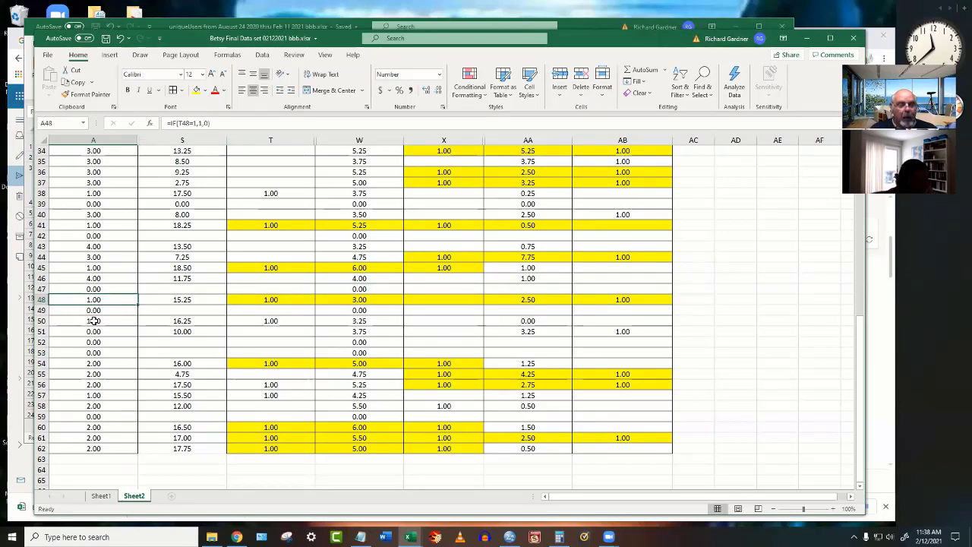
type("3")
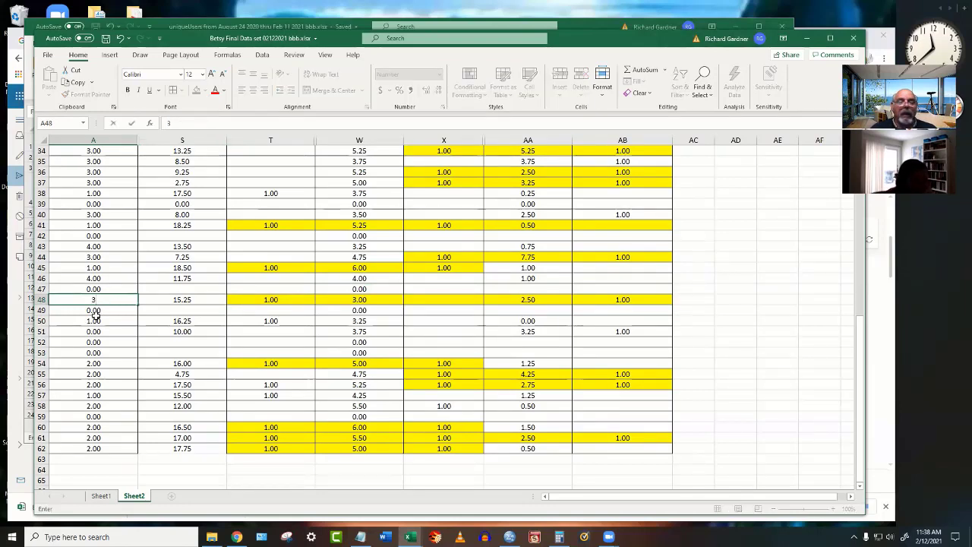
Check the code in row 50 and set the Leadership_Type code of row 51 to 3.
left_click(93, 321)
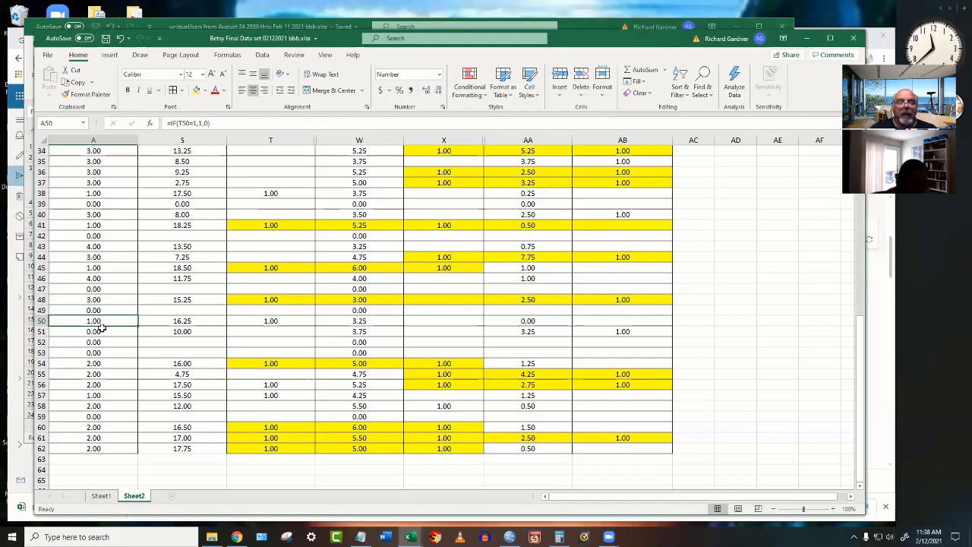
left_click(102, 333)
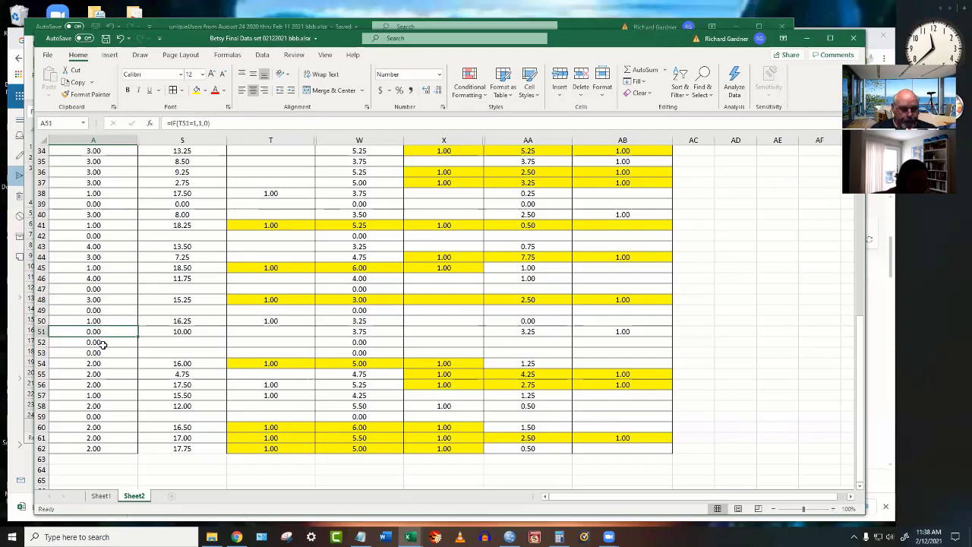
type("3")
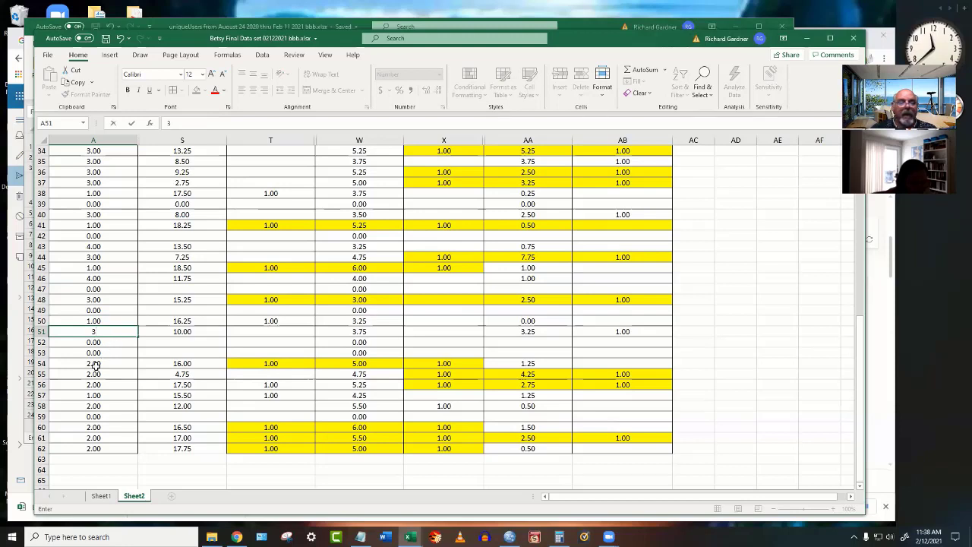
Highlight rows 54 and 55 in turn to compare their scores, setting the Leadership_Type code to 1 for row 54 and 3 for row 55.
left_click(95, 364)
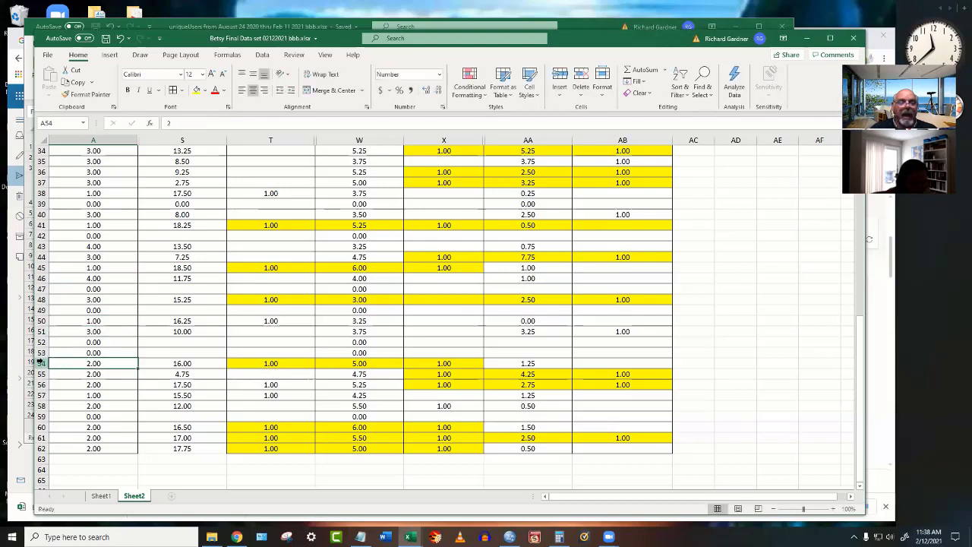
left_click(38, 363)
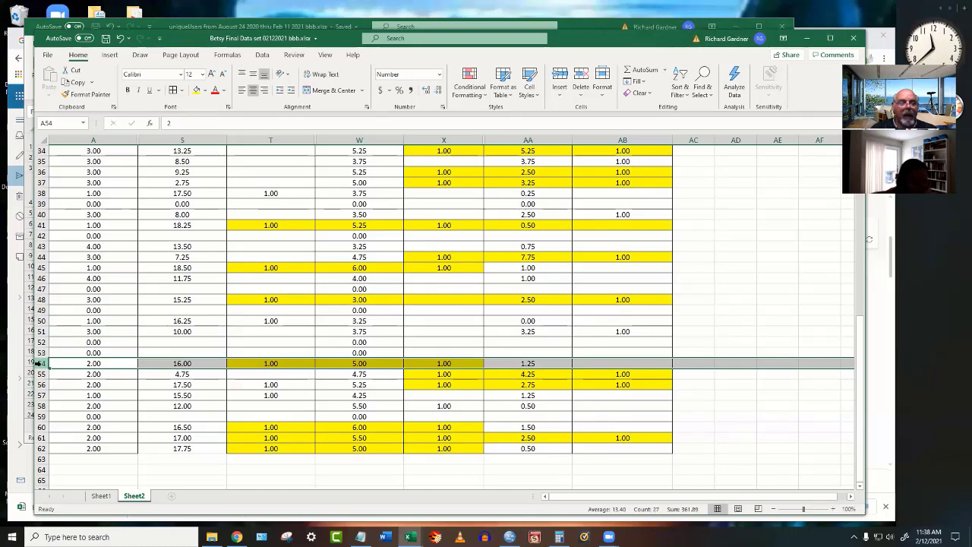
left_click(134, 365)
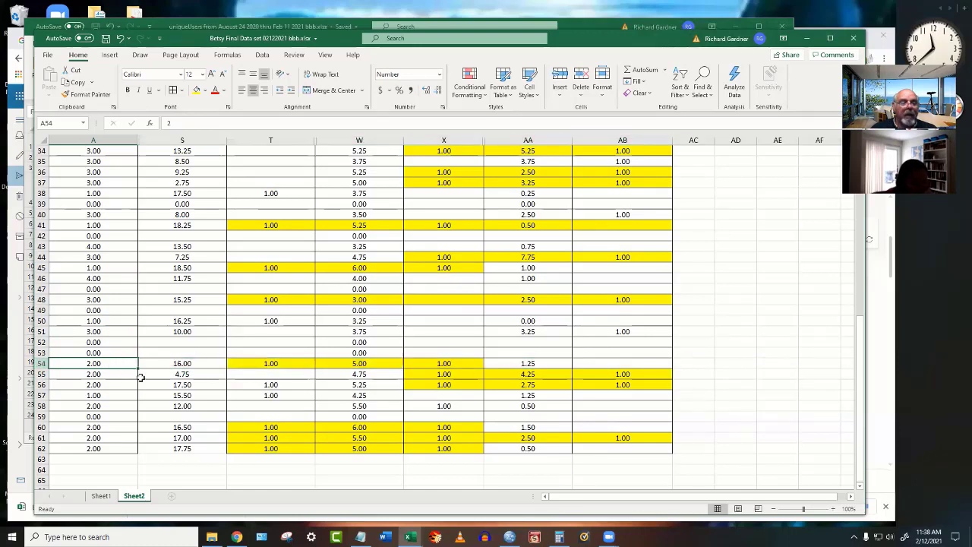
type("1")
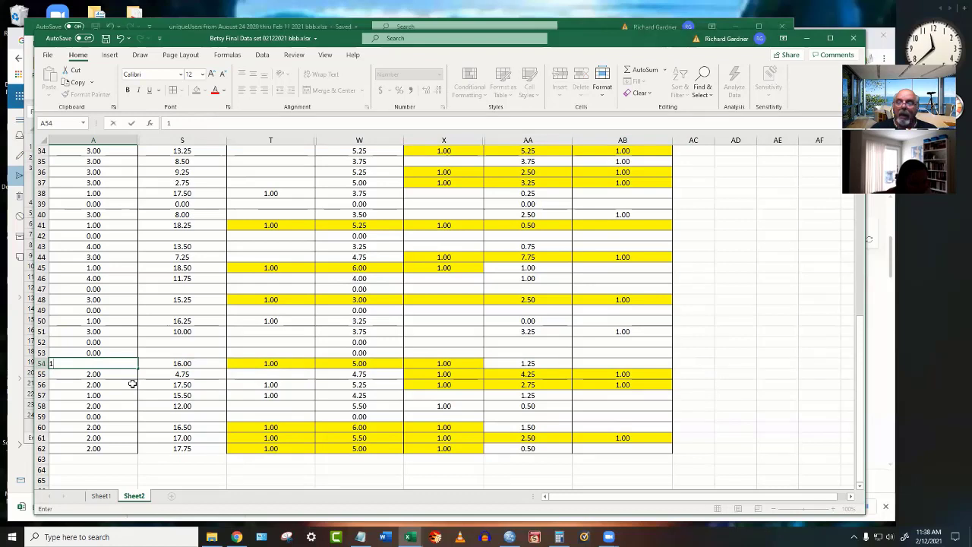
left_click(40, 375)
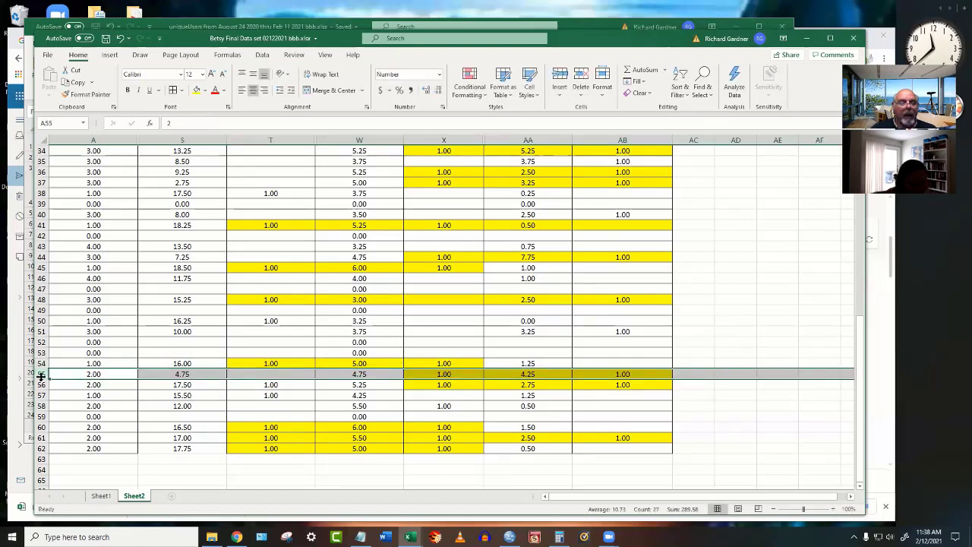
left_click(91, 374)
type("3")
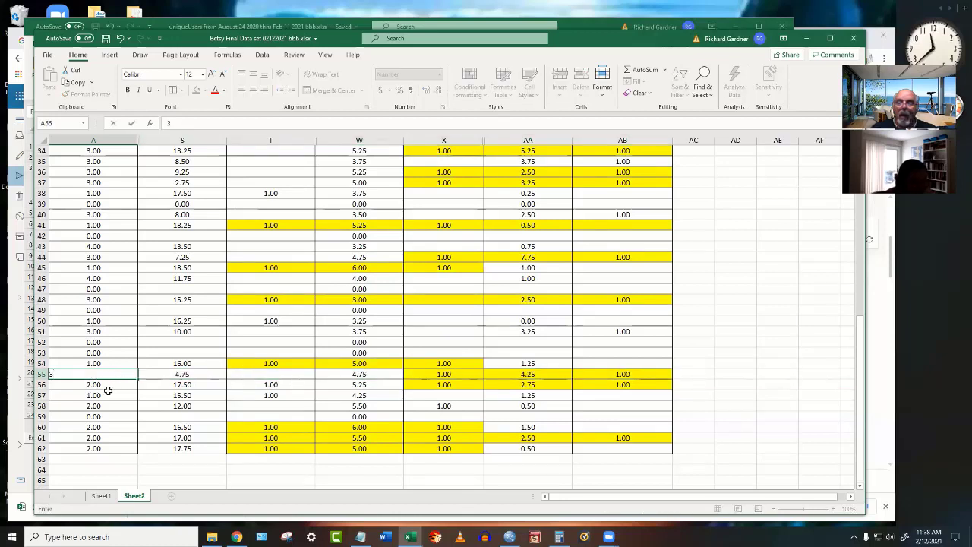
key("Return")
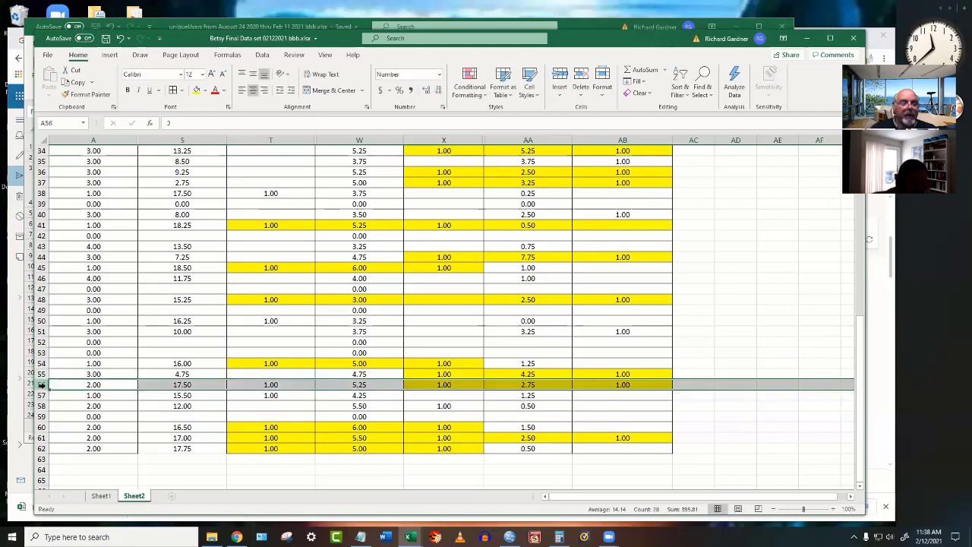
Compare the scores in highlighted row 56 and set its Leadership_Type code to 4.
left_click(42, 384)
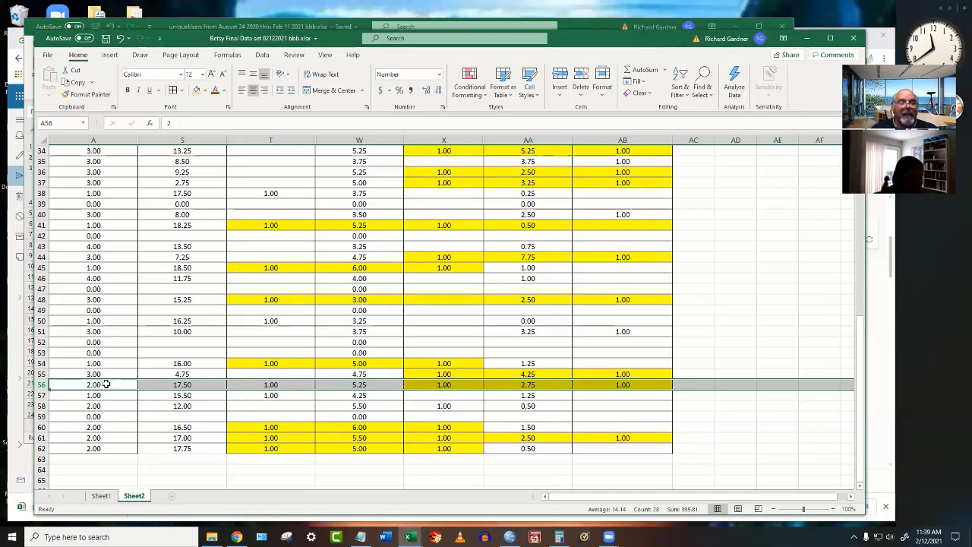
left_click(106, 385)
type("4")
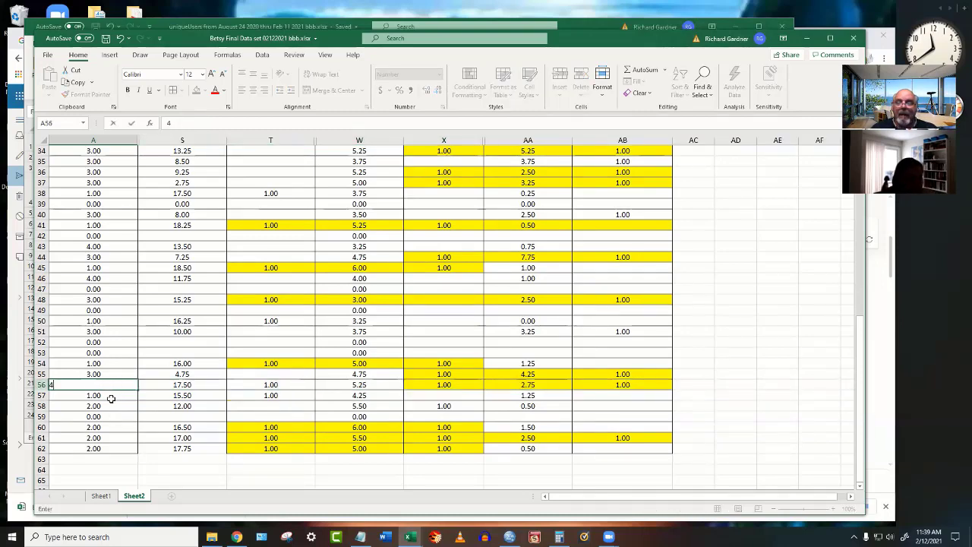
key("Return")
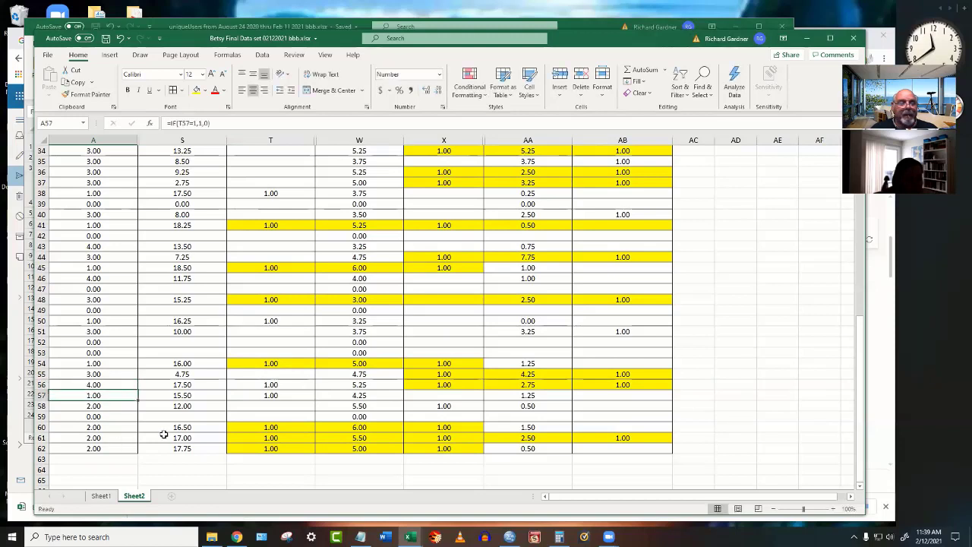
Check the scores and codes of rows 57 to 60 and set row 61's Leadership_Type code to 4.
left_click(127, 410)
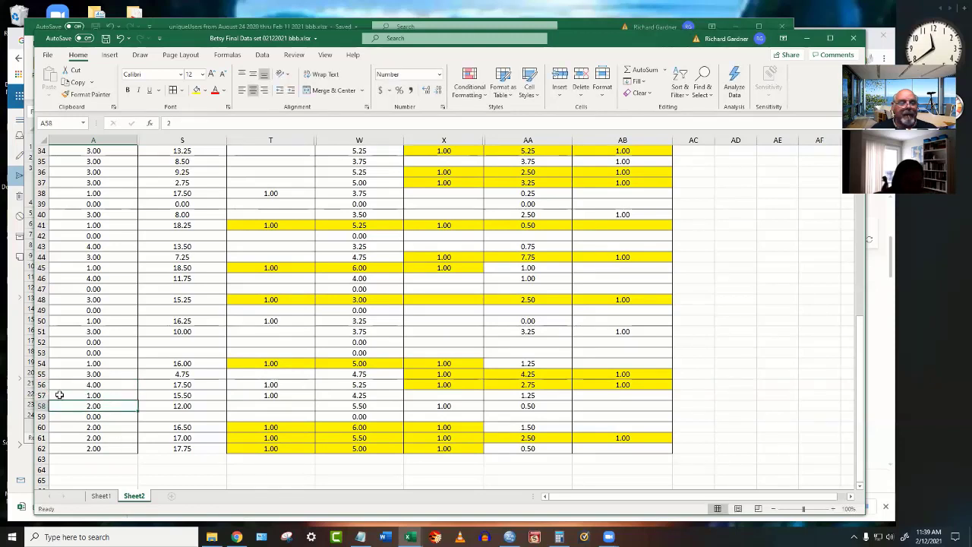
left_click(39, 395)
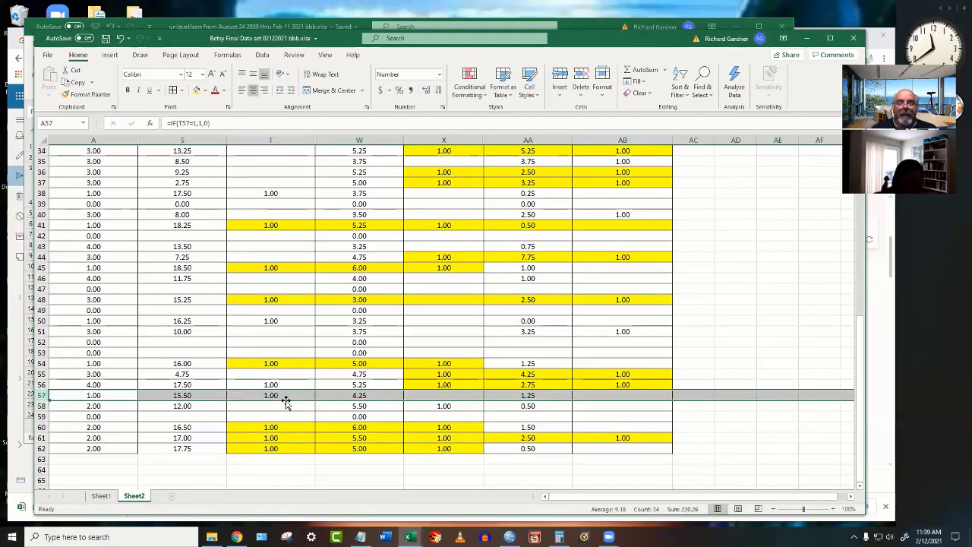
left_click(174, 407)
left_click(230, 419)
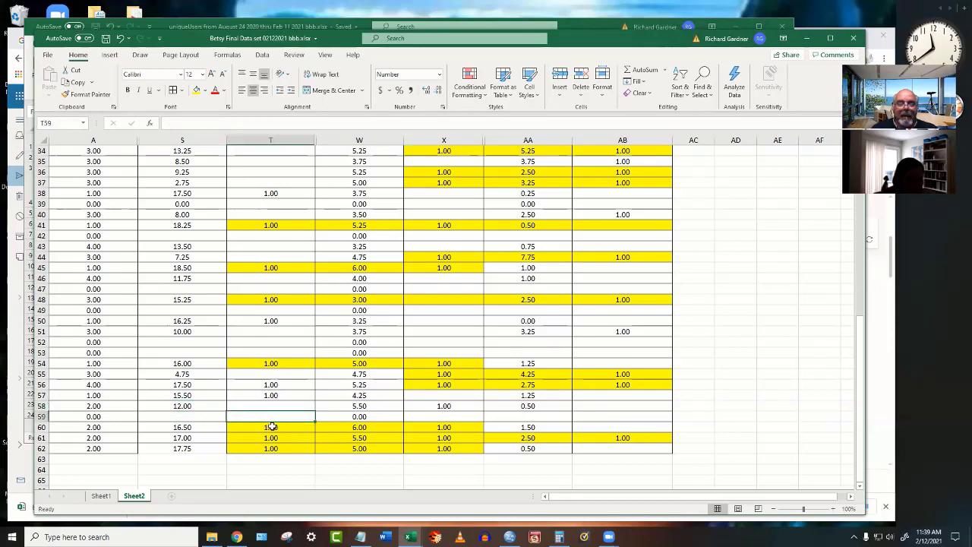
left_click(40, 428)
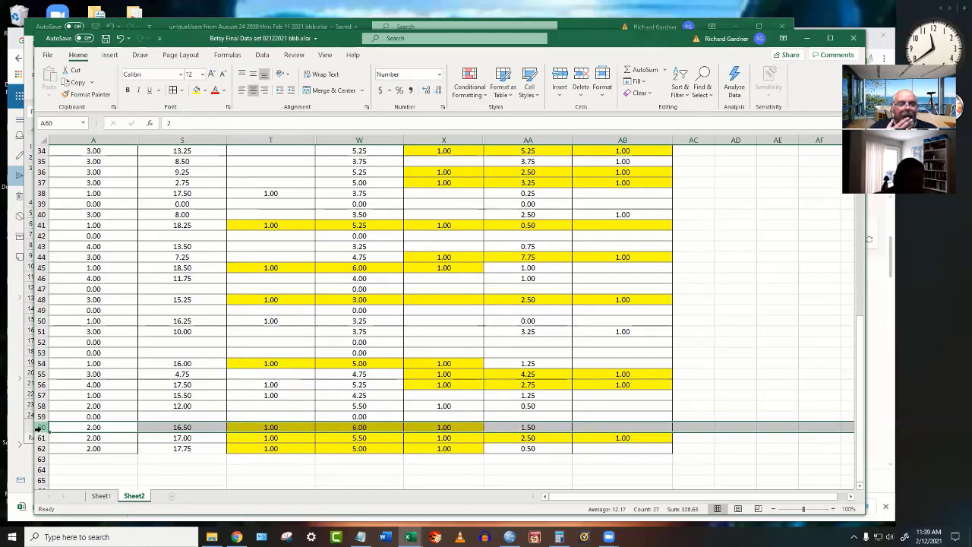
left_click(113, 439)
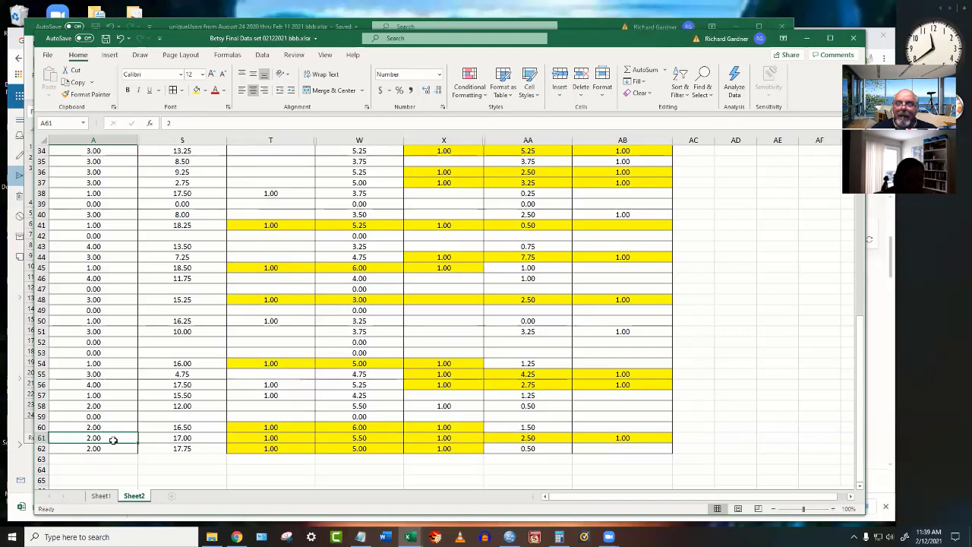
left_click(42, 438)
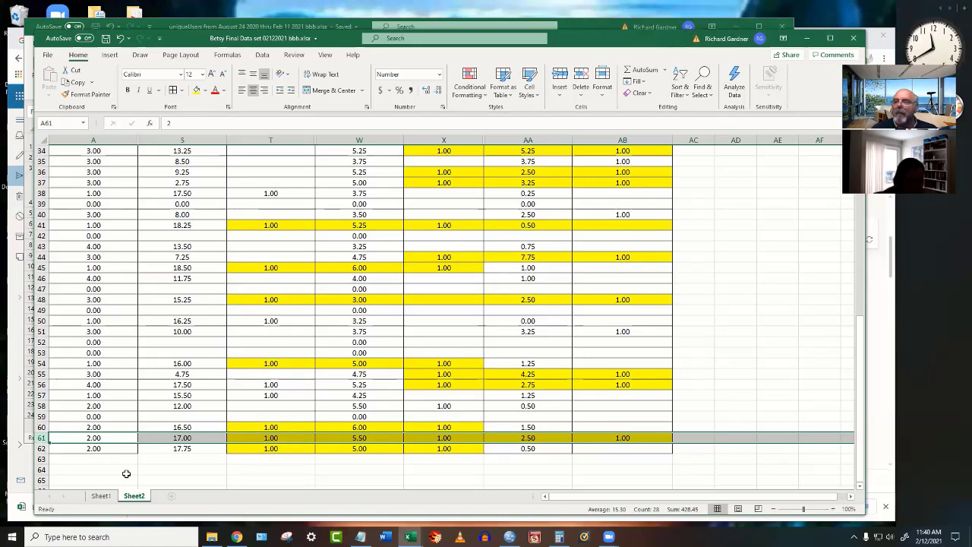
left_click(110, 436)
type("4")
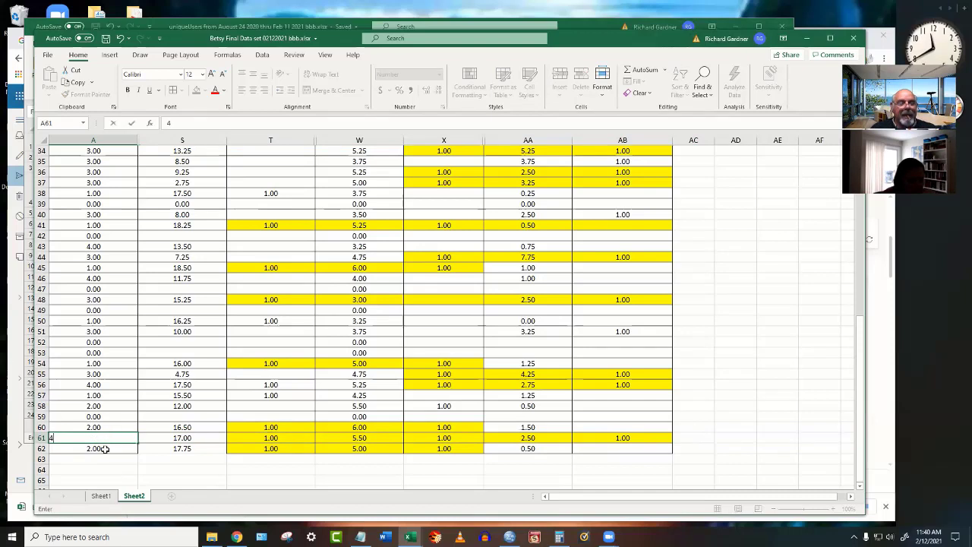
left_click(133, 457)
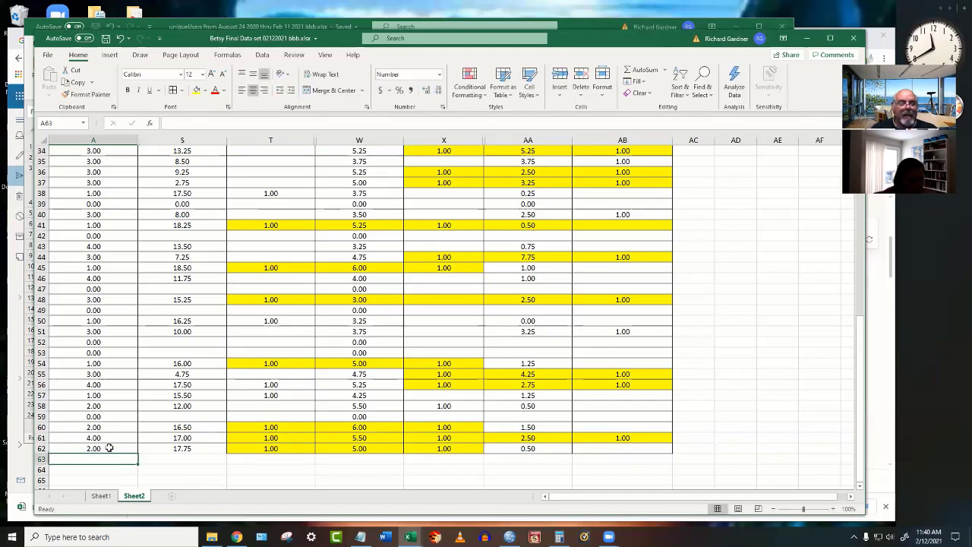
Highlight row 62 to compare its scores and set its Leadership_Type code to 1.
left_click(42, 448)
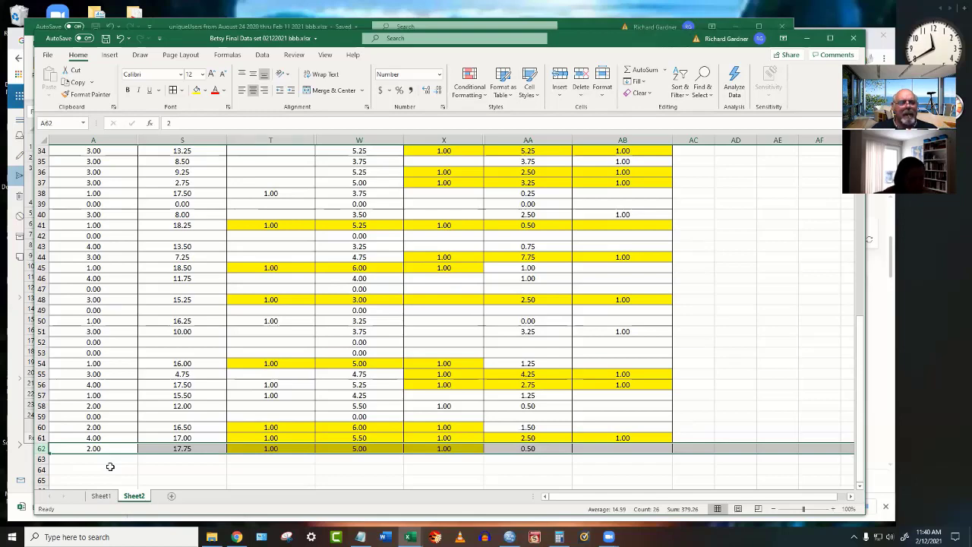
left_click(97, 448)
type("1")
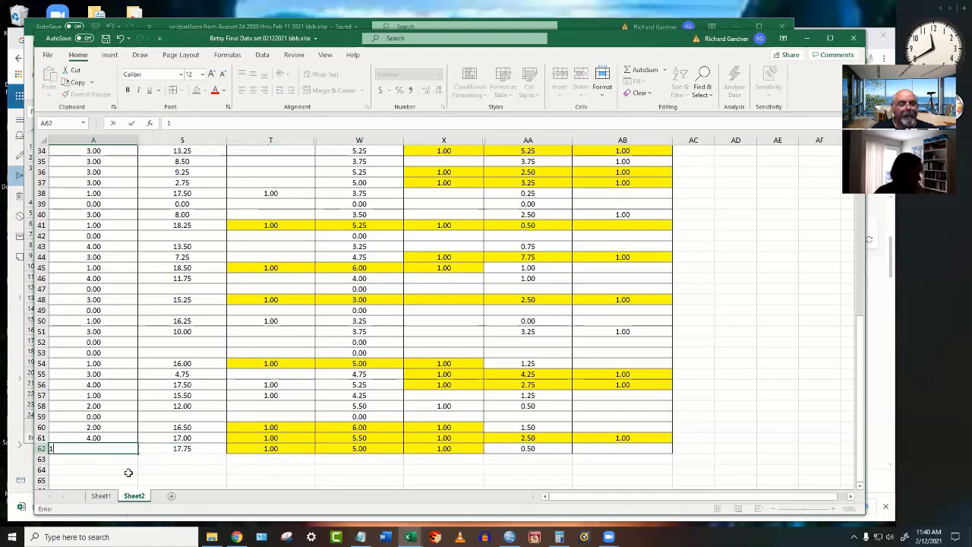
left_click(137, 465)
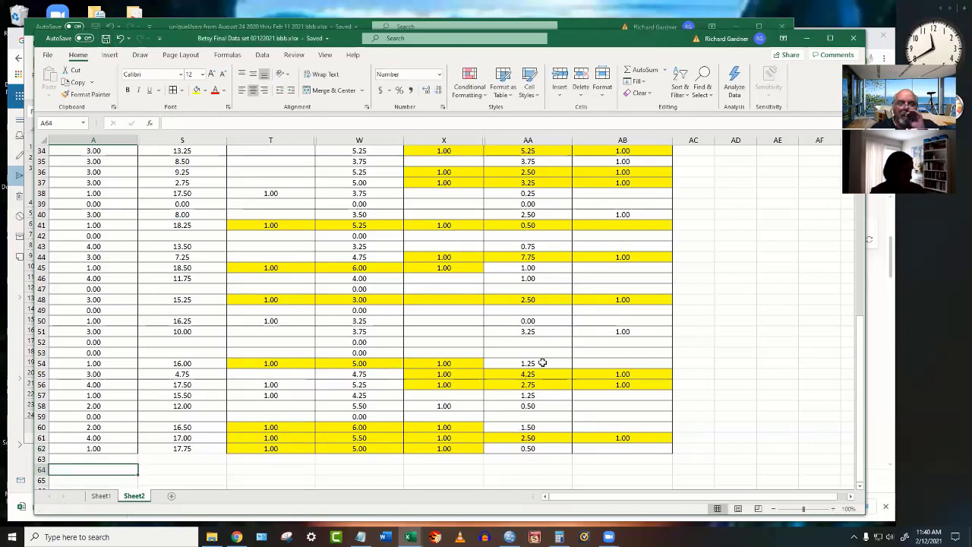
Review the blank score cells in rows 3 and 5 and unhide the columns between A and S.
scroll(542, 362, "up", 10)
scroll(539, 357, "up", 2)
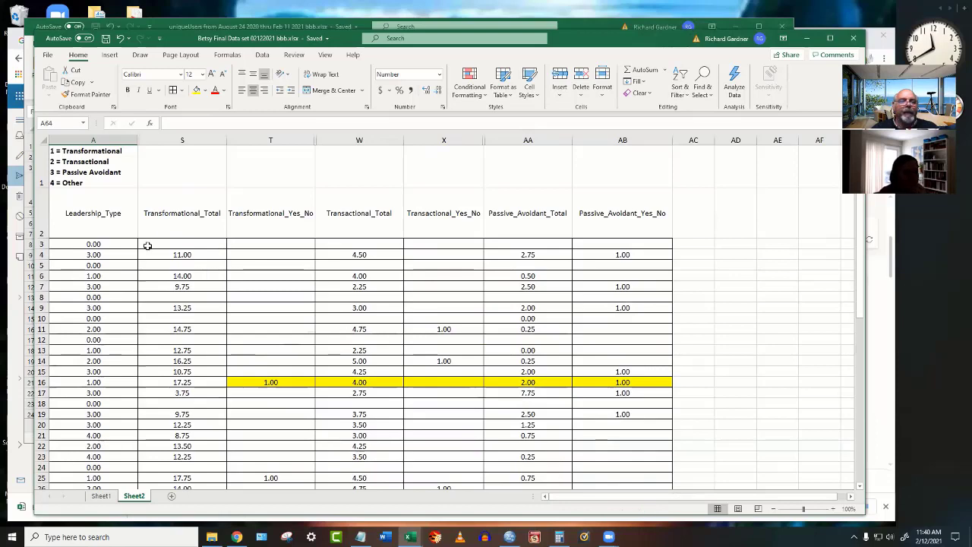
left_click_drag(148, 245, 643, 243)
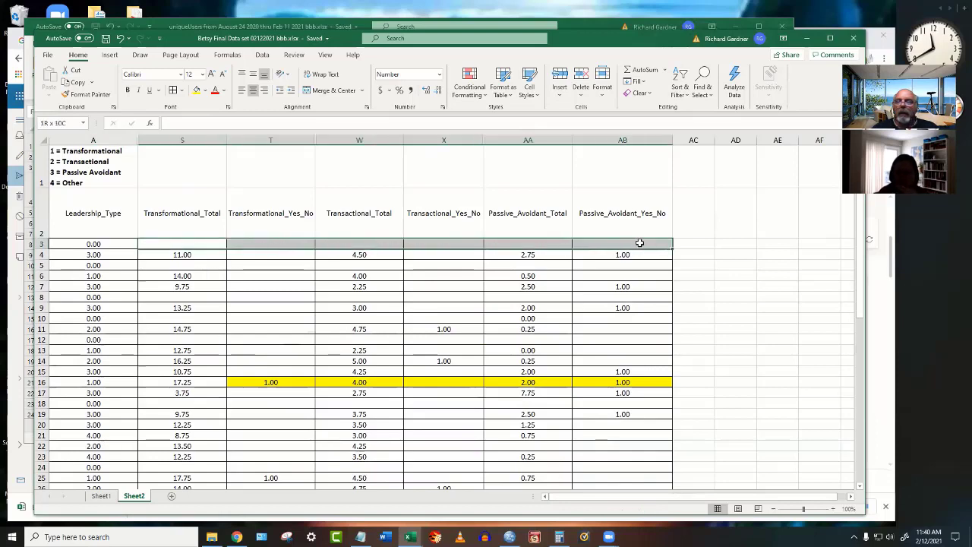
left_click_drag(165, 264, 617, 262)
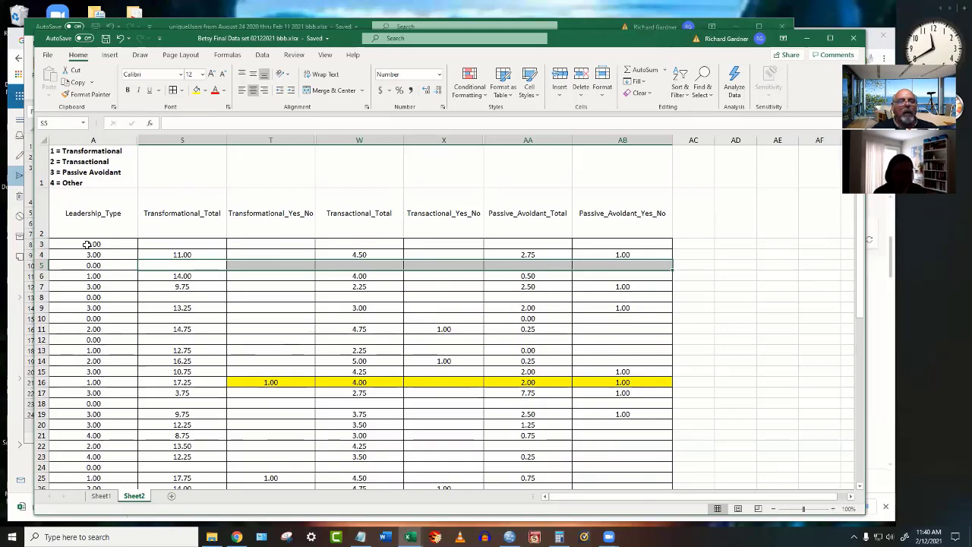
mouse_move(160, 141)
left_mouse_down()
mouse_move(182, 141)
mouse_move(93, 141)
left_mouse_up()
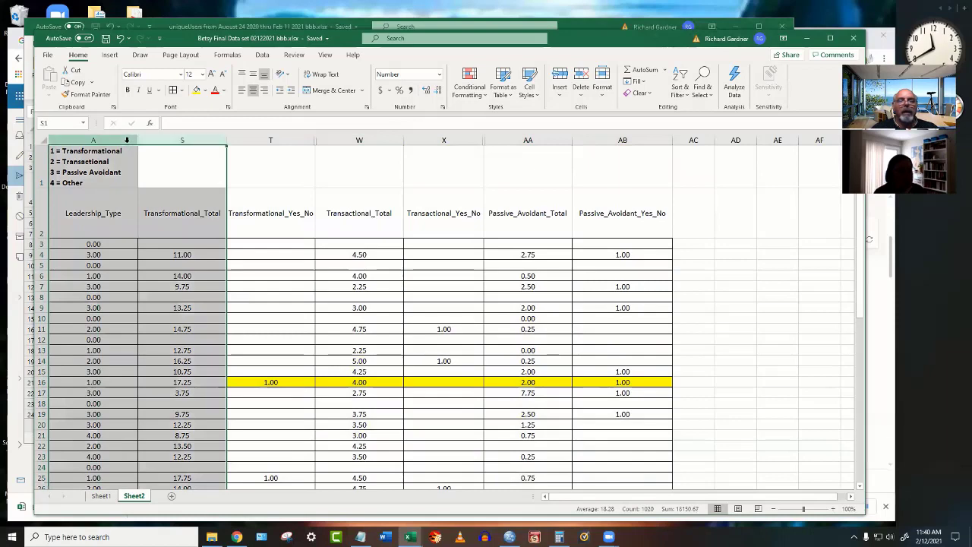
left_click(602, 86)
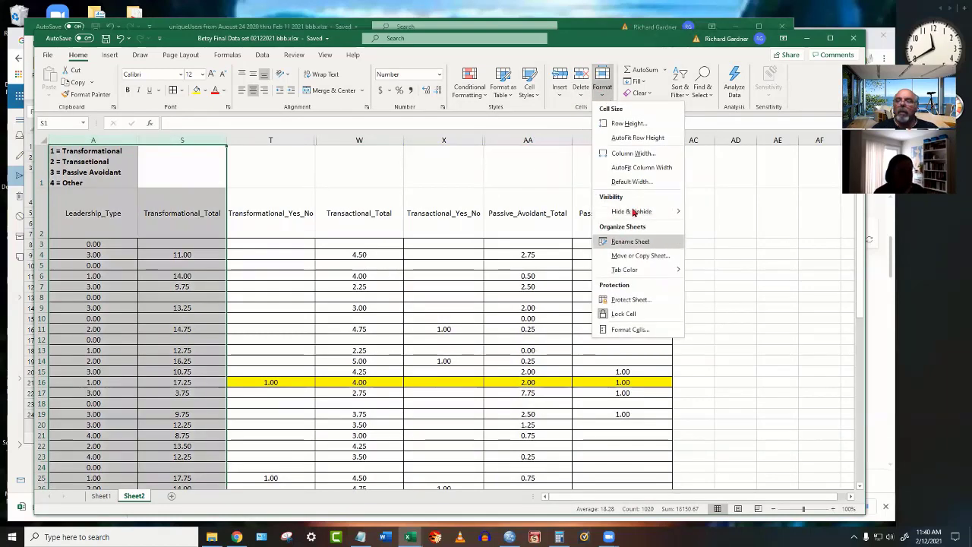
mouse_move(636, 215)
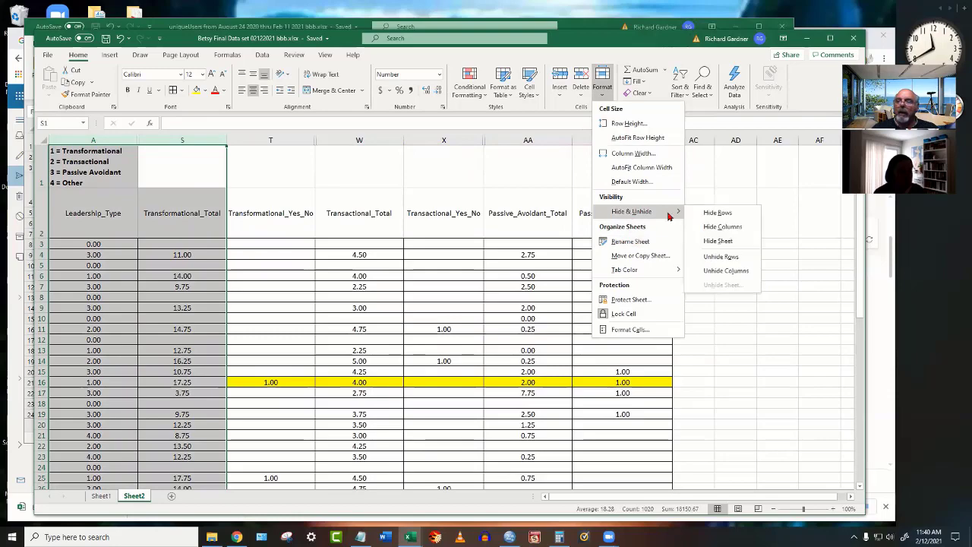
left_click(725, 271)
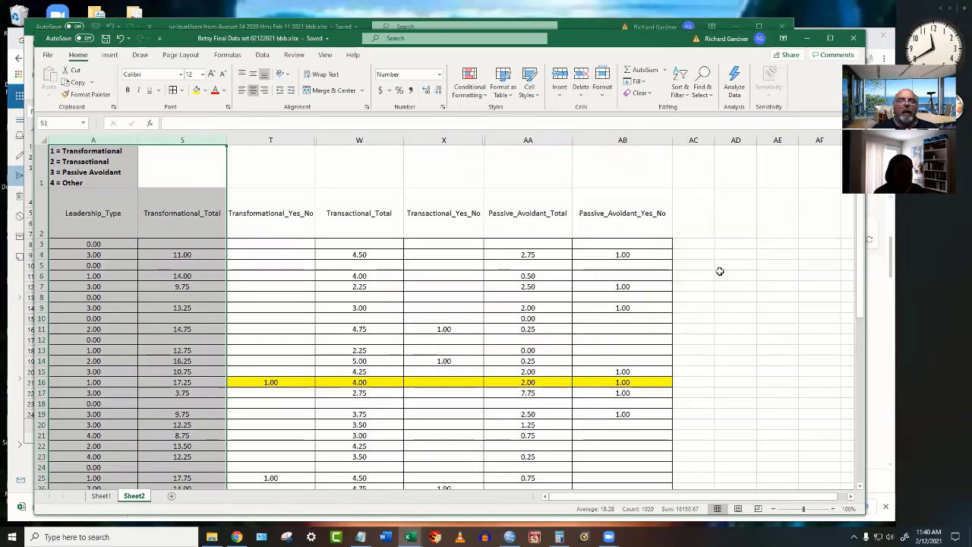
left_click(487, 309)
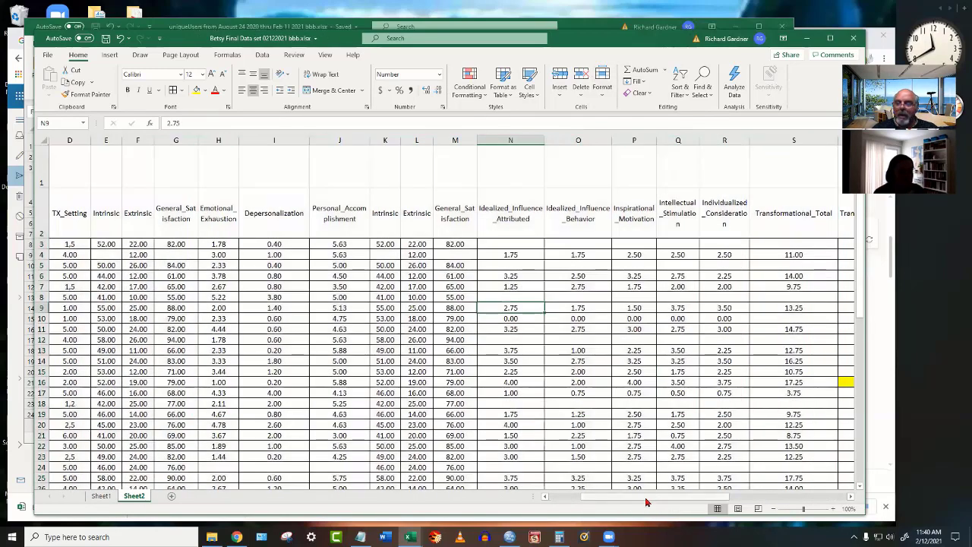
left_click_drag(650, 496, 351, 496)
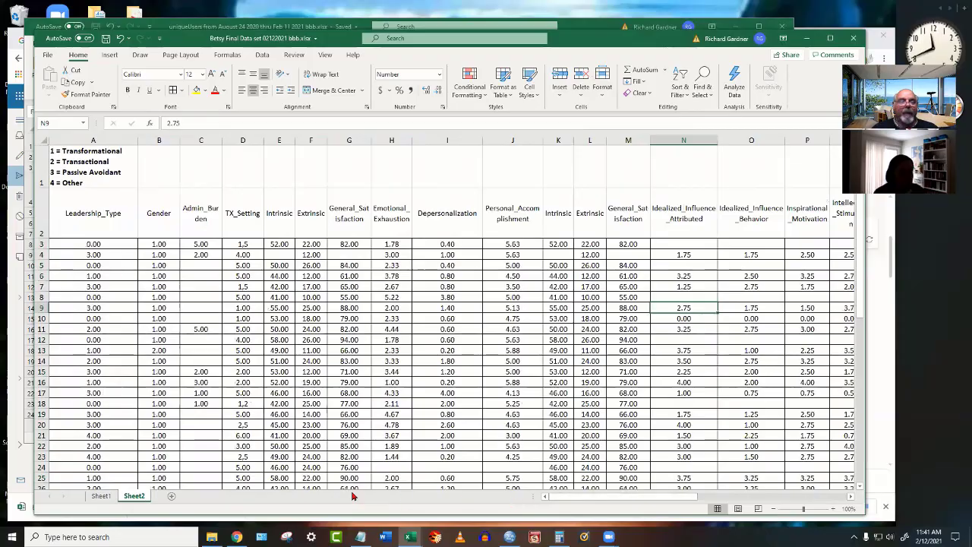
Sort the respondent data in A3 through AB62 by Leadership_Type from smallest to largest.
left_click(92, 244)
left_click_drag(92, 247, 700, 448)
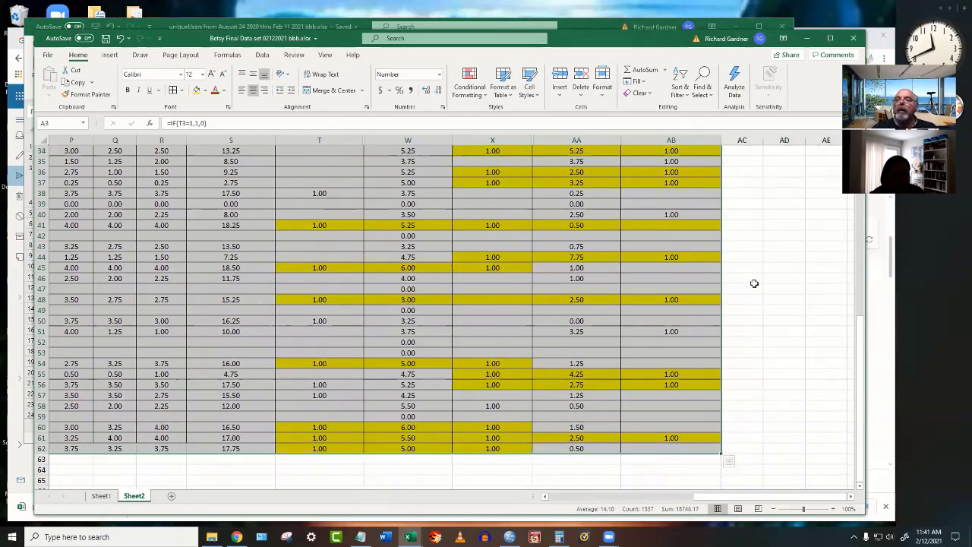
left_click(680, 74)
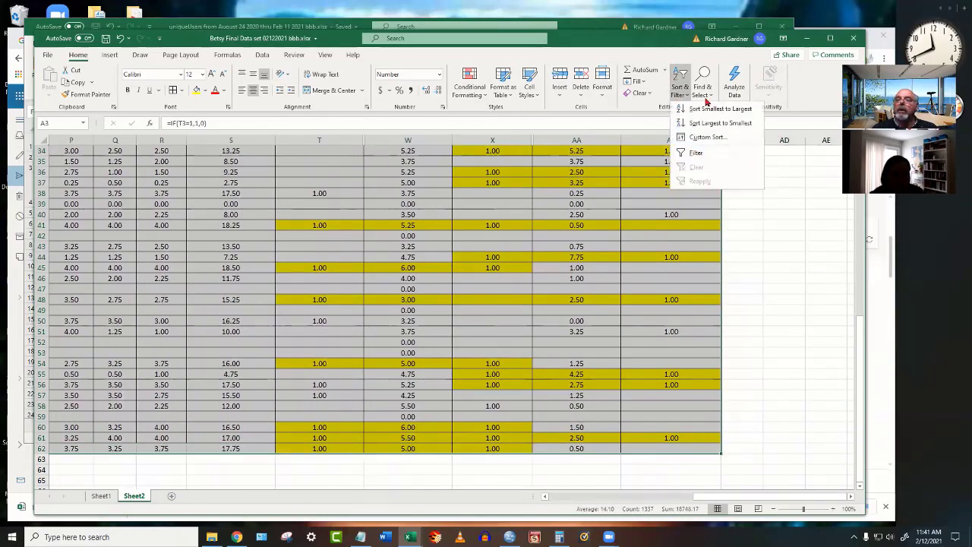
left_click(687, 102)
left_click(311, 360)
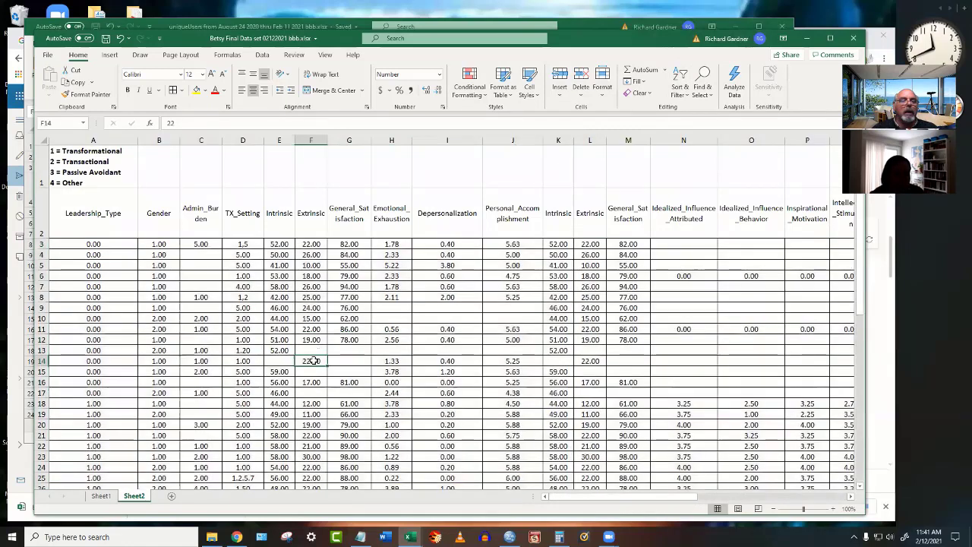
Delete rows 3 to 17, whose Leadership_Type code is 0, and look over the remaining sorted codes.
left_click(40, 243)
left_click_drag(41, 242, 38, 393)
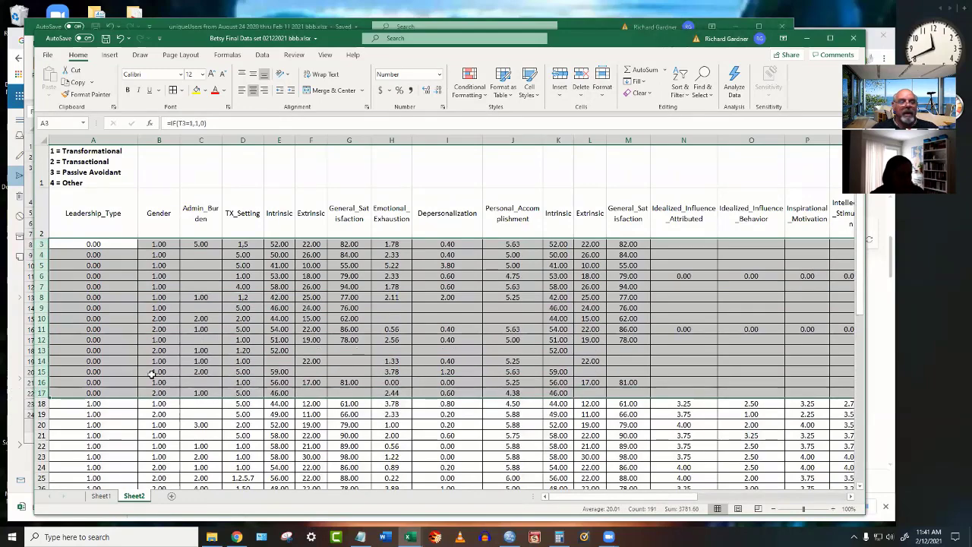
left_click(581, 81)
left_click(121, 370)
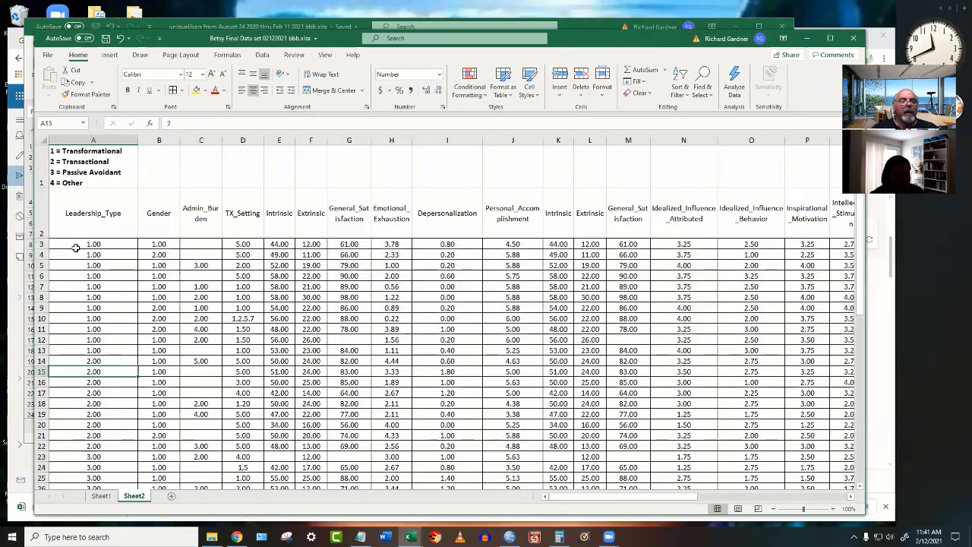
scroll(75, 250, "down", 7)
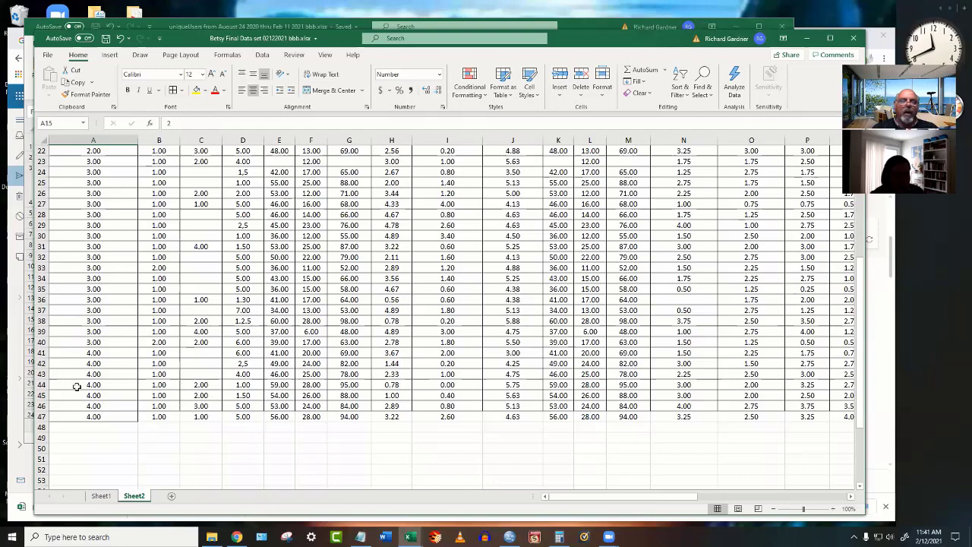
scroll(76, 418, "up", 4)
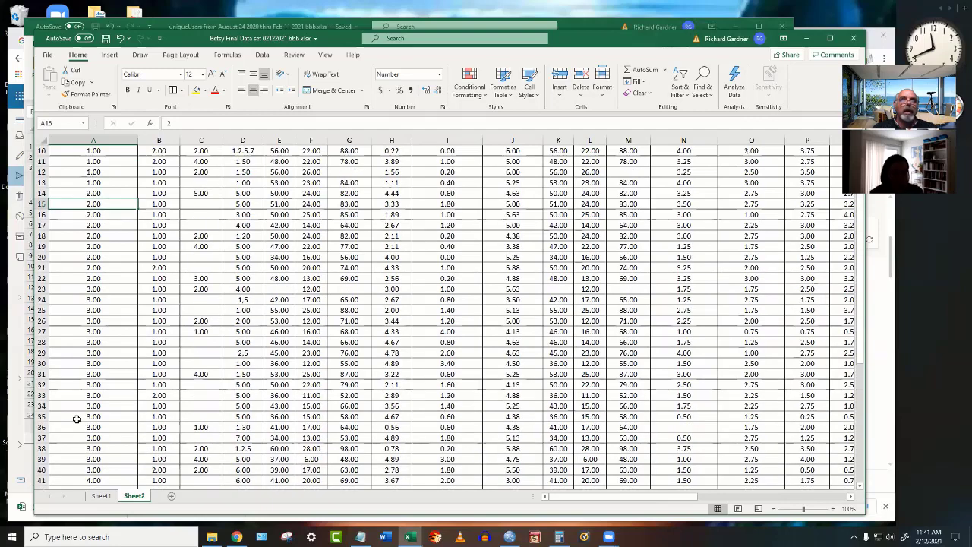
scroll(77, 419, "up", 3)
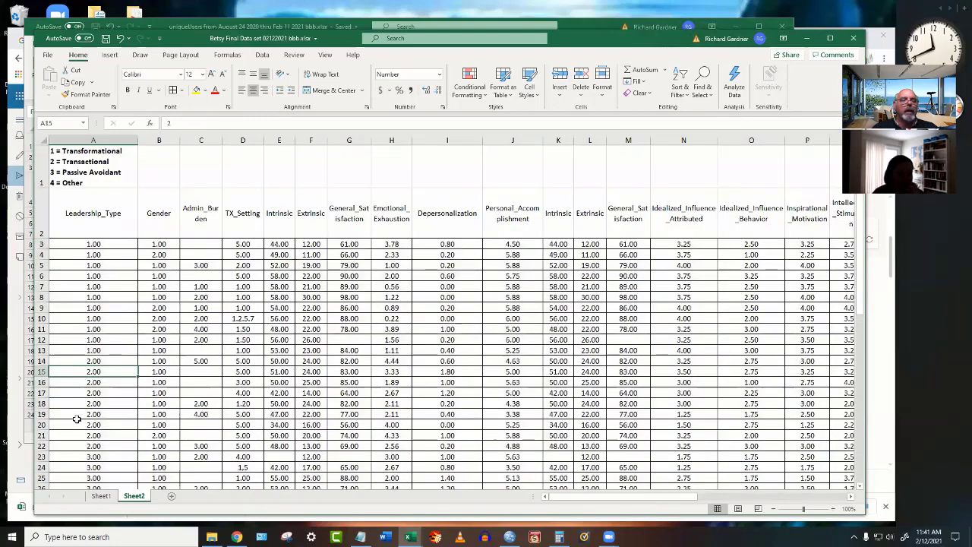
left_click(78, 245)
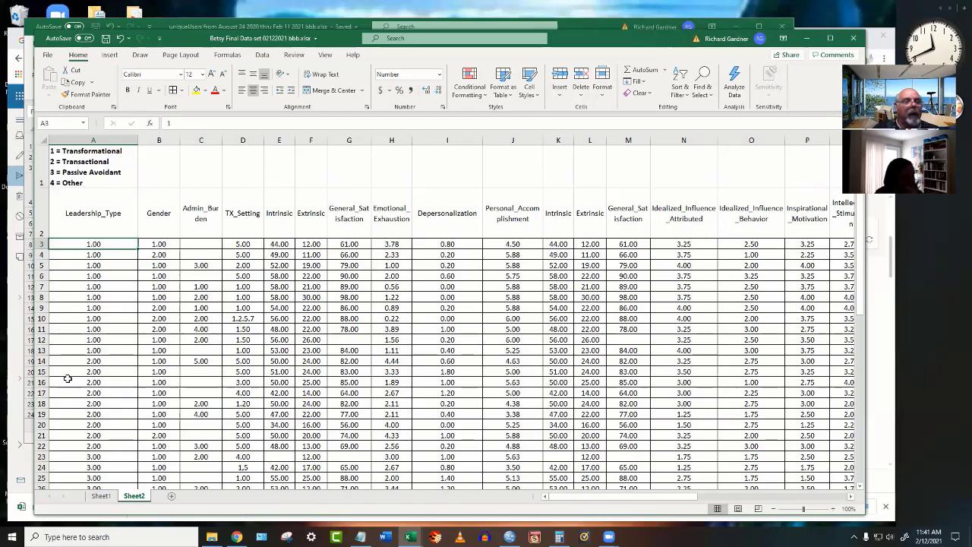
left_click(106, 308)
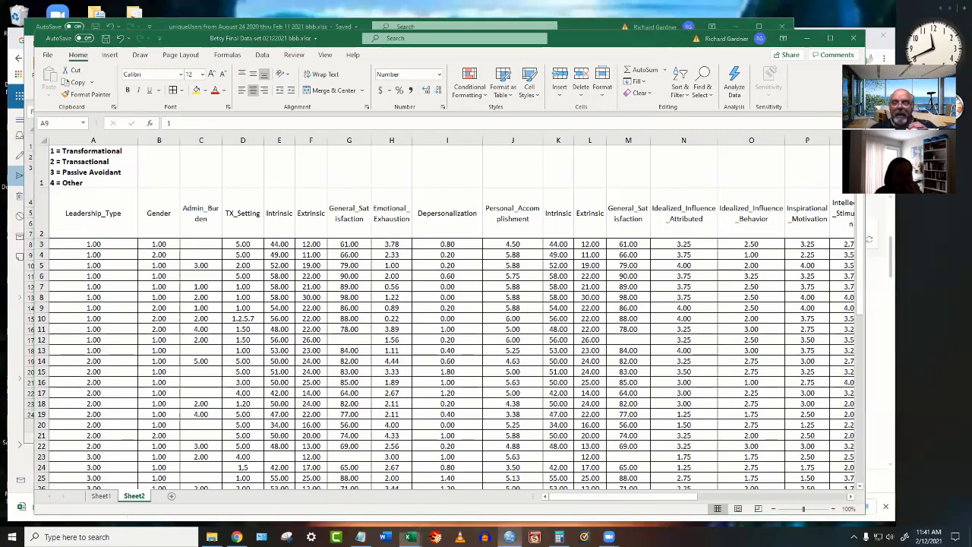
Switch to IBM SPSS Statistics, create a new empty dataset and move its window clear of the output viewer.
left_click(508, 536)
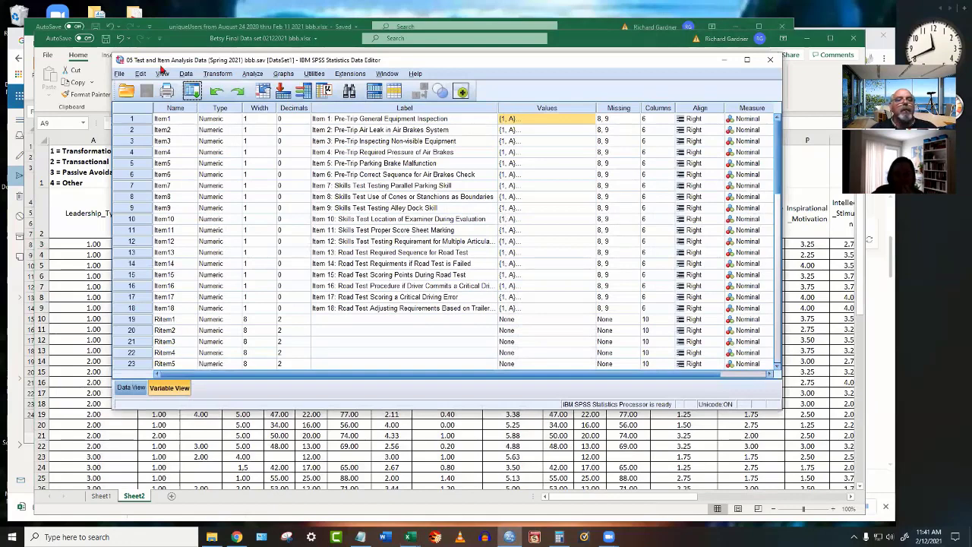
left_click(118, 73)
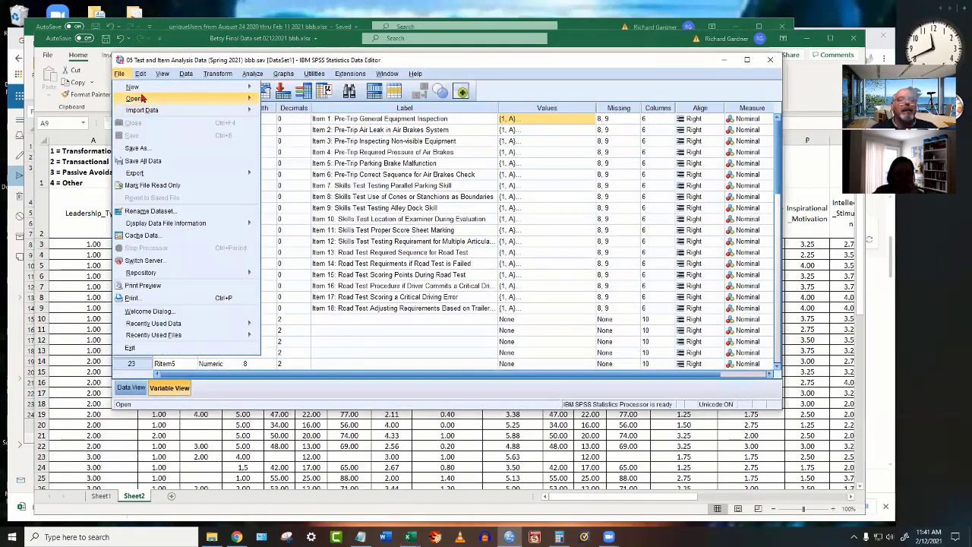
mouse_move(143, 102)
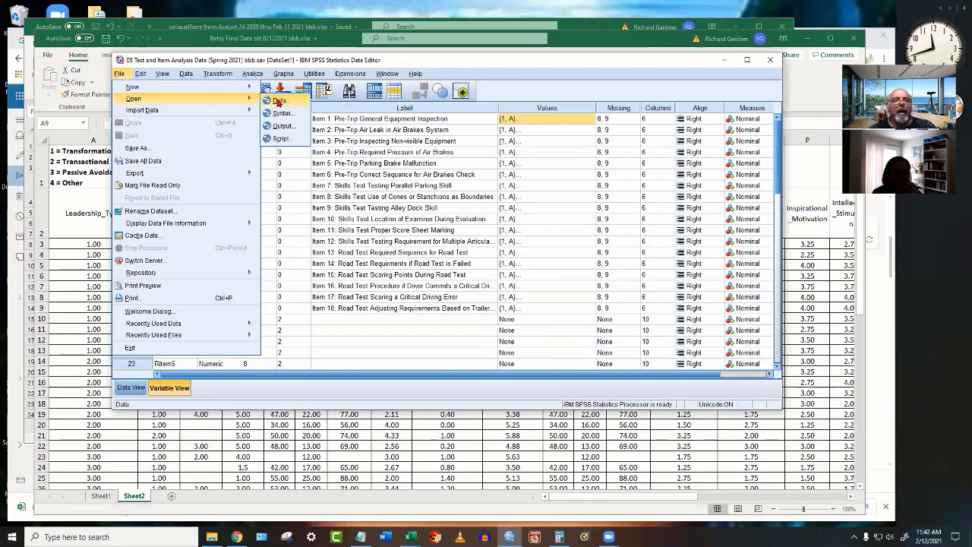
left_click(275, 90)
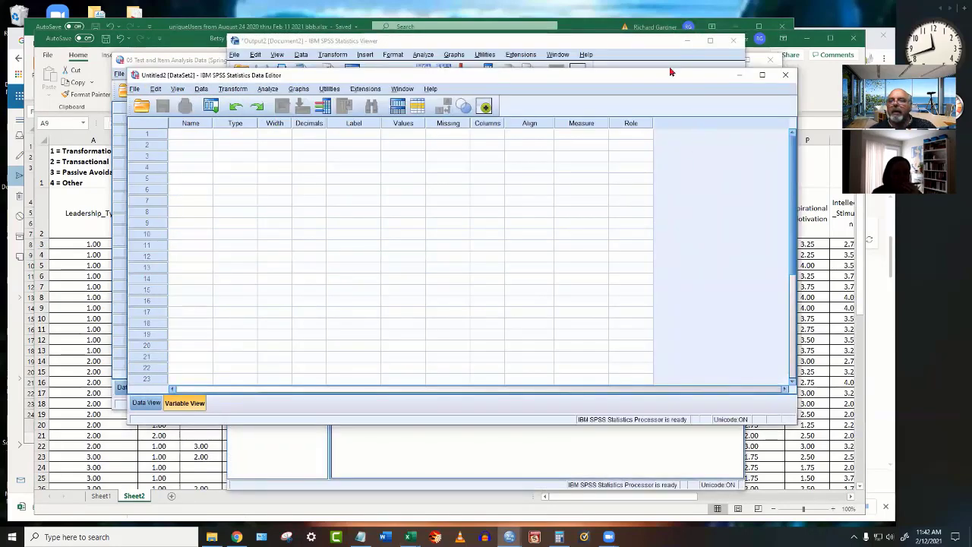
left_click_drag(662, 76, 643, 283)
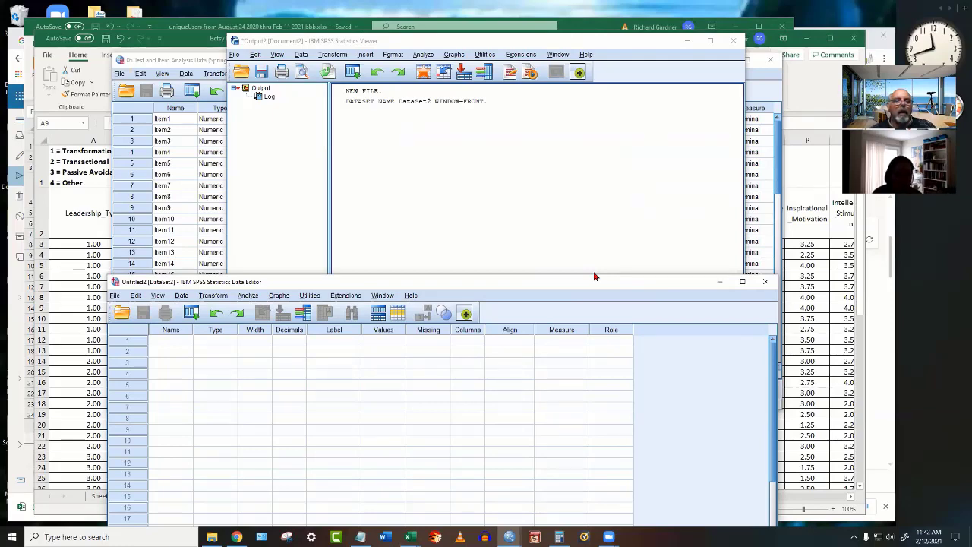
Move the empty dataset window aside, then switch to Excel and copy the respondent data A3 through AB47 from Sheet2.
left_click_drag(594, 277, 600, 167)
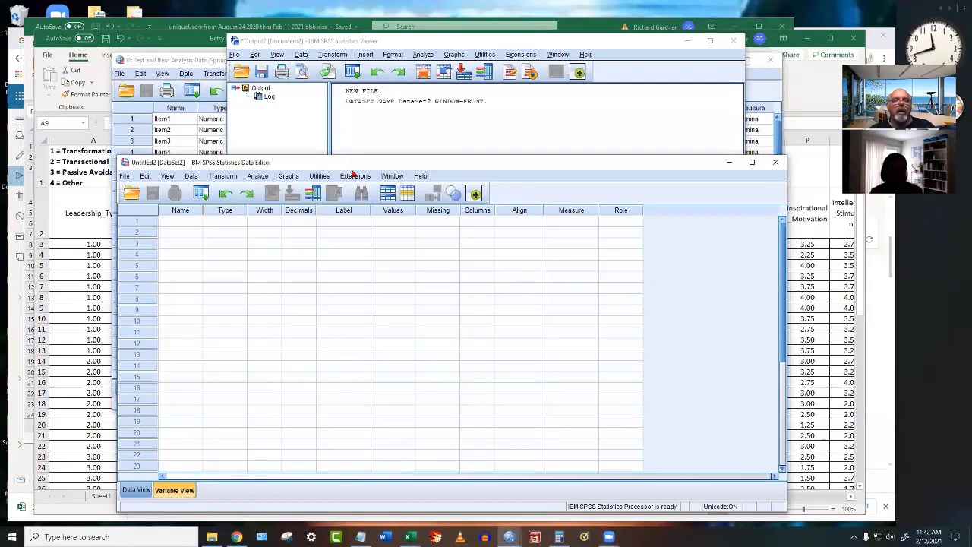
left_click_drag(347, 167, 552, 166)
left_click(178, 455)
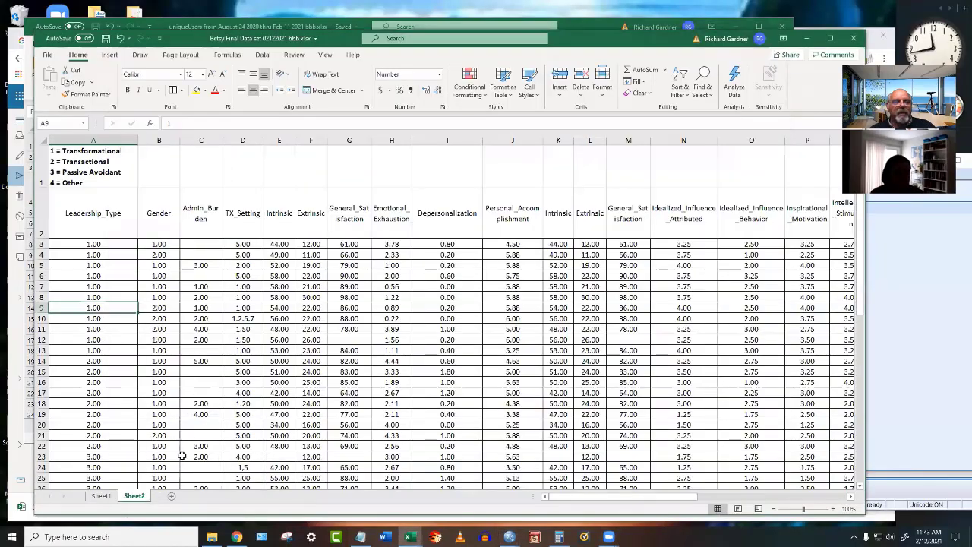
left_click(62, 244)
left_click_drag(152, 247, 689, 444)
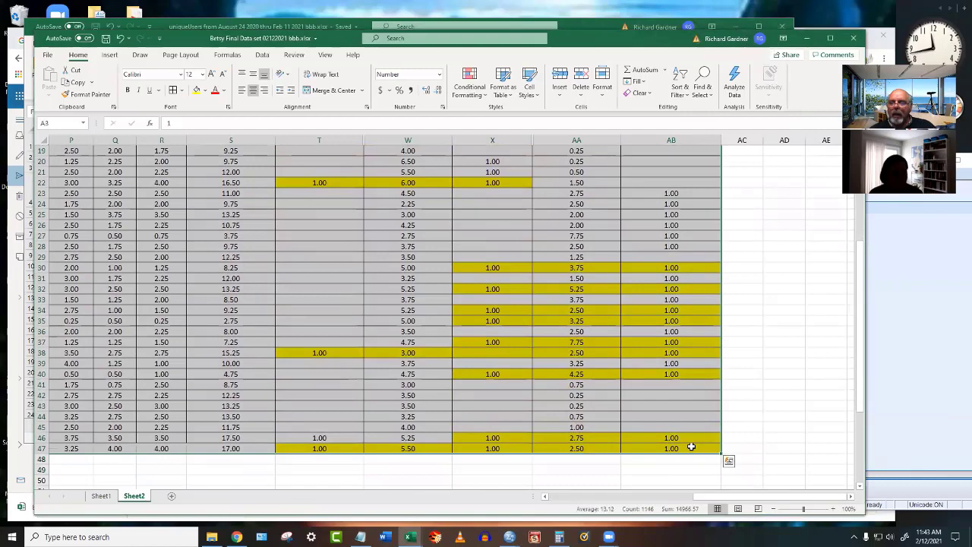
right_click(690, 444)
left_click(731, 188)
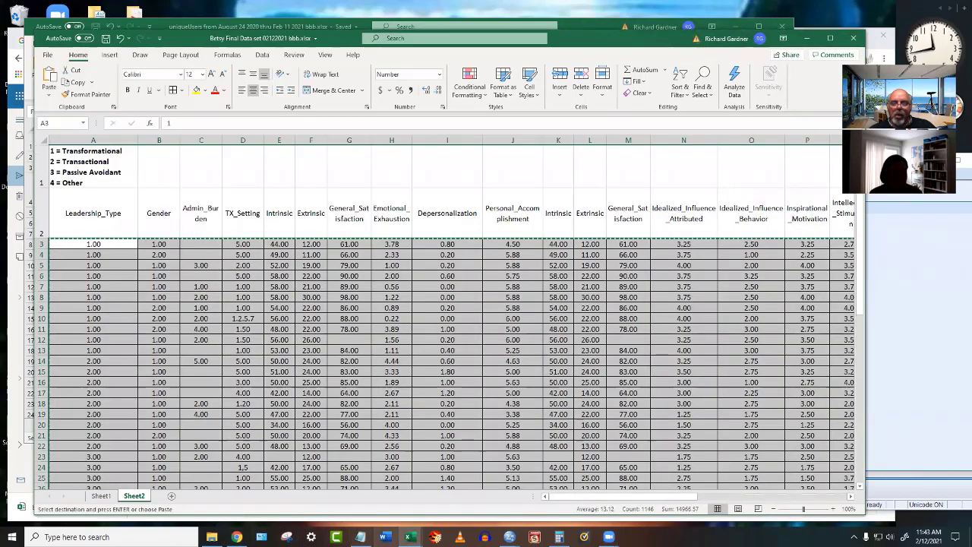
Switch to the empty SPSS dataset and paste the copied respondent data at the first case and first variable.
left_click(508, 536)
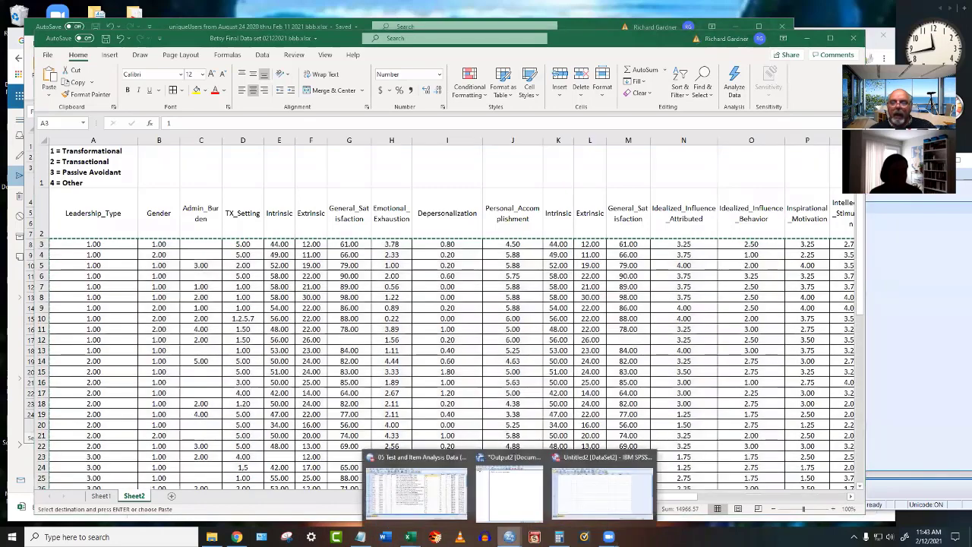
left_click(600, 466)
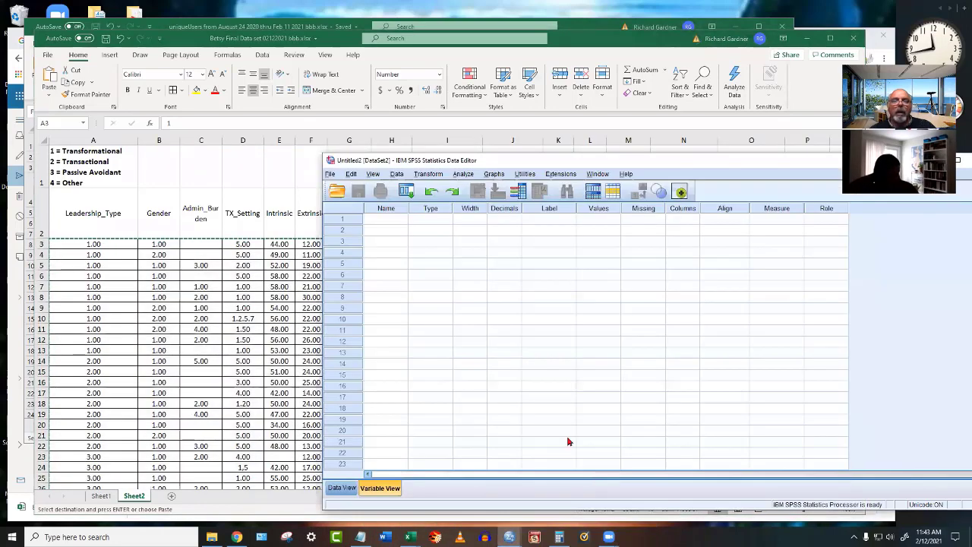
left_click(341, 487)
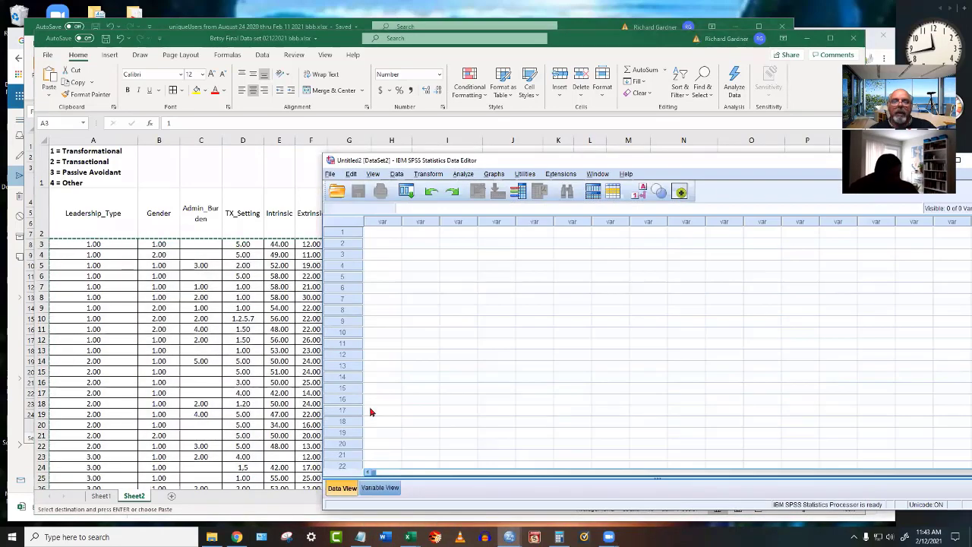
right_click(387, 235)
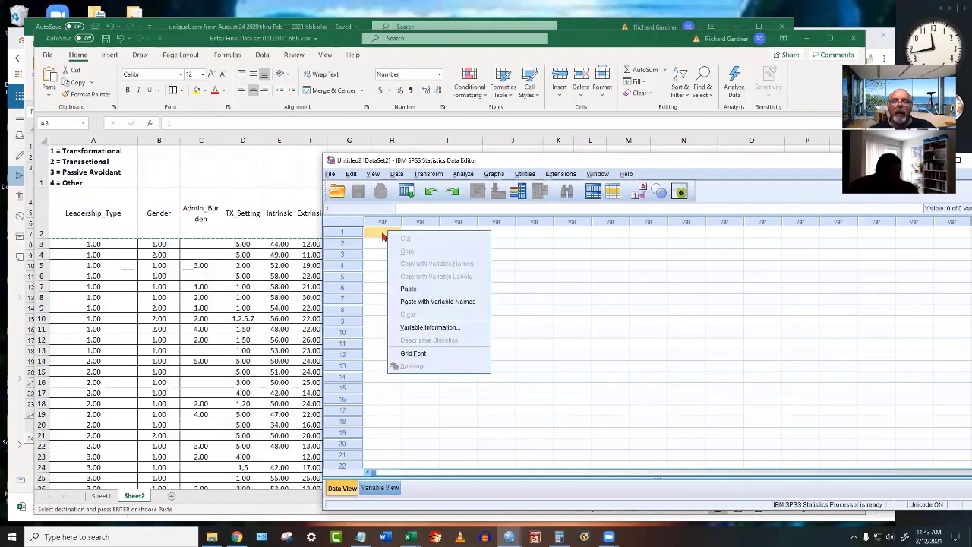
left_click(408, 290)
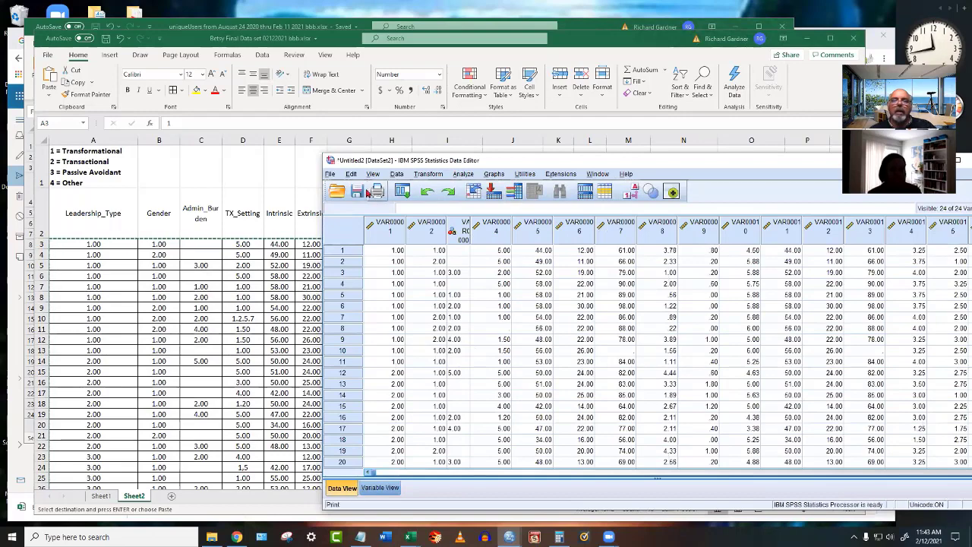
Save the dataset in the client's Spring 2021 folder, named with the client's first name followed by "021202021 aaa".
left_click(357, 193)
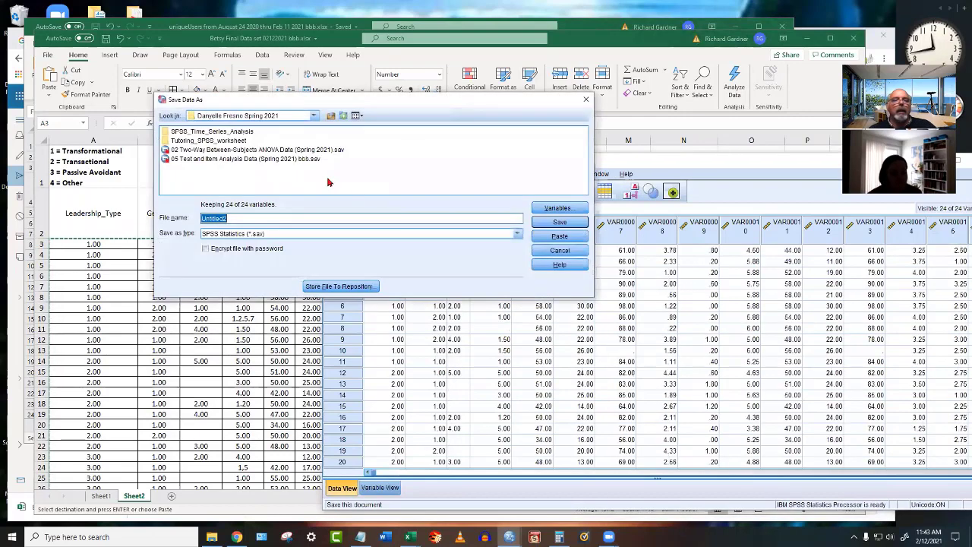
left_click(331, 116)
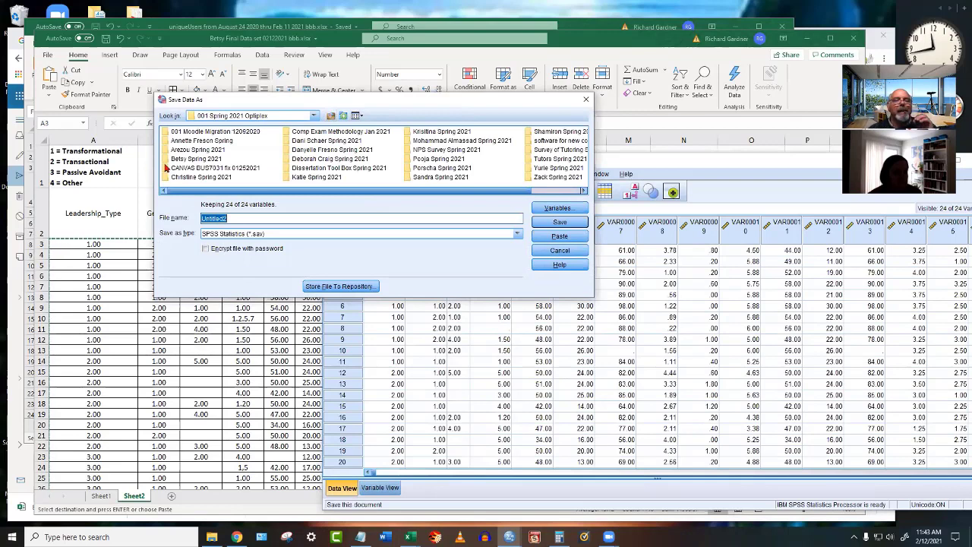
double_click(166, 158)
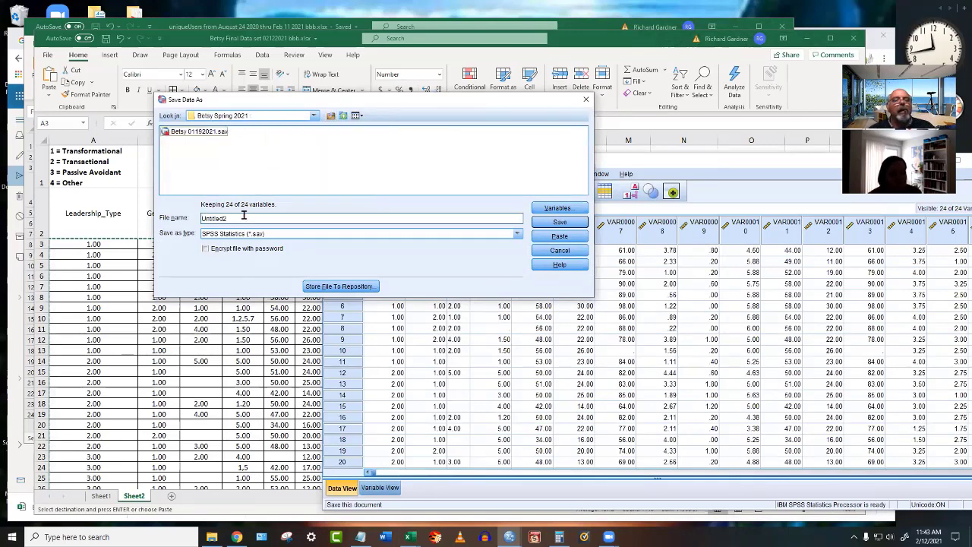
left_click_drag(243, 215, 175, 217)
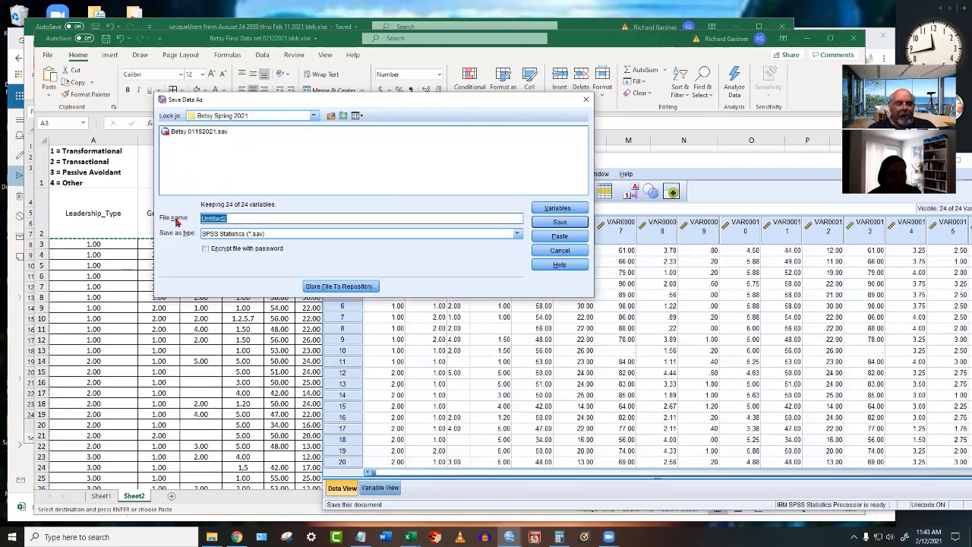
type("Betsy")
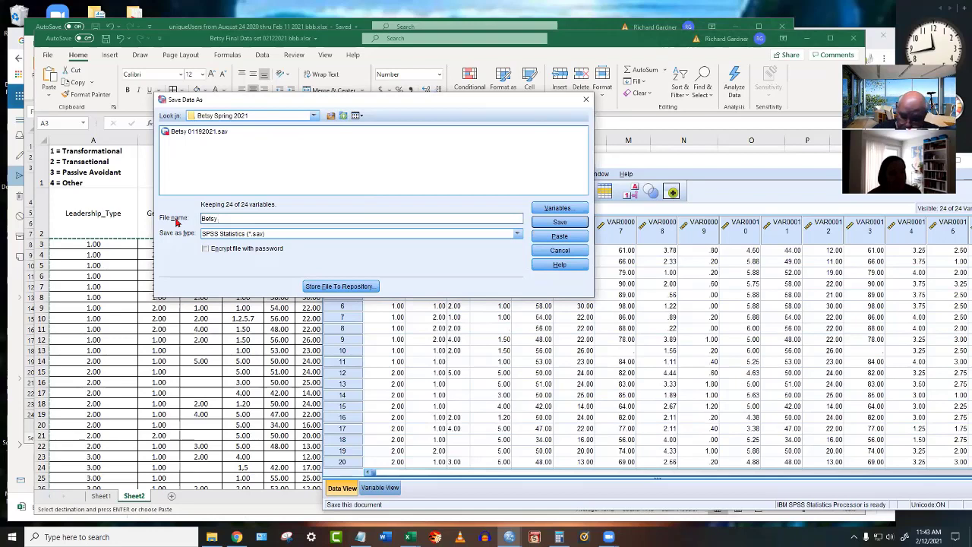
type("02120")
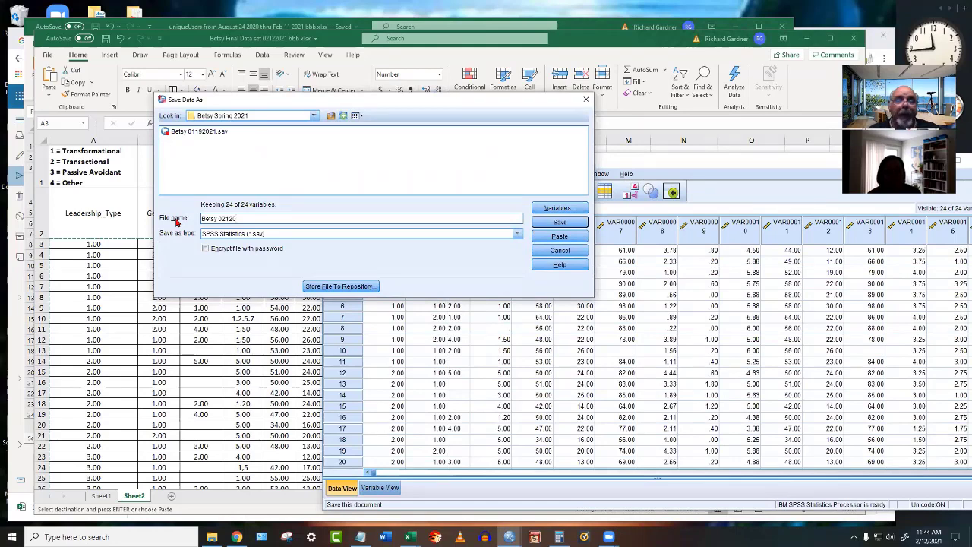
key("BackSpace")
type("2021")
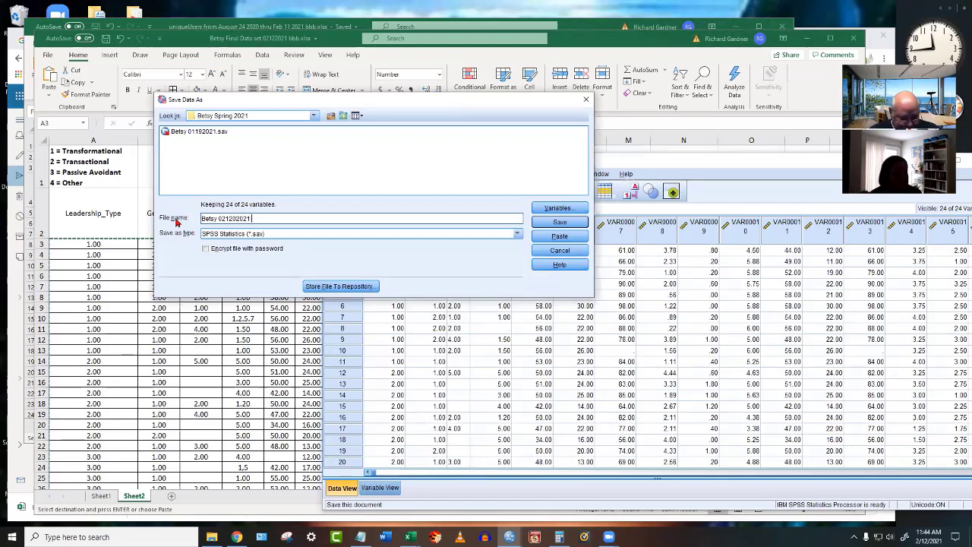
type("aaa")
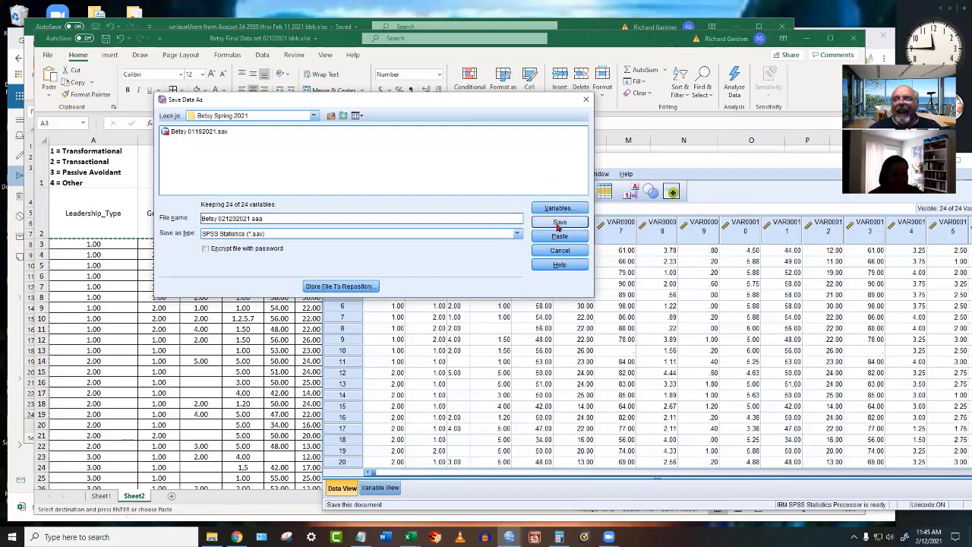
left_click(559, 222)
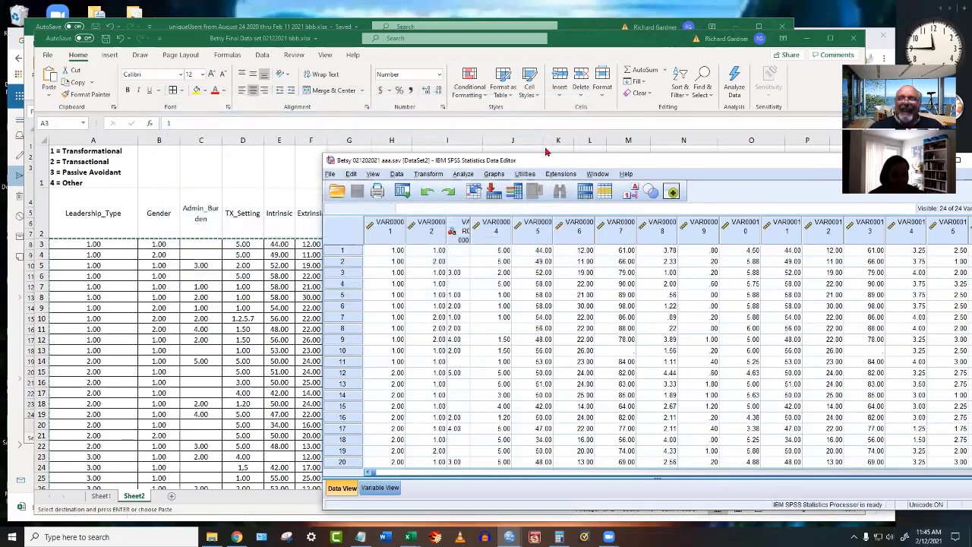
Move the saved dataset's window away from the screen edge and widen the VAR00003 column.
left_click_drag(545, 155, 404, 65)
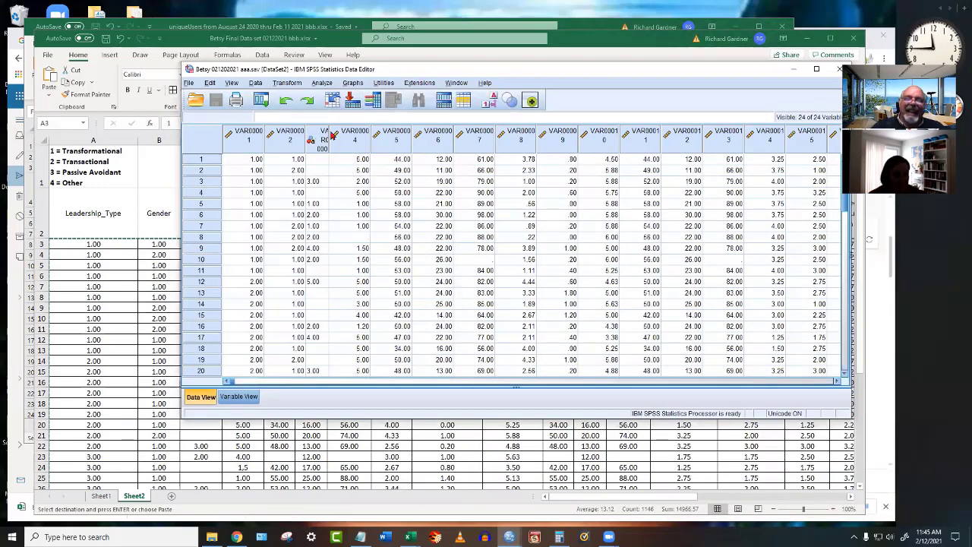
left_click_drag(331, 135, 406, 132)
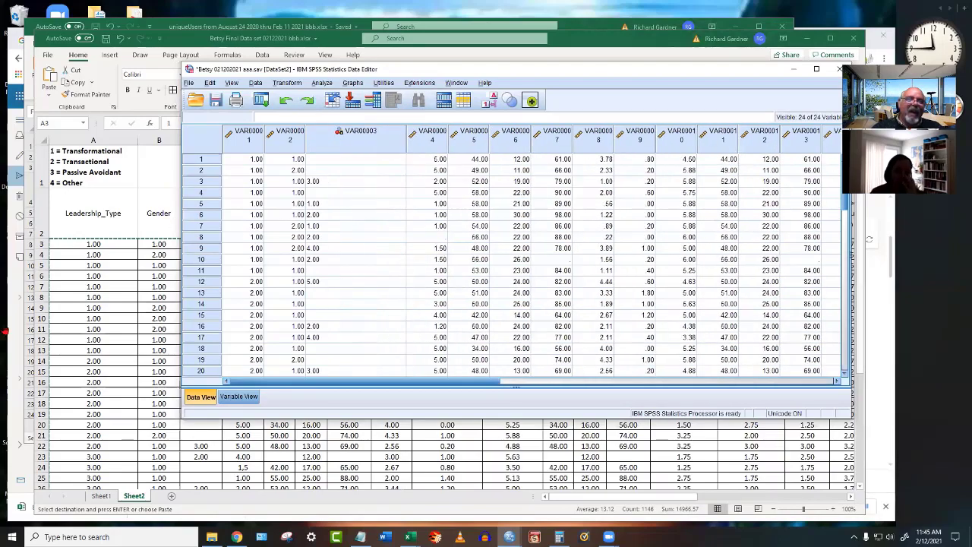
In Excel, copy the Sheet2 headings A2 through AB2, paste them transposed into G1 of a new sheet, and widen column G.
left_click(106, 208)
left_click_drag(98, 209, 690, 217)
right_click(691, 219)
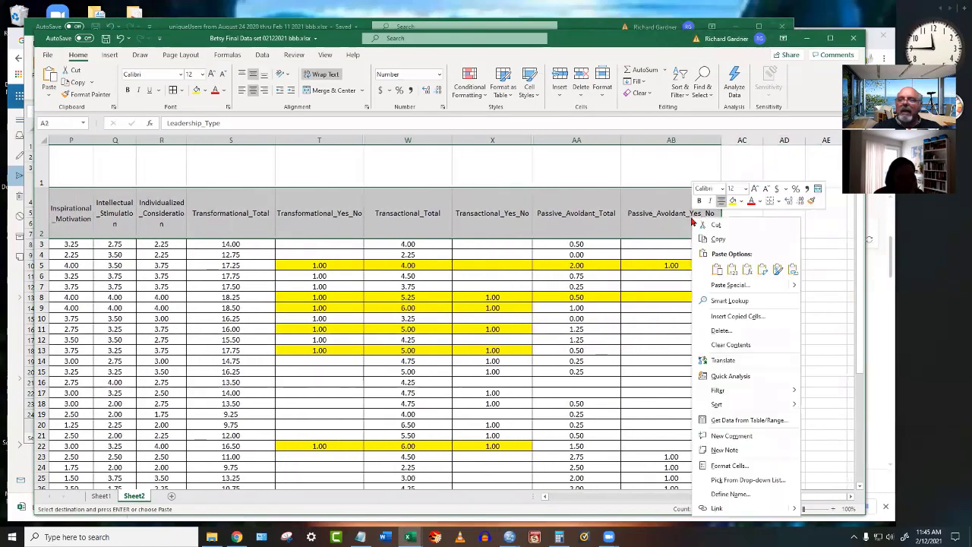
left_click(718, 240)
left_click(172, 495)
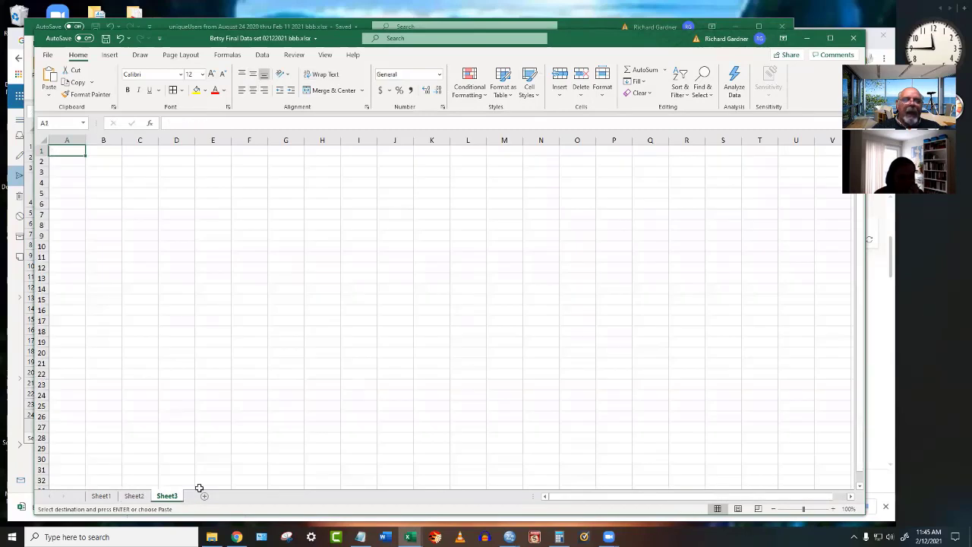
right_click(292, 154)
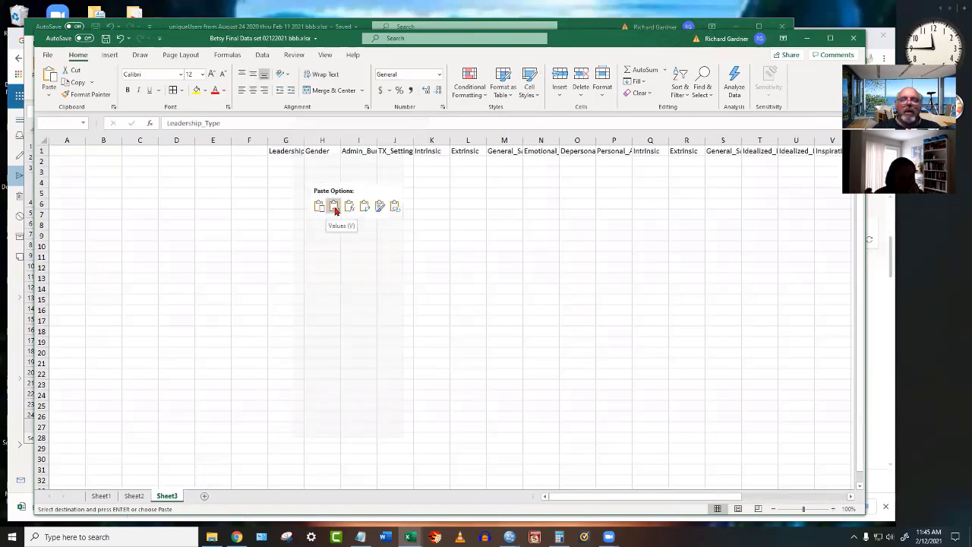
left_click(380, 205)
left_click_drag(304, 139, 401, 144)
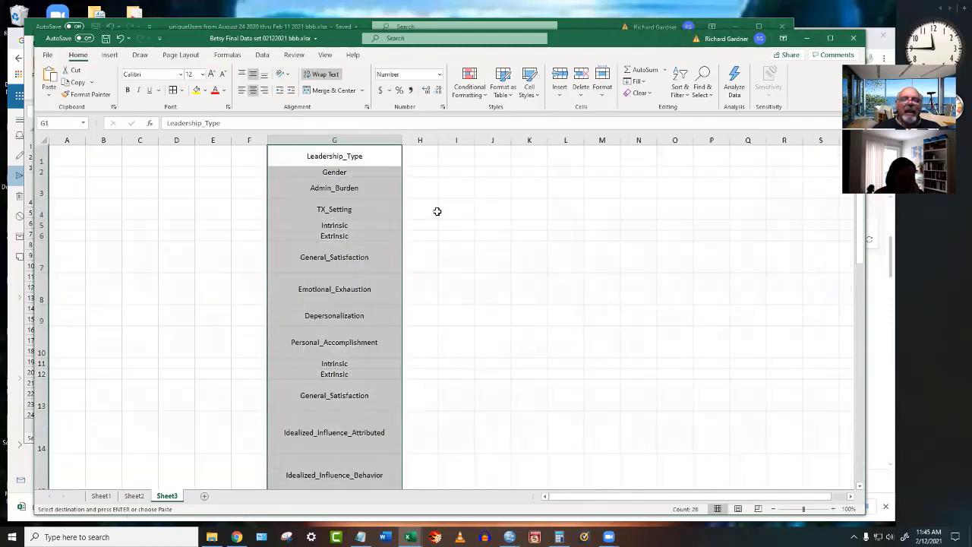
Review the transposed variable names on Sheet3 and copy them from G1 through G28.
left_click(322, 159)
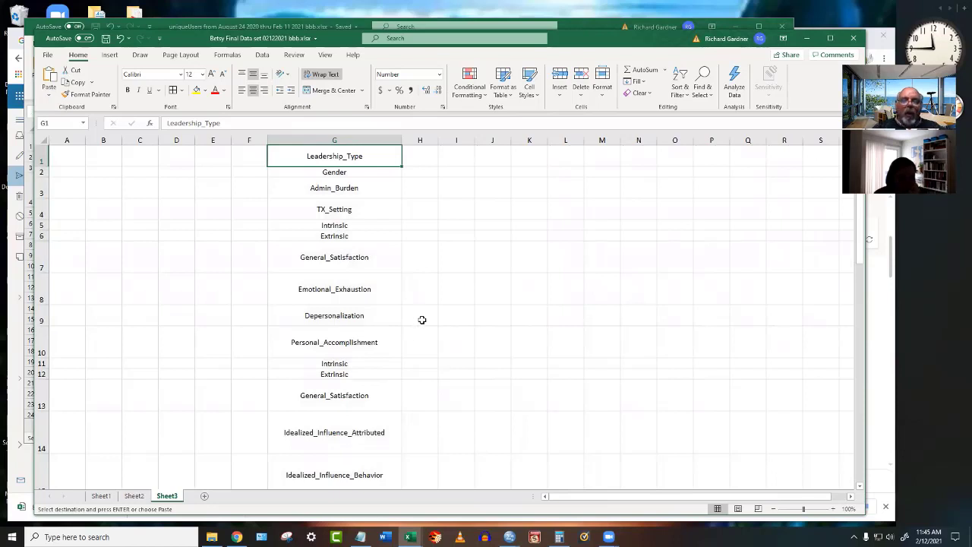
scroll(423, 320, "down", 4)
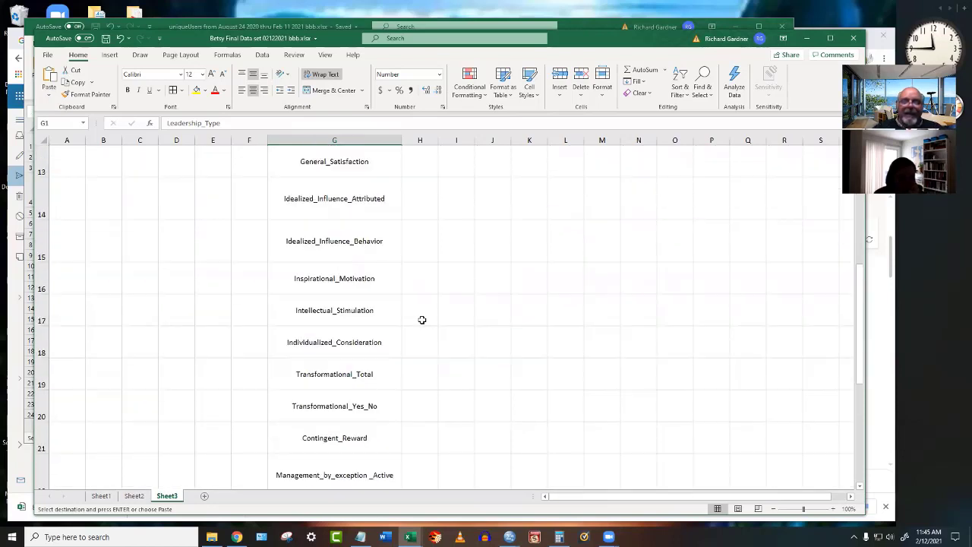
scroll(433, 310, "down", 4)
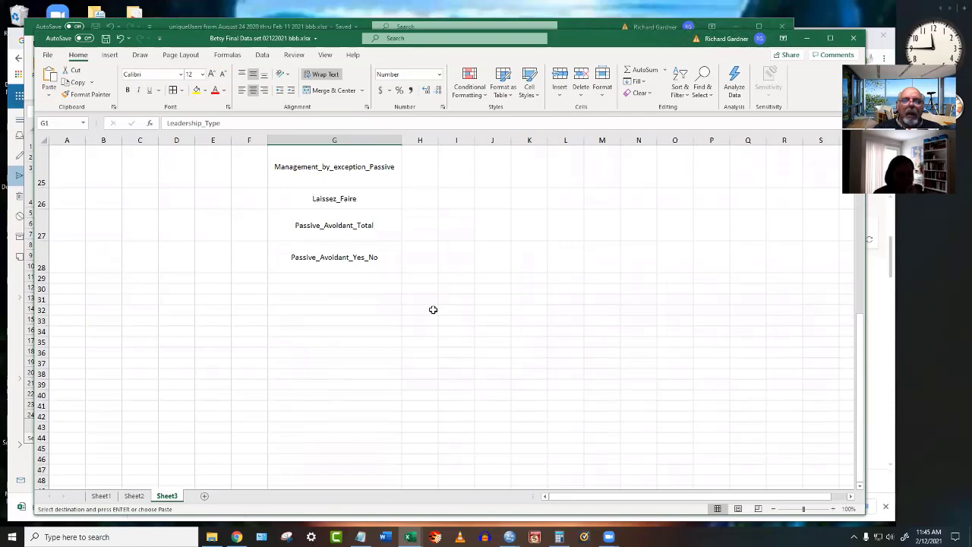
scroll(432, 310, "up", 8)
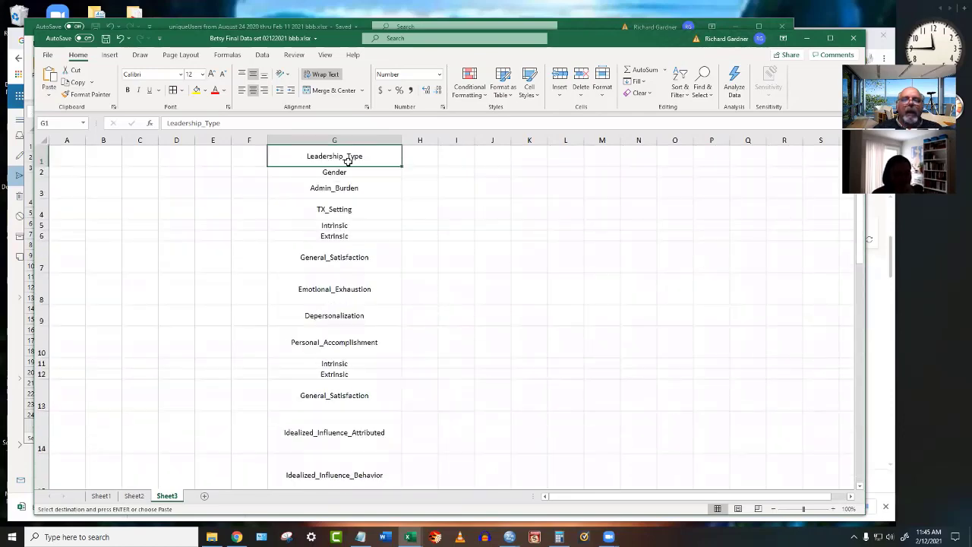
left_click_drag(346, 161, 346, 369)
right_click(346, 369)
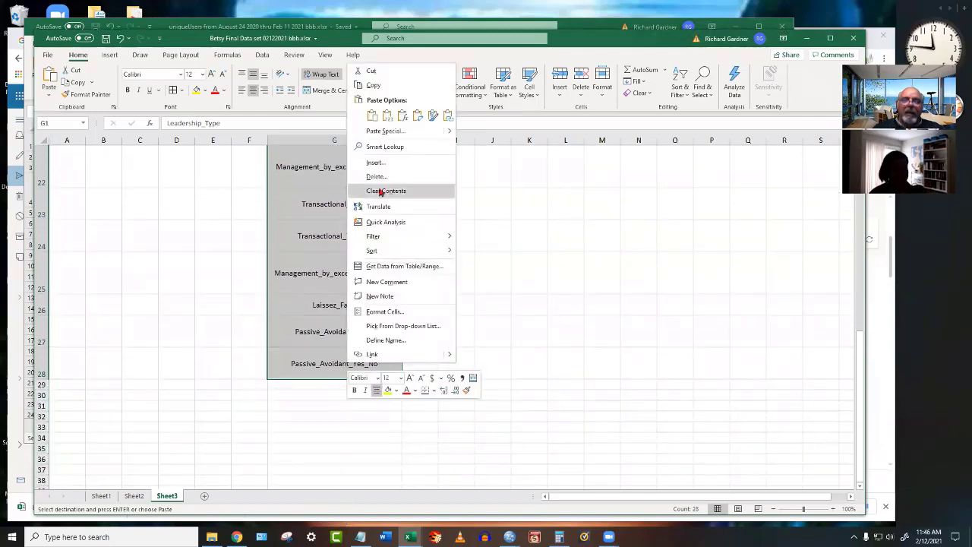
left_click(372, 85)
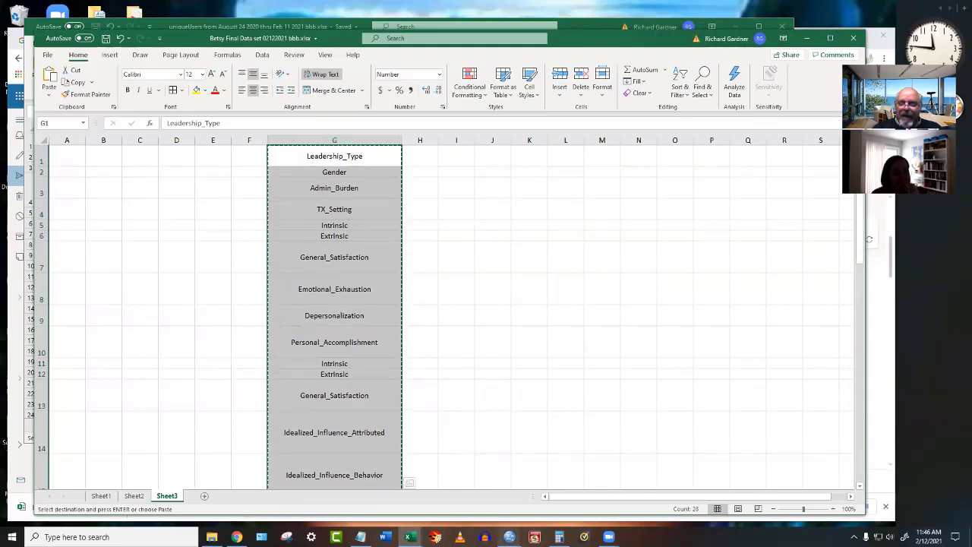
Switch to the SPSS dataset and paste the copied names over the variable names VAR00001 through VAR00024.
mouse_move(510, 536)
left_click(565, 486)
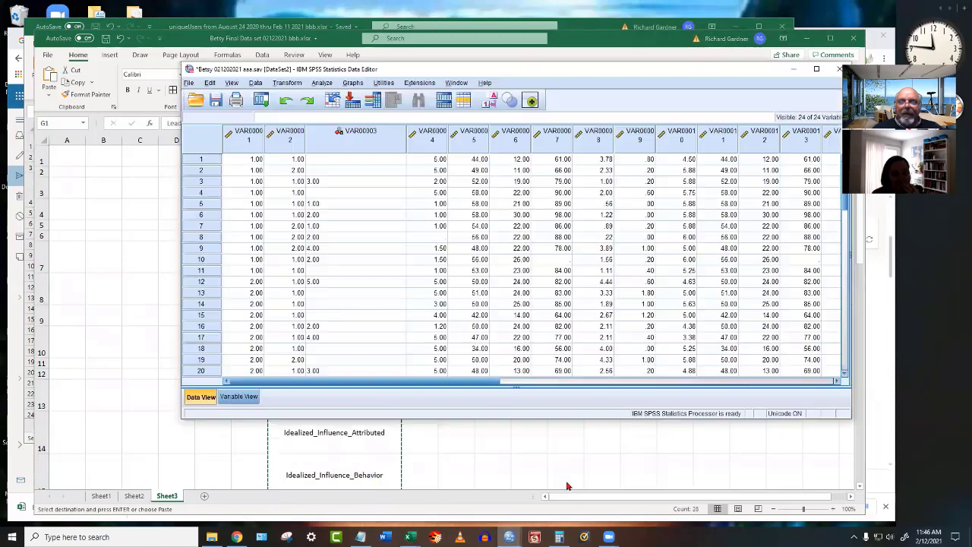
left_click(243, 397)
left_click_drag(250, 132, 241, 214)
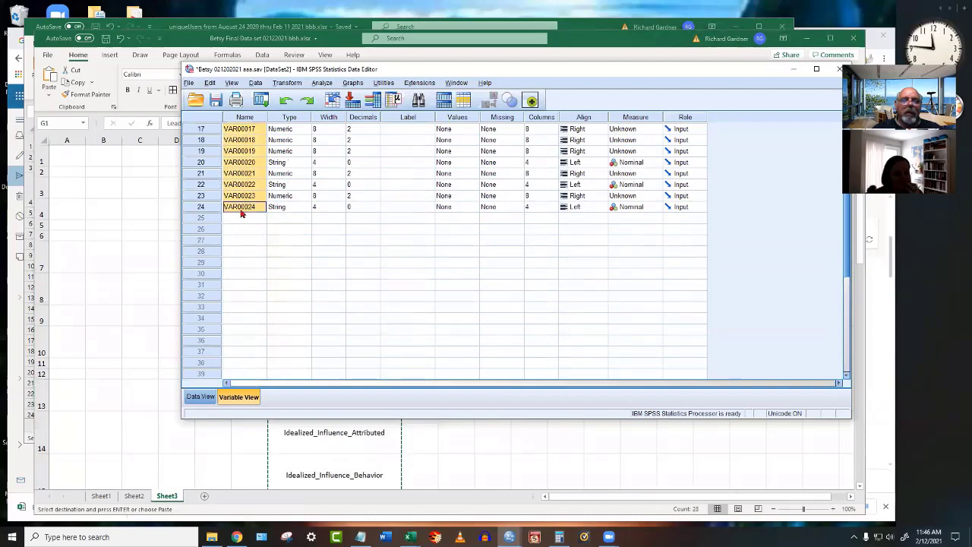
right_click(240, 212)
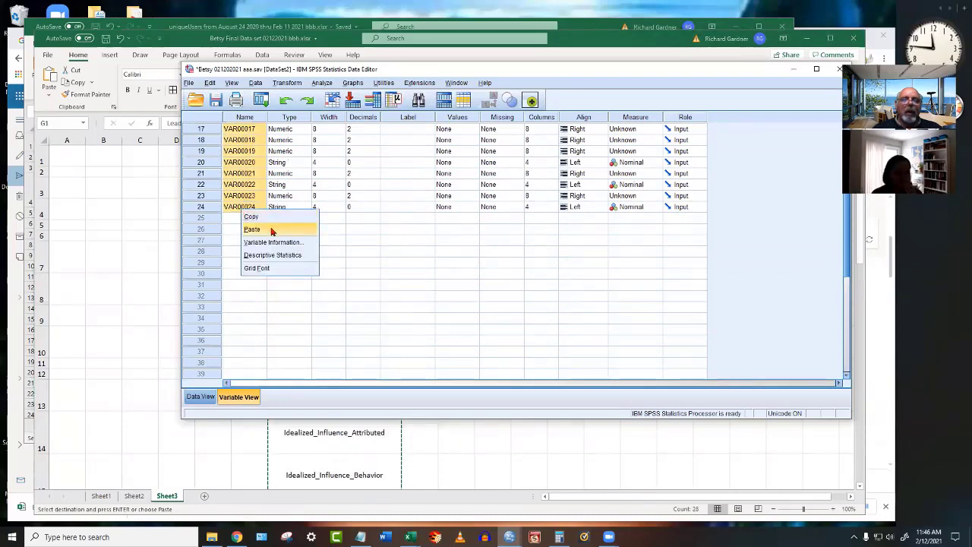
left_click(256, 229)
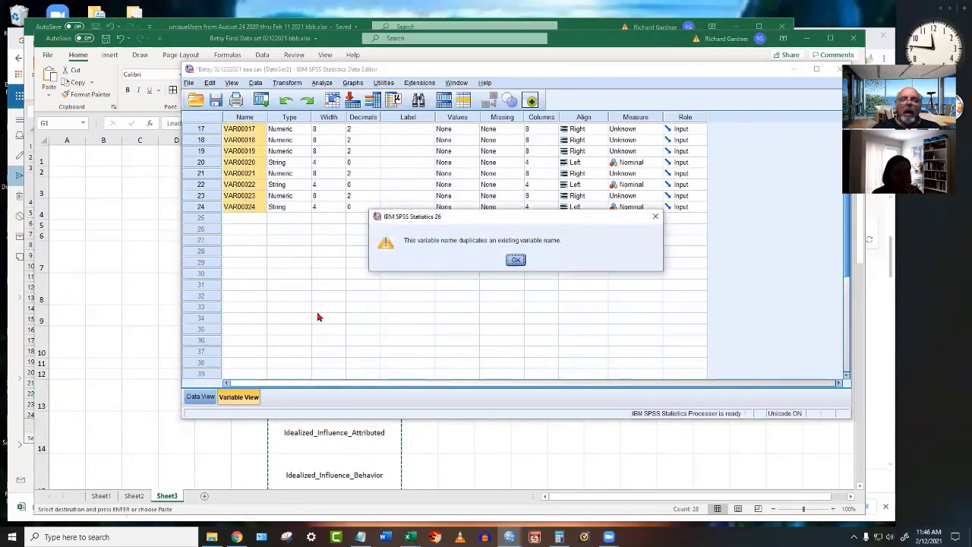
left_click(514, 260)
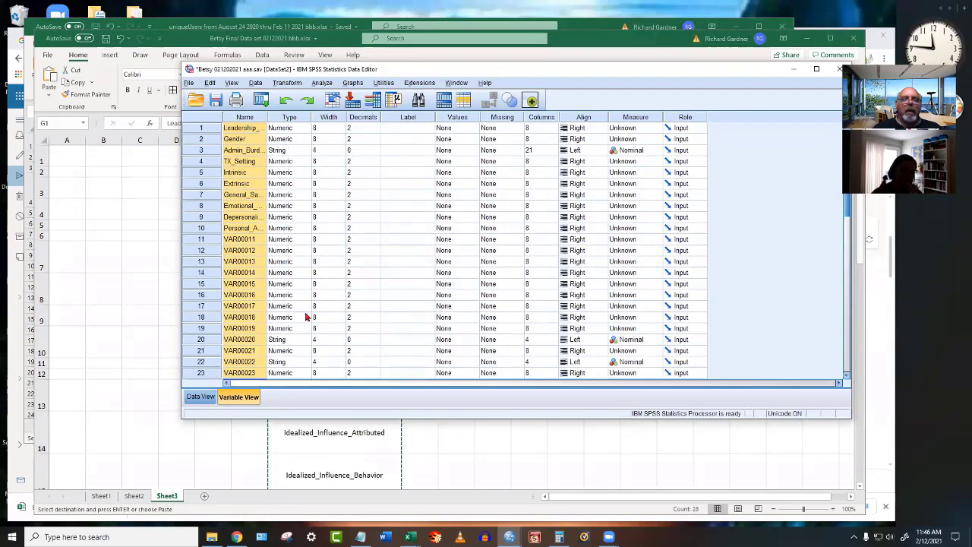
Widen the Name column in the SPSS variable list and select the VAR00011 name.
left_click_drag(266, 117, 361, 131)
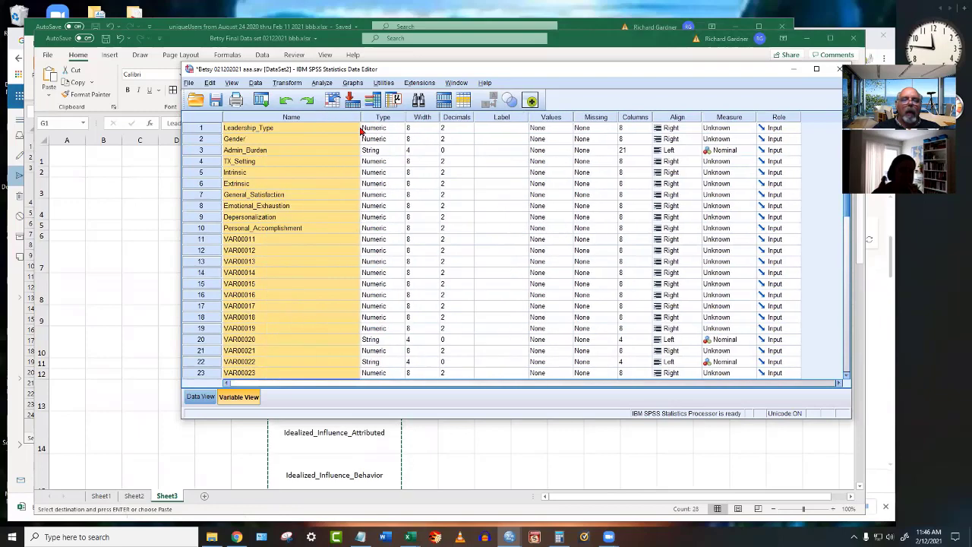
left_click(264, 240)
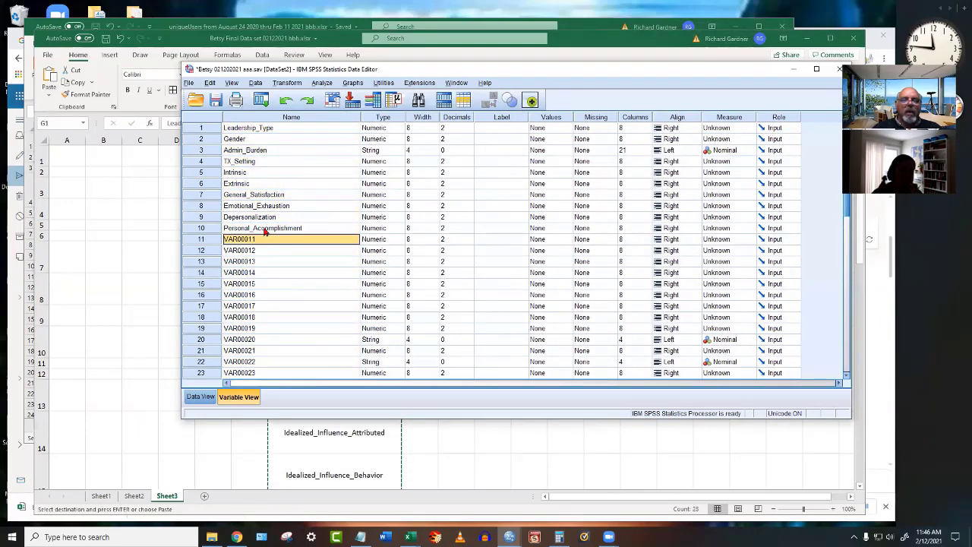
Switch to Excel and check the Sheet3 variable names around Personal_Accomplishment, Intrinsic and Extrinsic for repeated entries.
left_click(445, 461)
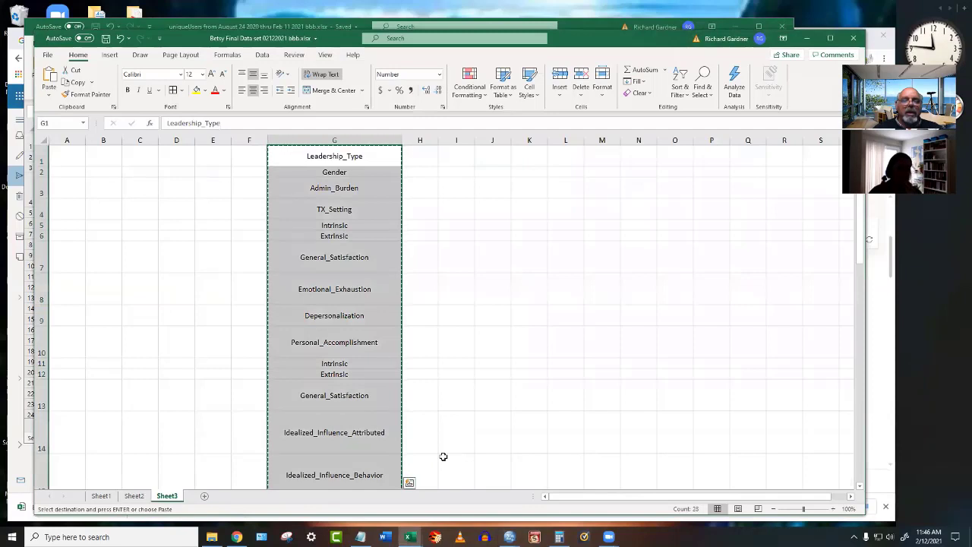
left_click(350, 340)
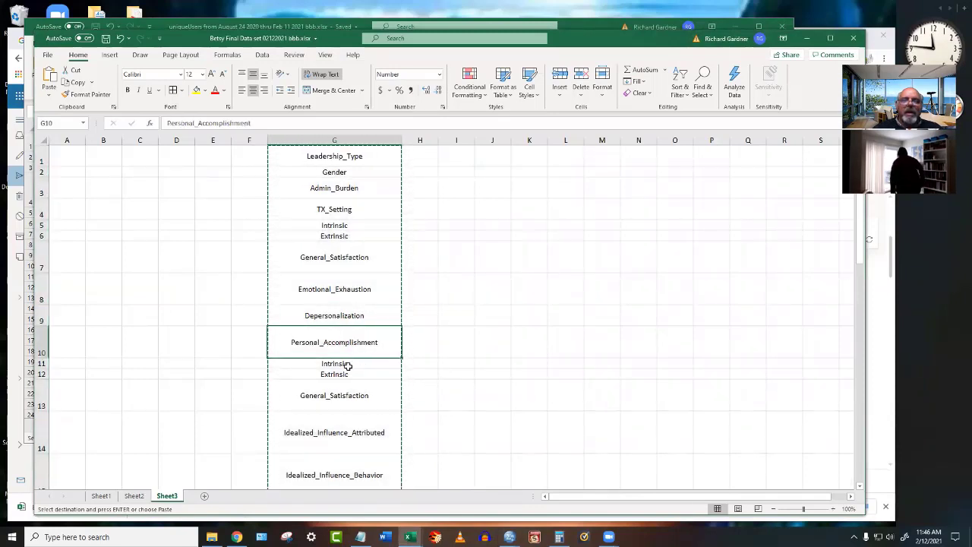
key("Up")
key("Up")
key("Up")
key("Up")
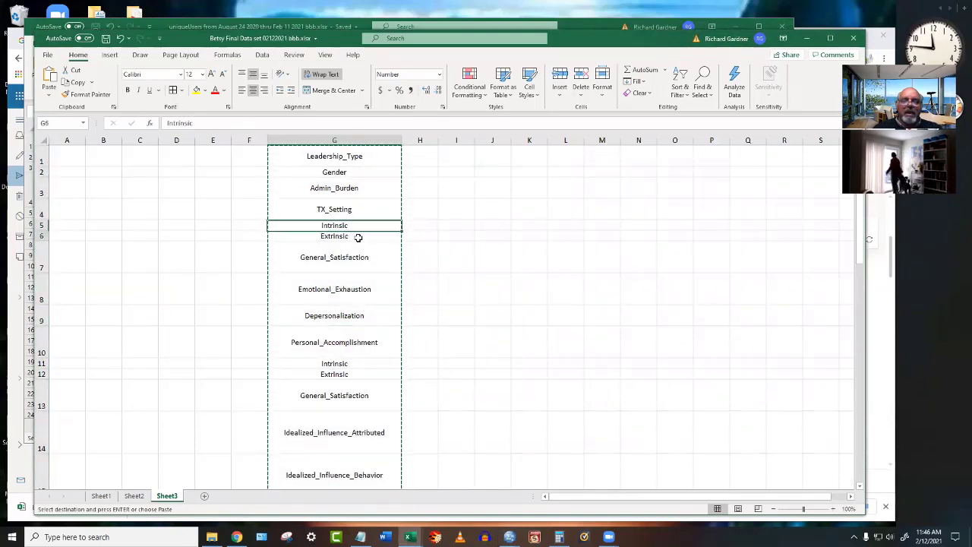
key("Down")
key("Down")
key("Down")
key("Down")
key("Down")
key("Down")
scroll(475, 361, "down", 6)
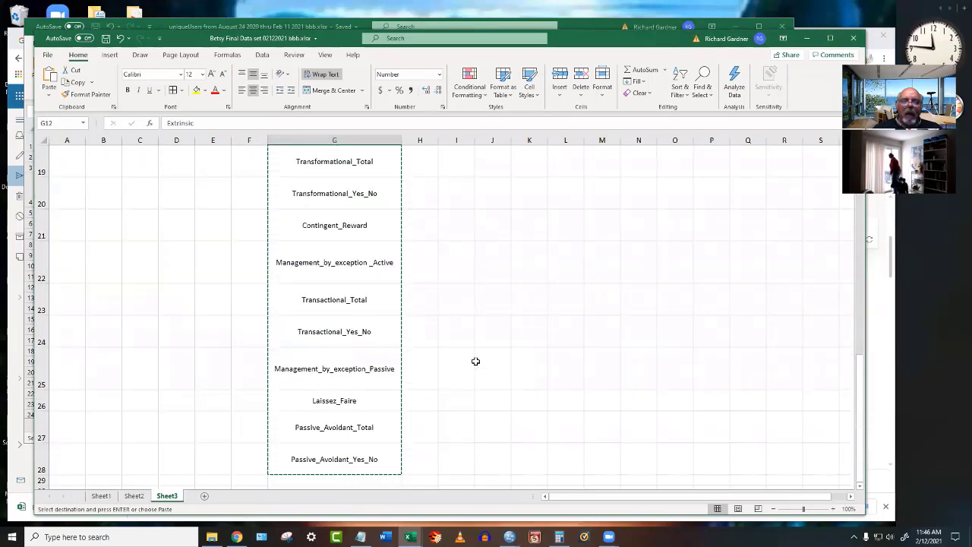
scroll(475, 360, "up", 6)
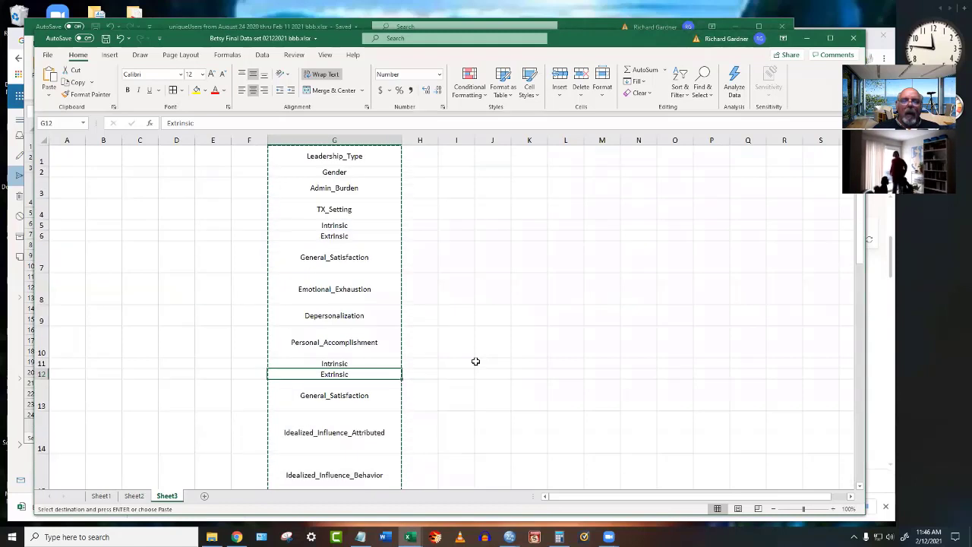
Rename the second Intrinsic and Extrinsic entries in G11 and G12 as Intrinsic02 and Extrinsic02.
left_click(348, 363)
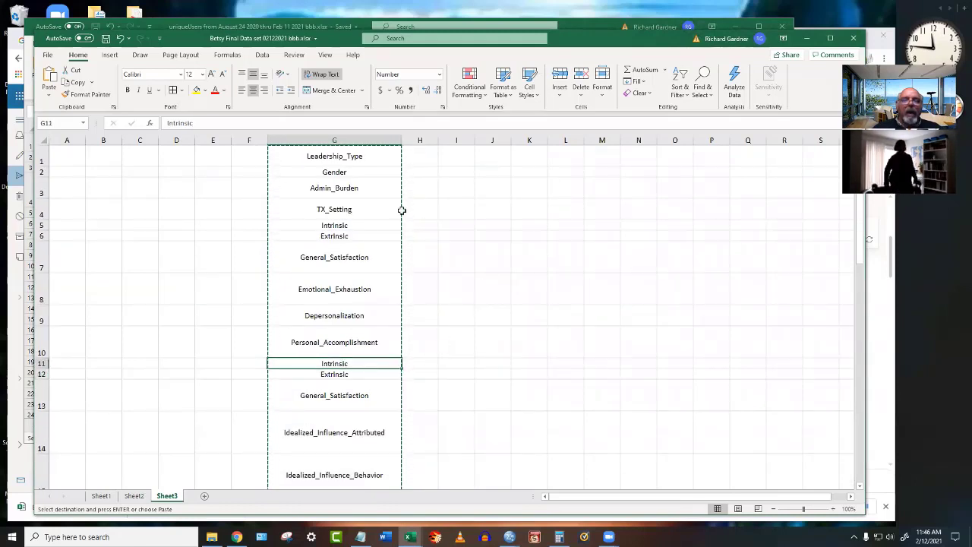
left_click(190, 123)
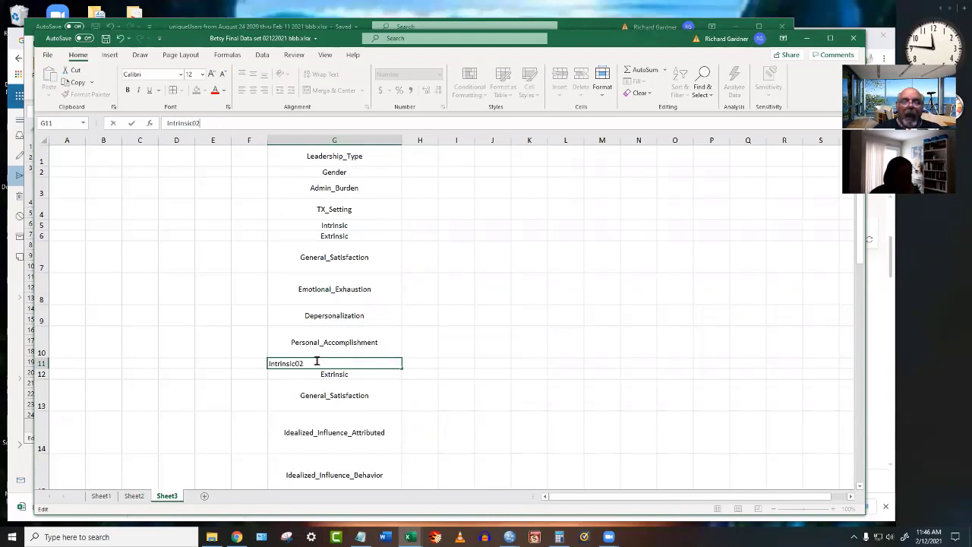
key("Return")
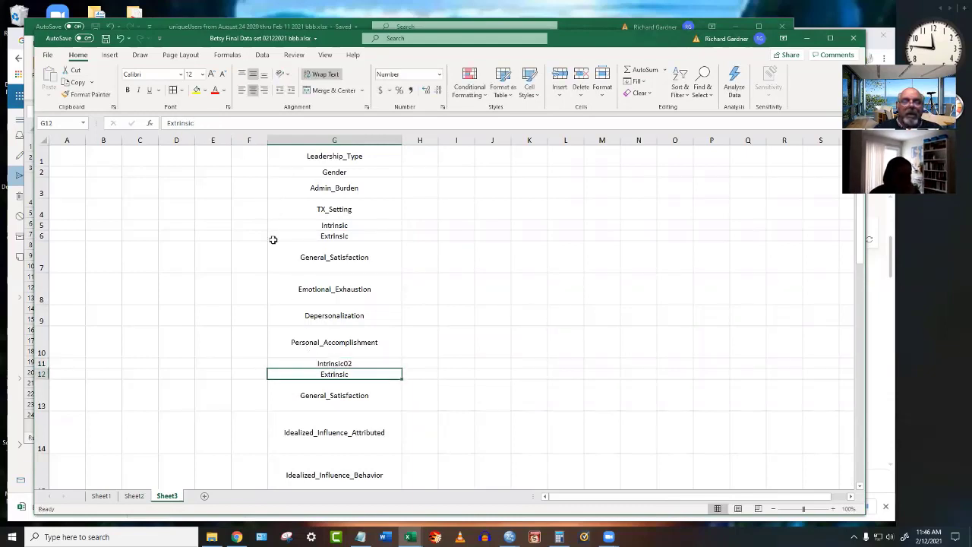
left_click(193, 123)
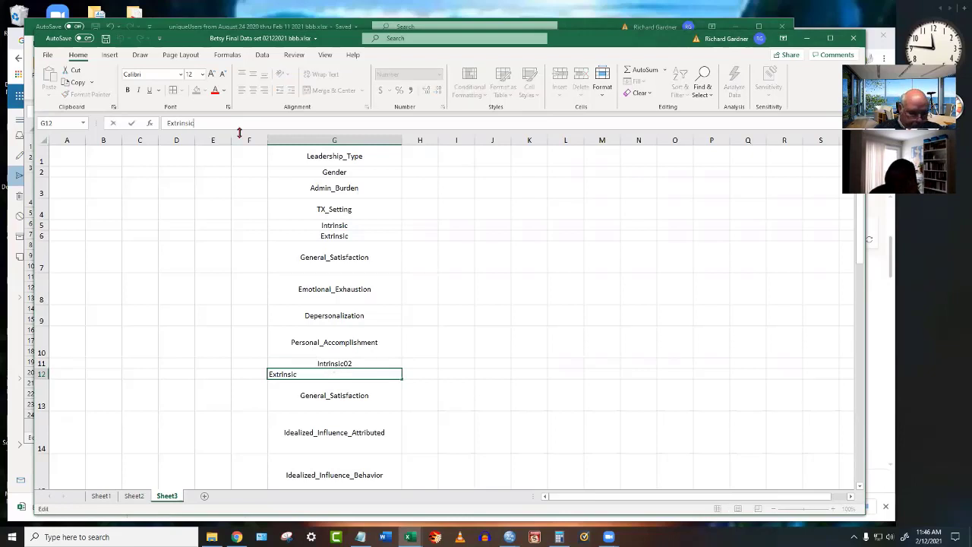
type("02")
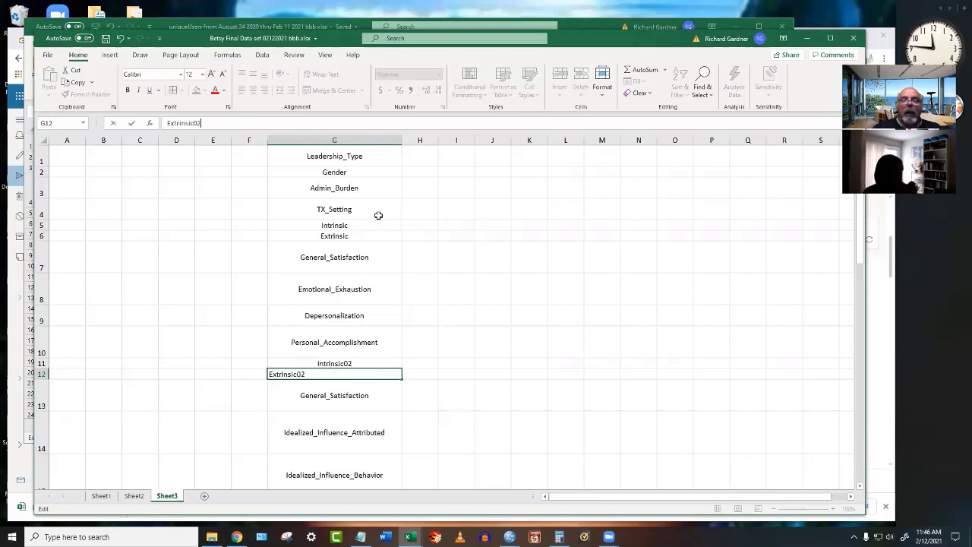
Rename the first Intrinsic and Extrinsic entries in G5 and G6 as Intrinsic01 and Extrinsic01.
left_click(342, 223)
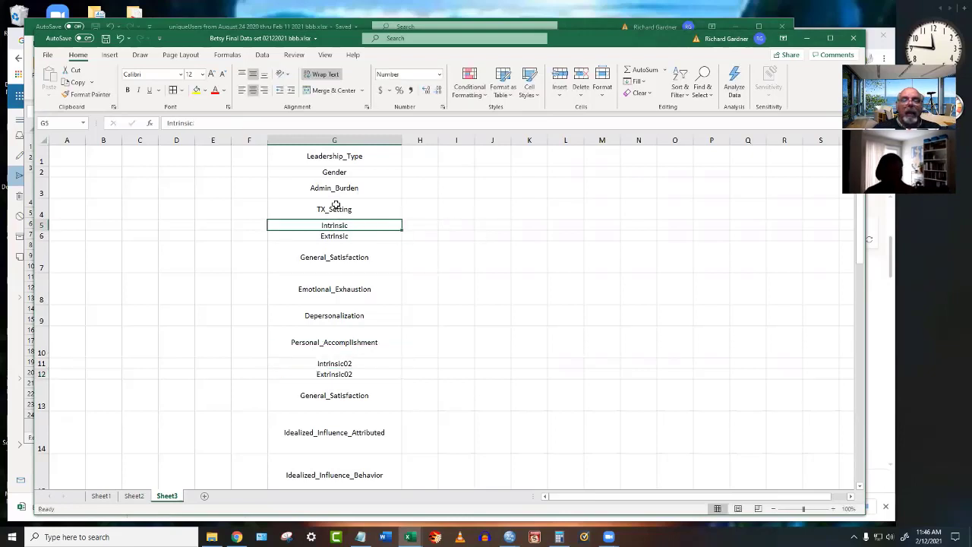
left_click(199, 124)
type("02")
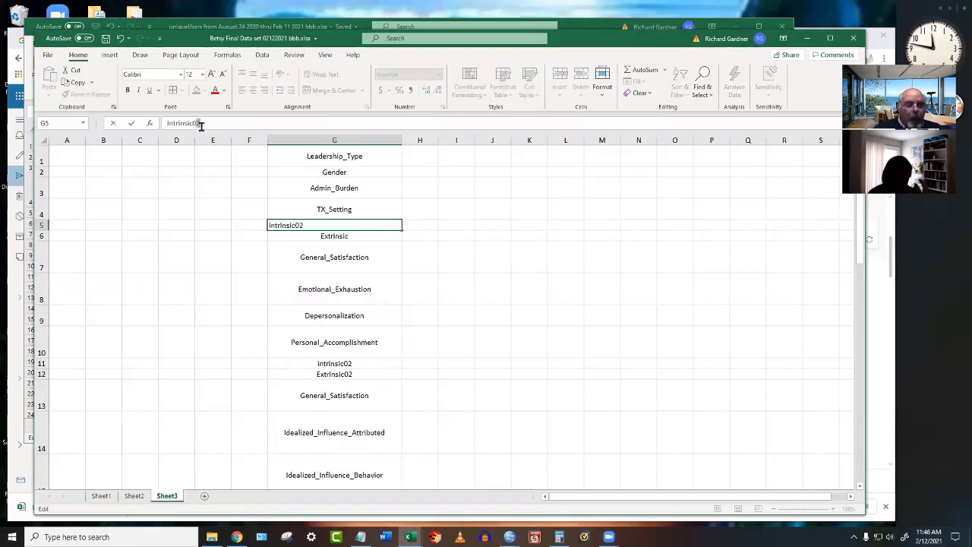
left_click(334, 237)
left_click(192, 122)
left_click(193, 122)
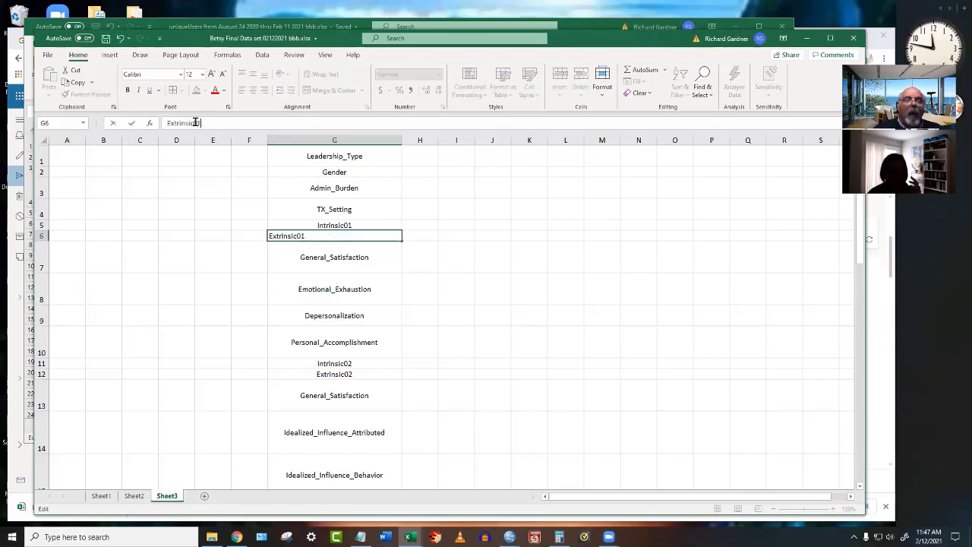
left_click(610, 327)
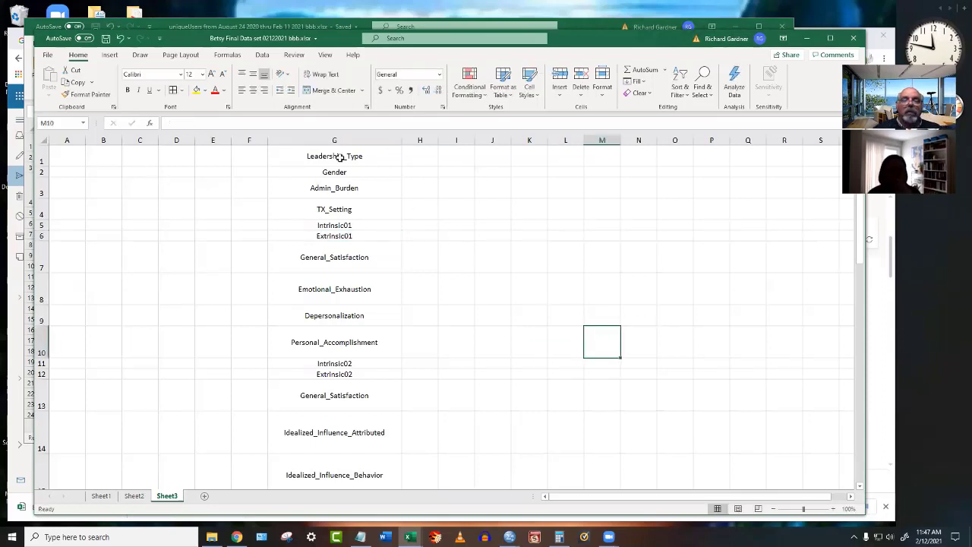
Copy the names in G1 through G28 and paste them over the 24 variable names in the SPSS dataset.
left_click_drag(339, 157, 336, 422)
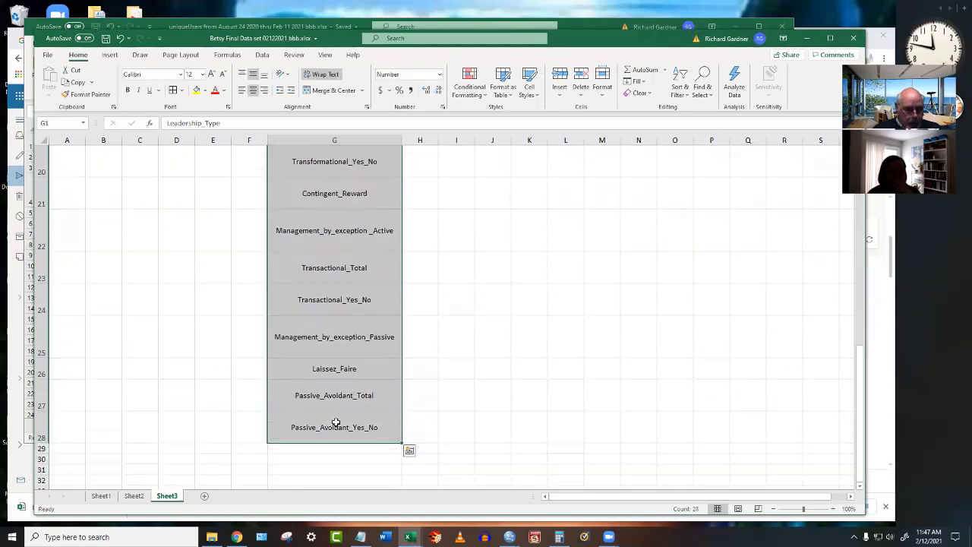
key("ctrl+c")
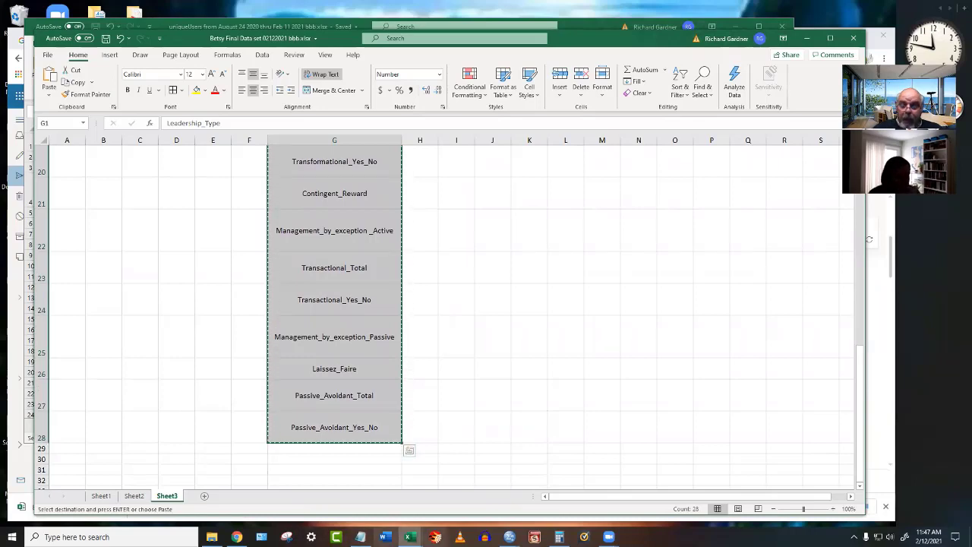
left_click(509, 536)
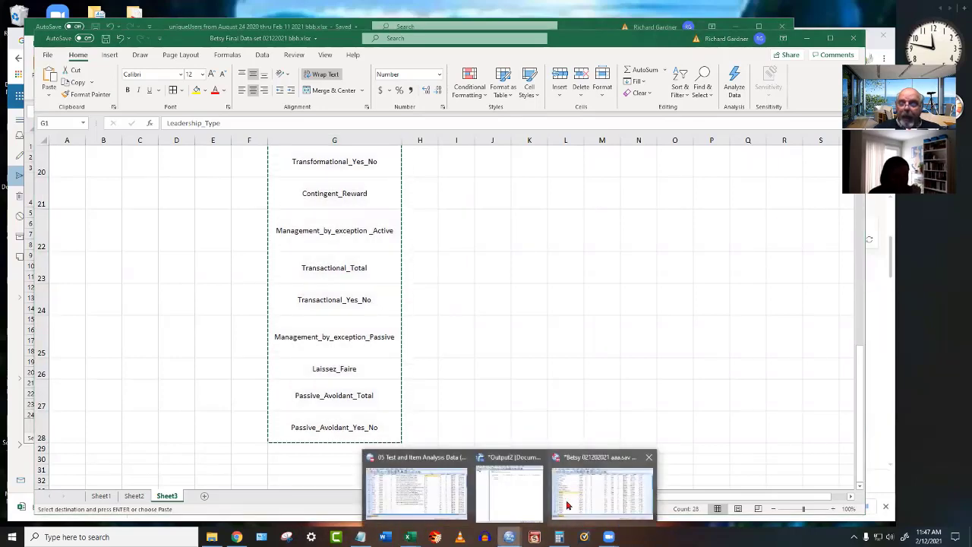
left_click(566, 505)
left_click_drag(270, 130, 265, 257)
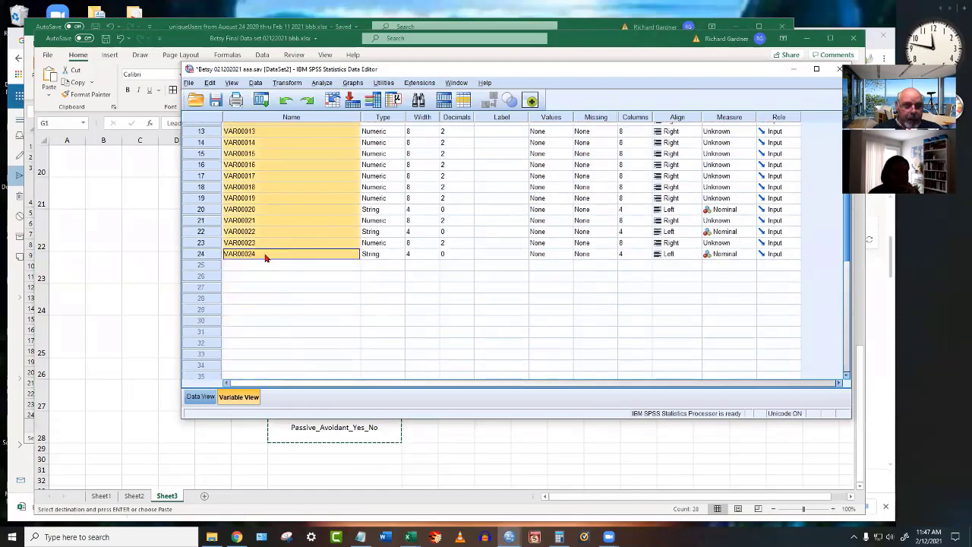
key("ctrl+v")
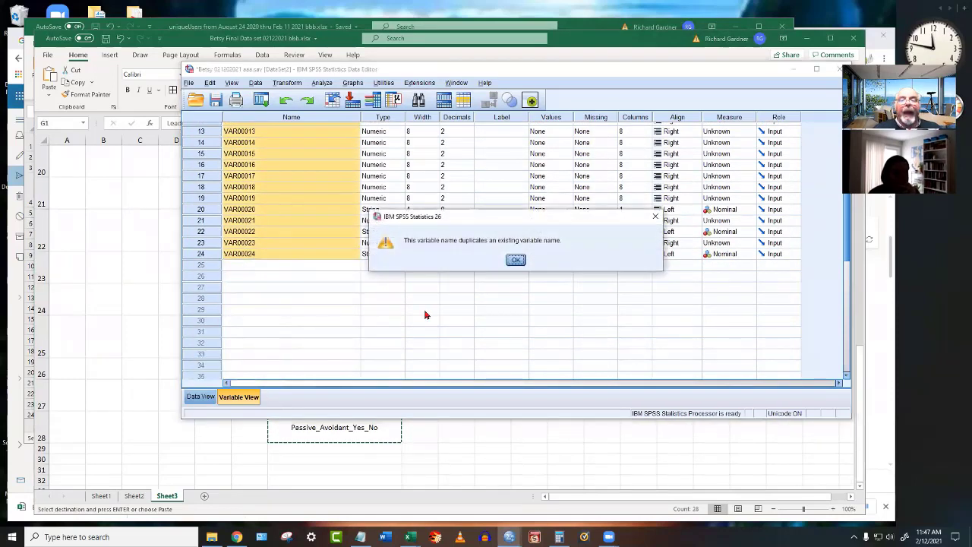
left_click(515, 260)
scroll(340, 340, "up", 4)
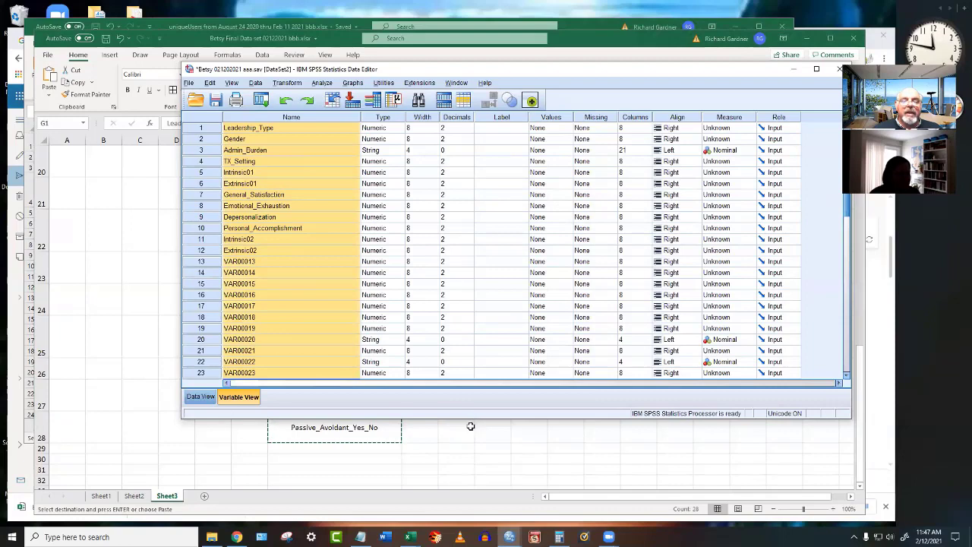
Switch back to Excel and examine the Sheet3 name list for further duplicates of General_Satisfaction and the entries below it.
key("alt+Tab")
scroll(472, 426, "up", 6)
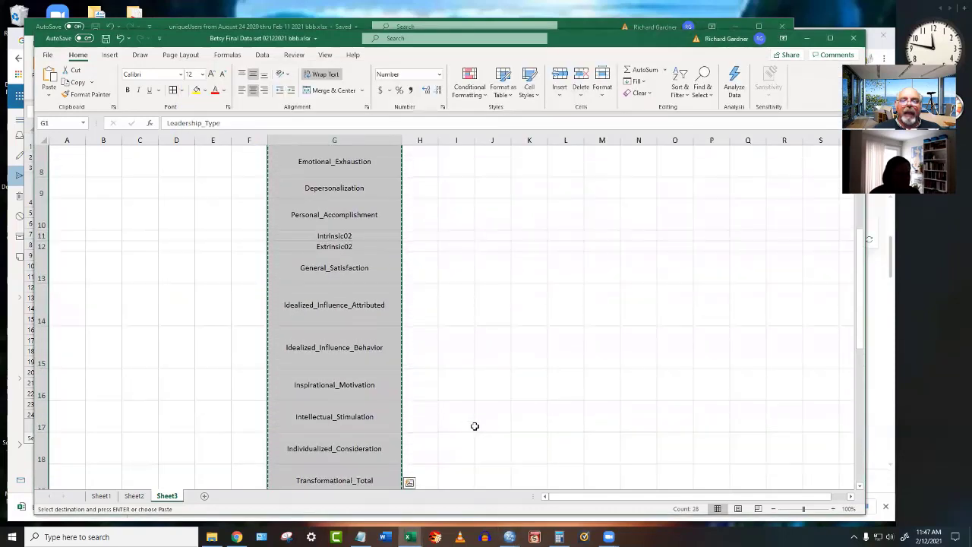
left_click(358, 280)
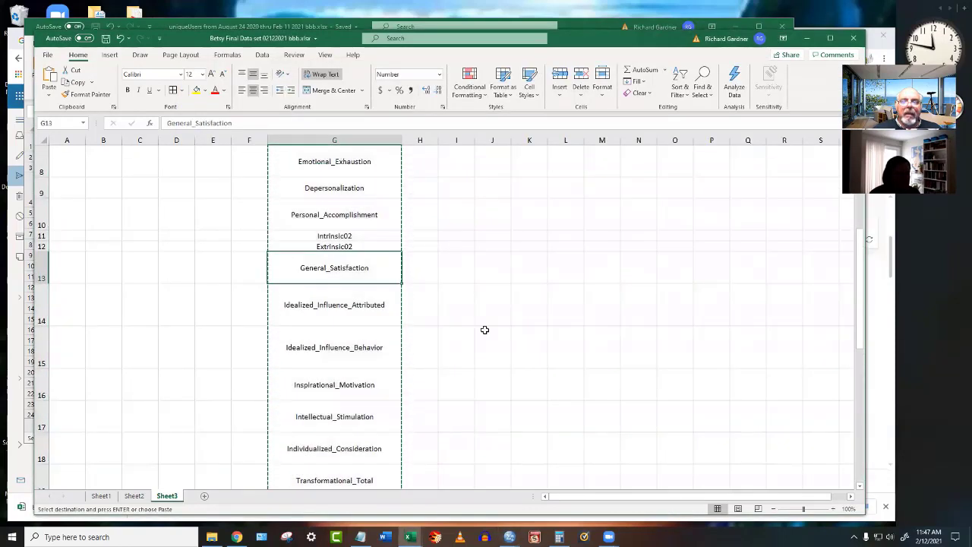
scroll(484, 330, "up", 3)
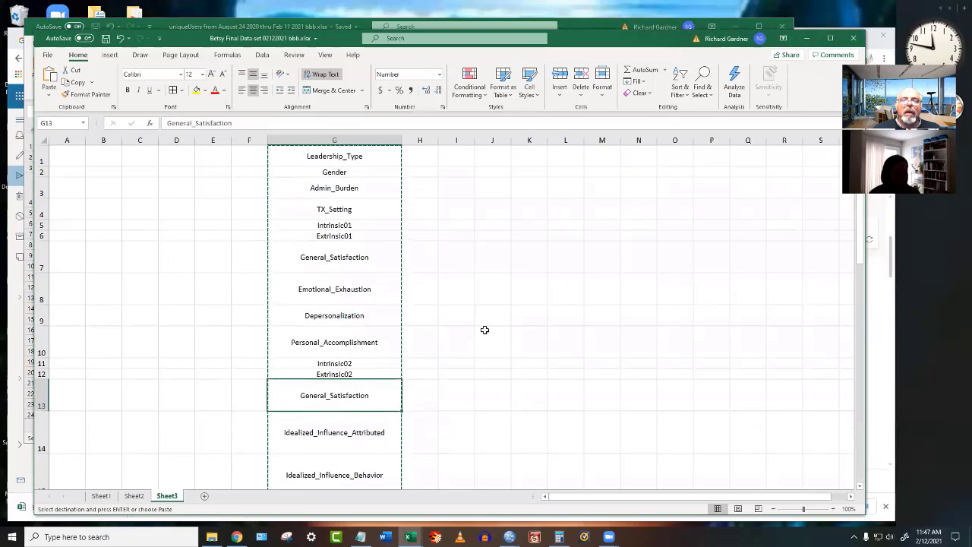
scroll(484, 329, "down", 4)
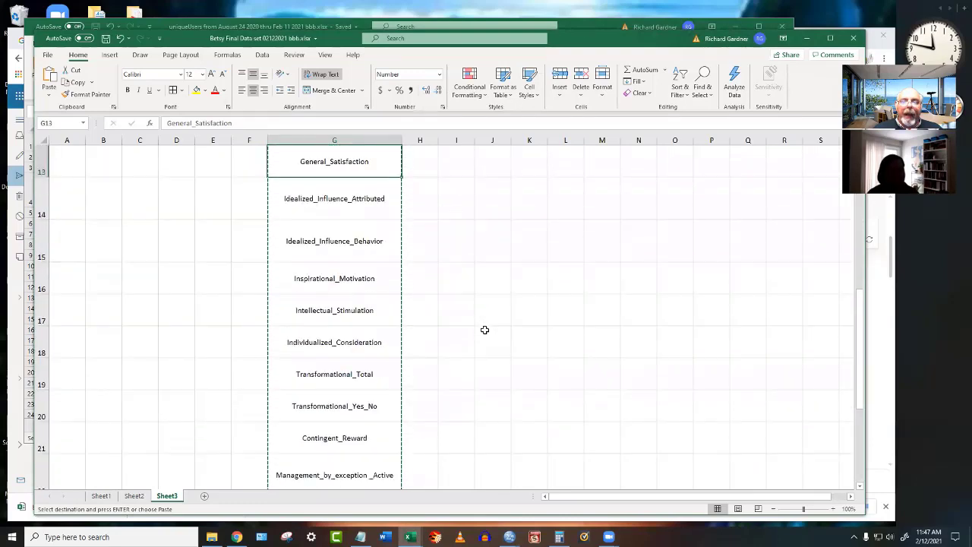
scroll(485, 329, "down", 2)
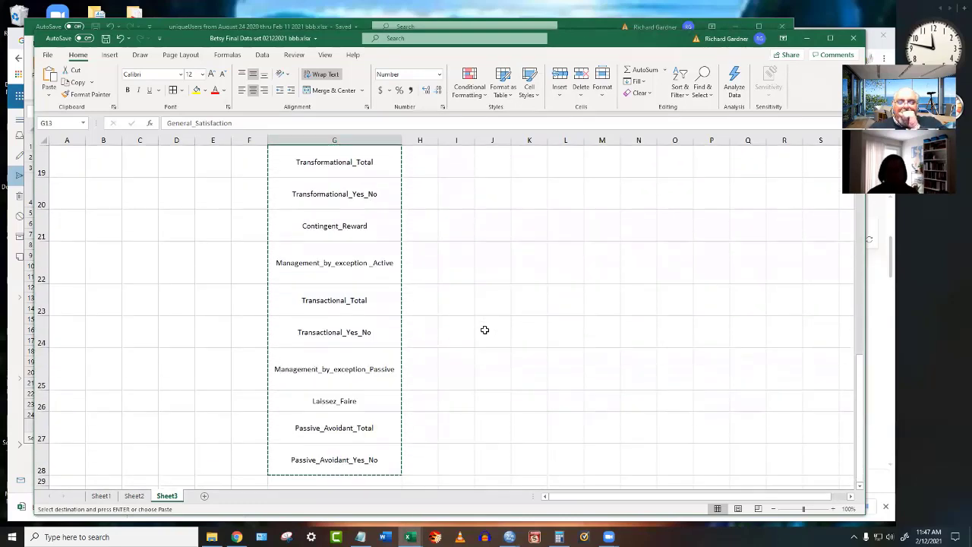
scroll(485, 330, "up", 4)
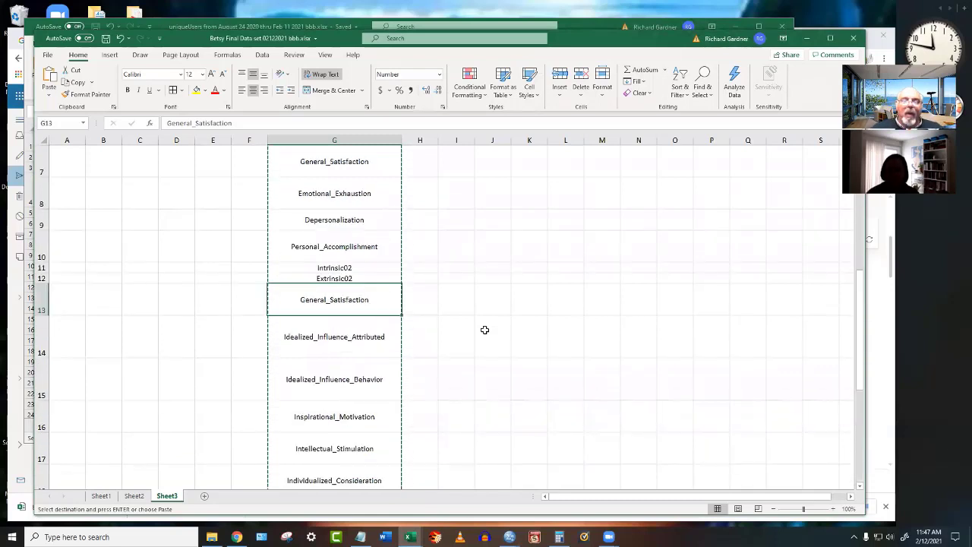
scroll(484, 329, "up", 2)
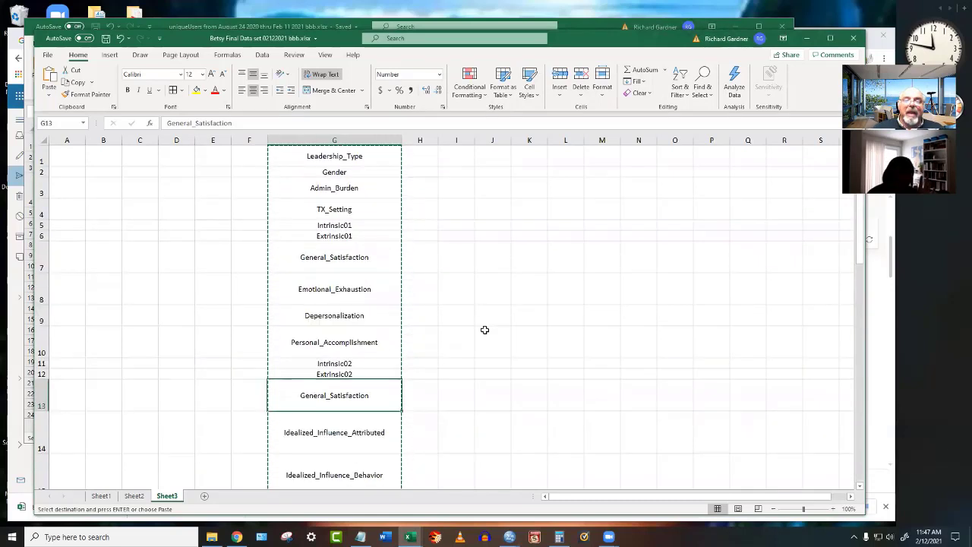
Change the General_Satisfaction entries in G7 and G13 to General_Satisfaction01.
left_click(375, 258)
left_click(236, 124)
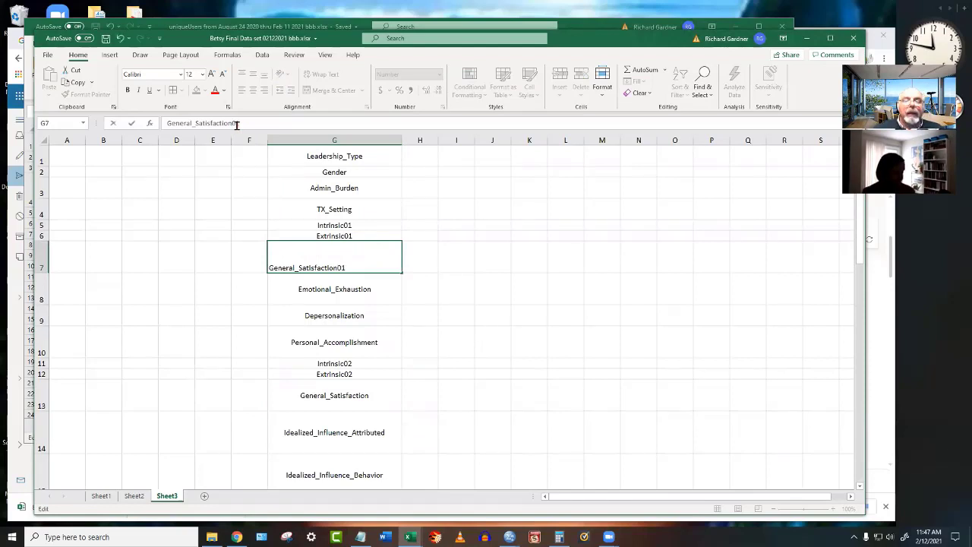
left_click(357, 404)
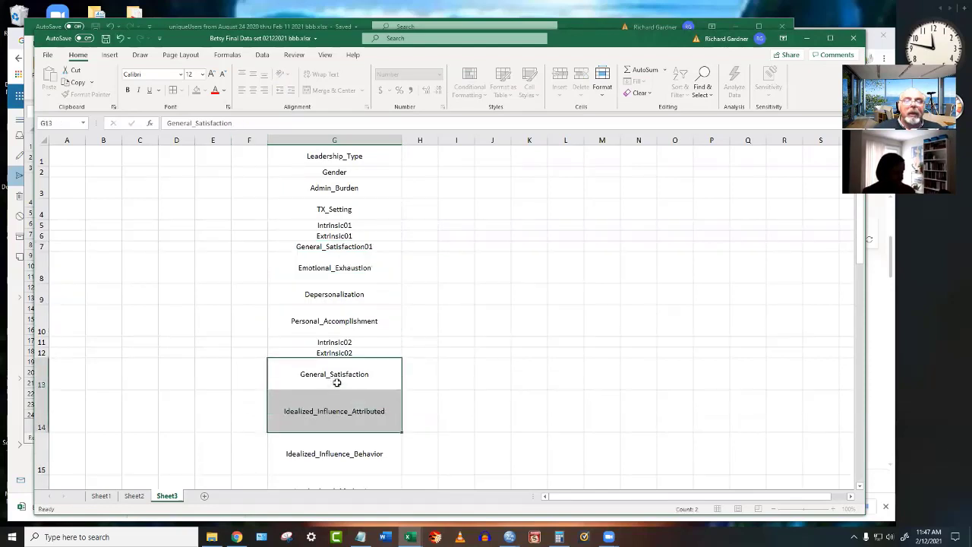
left_click(234, 123)
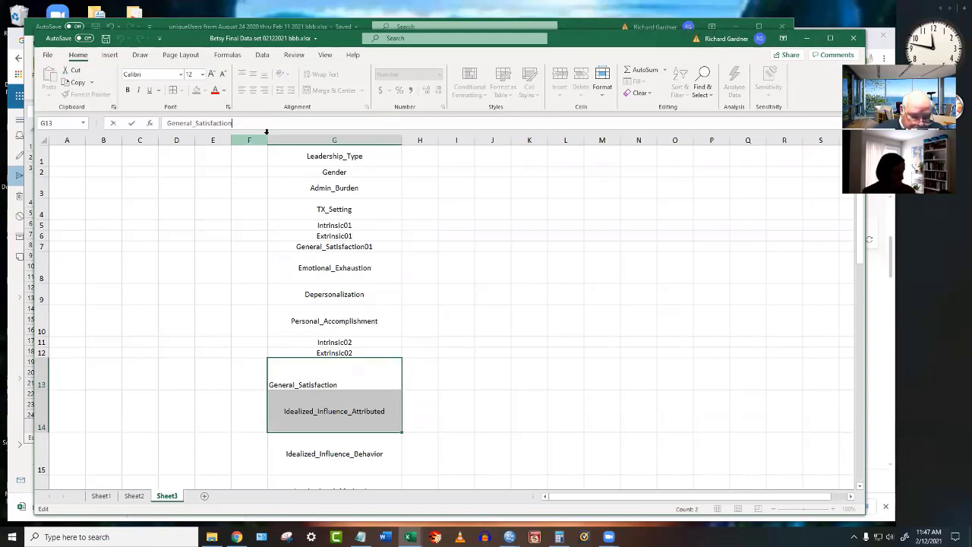
type("01")
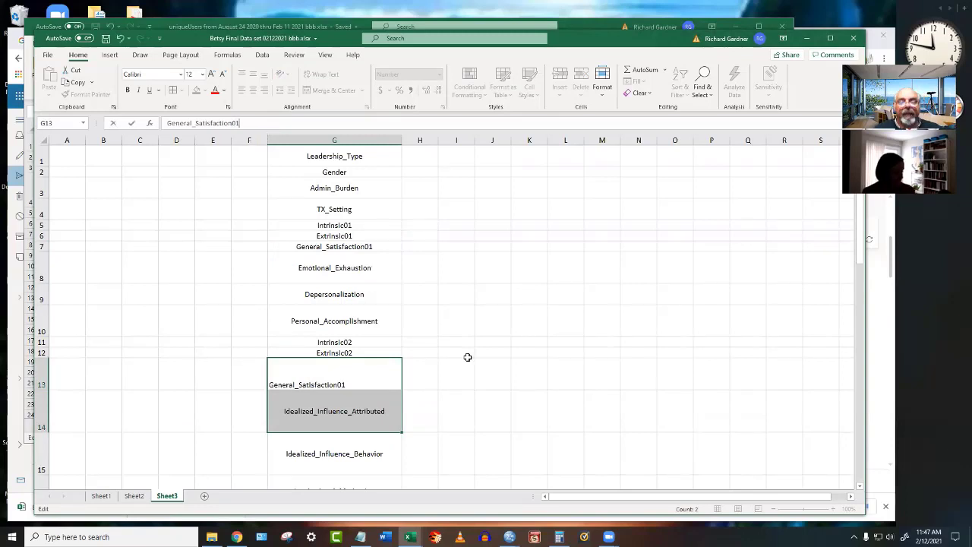
key("Return")
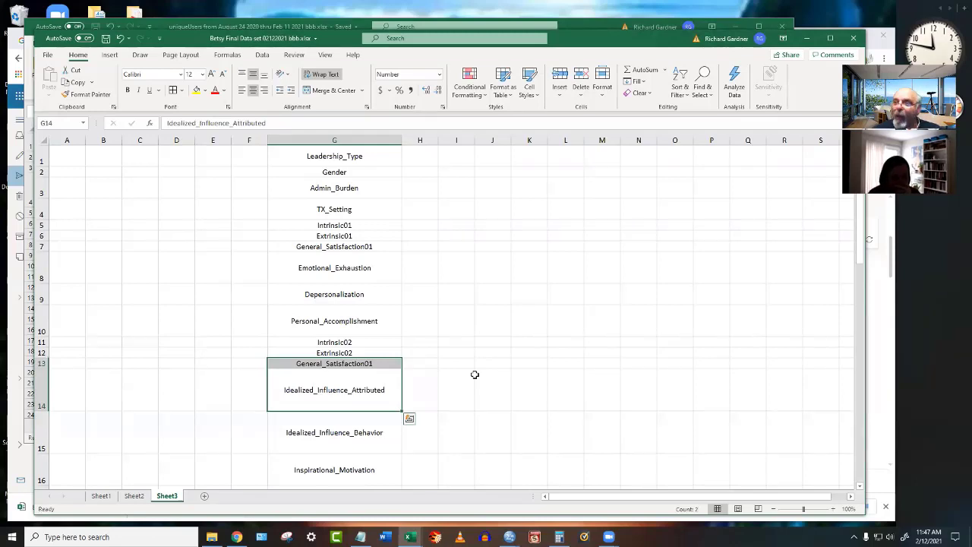
scroll(475, 374, "down", 6)
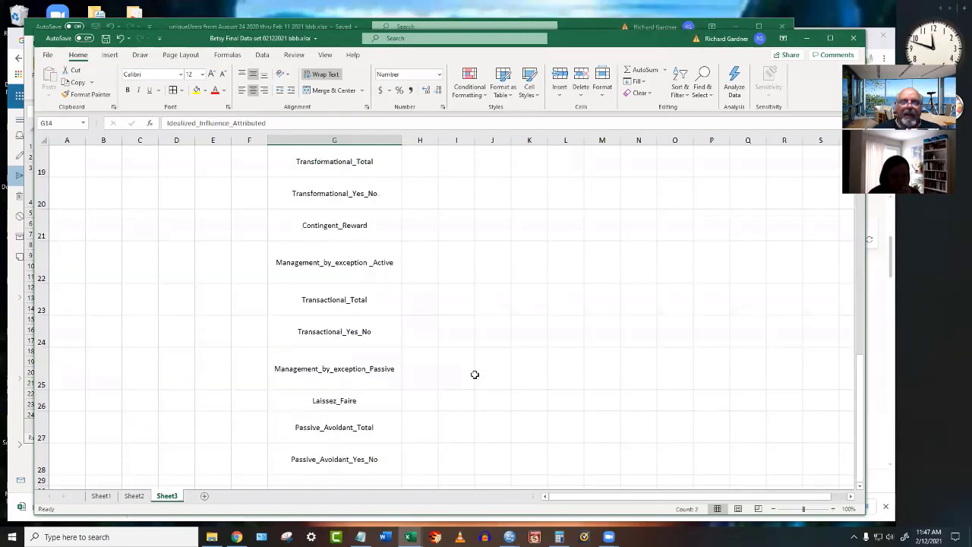
Copy the revised names in G1 through G28 and paste them again over all 24 variable names in the SPSS dataset.
scroll(475, 373, "up", 6)
left_click_drag(341, 151, 342, 395)
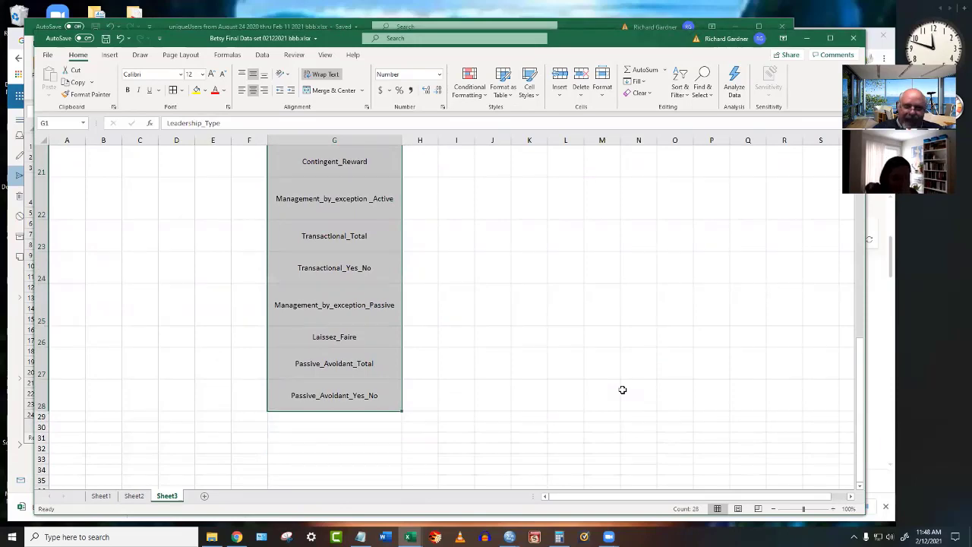
key("ctrl+c")
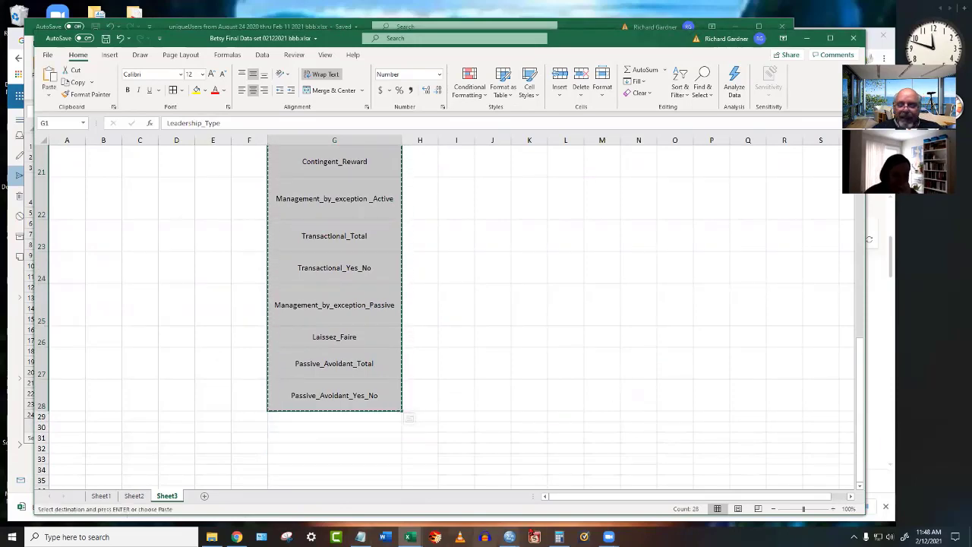
left_click(509, 536)
left_click(577, 481)
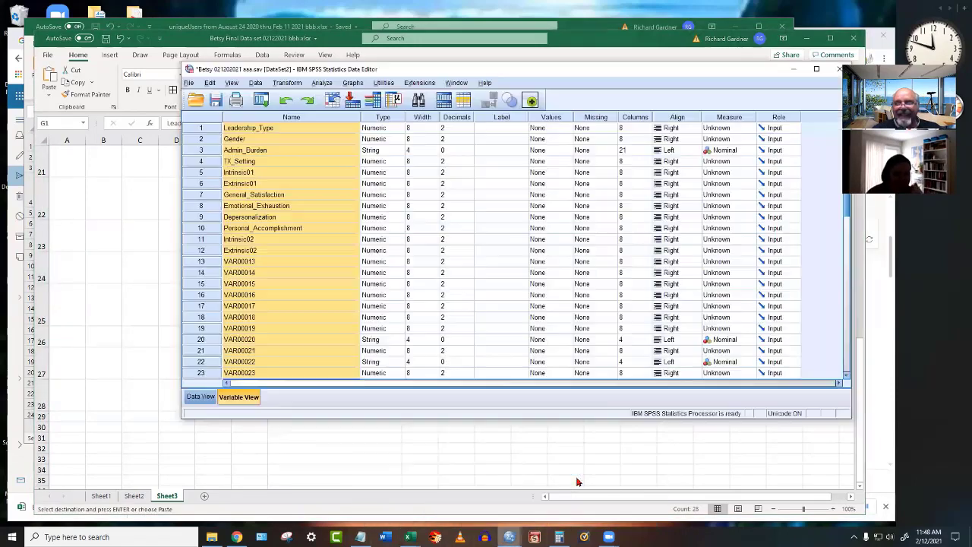
left_click(280, 135)
key("ctrl+v")
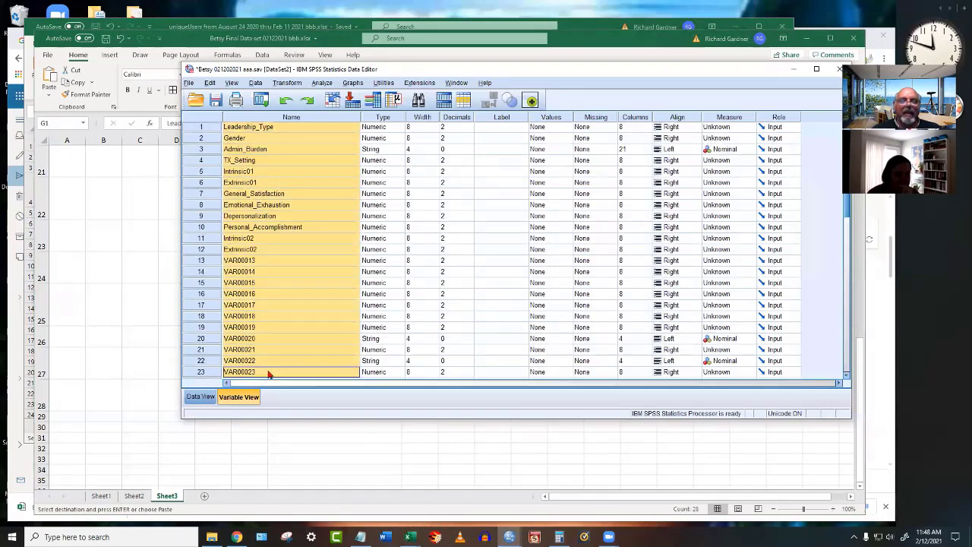
scroll(274, 258, "down", 4)
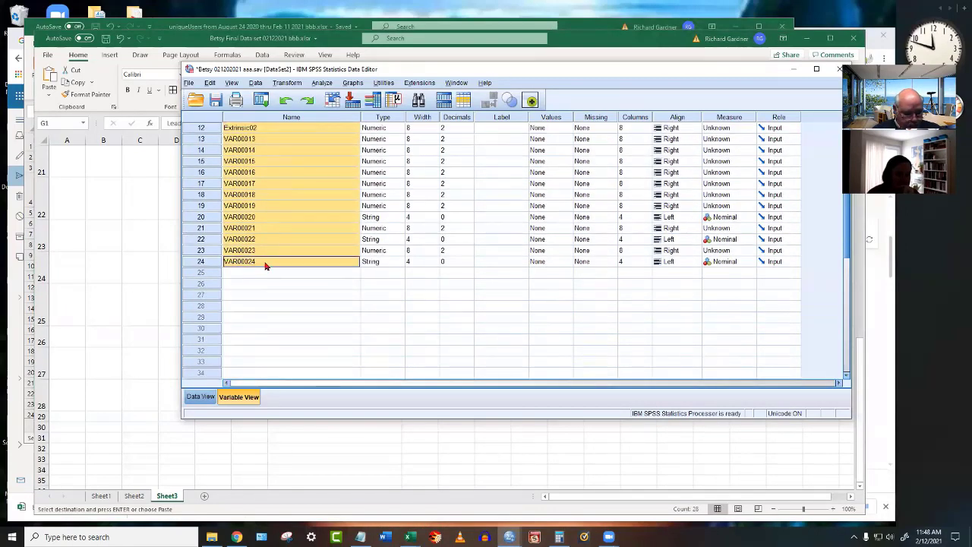
left_click(279, 295)
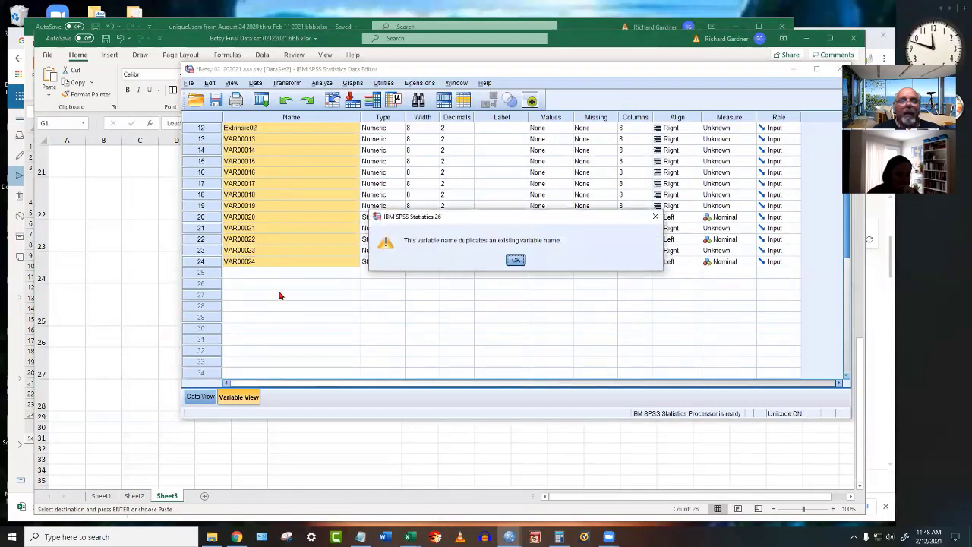
left_click(516, 260)
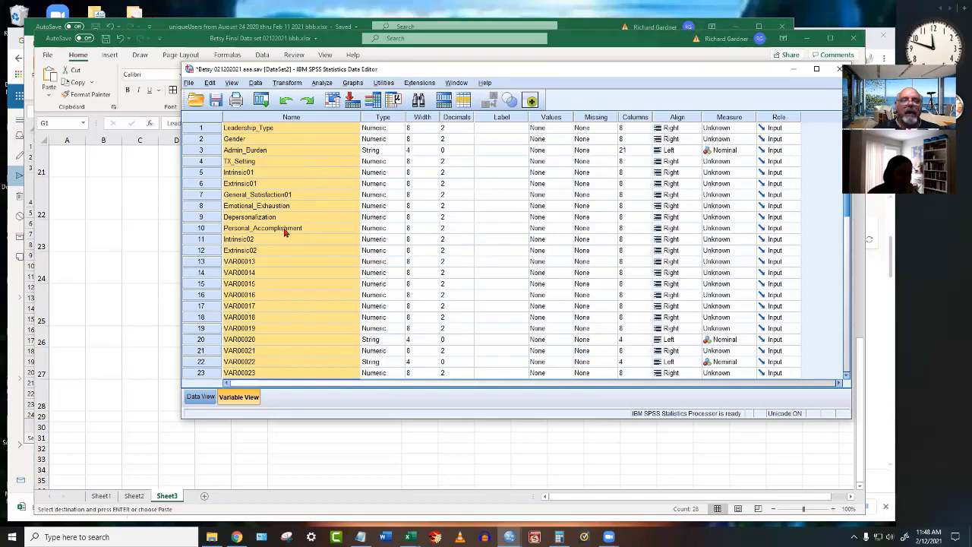
Return to Excel and rename the second General_Satisfaction entry in G13 as General_Satisfaction02.
key("alt+Tab")
scroll(375, 320, "up", 1)
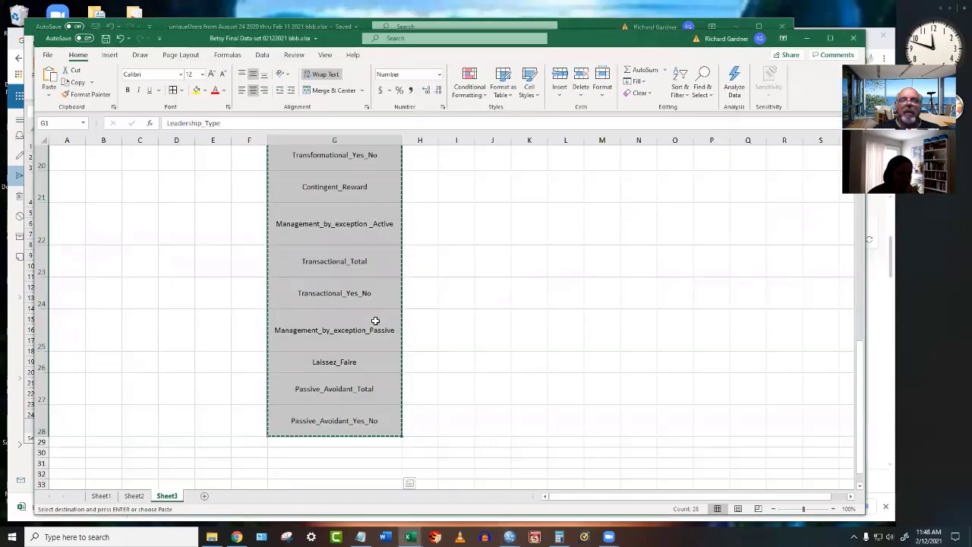
scroll(375, 320, "up", 4)
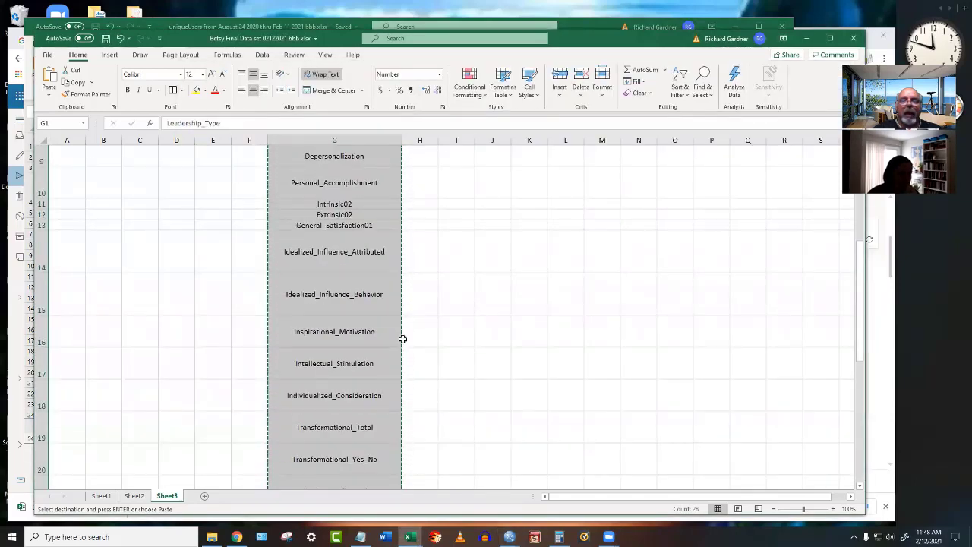
left_click(372, 226)
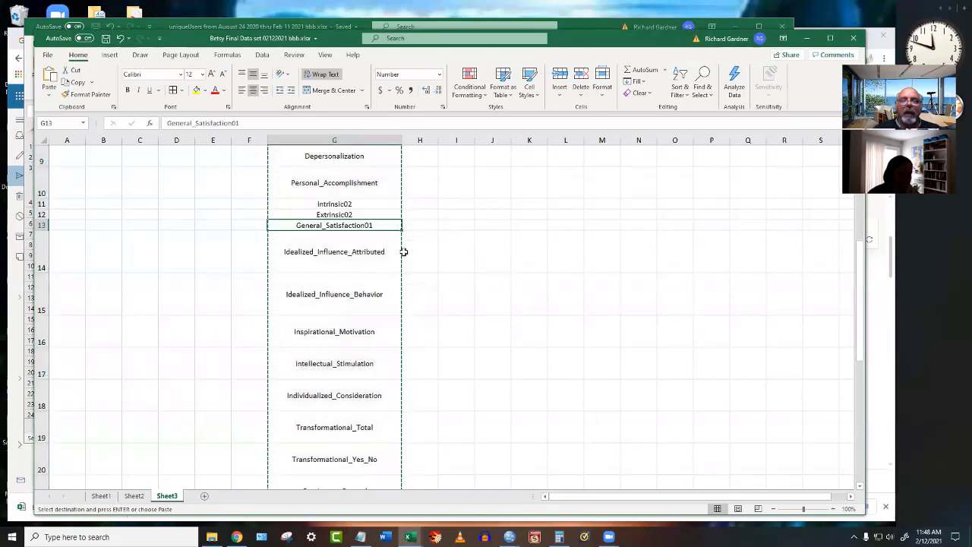
left_click(236, 124)
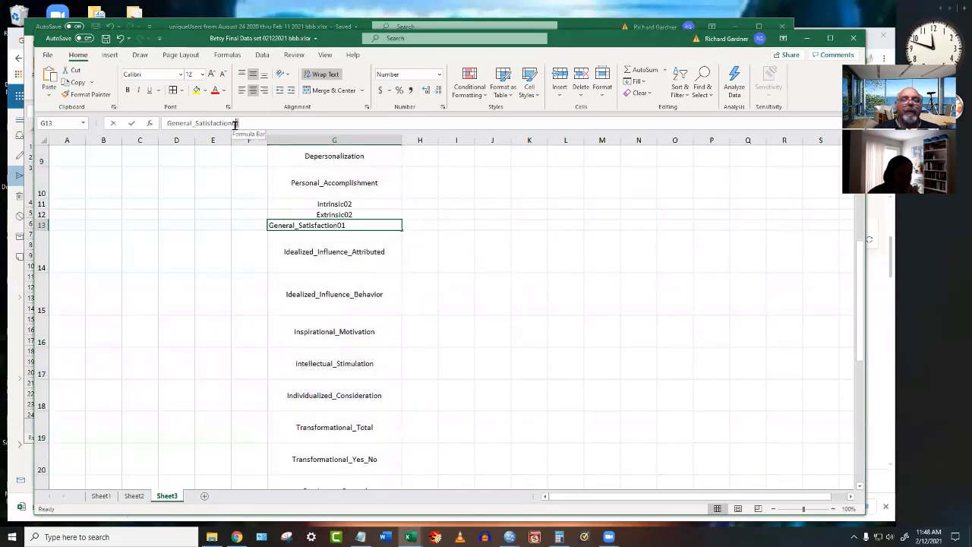
left_click_drag(239, 124, 232, 123)
type("2")
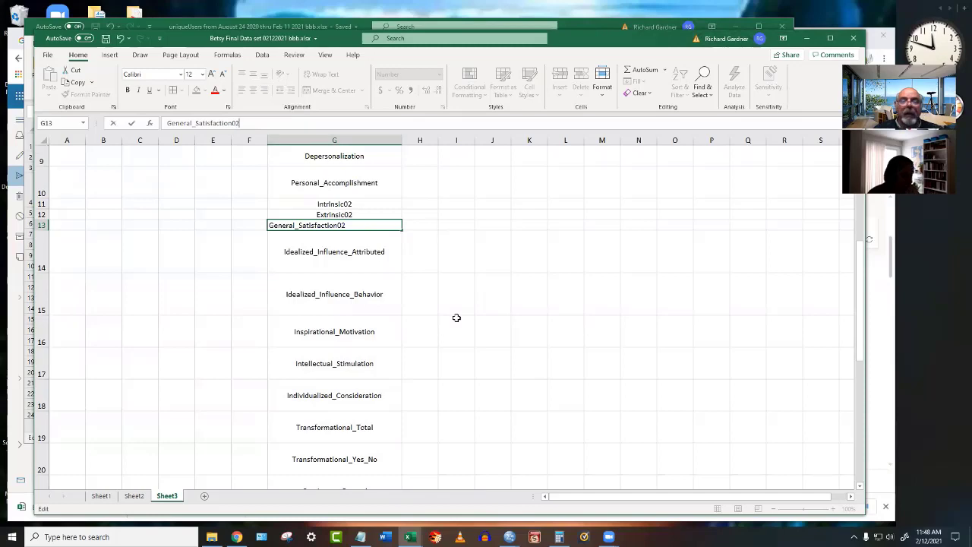
key("Return")
Copy the names in G13 through G28 and paste them over the SPSS variable names VAR00013 through VAR00024.
left_click(343, 226)
left_click_drag(343, 226, 361, 458)
key("ctrl+c")
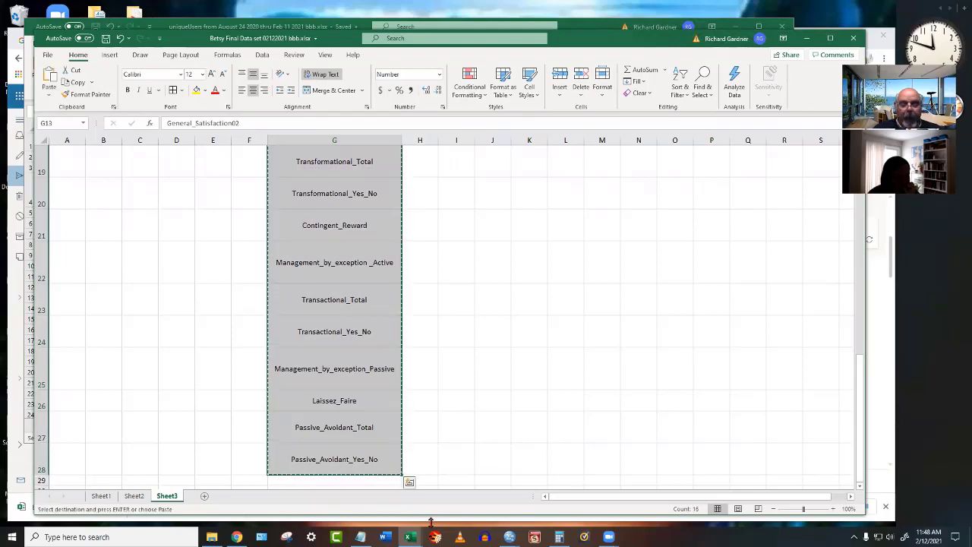
mouse_move(510, 537)
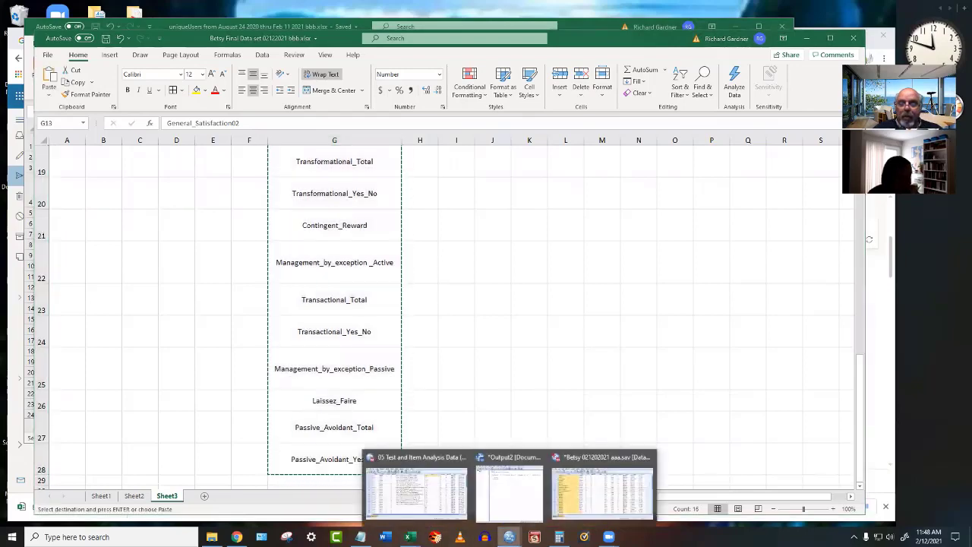
left_click(608, 493)
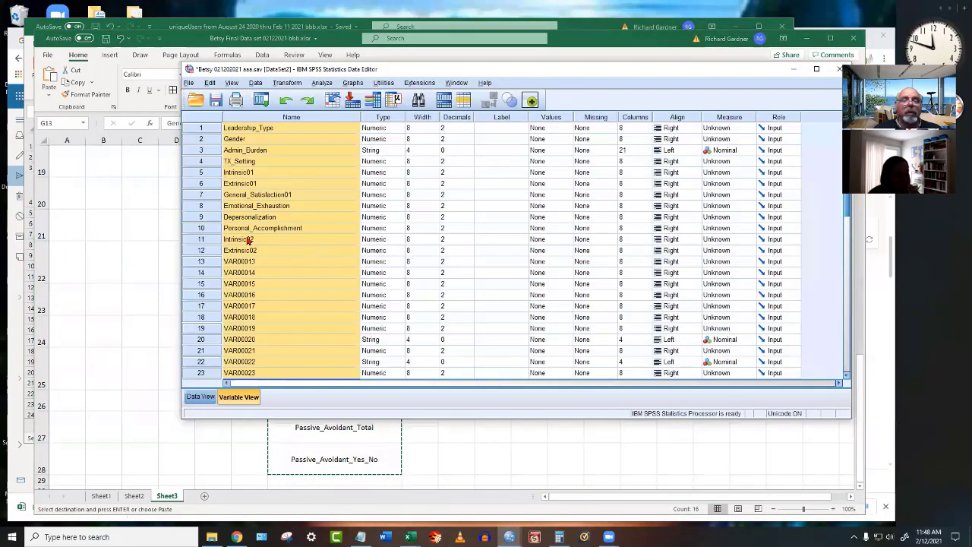
left_click_drag(246, 261, 255, 290)
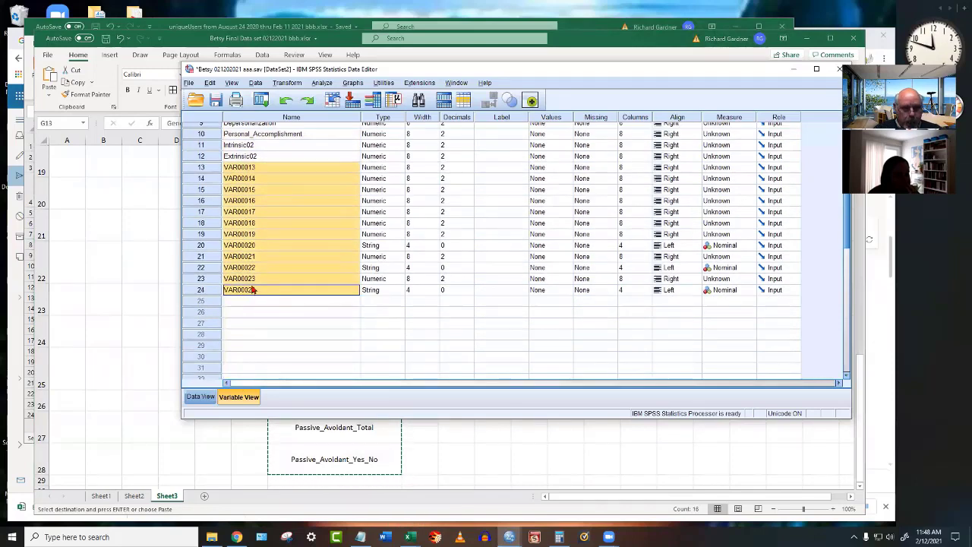
key("ctrl+v")
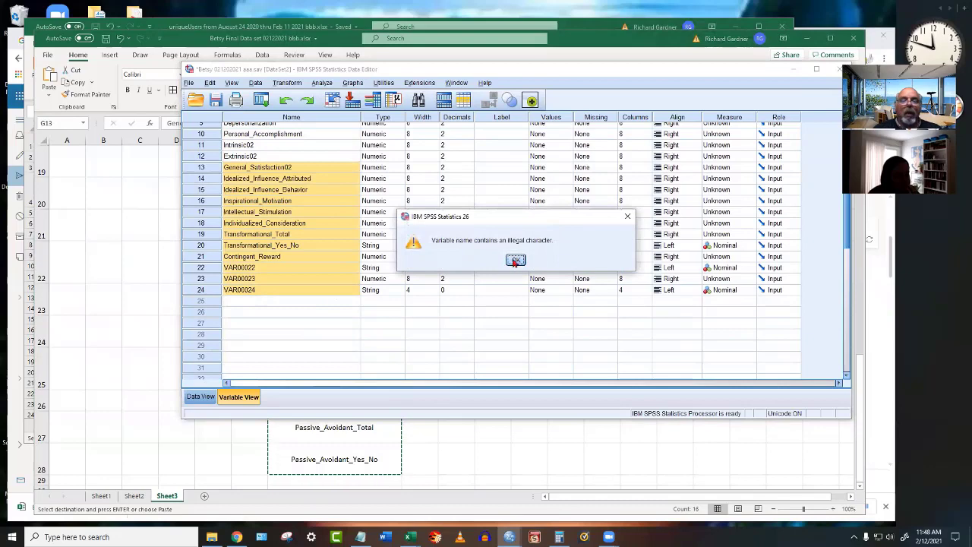
left_click(515, 260)
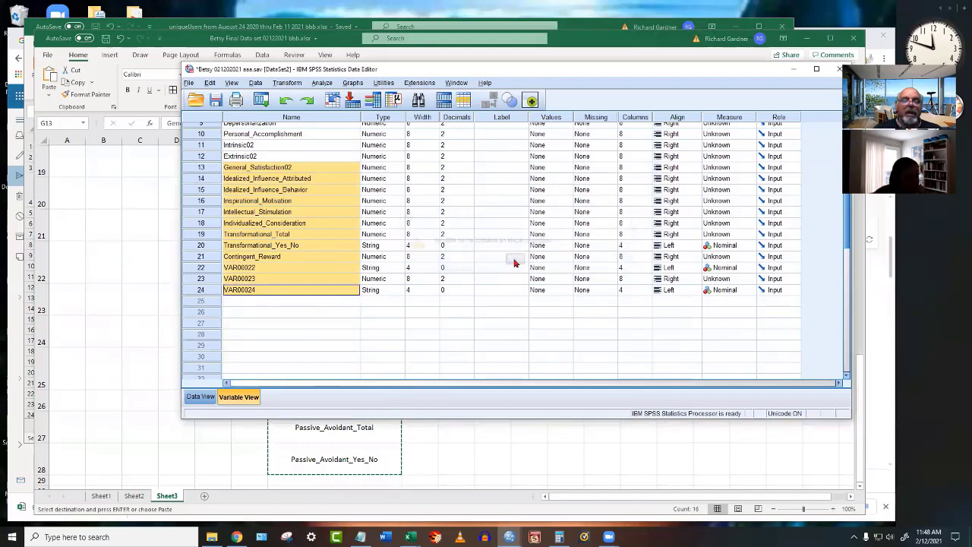
Return to Excel and check the Management_by_exception _Active entry in G22 for an illegal character, re-entering the name.
left_click(448, 451)
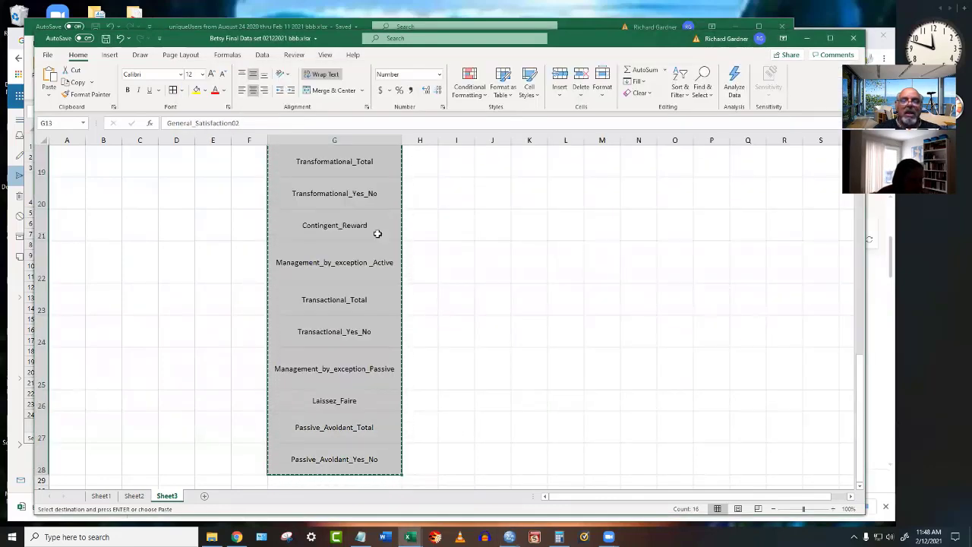
left_click(364, 222)
left_click(383, 260)
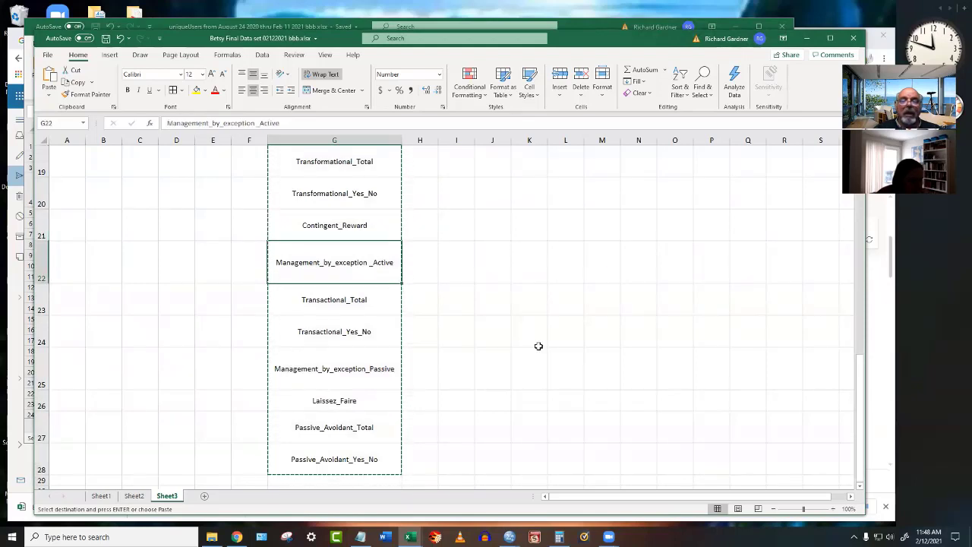
left_click(169, 123)
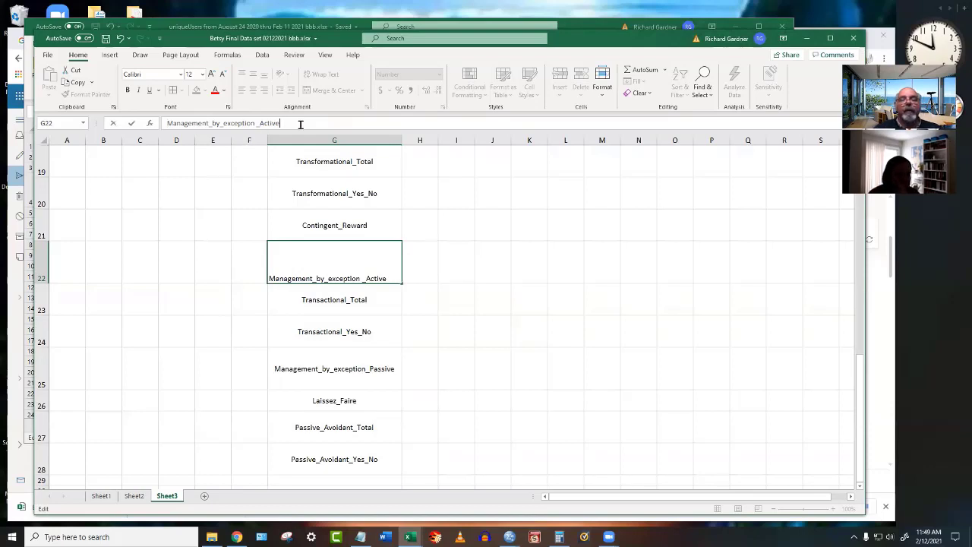
left_click(518, 317)
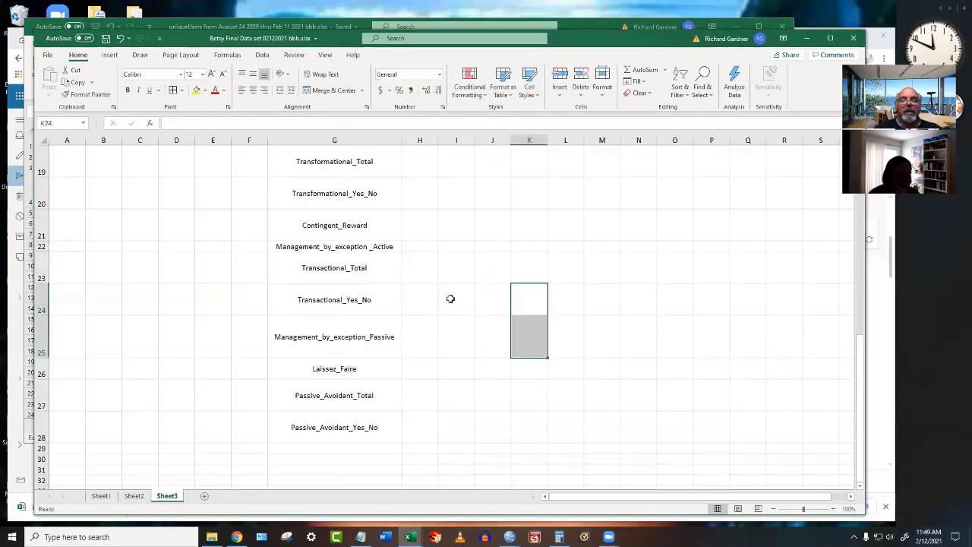
Copy the name in G22 and select the VAR00022 name in the SPSS dataset.
left_click(335, 249)
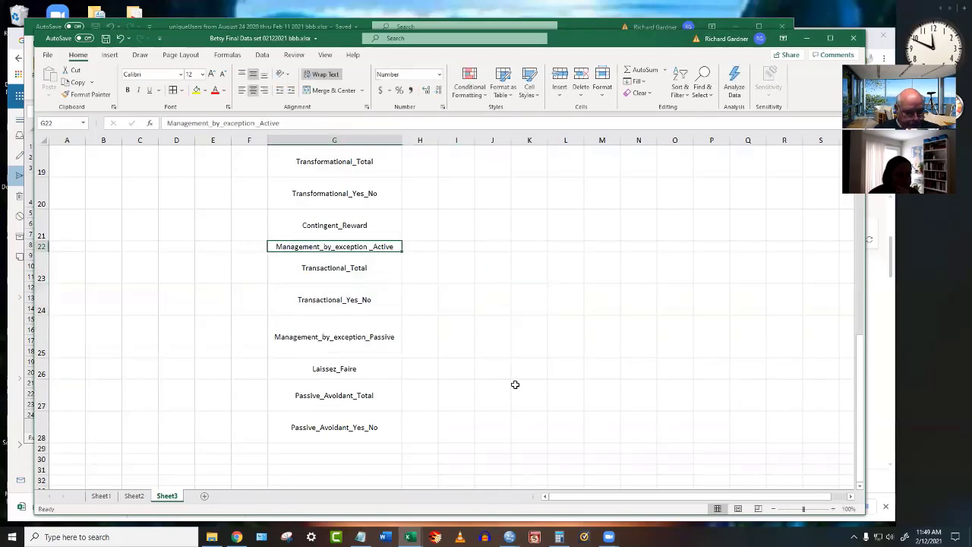
key("ctrl+c")
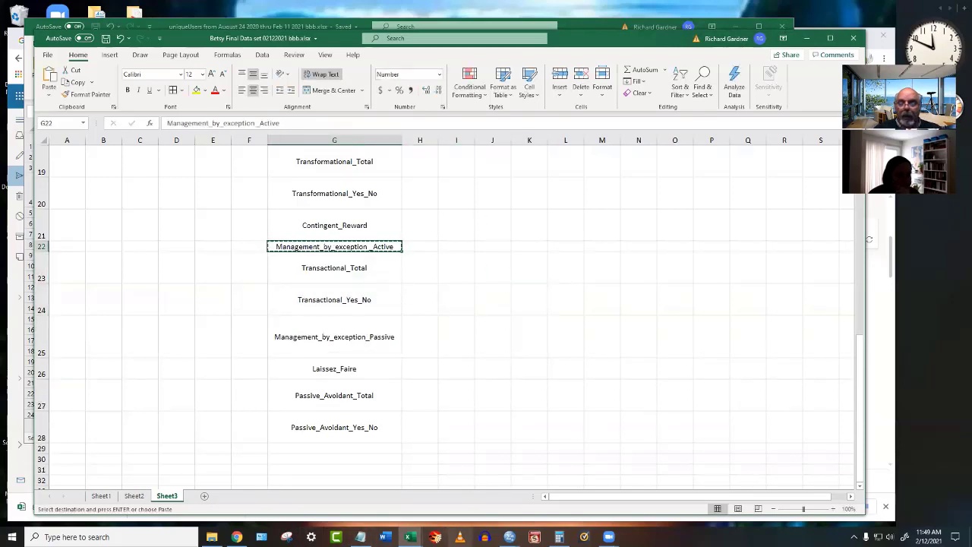
mouse_move(509, 537)
left_click(601, 494)
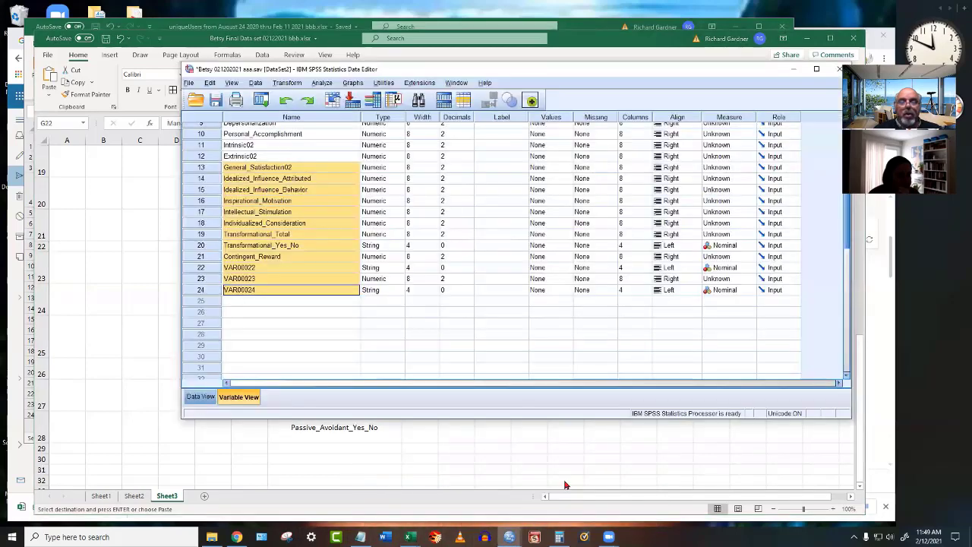
left_click(256, 270)
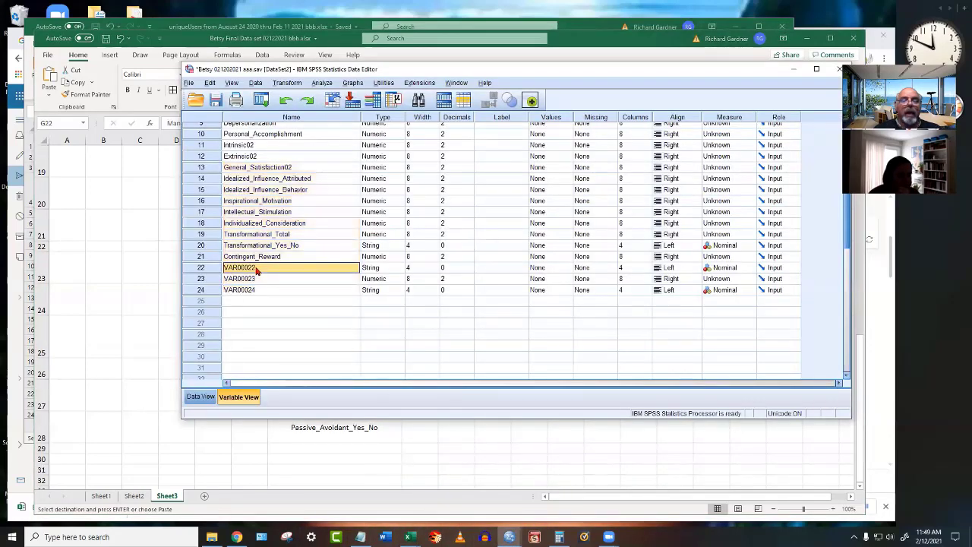
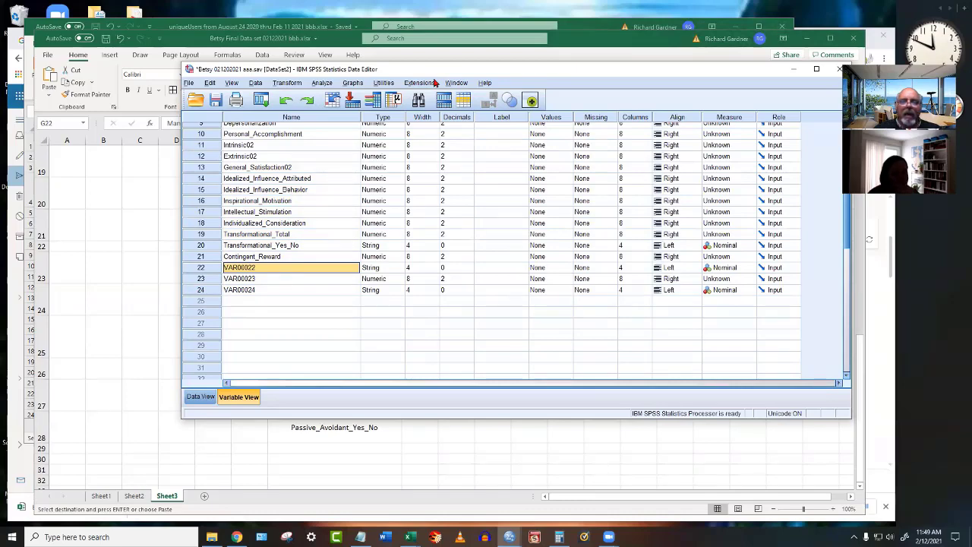
Place the SPSS window beside the Excel sheet and compare the variable list with the Sheet3 name list.
left_click_drag(435, 69, 671, 166)
scroll(611, 371, "up", 3)
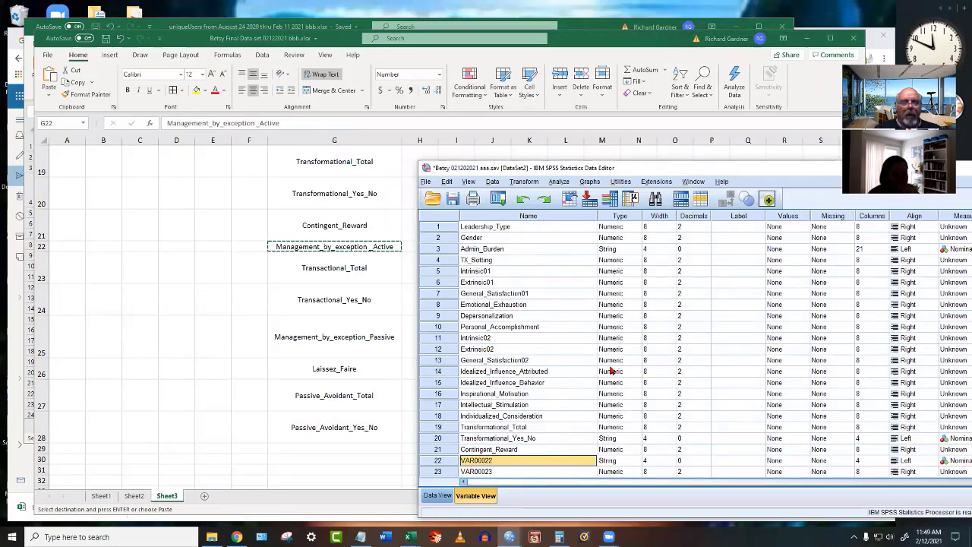
scroll(611, 370, "down", 1)
scroll(611, 371, "down", 2)
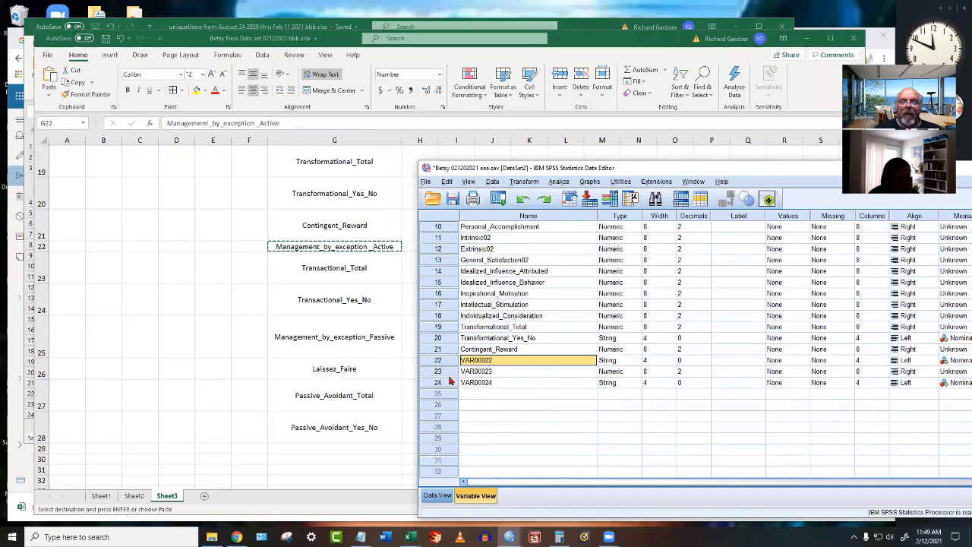
scroll(217, 388, "up", 6)
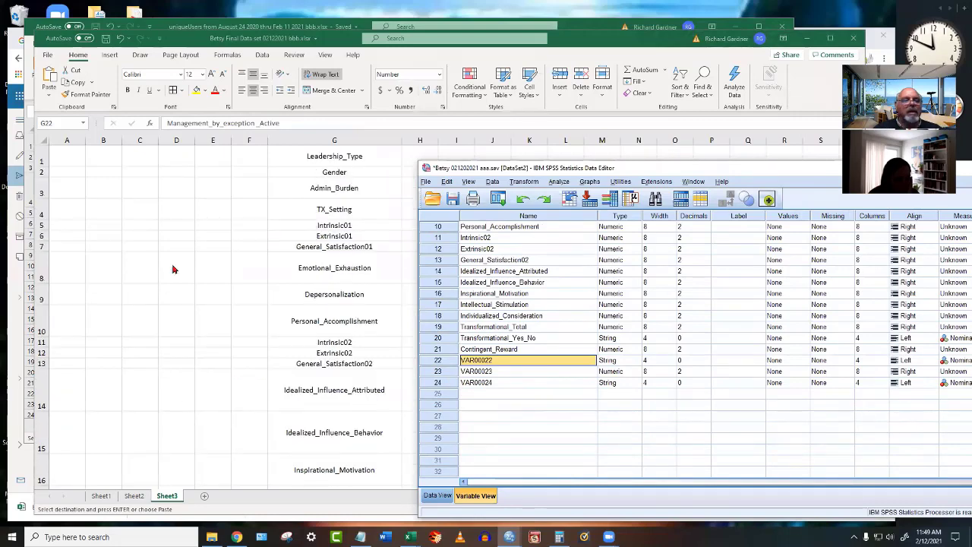
scroll(172, 269, "down", 8)
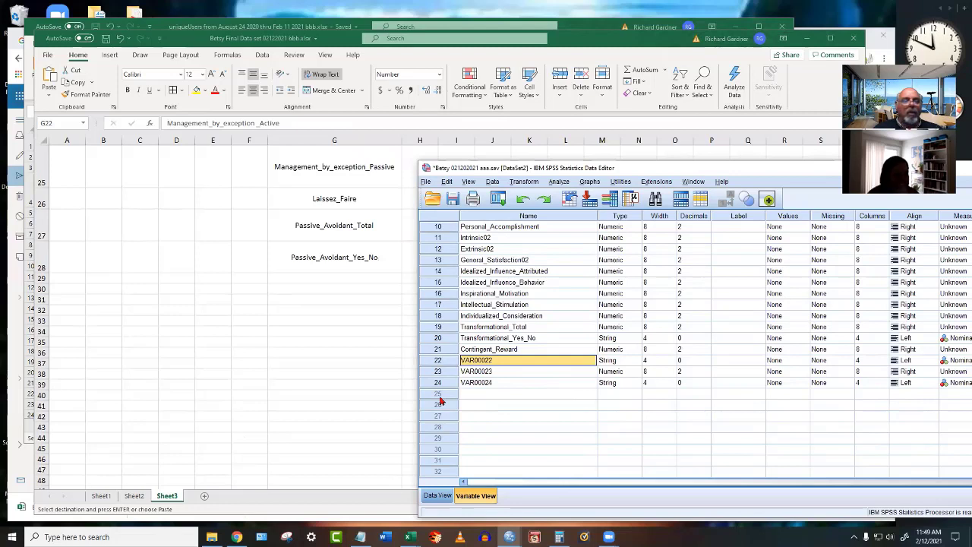
Select all of Sheet2 in the Excel workbook and unhide its hidden columns between T and AB.
left_click(137, 494)
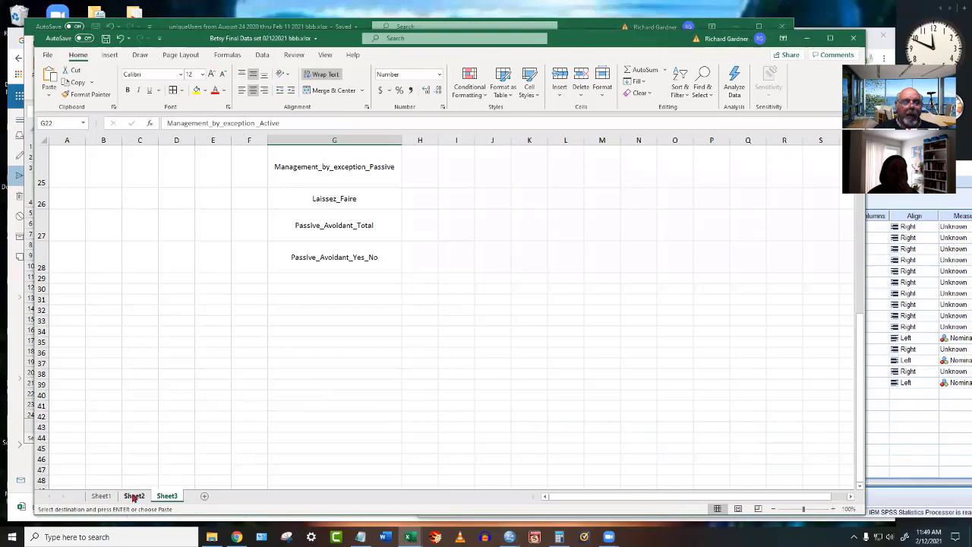
left_click(133, 495)
left_click(107, 233)
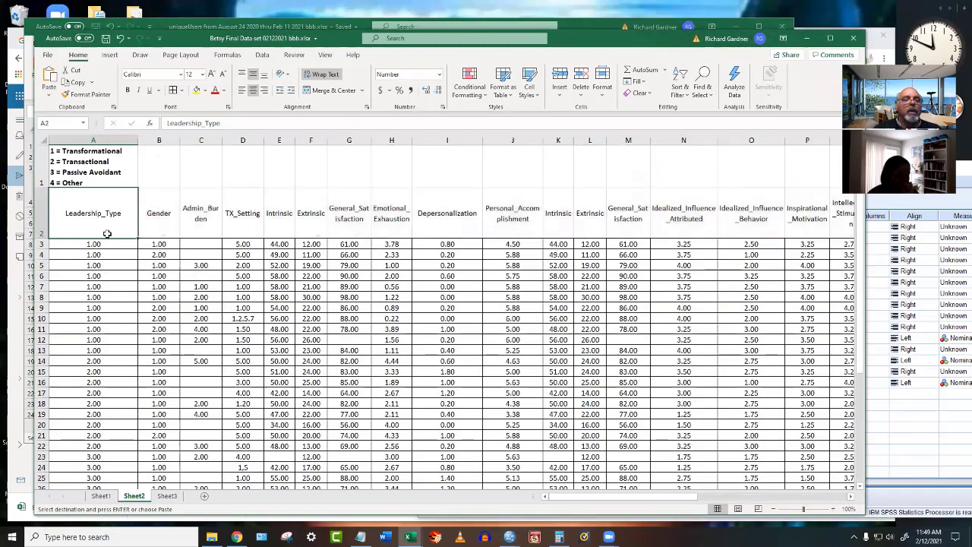
left_click_drag(651, 498, 759, 499)
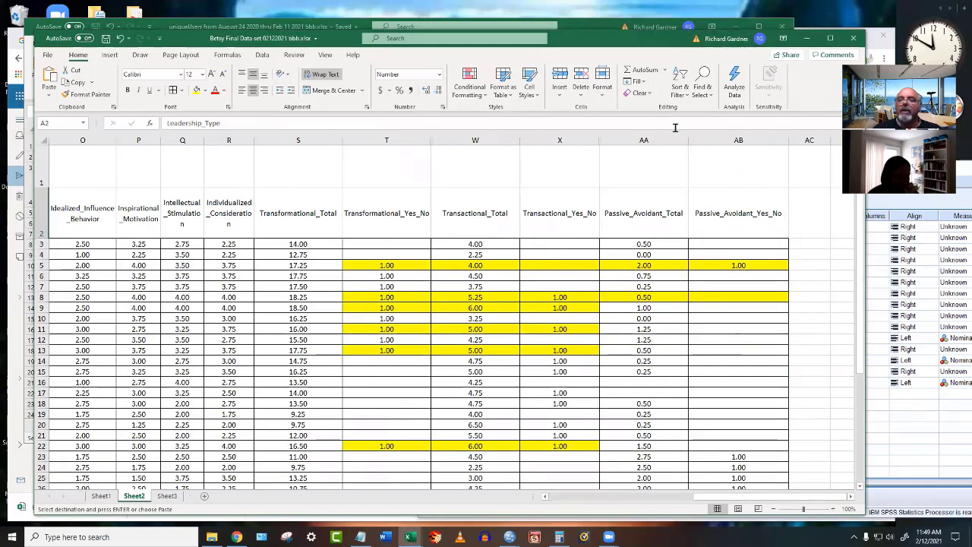
left_click_drag(597, 142, 653, 145)
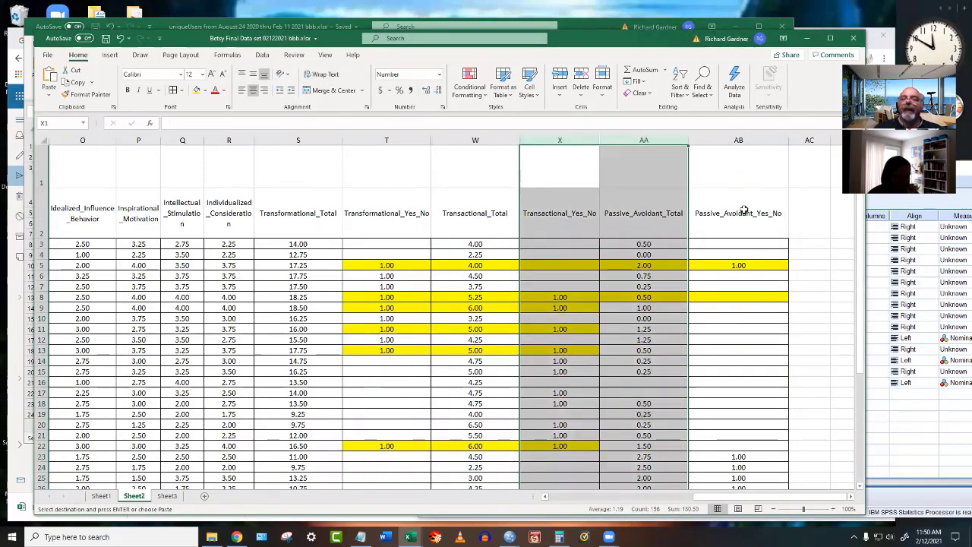
left_click(38, 139)
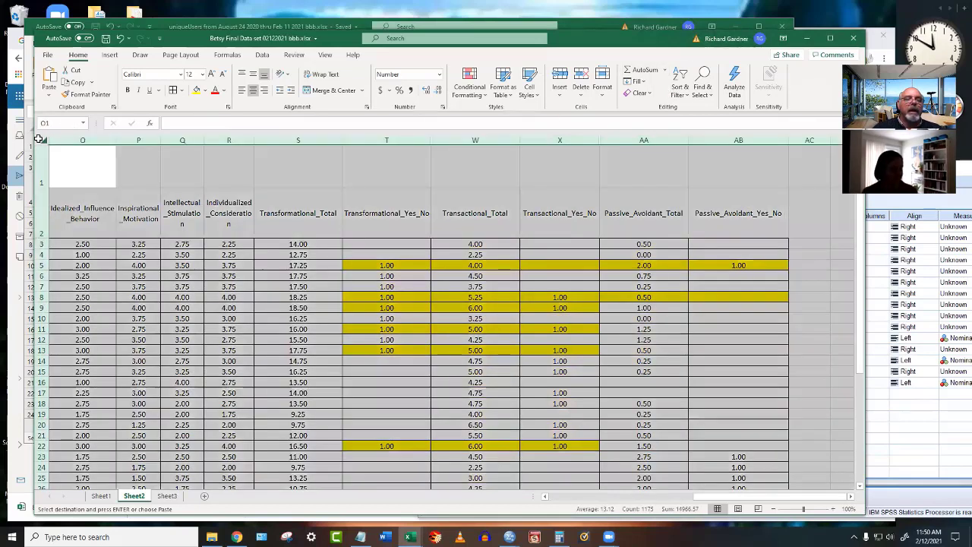
left_click(604, 94)
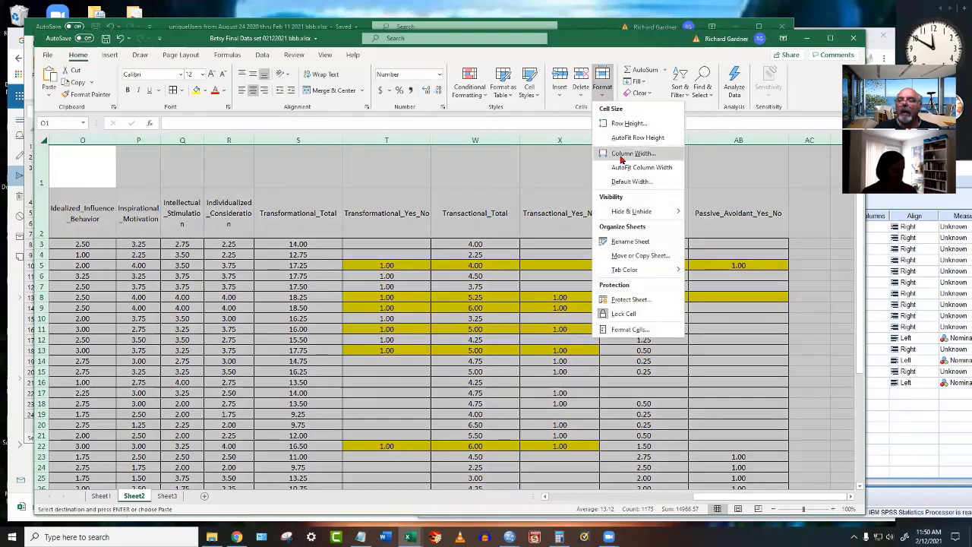
mouse_move(642, 214)
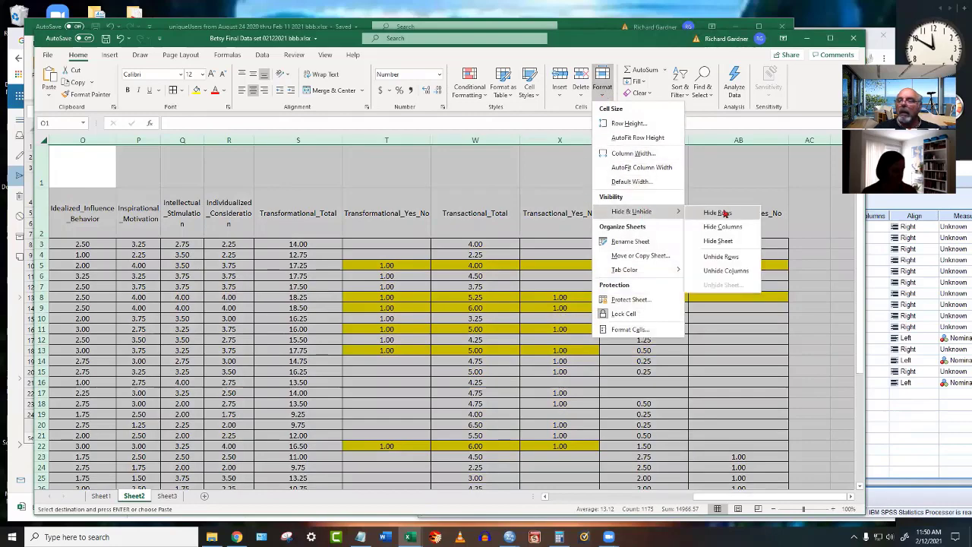
left_click(724, 273)
left_click(713, 382)
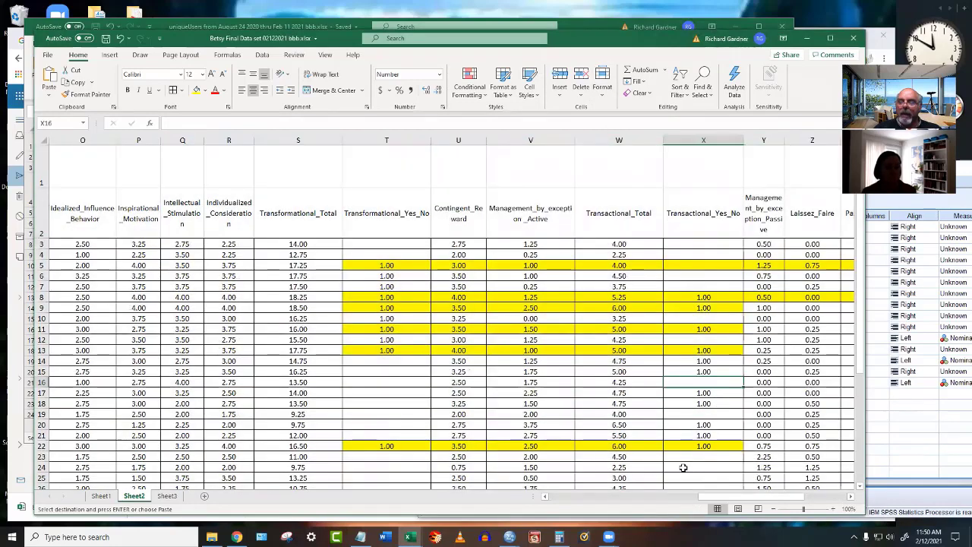
Copy the Sheet2 data in A3:AB47 without the headings, and switch to the case data of the SPSS dataset.
left_click_drag(708, 499, 65, 490)
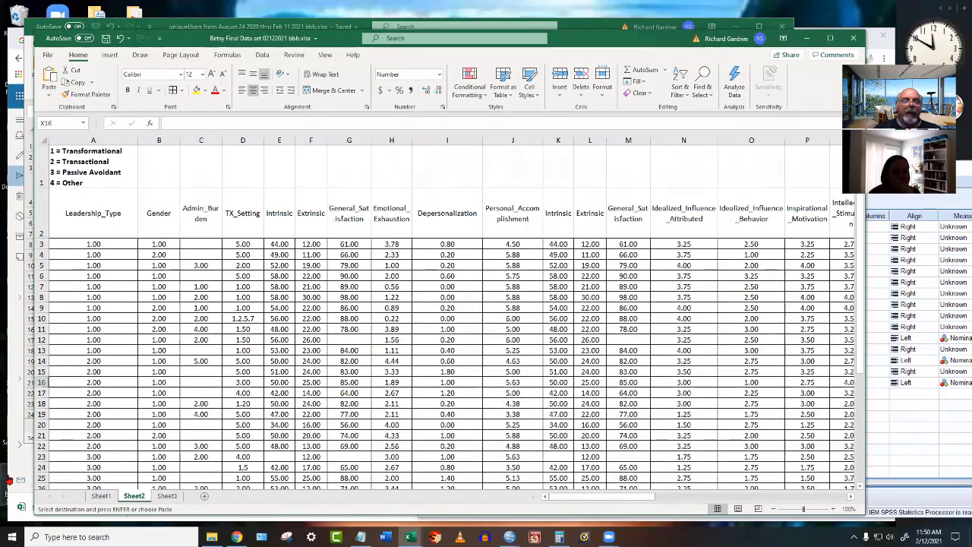
left_click_drag(64, 238, 727, 454)
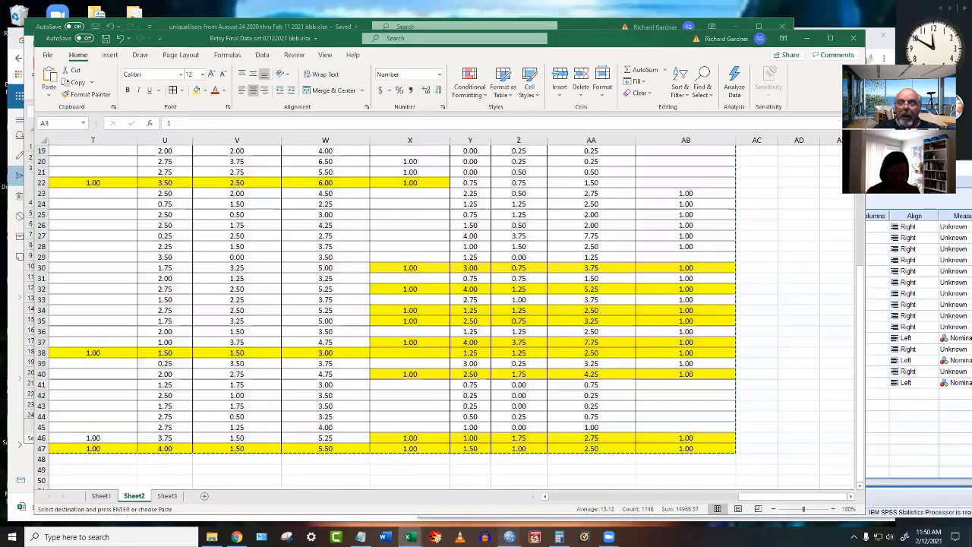
mouse_move(509, 536)
left_click(564, 495)
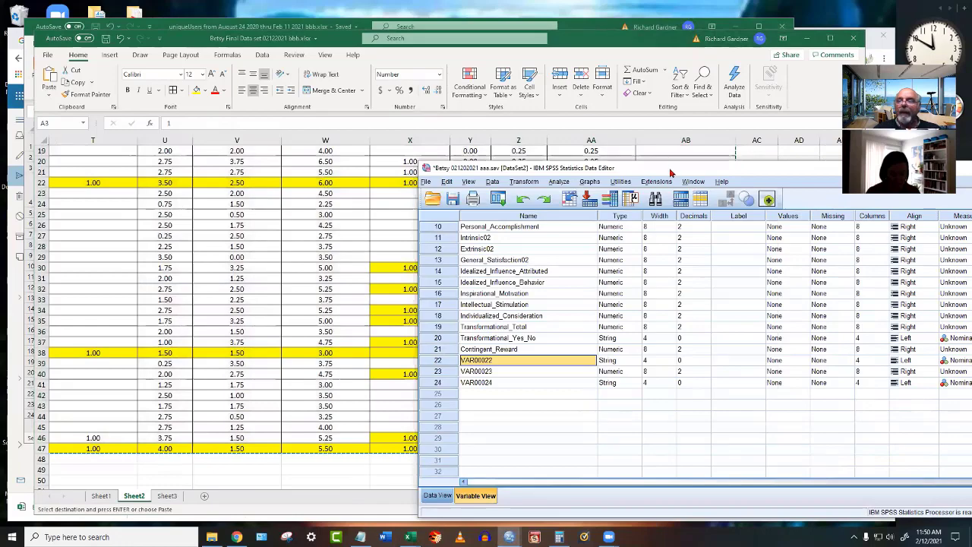
left_click_drag(637, 173, 332, 118)
left_click(132, 439)
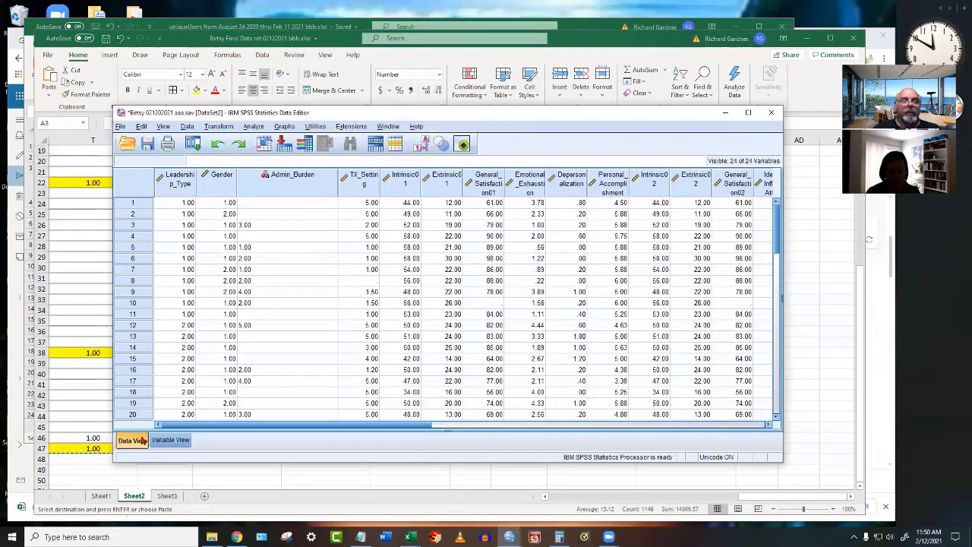
Delete all existing cases from the SPSS dataset and paste the copied Excel data starting at the first Leadership_Type cell.
left_click(170, 203)
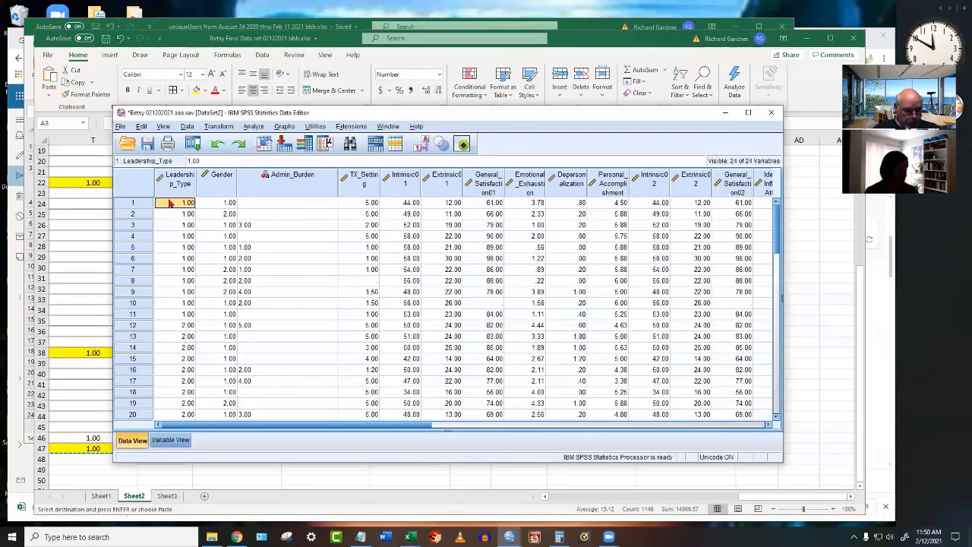
key("ctrl+a")
key("Delete")
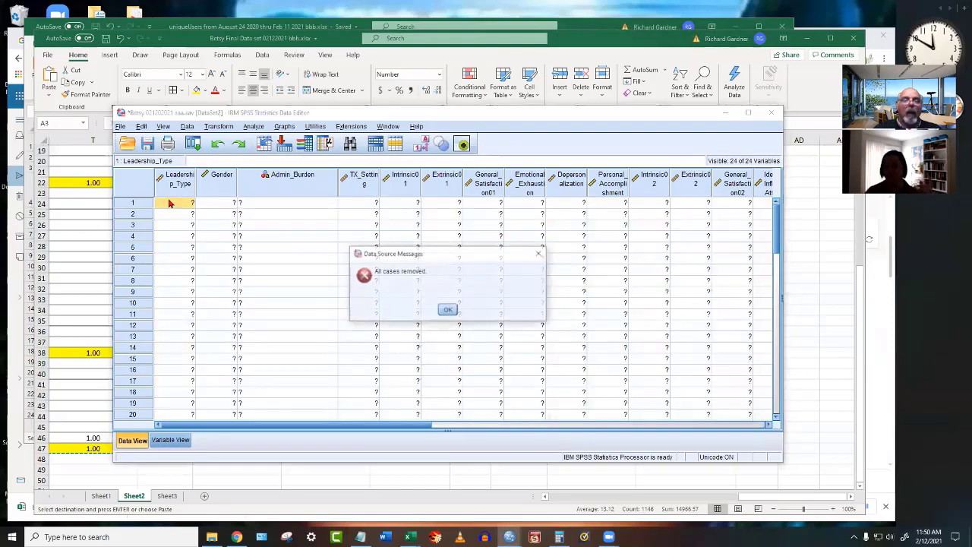
left_click(449, 310)
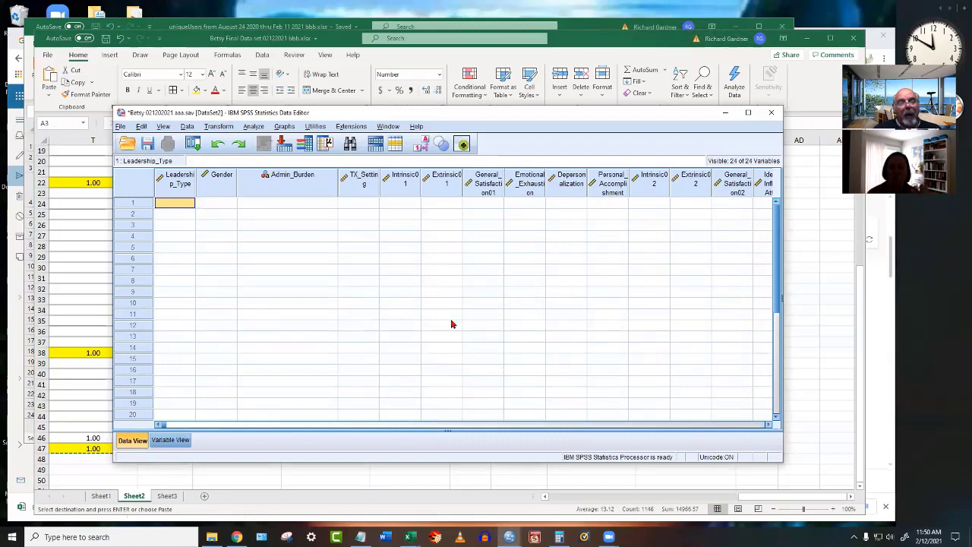
key("ctrl+v")
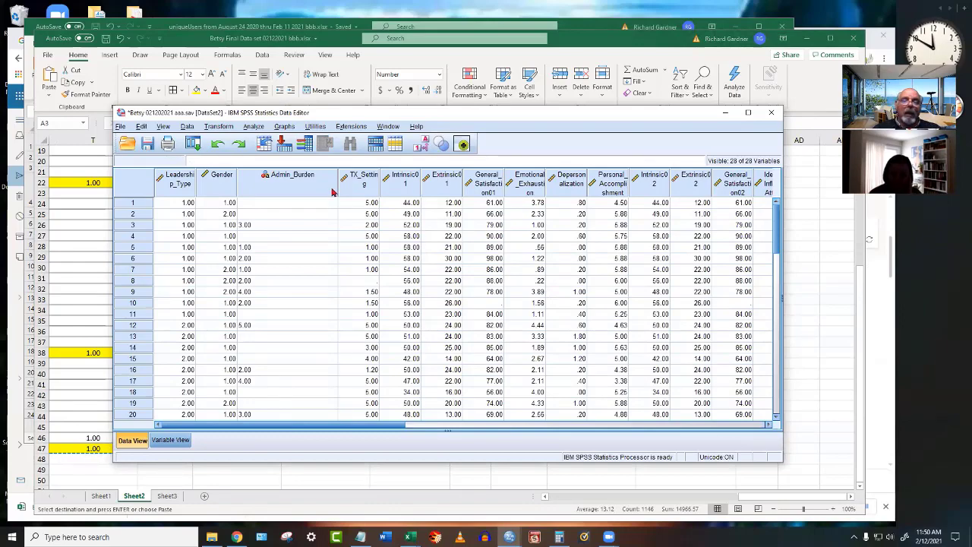
Narrow the Admin_Burden column, move the SPSS window aside and display the dataset's variable definitions.
left_click_drag(338, 186, 314, 193)
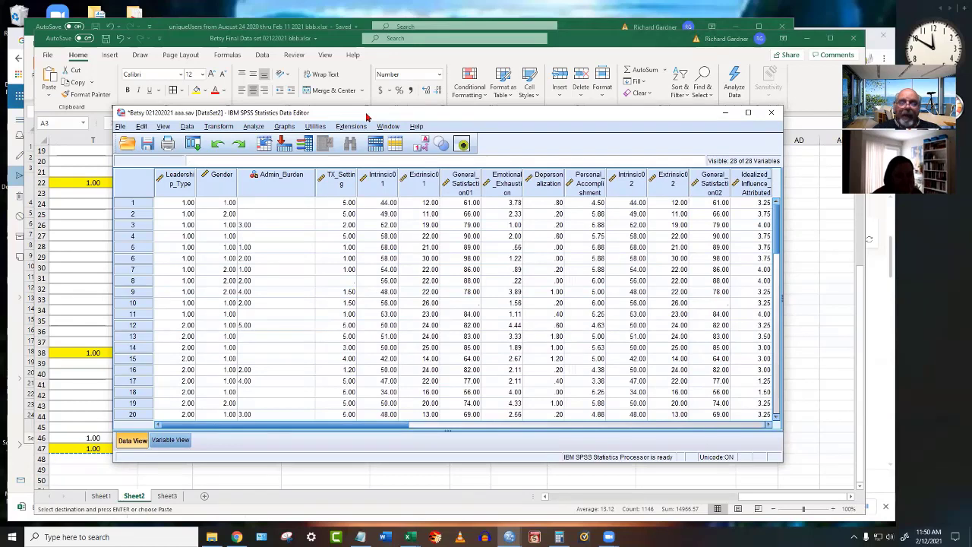
left_click_drag(366, 116, 466, 90)
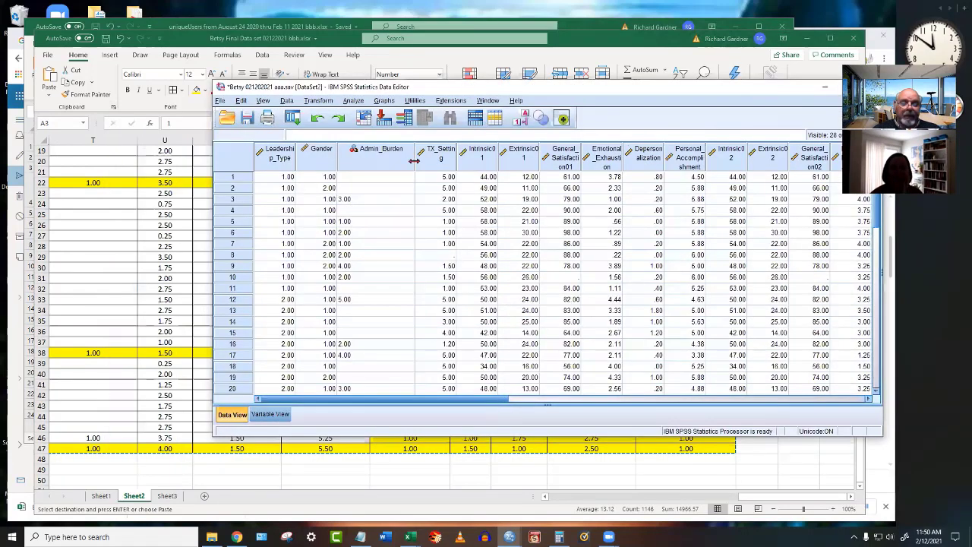
left_click(271, 415)
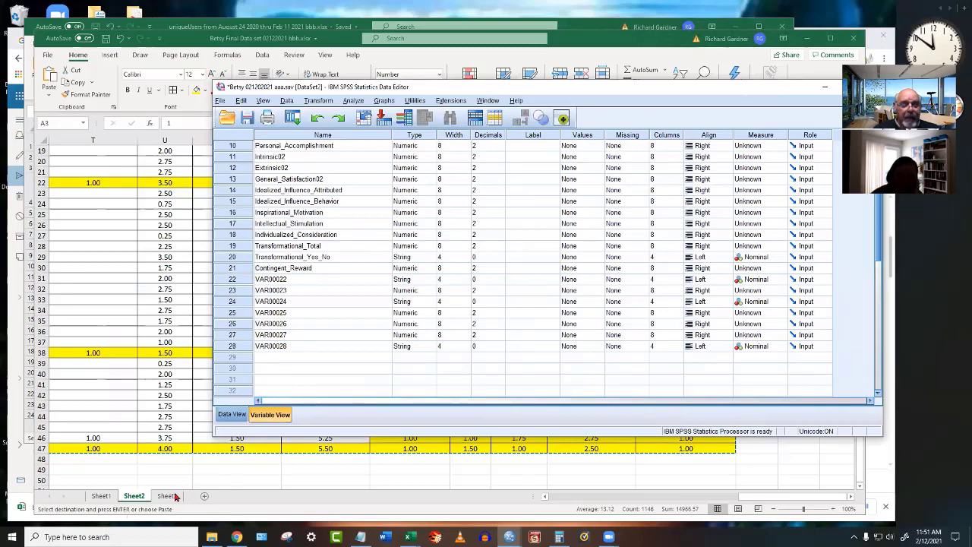
Return to Excel and copy the Sheet2 headings in A2:AB2, from Leadership_Type through Passive_Avoidant_Yes_No.
left_click(192, 380)
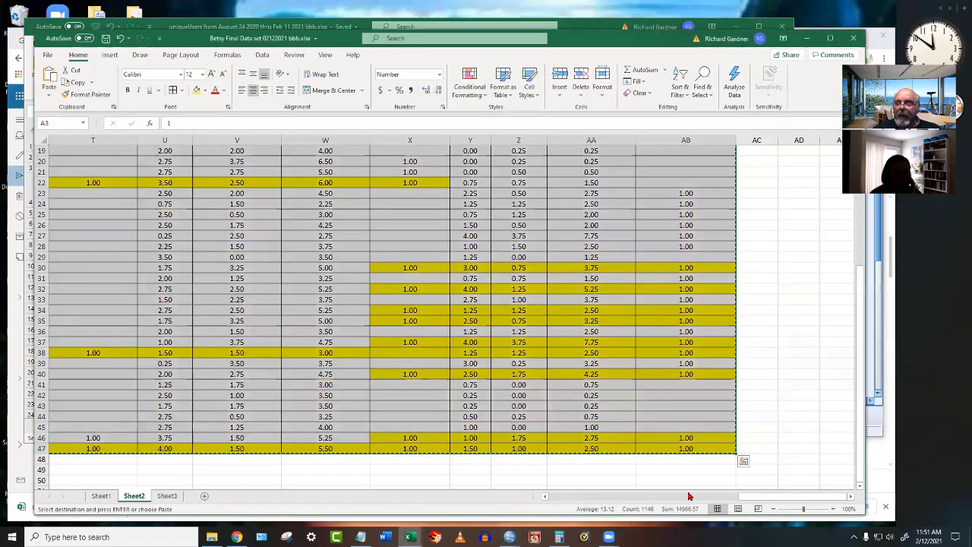
left_click(790, 458)
left_click_drag(790, 498, 597, 497)
scroll(319, 408, "up", 6)
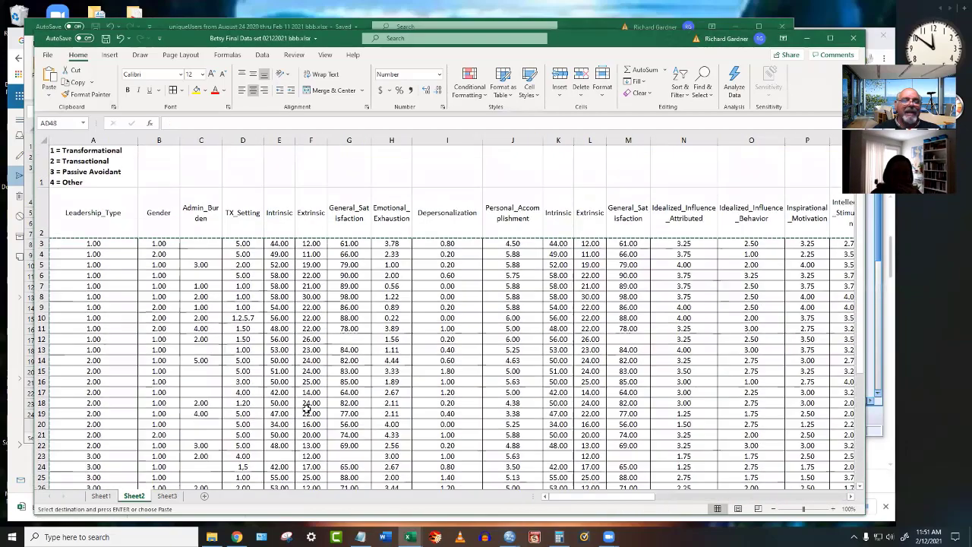
left_click_drag(121, 213, 671, 221)
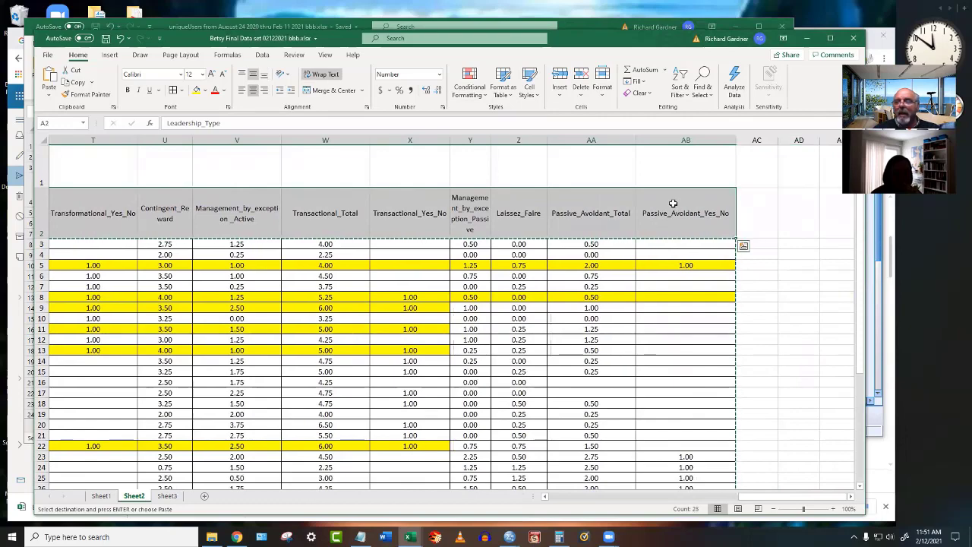
right_click(673, 199)
left_click(720, 226)
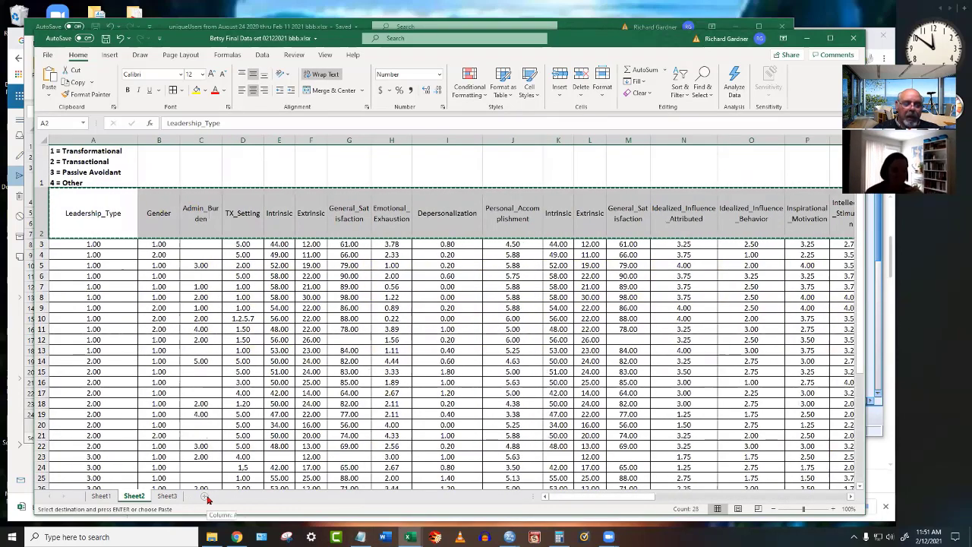
Add a new worksheet and paste the copied headings transposed into a column starting at H1.
left_click(203, 495)
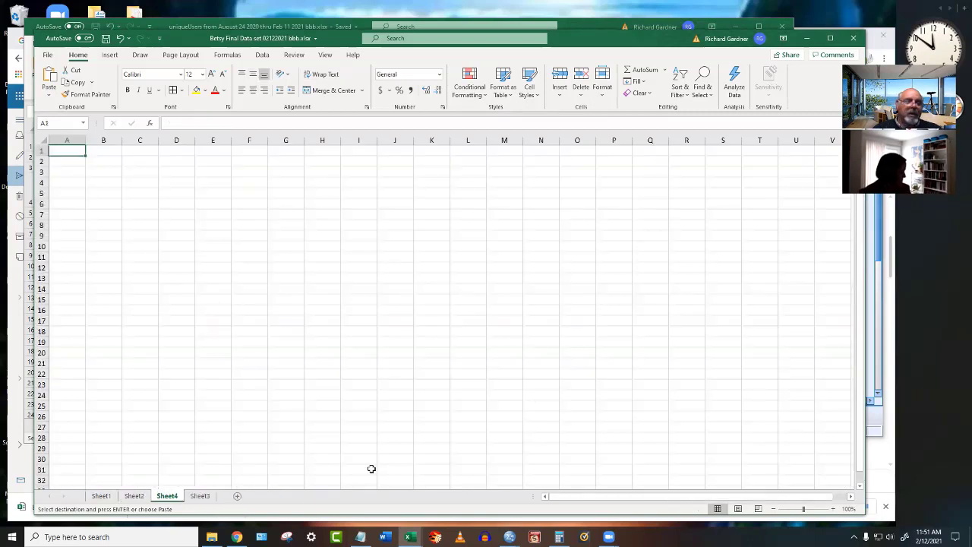
right_click(322, 152)
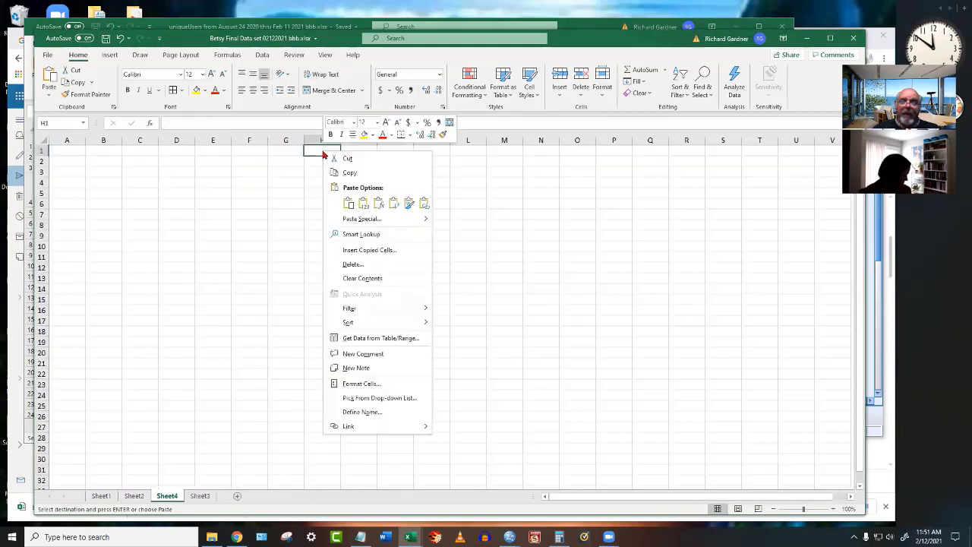
left_click(394, 203)
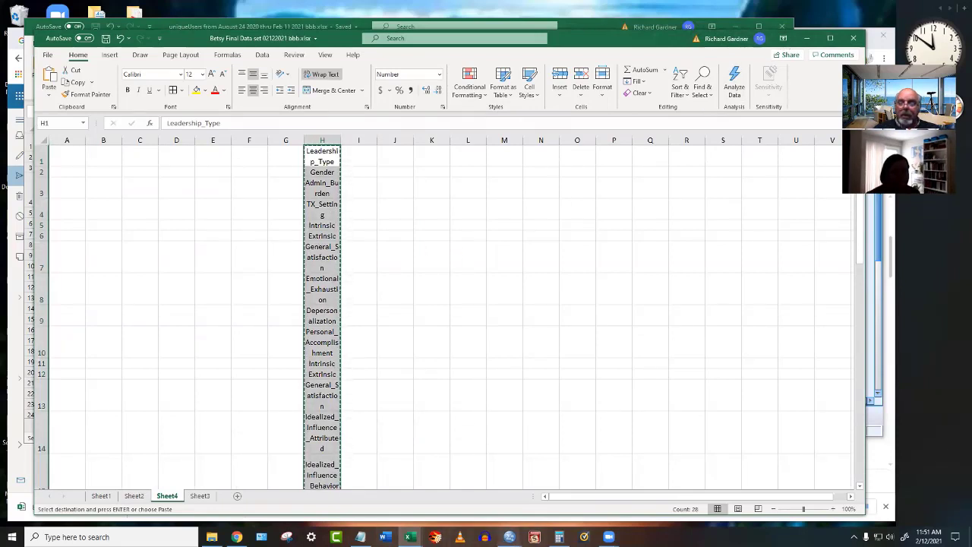
Try to paste the copied headings over all 28 variable names in SPSS, dismiss the message and select Contingent_Reward.
mouse_move(509, 537)
left_click(577, 492)
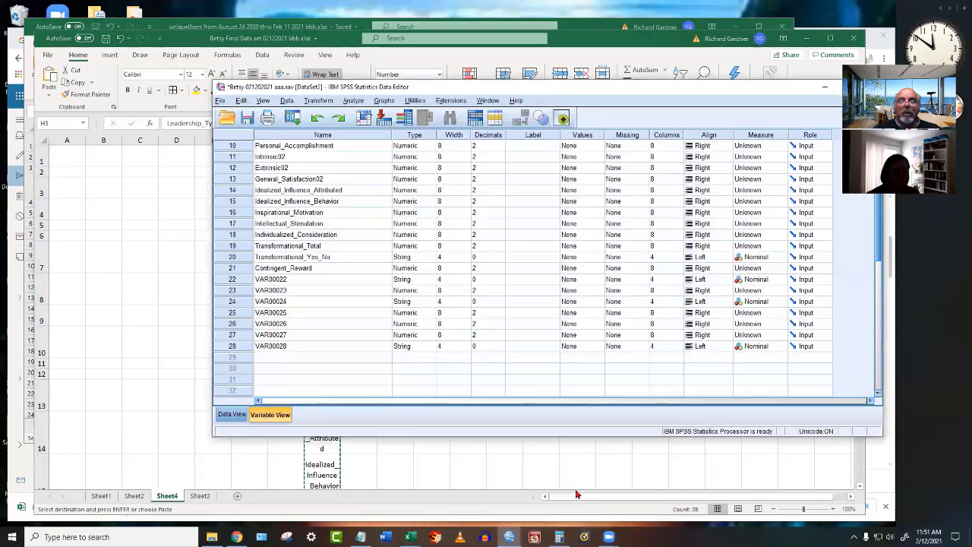
scroll(412, 254, "up", 3)
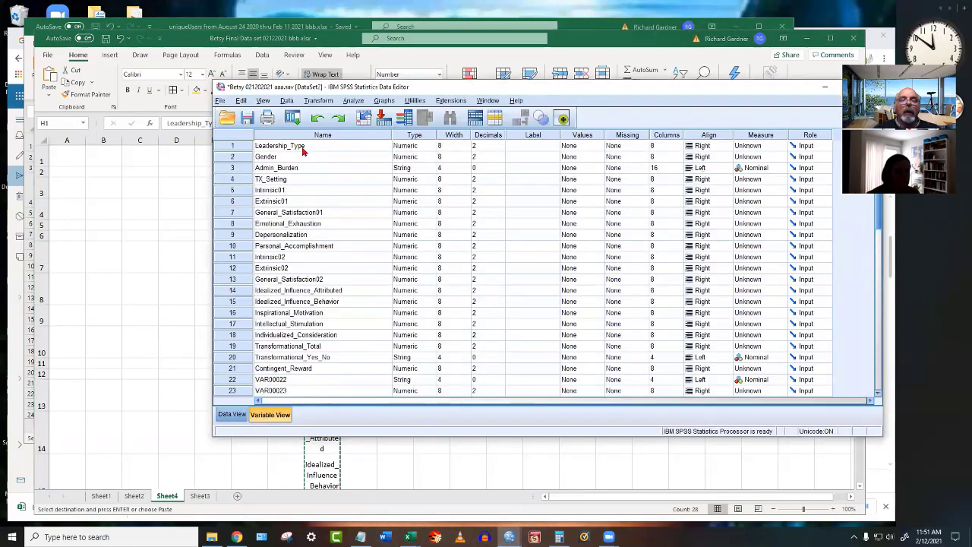
left_click_drag(304, 146, 296, 301)
key("ctrl+v")
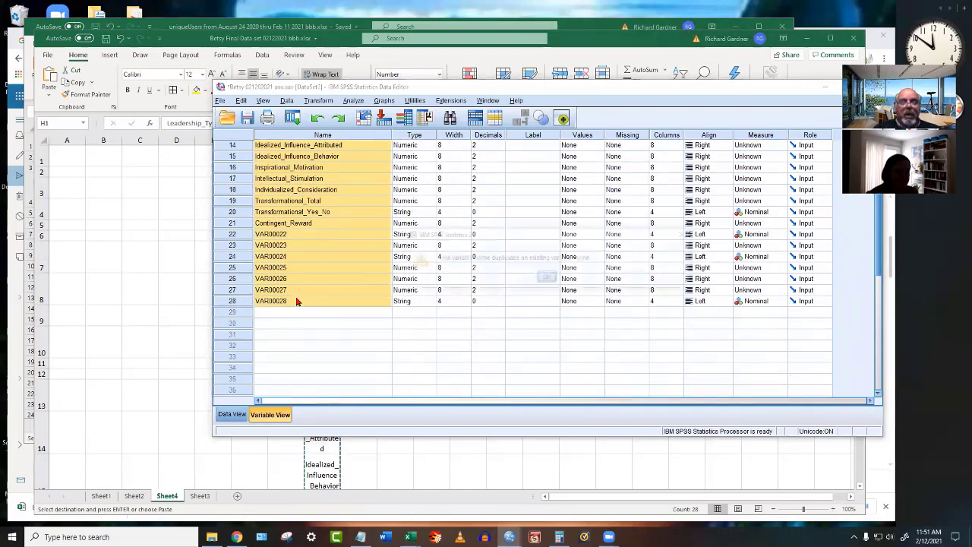
left_click(554, 278)
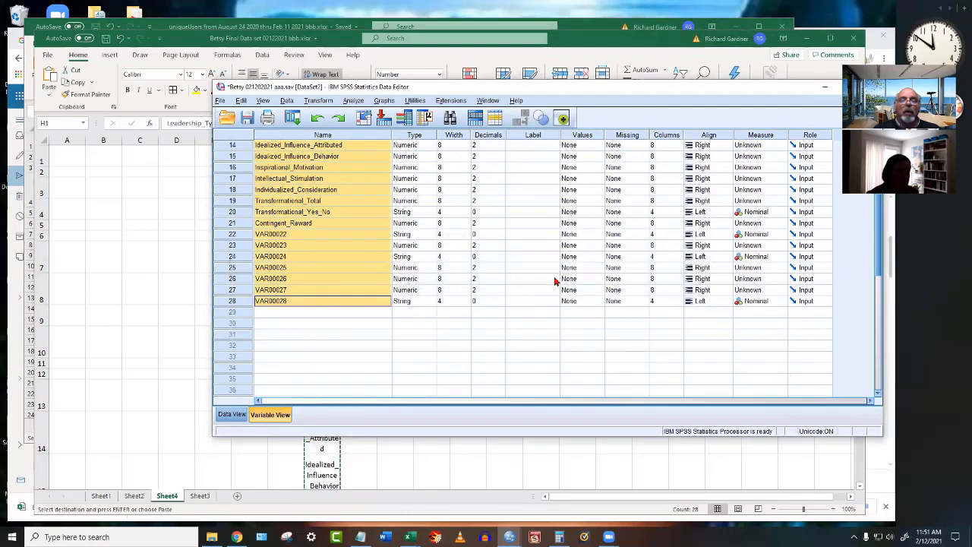
left_click(295, 225)
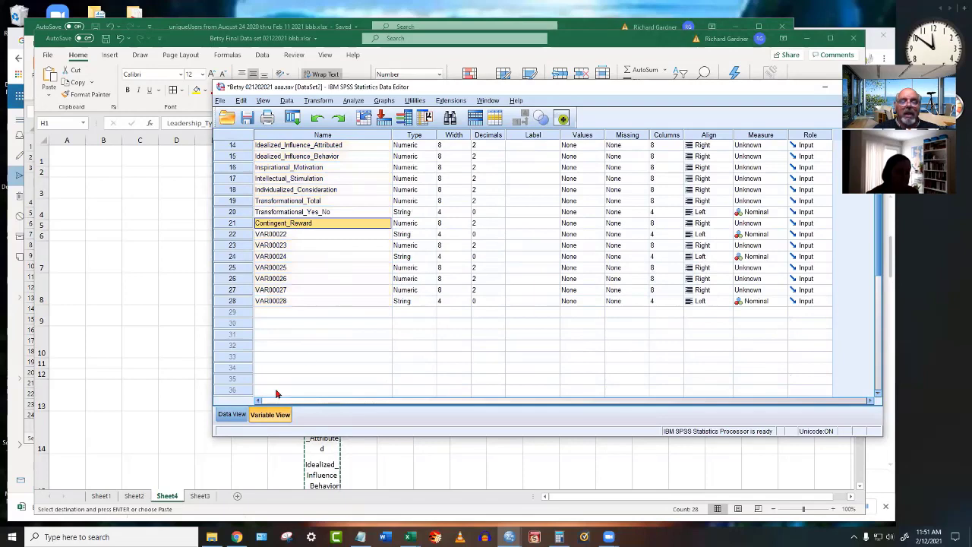
Return to Sheet4 in Excel and widen column H so each name fits on one line.
left_click(226, 457)
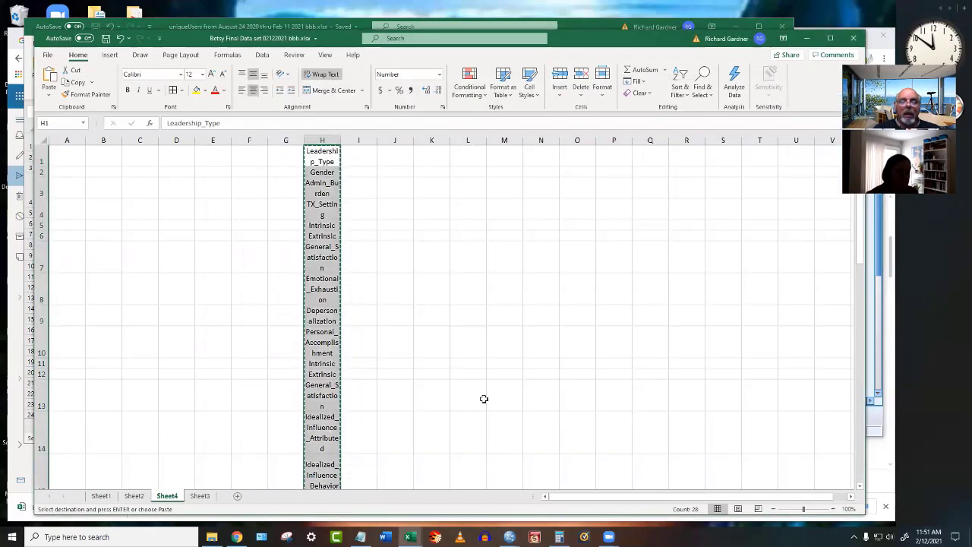
left_click_drag(344, 136, 460, 141)
left_click(557, 347)
Examine the remaining names in column H of Sheet4, checking the contents of H21 and H22 for stray characters.
scroll(558, 356, "down", 4)
scroll(558, 356, "down", 4)
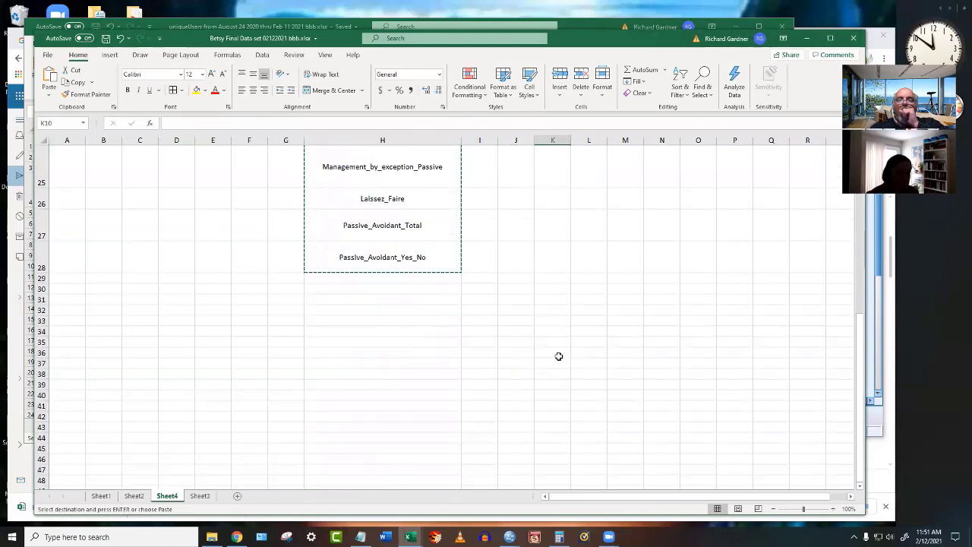
scroll(558, 356, "up", 3)
scroll(558, 356, "down", 2)
scroll(558, 356, "up", 2)
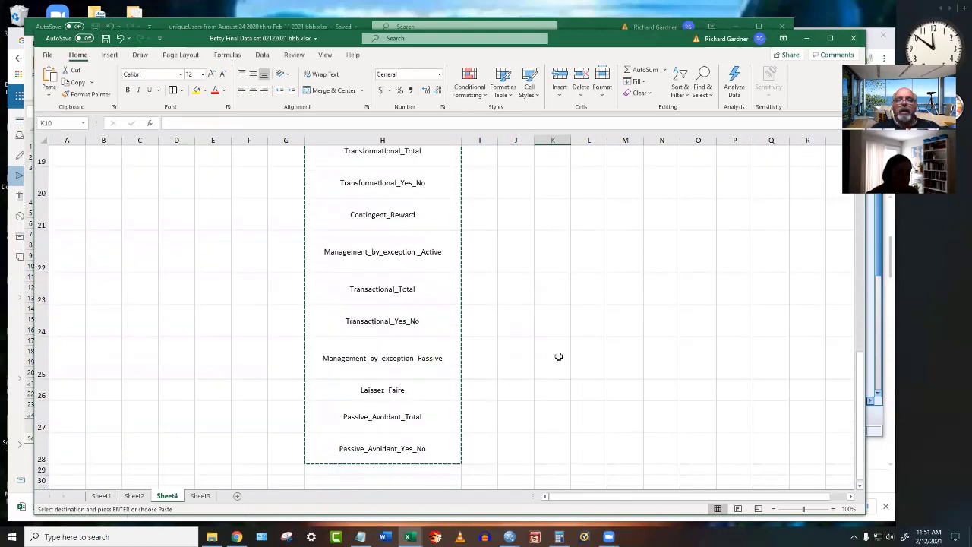
left_click(411, 222)
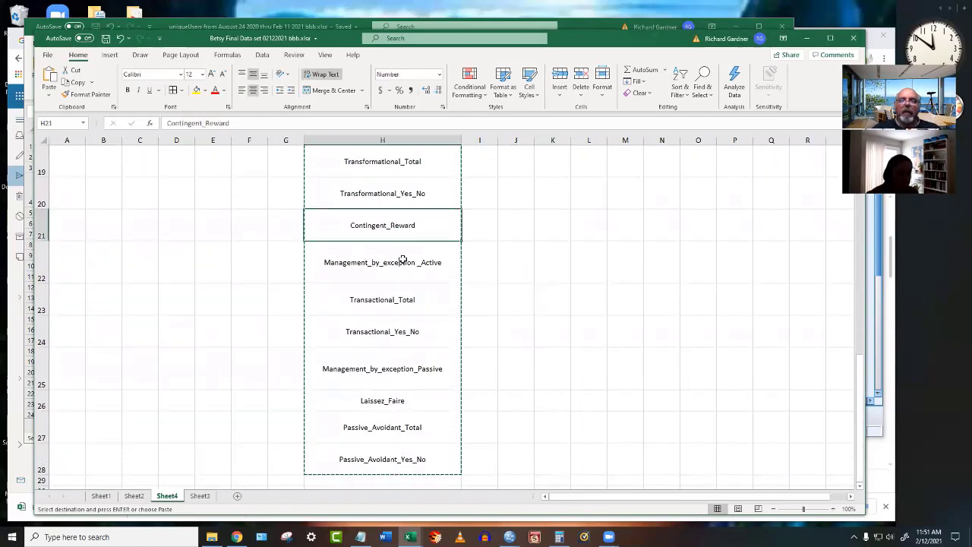
left_click(402, 258)
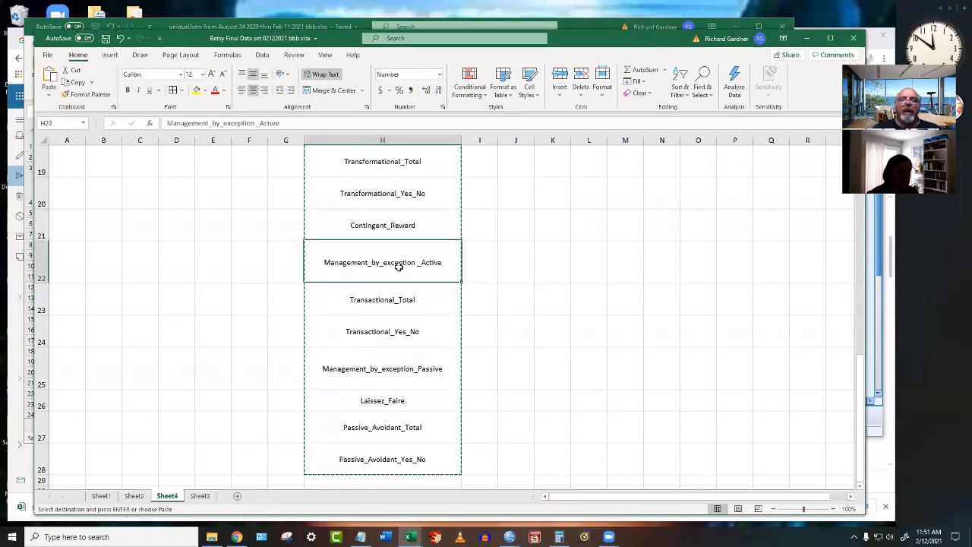
left_click(281, 123)
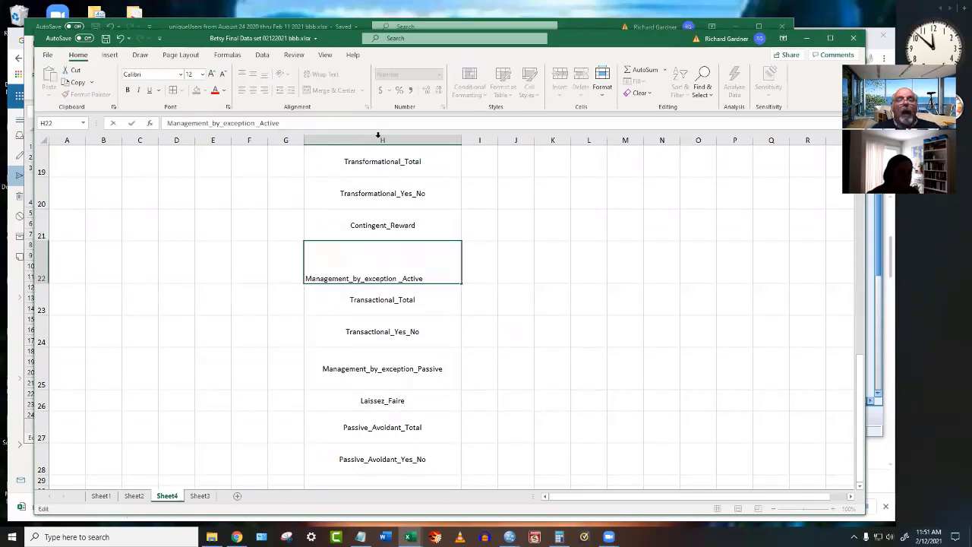
left_click(647, 364)
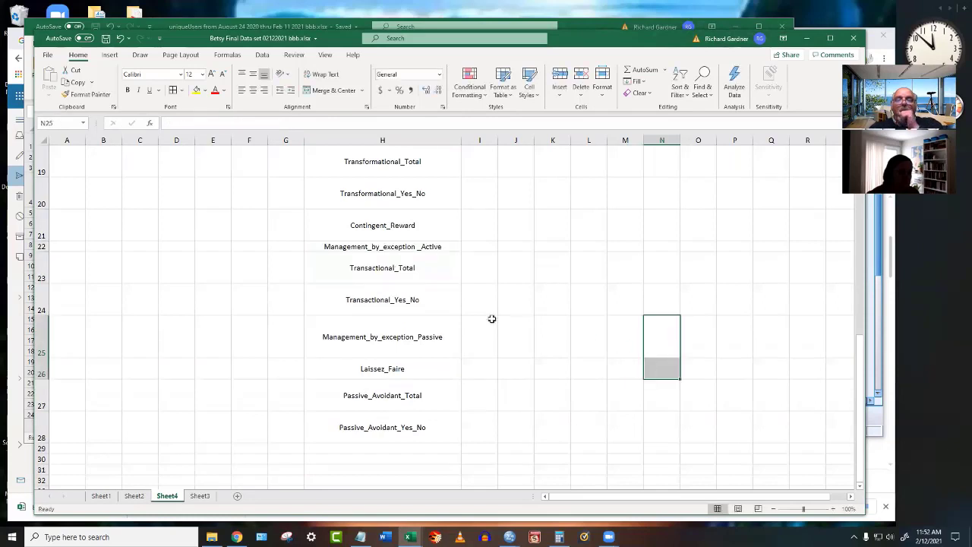
Copy the names in H22:H28, try to paste them over VAR00022 through VAR00028 in SPSS, and dismiss the message.
left_click(391, 244)
left_click_drag(391, 245, 394, 422)
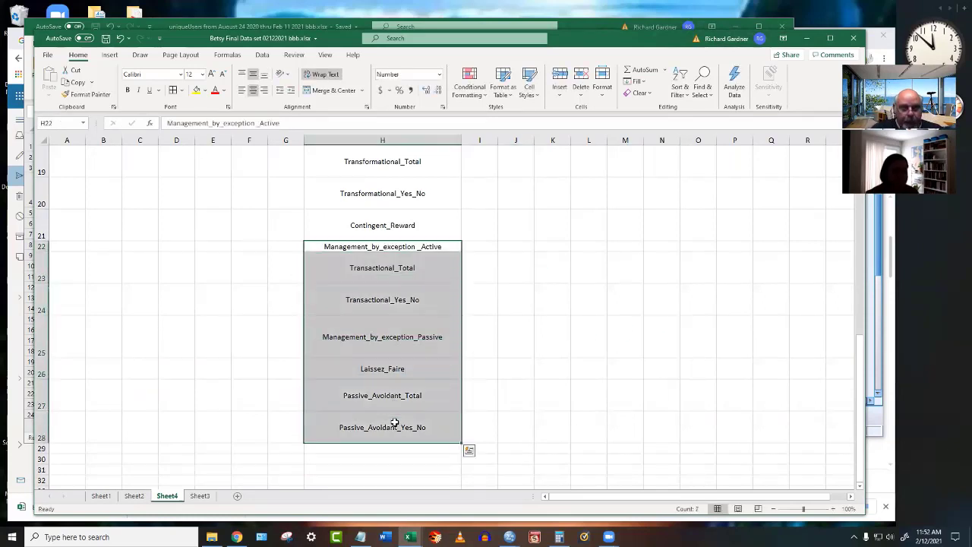
key("ctrl+c")
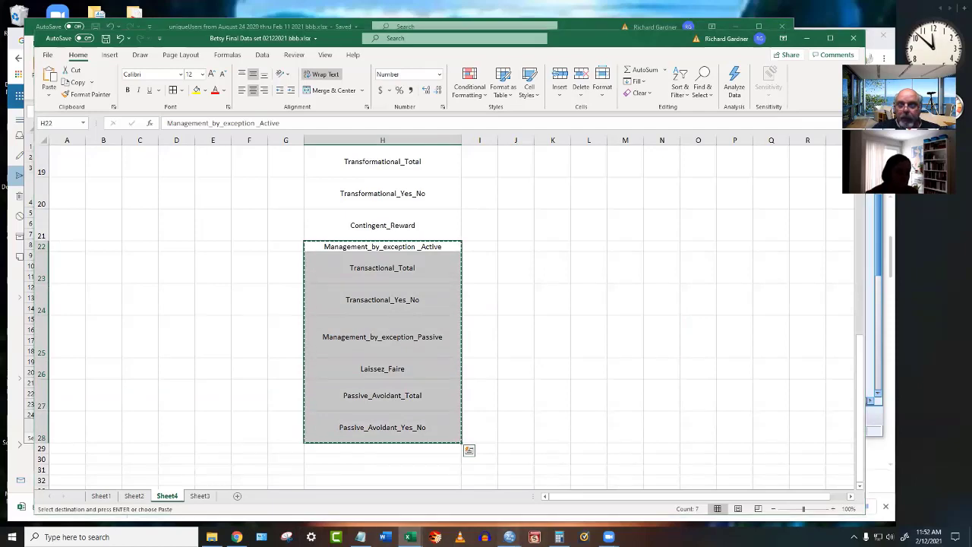
mouse_move(508, 535)
left_click(603, 489)
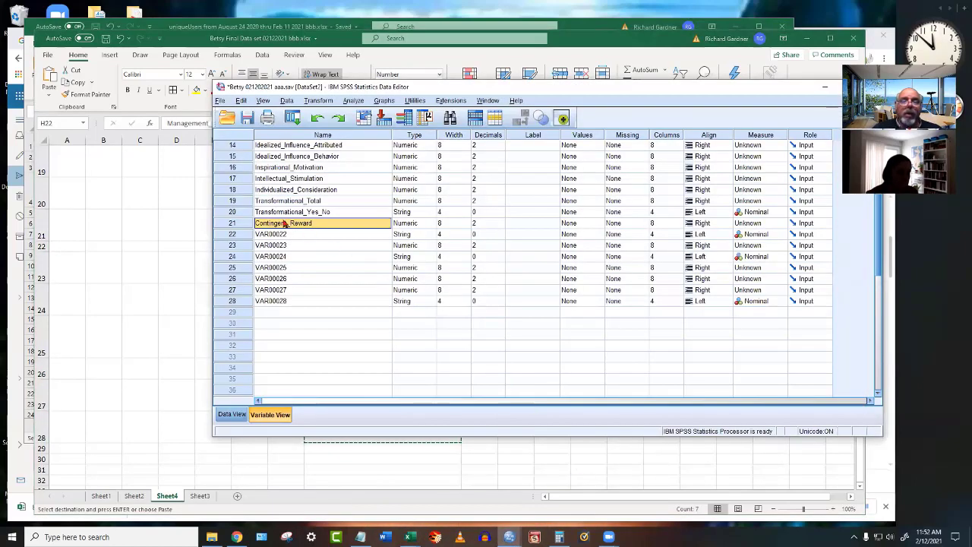
left_click_drag(277, 234, 278, 302)
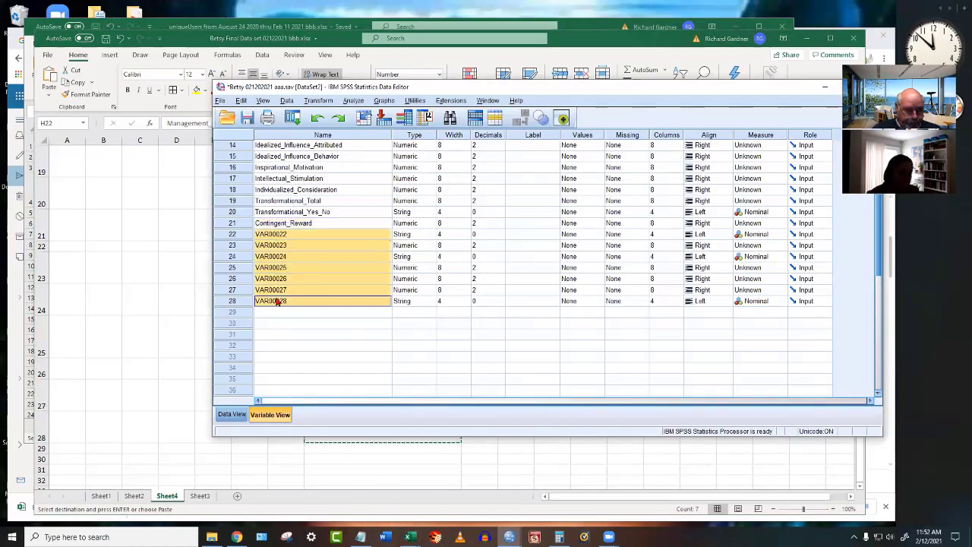
key("ctrl+v")
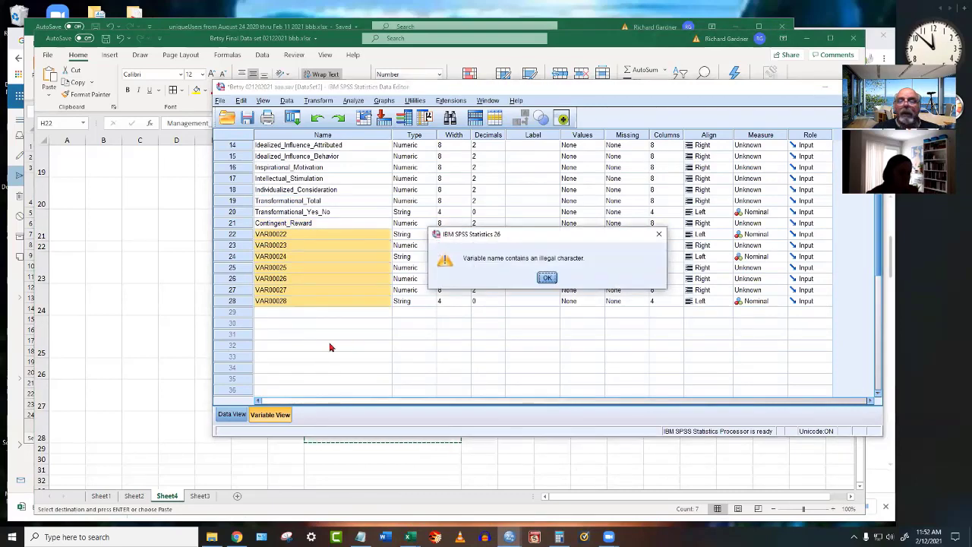
left_click(547, 276)
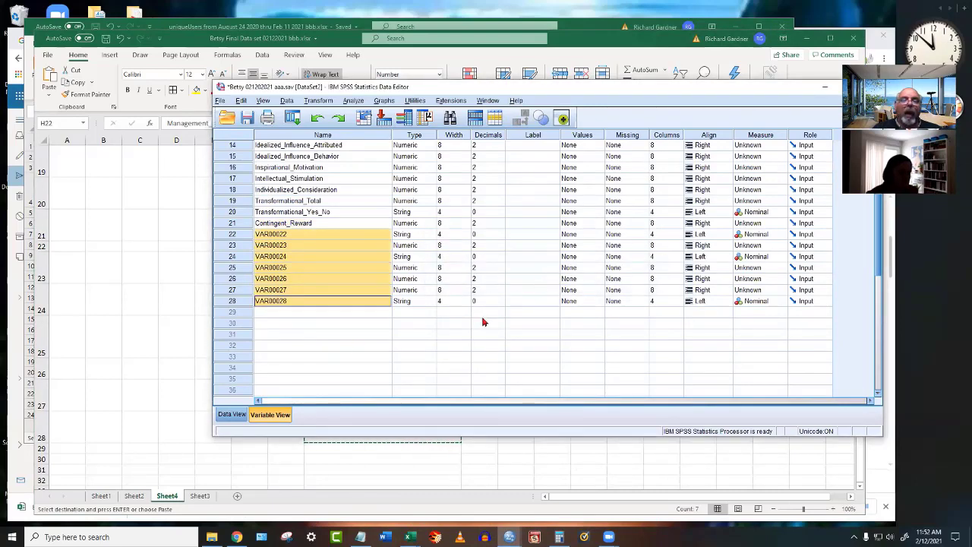
Return to Sheet4 in Excel and inspect the start and end of the text in H22 for an illegal character.
key("alt+Tab")
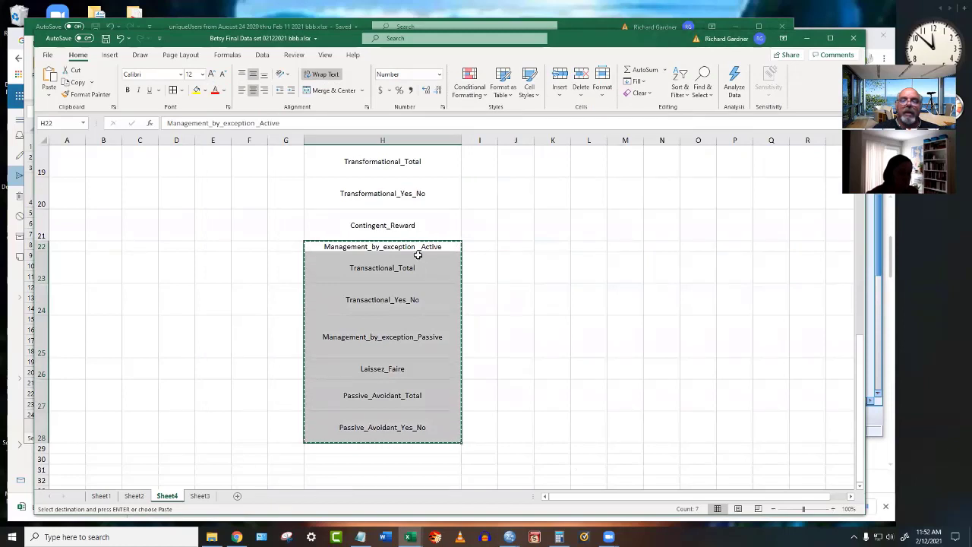
left_click(410, 228)
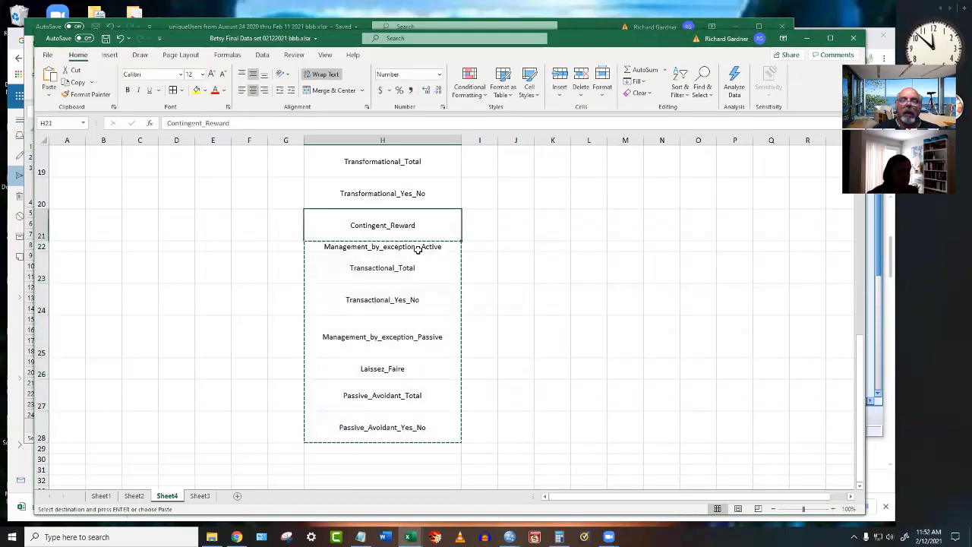
left_click(387, 247)
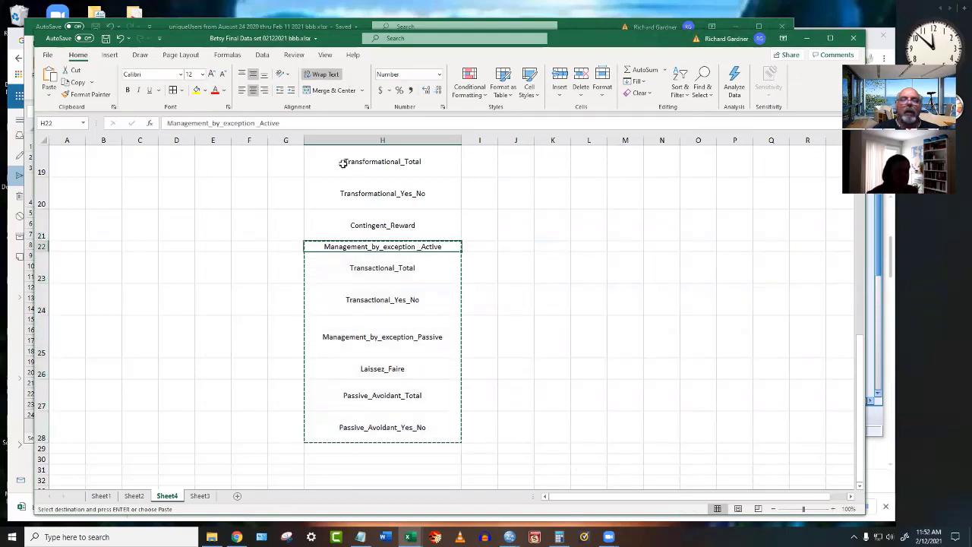
left_click(169, 123)
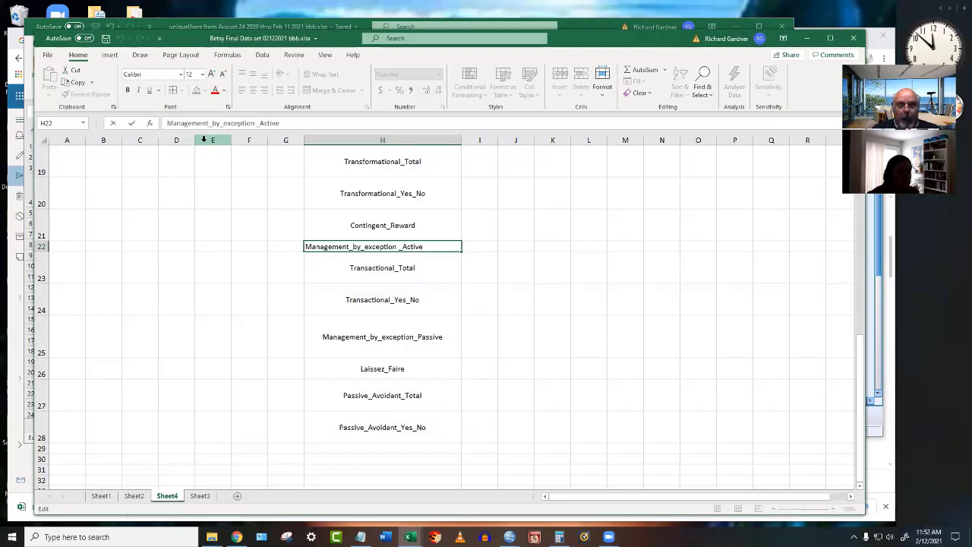
left_click(281, 125)
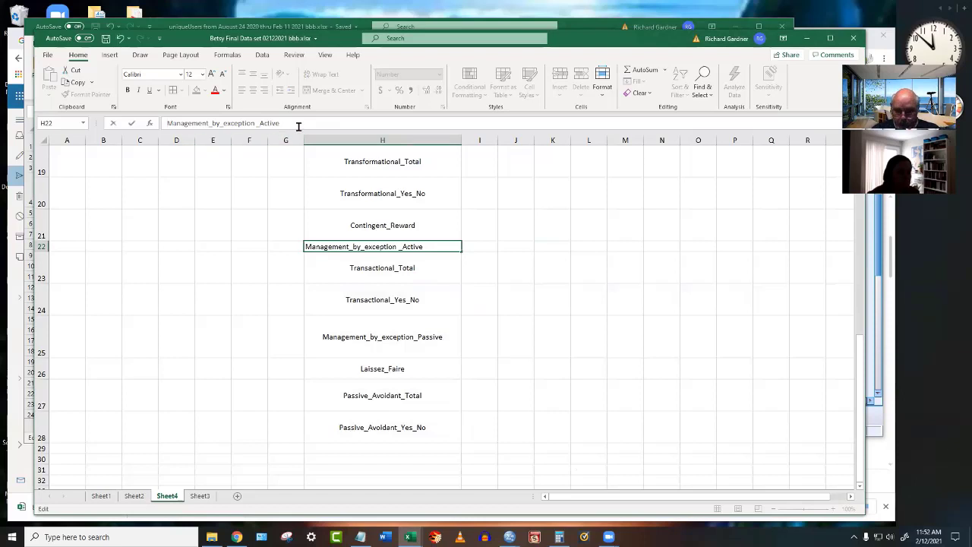
left_click(516, 265)
left_click(341, 246)
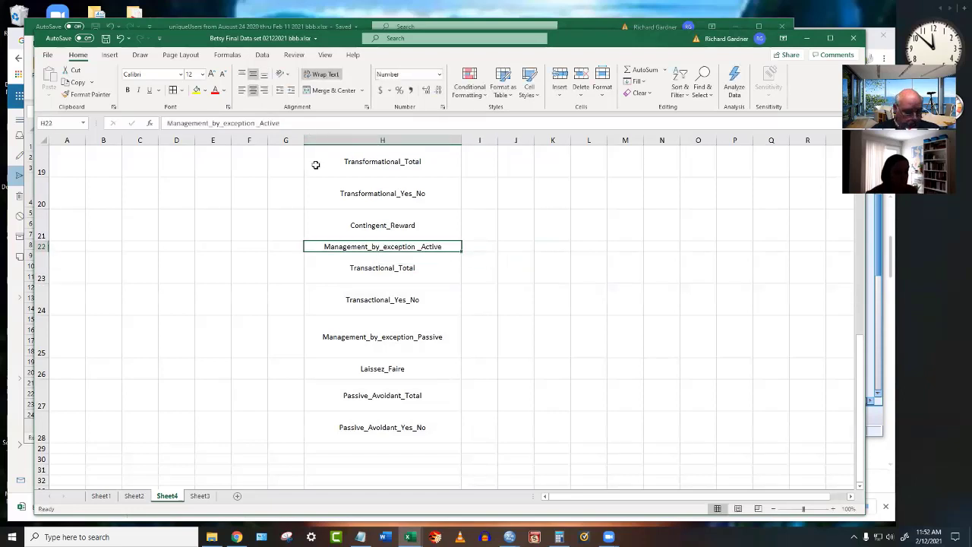
Copy H22 alone, try to paste it as the name of VAR00022 in SPSS, and dismiss the message.
key("ctrl+c")
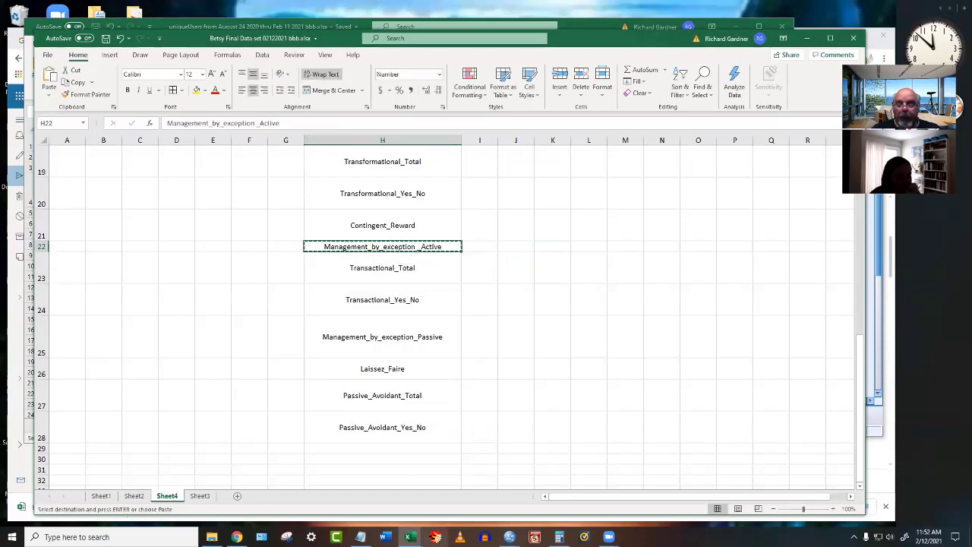
mouse_move(508, 536)
left_click(577, 492)
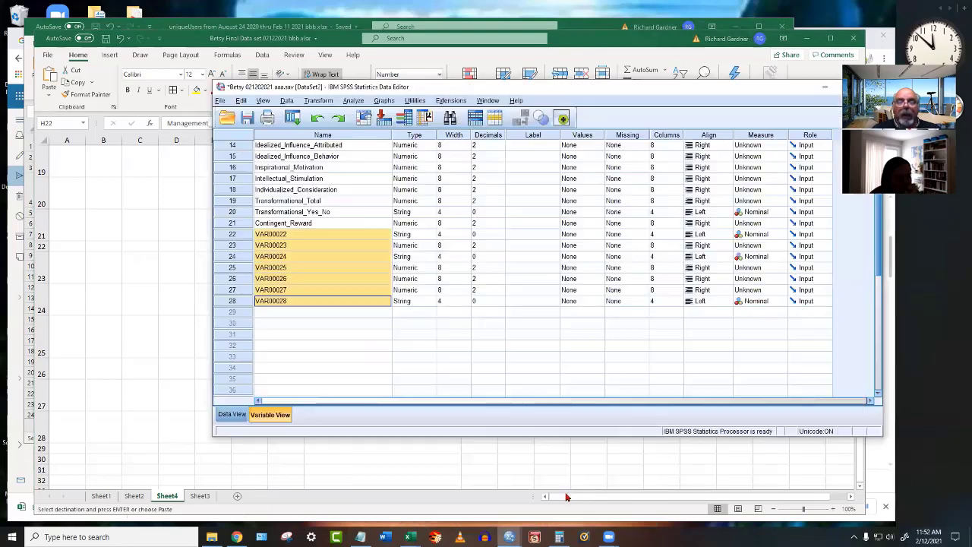
left_click(298, 235)
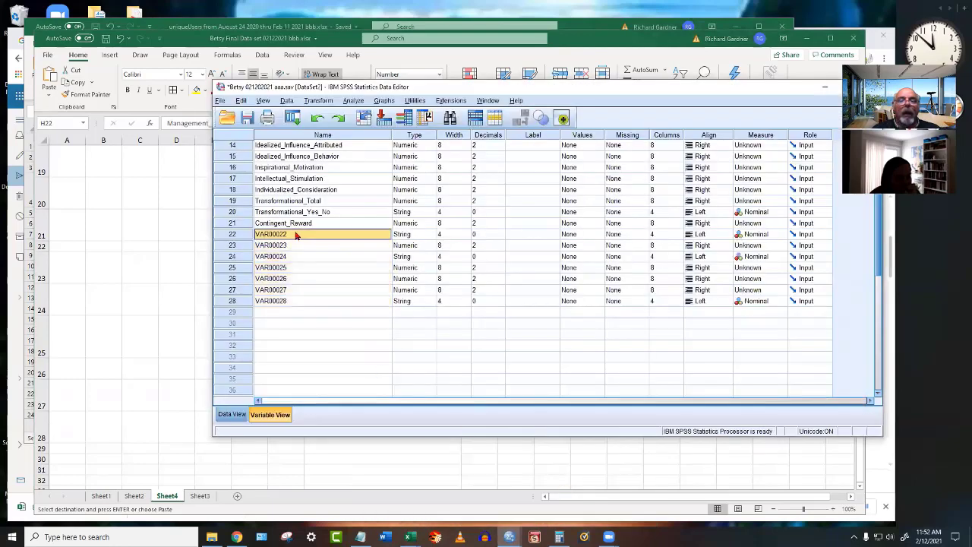
key("ctrl+v")
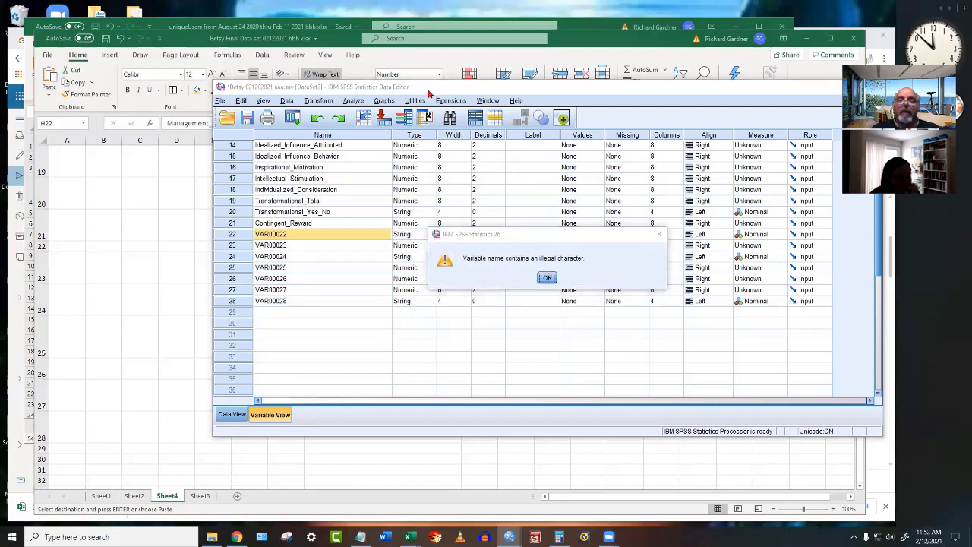
left_click(547, 280)
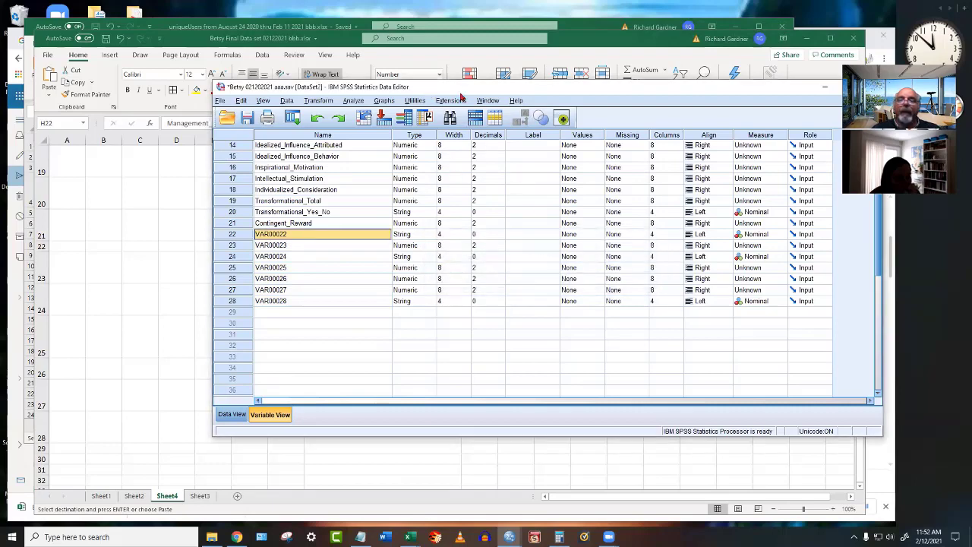
Move the SPSS window off the Excel sheet and remove the space in H22 so it reads Management_by_exception_Active.
left_click_drag(456, 86, 538, 305)
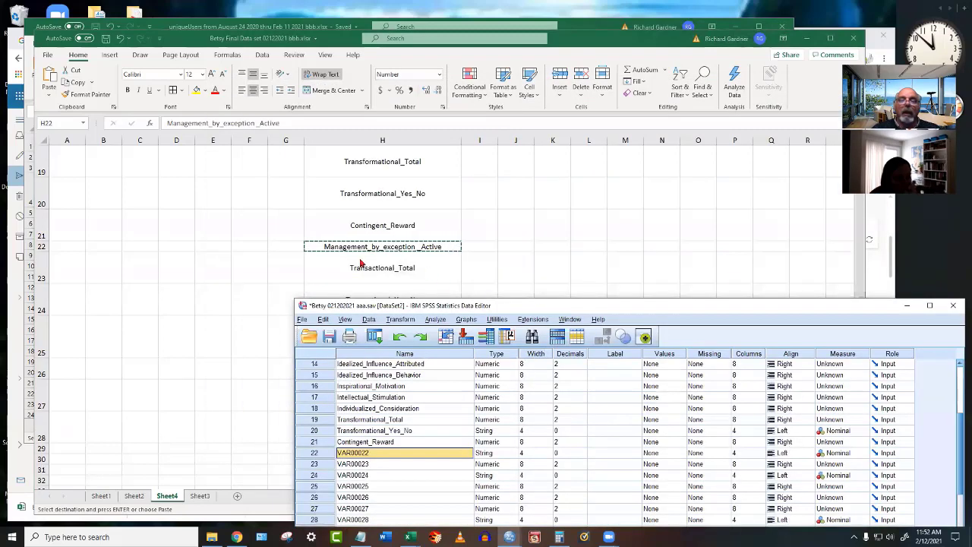
left_click(358, 248)
left_click_drag(281, 123, 125, 123)
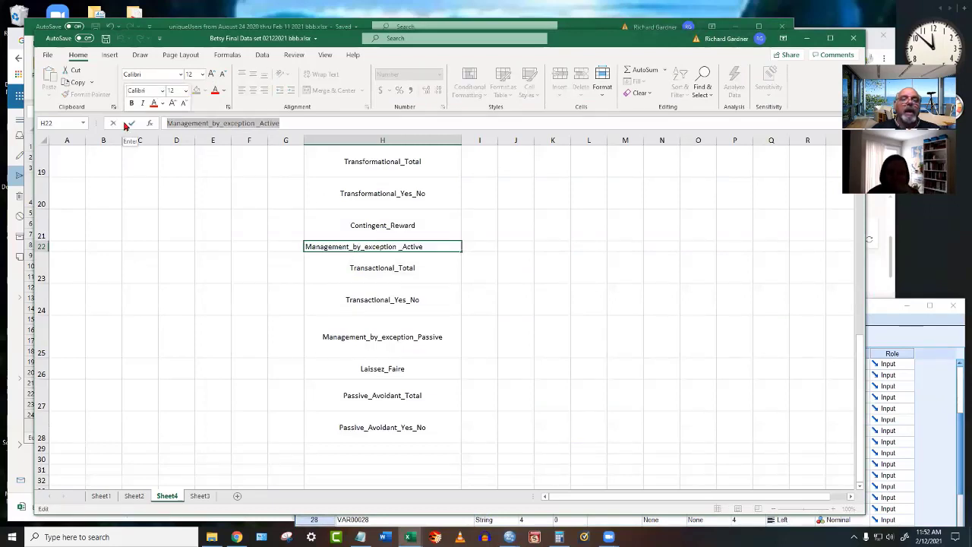
left_click(255, 123)
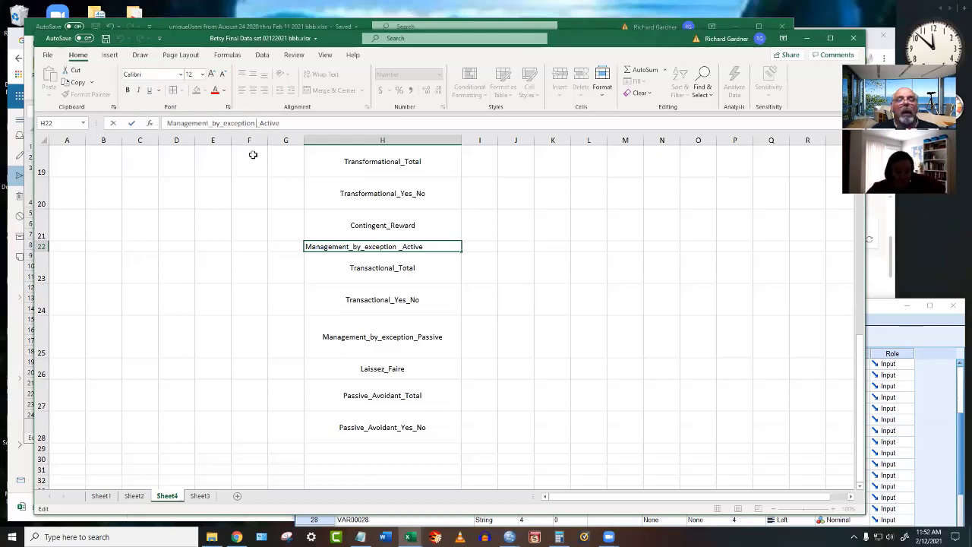
left_click(697, 298)
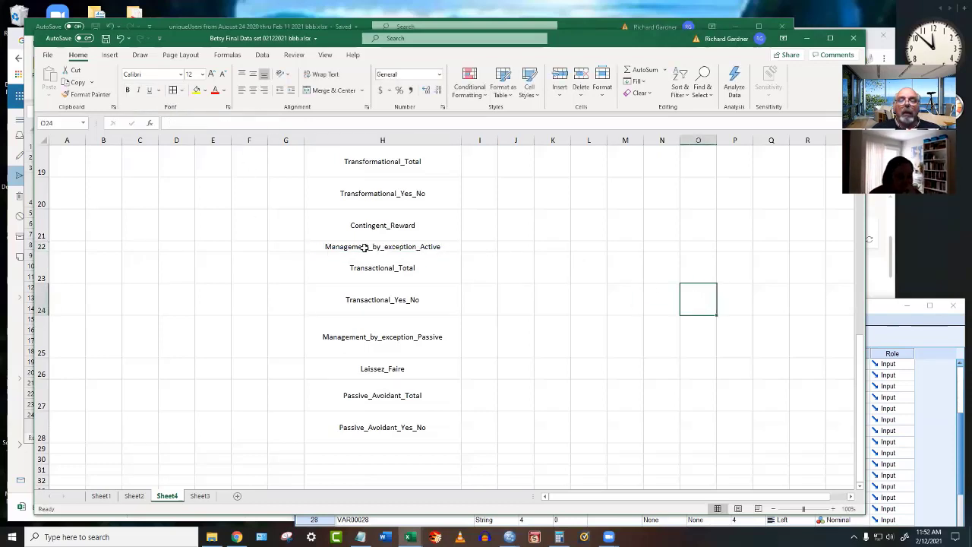
Copy H22:H28 from Excel and paste the seven names over VAR00022 through VAR00028 in SPSS.
left_click_drag(365, 247, 378, 425)
key("ctrl+c")
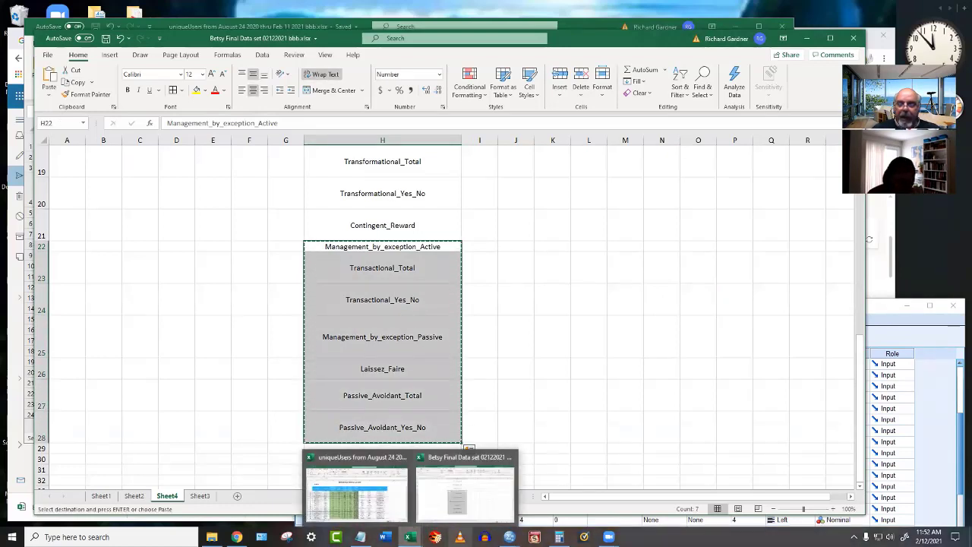
mouse_move(508, 537)
left_click(585, 482)
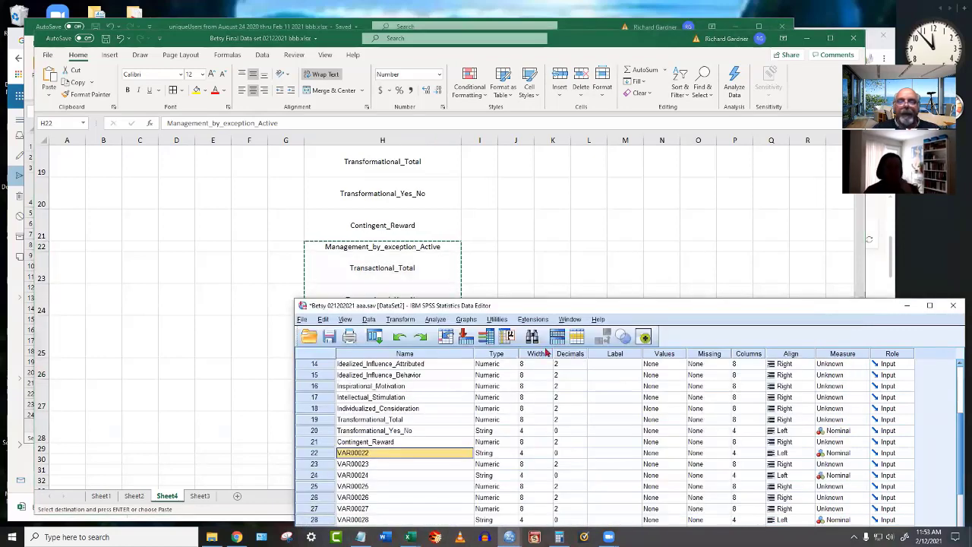
left_click_drag(551, 303, 435, 96)
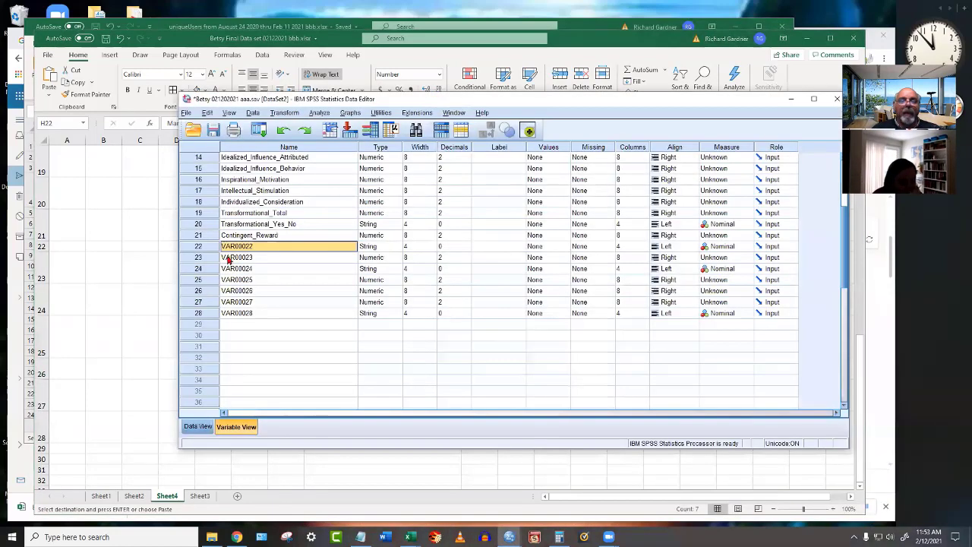
left_click_drag(237, 246, 234, 323)
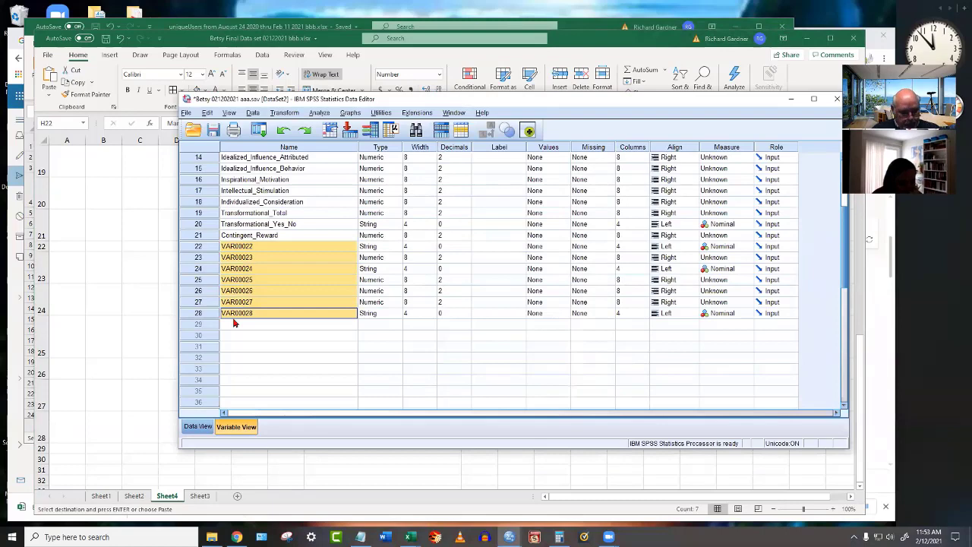
key("ctrl+v")
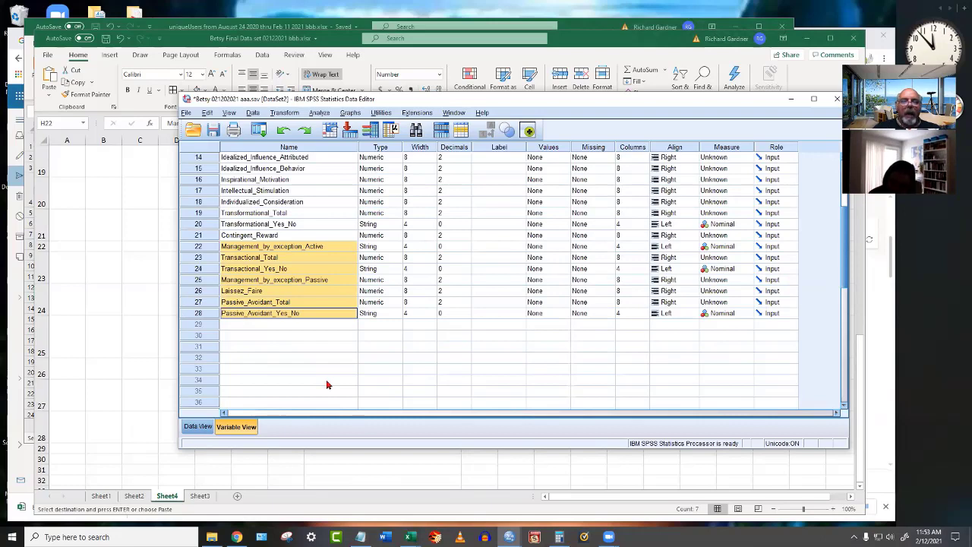
Change the variable type of Passive_Avoidant_Yes_No to Numeric.
left_click(396, 315)
left_click(398, 313)
left_click(409, 212)
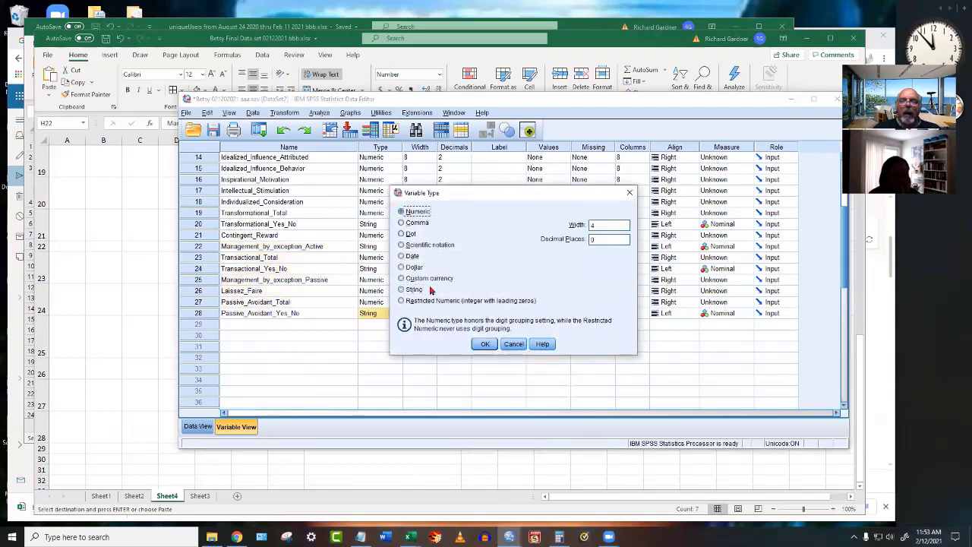
left_click(487, 343)
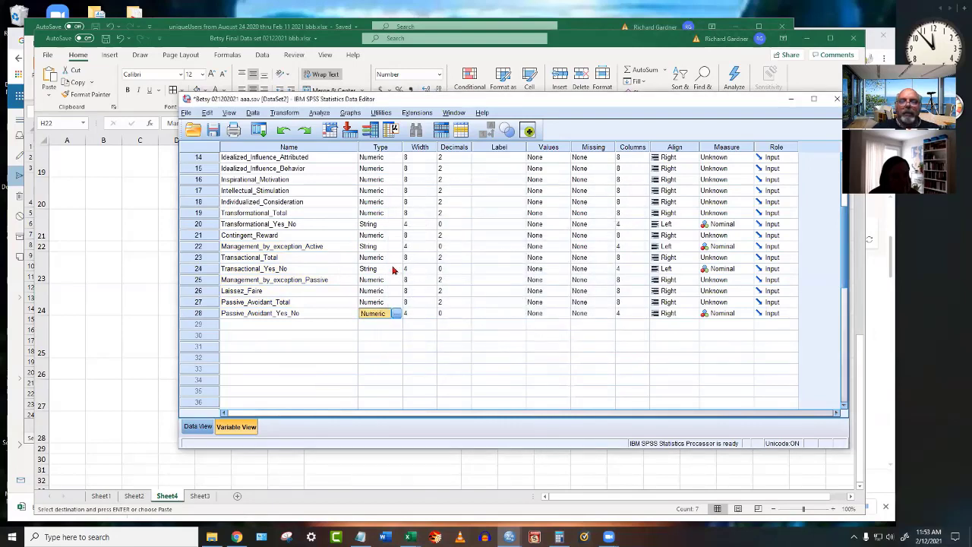
scroll(397, 270, "up", 5)
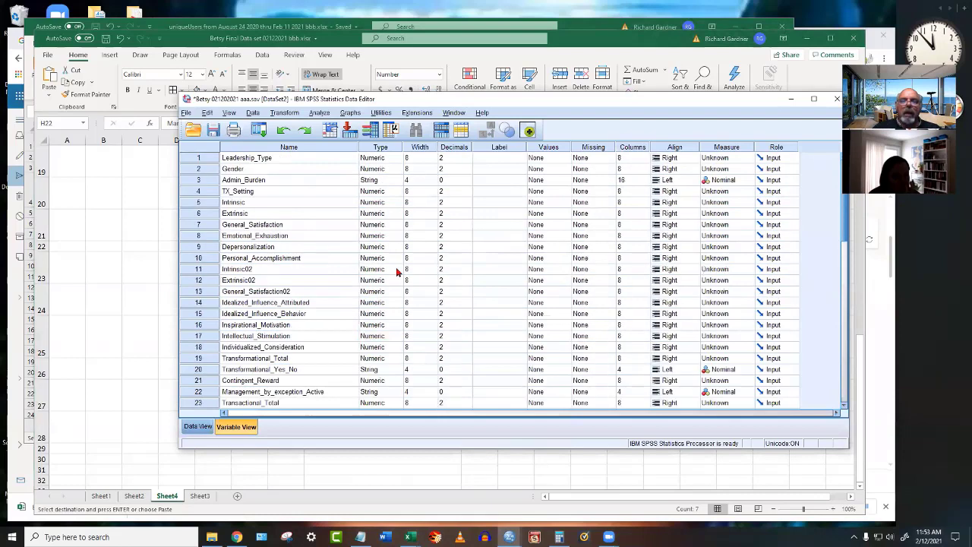
Examine the values in the Admin_Burden data column, then return to the variable definitions.
double_click(210, 185)
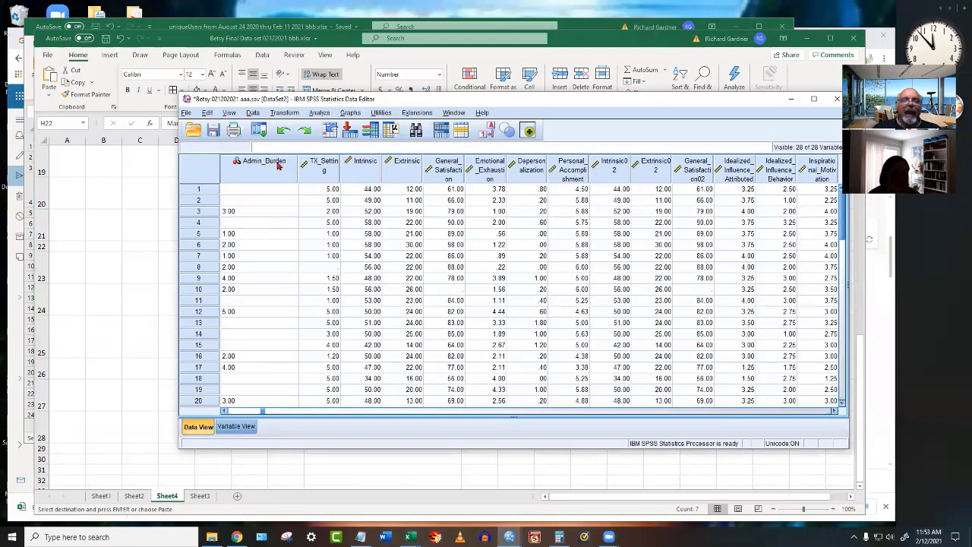
left_click(278, 166)
scroll(265, 271, "down", 8)
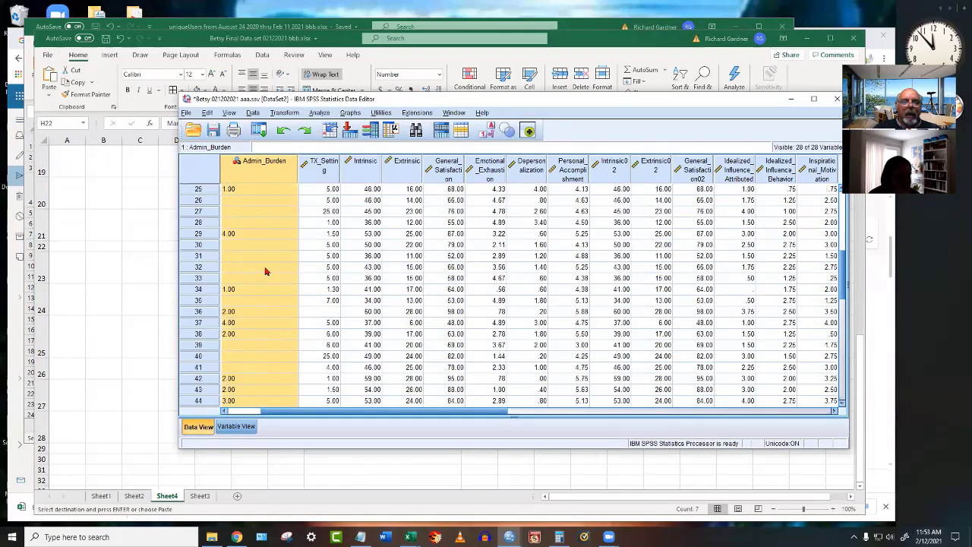
scroll(265, 271, "up", 8)
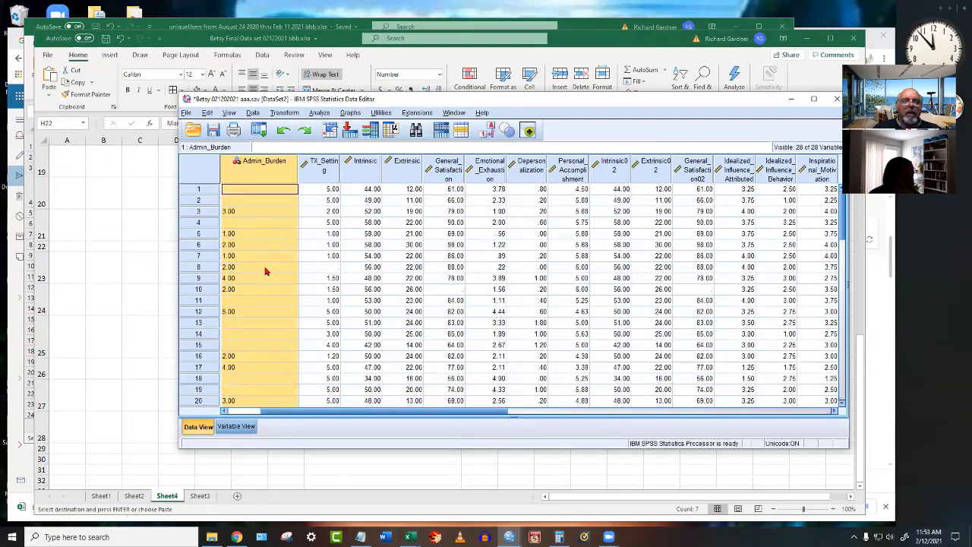
left_click(236, 427)
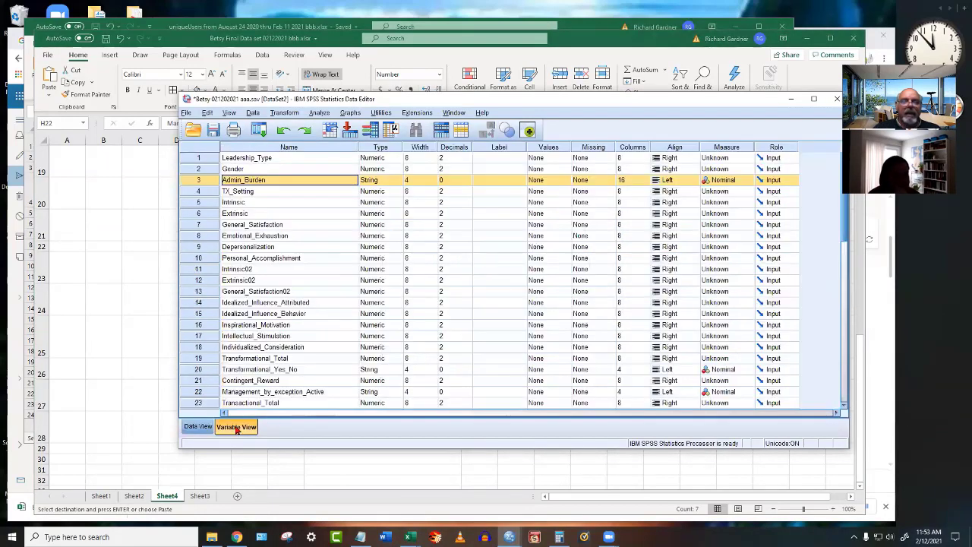
left_click(393, 171)
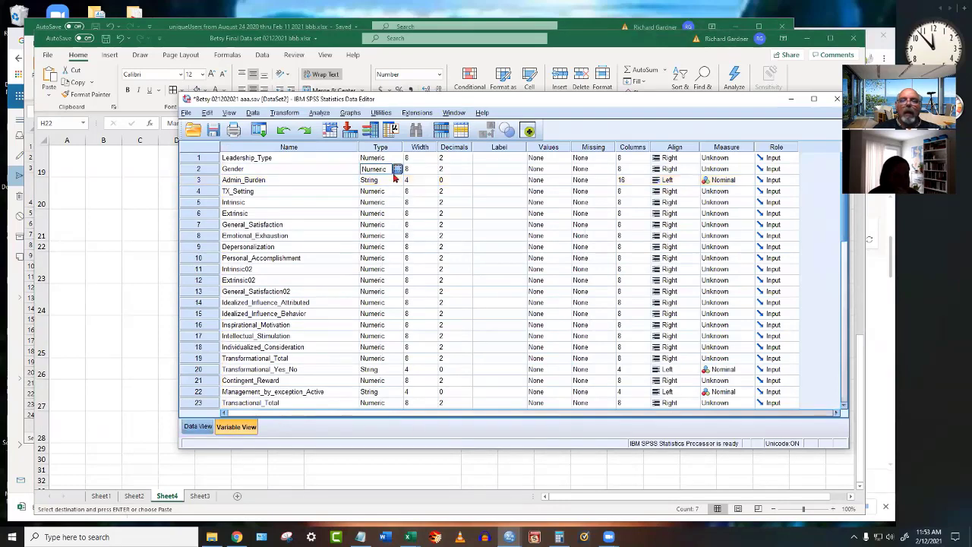
left_click(396, 169)
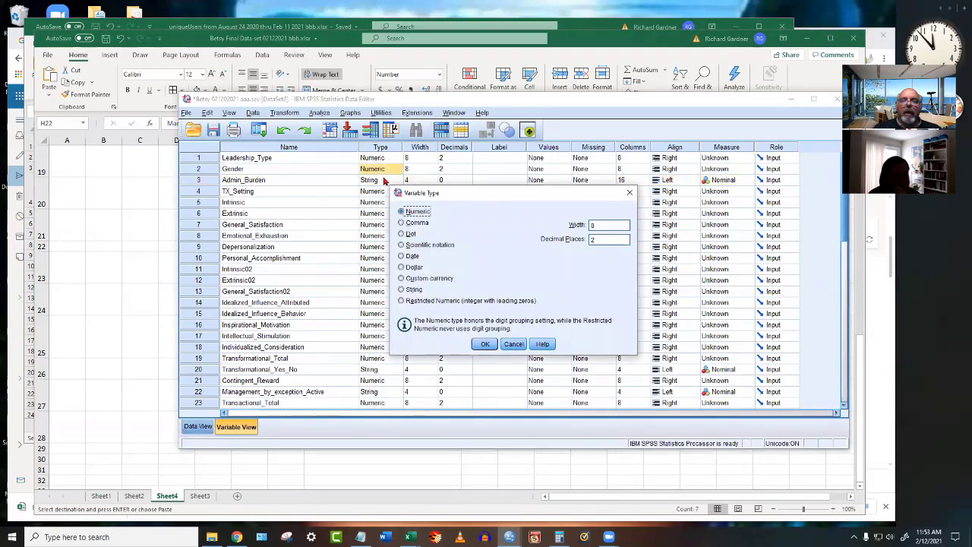
left_click(521, 347)
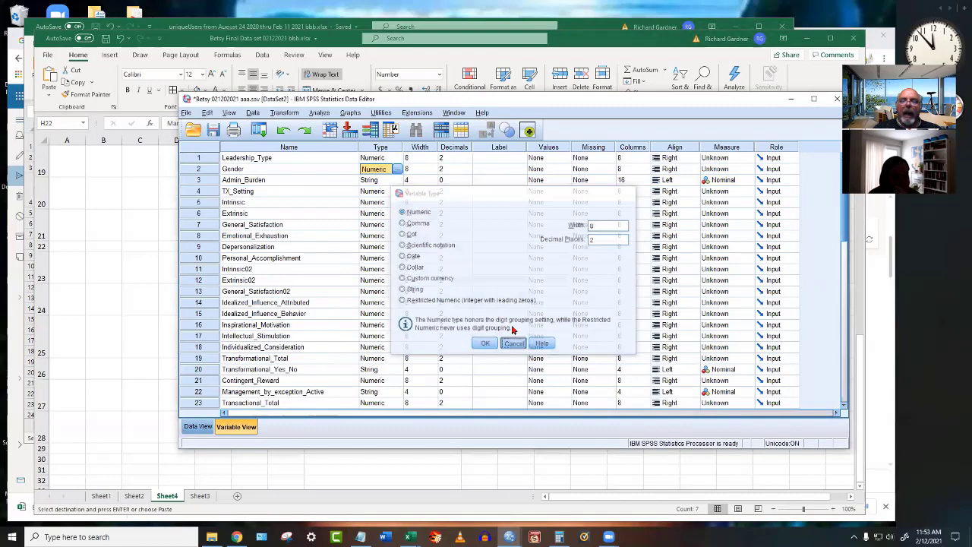
Change the variable type of Admin_Burden to Numeric.
left_click(398, 184)
left_click(397, 180)
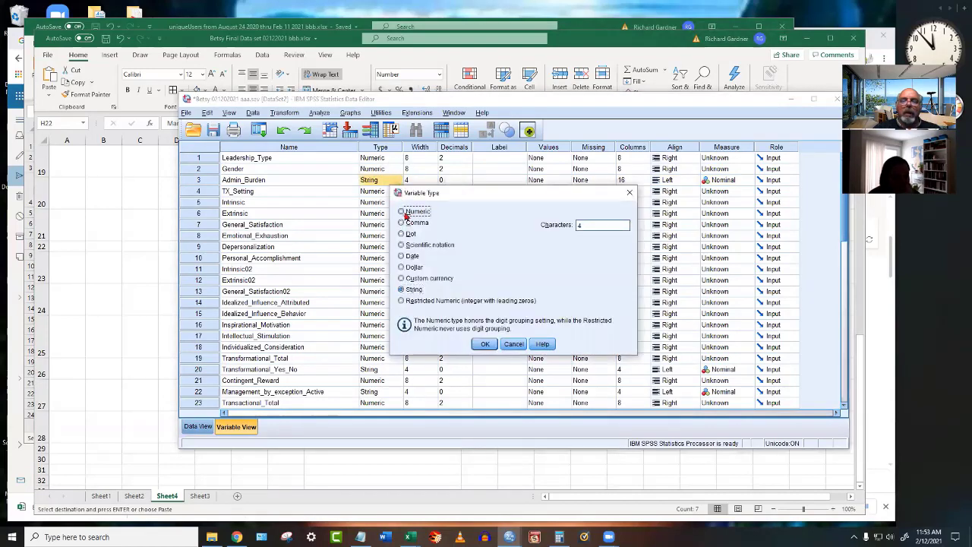
left_click(402, 211)
left_click(484, 343)
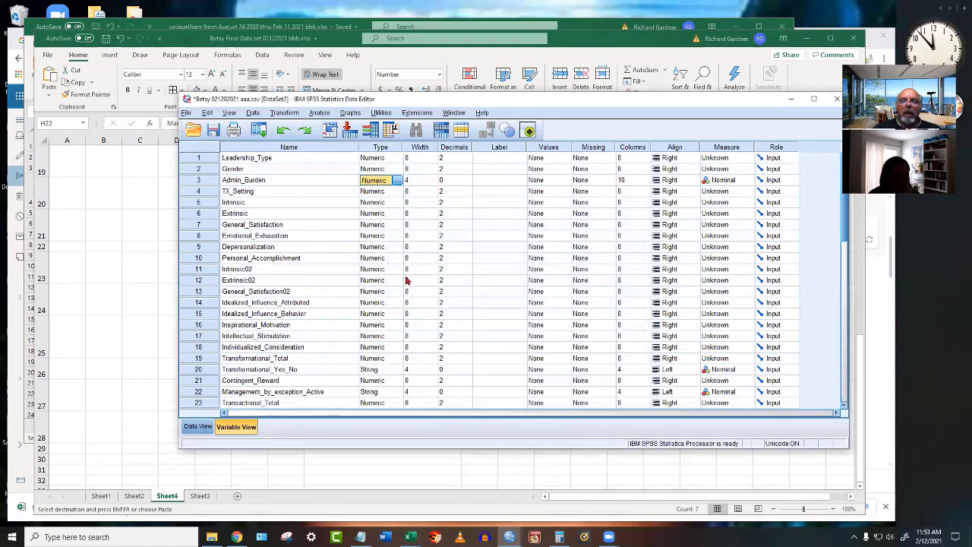
Change the variable type of Transformational_Yes_No to Numeric.
scroll(406, 280, "down", 3)
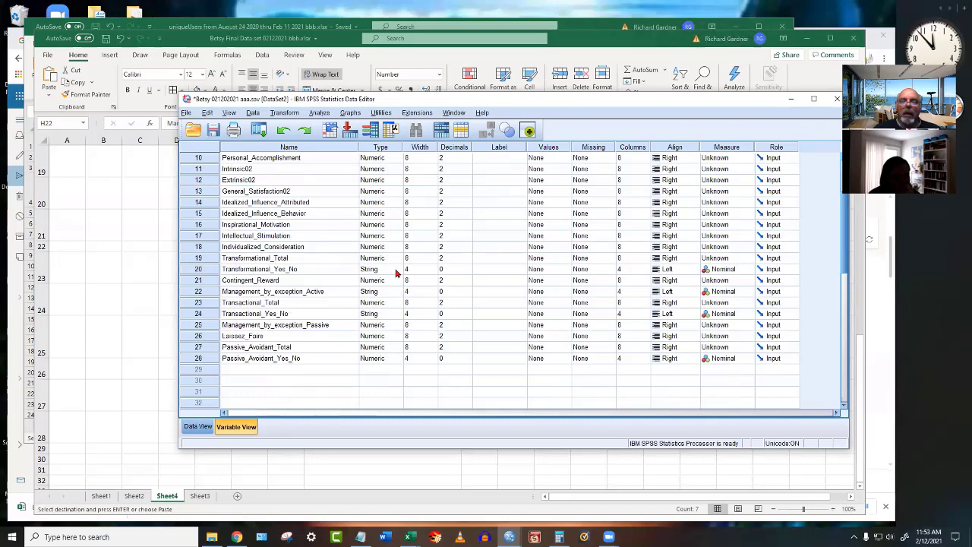
left_click(395, 274)
left_click(398, 272)
left_click(401, 211)
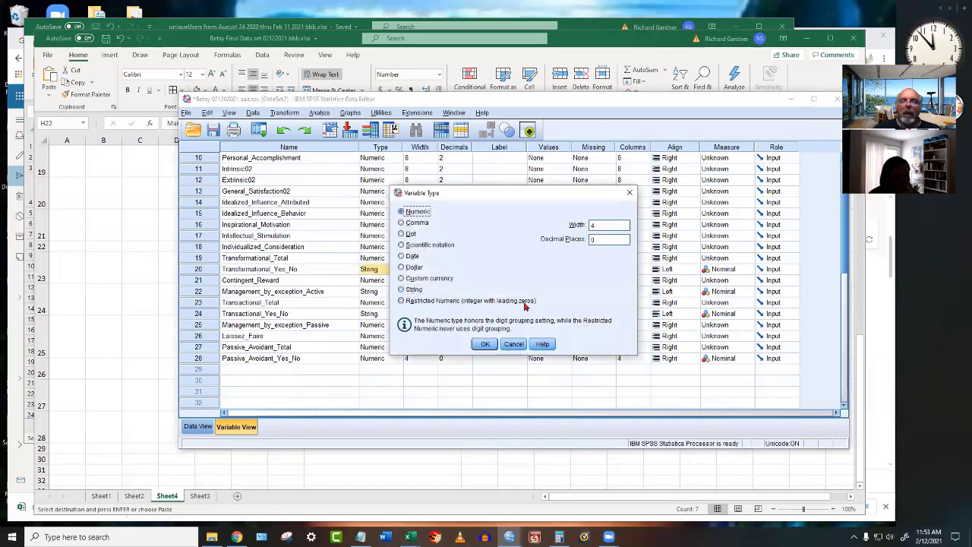
left_click(485, 343)
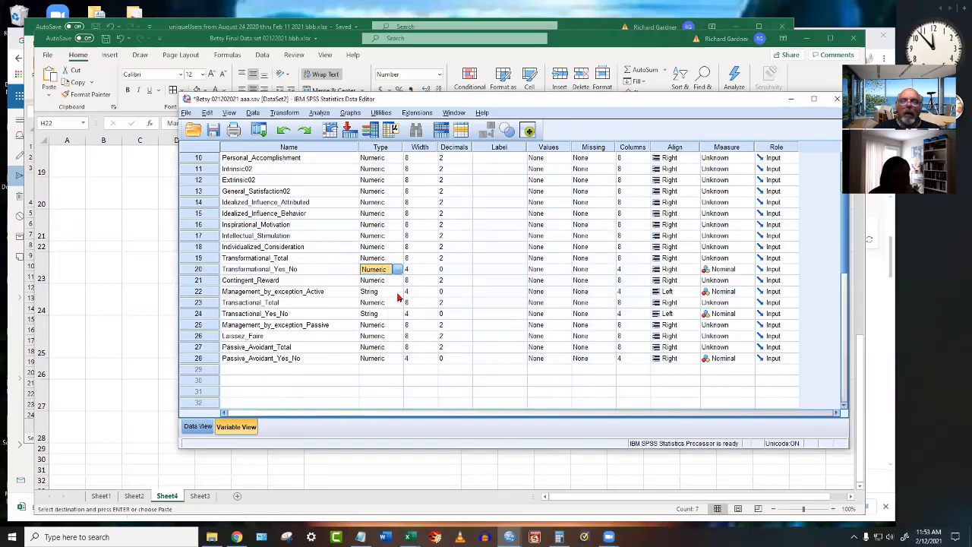
Change the variable type of Management_by_exception_Active to Numeric.
left_click(396, 296)
left_click(397, 292)
left_click(422, 213)
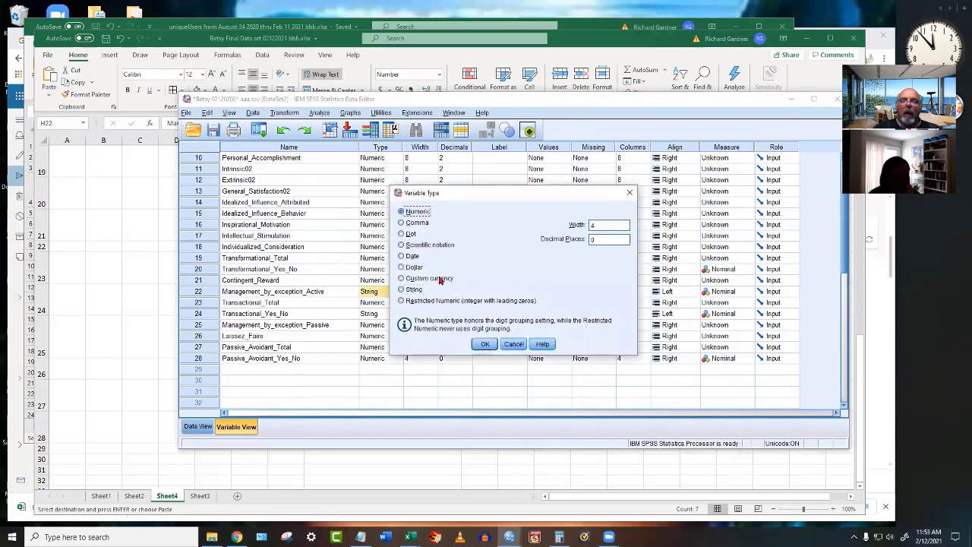
left_click(484, 343)
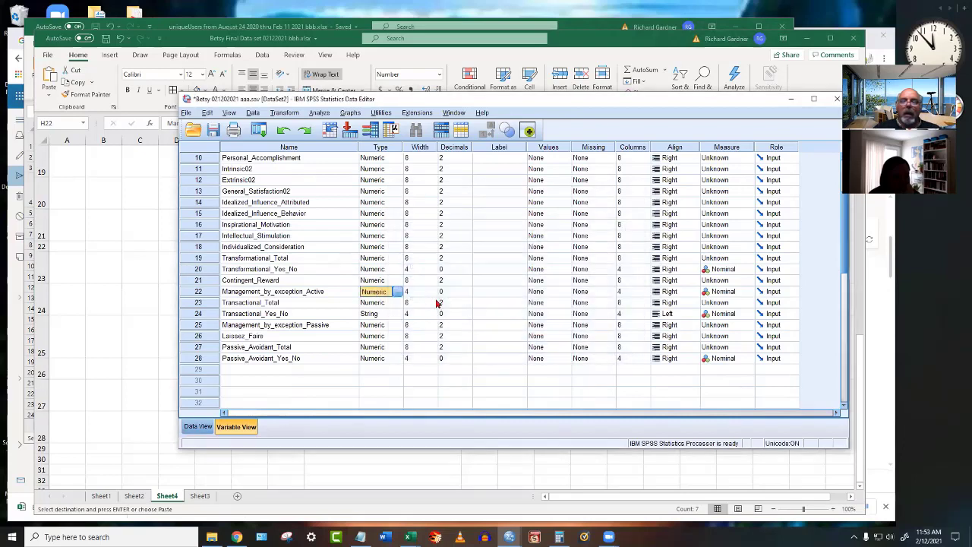
Change the variable type of Transactional_Yes_No to Numeric.
left_click(397, 311)
left_click(398, 313)
left_click(416, 211)
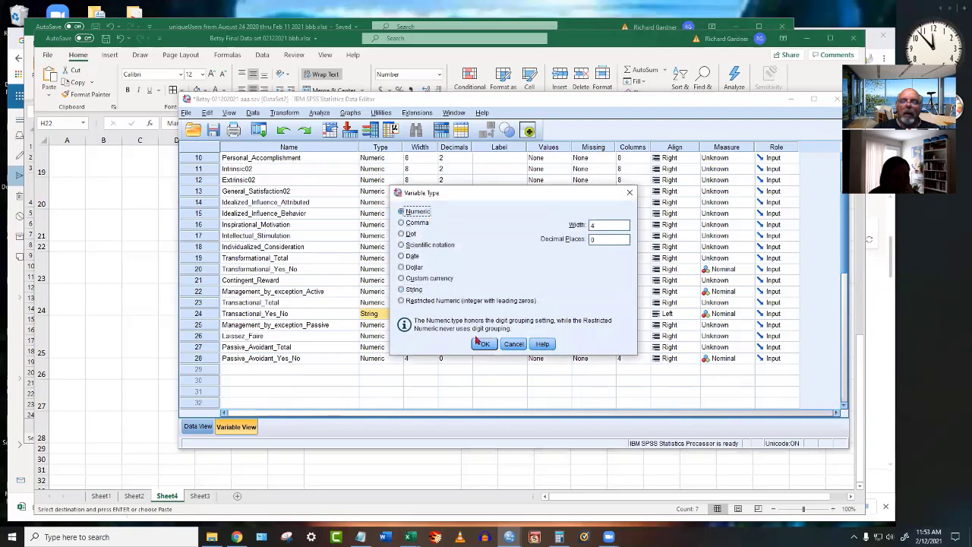
Apply the Numeric type with width 4 and 0 decimal places to the Transactional_Yes_No variable.
left_click(483, 344)
Add value labels to the Leadership_Type variable: 1 for Transformational and 2 for Transactional.
scroll(394, 360, "up", 3)
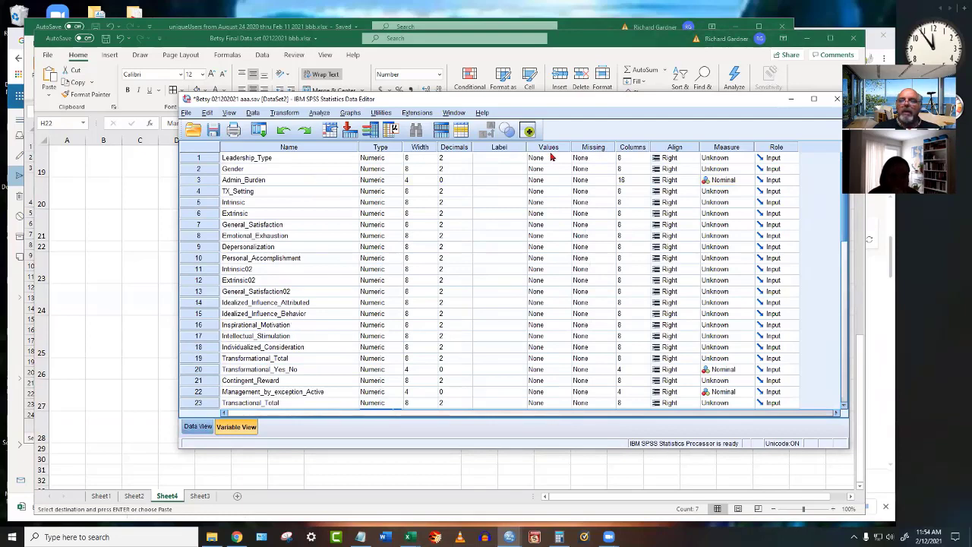
left_click(565, 160)
left_click(568, 159)
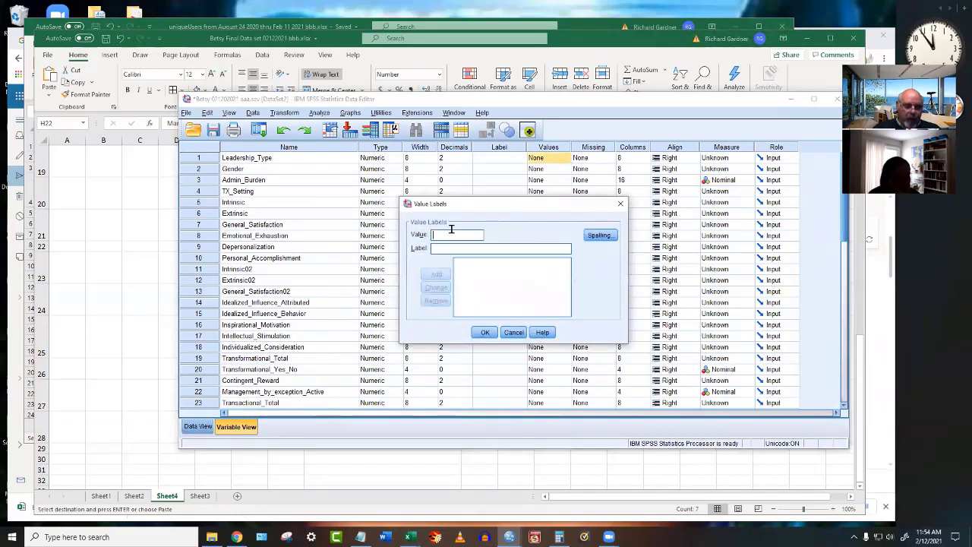
type("1")
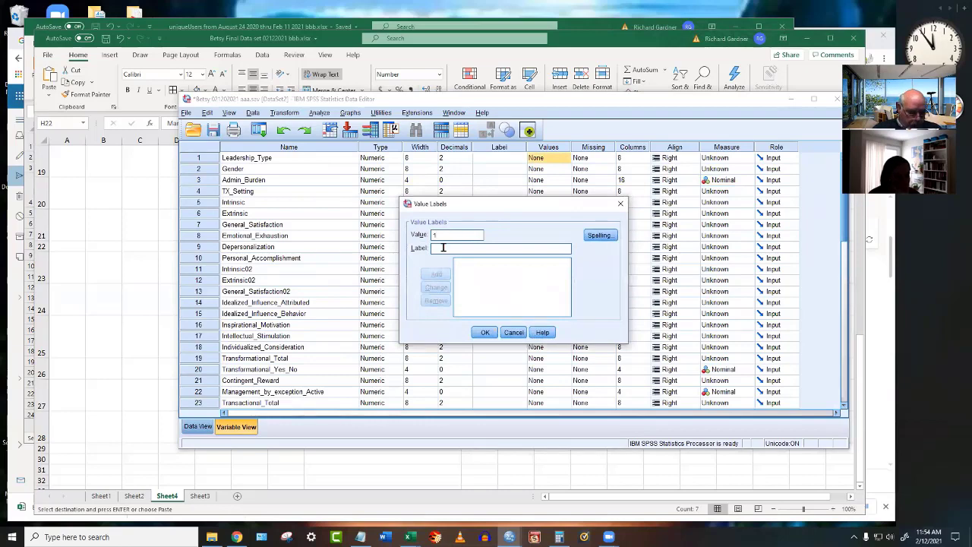
type("Transform")
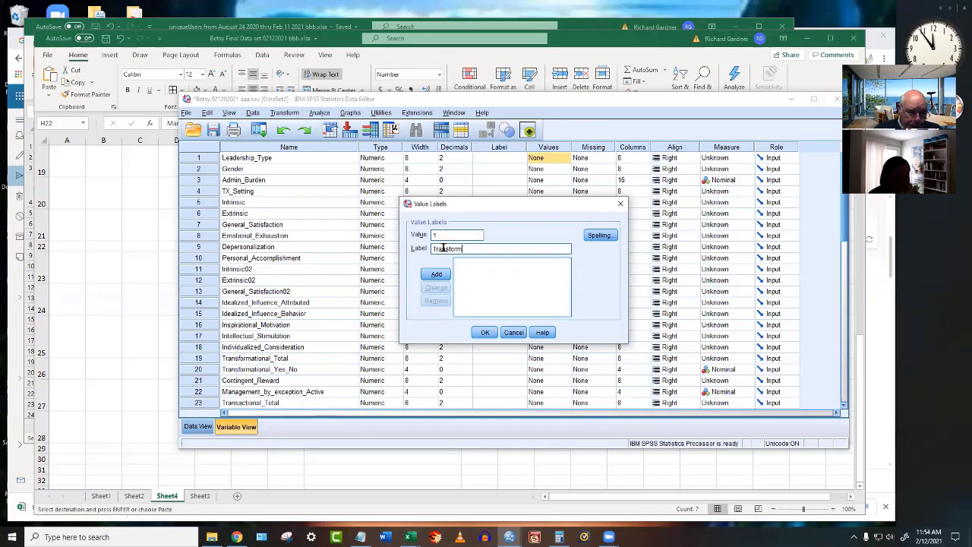
type("ational")
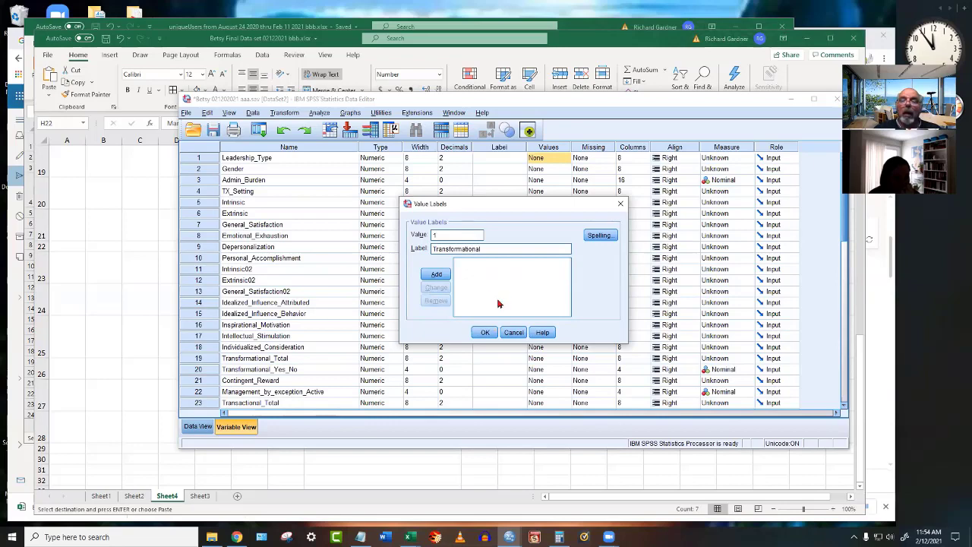
left_click(437, 274)
type("2")
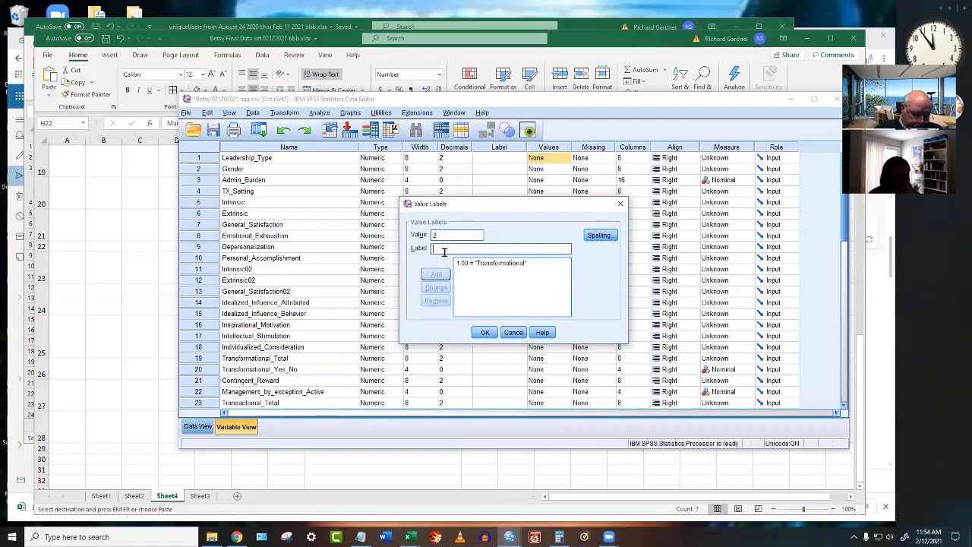
type("Transactional")
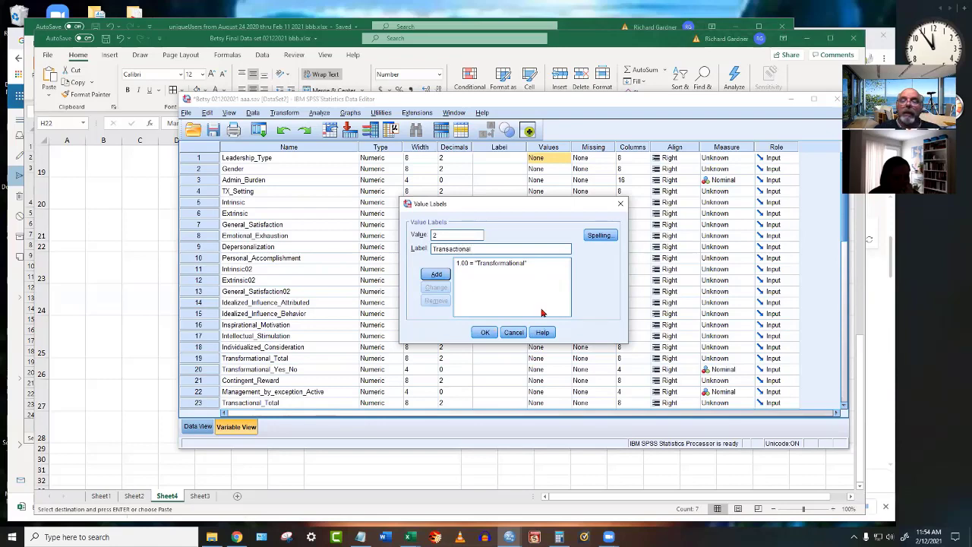
left_click(436, 274)
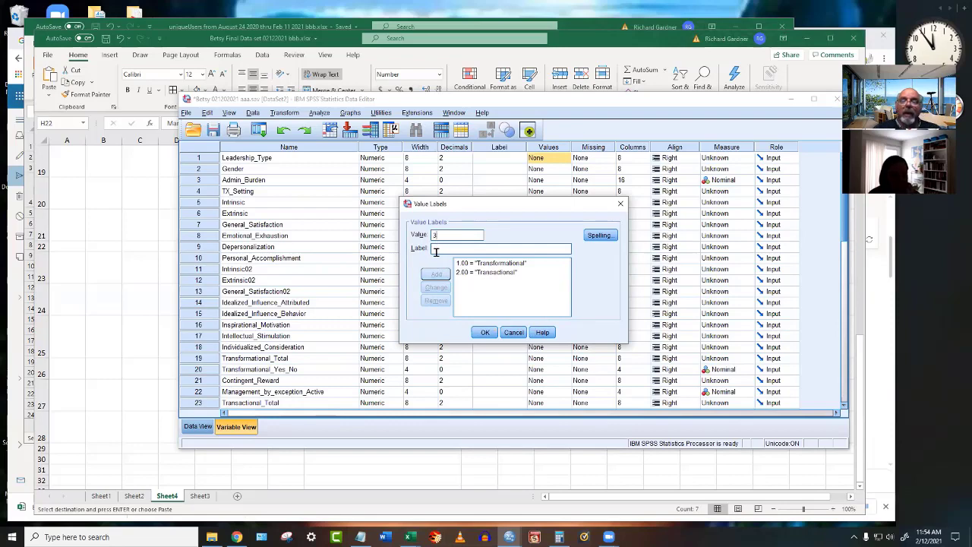
Add the Leadership_Type value labels 3 for Passive Avoidant and 4 for Other, and apply the labels.
type("Passi")
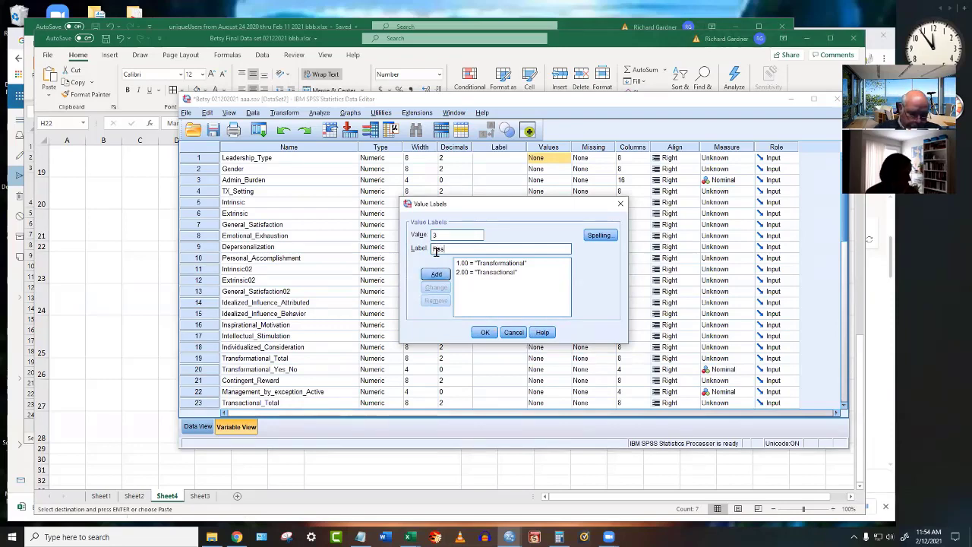
type("ve Av")
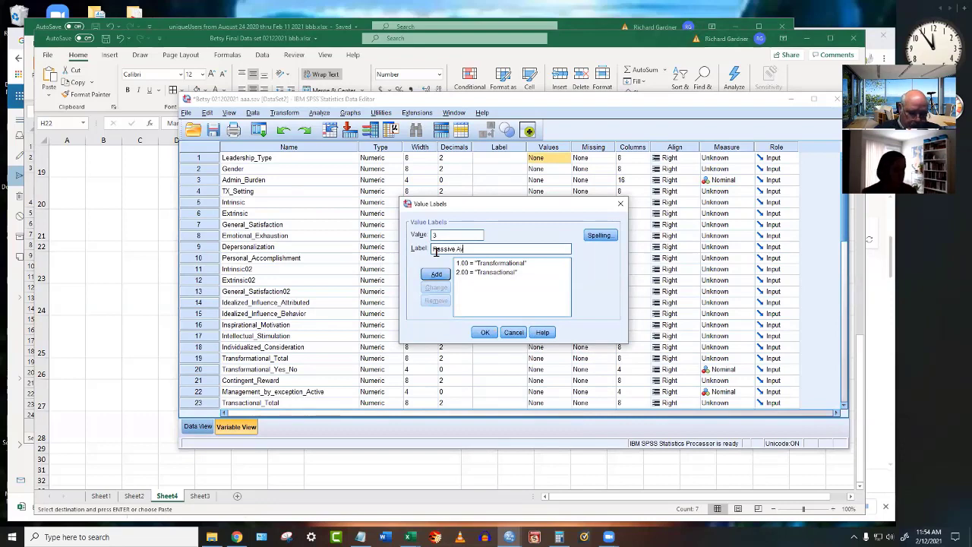
type("oidant")
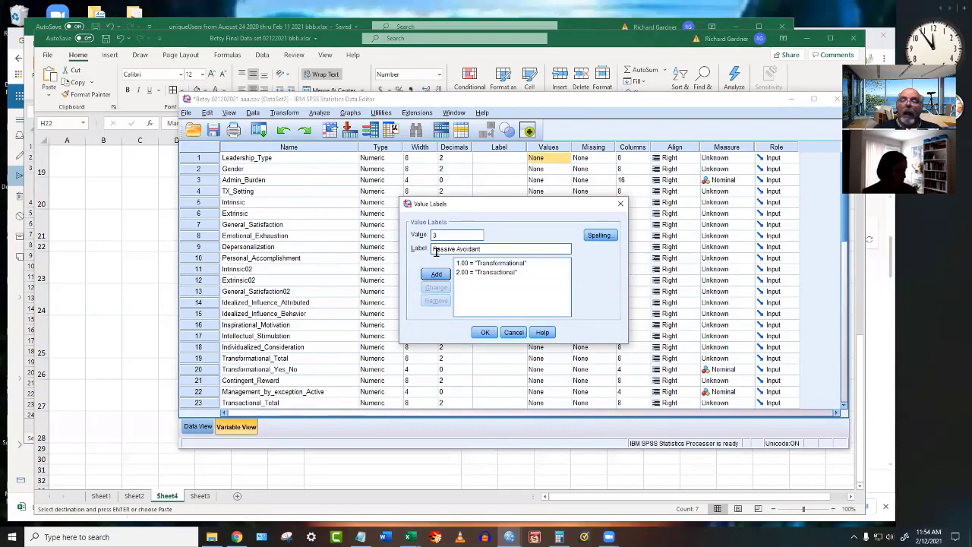
left_click(442, 272)
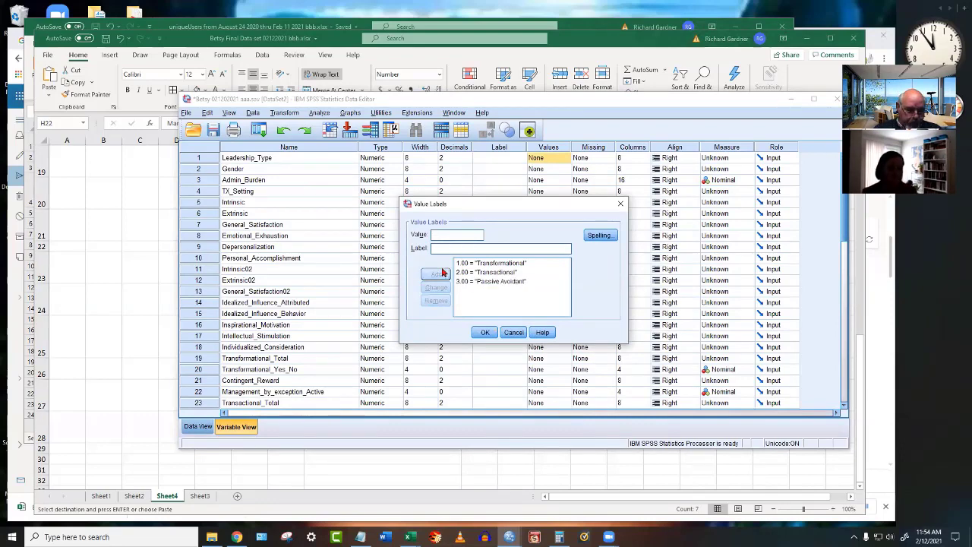
type("c")
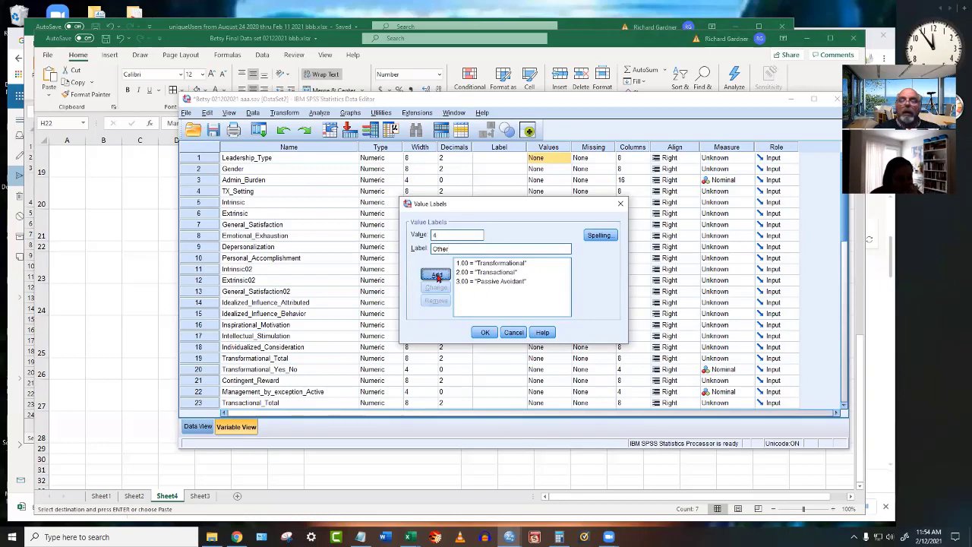
left_click(436, 273)
left_click(485, 332)
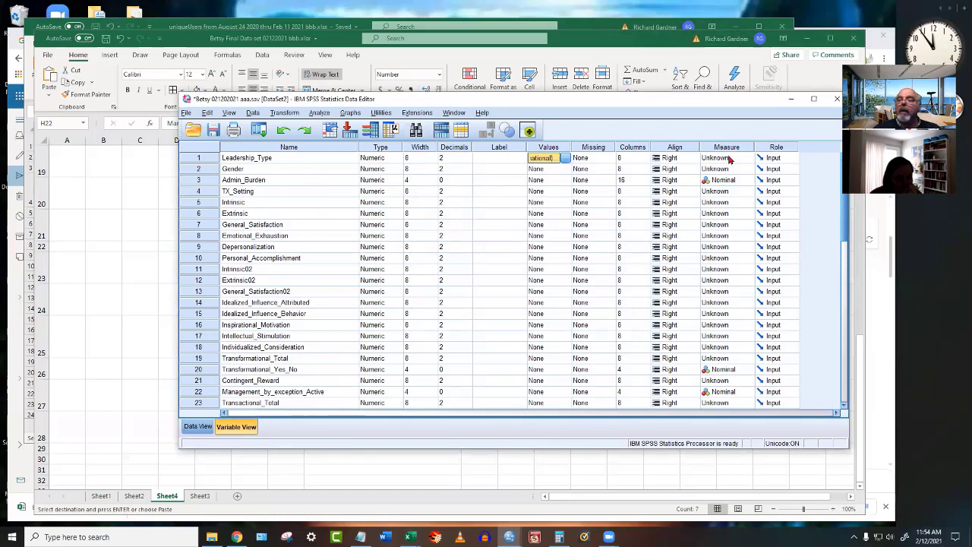
Set the measurement level of Leadership_Type to Nominal and save the data file.
left_click(728, 159)
left_click(731, 190)
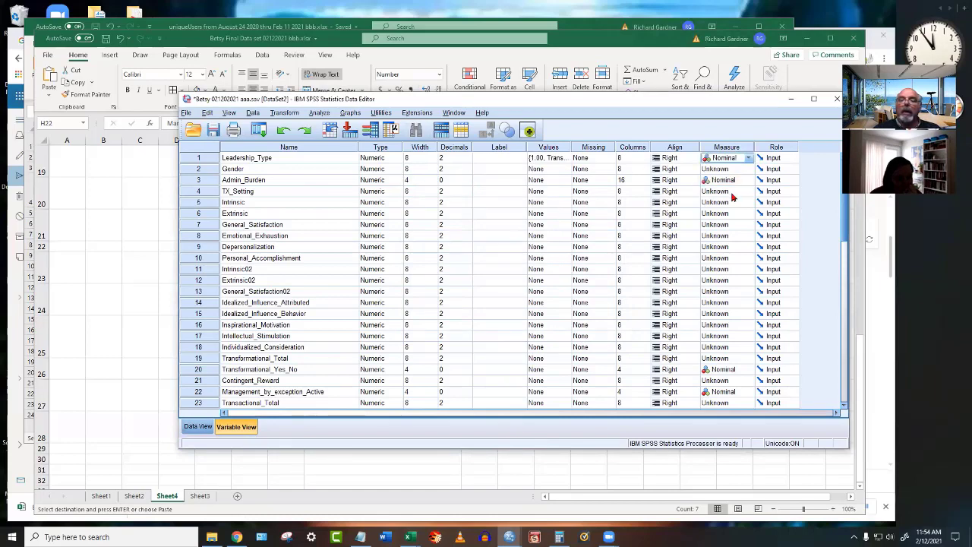
left_click(213, 130)
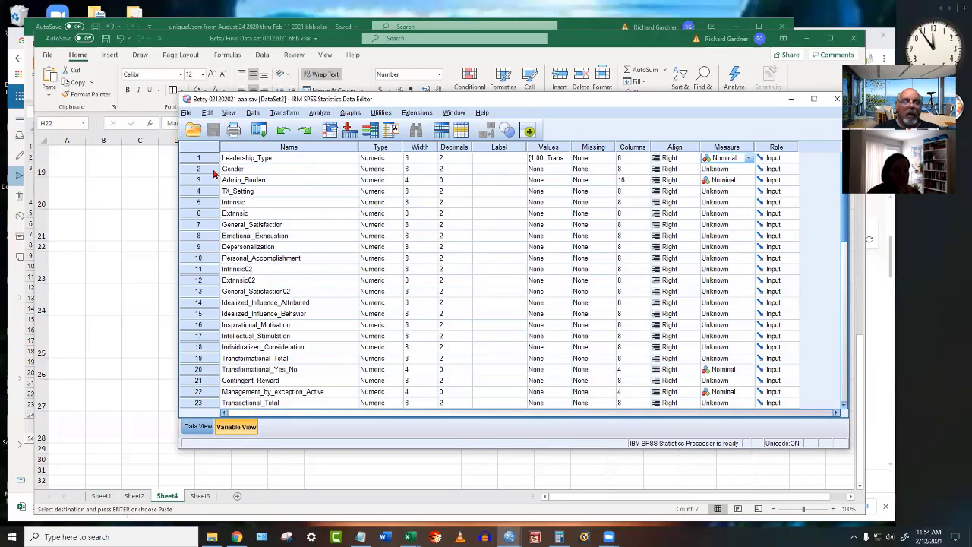
Switch to the Excel workbook to check the source data on Sheet1, and minimize the workbook.
left_click(97, 497)
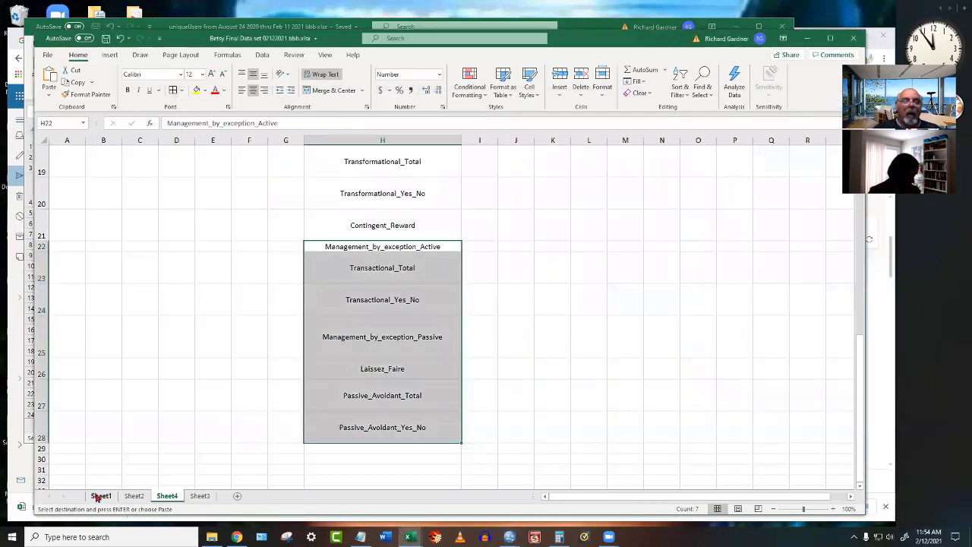
left_click(107, 498)
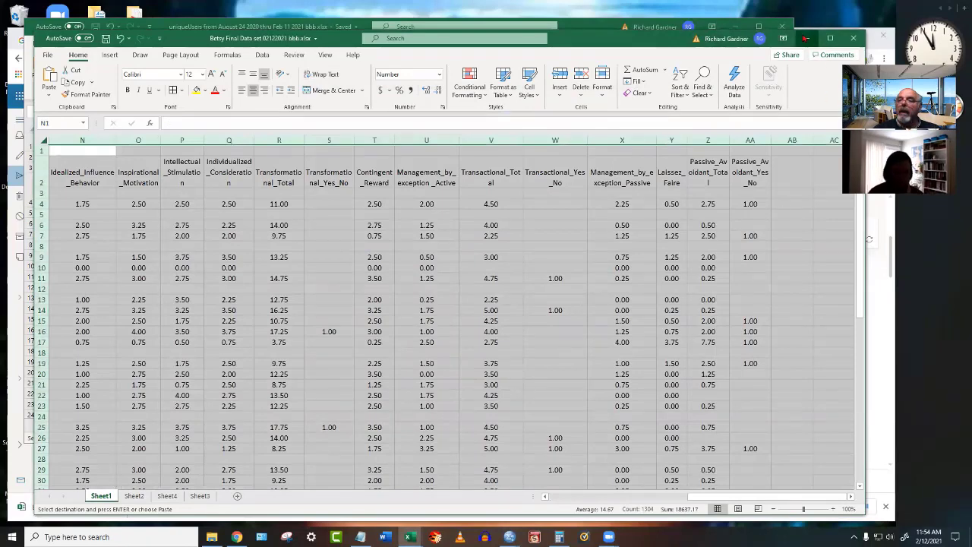
left_click(807, 38)
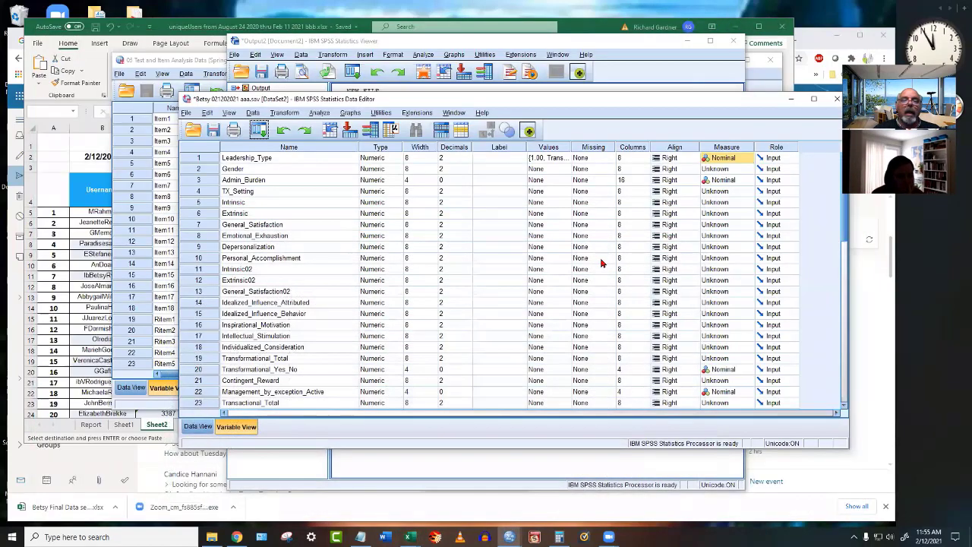
Define value labels for the Gender variable: 1 for Female and 2 for Male.
left_click(566, 170)
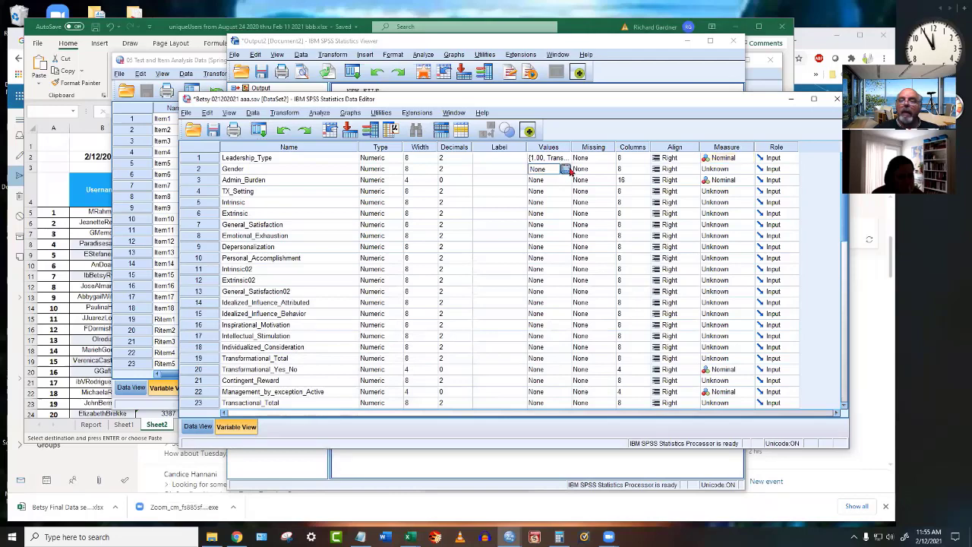
left_click(565, 170)
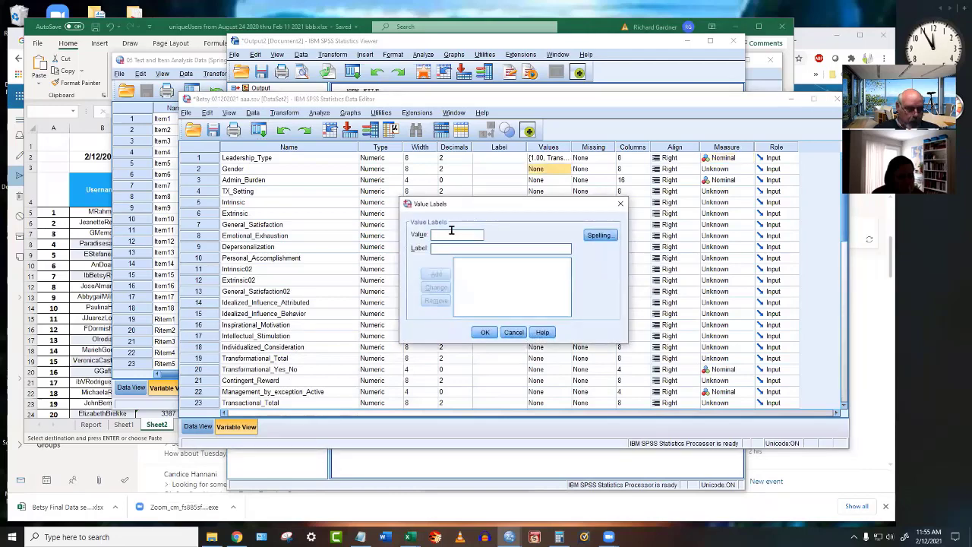
type("1")
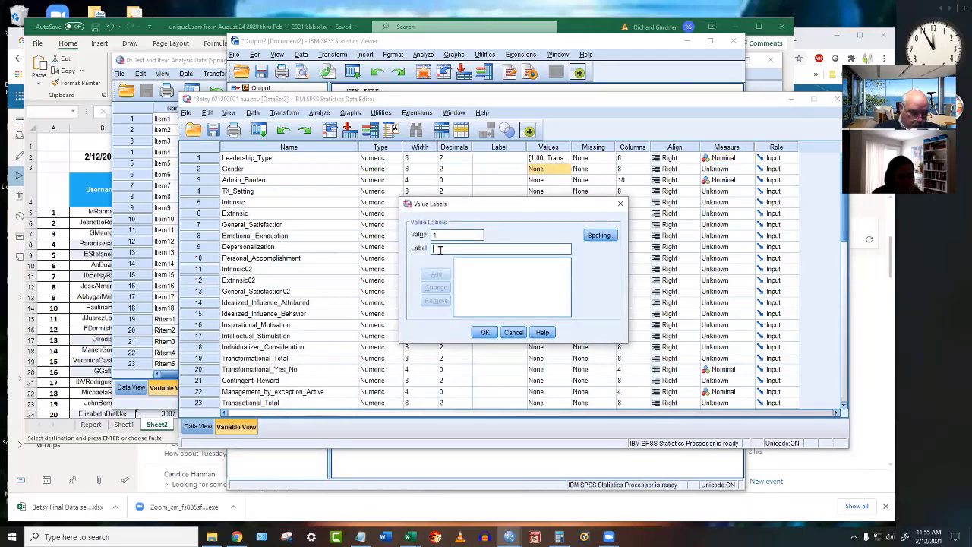
type("Female")
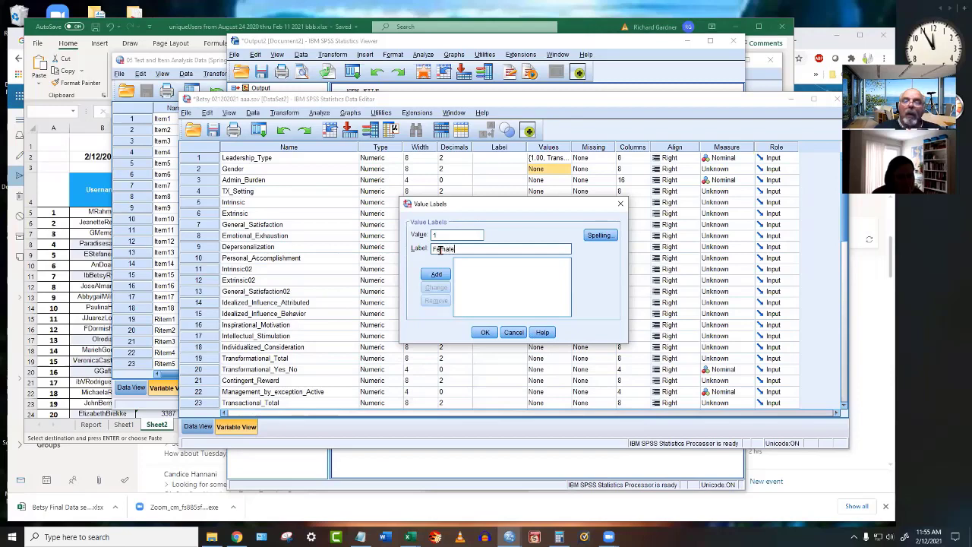
left_click(437, 277)
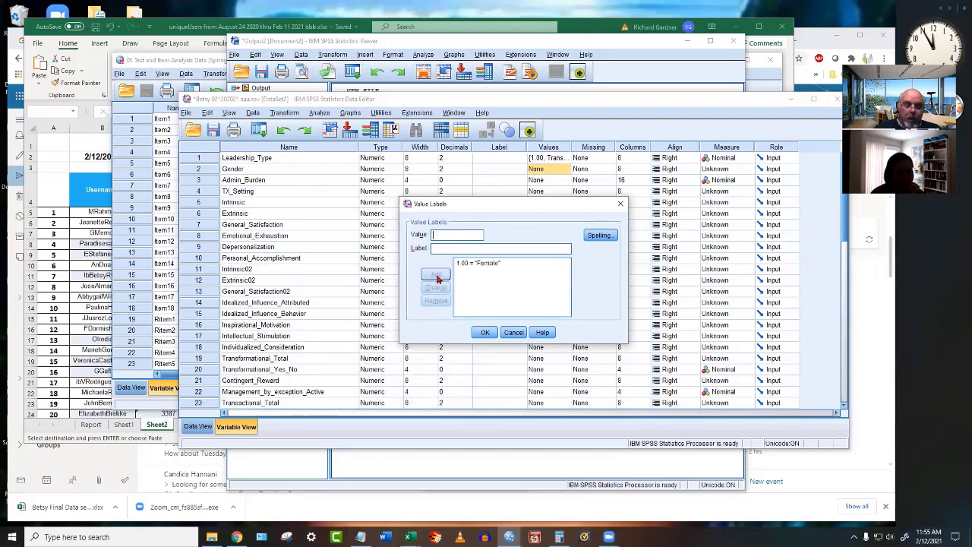
type("2")
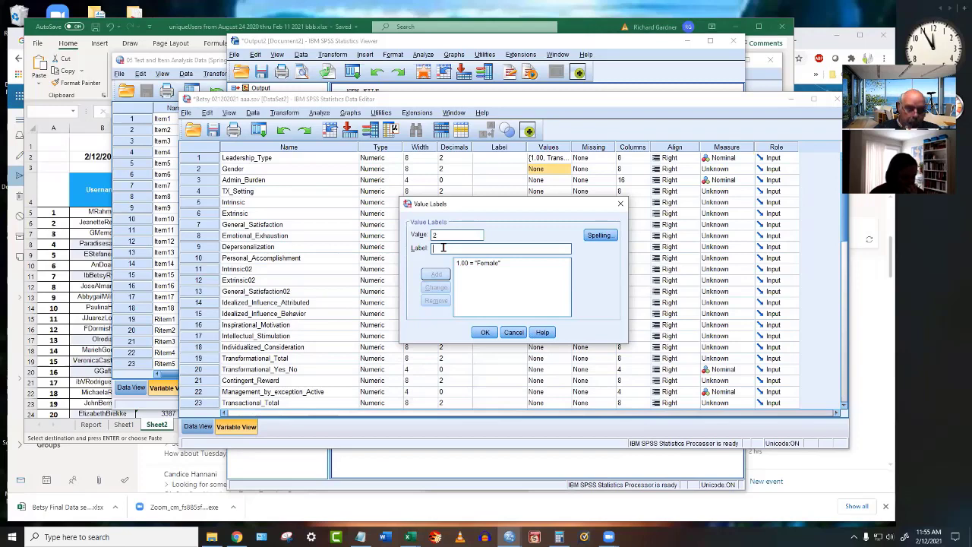
type("Male")
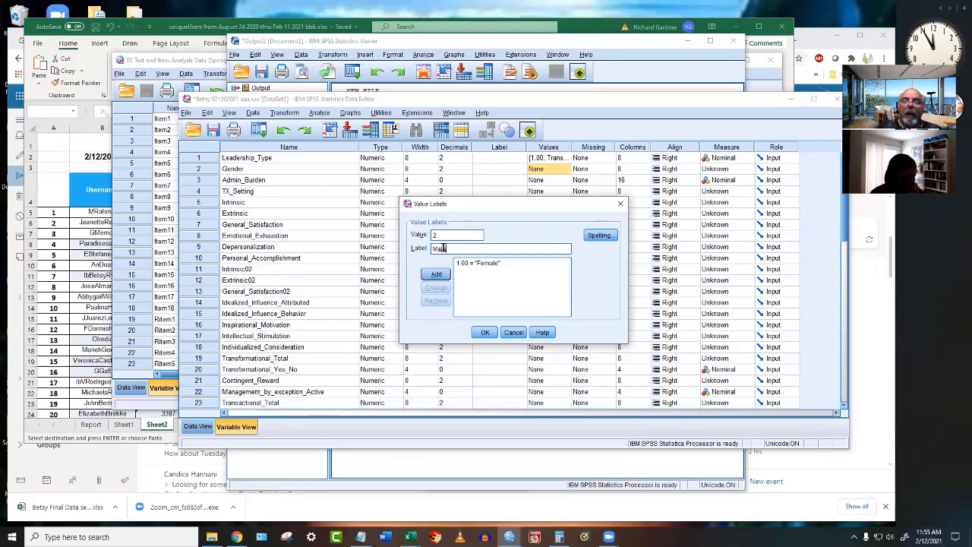
left_click(437, 274)
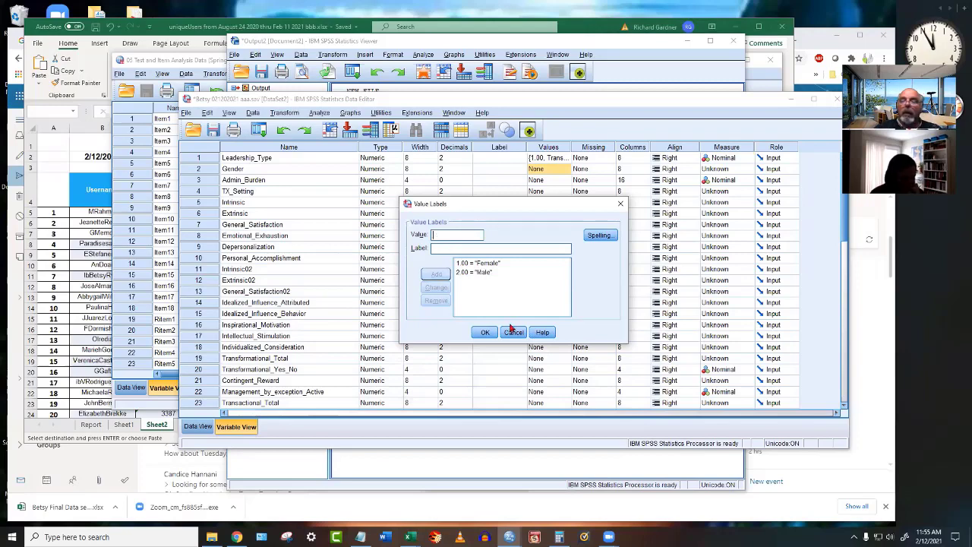
left_click(483, 333)
Reselect Nominal as the measurement level of Leadership_Type.
left_click(747, 159)
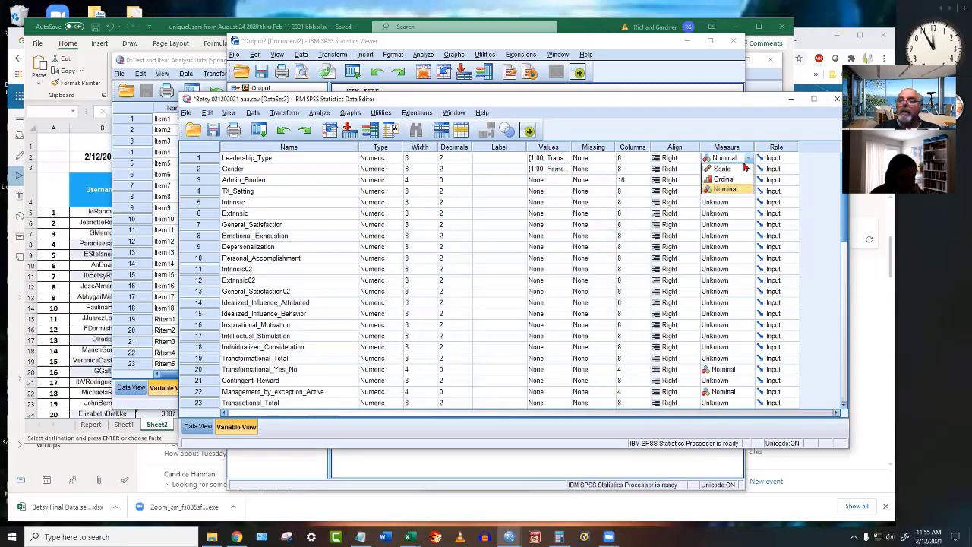
left_click(733, 189)
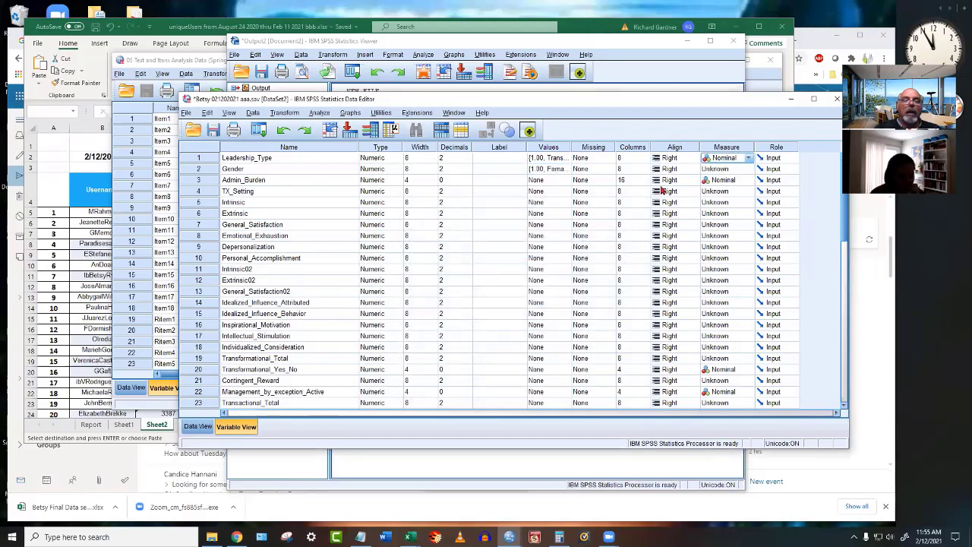
Review the values recorded for Admin_Burden across all cases in the data, and return to the variable definitions.
left_click(299, 182)
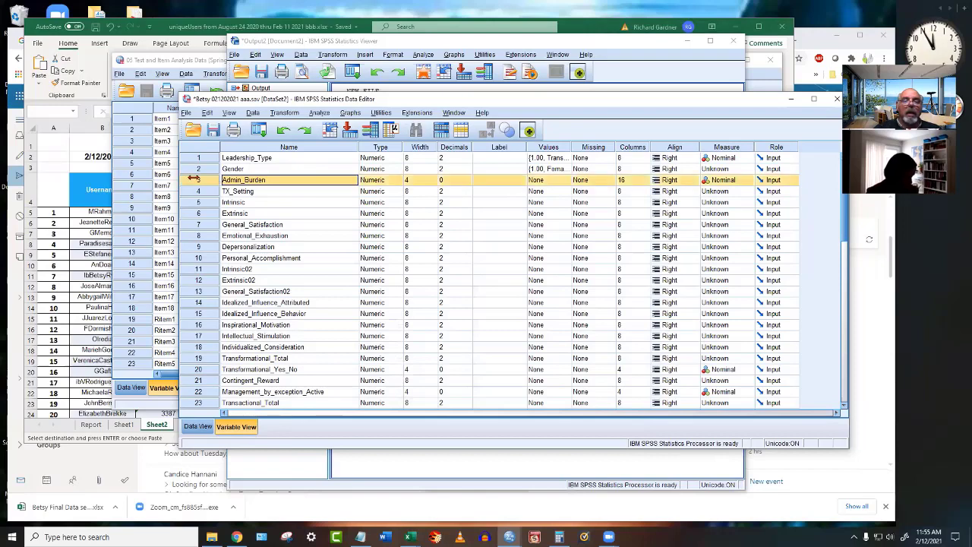
double_click(191, 180)
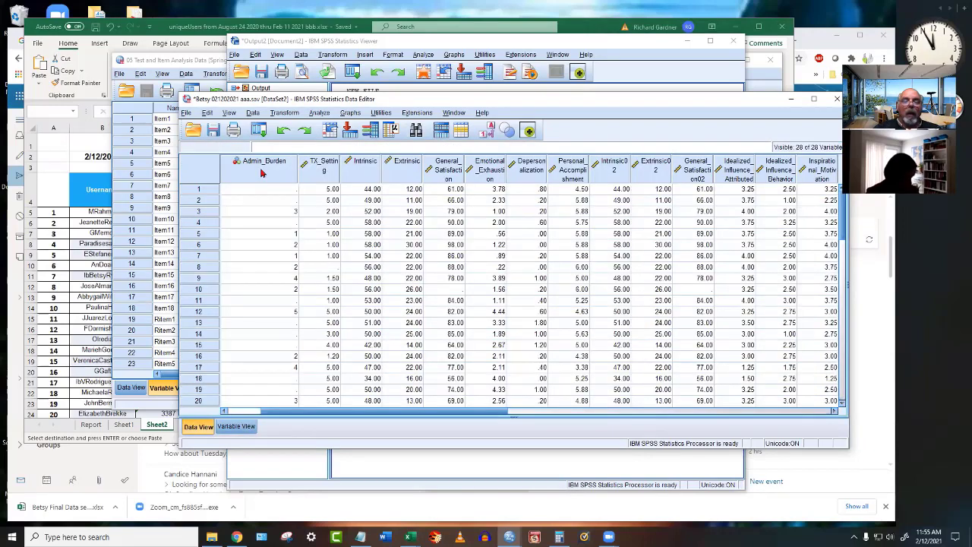
scroll(261, 173, "down", 7)
scroll(261, 173, "down", 6)
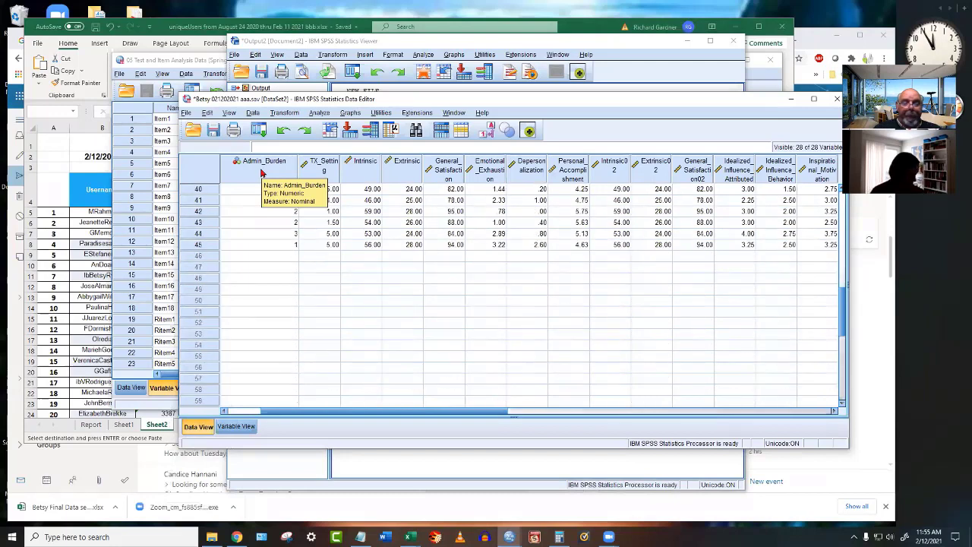
scroll(261, 174, "up", 5)
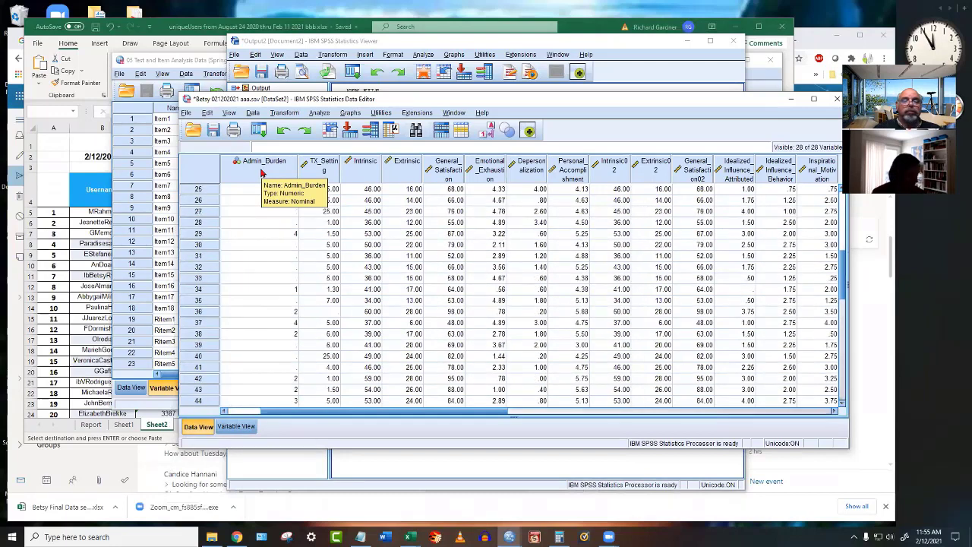
scroll(260, 173, "up", 5)
scroll(260, 173, "up", 3)
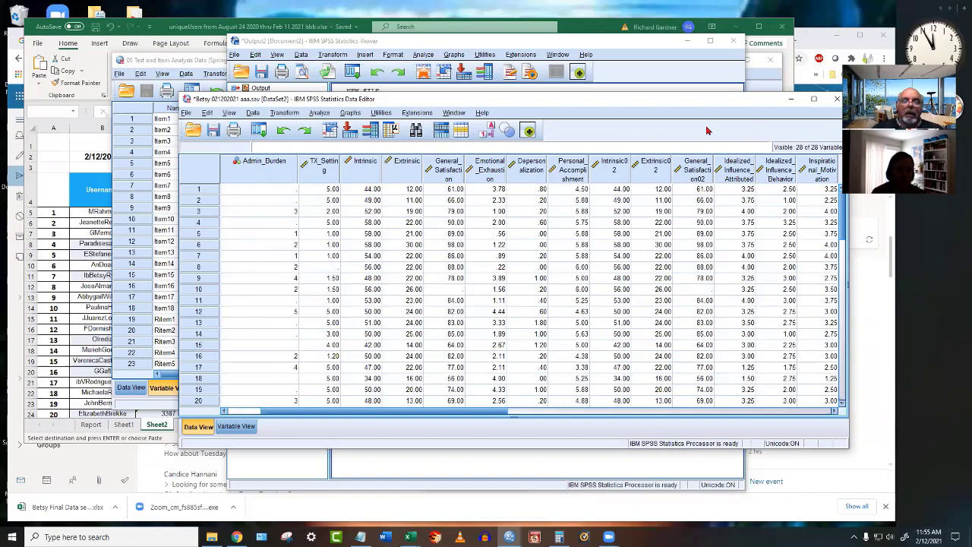
left_click(236, 427)
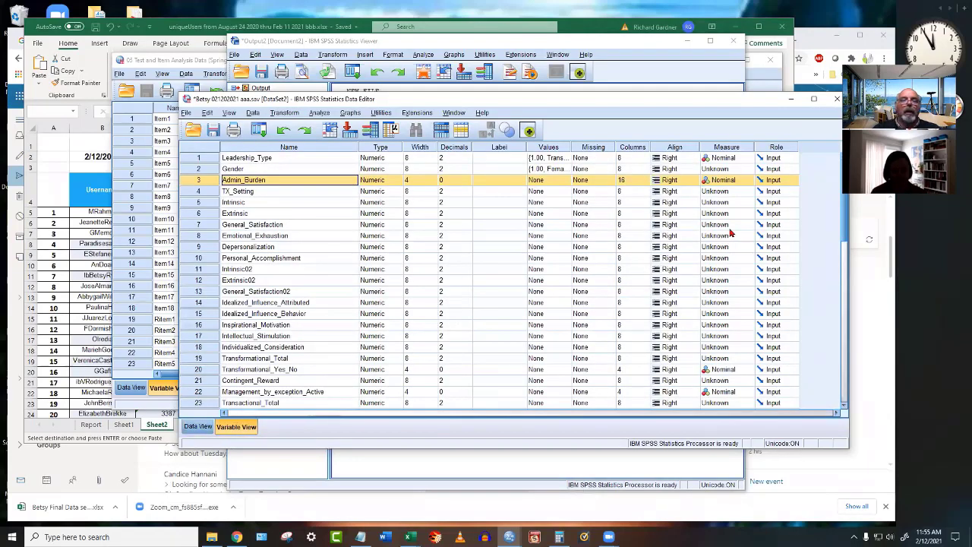
Set the measurement level of Gender to Nominal and of Admin_Burden to Ordinal.
left_click(735, 169)
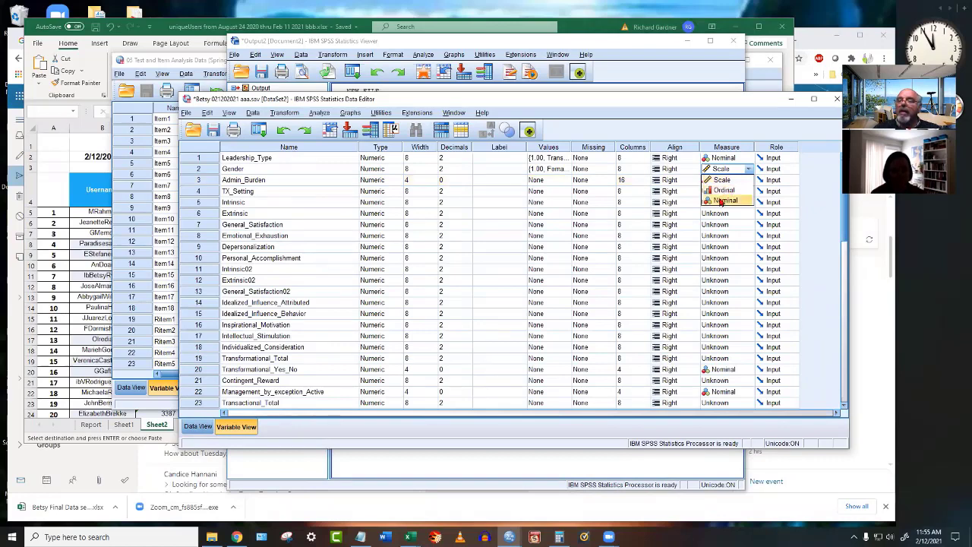
left_click(725, 201)
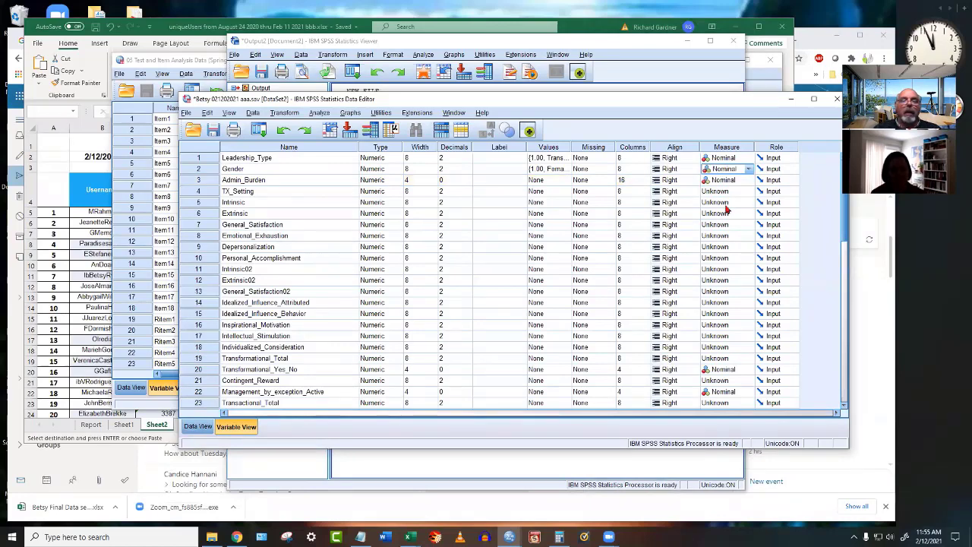
left_click(750, 181)
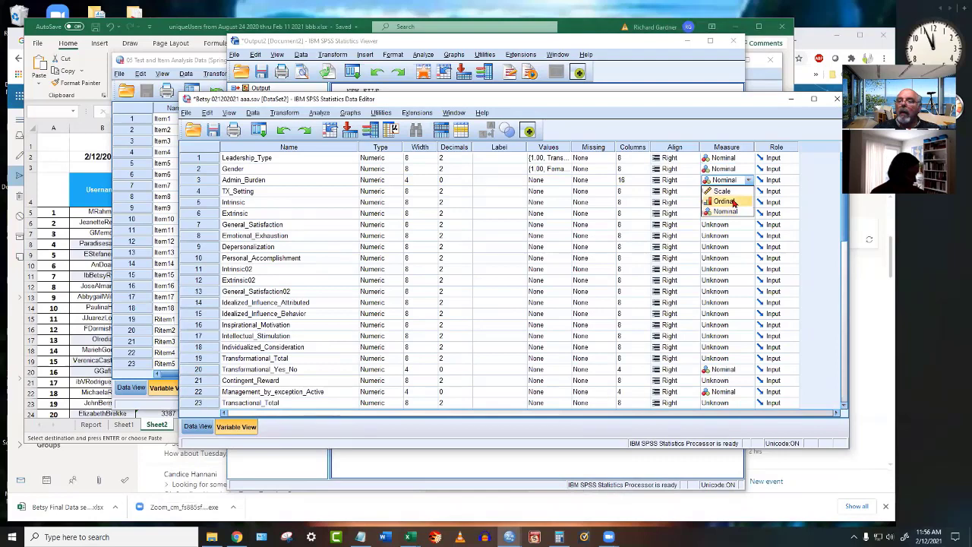
left_click(733, 200)
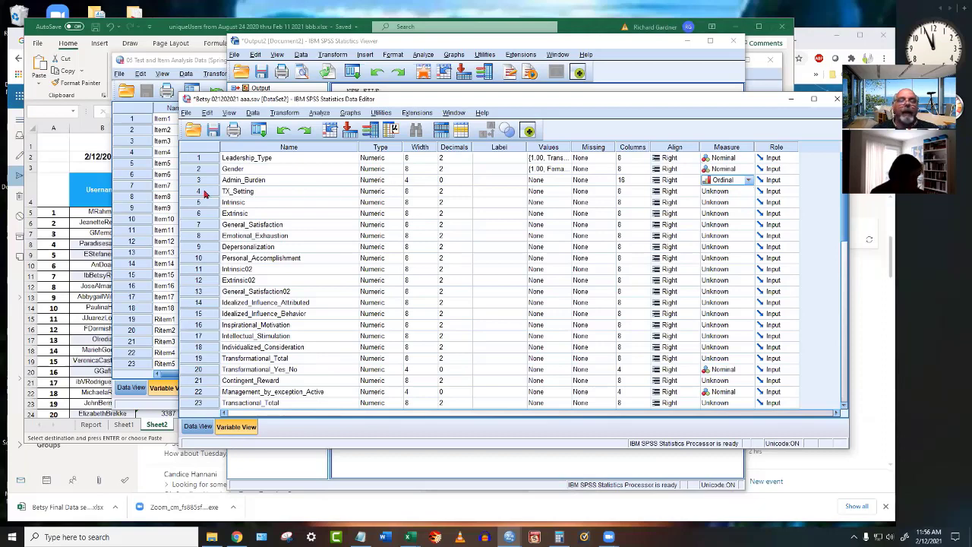
Minimize the Test and Item Analysis dataset window and move the survey data editor up and to the left.
left_click(199, 60)
left_click(770, 59)
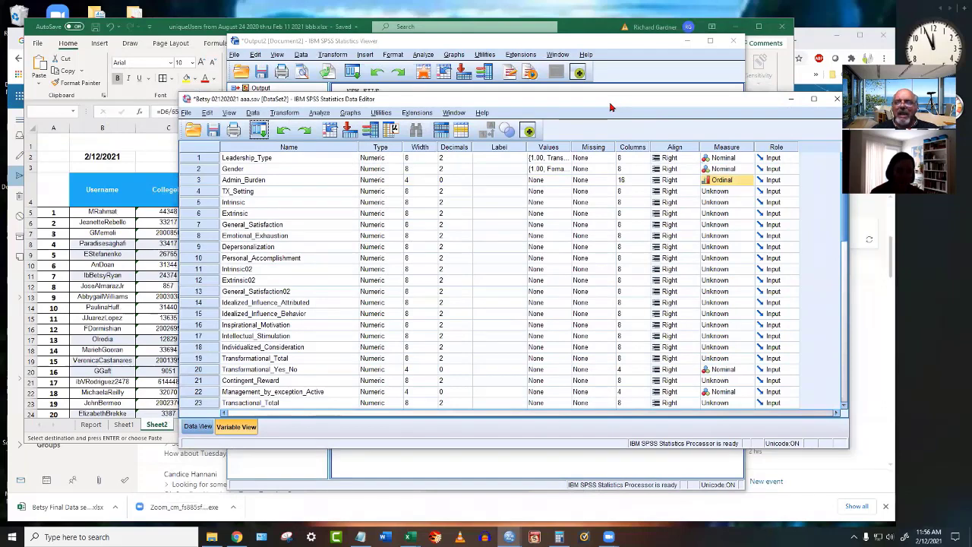
left_click_drag(614, 106, 560, 91)
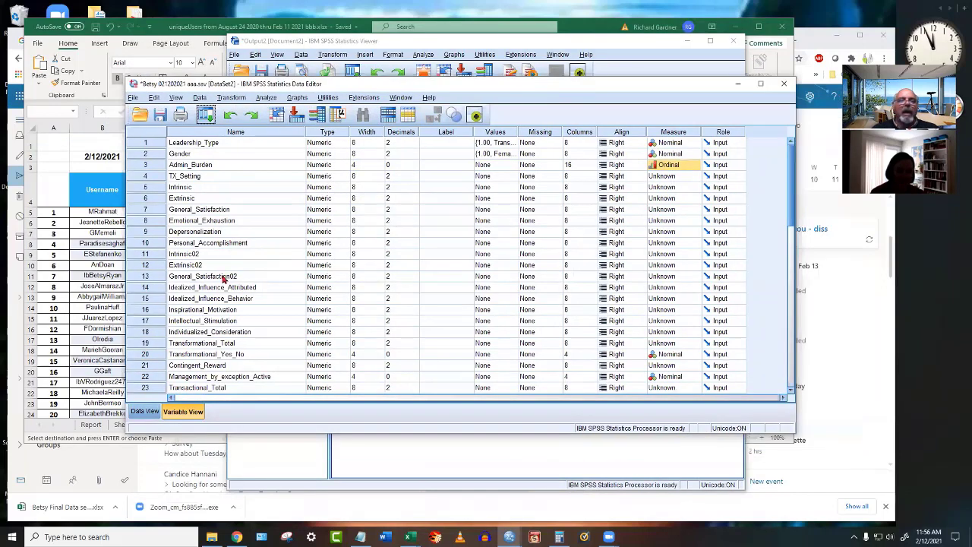
Check the TX_Setting data, and add a value label to that variable: 1 for Private Practice.
double_click(158, 181)
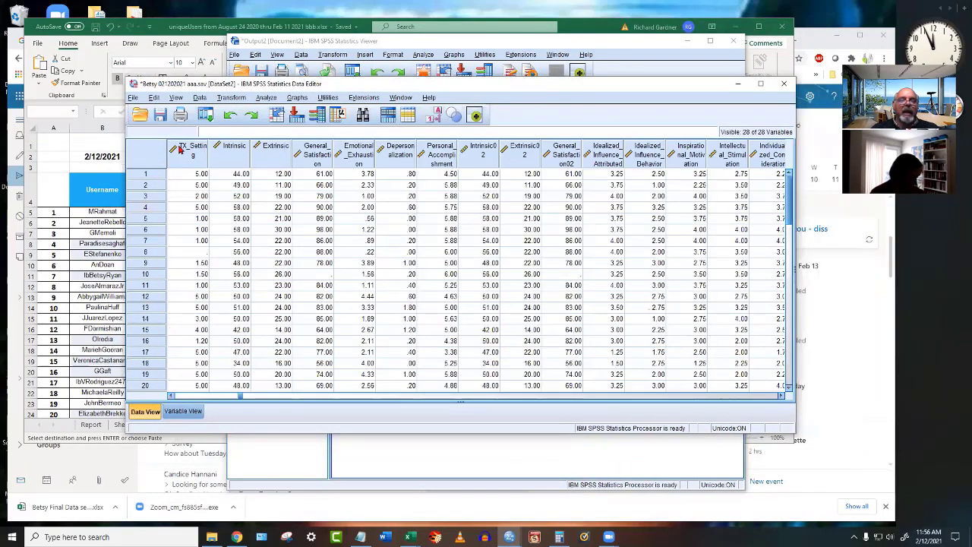
double_click(188, 151)
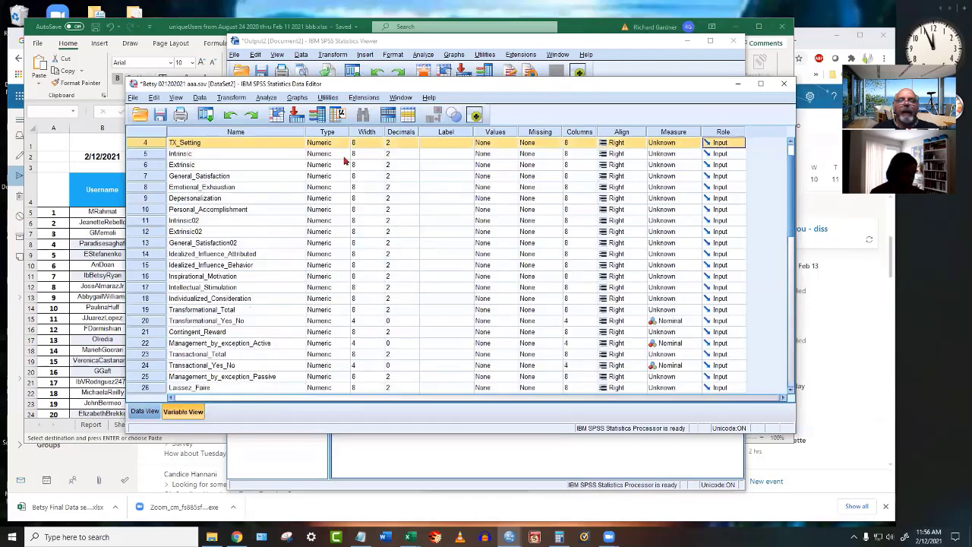
double_click(515, 144)
type("1")
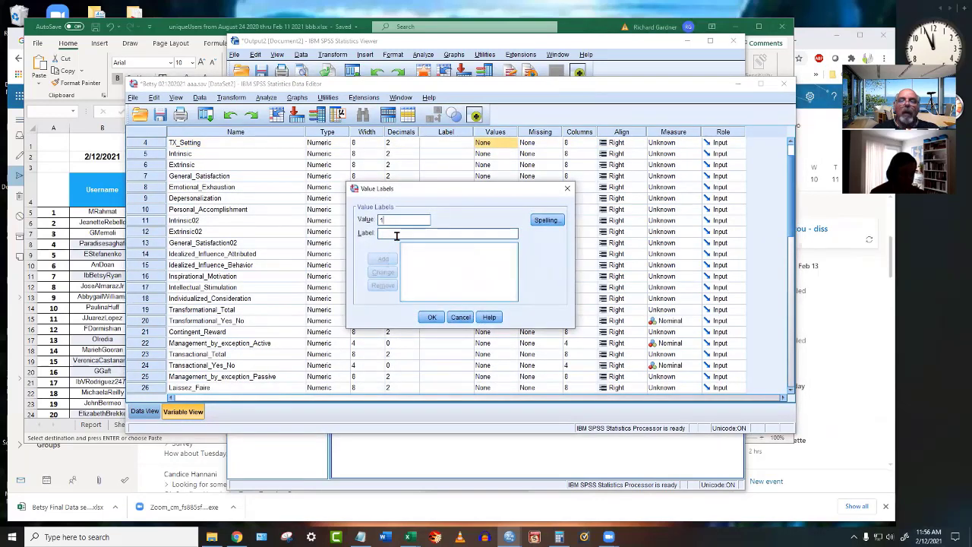
type("P")
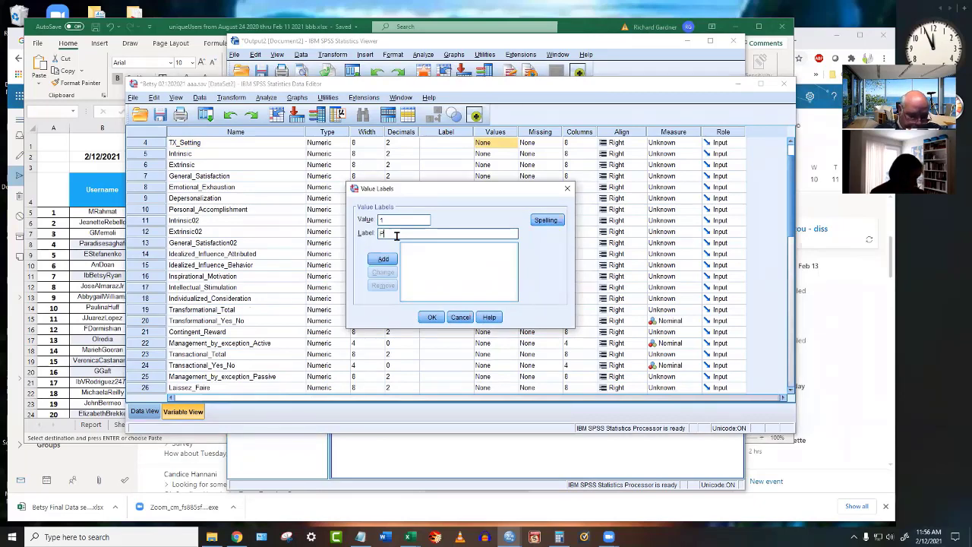
type("rivat")
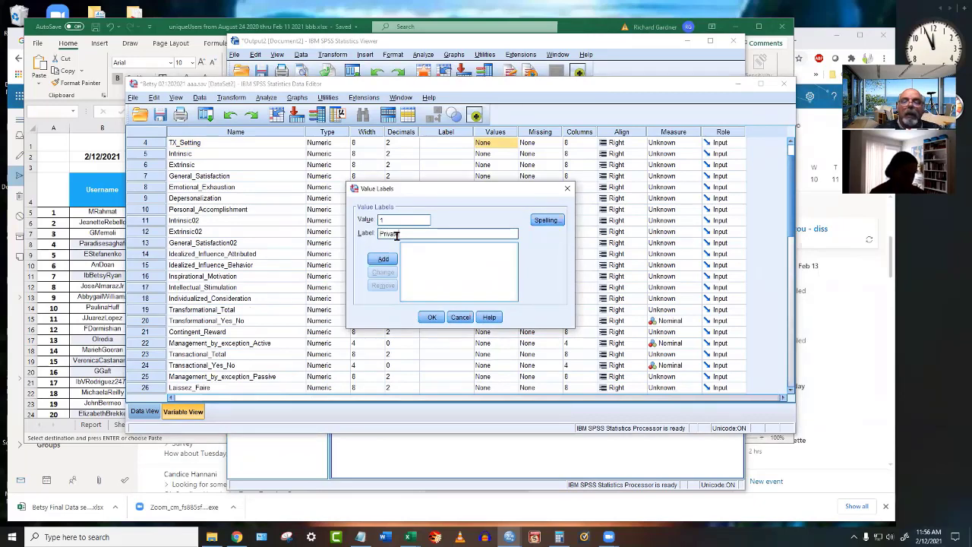
type("e")
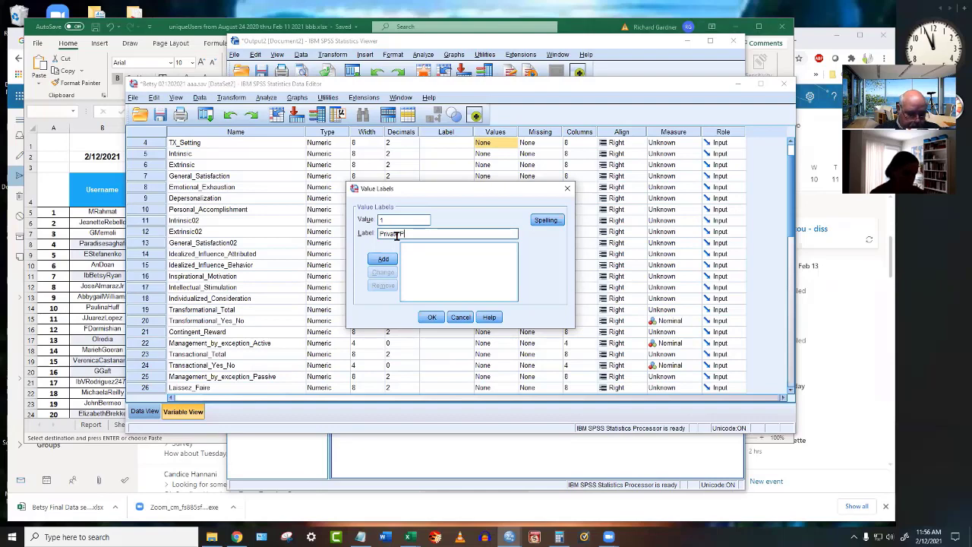
type(" Practice")
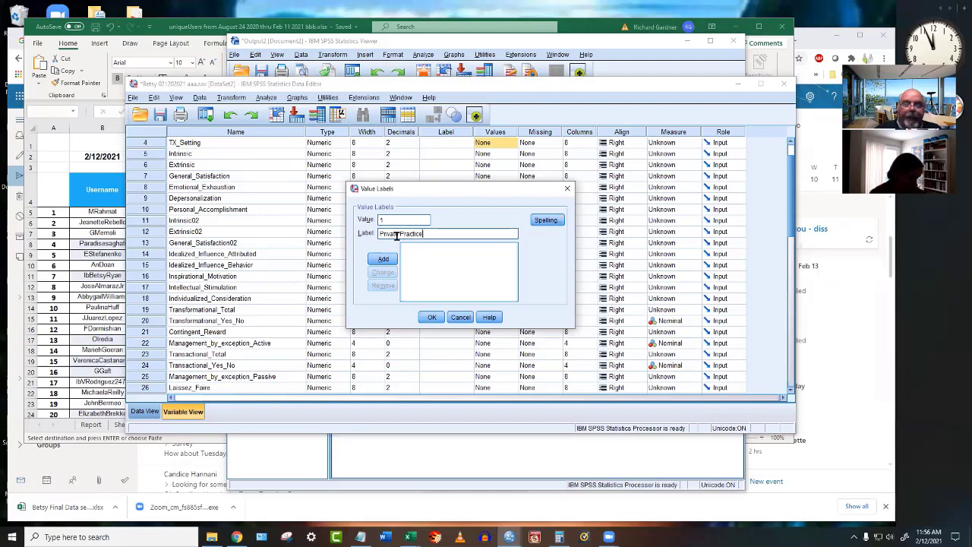
left_click(382, 259)
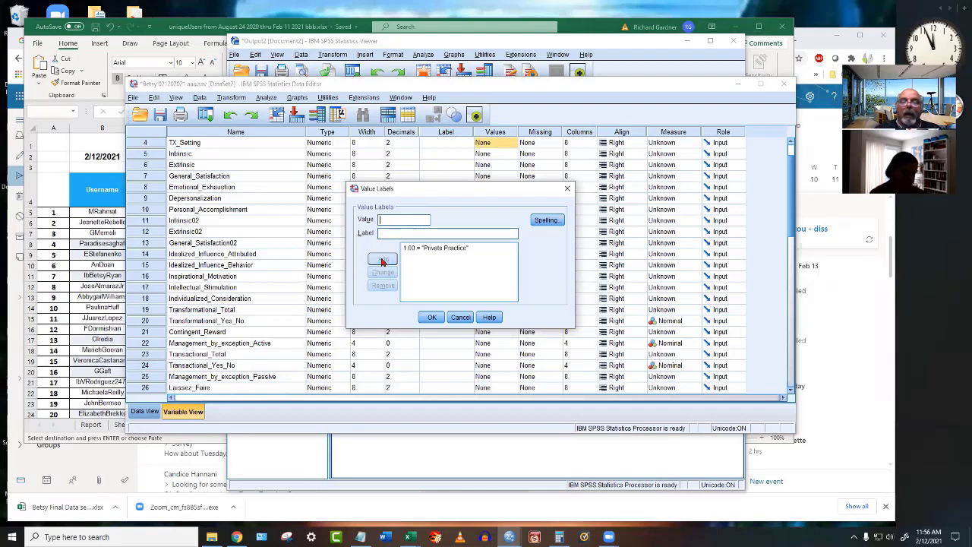
Add TX_Setting value labels 2 for School Based and 3 for Government.
type("2")
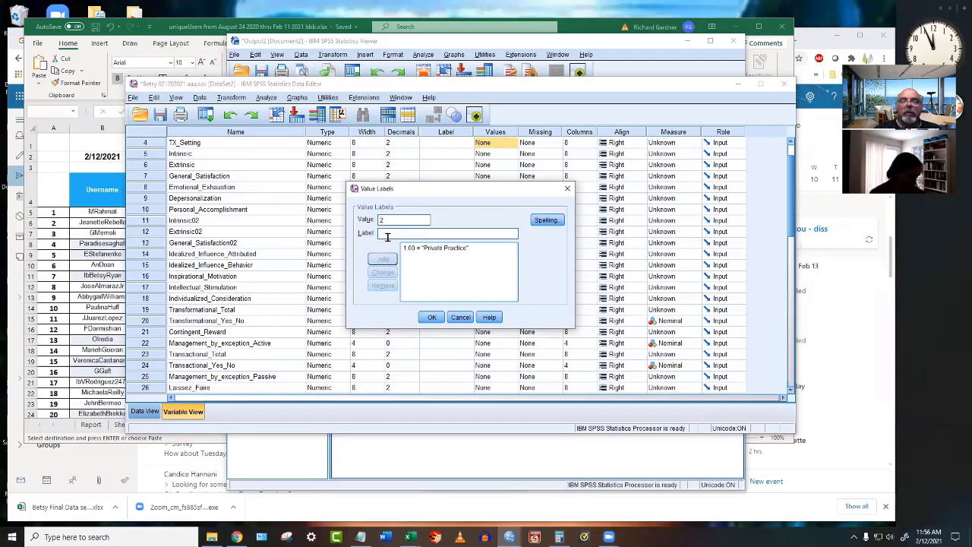
type("Sc")
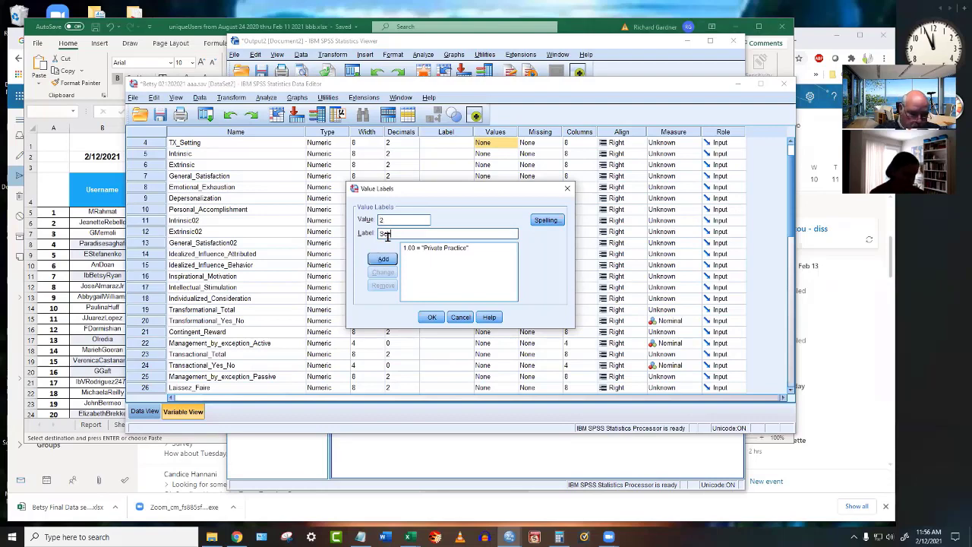
type("hool Based")
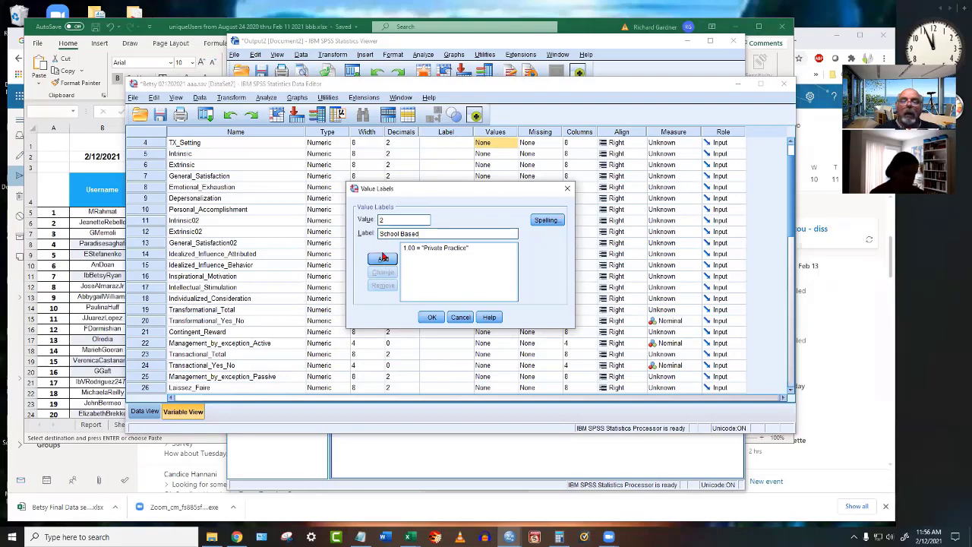
left_click(383, 258)
type("3")
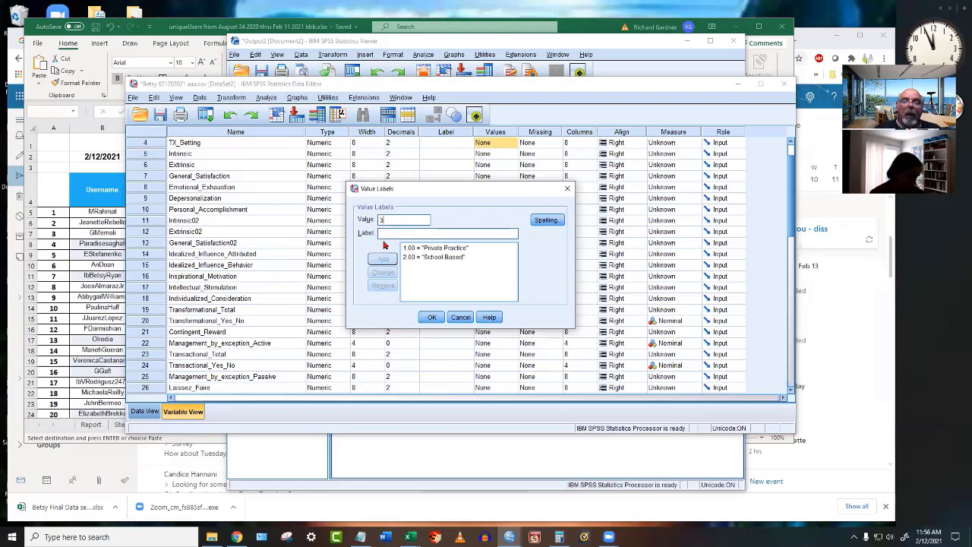
left_click(382, 236)
type("C")
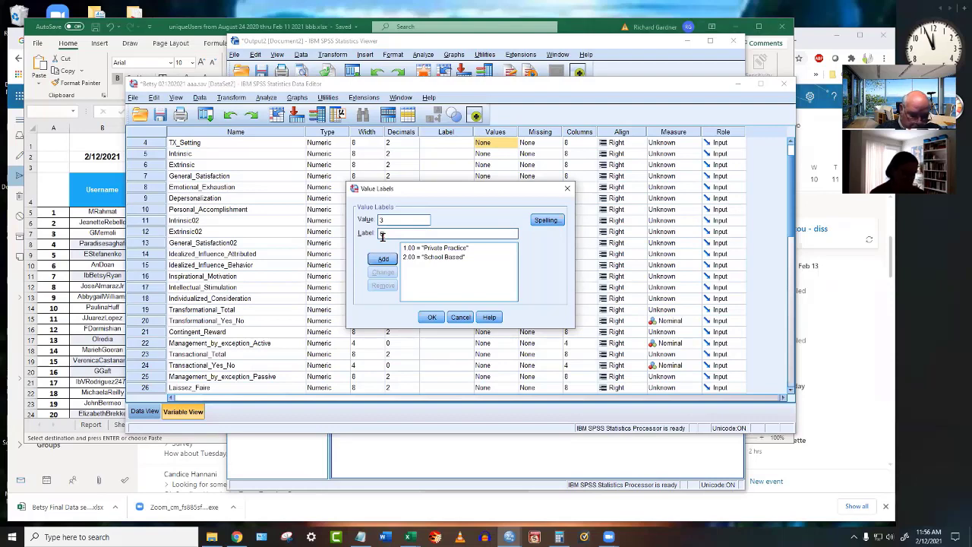
type("over")
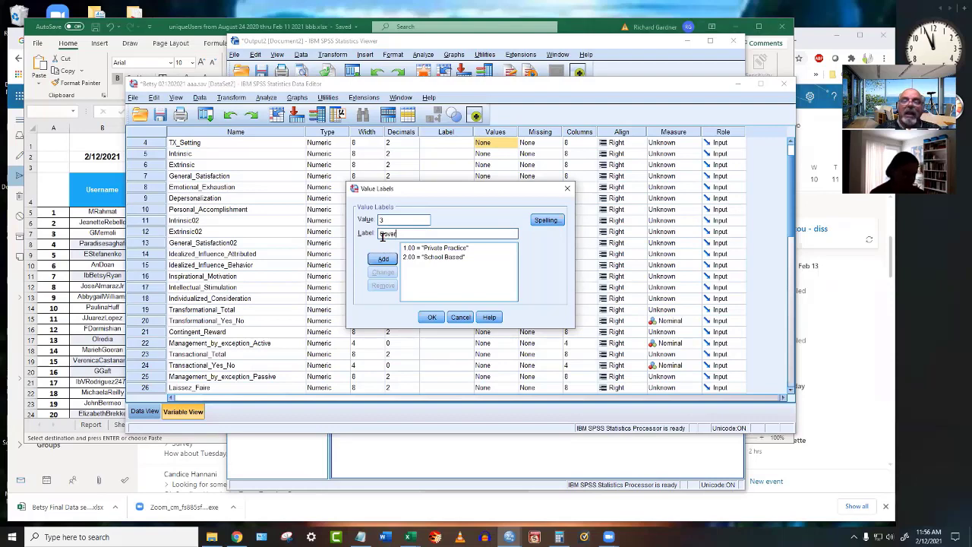
type("nm")
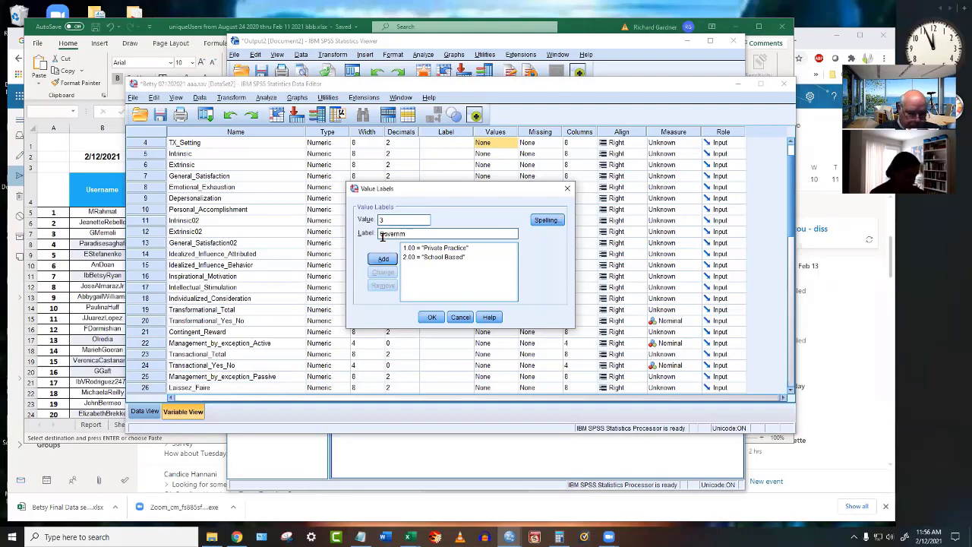
type("ent")
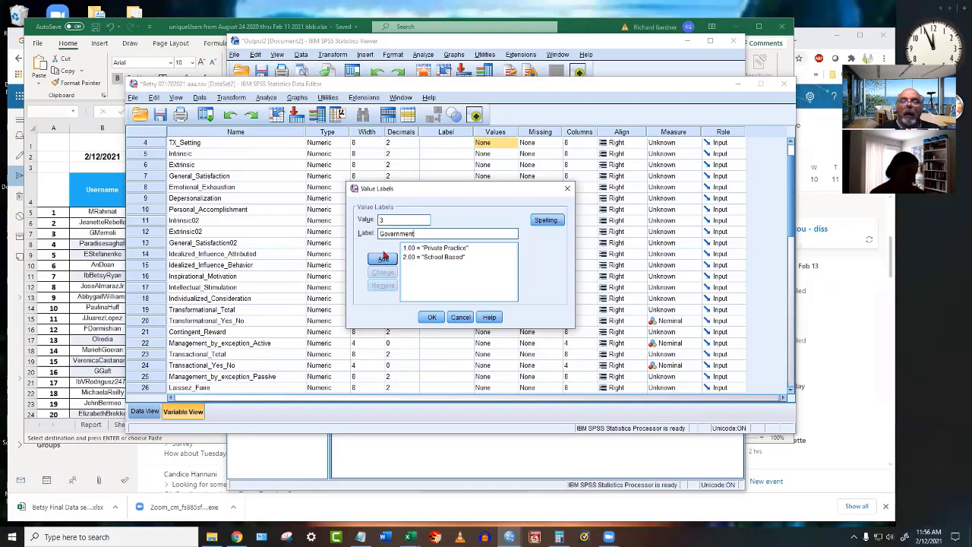
left_click(383, 259)
Add TX_Setting value labels 4 for For Profit and 5 for Non Profit.
type("4")
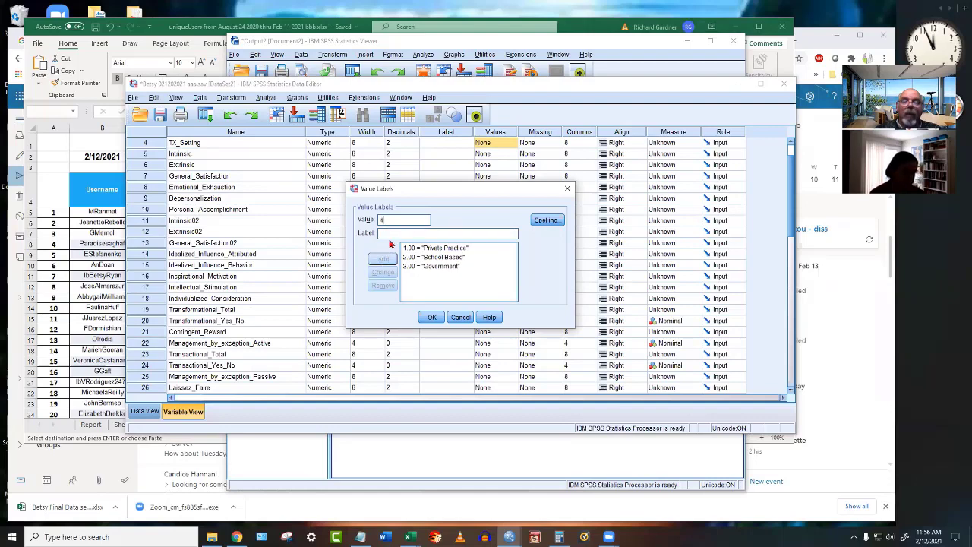
type("F")
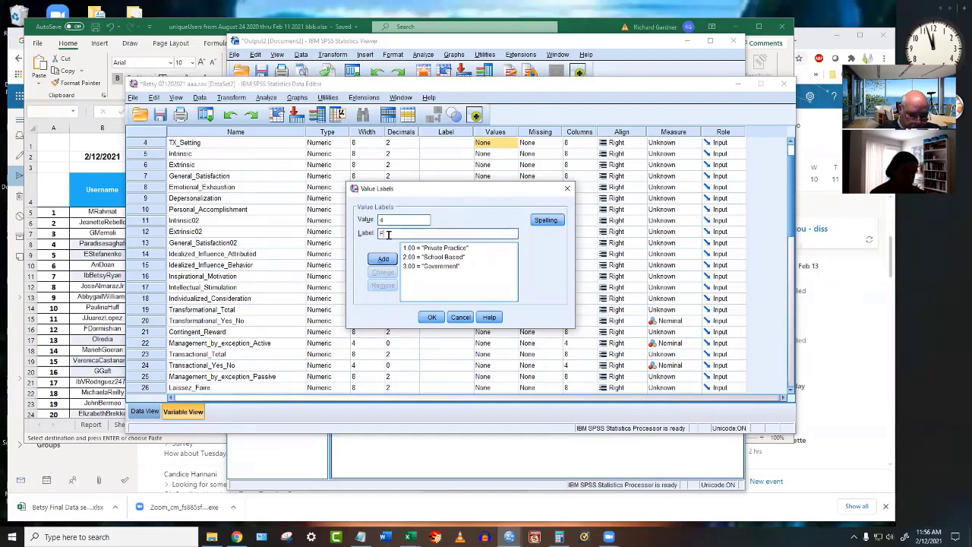
type("or Profit")
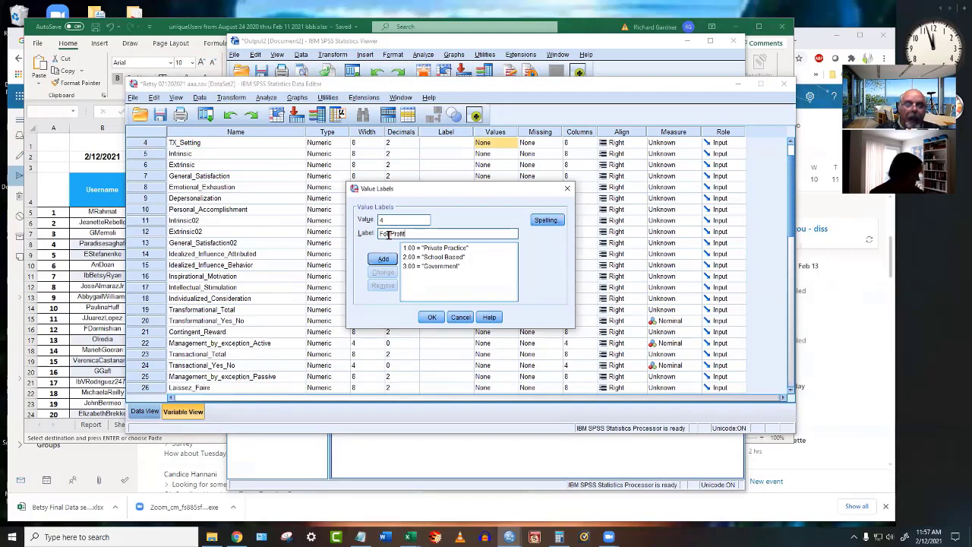
left_click(383, 259)
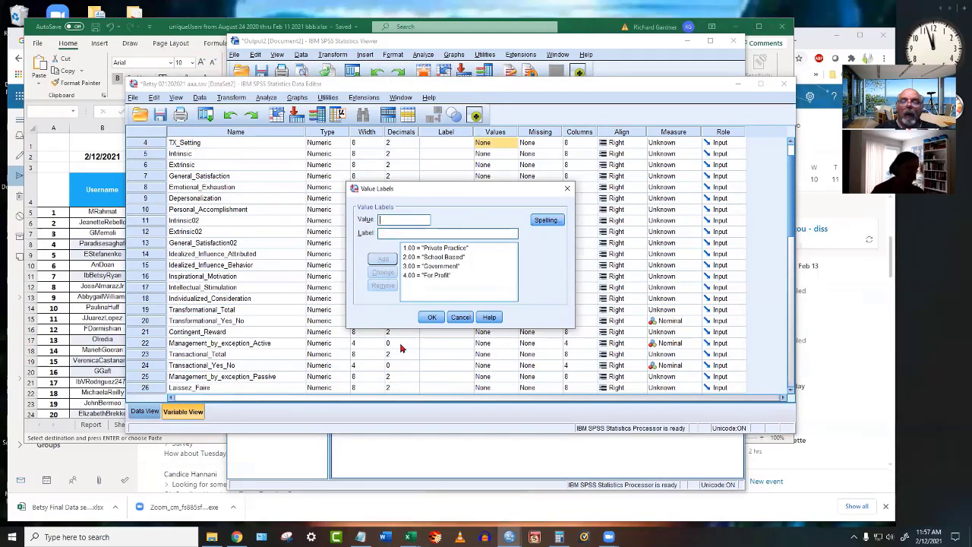
type("5")
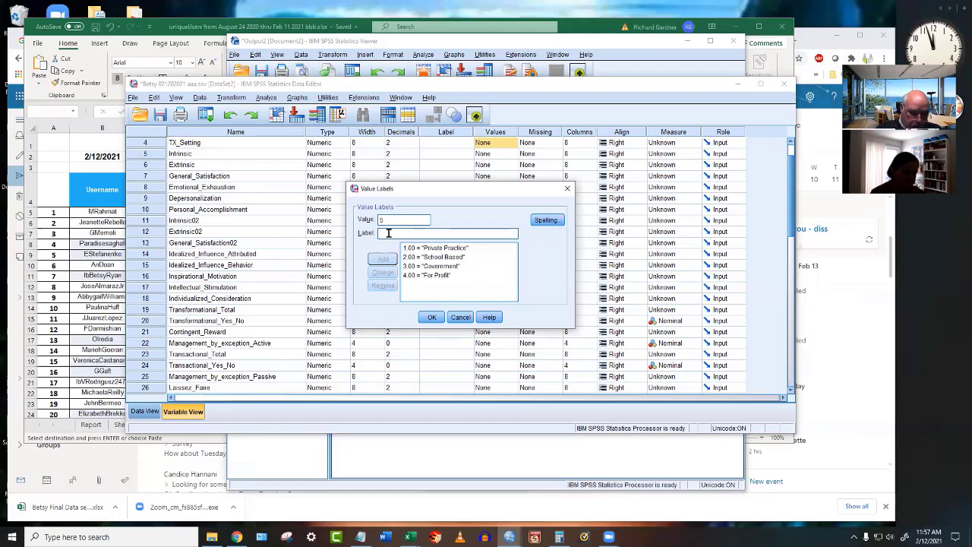
type("N")
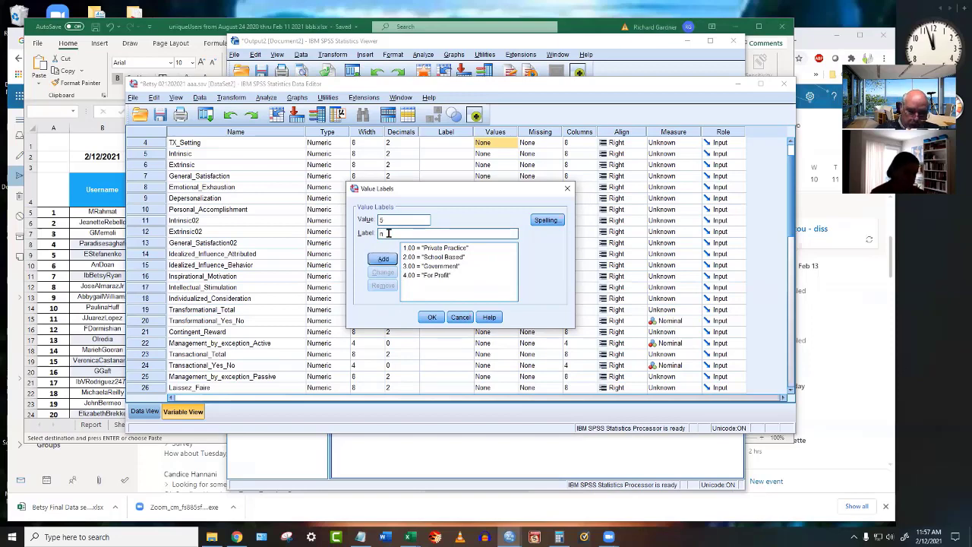
type("o")
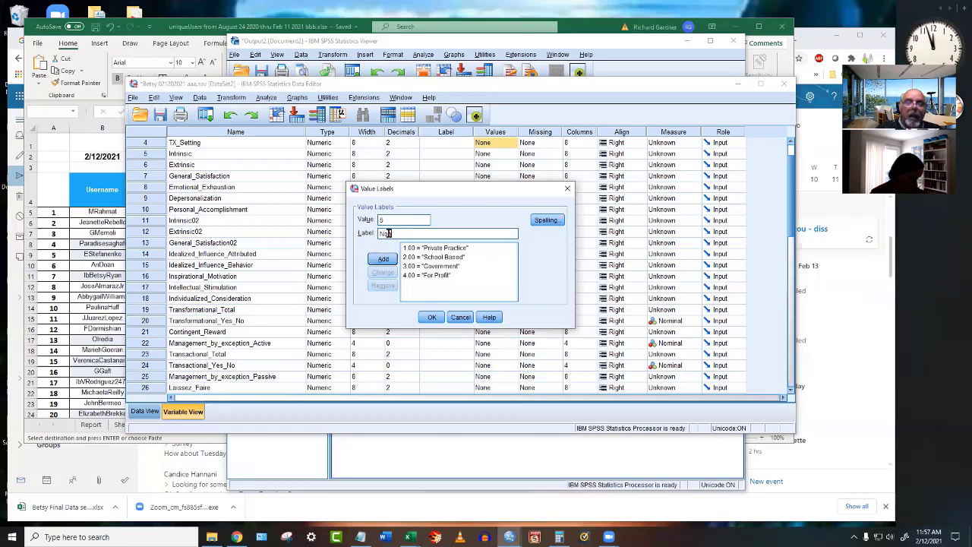
type("n Profit")
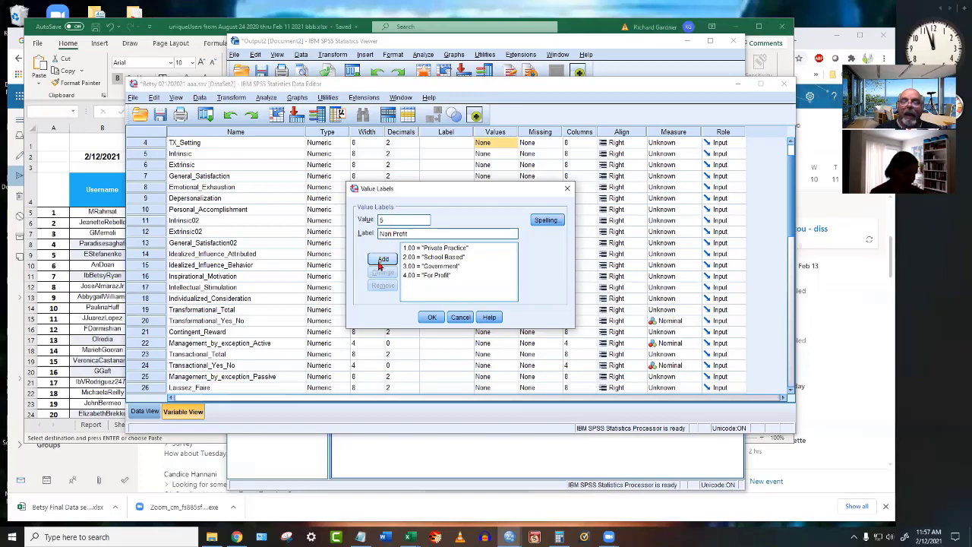
left_click(384, 259)
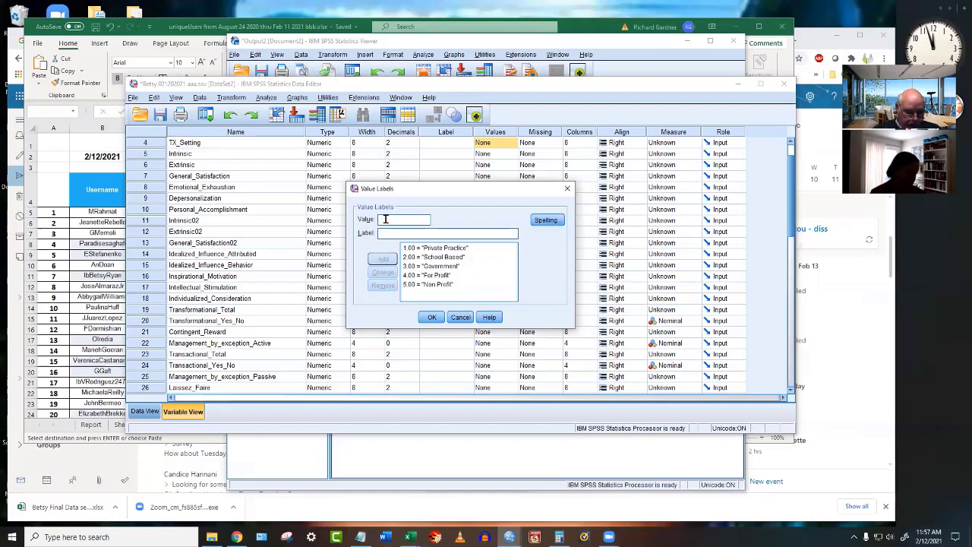
Add the value label Hospital for value 6 of TX_Setting.
type("6")
left_click(392, 234)
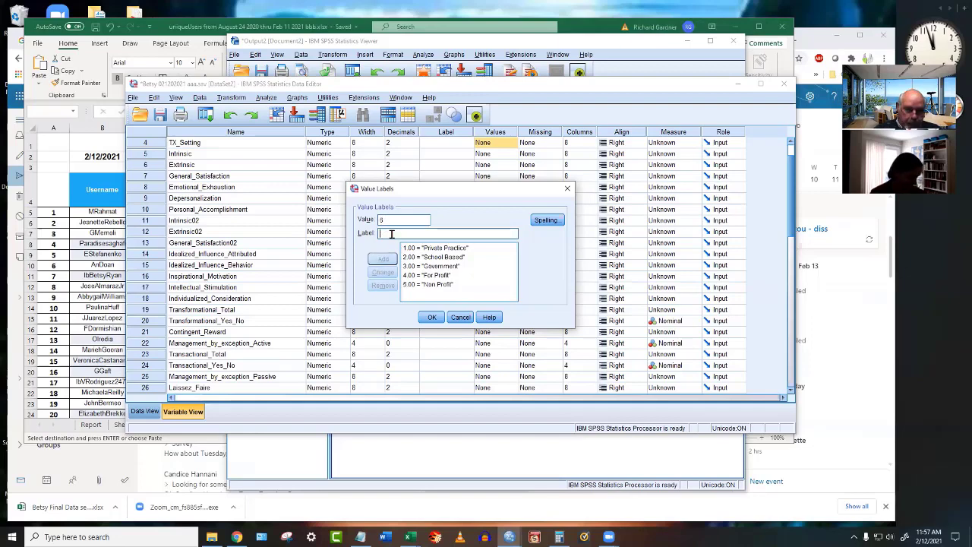
type("Hospi")
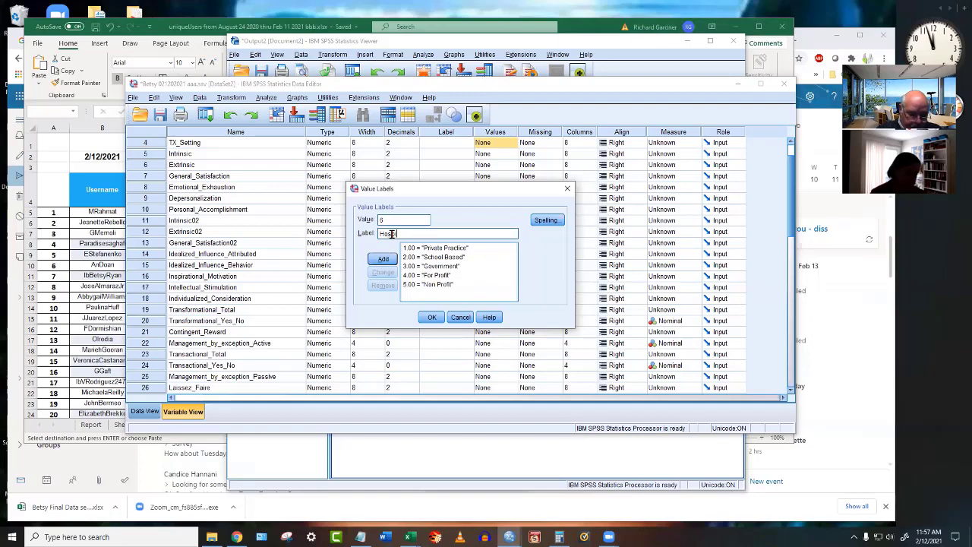
type("tal")
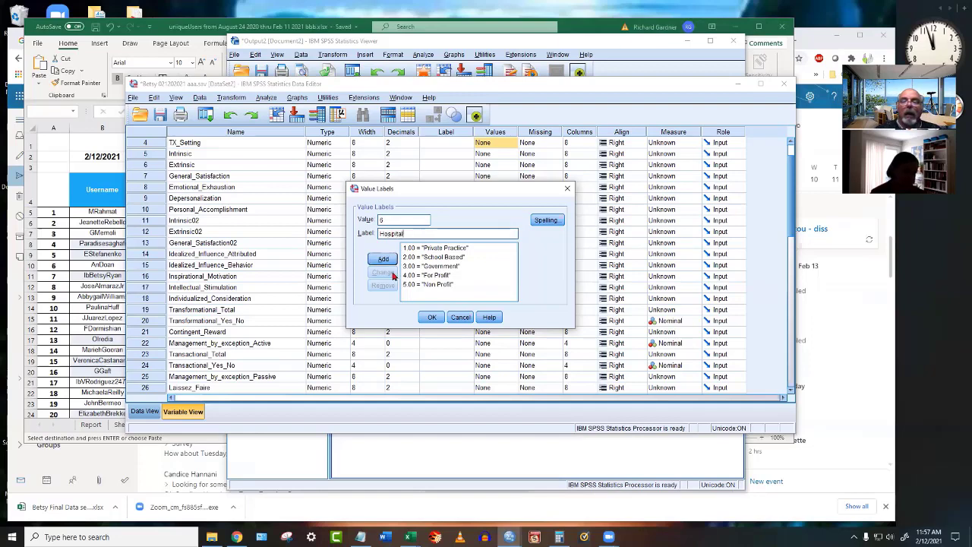
left_click(384, 259)
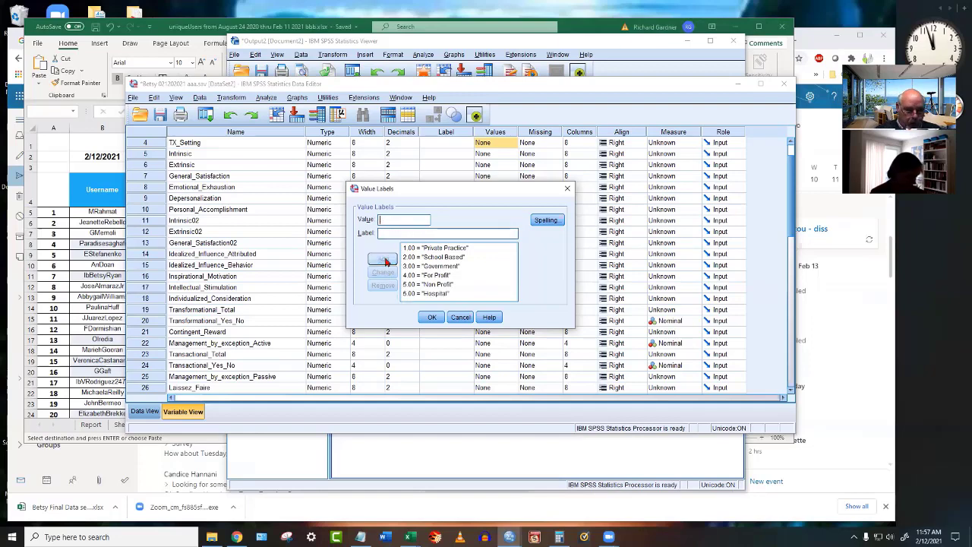
Add the TX_Setting value label 7 for Substance Abuse, and set that variable's measure to Nominal.
type("7")
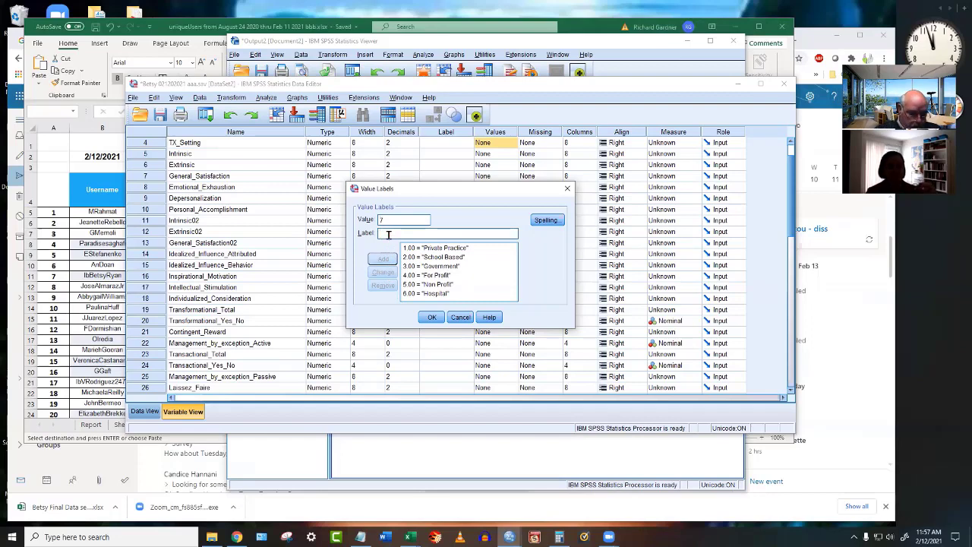
type("Subst")
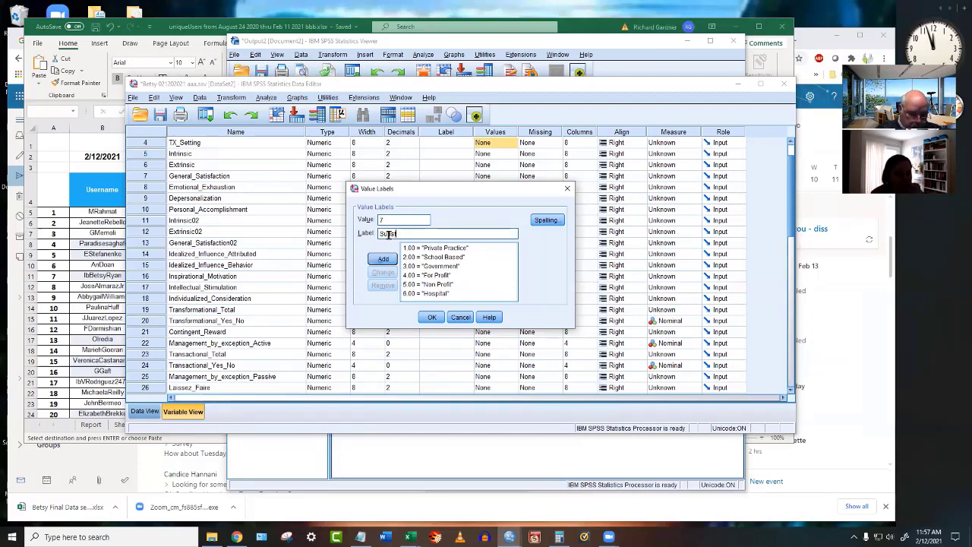
type("ance")
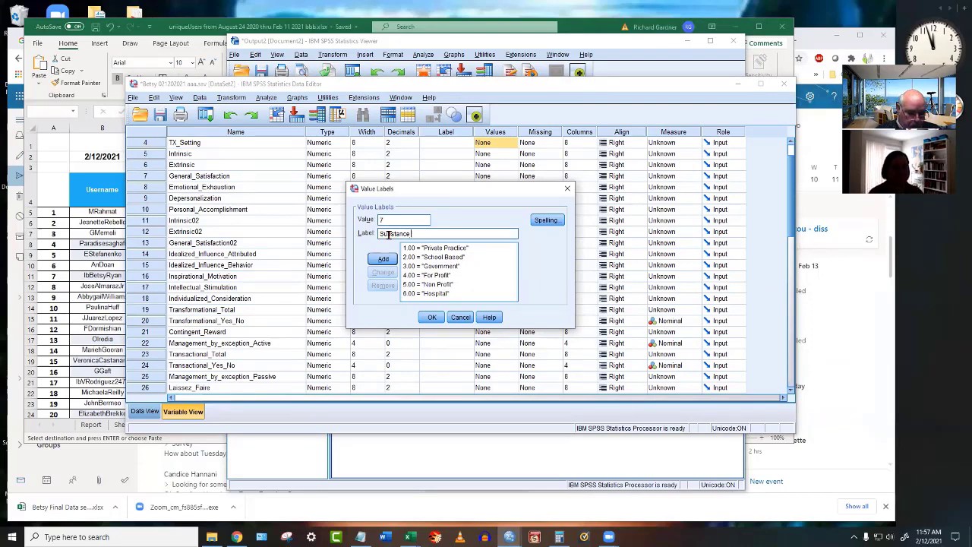
type(" Abuse")
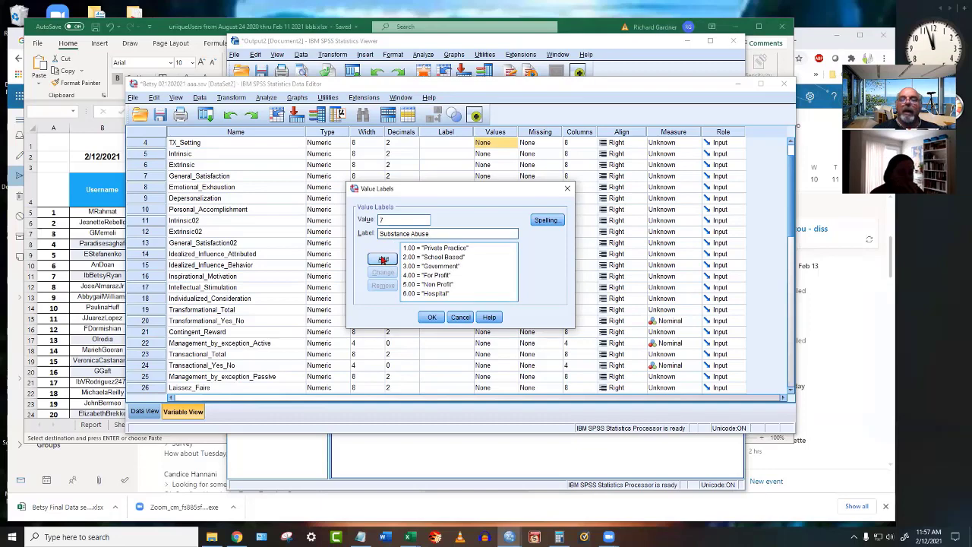
left_click(383, 260)
left_click(431, 317)
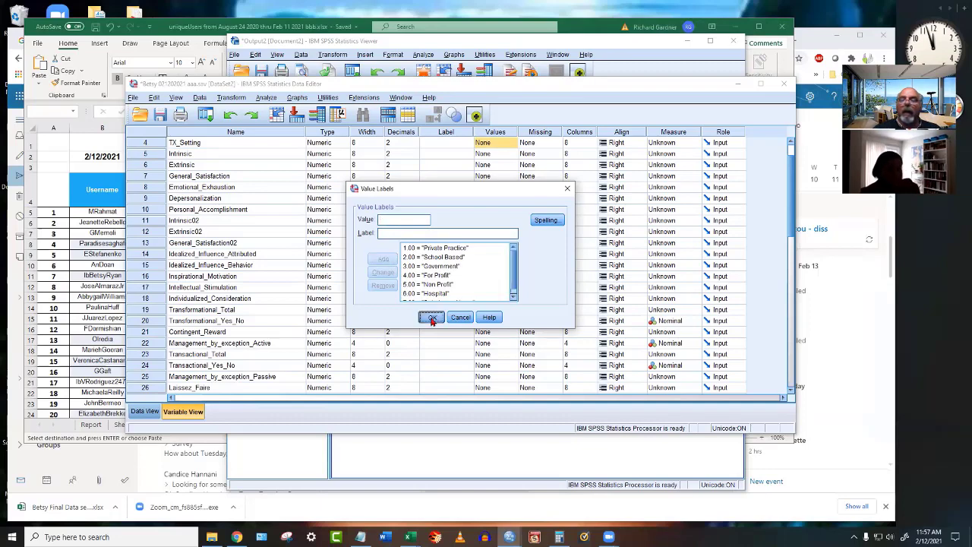
left_click(694, 144)
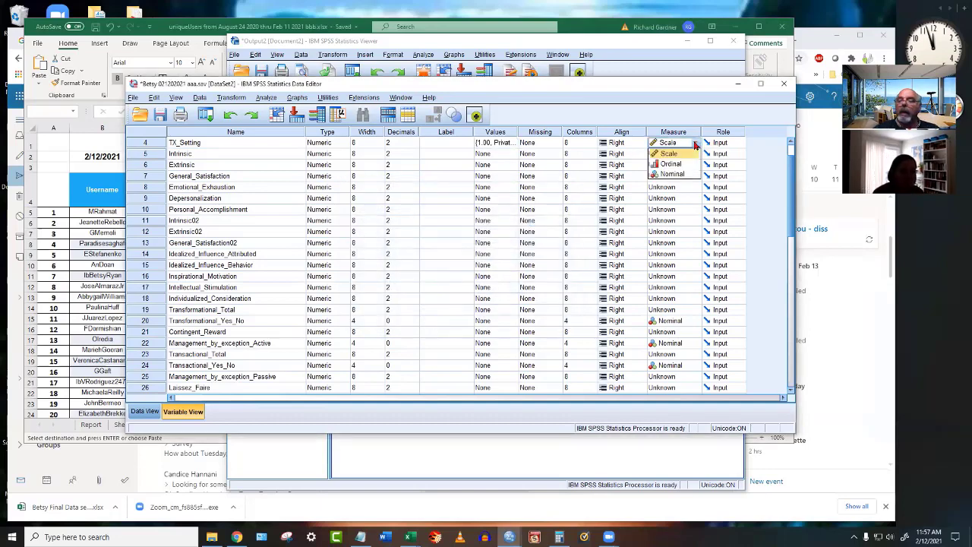
left_click(671, 174)
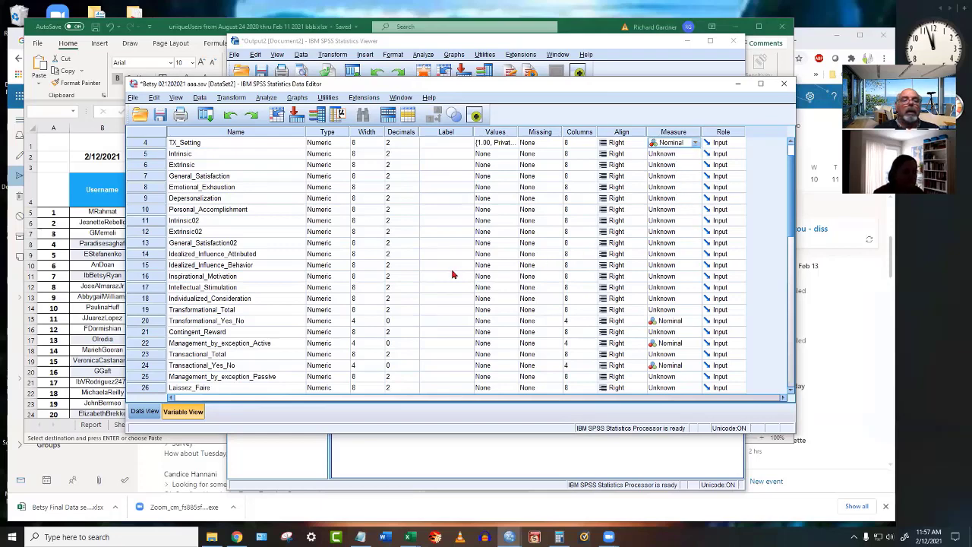
Check the Intrinsic data, and set the measure of Intrinsic, Extrinsic and General_Satisfaction to Scale.
scroll(452, 274, "up", 1)
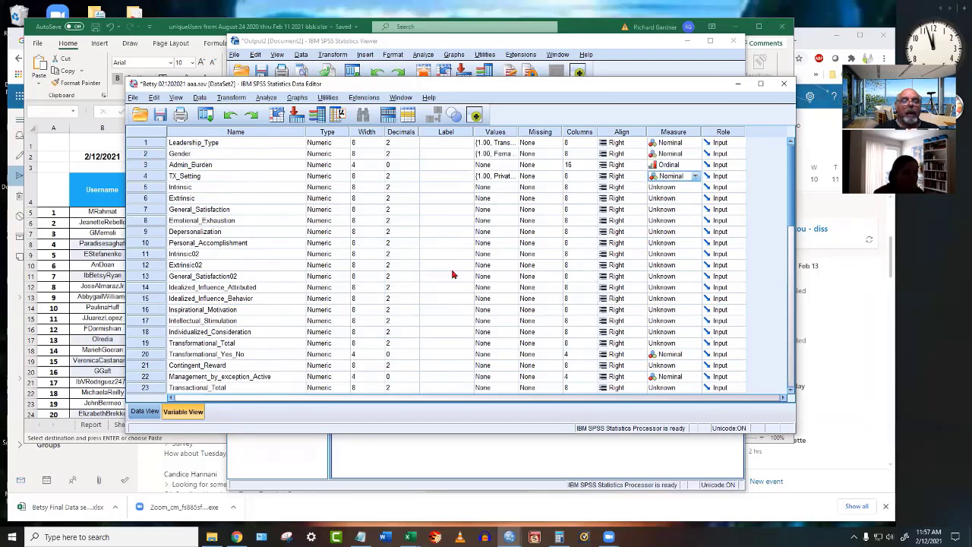
double_click(150, 189)
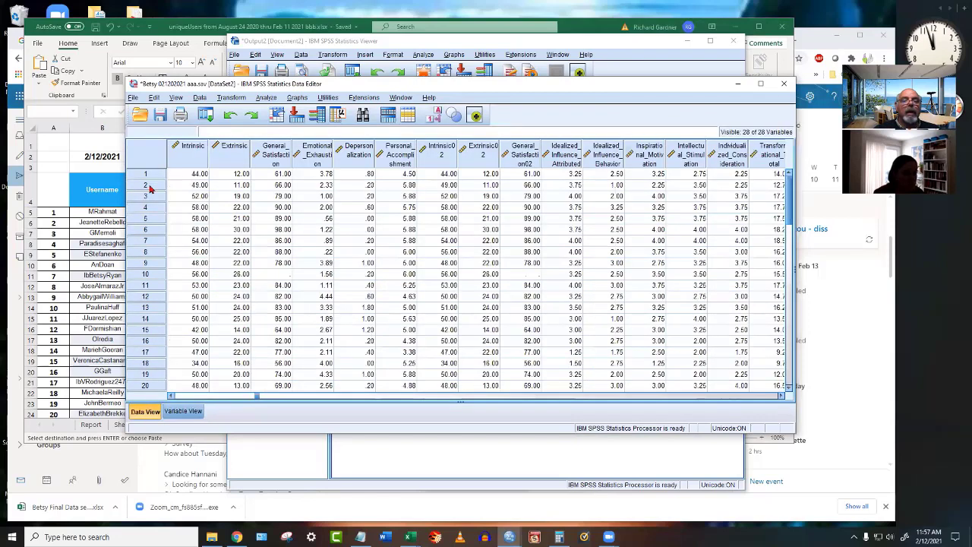
left_click(182, 411)
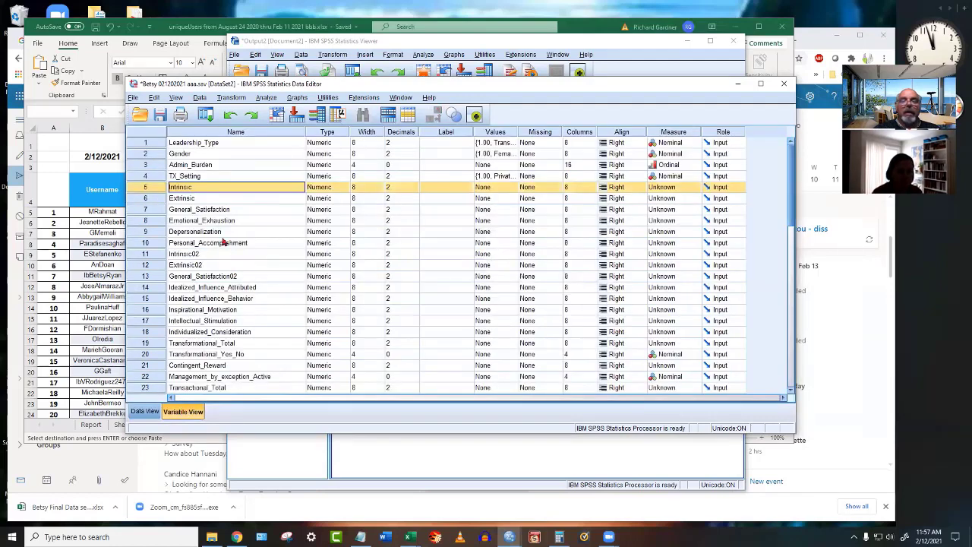
left_click(697, 187)
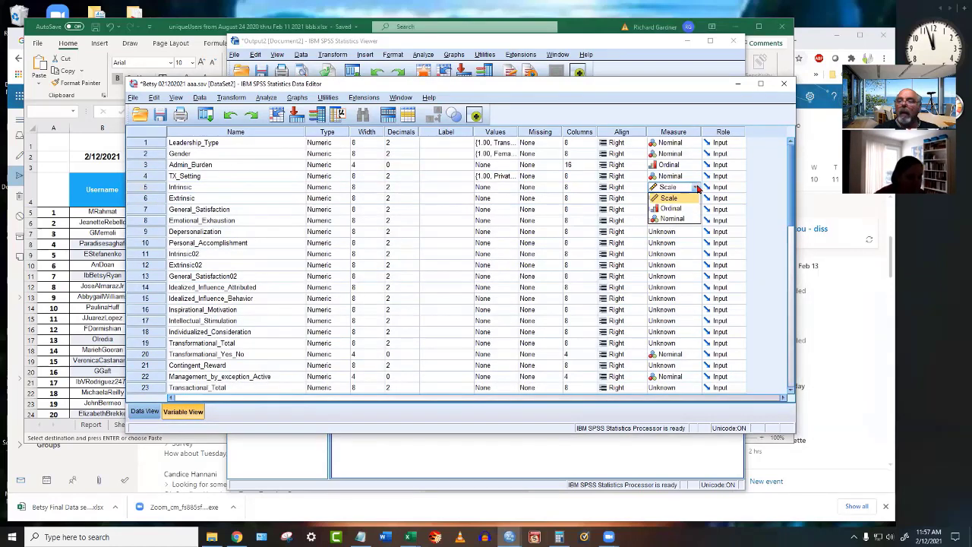
left_click(689, 197)
left_click(693, 198)
left_click(686, 208)
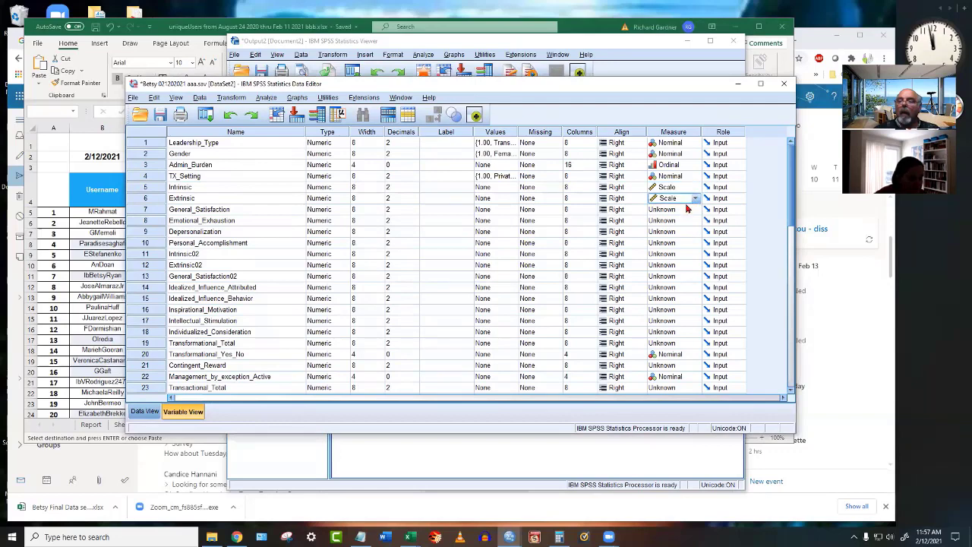
left_click(686, 209)
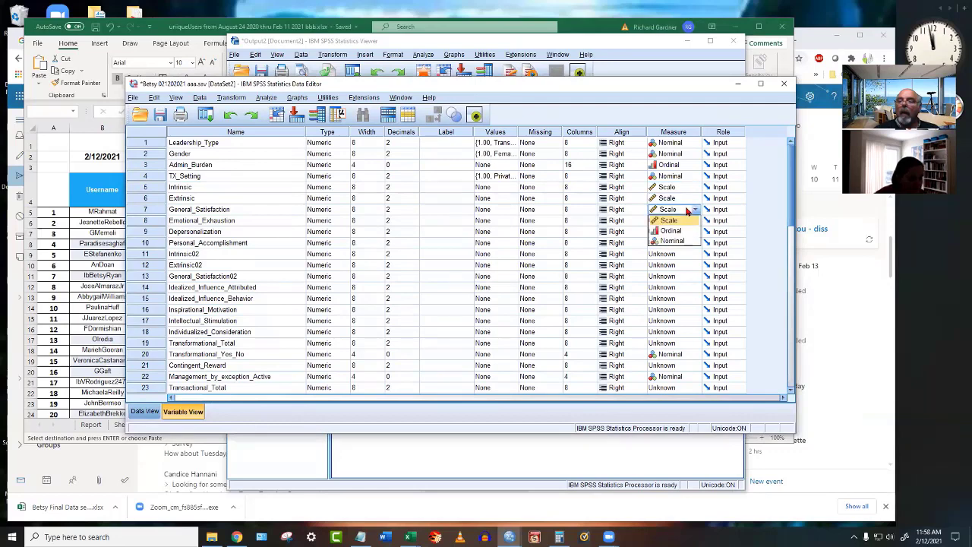
left_click(684, 221)
Copy the three Scale measures to Emotional_Exhaustion, Depersonalization and Personal_Accomplishment.
left_click_drag(684, 190, 682, 210)
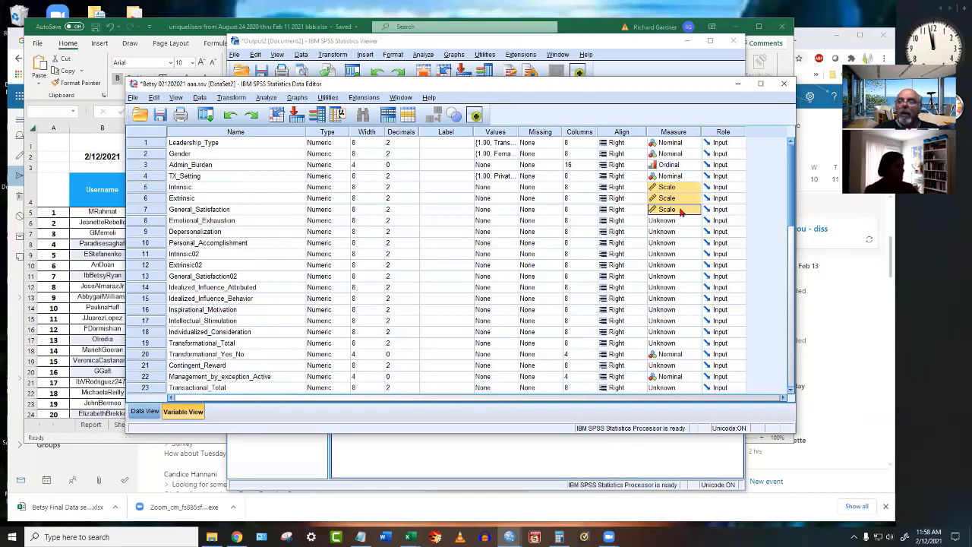
left_click(664, 220)
left_click(664, 228)
left_click_drag(664, 220, 661, 256)
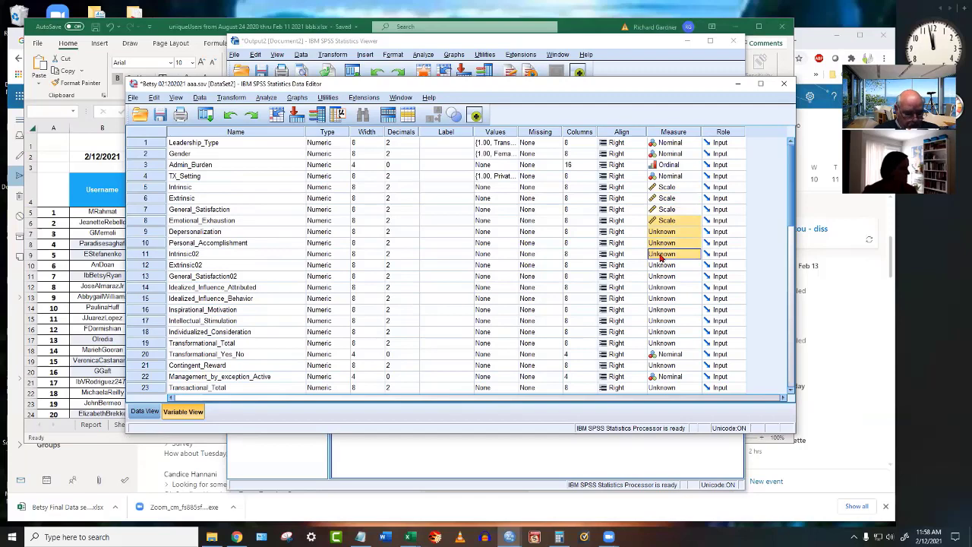
key("ctrl+v")
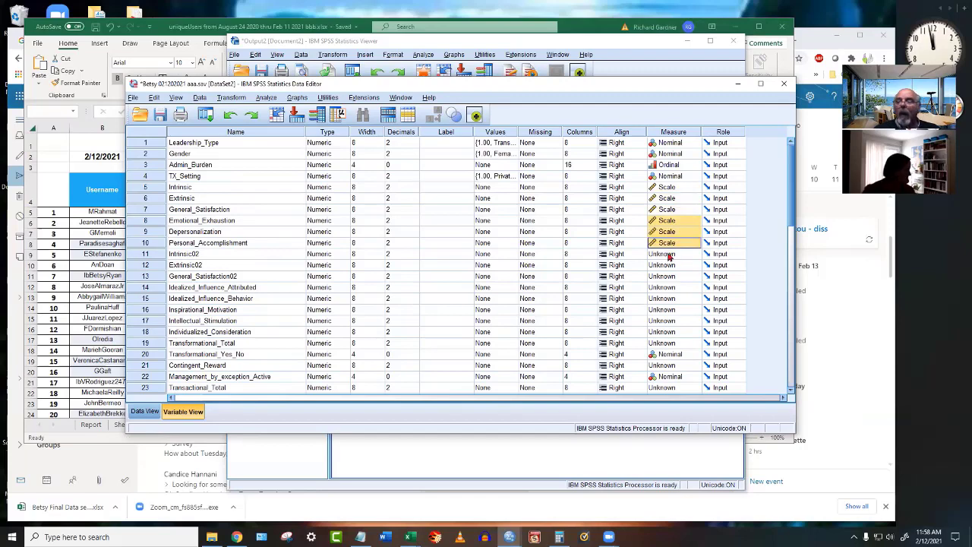
Copy the Scale measures of Intrinsic through Personal_Accomplishment to the variables Intrinsic02 through Inspirational_Motivation.
left_click(675, 187)
left_click_drag(676, 187, 676, 243)
key("ctrl+c")
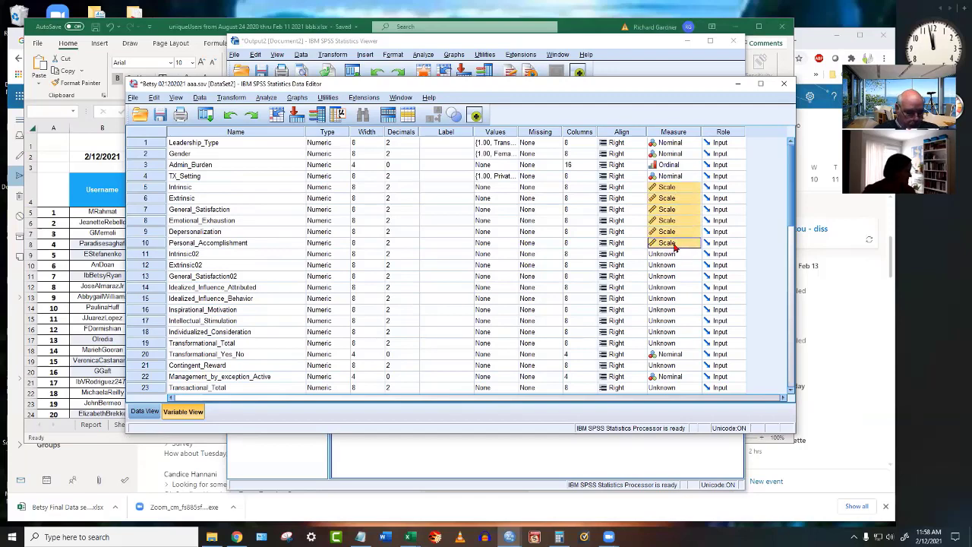
left_click(676, 254)
left_click_drag(676, 253, 673, 341)
key("ctrl+v")
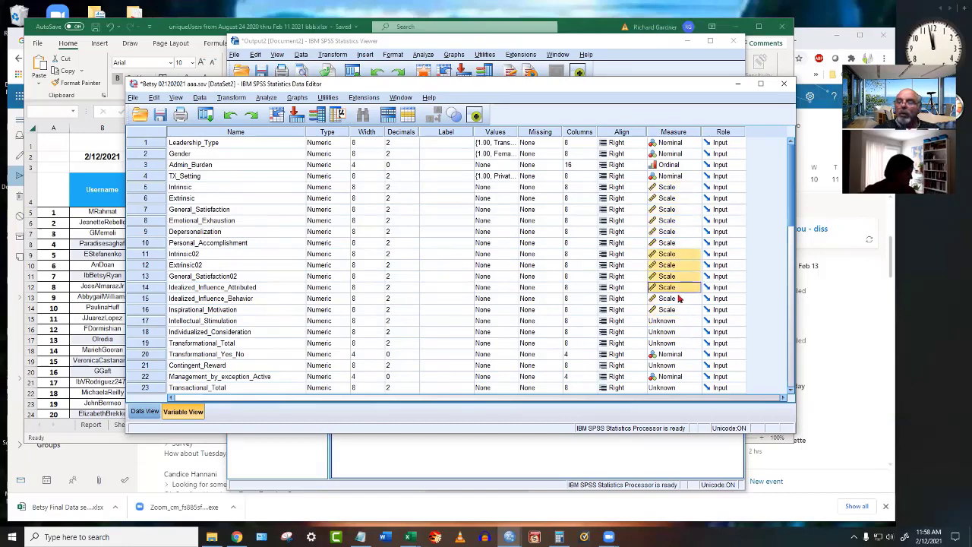
Paste the copied Scale measure to Intellectual_Stimulation, Individualized_Consideration and Transformational_Total.
left_click(668, 321)
key("ctrl+v")
left_click_drag(668, 321, 668, 343)
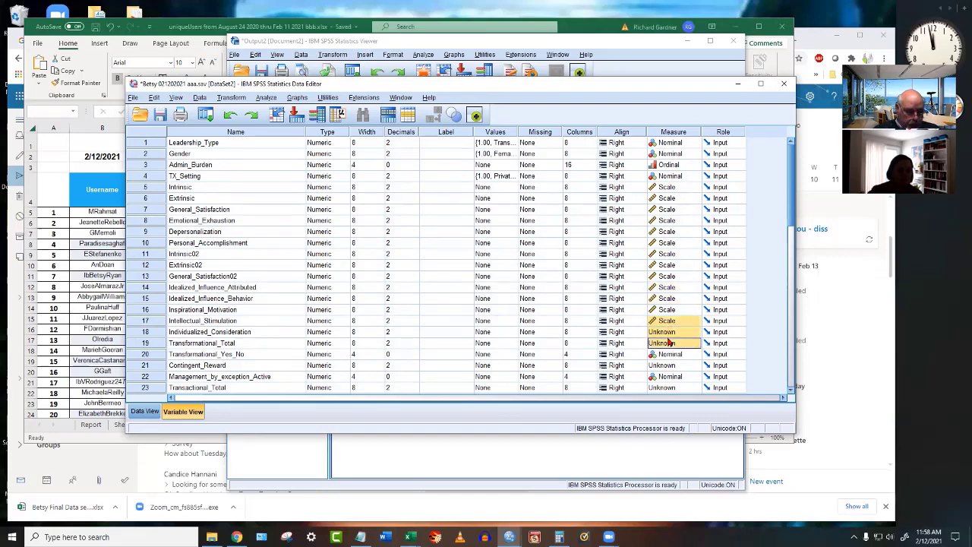
key("ctrl+v")
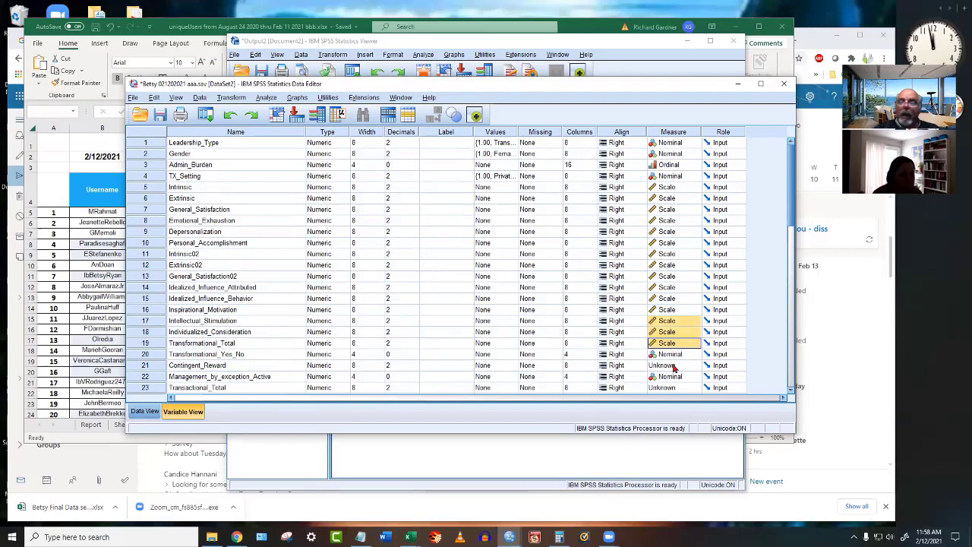
Set the measure of Contingent_Reward, Transactional_Total, Management_by_exception_Passive, Laissez_Faire and Passive_Avoidant_Total to Scale.
left_click(672, 367)
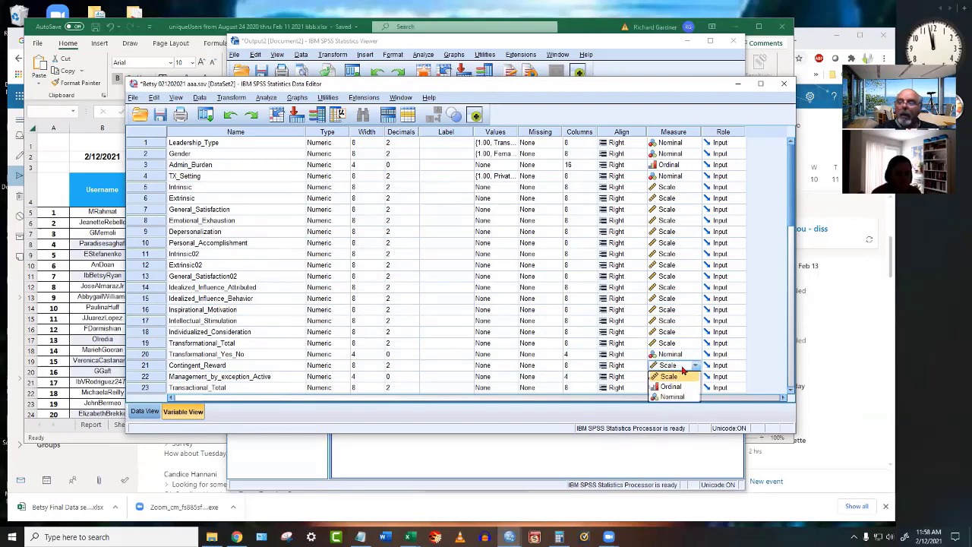
left_click(673, 376)
scroll(690, 315, "down", 3)
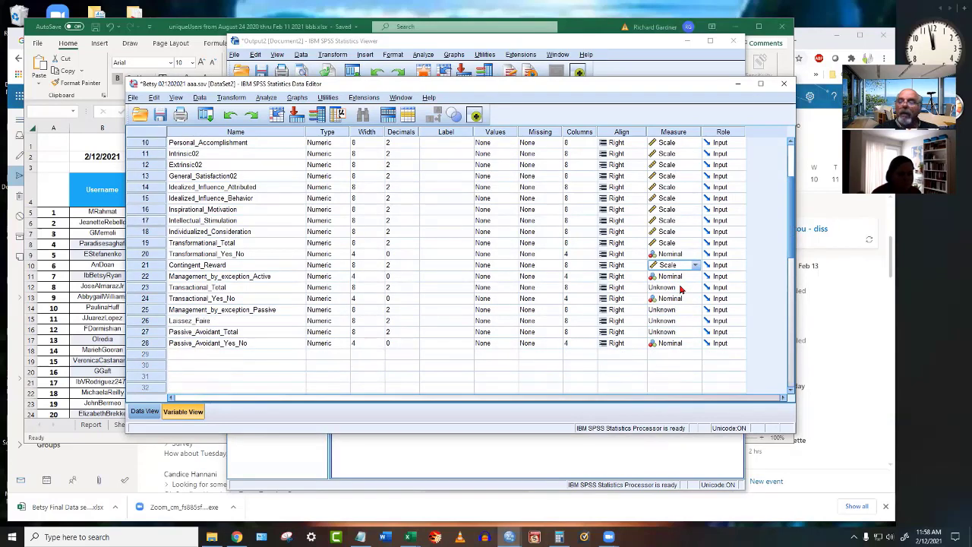
left_click(681, 288)
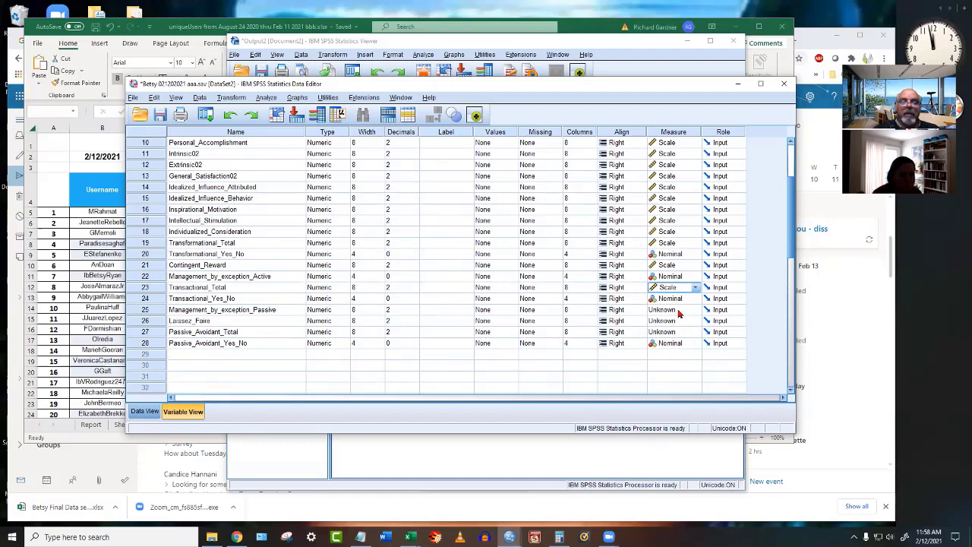
left_click(678, 310)
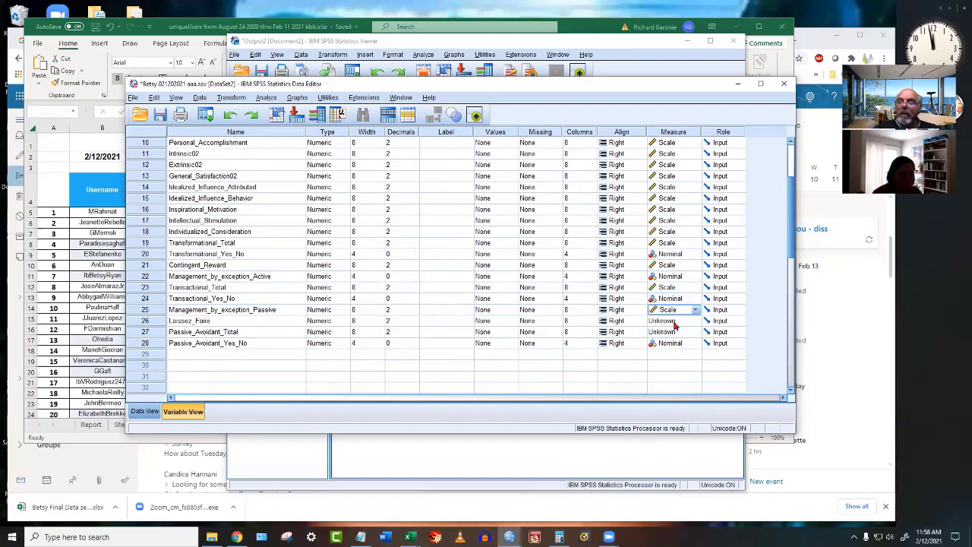
left_click(672, 321)
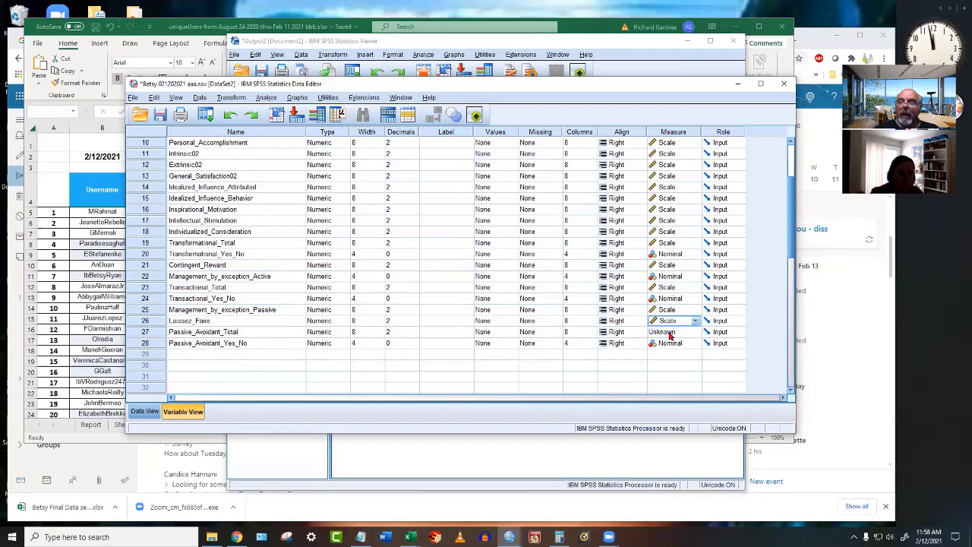
left_click(672, 332)
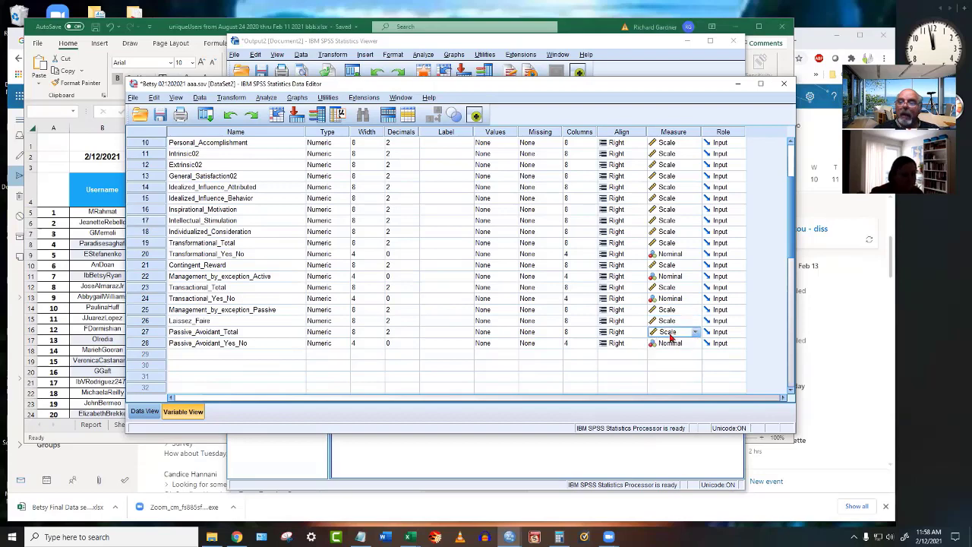
Check the data columns from Transactional_Total to Passive_Avoidant_Total, and widen the Management_by_exception_Active column to show its full name.
double_click(145, 335)
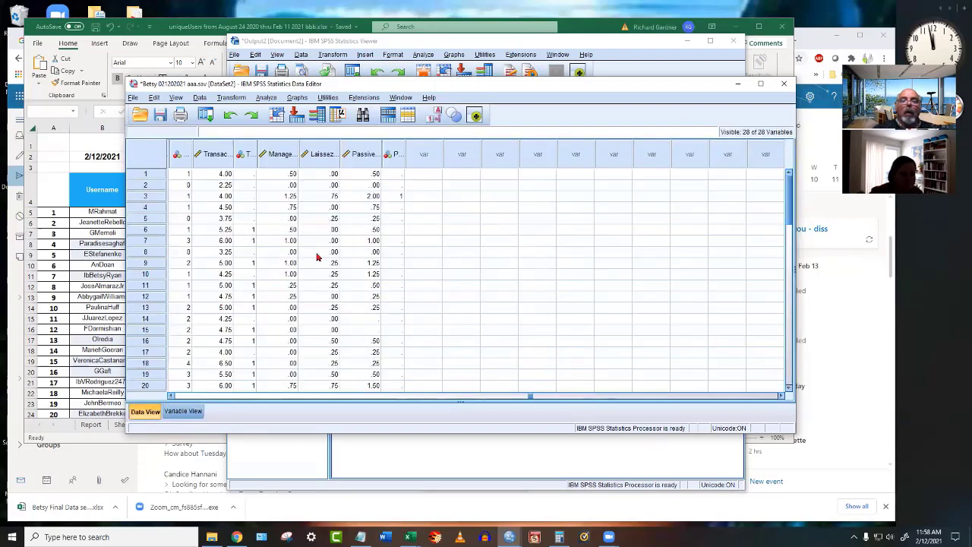
left_click(321, 156)
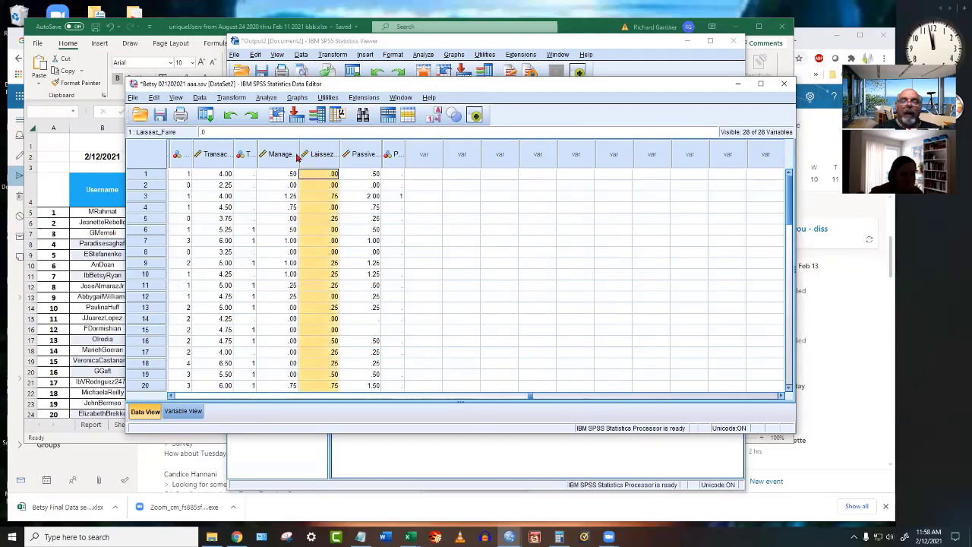
left_click(283, 156)
left_click(362, 155)
left_click(325, 157)
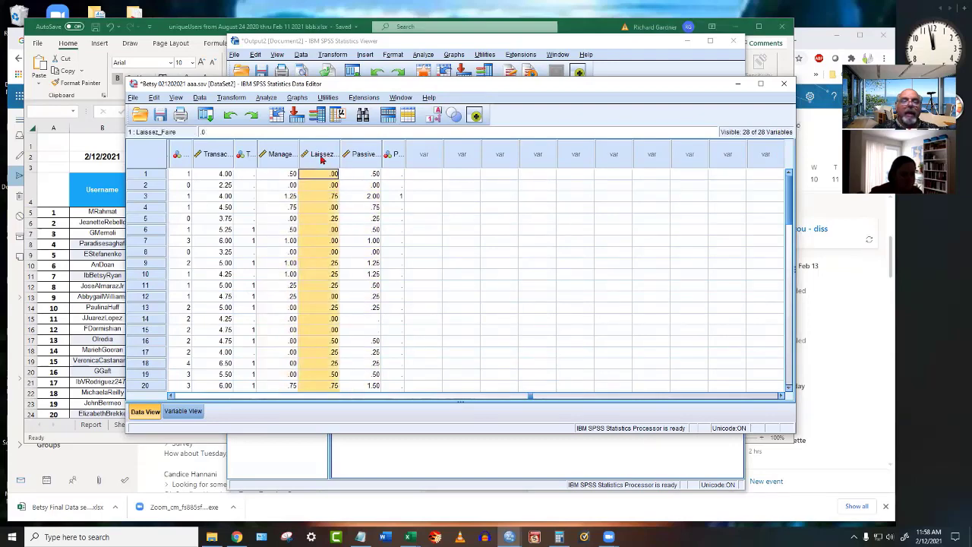
left_click(284, 154)
left_click(213, 159)
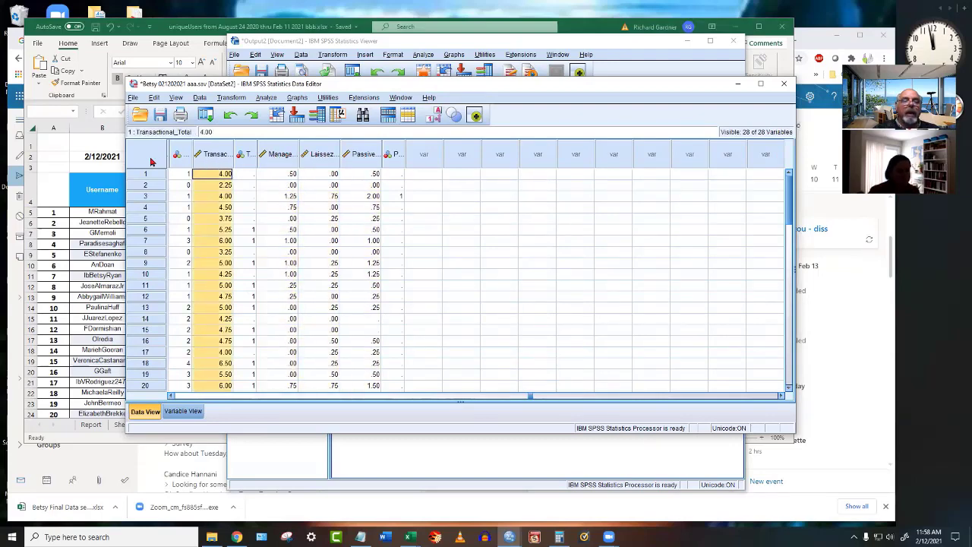
left_click_drag(192, 152, 260, 154)
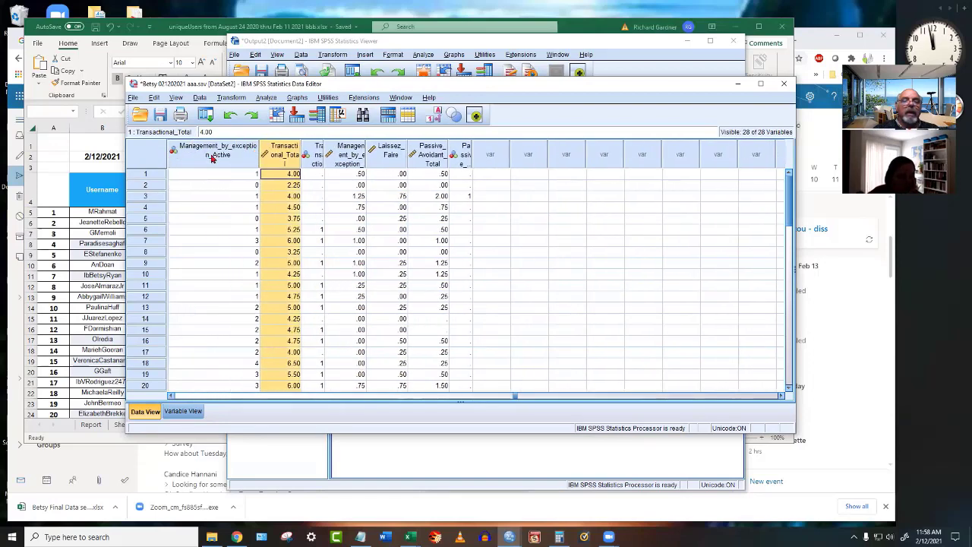
Set the measure of Management_by_exception_Active to Ordinal.
left_click(214, 157)
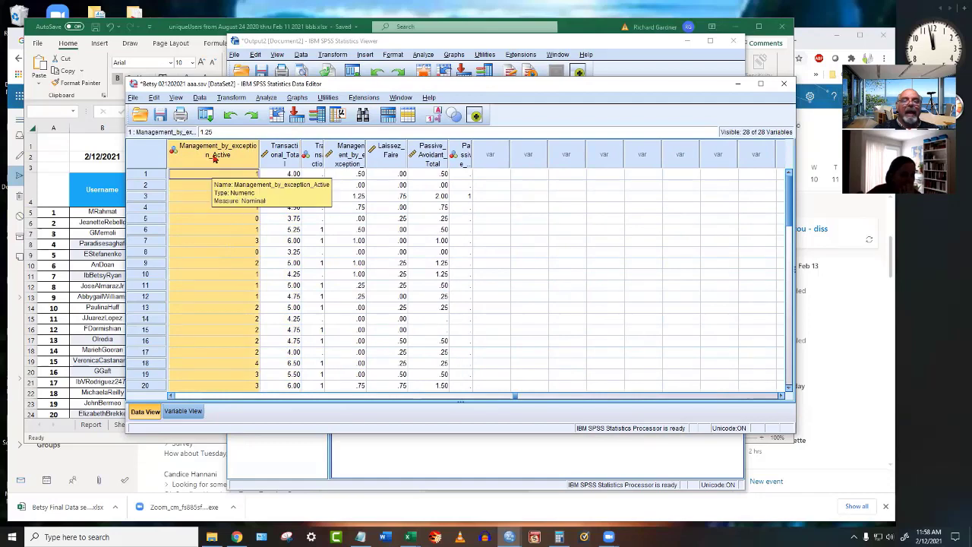
double_click(215, 157)
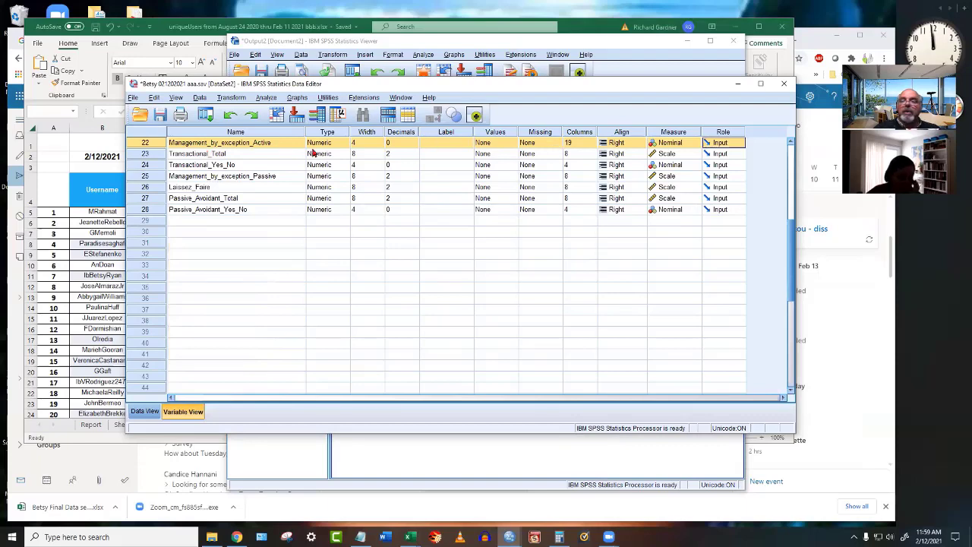
left_click(694, 143)
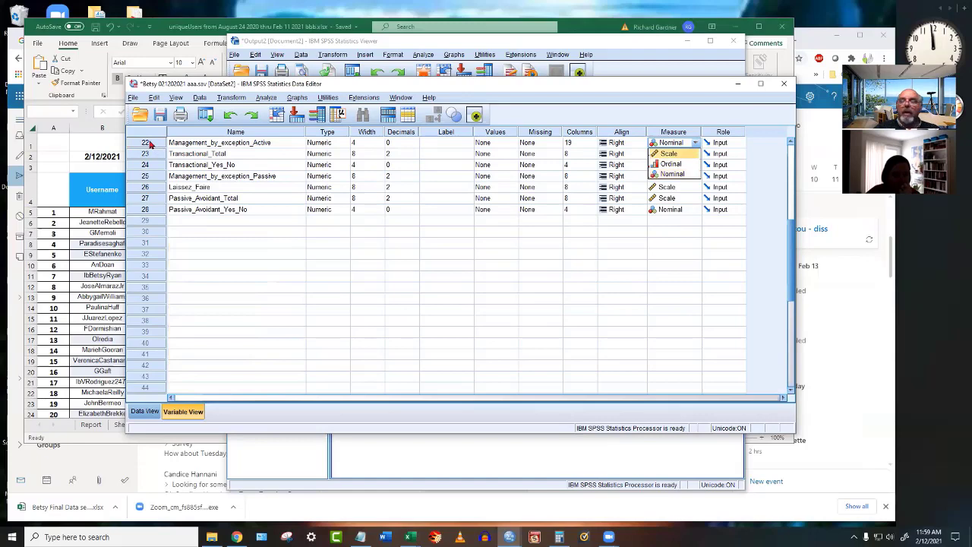
left_click(669, 164)
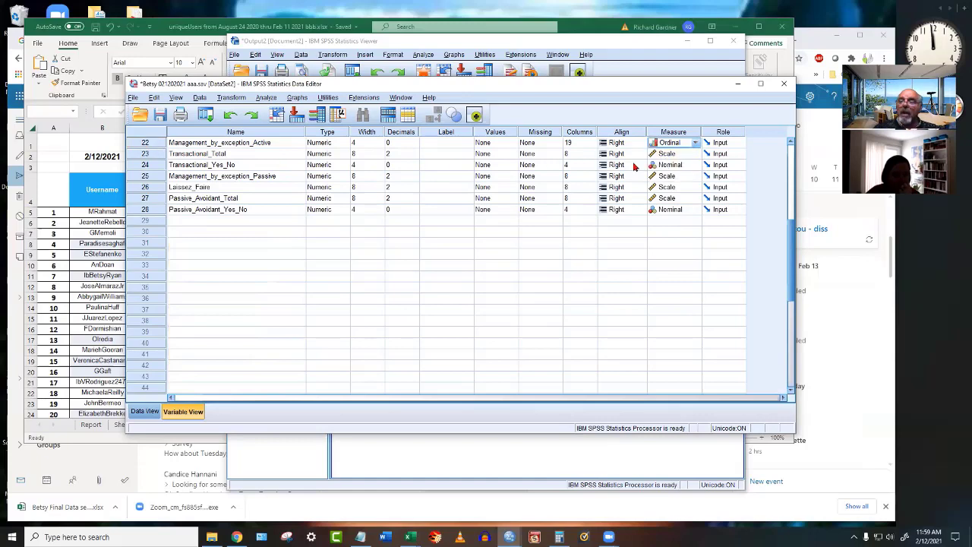
Examine the data values of Management_by_exception_Active down to the last case, along with the neighbouring leadership columns.
double_click(147, 142)
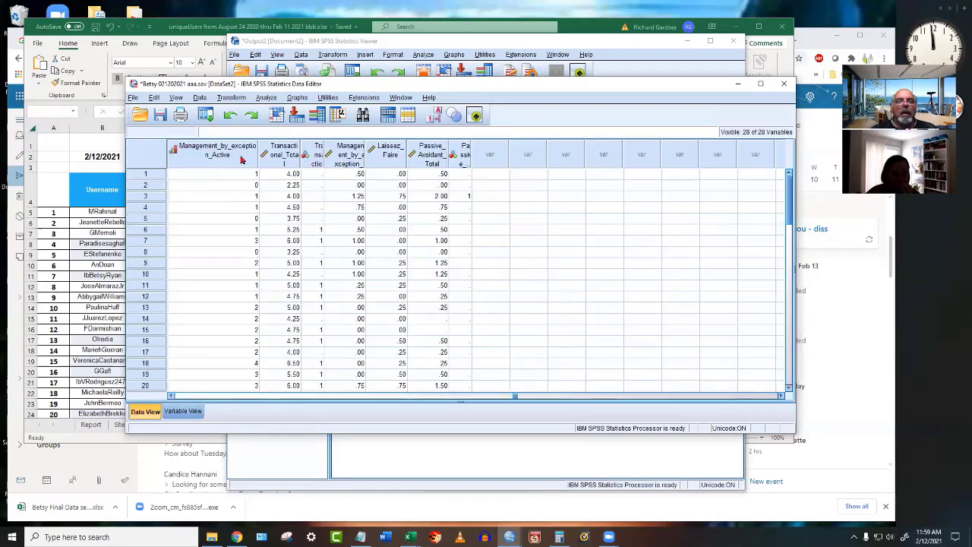
scroll(242, 161, "down", 10)
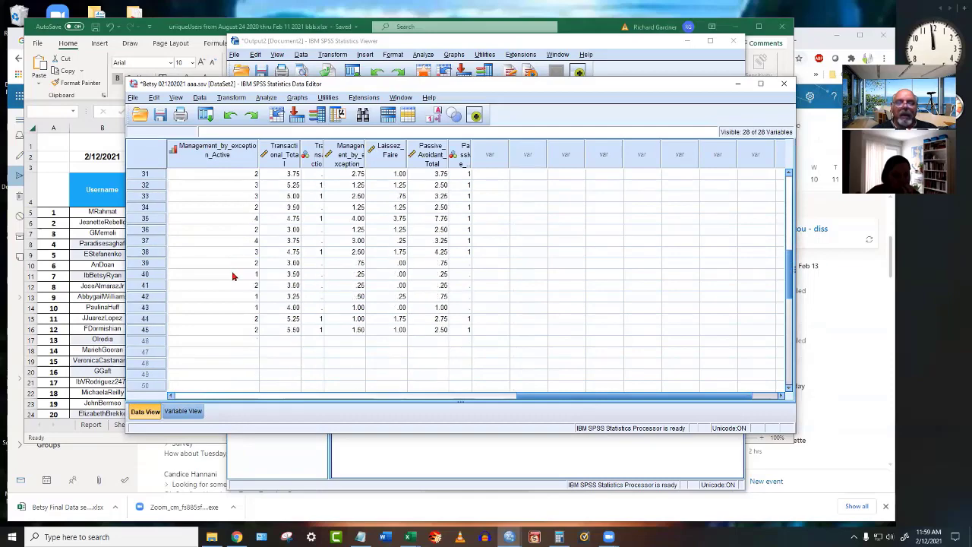
left_click_drag(566, 397, 407, 397)
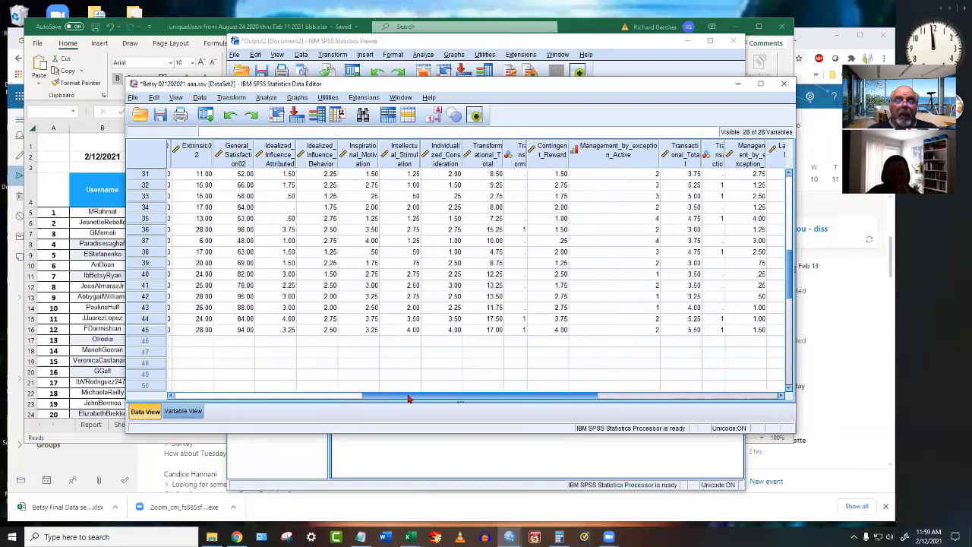
Return to the variable definitions and save the dataset under its current file name.
left_click(189, 412)
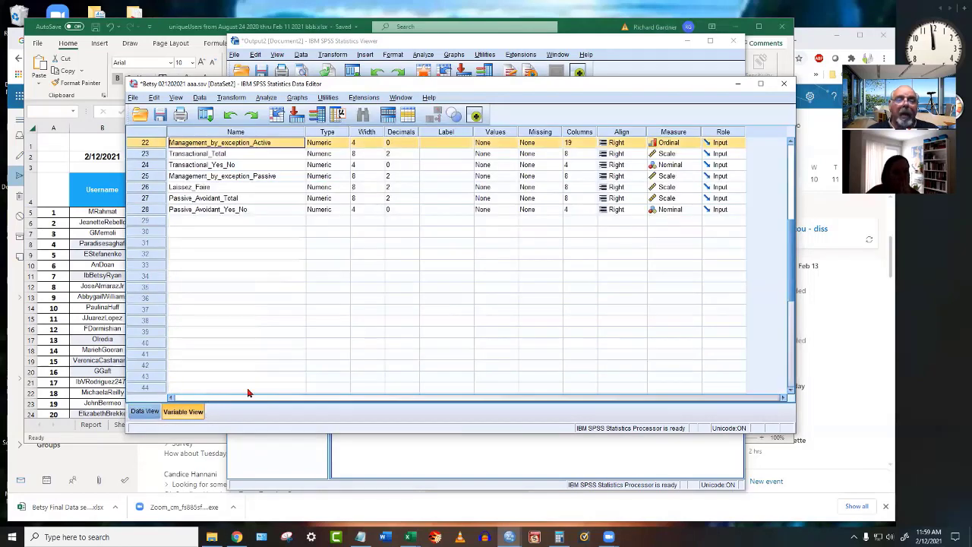
left_click(161, 116)
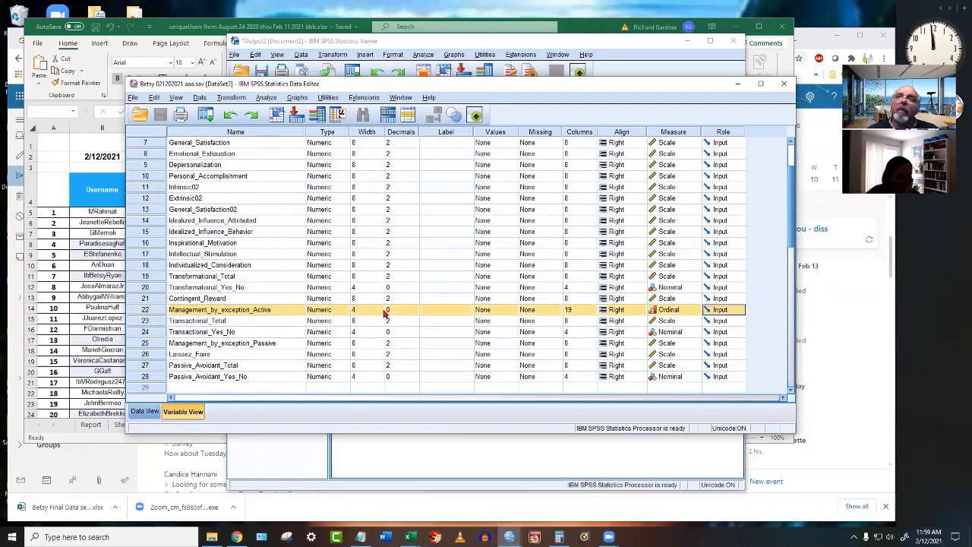
scroll(384, 312, "up", 2)
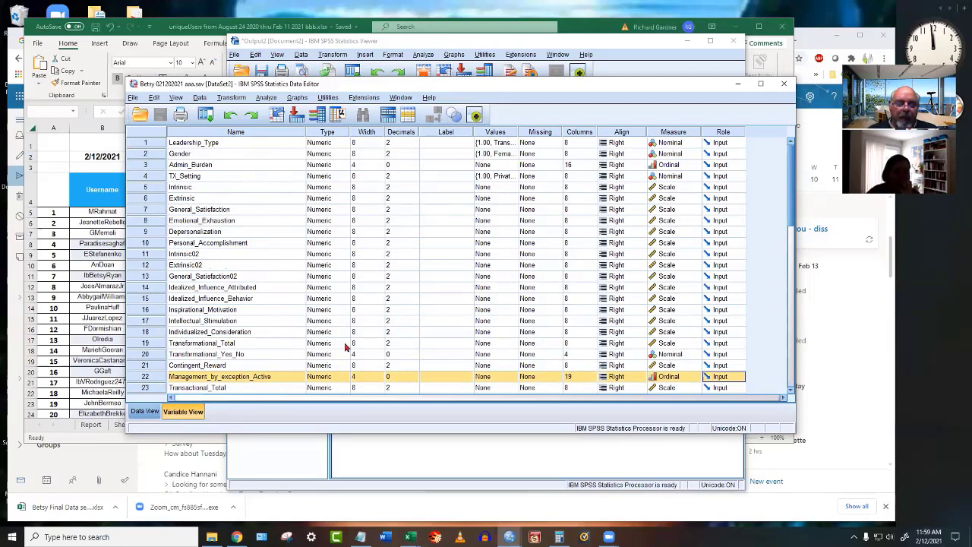
Make the Data Editor window taller and show the data values starting from the first case.
left_click(237, 537)
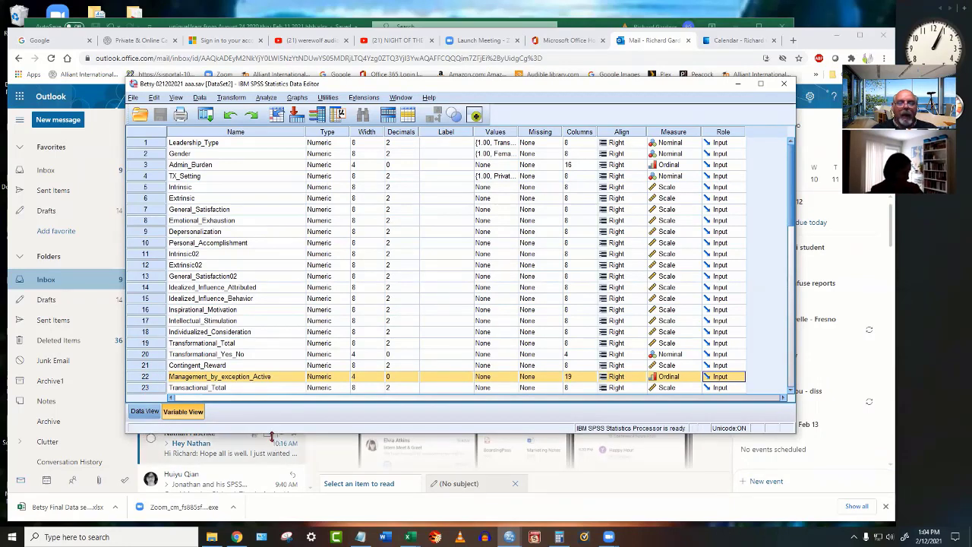
left_click_drag(272, 432, 271, 494)
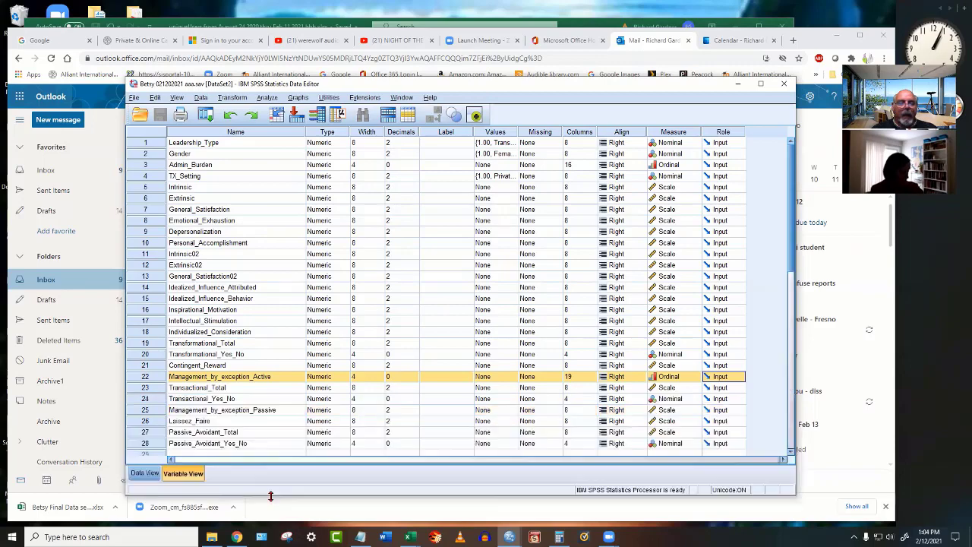
left_click(145, 472)
scroll(219, 440, "up", 4)
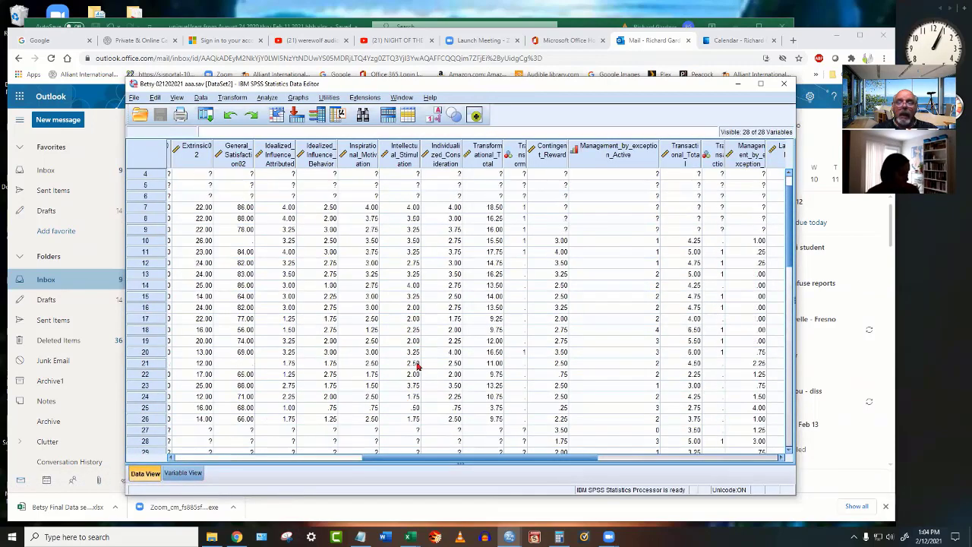
left_click_drag(444, 448, 492, 448)
left_click_drag(568, 458, 724, 450)
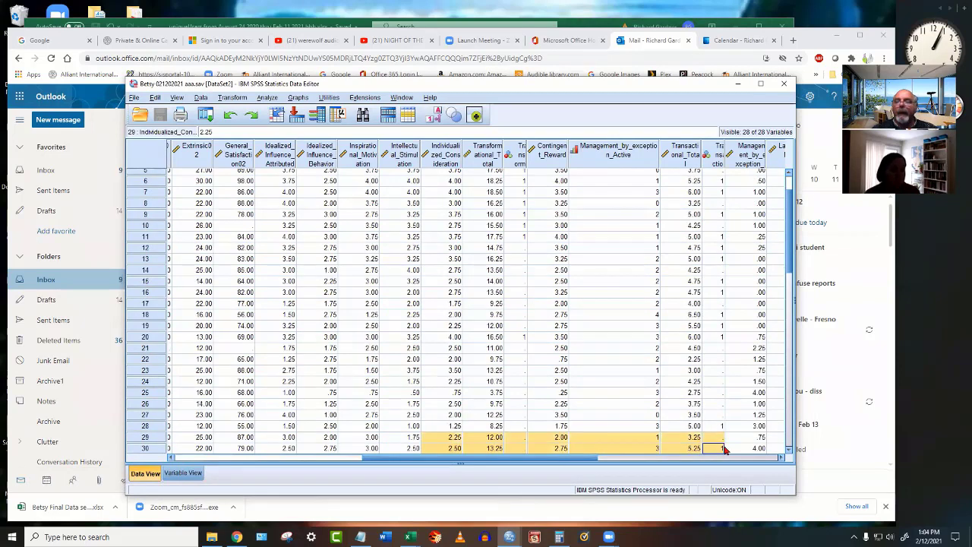
scroll(653, 433, "up", 2)
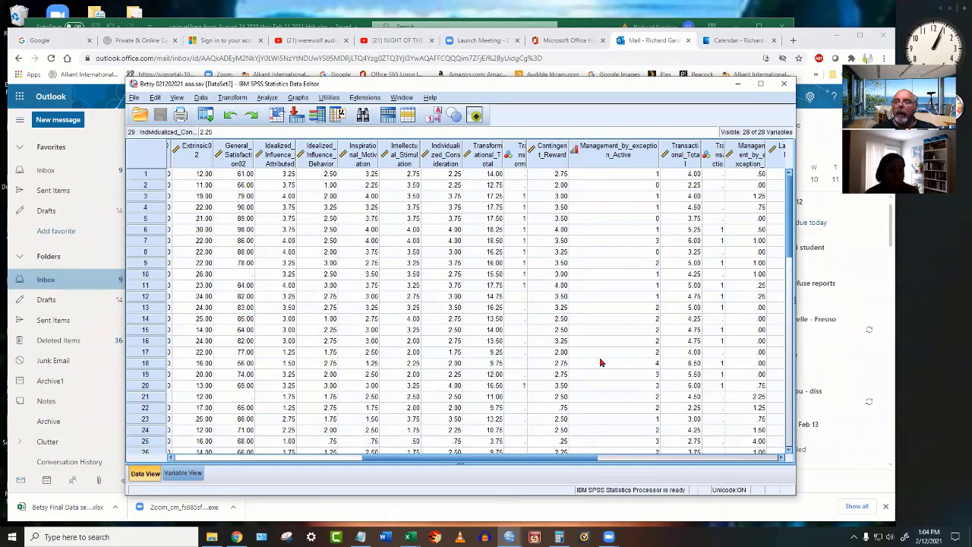
Widen the Transactional_Yes_No and Passive_Avoidant_Yes_No data columns to make their names readable.
left_click_drag(559, 453, 648, 455)
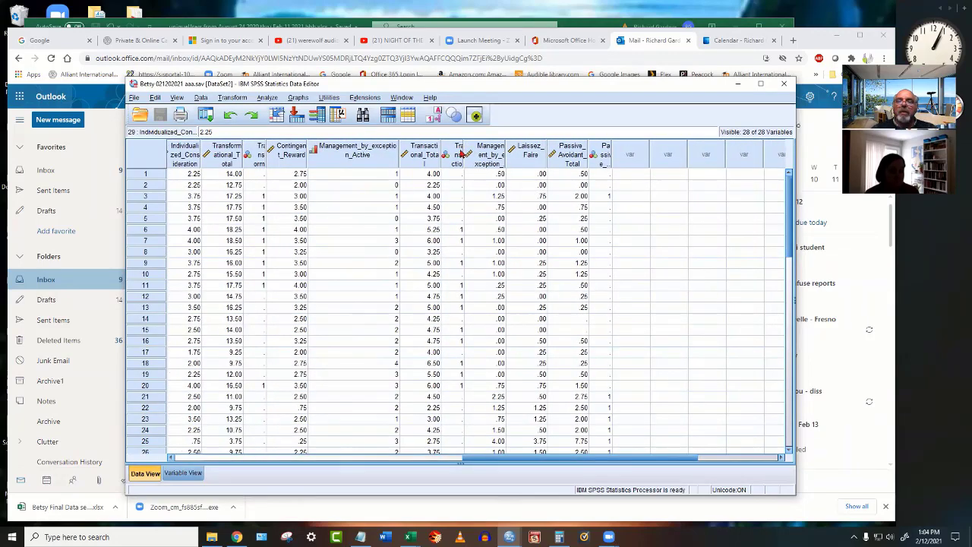
left_click_drag(464, 152, 536, 152)
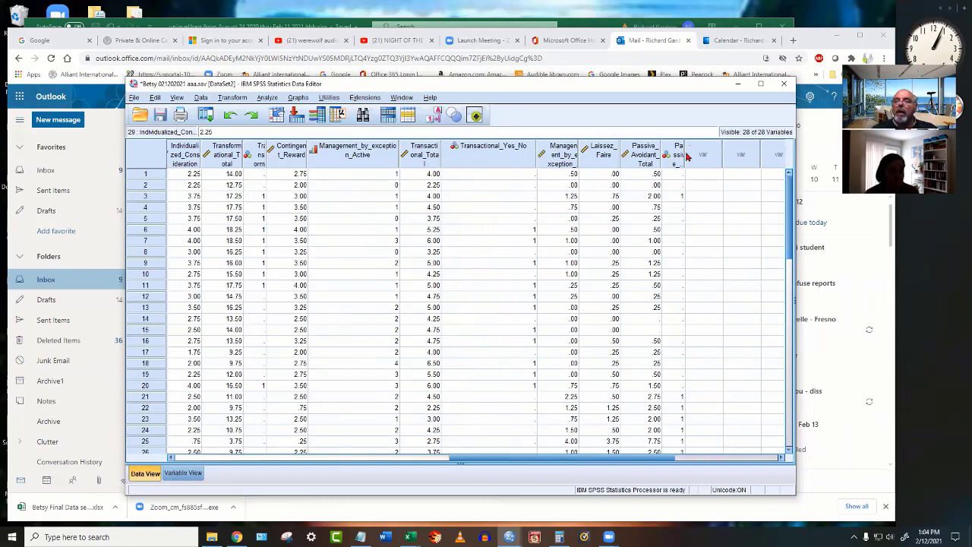
left_click_drag(685, 155, 748, 155)
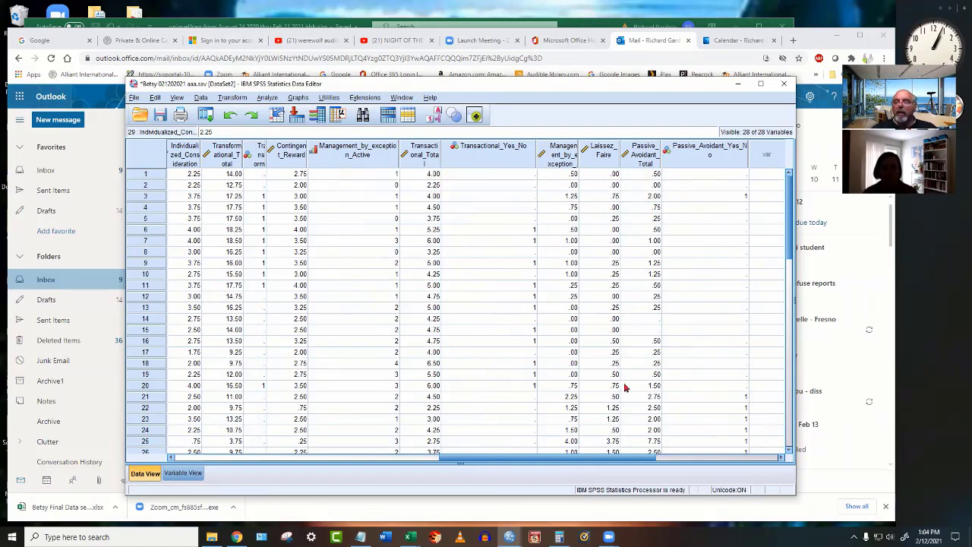
Widen the Leadership_Type and Gender data columns so each name fits on one line.
left_click_drag(601, 461, 385, 437)
left_click_drag(321, 425, 158, 372)
left_click(188, 157)
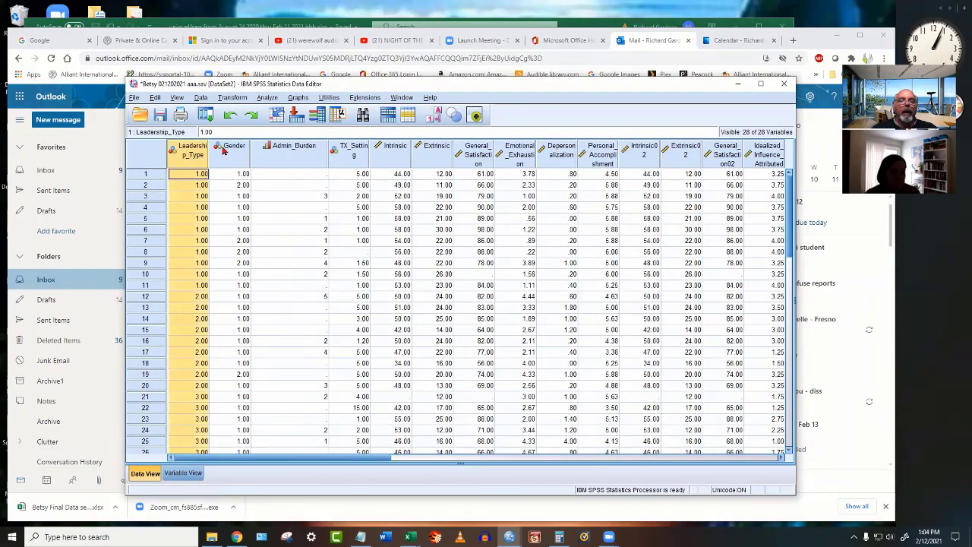
left_click_drag(215, 155, 314, 145)
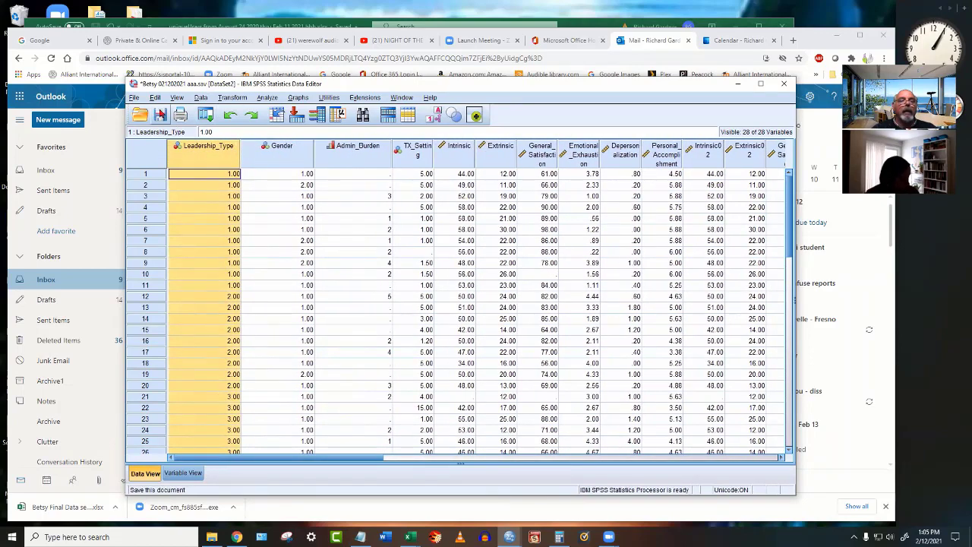
Save the dataset as a new SPSS Statistics file in the same folder, ending its name in bbb.
left_click(133, 98)
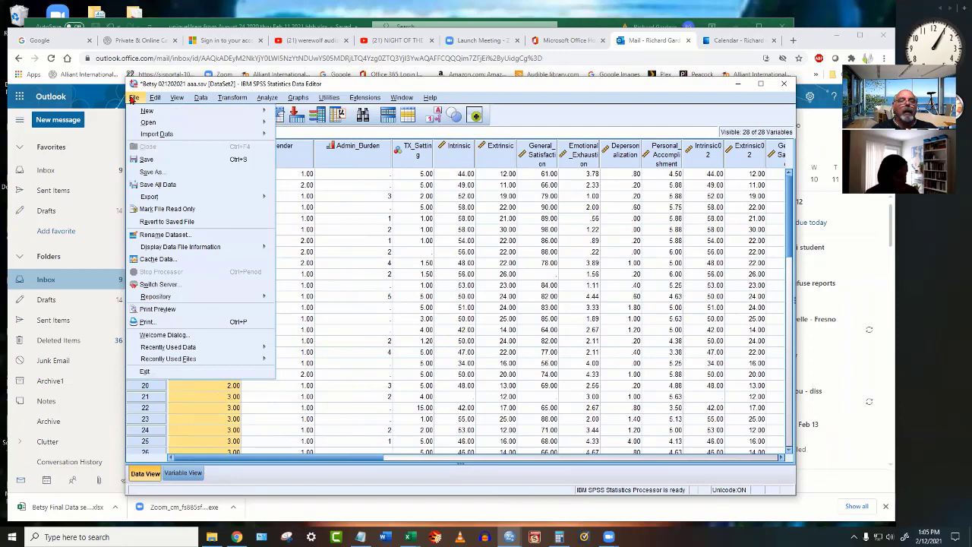
left_click(151, 173)
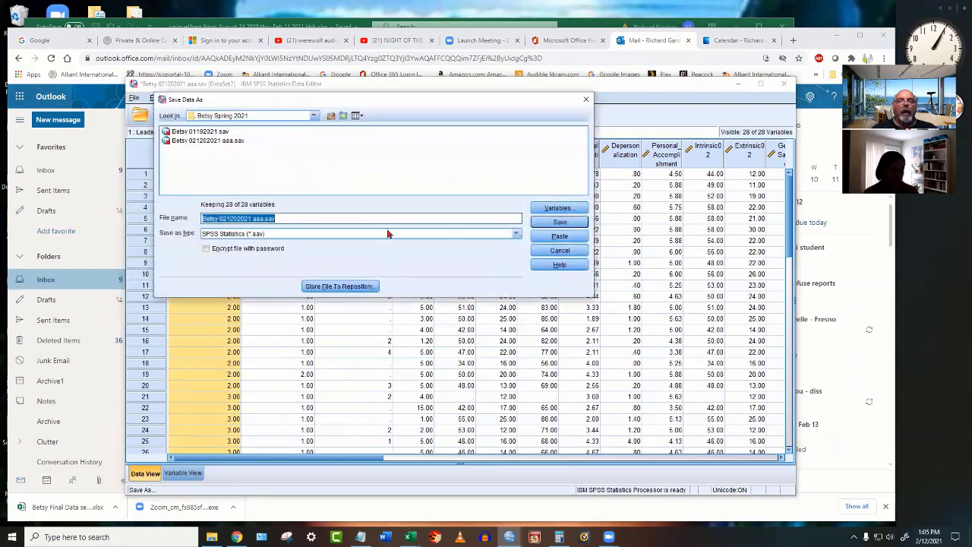
left_click(279, 216)
key("Left")
key("Left")
key("Left")
key("Left")
key("Left")
key("Left")
key("Left")
key("shift+End")
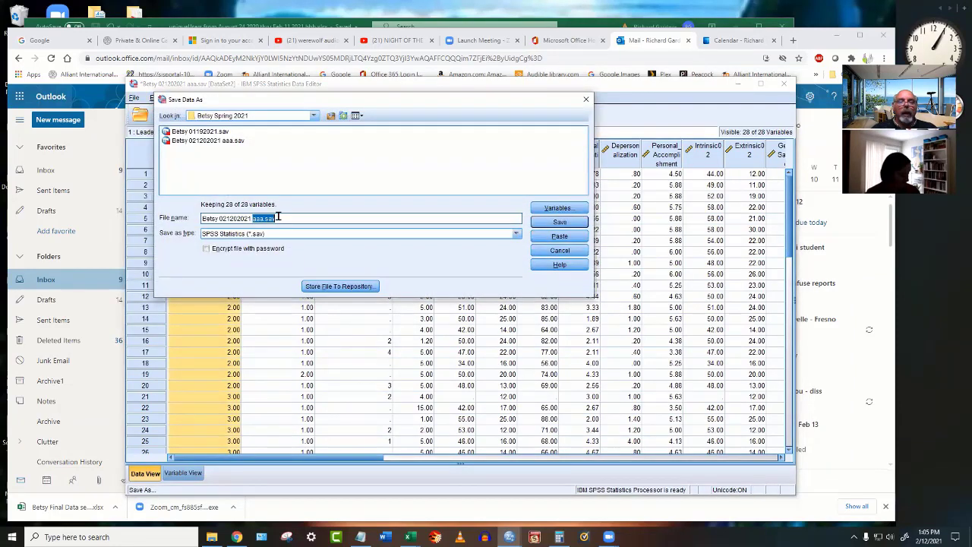
type("bbb")
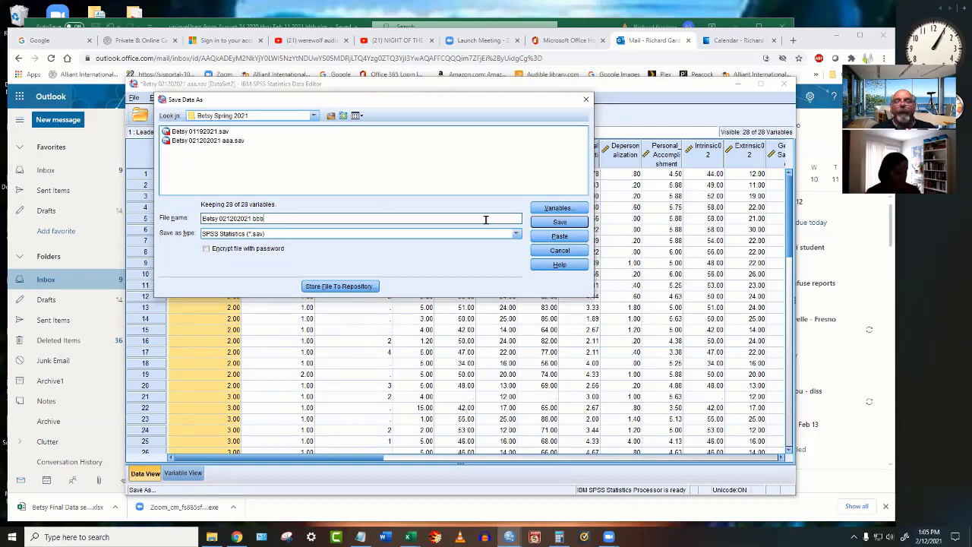
left_click(559, 222)
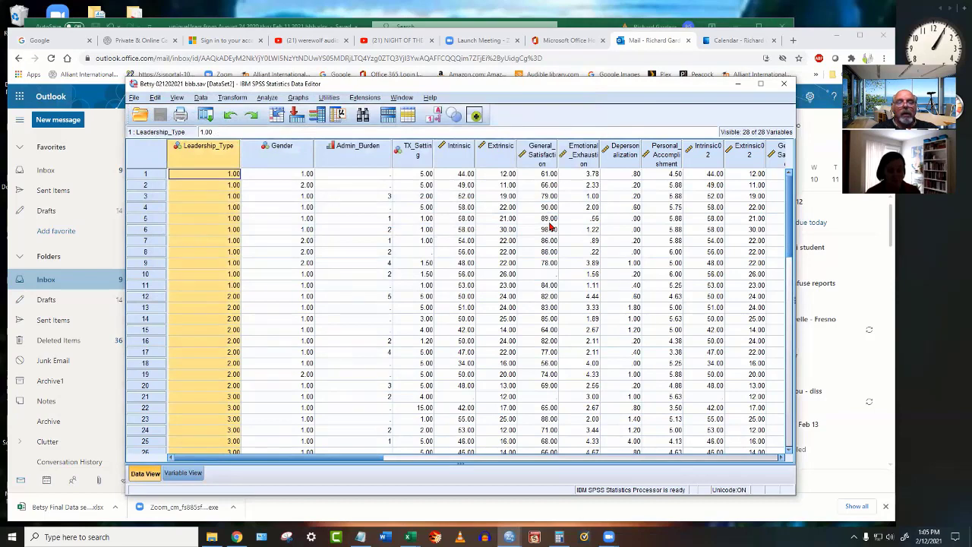
scroll(613, 343, "down", 9)
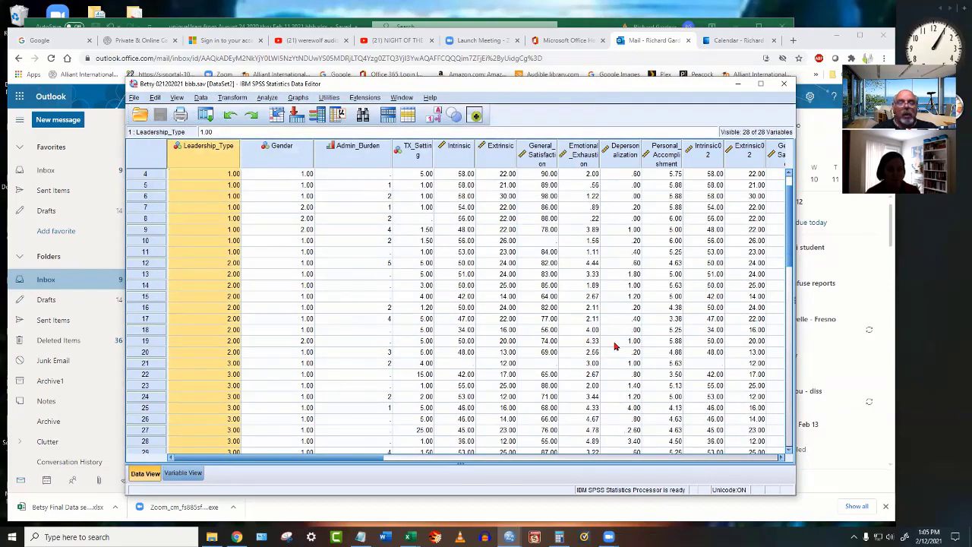
scroll(340, 275, "up", 9)
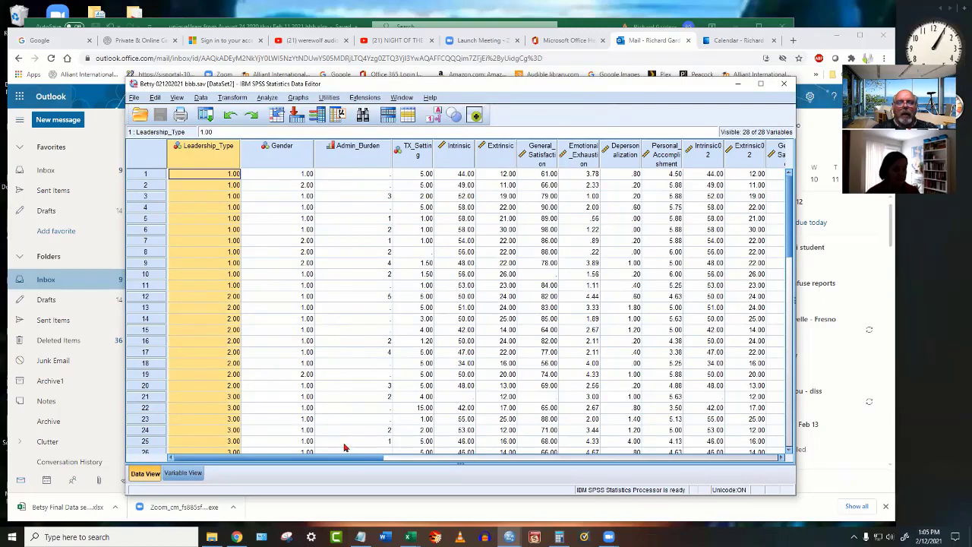
mouse_move(339, 462)
left_mouse_down()
mouse_move(432, 462)
mouse_move(330, 462)
left_mouse_up()
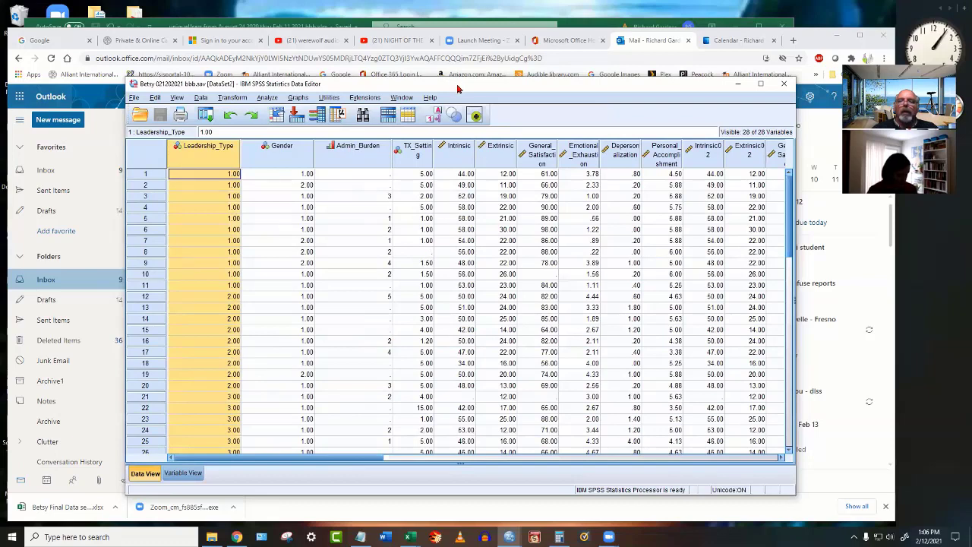
left_click_drag(459, 89, 443, 84)
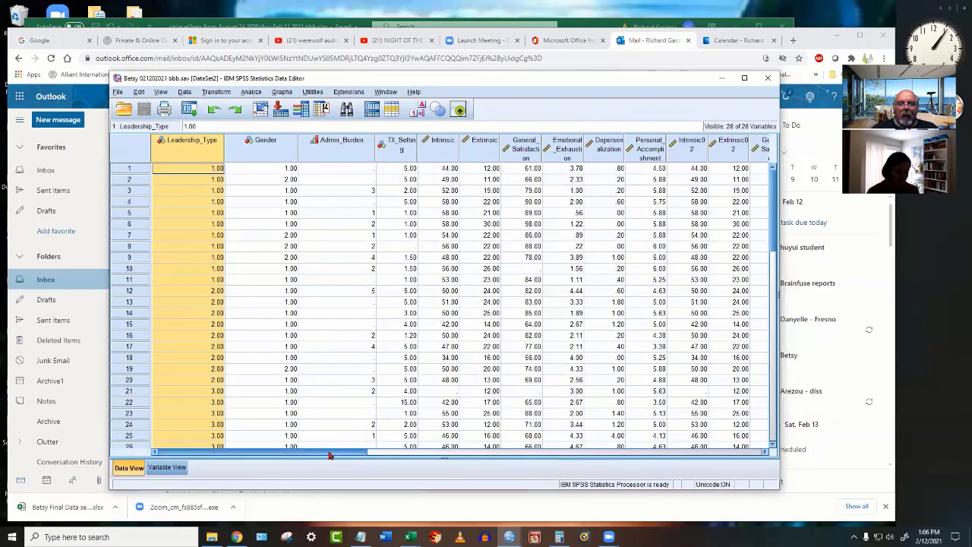
mouse_move(329, 454)
left_mouse_down()
mouse_move(462, 454)
mouse_move(311, 453)
left_mouse_up()
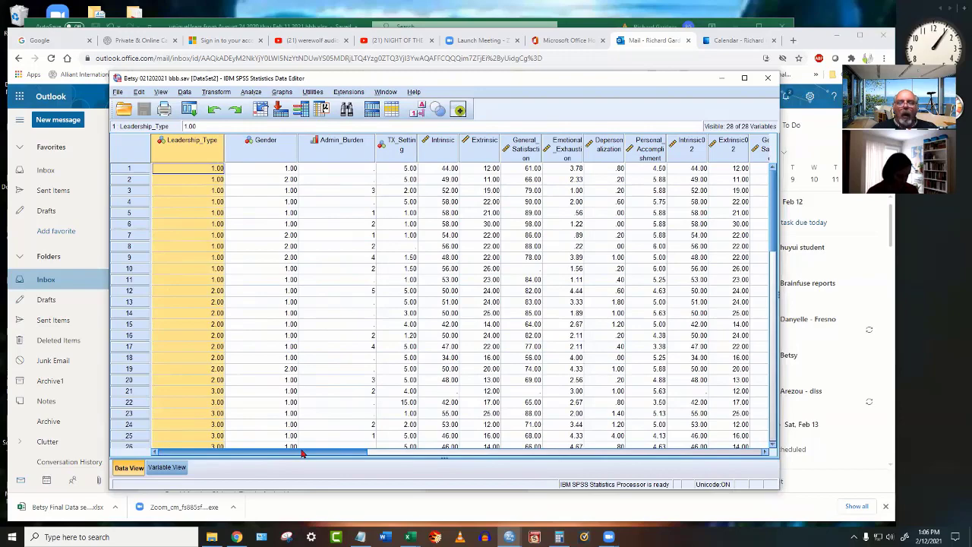
Widen the Transformational_Total data column to show its full name, and select the column.
left_click_drag(301, 453, 487, 452)
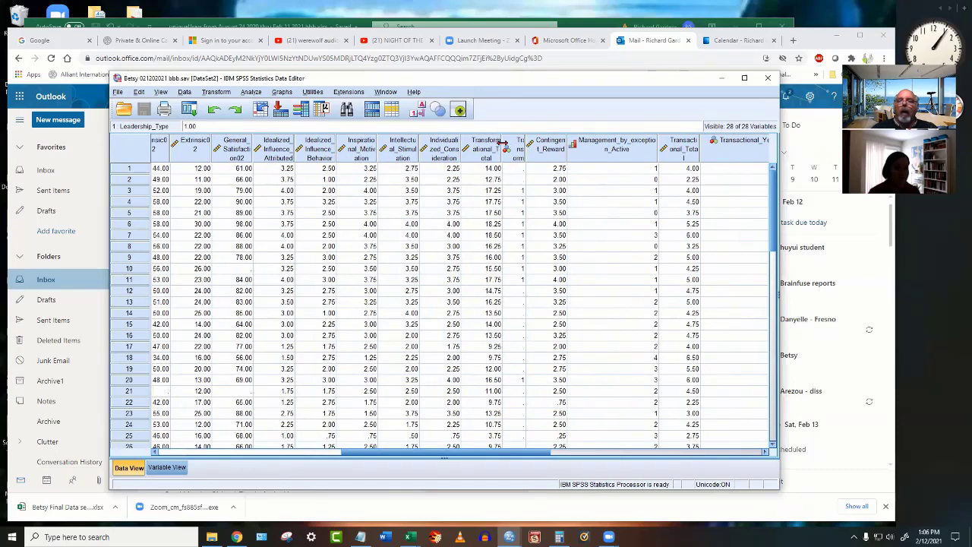
left_click_drag(502, 144, 601, 149)
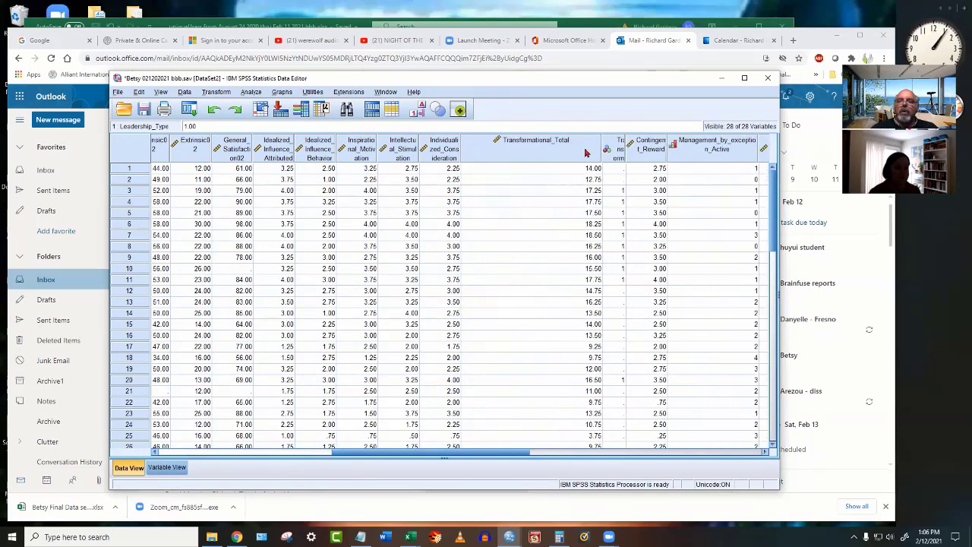
left_click(536, 145)
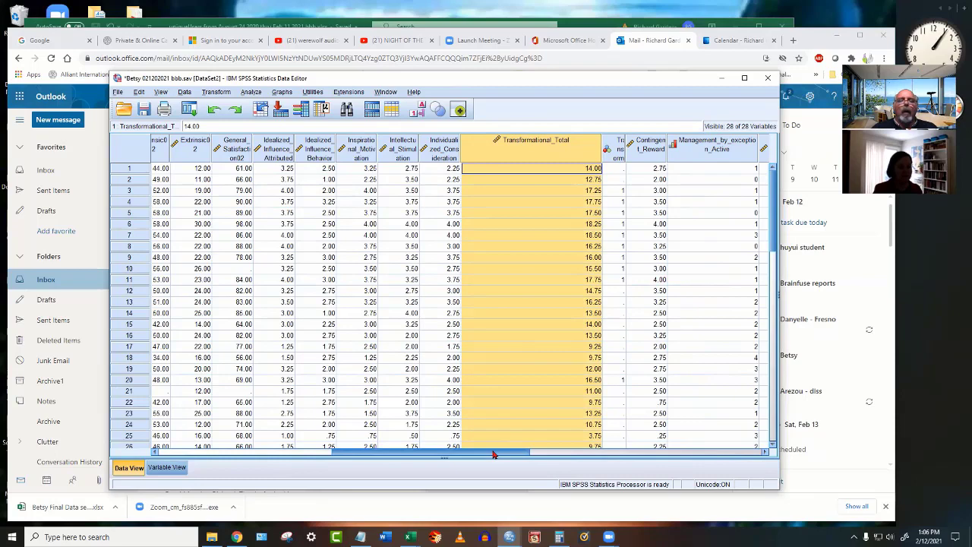
Go through the five transformational subscale columns one by one, from Idealized_Influence_Attributed to Individualized_Consideration.
left_click(281, 157)
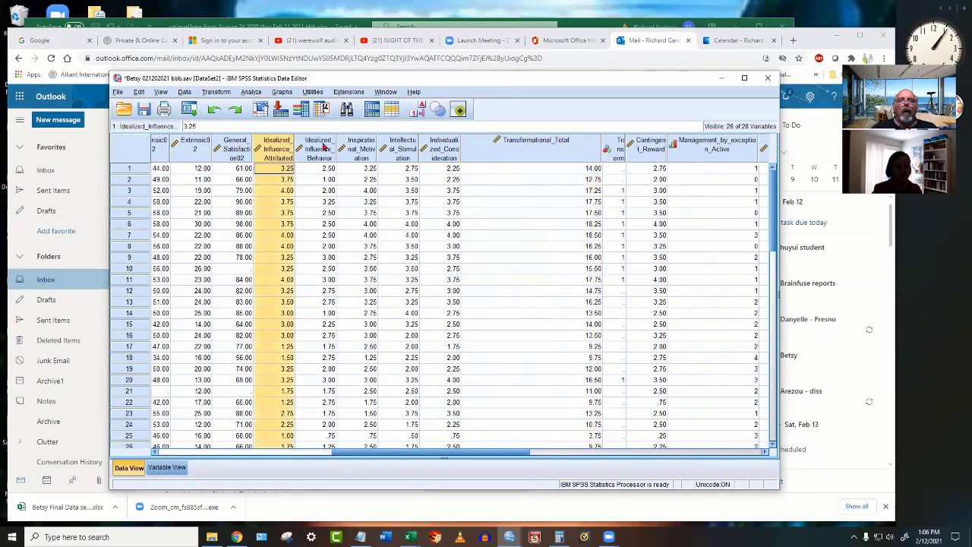
left_click(324, 149)
left_click(371, 150)
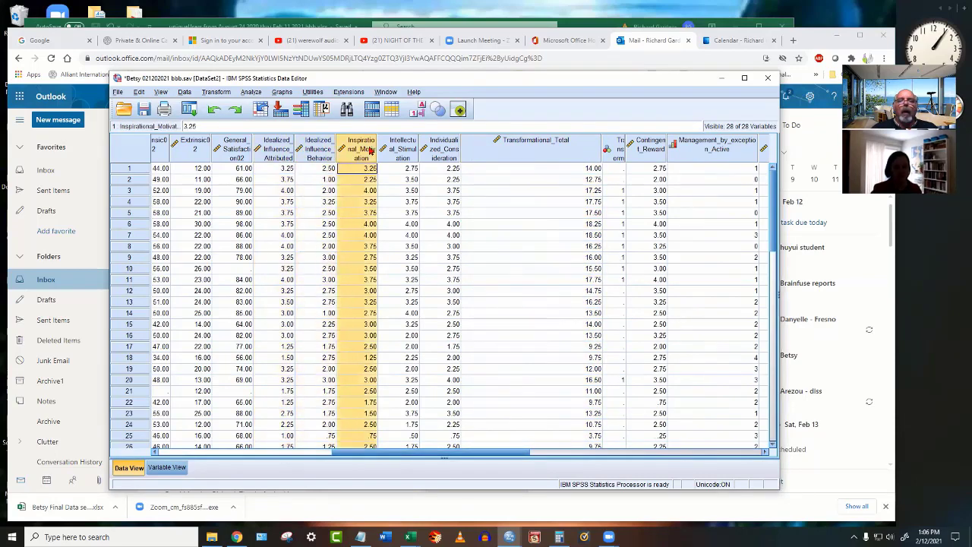
left_click(407, 149)
left_click(438, 148)
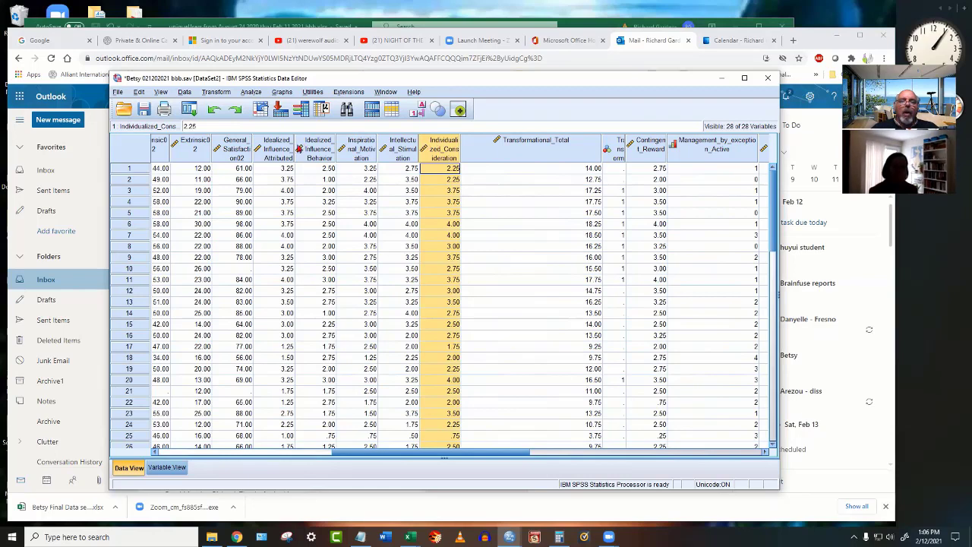
Widen the five subscale columns from Idealized_Influence_Attributed to Individualized_Consideration so each full name fits on one line.
left_click_drag(293, 140, 345, 141)
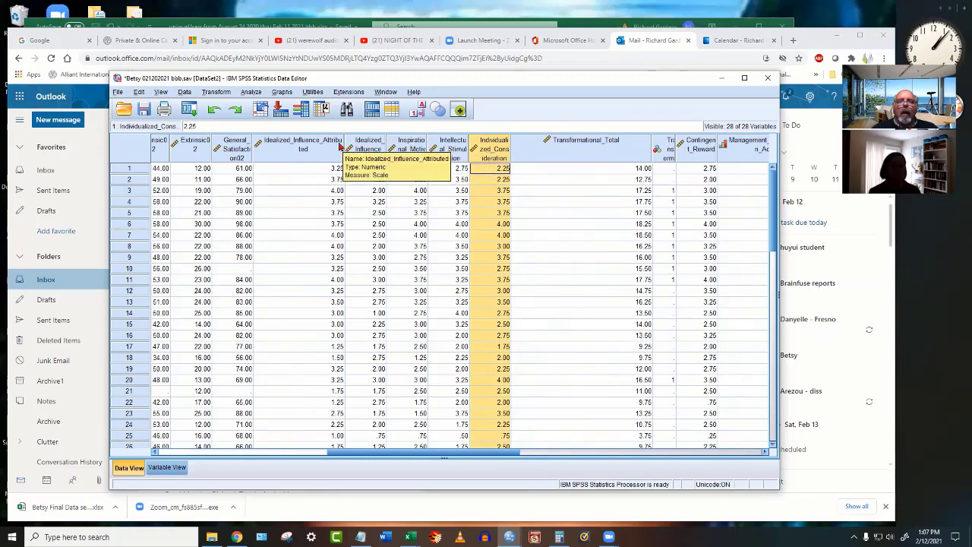
left_click_drag(344, 140, 553, 145)
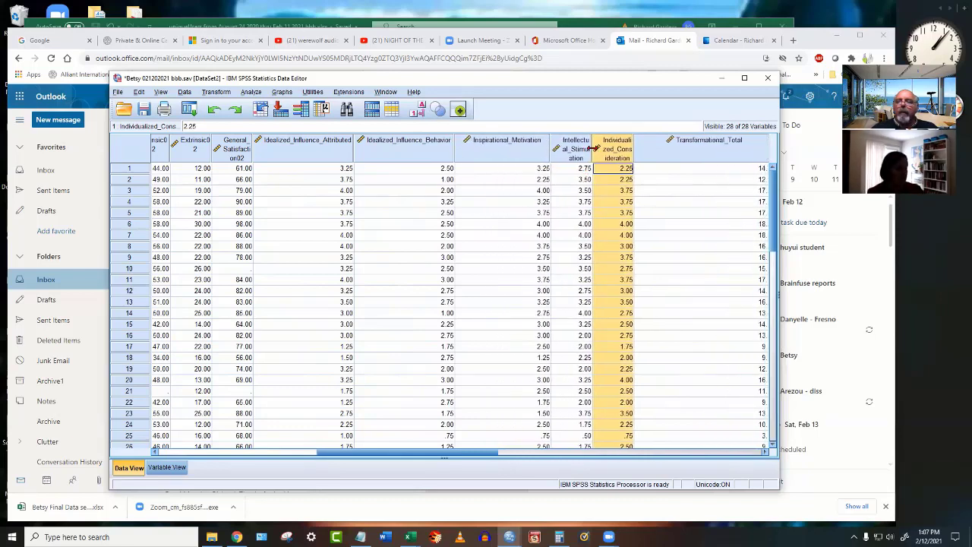
left_click_drag(592, 149, 757, 158)
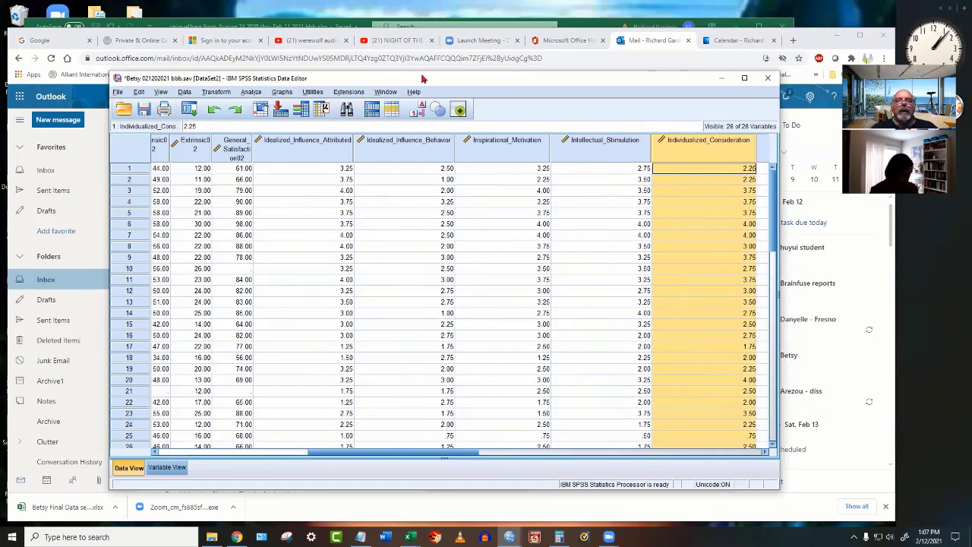
Switch to the Outlook inbox, open the message titled Question, and minimize the browser.
left_click(634, 42)
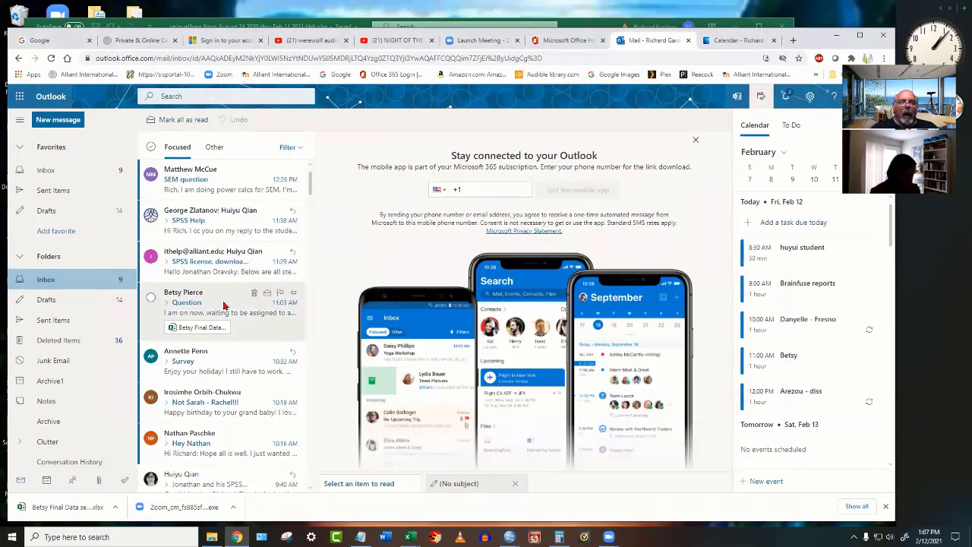
left_click(263, 328)
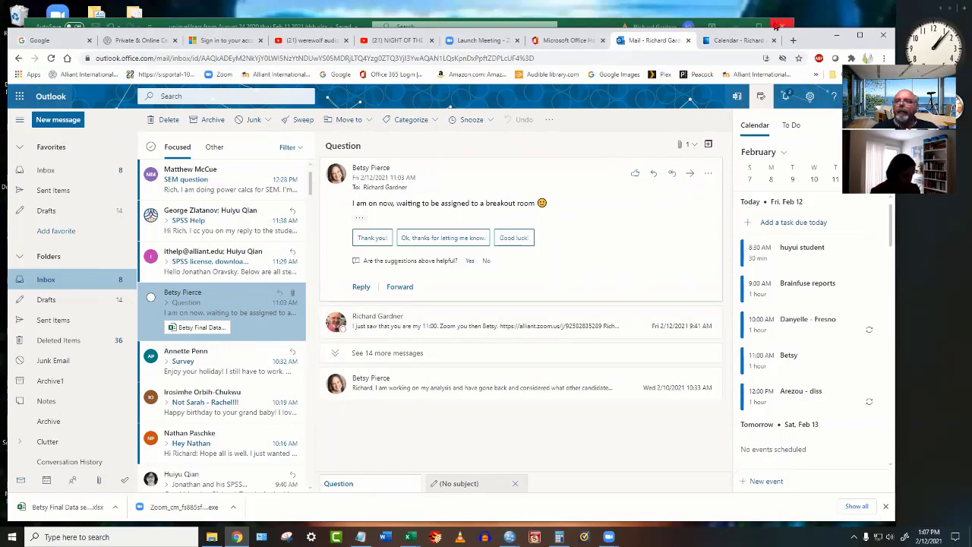
left_click(837, 39)
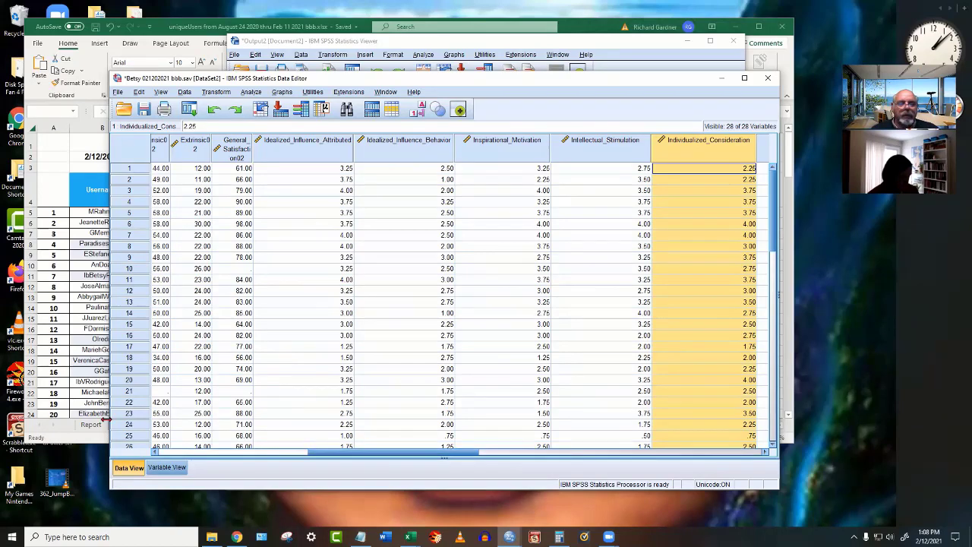
In SPSS, set up a reliability analysis with the five transformational subscales, Idealized_Influence_Attributed through Individualized_Consideration, as items.
left_click_drag(107, 418, 51, 418)
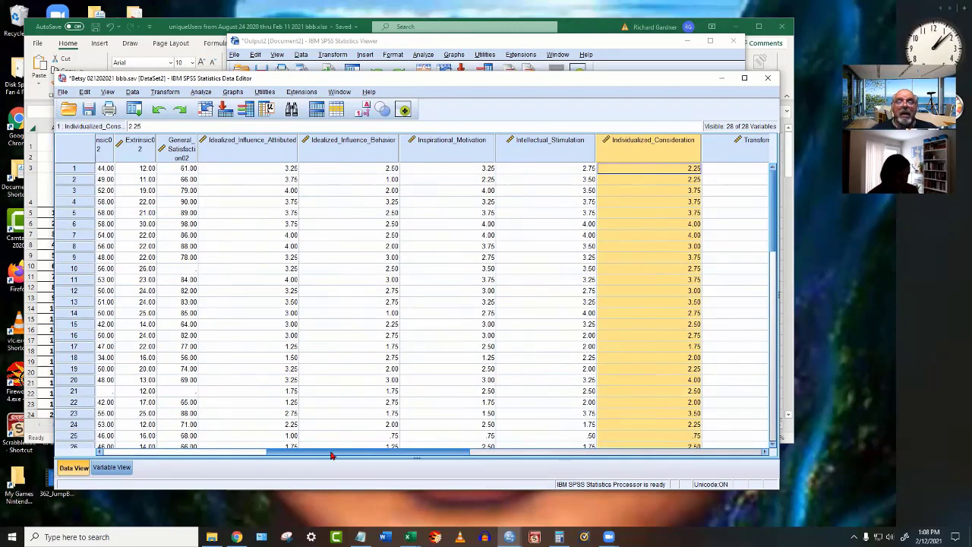
left_click_drag(331, 454, 354, 453)
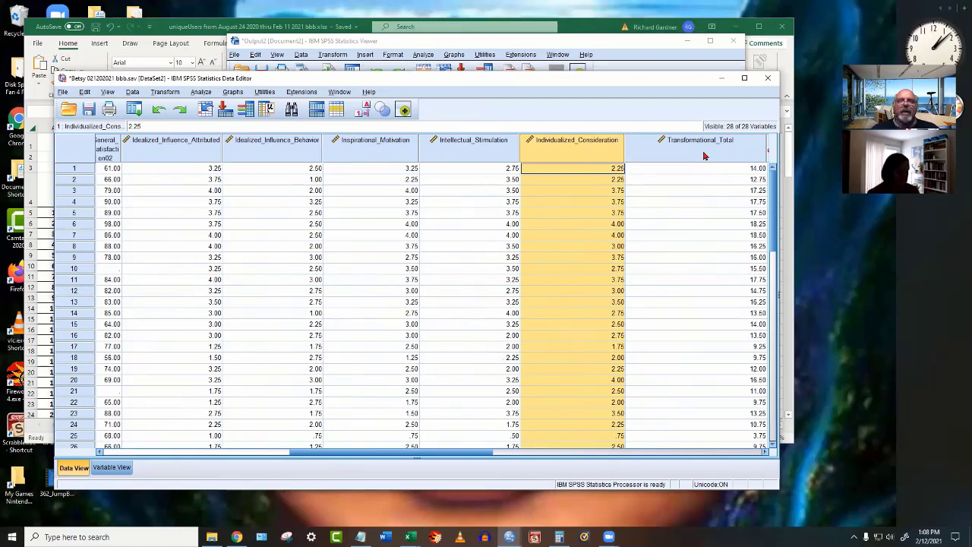
left_click(199, 92)
mouse_move(210, 270)
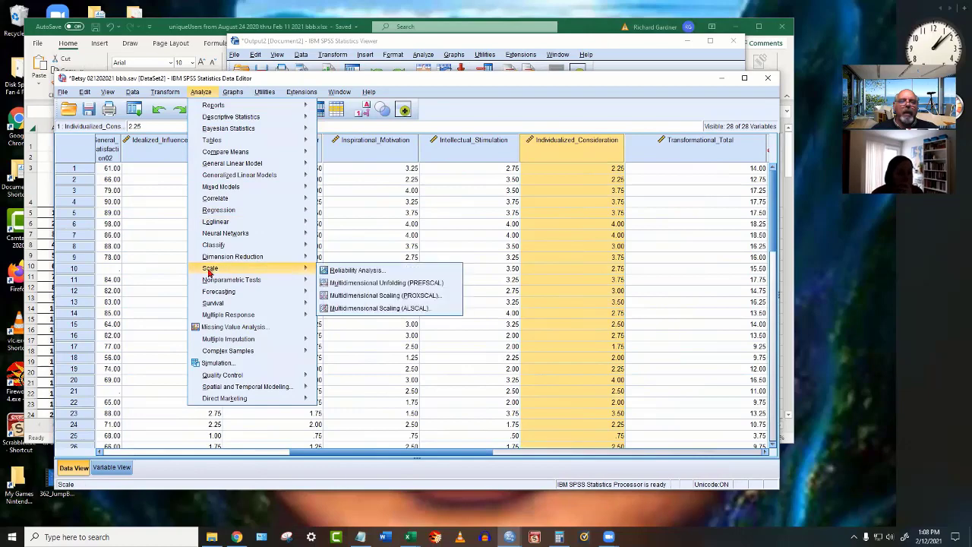
left_click(326, 270)
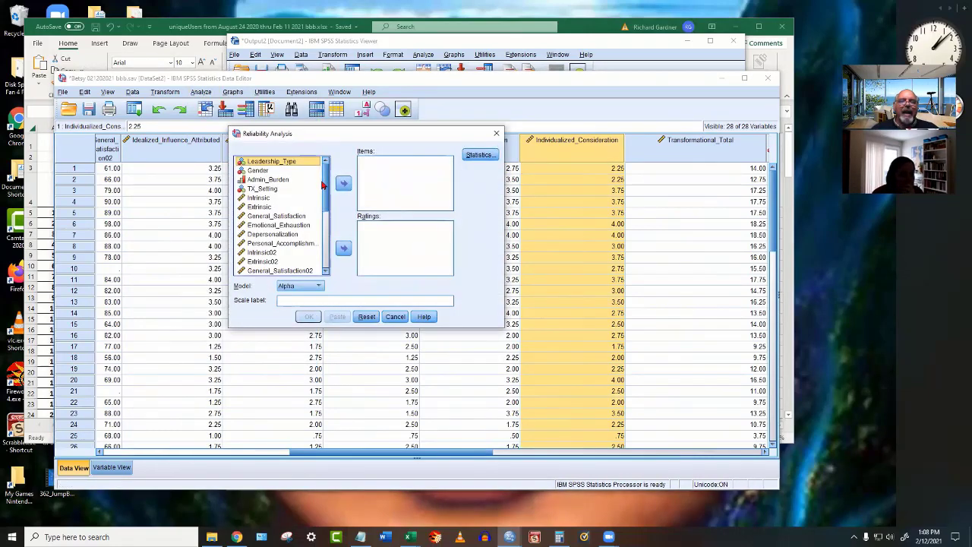
scroll(319, 186, "down", 6)
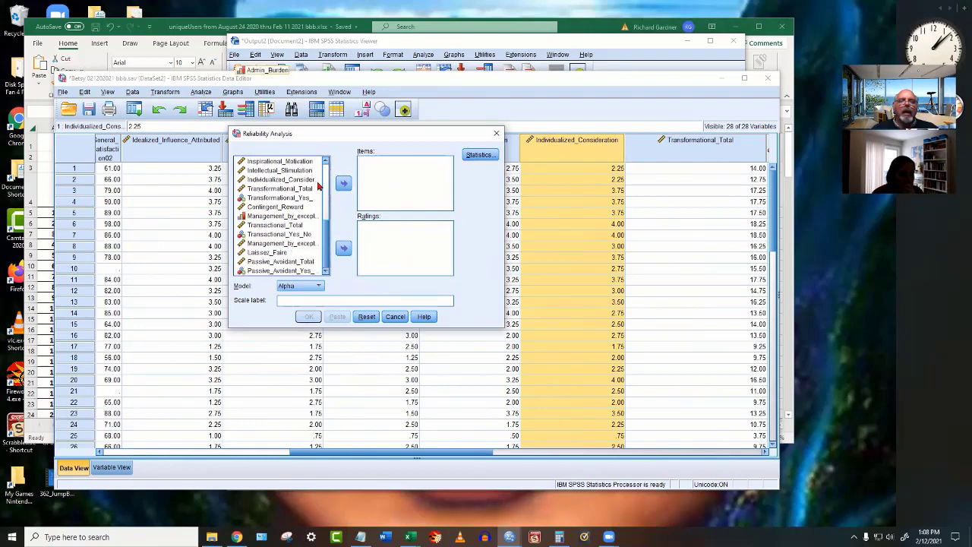
scroll(319, 185, "up", 3)
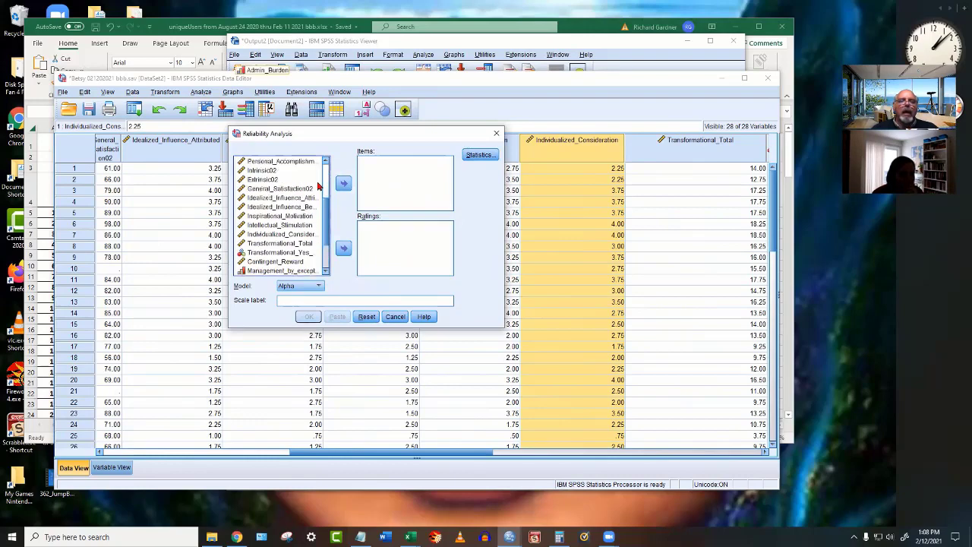
left_click(281, 198)
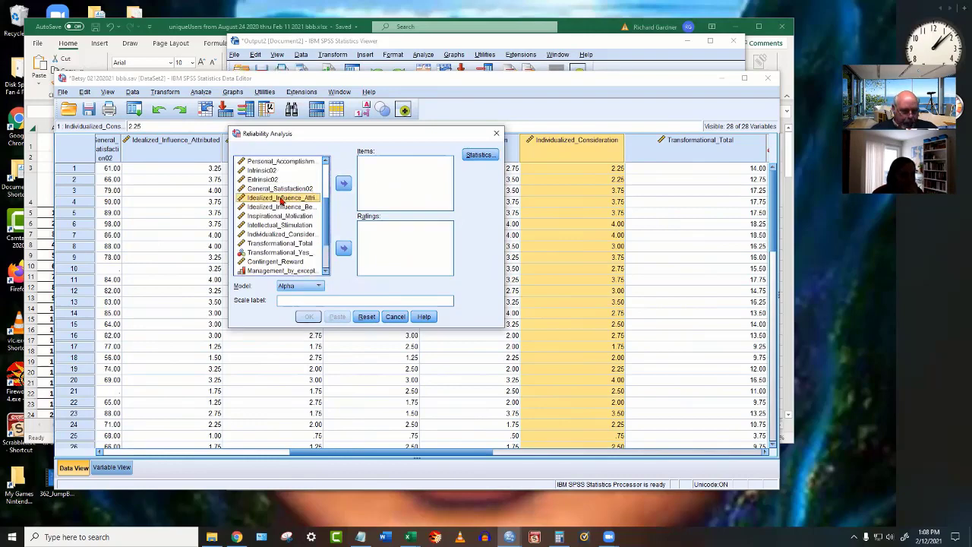
left_click(260, 236, "shift")
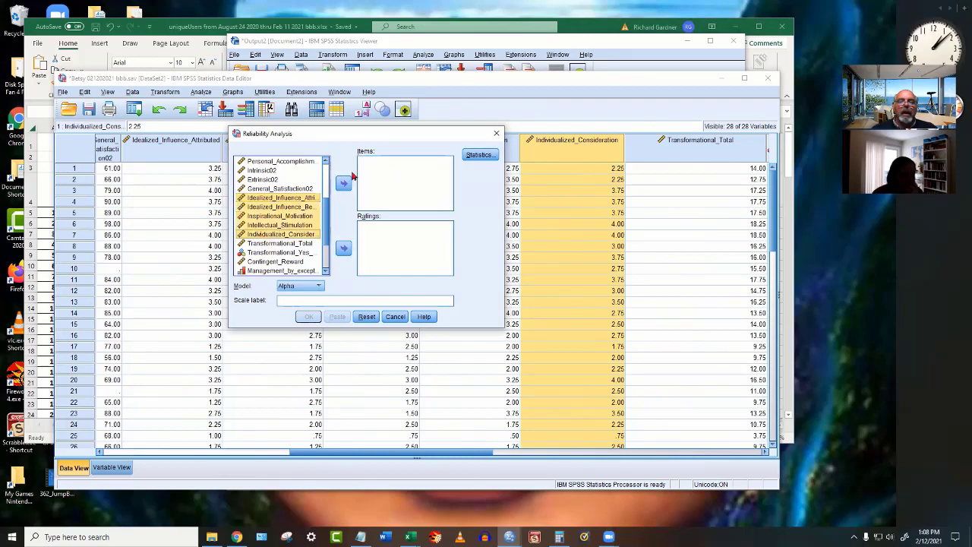
left_click(343, 184)
Request descriptives for item, scale and scale if item deleted, and run the reliability analysis.
left_click(479, 155)
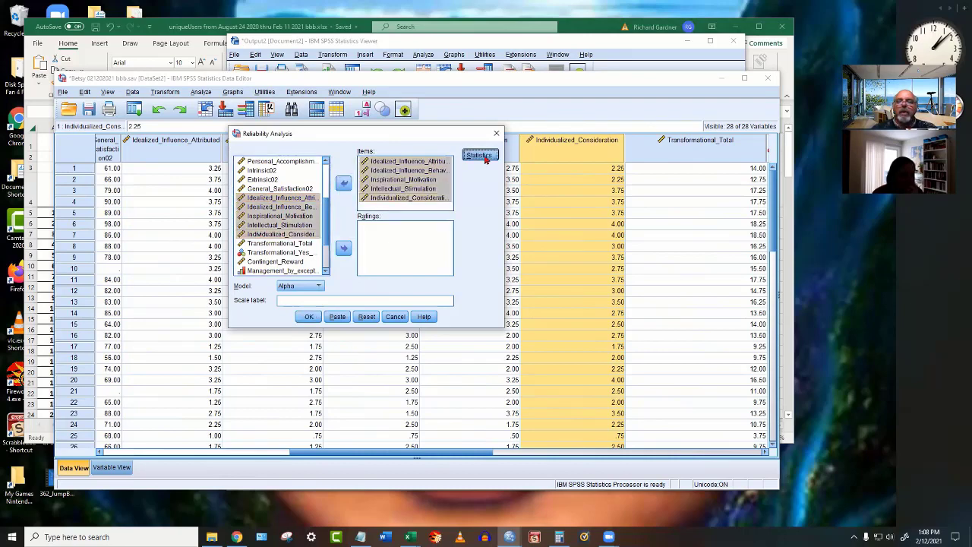
left_click(247, 76)
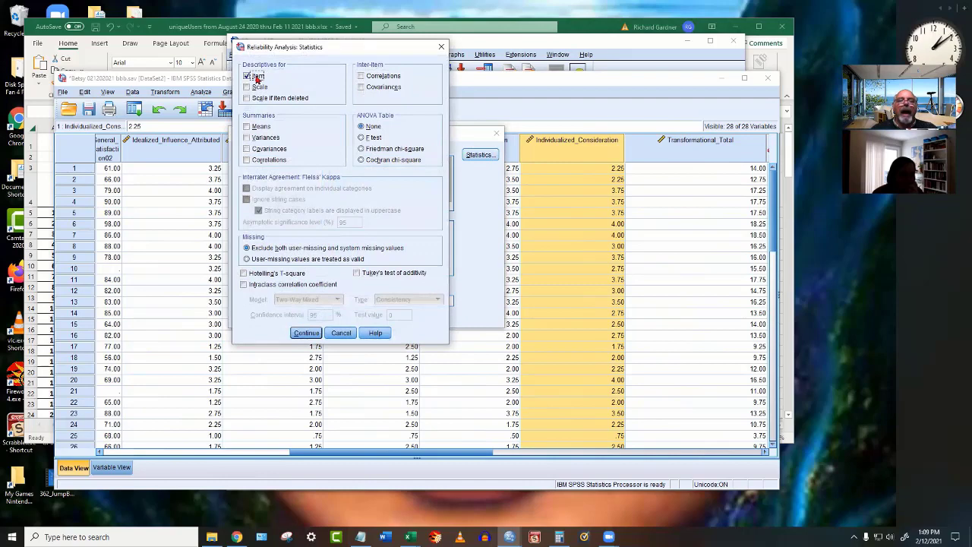
left_click(248, 87)
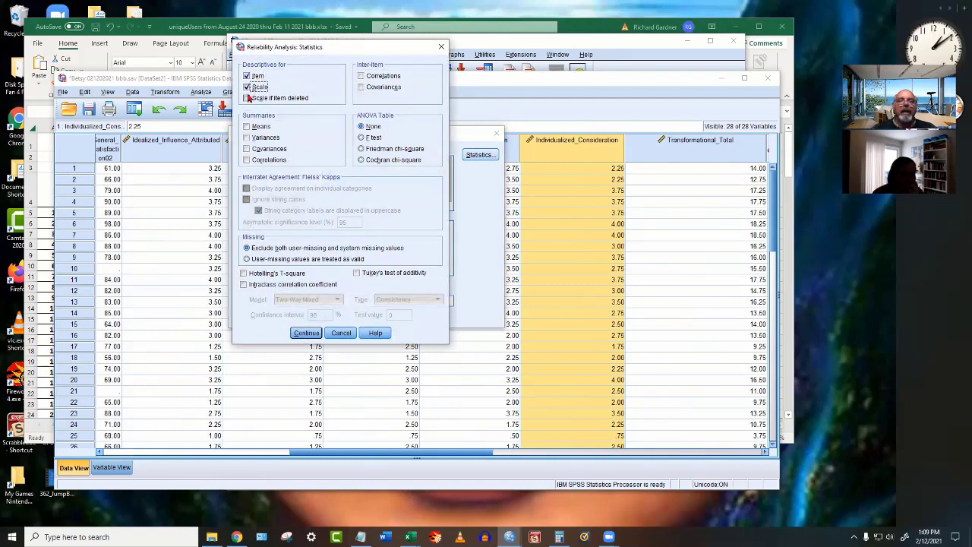
left_click(247, 98)
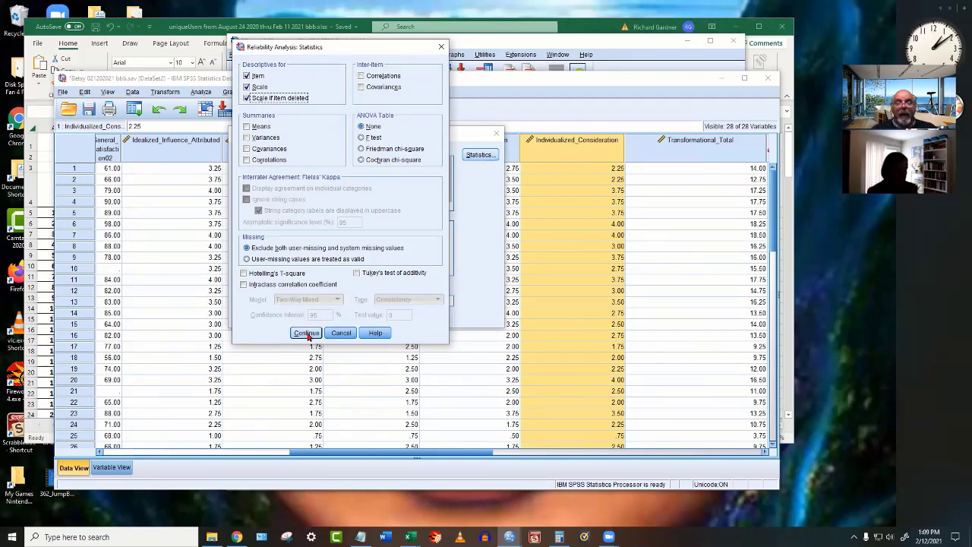
left_click(307, 333)
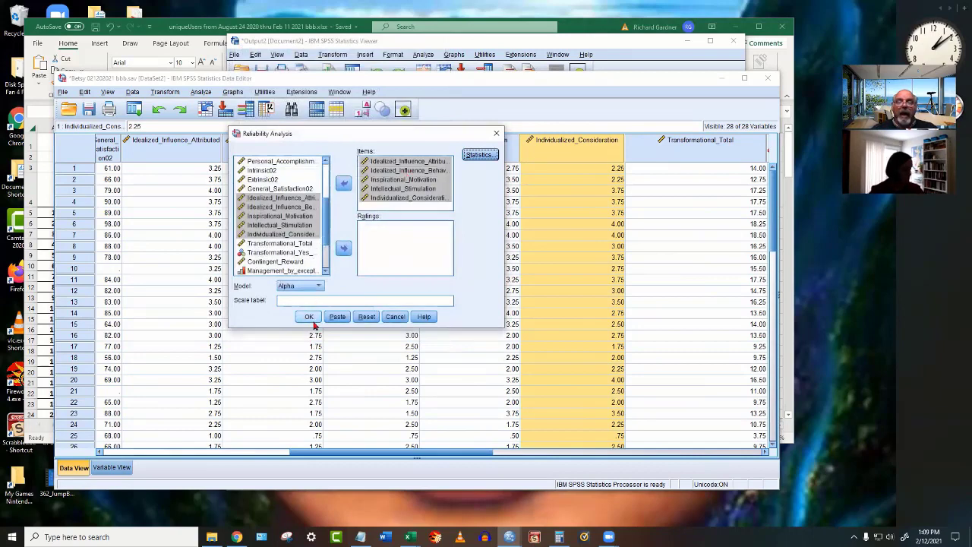
left_click(309, 317)
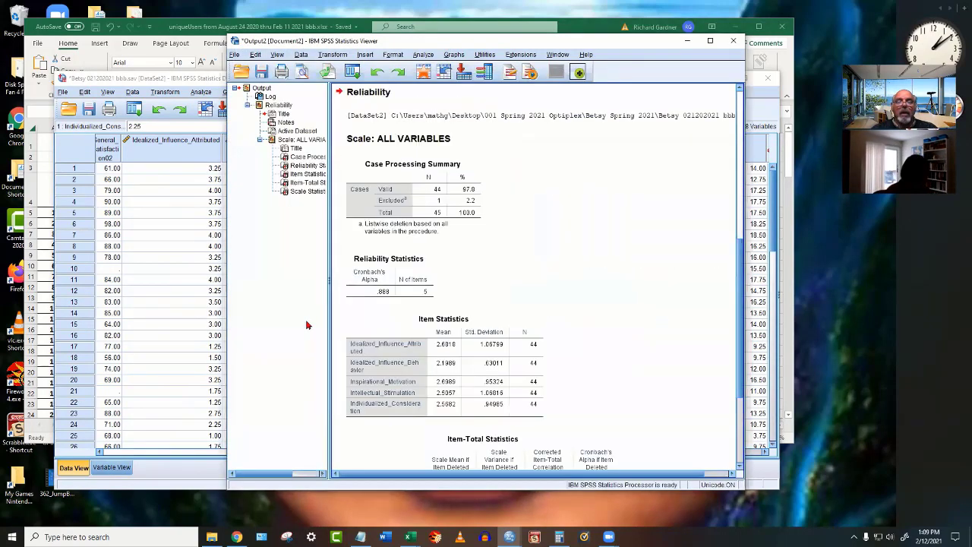
Review the reliability output down to the scale statistics, and select the Reliability Statistics table.
scroll(609, 241, "down", 3)
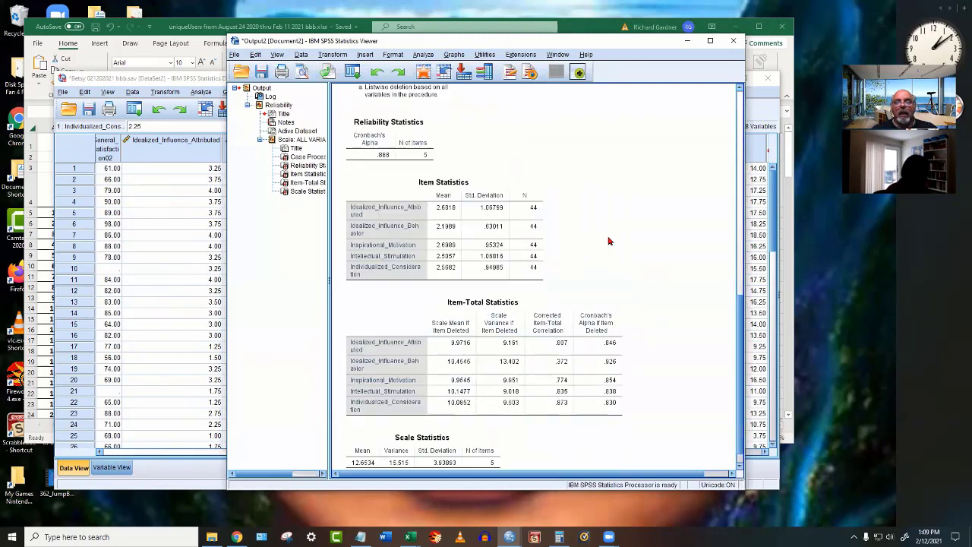
scroll(609, 241, "up", 3)
left_click(423, 271)
left_click(397, 292)
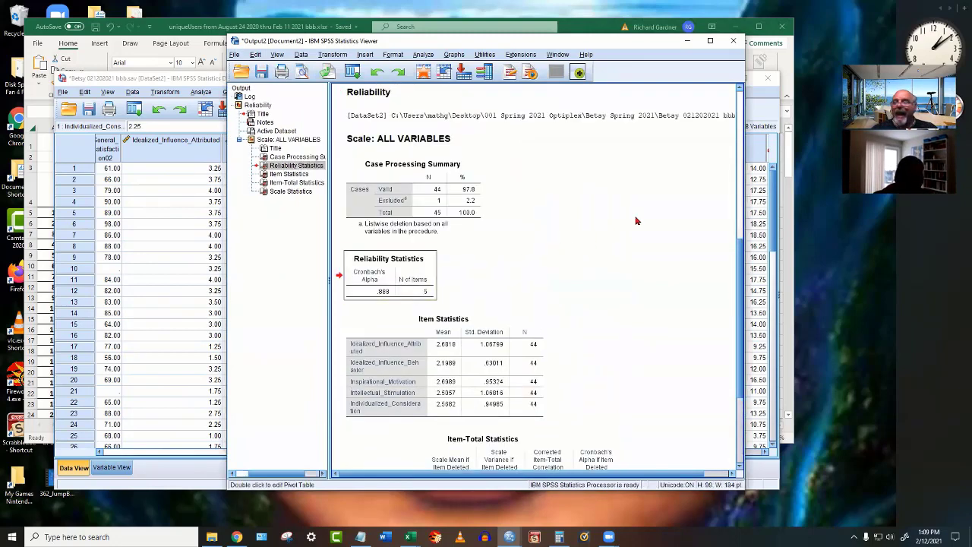
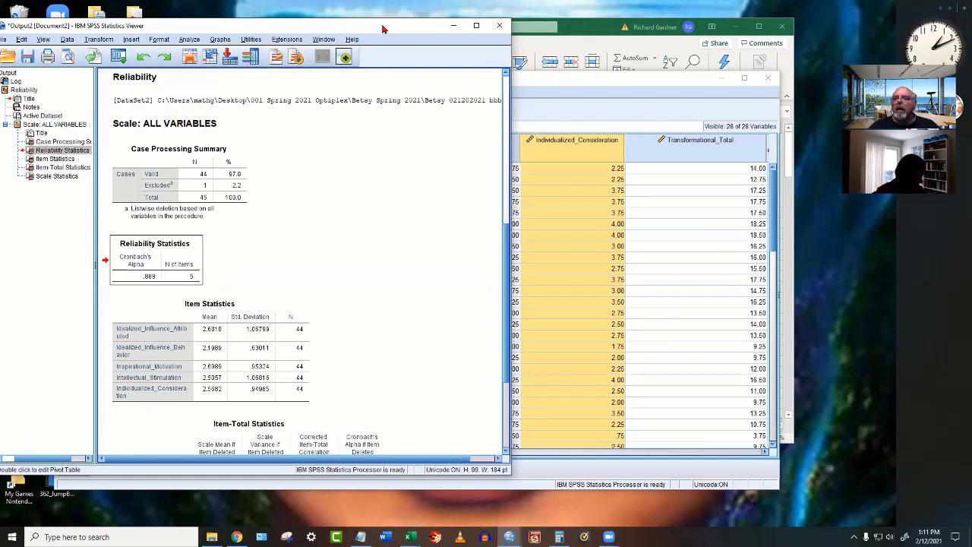
Reopen the reliability analysis and remove all five transformational subscales from its items.
left_click_drag(383, 28, 555, 68)
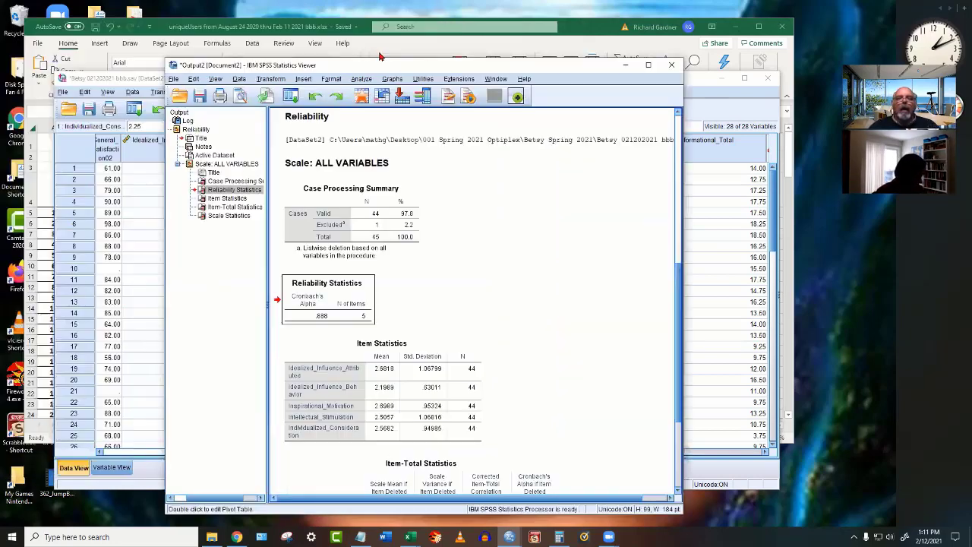
left_click(362, 80)
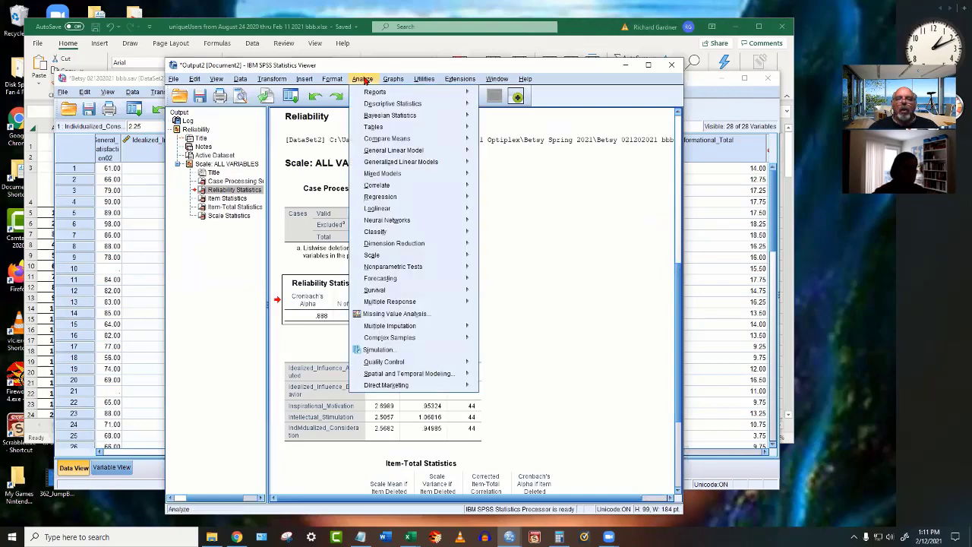
mouse_move(384, 295)
mouse_move(392, 258)
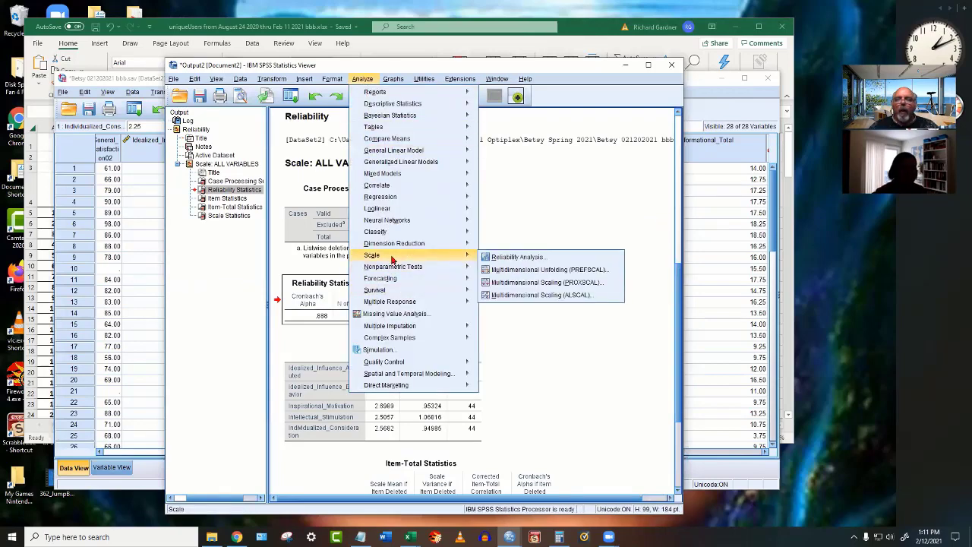
left_click(498, 263)
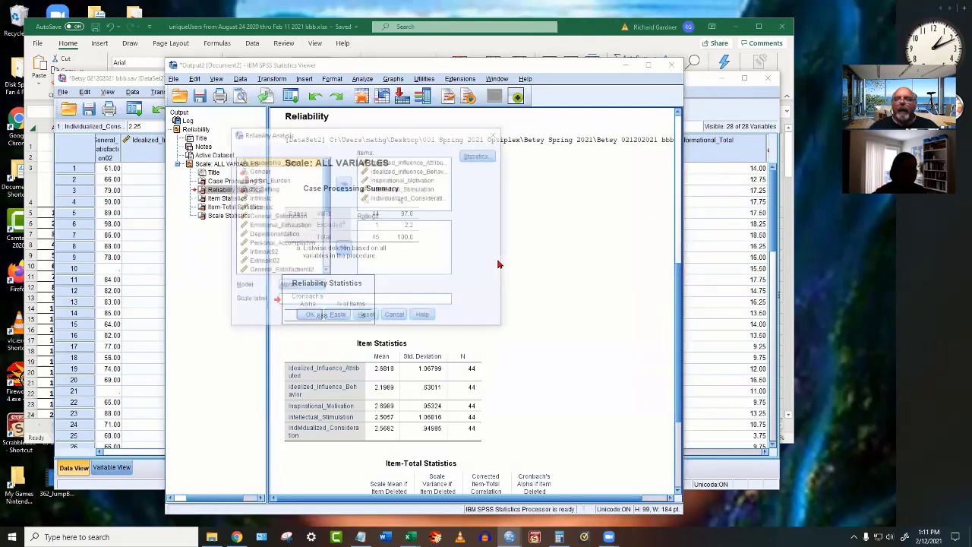
left_click(430, 190)
key("ctrl+a")
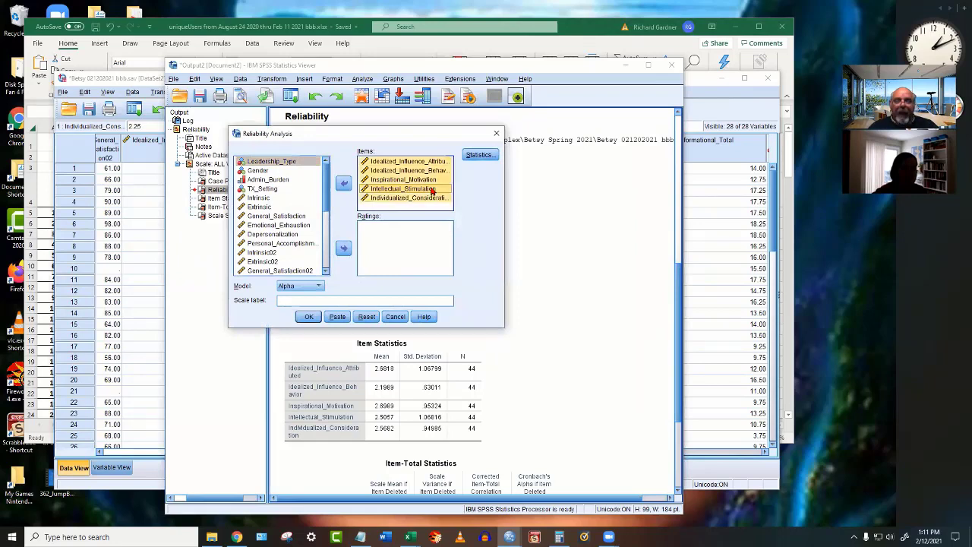
left_click(343, 183)
Add Contingent_Reward and Management_by_exception_Active as items and run the reliability analysis.
scroll(322, 238, "down", 5)
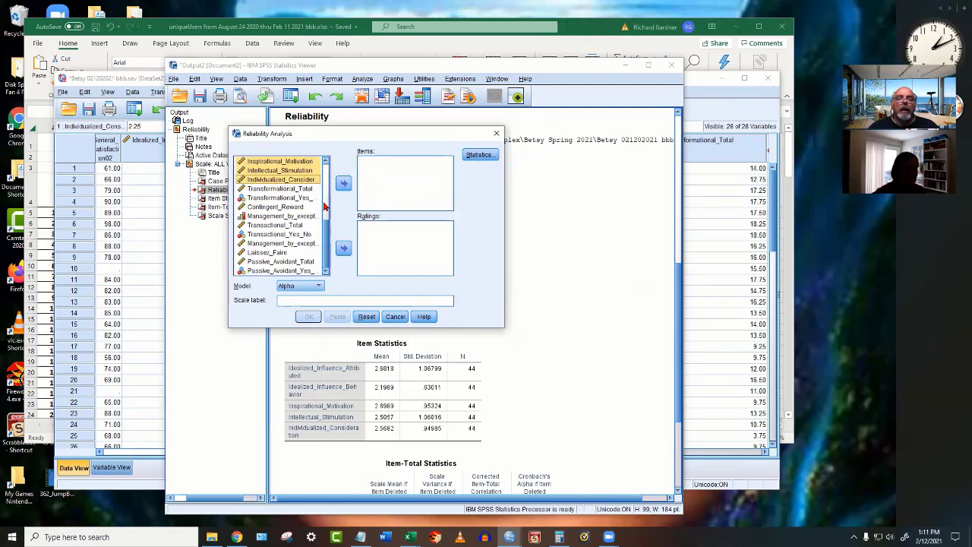
left_click(285, 207)
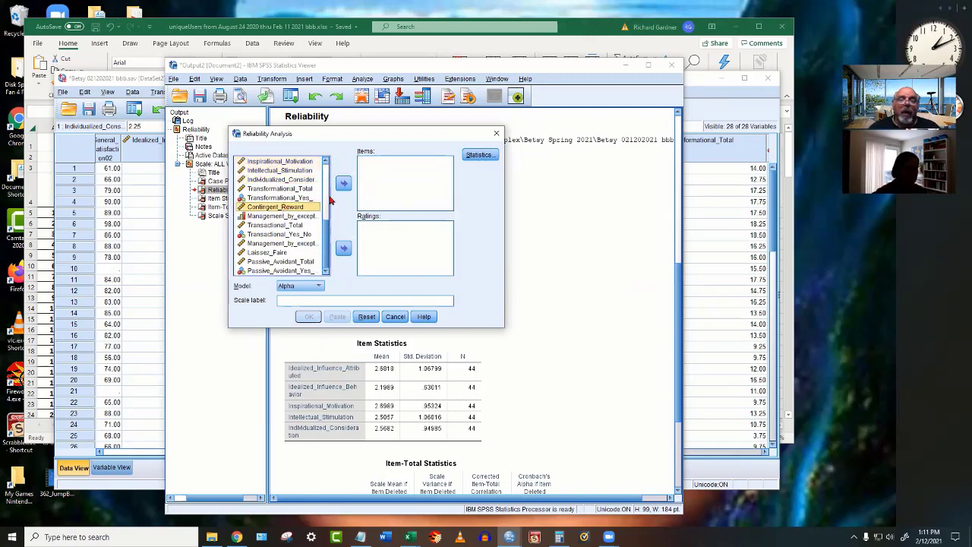
left_click(343, 183)
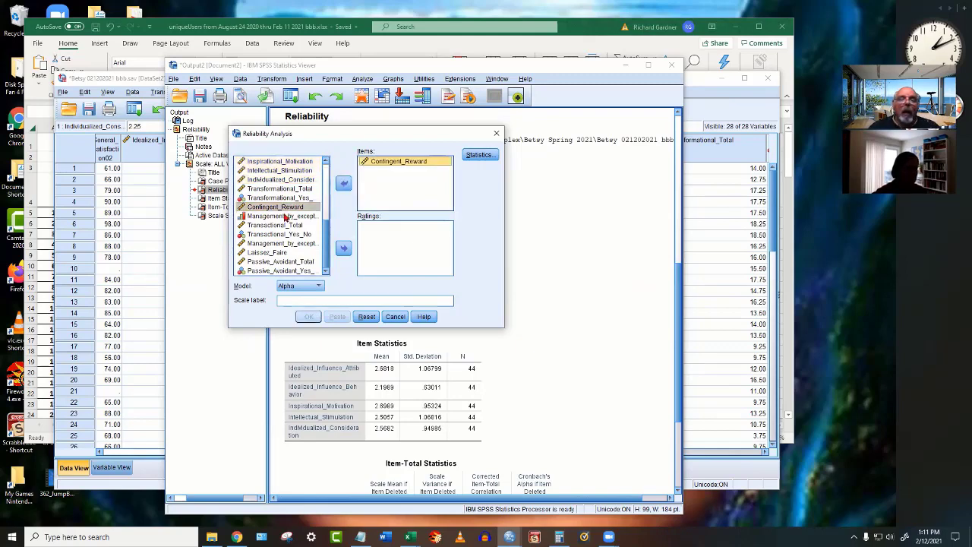
left_click(287, 218)
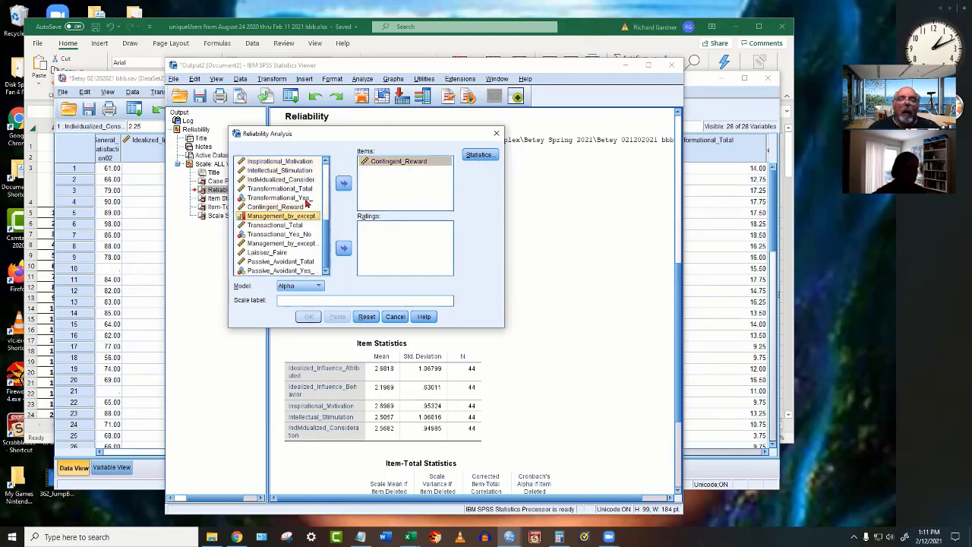
left_click(343, 183)
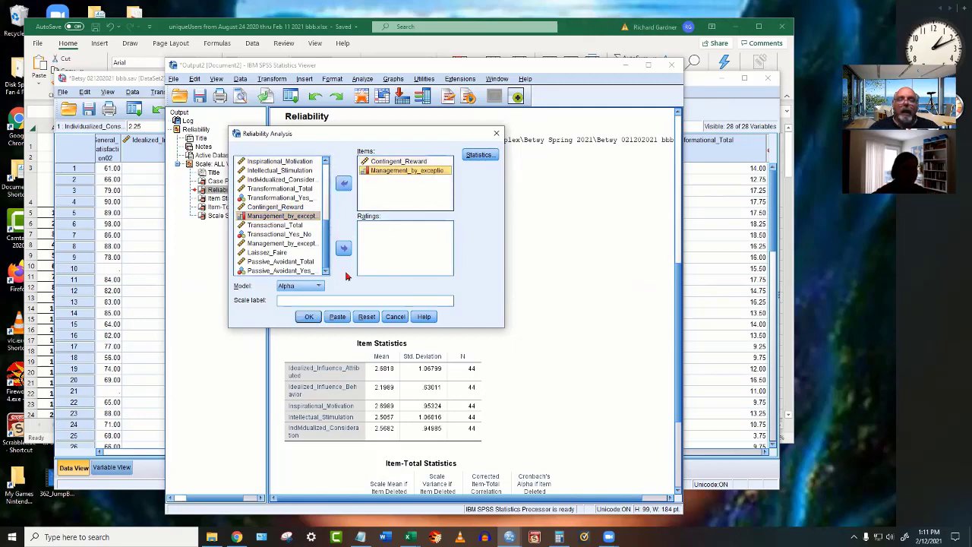
left_click(308, 315)
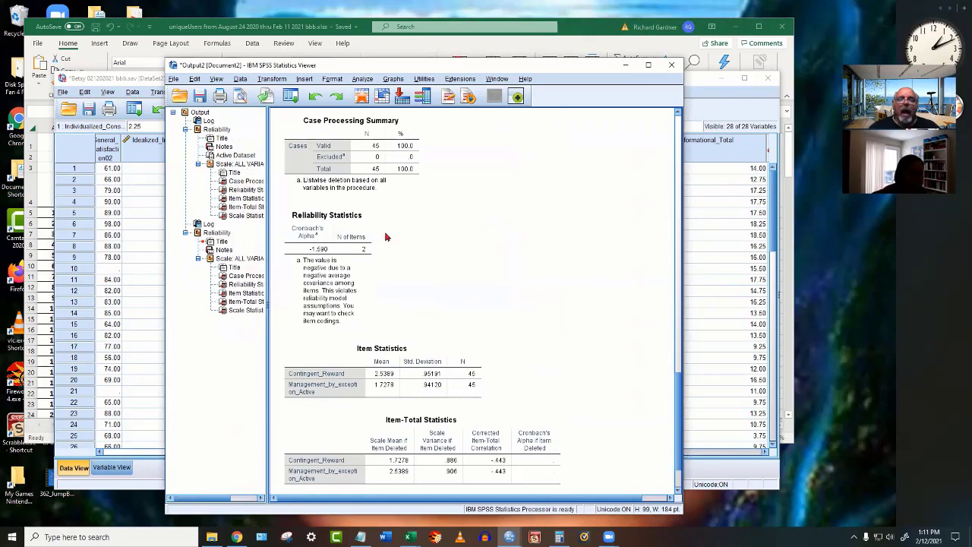
Examine the Reliability Statistics table and command syntax of the two-item analysis, and minimize the output viewer.
left_click(329, 257)
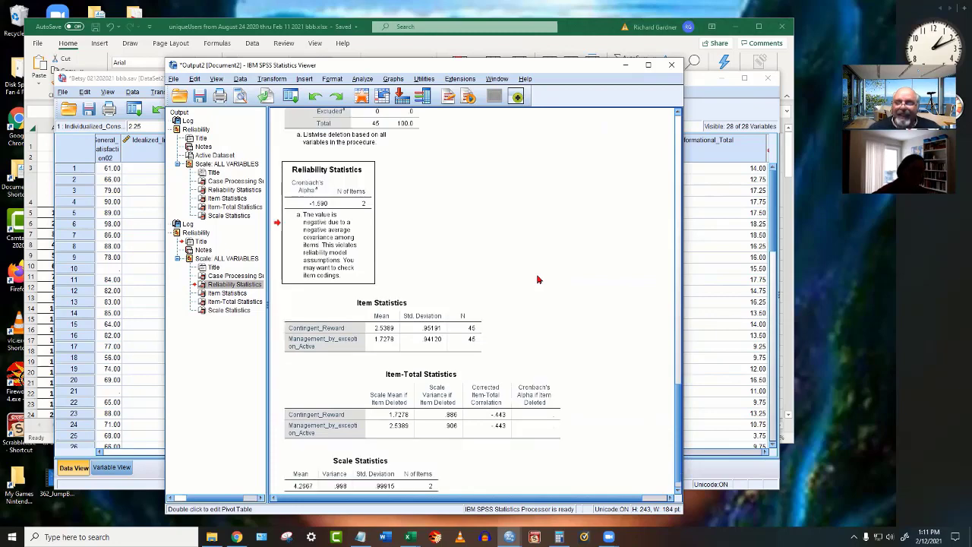
scroll(537, 280, "up", 2)
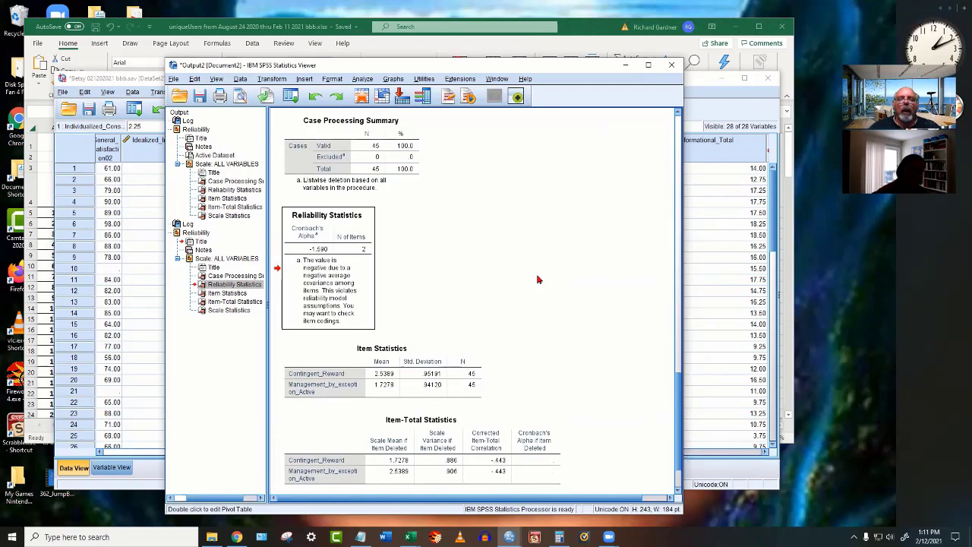
scroll(537, 279, "up", 6)
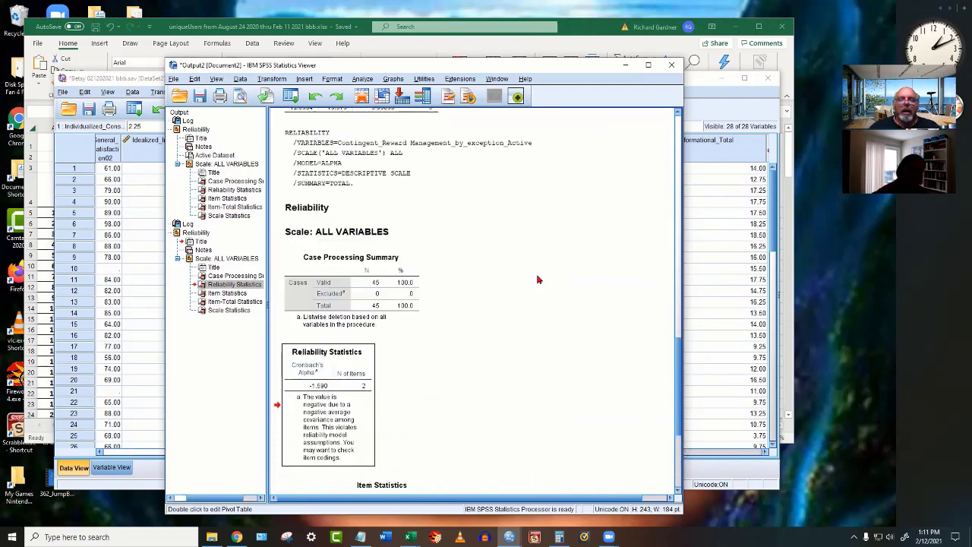
left_click(625, 65)
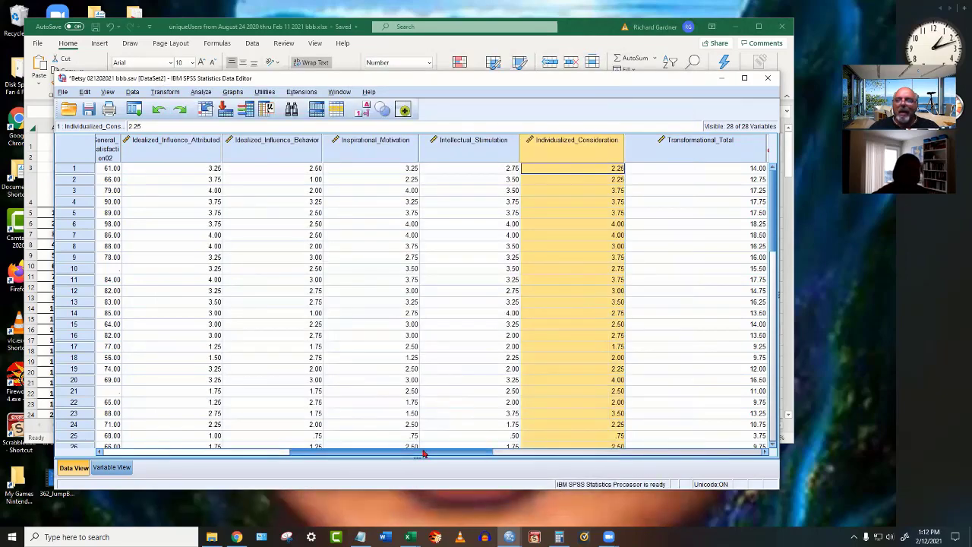
Select the Management_by_exception_Active column and widen the Contingent_Reward column to fit its full name on one line.
left_click_drag(423, 453, 543, 453)
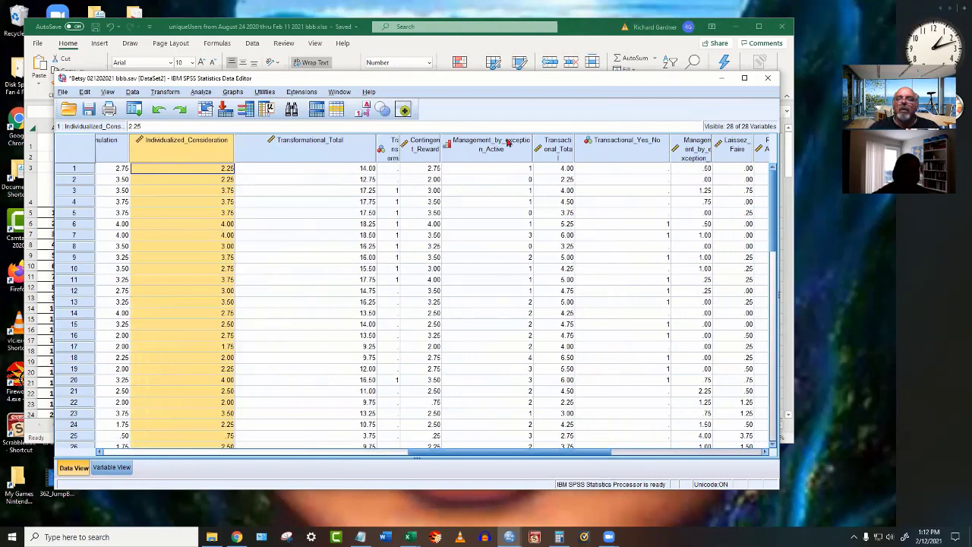
left_click(488, 146)
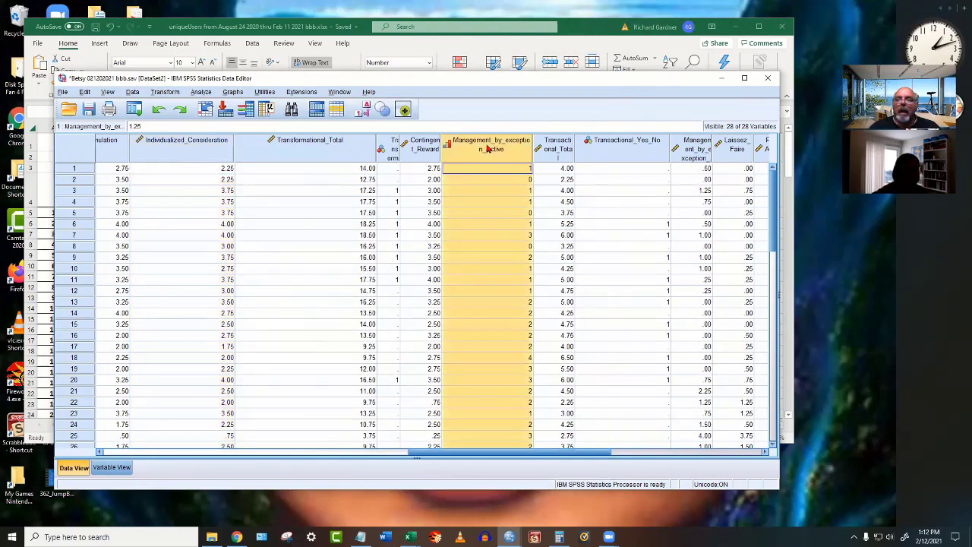
scroll(477, 303, "down", 1)
scroll(477, 318, "up", 1)
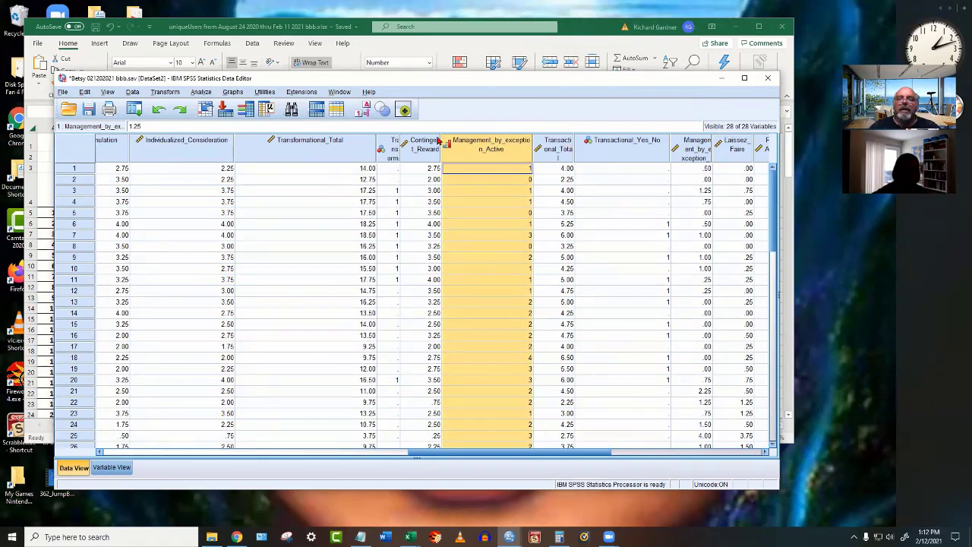
left_click_drag(440, 145, 500, 144)
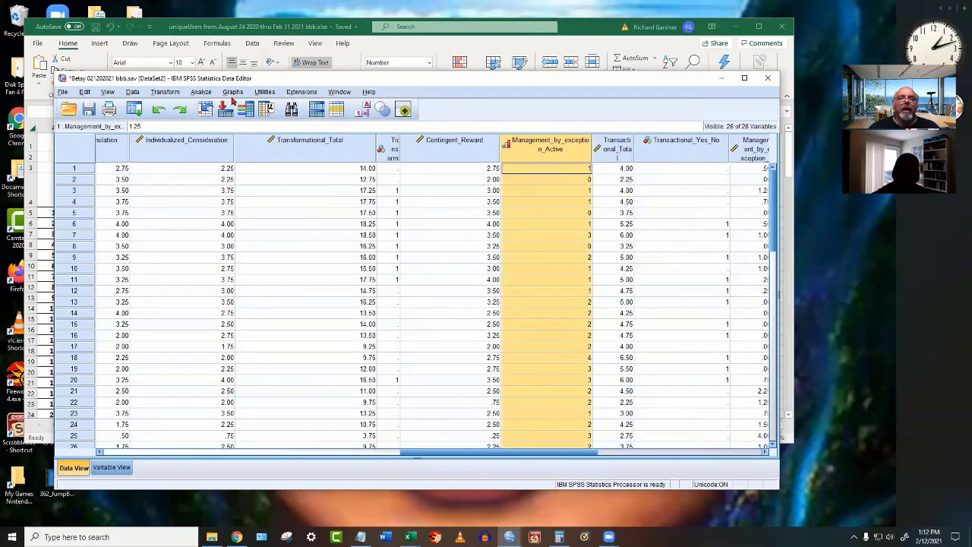
Run a two-tailed bivariate correlation of Contingent_Reward and Management_by_exception_Active with both Pearson and Spearman coefficients.
left_click(204, 93)
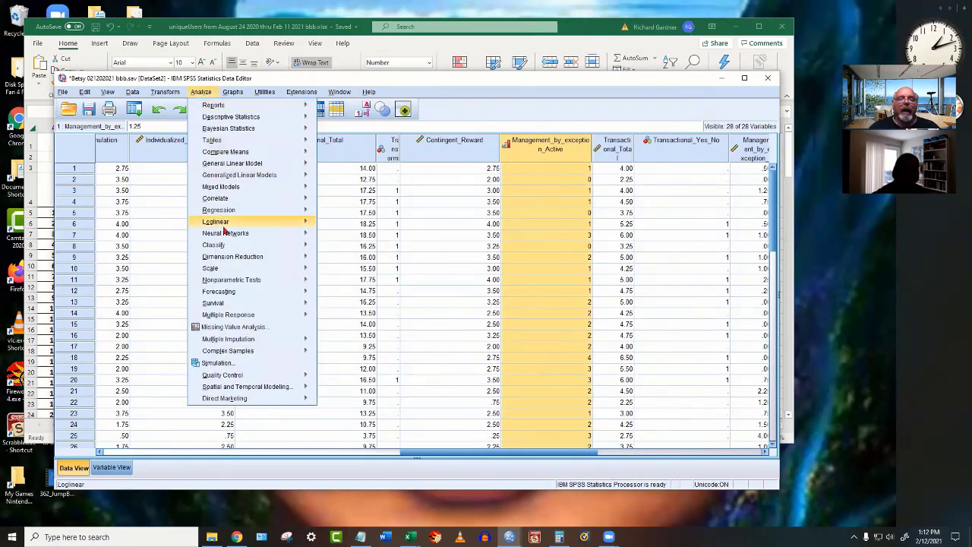
mouse_move(232, 202)
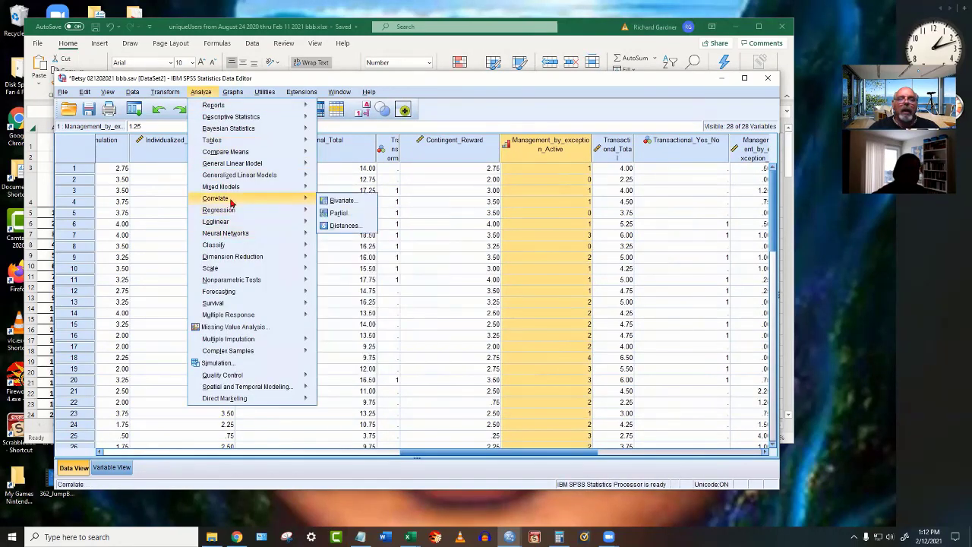
left_click(353, 200)
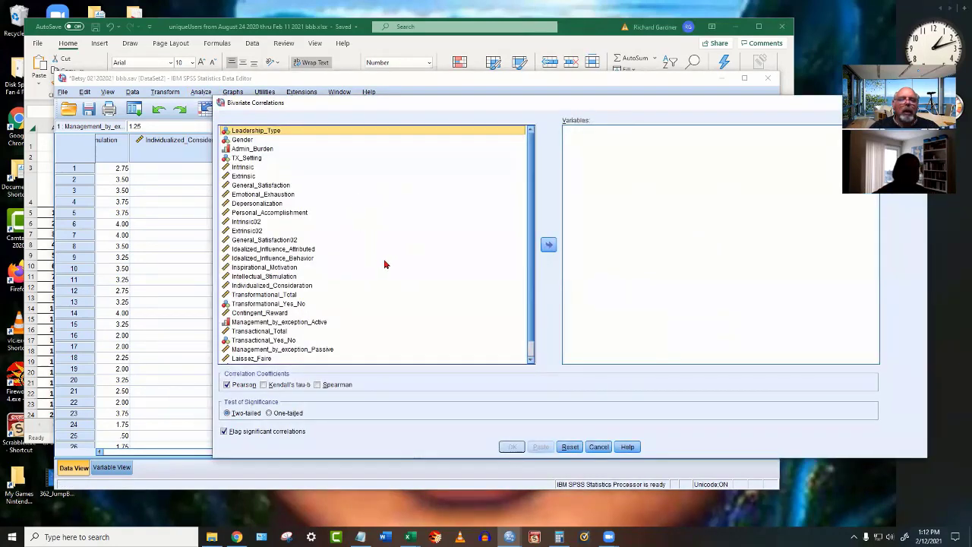
left_click(266, 313)
left_click(549, 244)
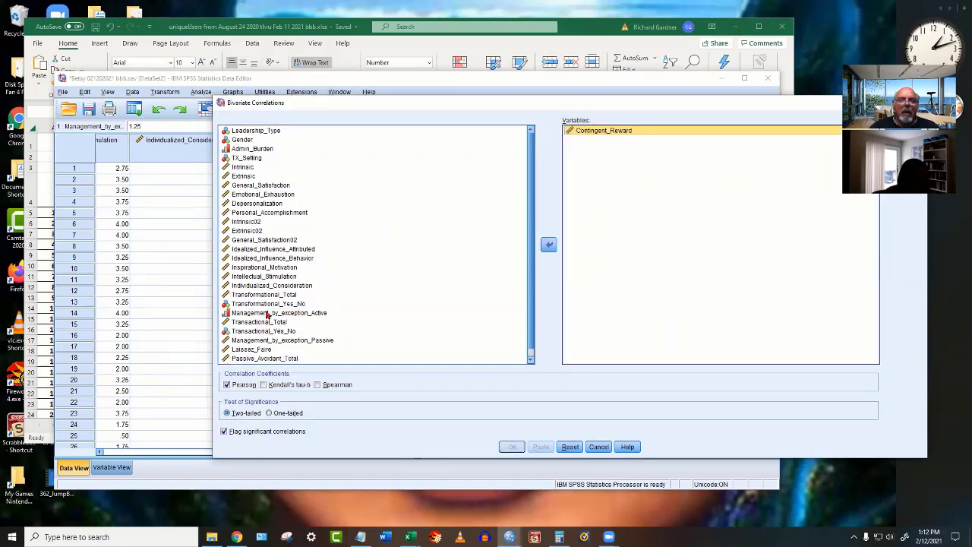
left_click(272, 313)
left_click(549, 244)
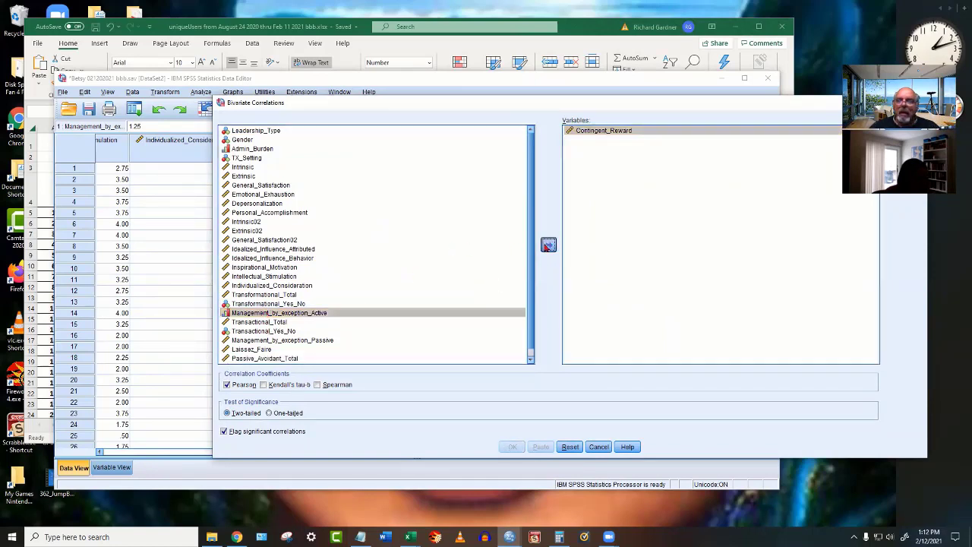
left_click(318, 385)
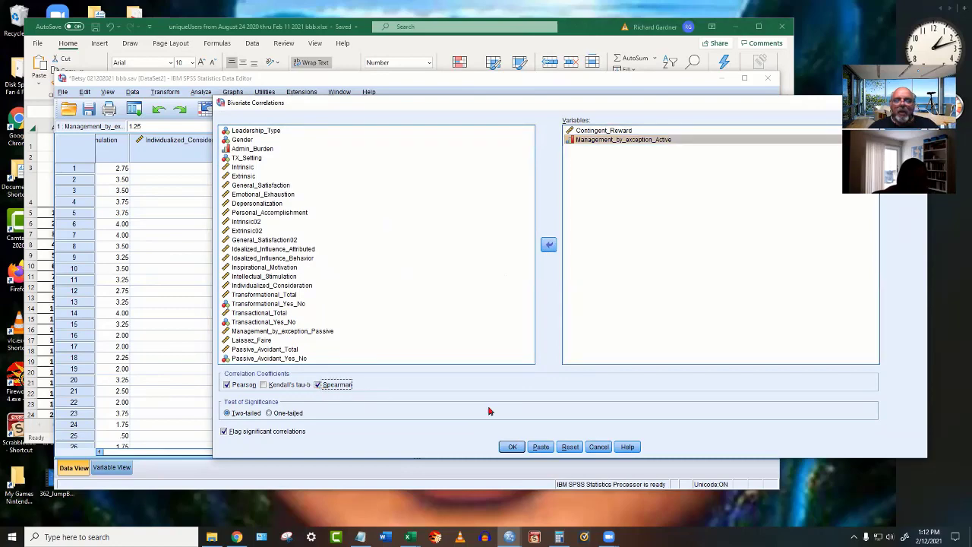
left_click(513, 446)
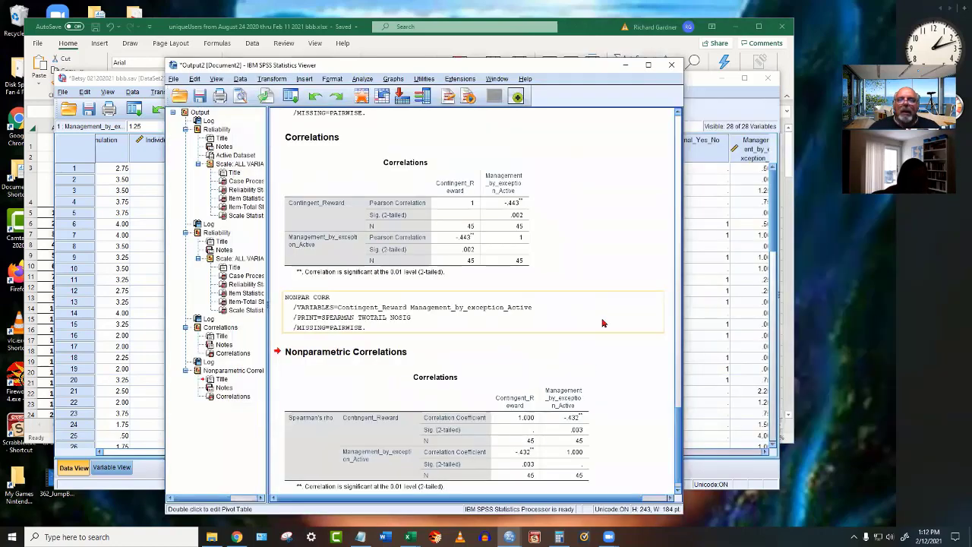
Examine the Pearson and Spearman correlation tables, and return to the data editor.
scroll(602, 323, "down", 1)
left_click(527, 228)
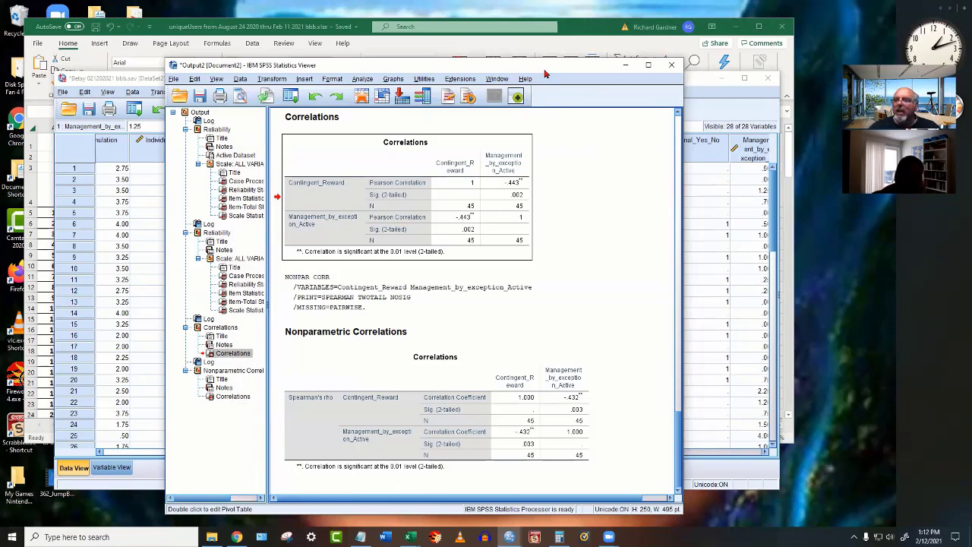
left_click_drag(544, 74, 471, 80)
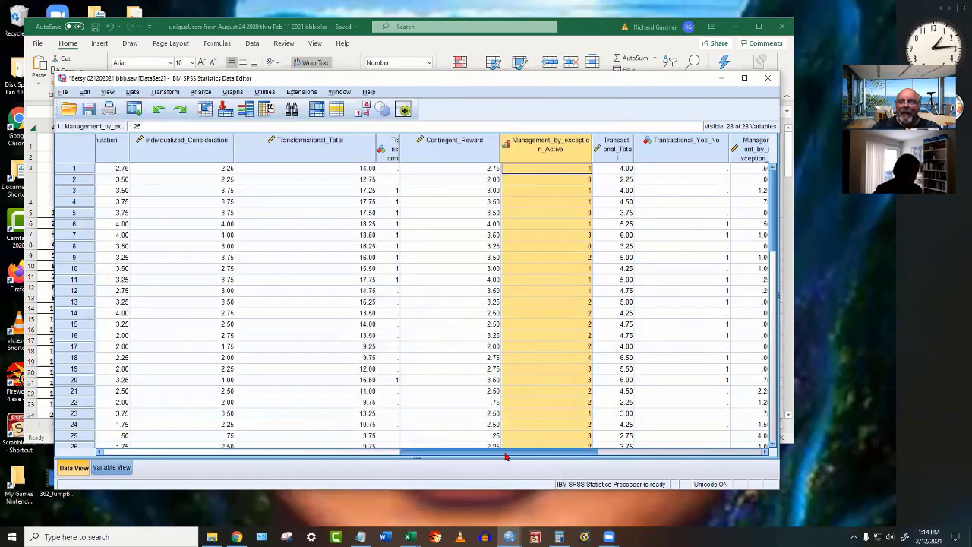
Select the Contingent_Reward column and widen the Transactional_Total column to fit its name on one line.
left_click_drag(505, 455, 528, 456)
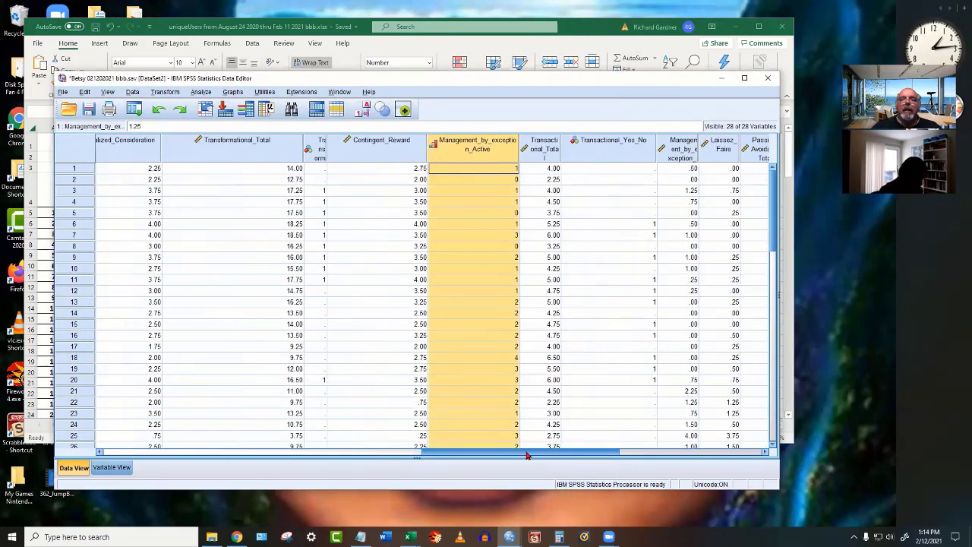
left_click(406, 155)
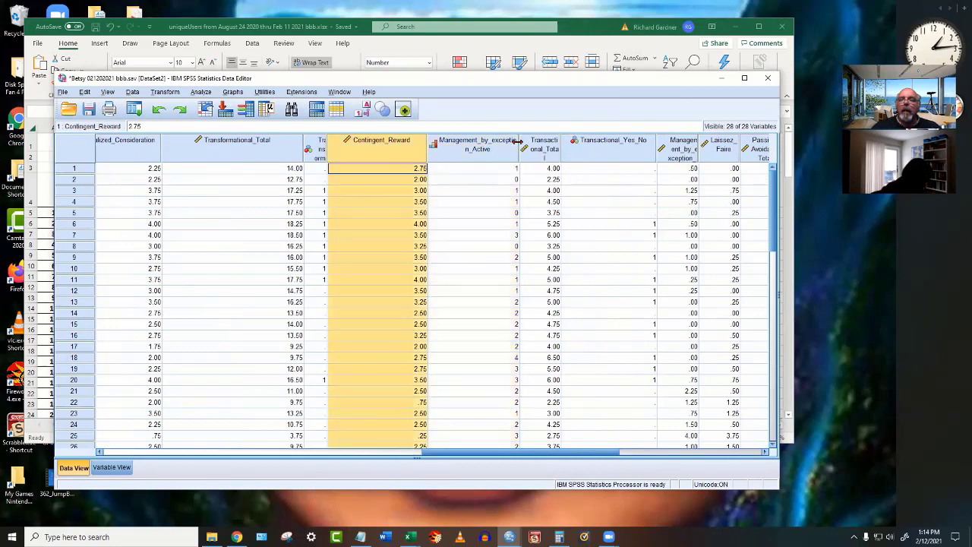
left_click_drag(562, 140, 679, 141)
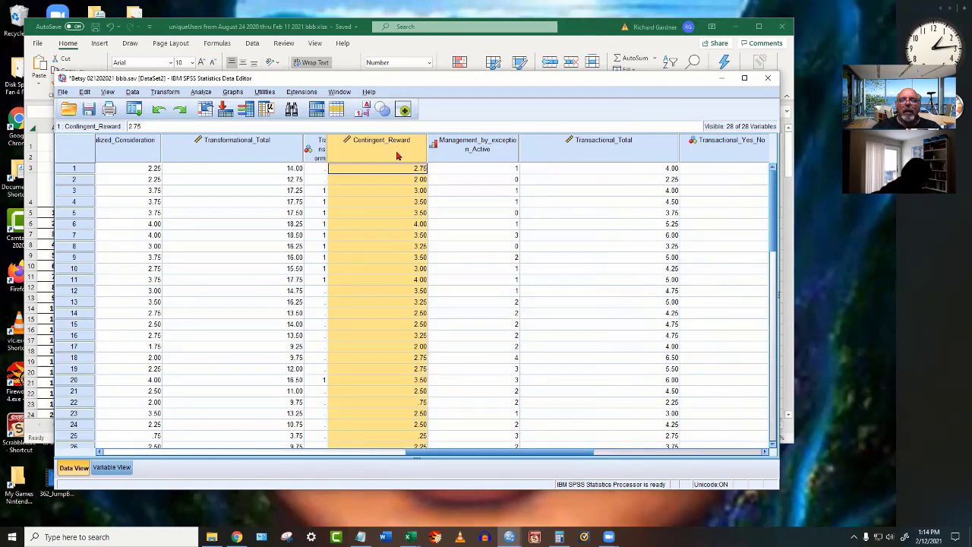
Compare the Contingent_Reward and Management_by_exception_Active values across all cases in the data.
left_click(461, 155)
left_click(399, 154)
left_click(464, 156)
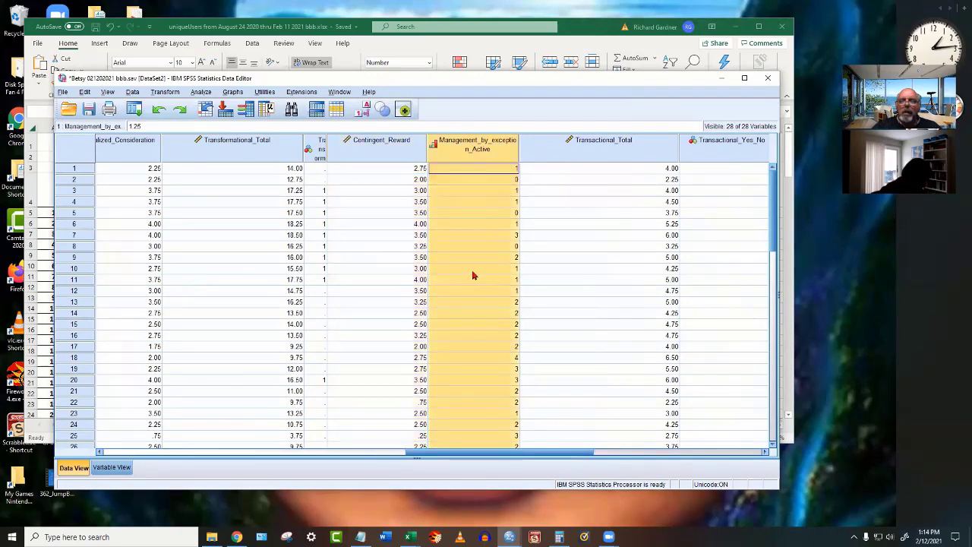
scroll(472, 276, "down", 6)
scroll(472, 276, "down", 6)
scroll(472, 275, "up", 6)
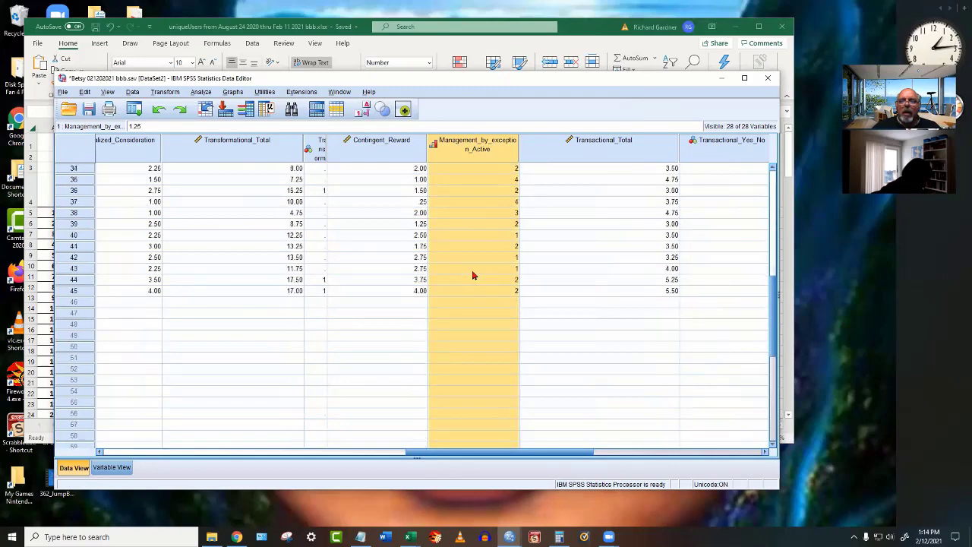
scroll(472, 275, "up", 6)
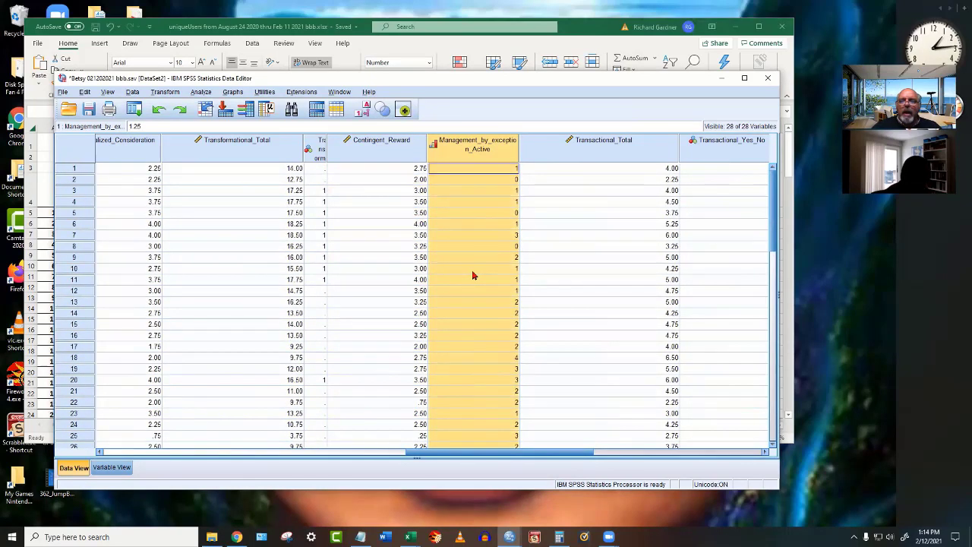
scroll(472, 275, "down", 7)
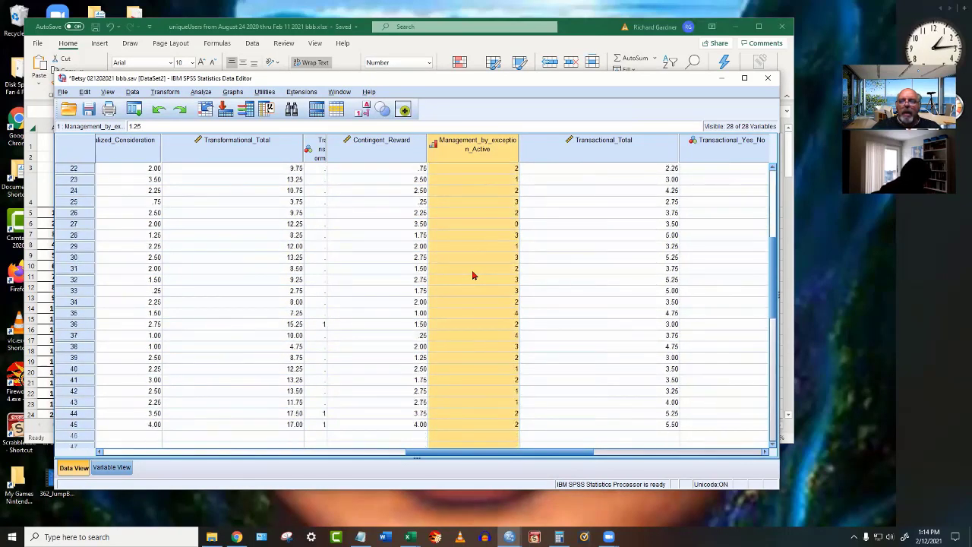
scroll(472, 275, "up", 7)
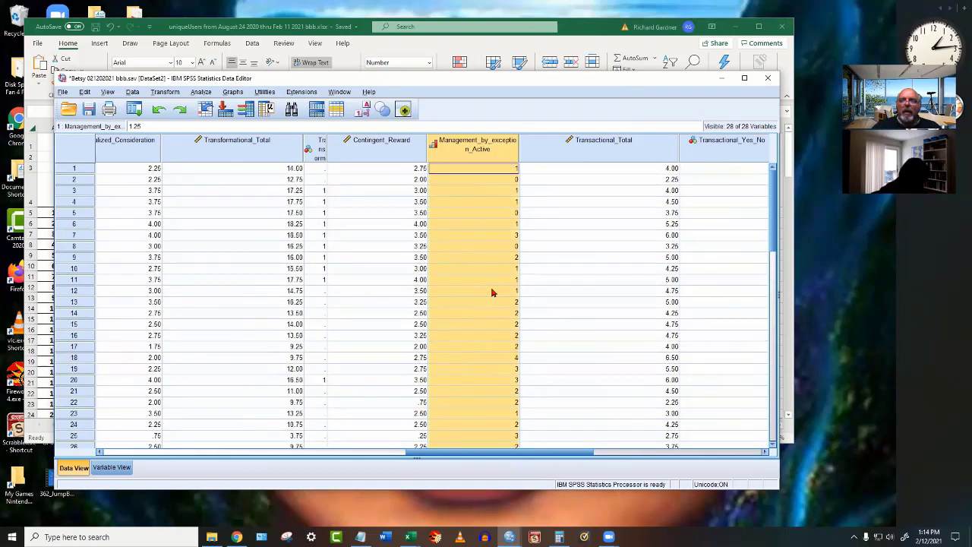
Sort the cases in ascending order by Management_by_exception_Active.
left_click_drag(495, 170, 501, 353)
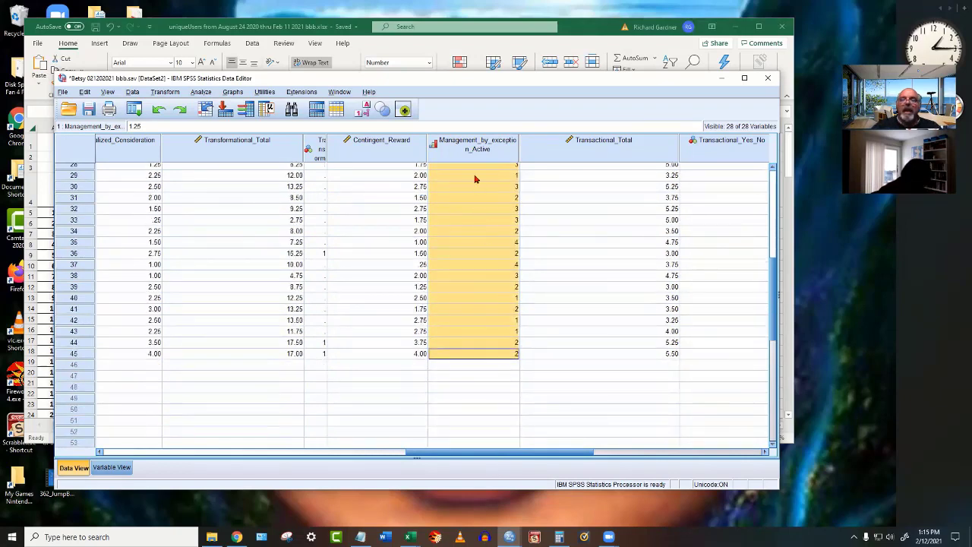
right_click(466, 141)
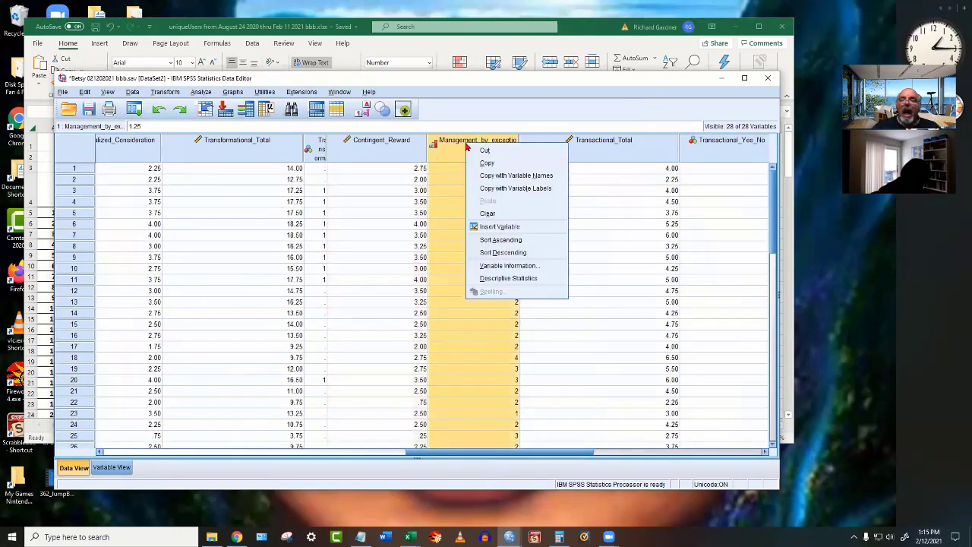
left_click(502, 239)
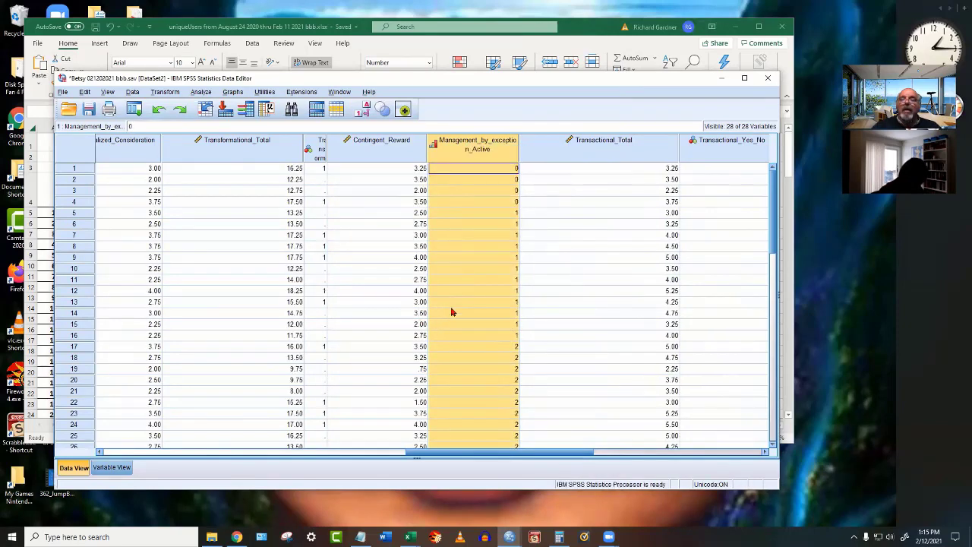
Review the sorted Management_by_exception_Active scores against Contingent_Reward from the first to the last case.
left_click(485, 258)
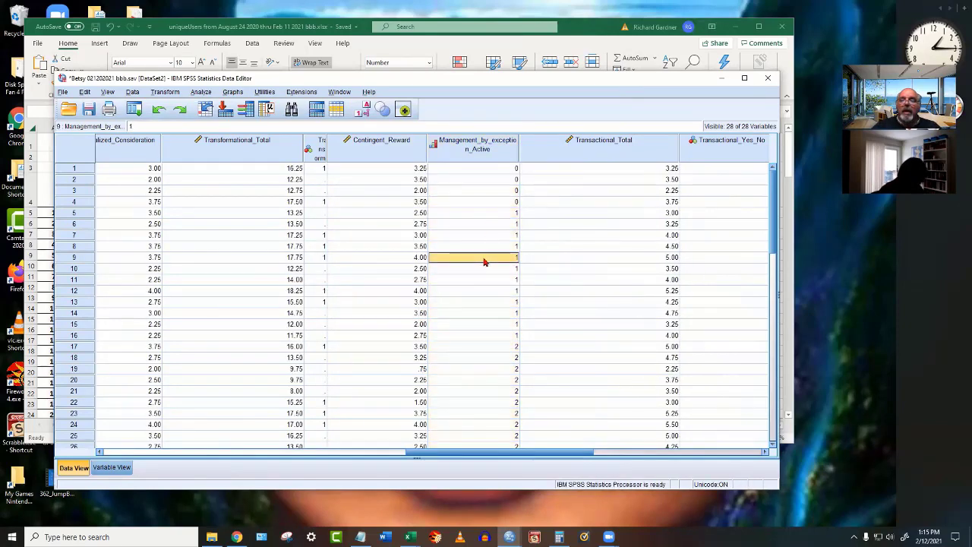
scroll(483, 262, "down", 3)
scroll(479, 284, "down", 6)
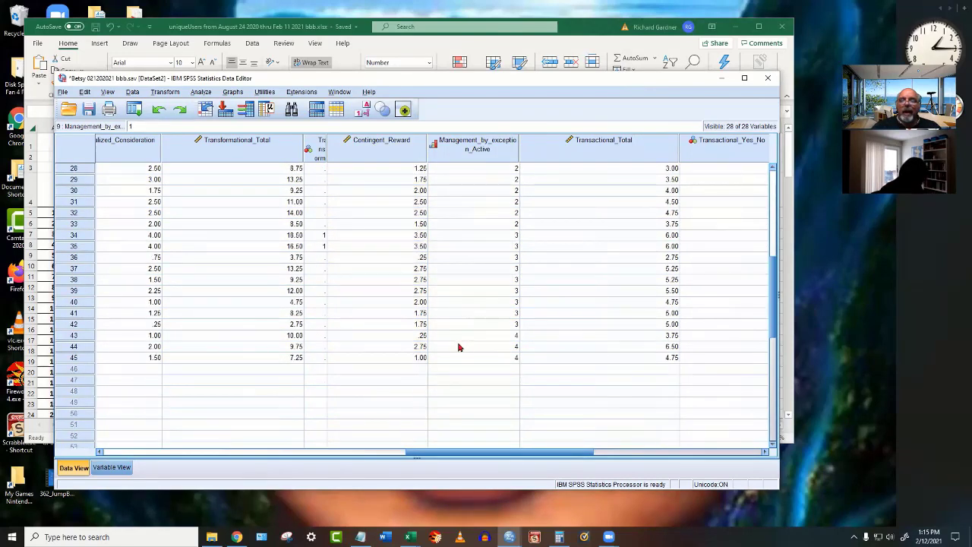
scroll(465, 342, "up", 9)
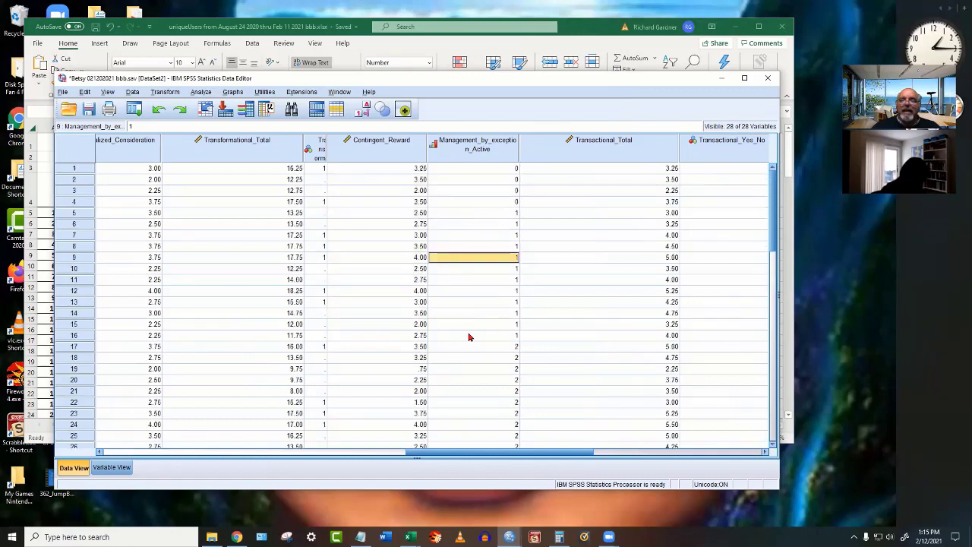
left_click(472, 152)
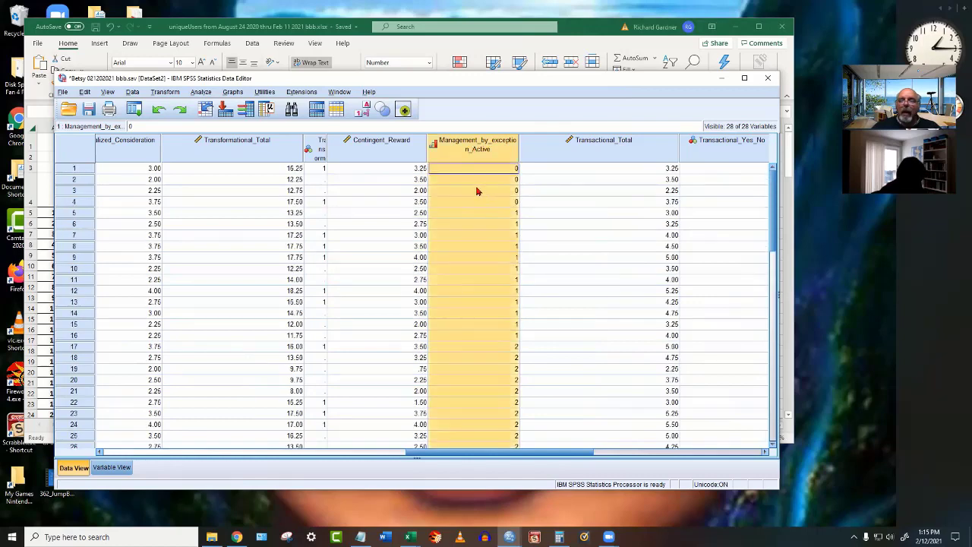
scroll(479, 270, "down", 4)
scroll(462, 314, "down", 7)
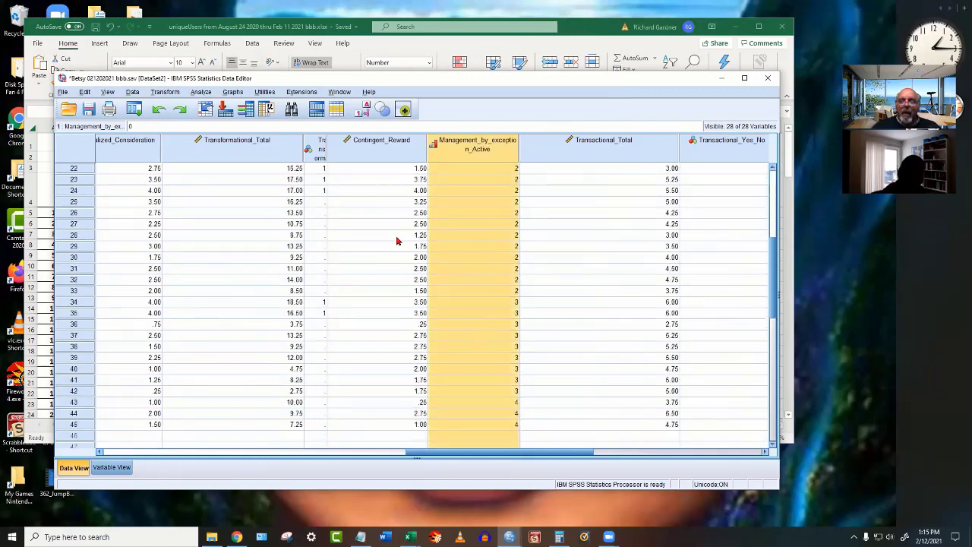
left_click(395, 293)
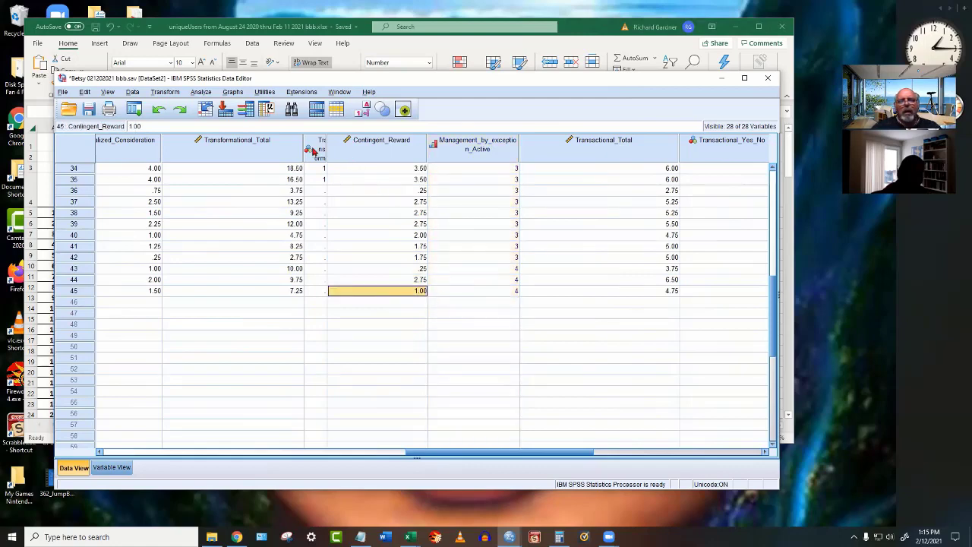
Narrow the Transformational_Total column, widen Transformational_Yes_No, and compare the Transactional_Total scores with Management_by_exception_Active.
mouse_move(305, 144)
left_mouse_down()
mouse_move(250, 144)
mouse_move(317, 144)
left_mouse_up()
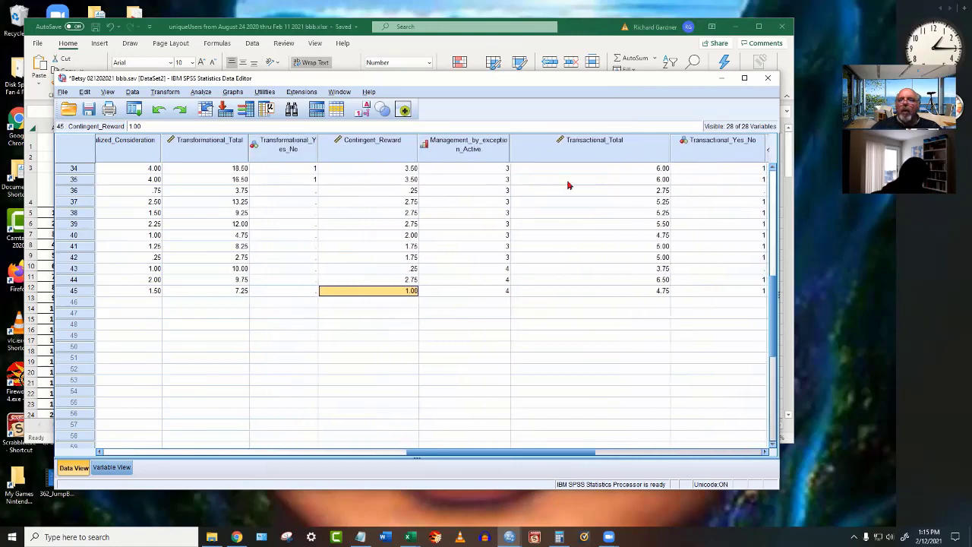
left_click(608, 152)
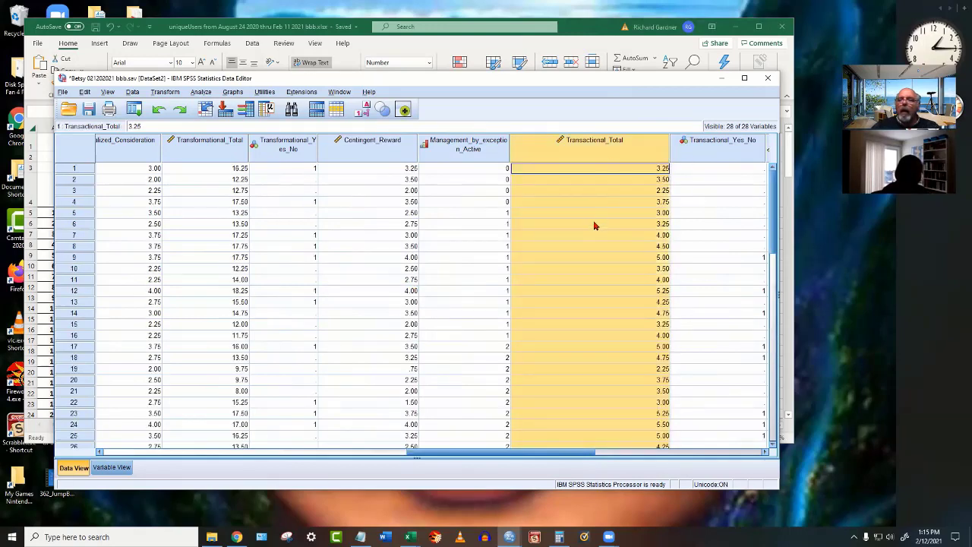
left_click(593, 182)
scroll(595, 206, "down", 4)
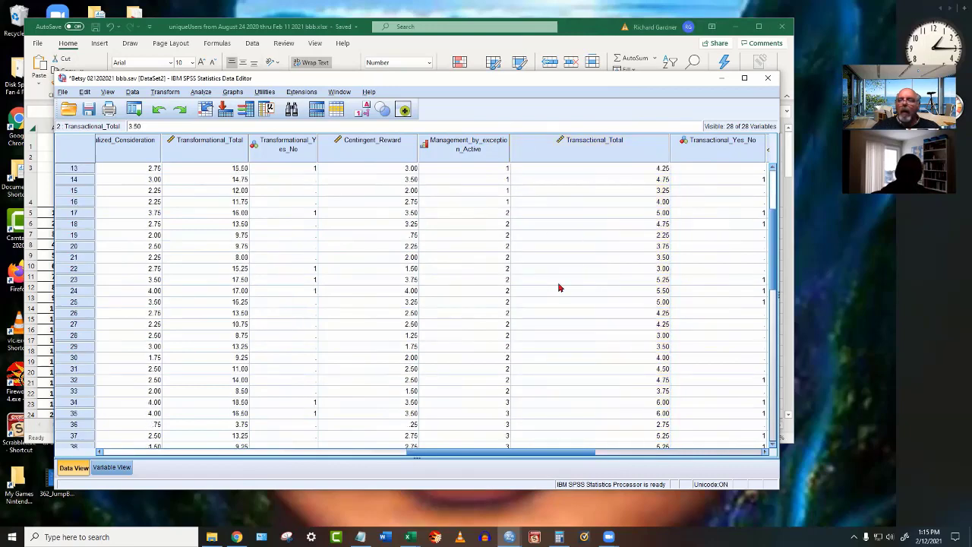
left_click(446, 204)
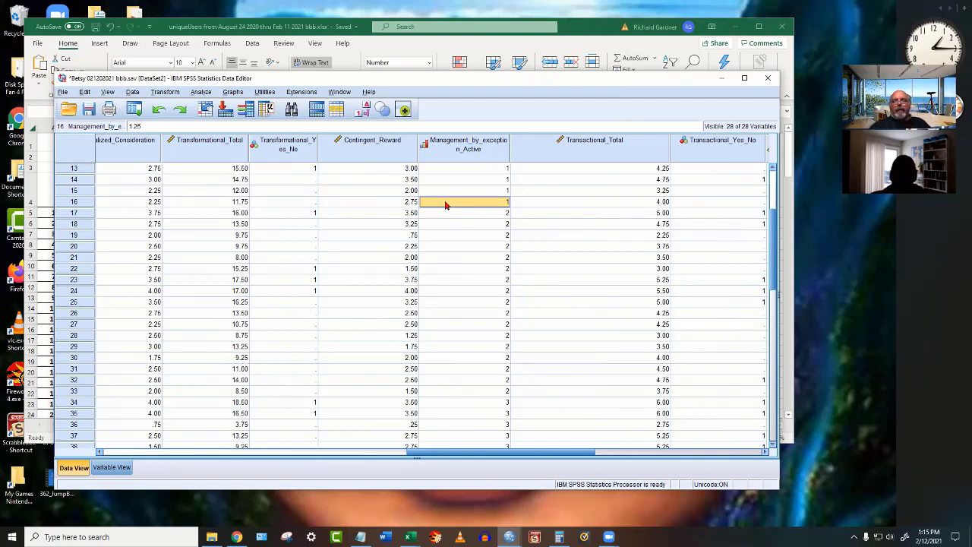
left_click(452, 150)
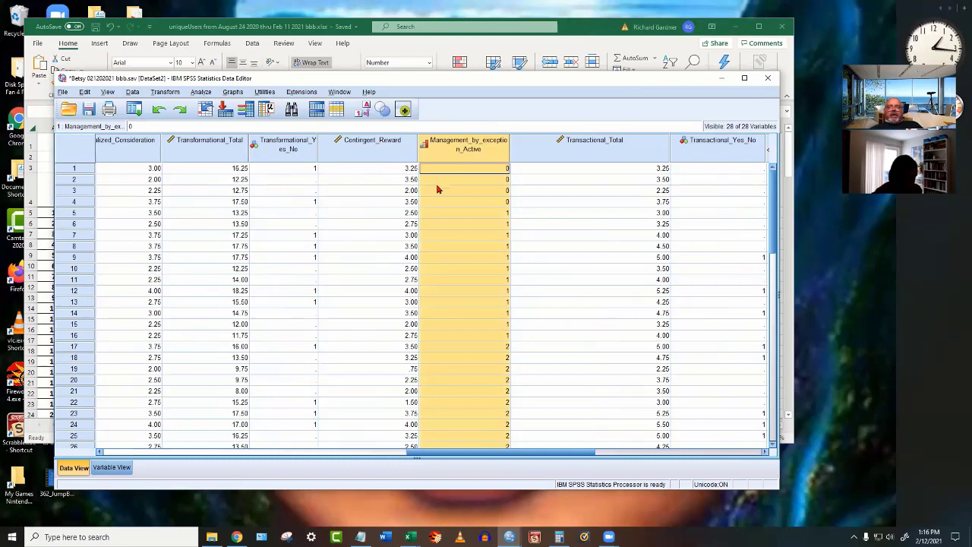
Compare the Contingent_Reward, Management_by_exception_Active and Transactional_Total values of cases 5 and 6, including the first two variables' columns.
left_click(384, 215)
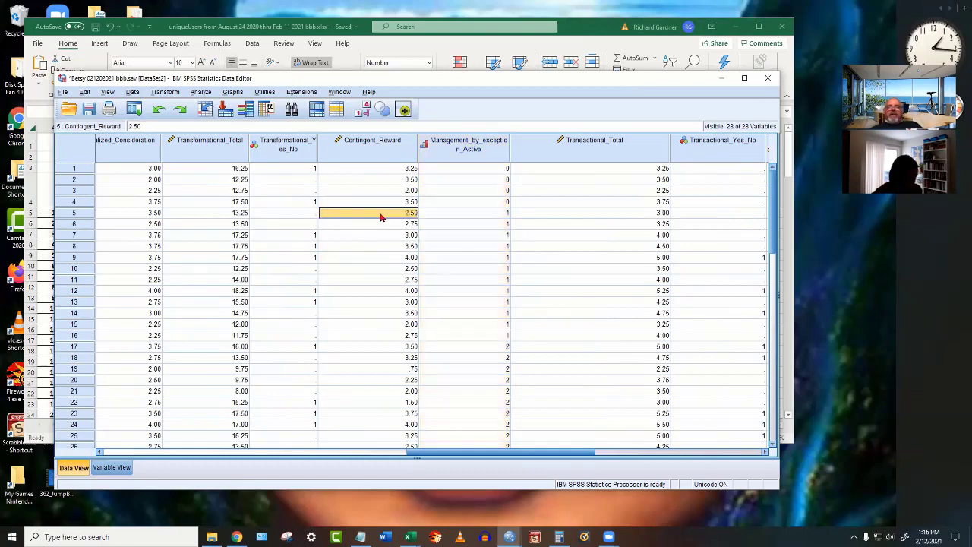
left_click(460, 213)
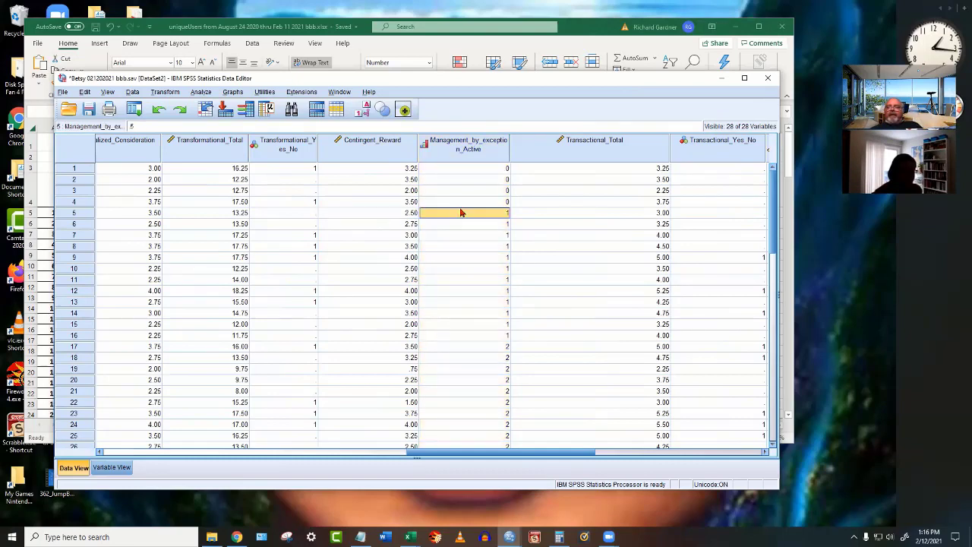
left_click(658, 214)
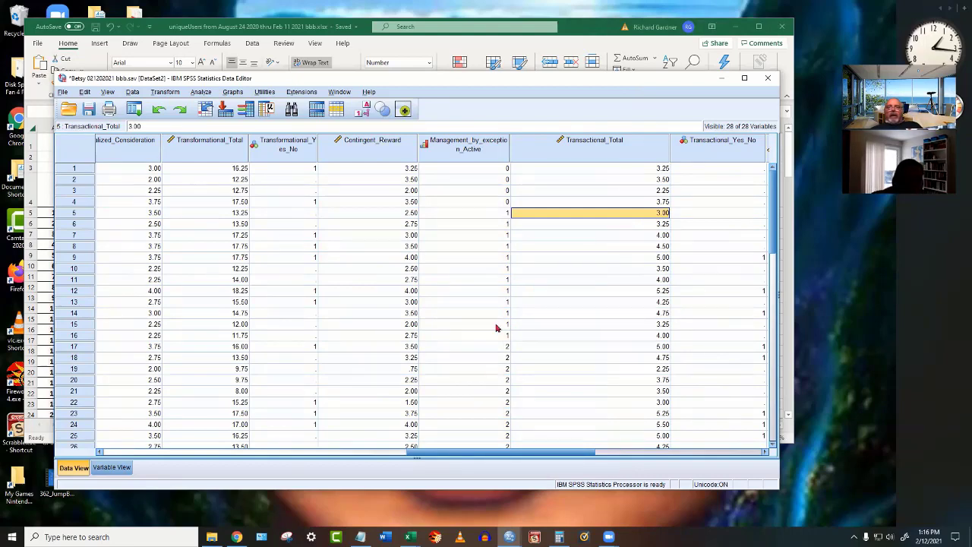
left_click(406, 225)
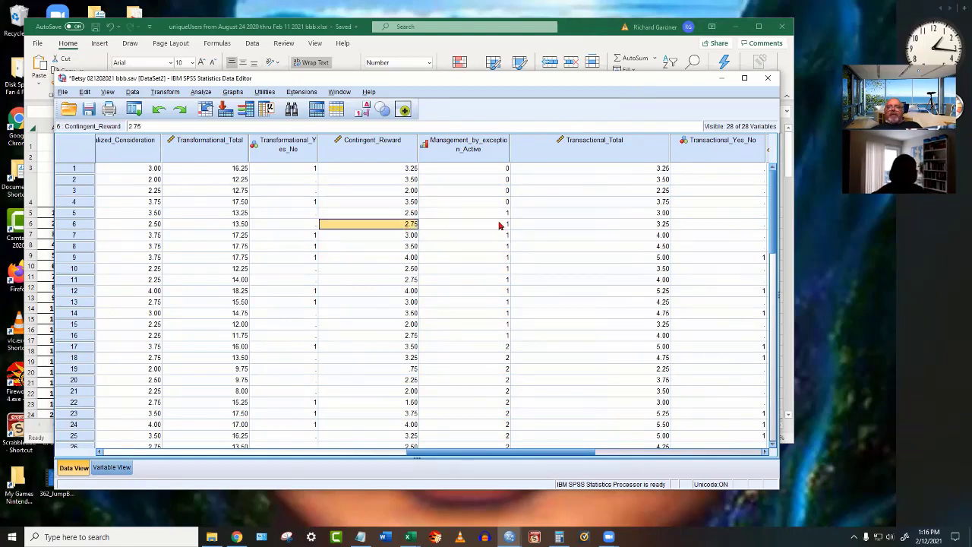
left_click(652, 224)
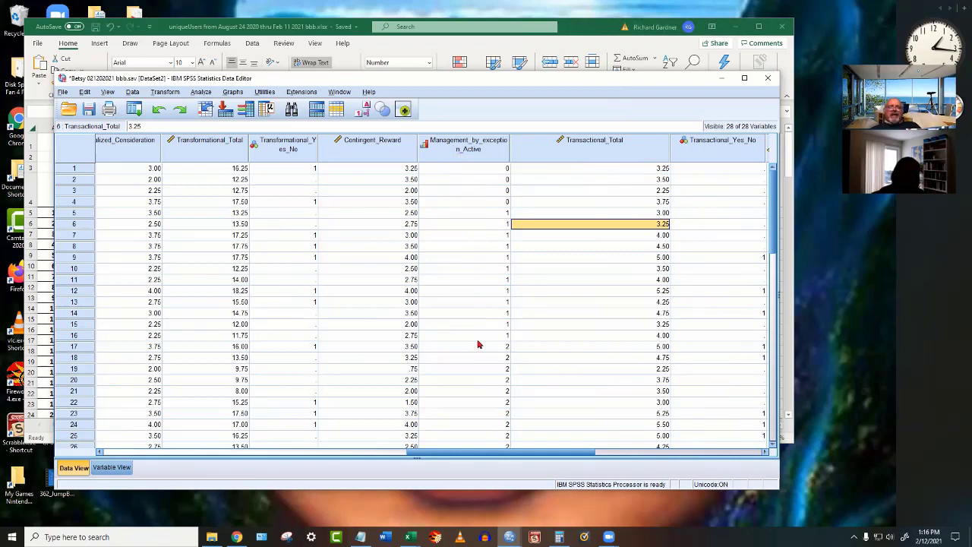
left_click(471, 149)
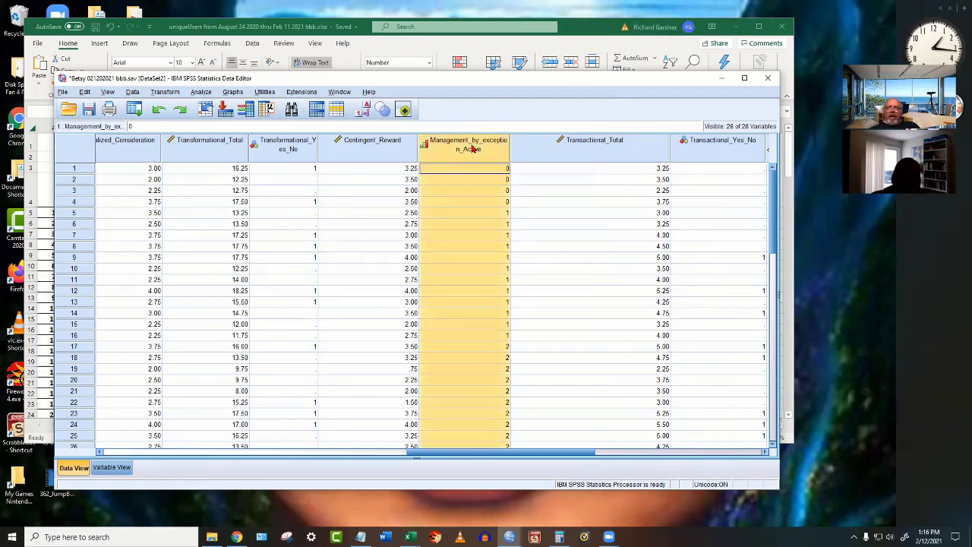
left_click(367, 147)
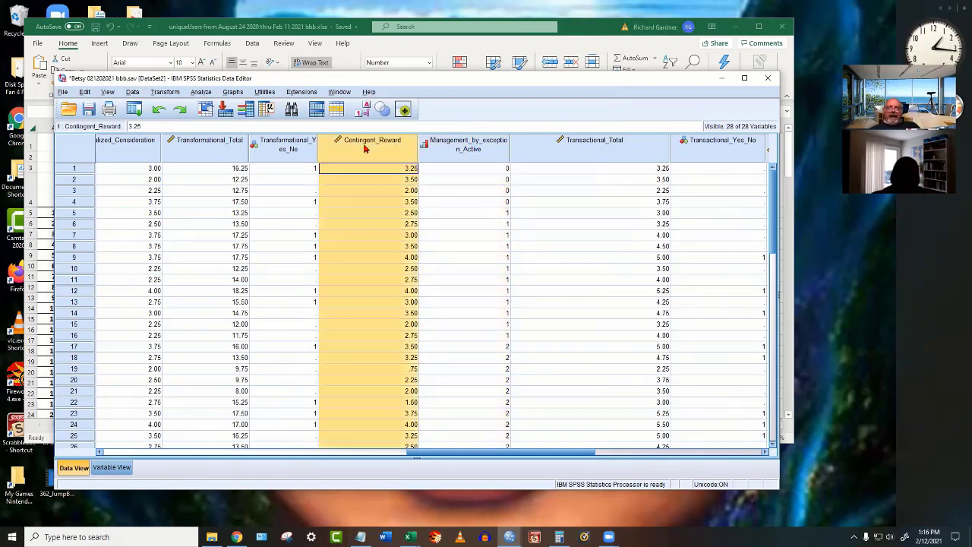
left_click(467, 148)
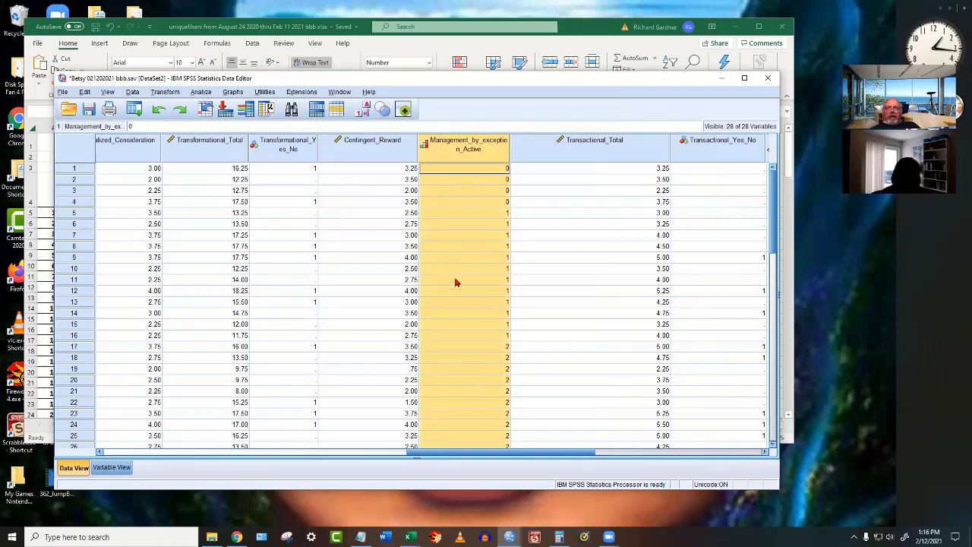
Review the Management_by_exception_Active scores of the last cases, going upward from case 44 to case 40.
scroll(461, 403, "down", 8)
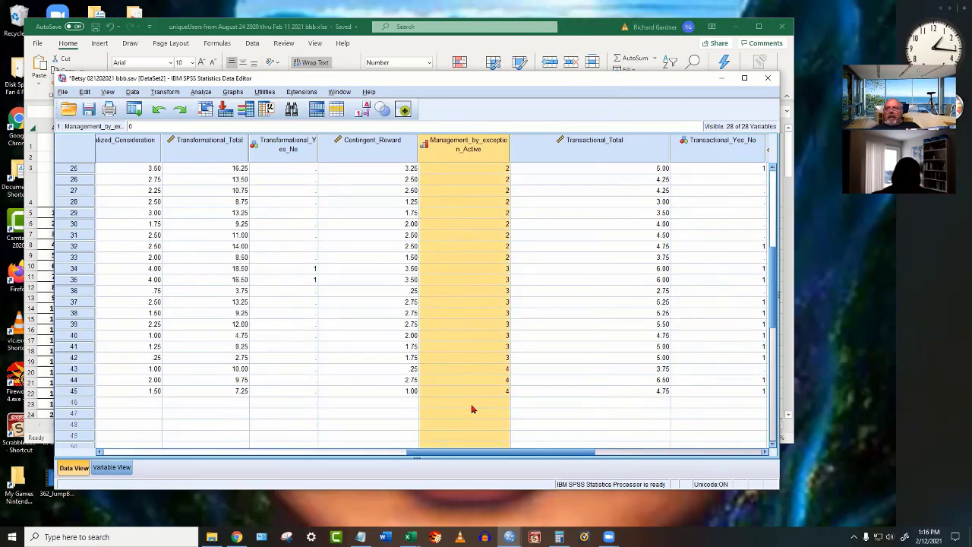
left_click(472, 380)
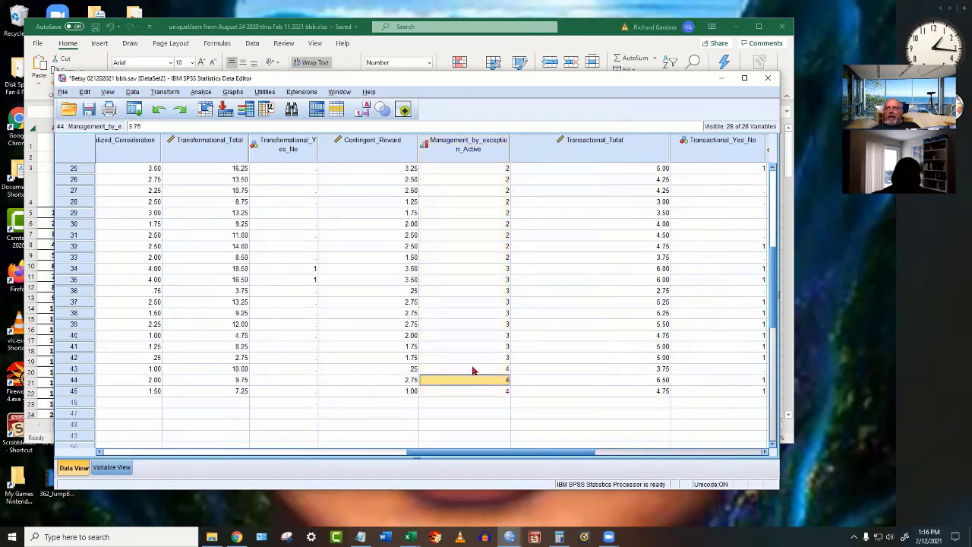
left_click(473, 369)
left_click(472, 357)
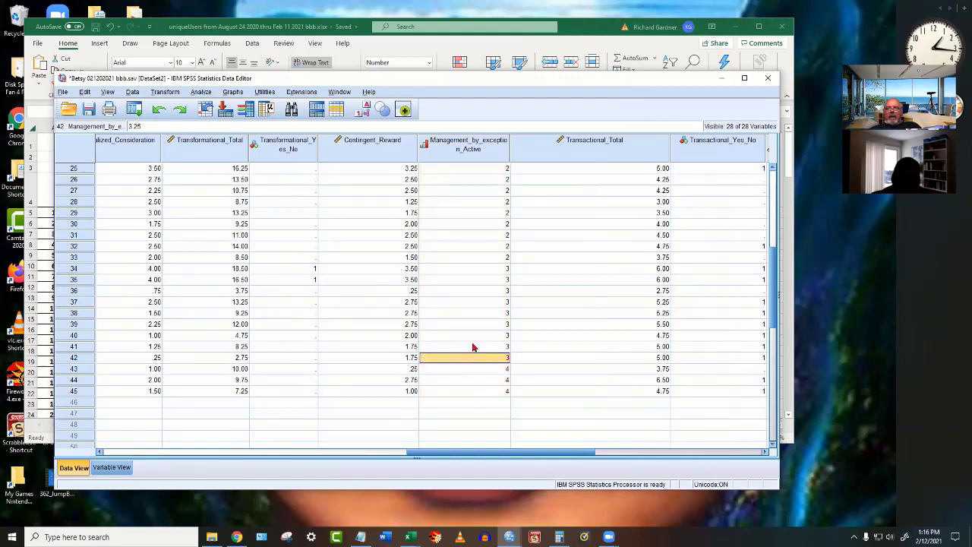
left_click(472, 346)
left_click(472, 338)
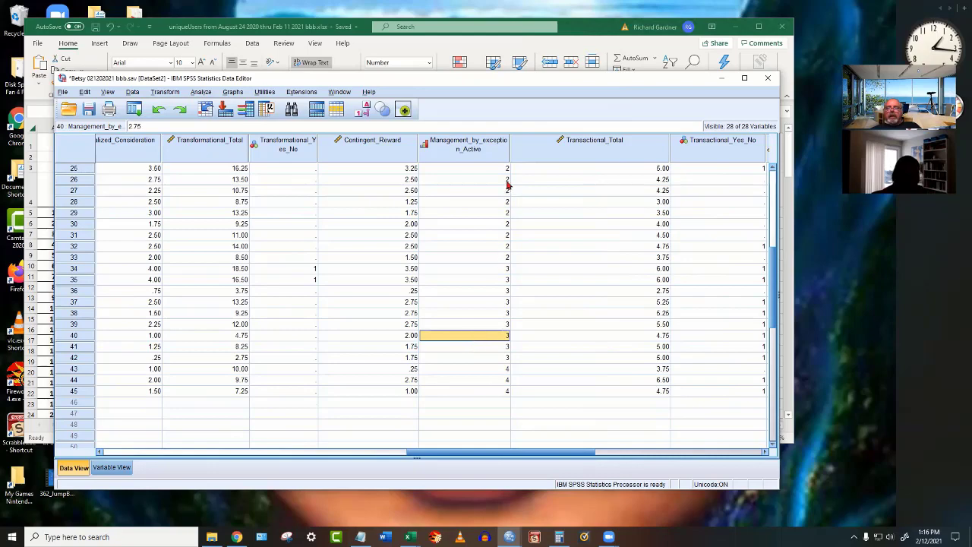
Widen the Management_by_exception_Active column slightly and save the current data file.
left_click_drag(509, 141, 519, 140)
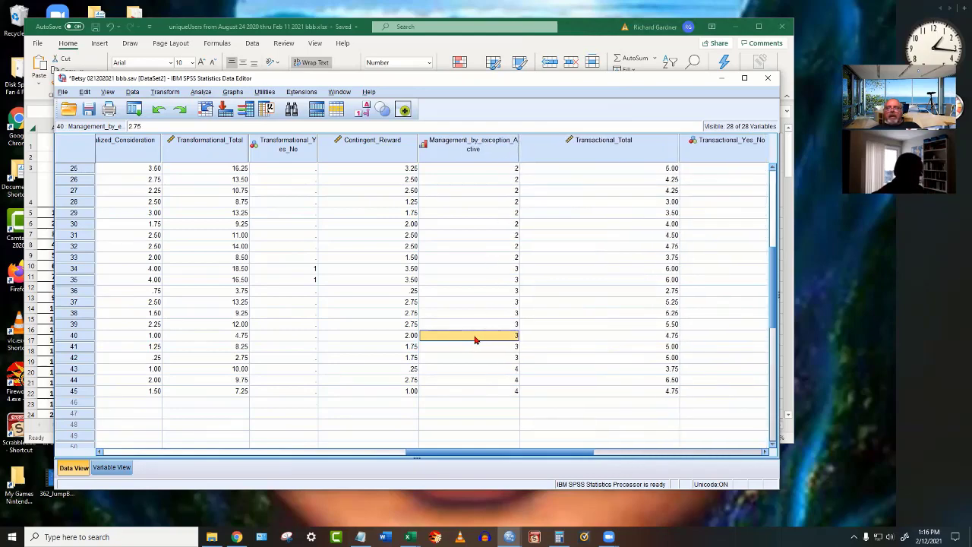
left_click(454, 149)
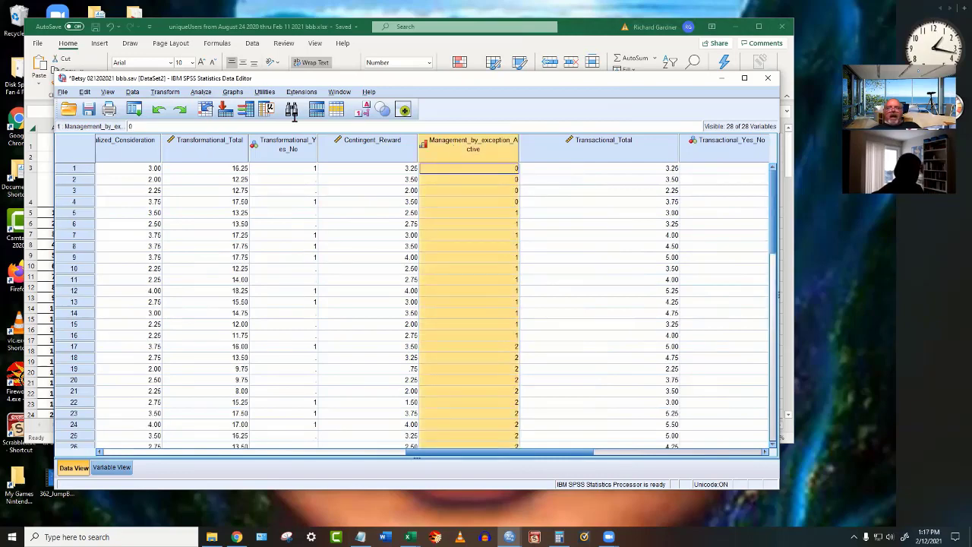
left_click(89, 108)
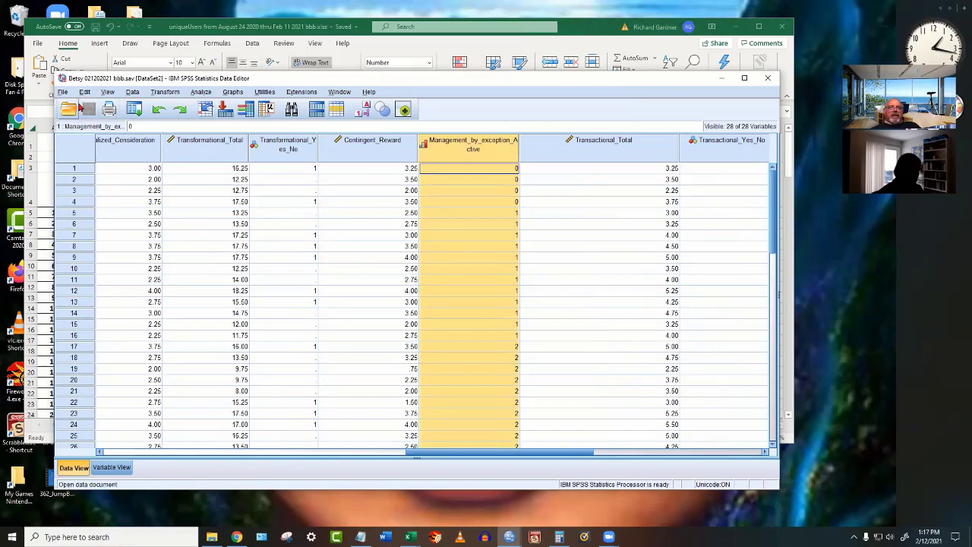
Save the data set as a new SPSS Statistics file in the same folder, ending the file name with ccc.
left_click(62, 91)
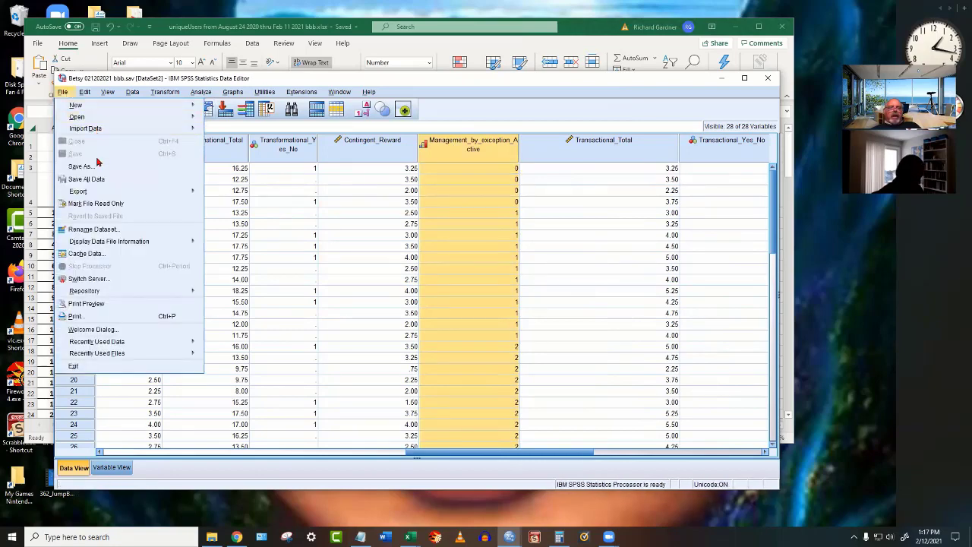
left_click(90, 165)
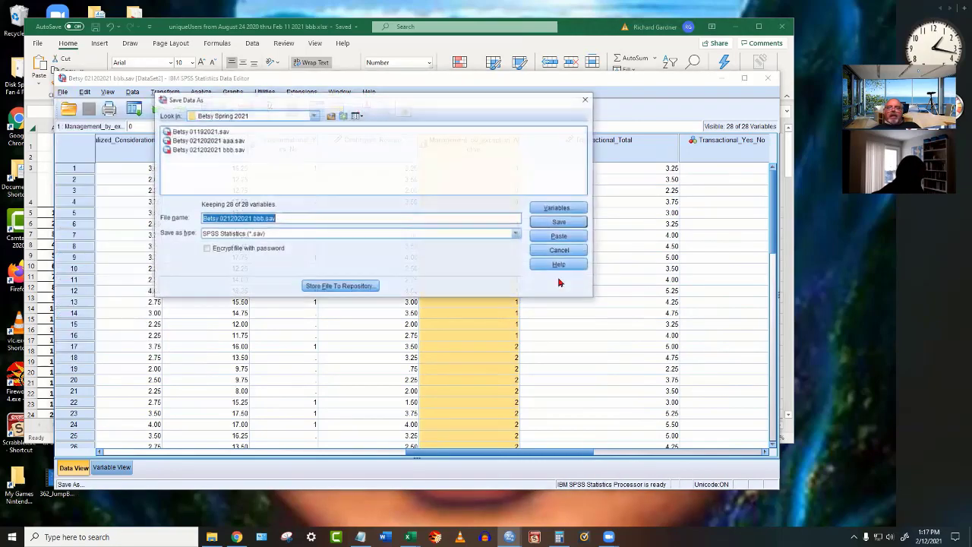
left_click(295, 219)
left_click_drag(253, 218, 304, 233)
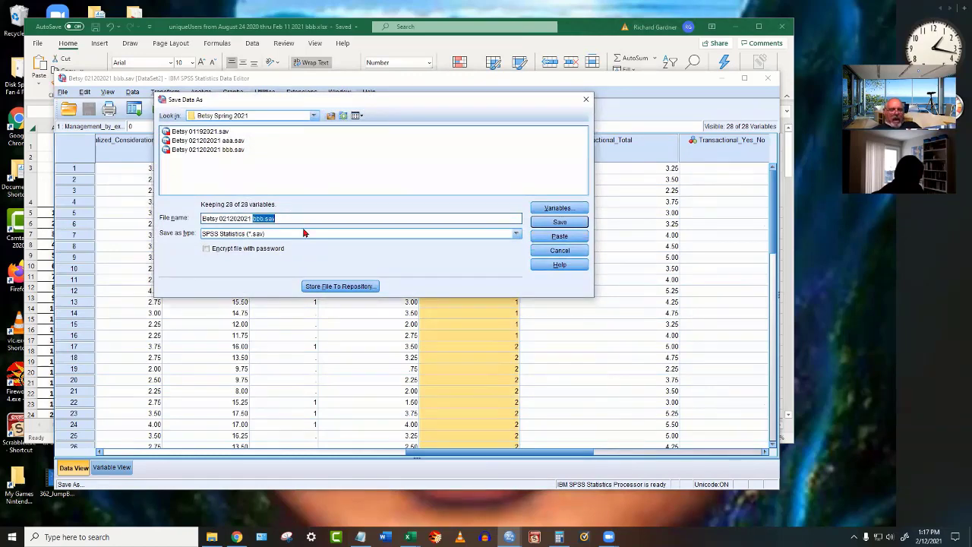
type("ccc")
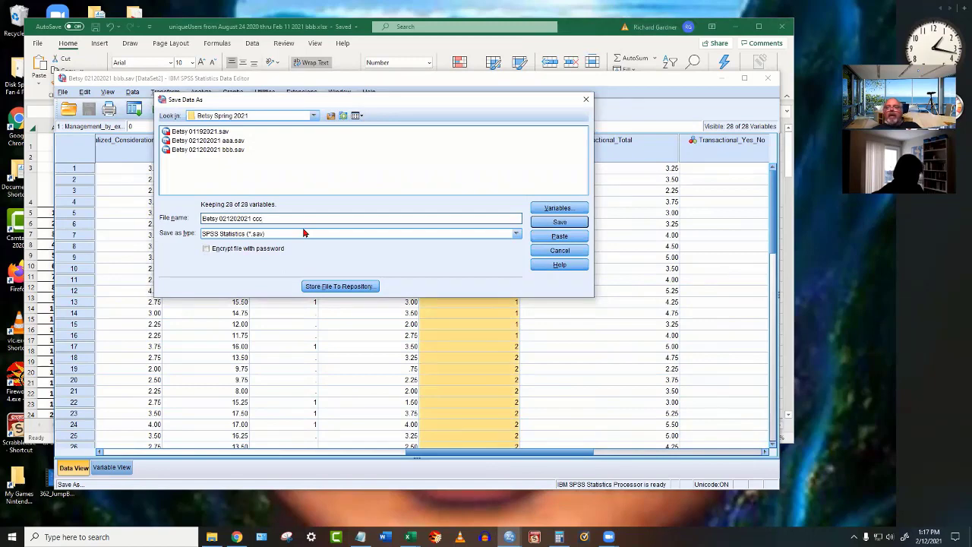
left_click(583, 223)
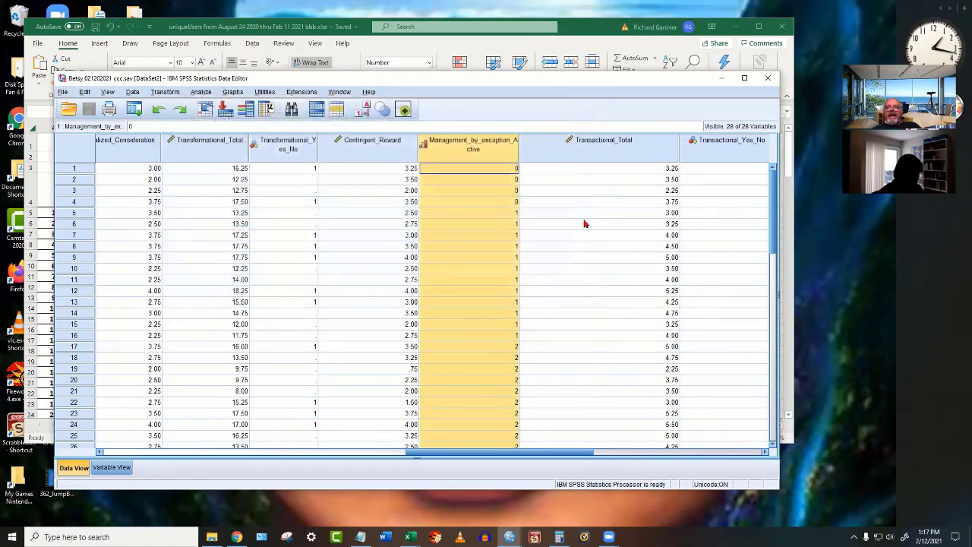
Set the measurement level of the Management_by_exception_Active variable to Scale.
left_click(454, 171)
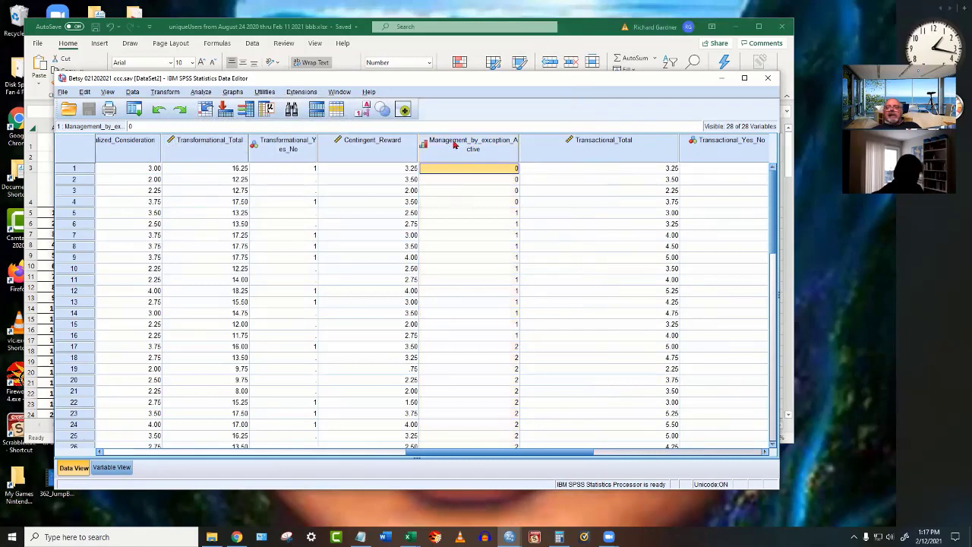
double_click(451, 146)
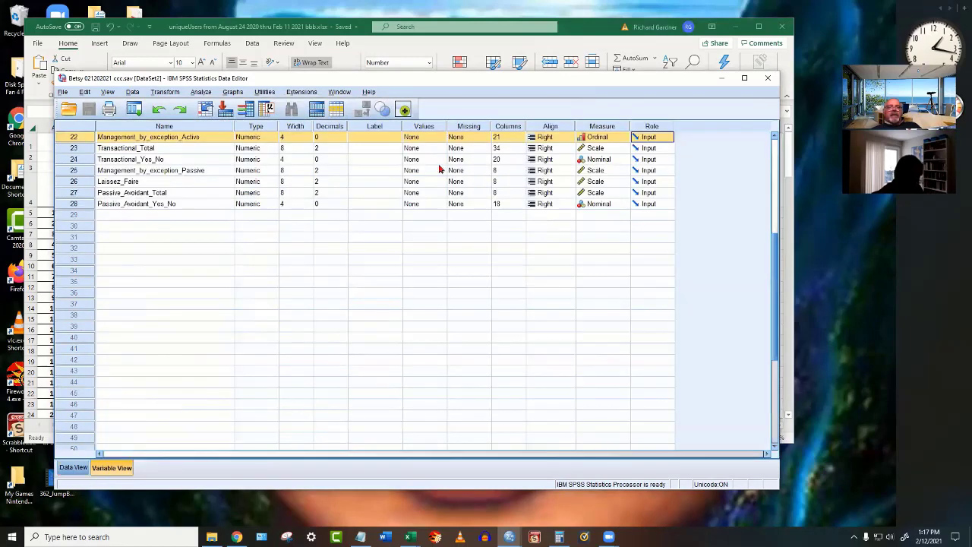
left_click(623, 138)
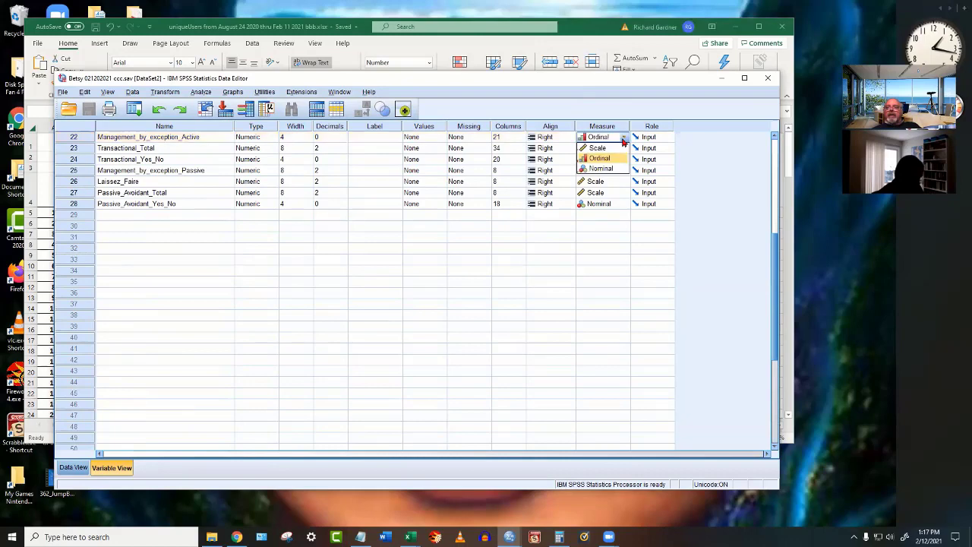
left_click(597, 148)
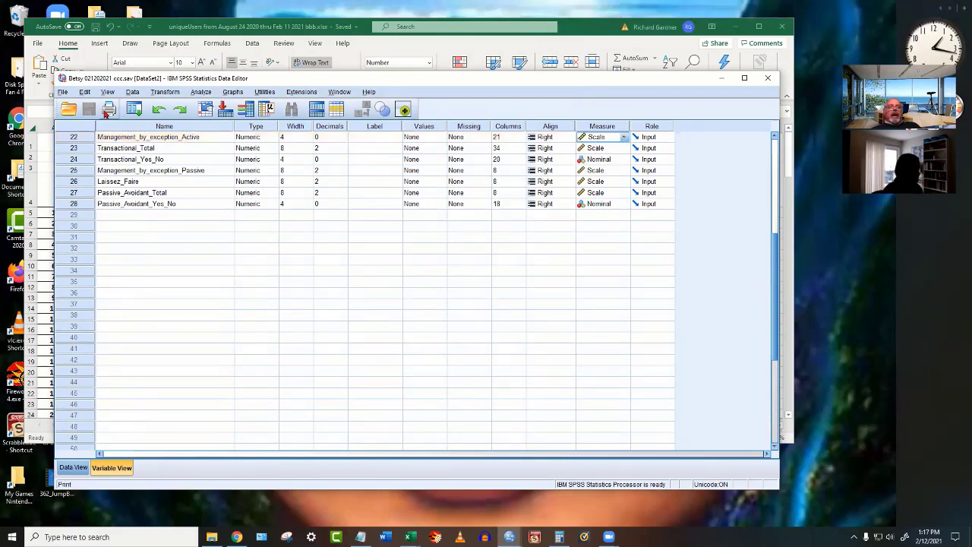
left_click(209, 292)
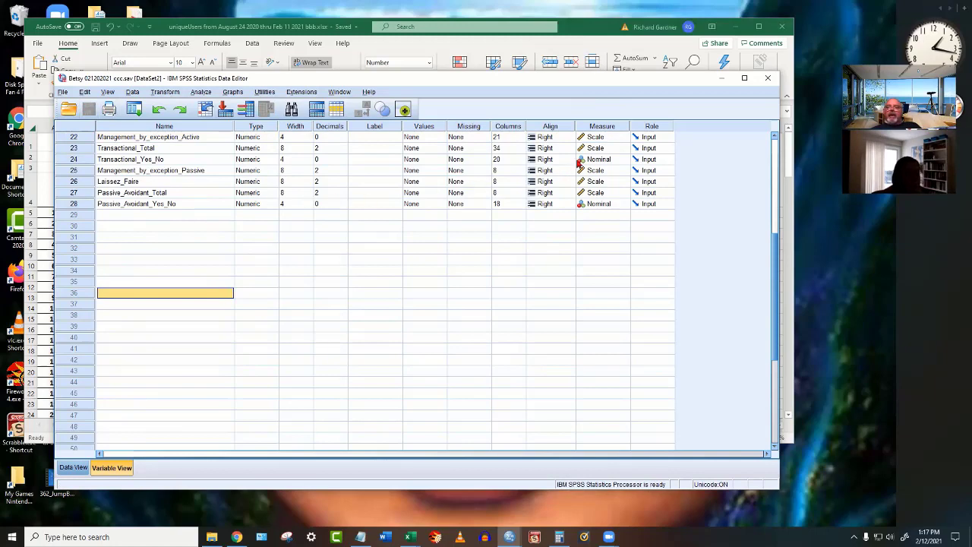
Return to the Management_by_exception_Active data column and widen it until its full name fits on one line.
left_click(81, 136)
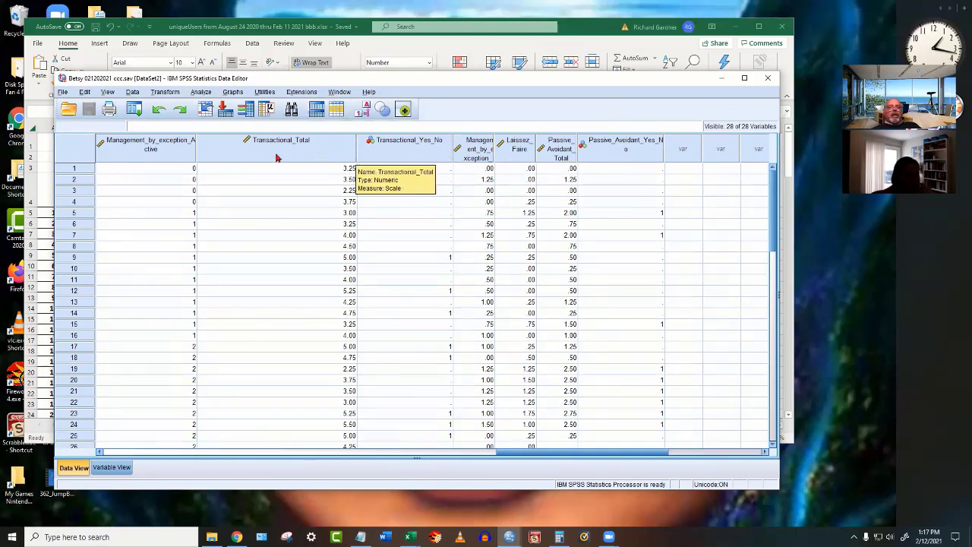
left_click(144, 154)
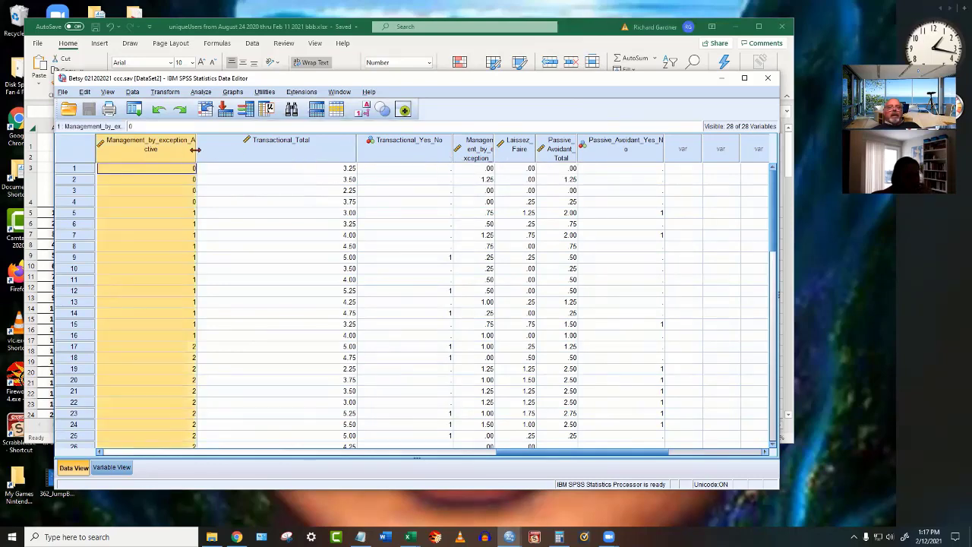
left_click_drag(195, 150, 227, 150)
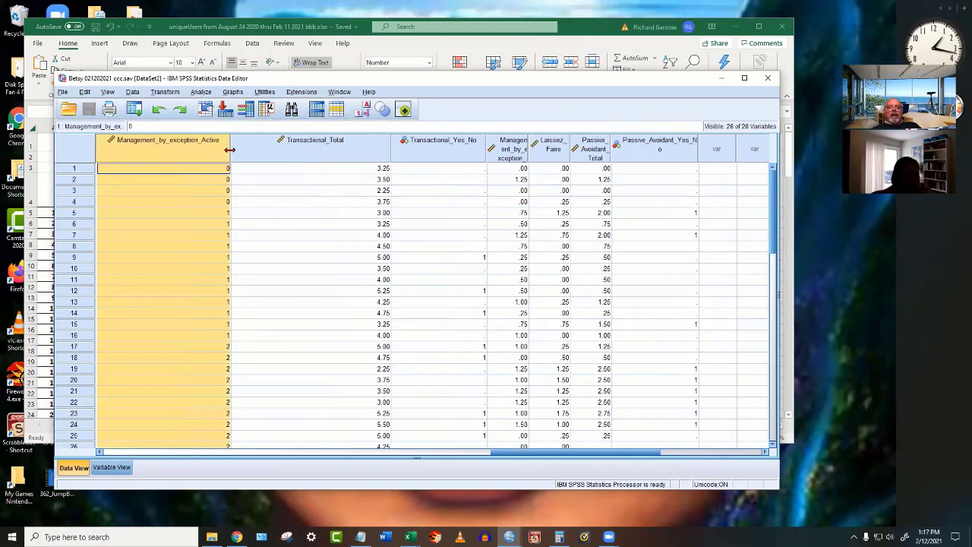
Examine how Contingent_Reward and Management_by_exception_Active make up Transactional_Total, using case 3 as the example.
left_click(326, 150)
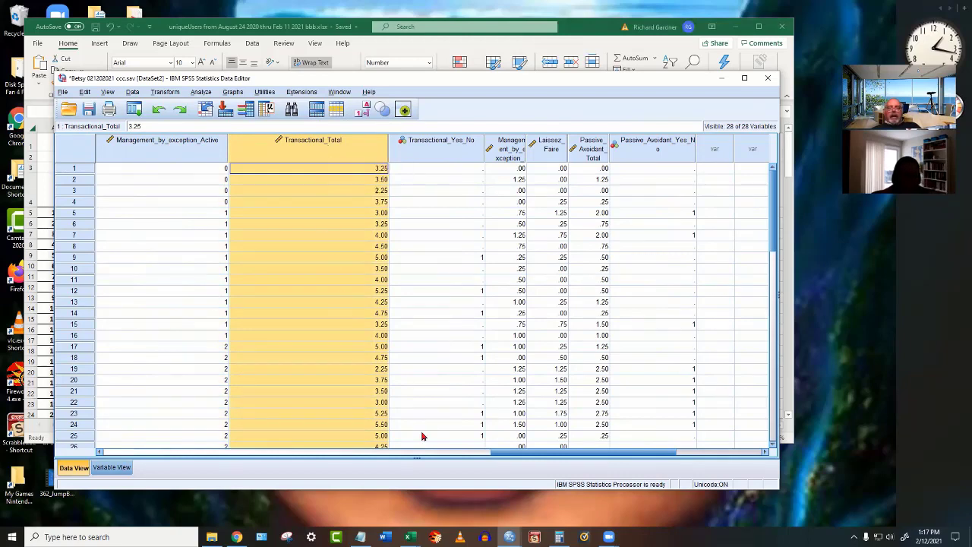
left_click_drag(520, 452, 517, 457)
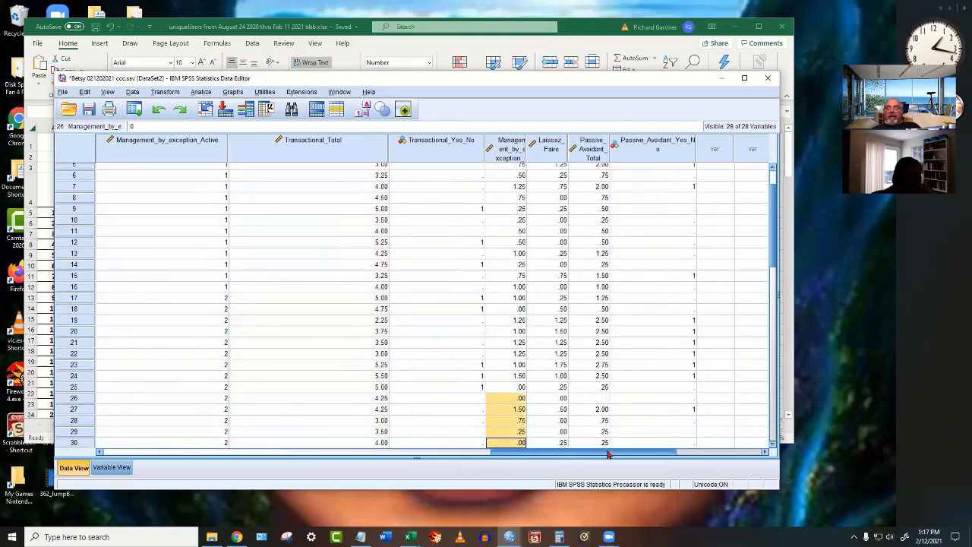
left_click_drag(599, 453, 527, 453)
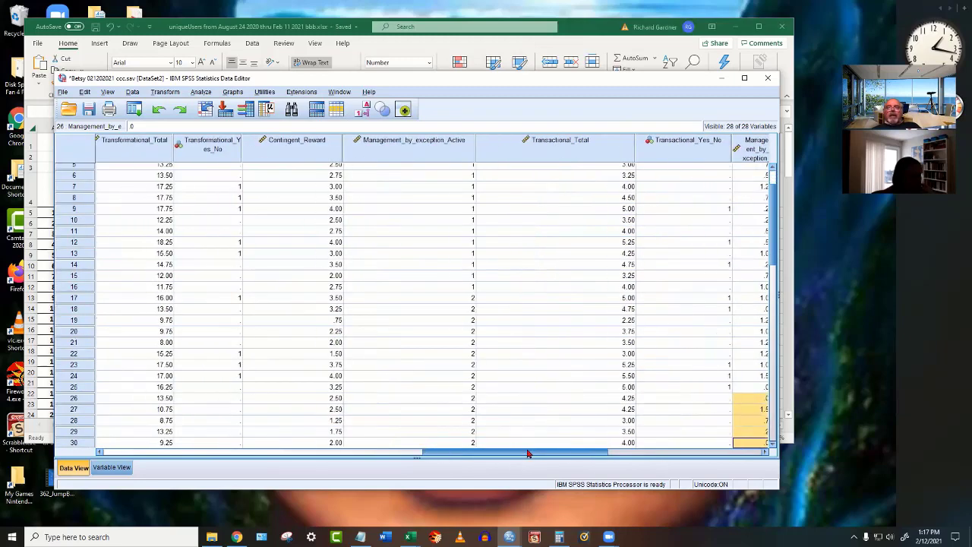
left_click(418, 145)
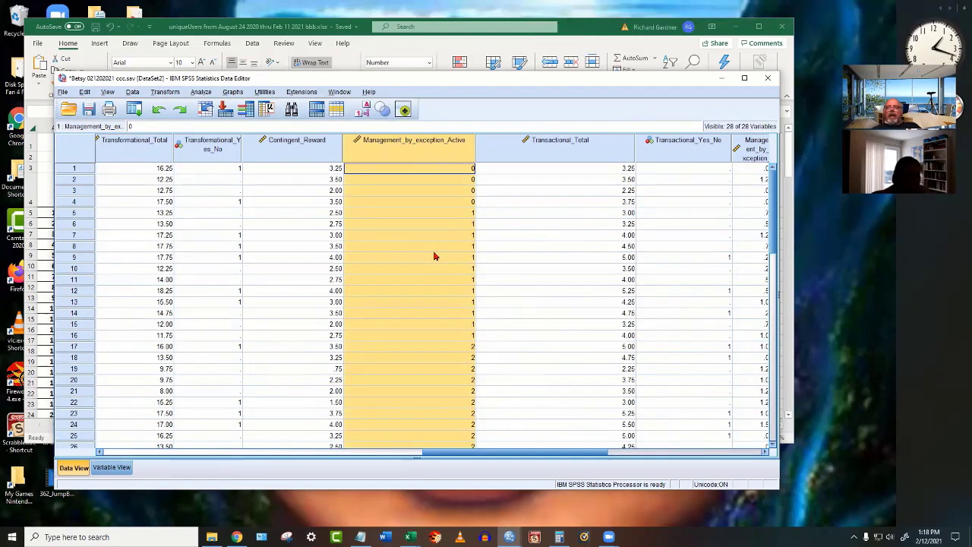
left_click(326, 192)
left_click(393, 196)
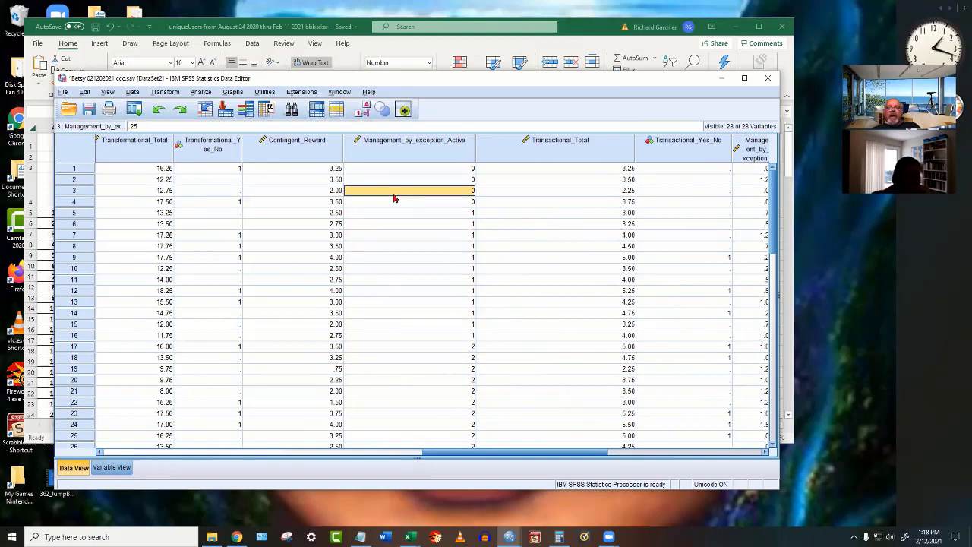
left_click(590, 192)
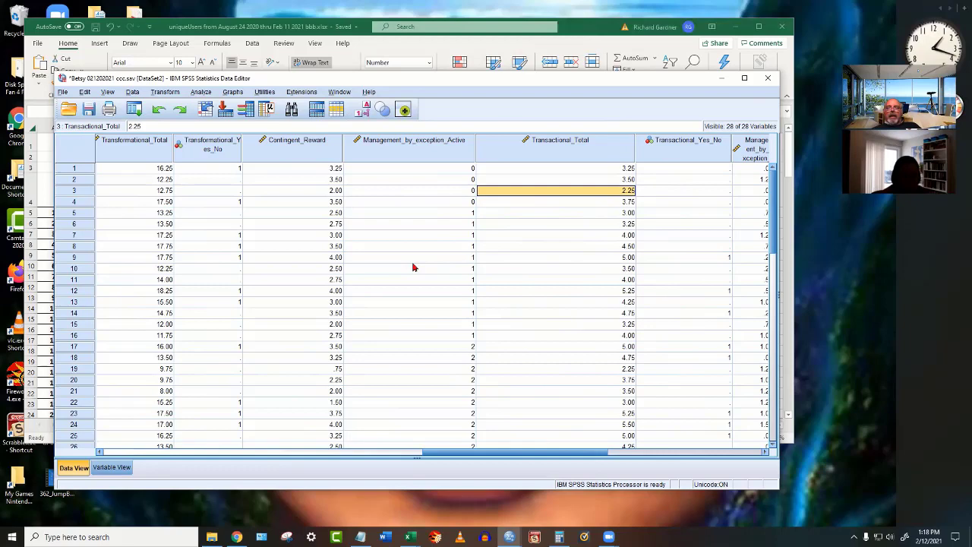
left_click(441, 147)
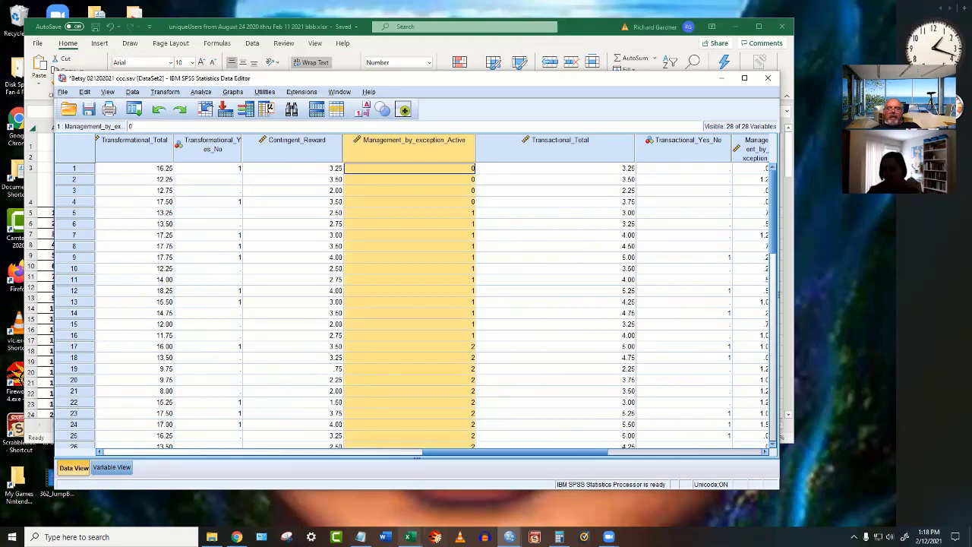
Switch to the Final Data set 02122021 workbook in Excel and examine the Management_by_exception_Active column down to its last data row.
left_click(408, 536)
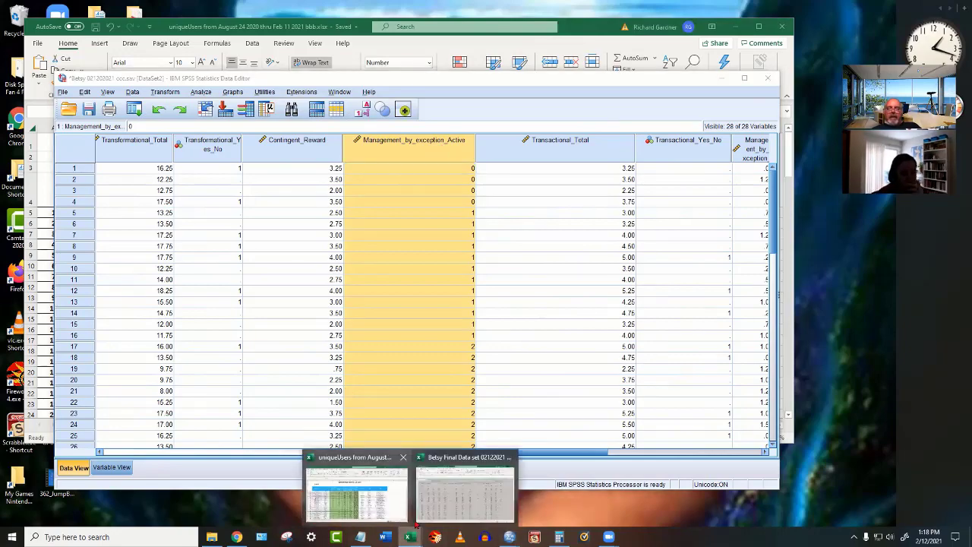
left_click(438, 490)
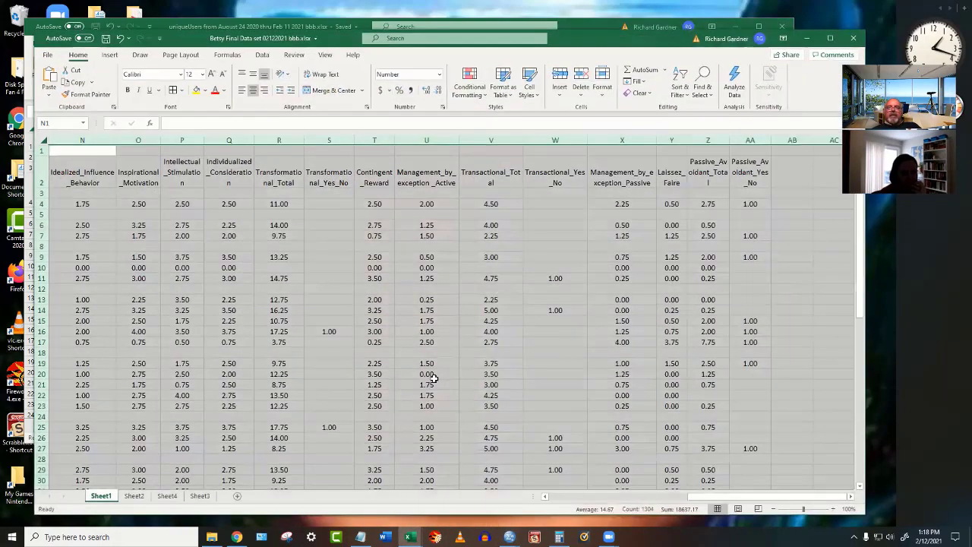
left_click(425, 171)
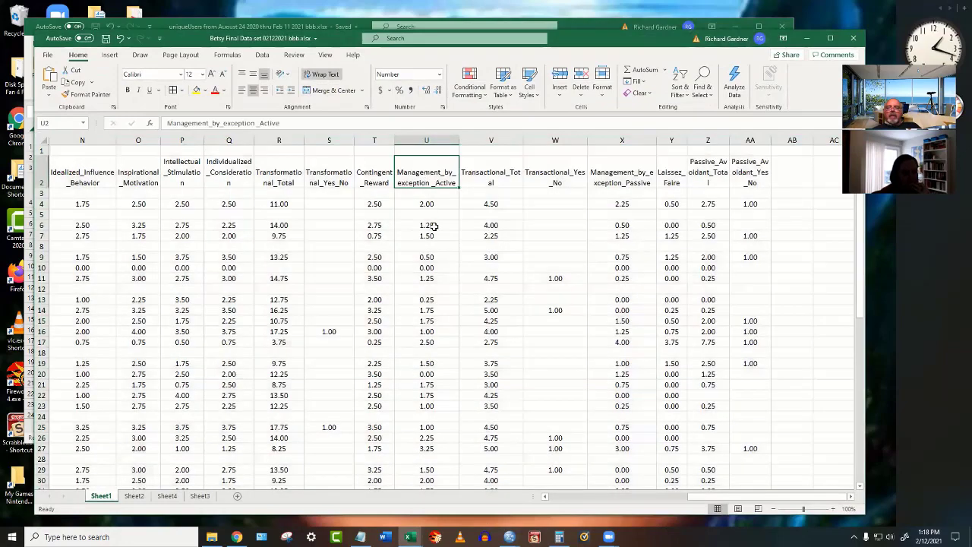
left_click(426, 300)
scroll(438, 383, "down", 5)
scroll(438, 389, "down", 4)
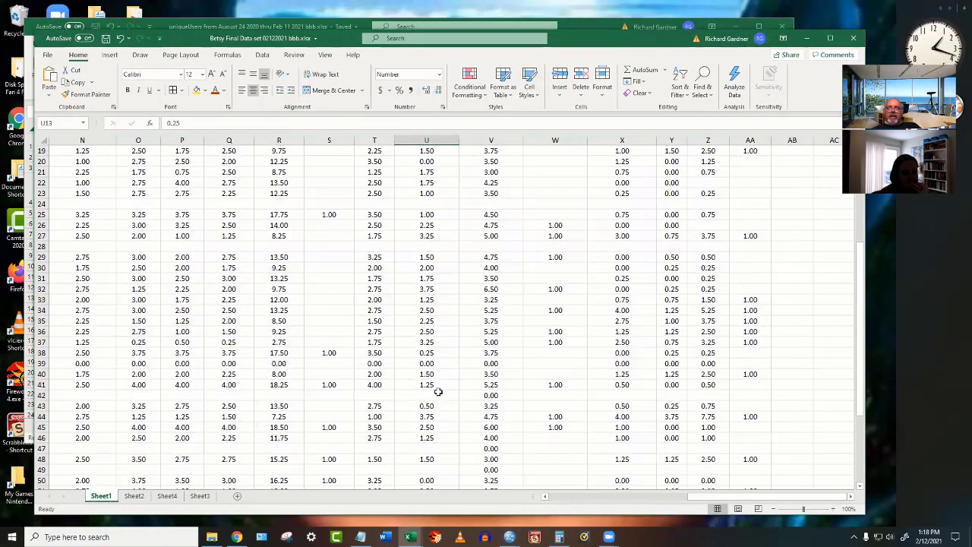
scroll(438, 392, "down", 4)
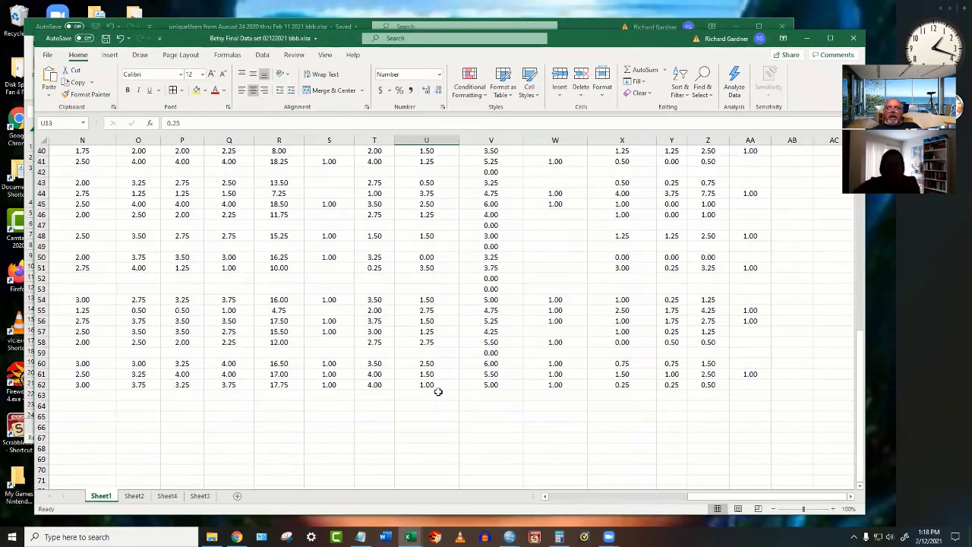
scroll(438, 391, "up", 13)
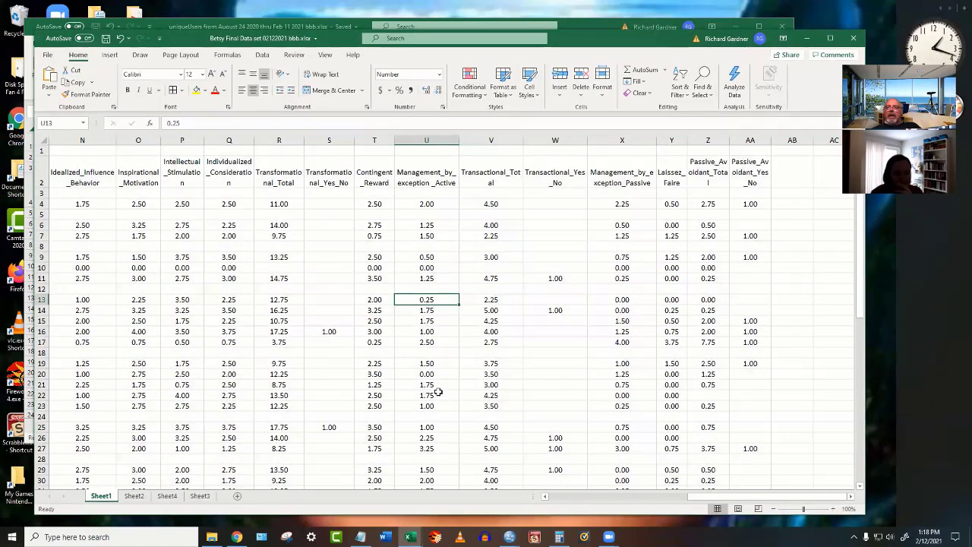
Compare individual Management_by_exception_Active values with Contingent_Reward in row 4, and return to the SPSS data set.
left_click(425, 203)
left_click(425, 279)
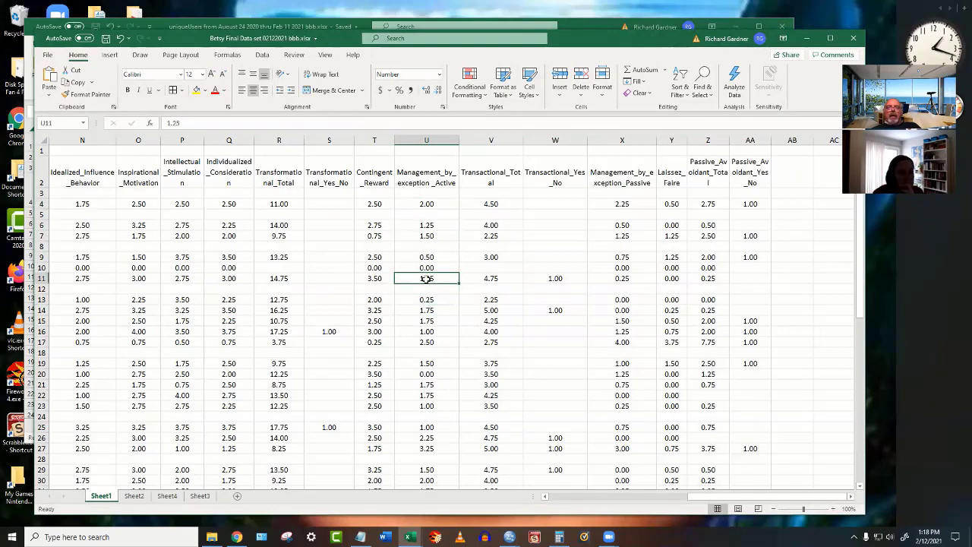
left_click(375, 205)
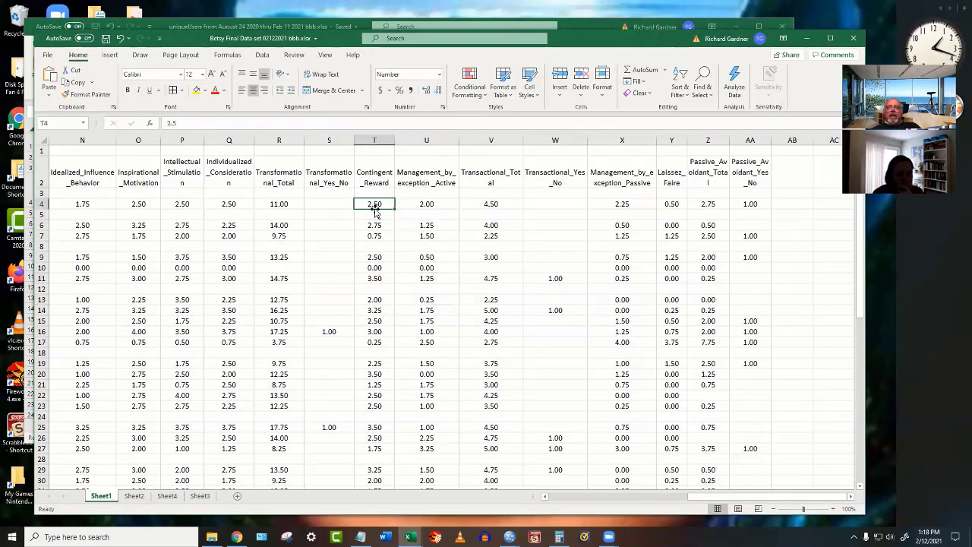
left_click(421, 203)
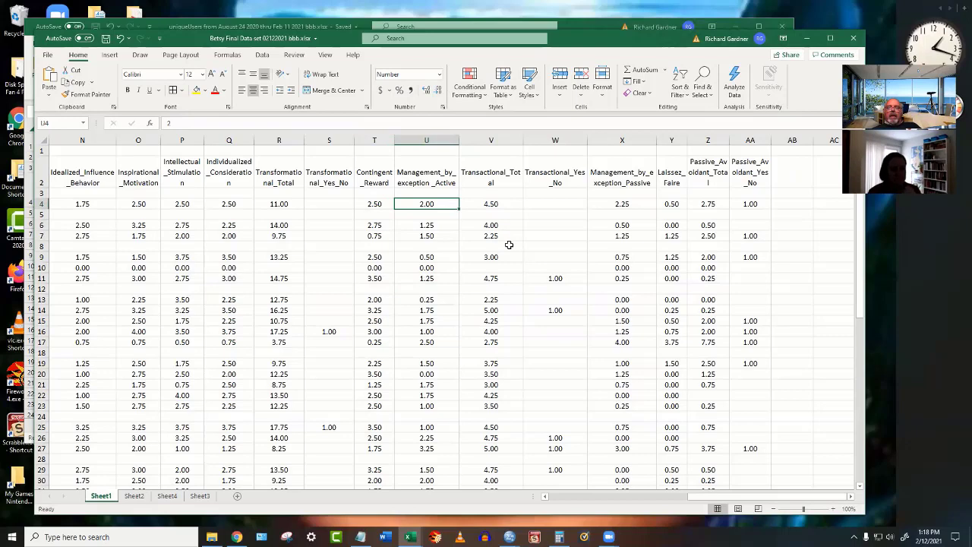
left_click(807, 40)
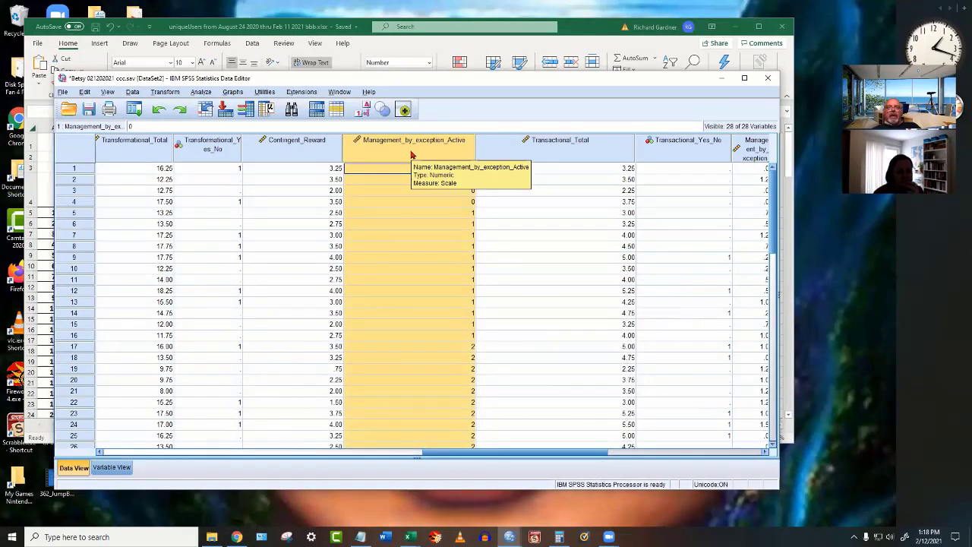
Try to raise the number of decimals of the Management_by_exception_Active variable and check its data column.
double_click(411, 155)
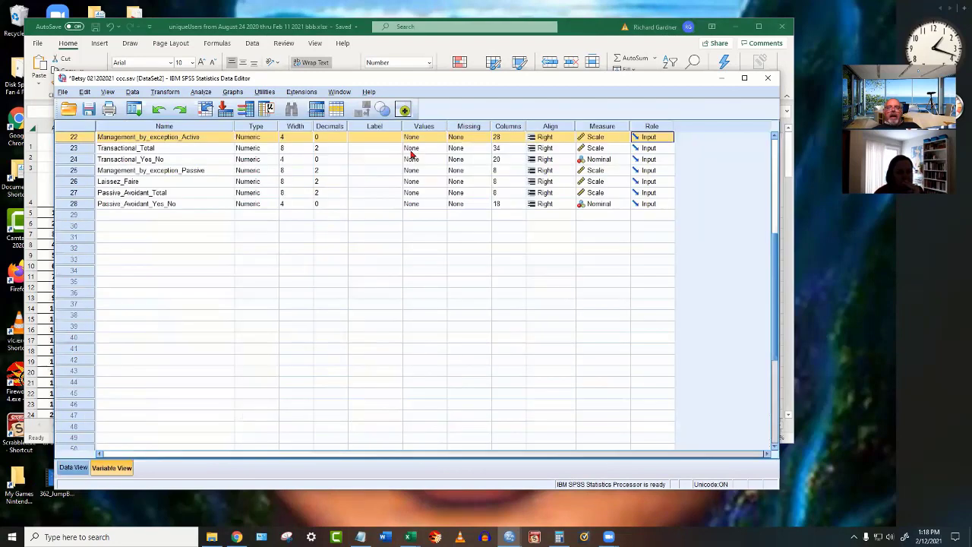
left_click(343, 137)
left_click(343, 134)
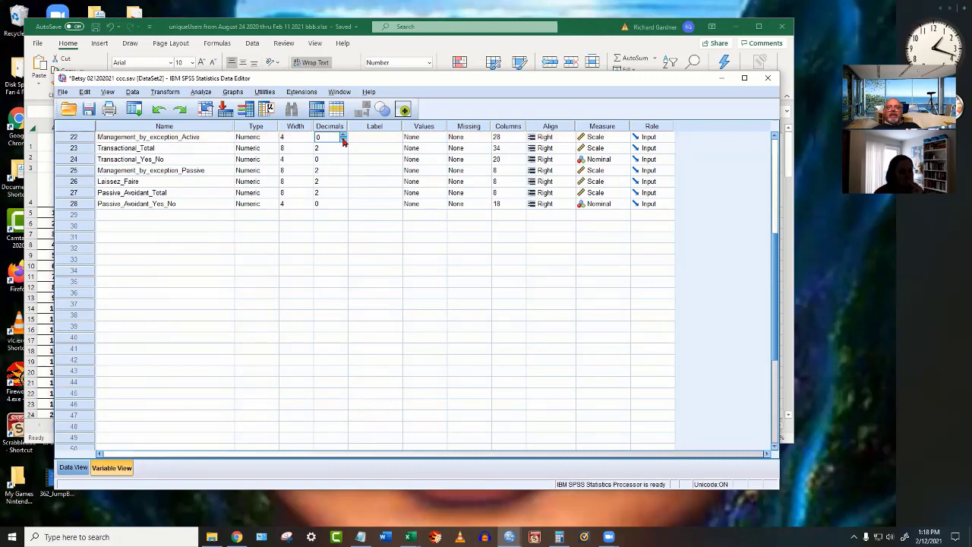
left_click(341, 127)
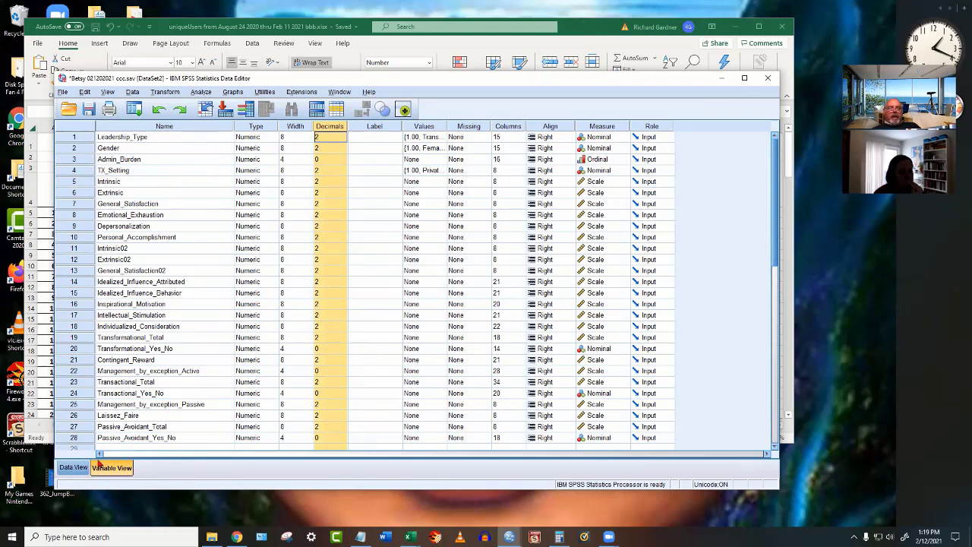
left_click(73, 467)
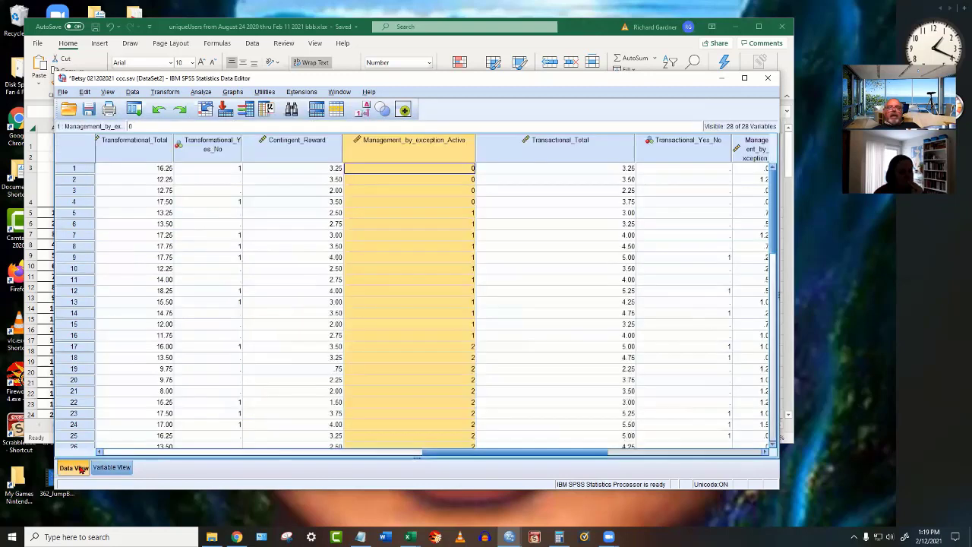
Set the decimals of the Management_by_exception_Active variable to 2, return to the data values and save the data set.
double_click(396, 144)
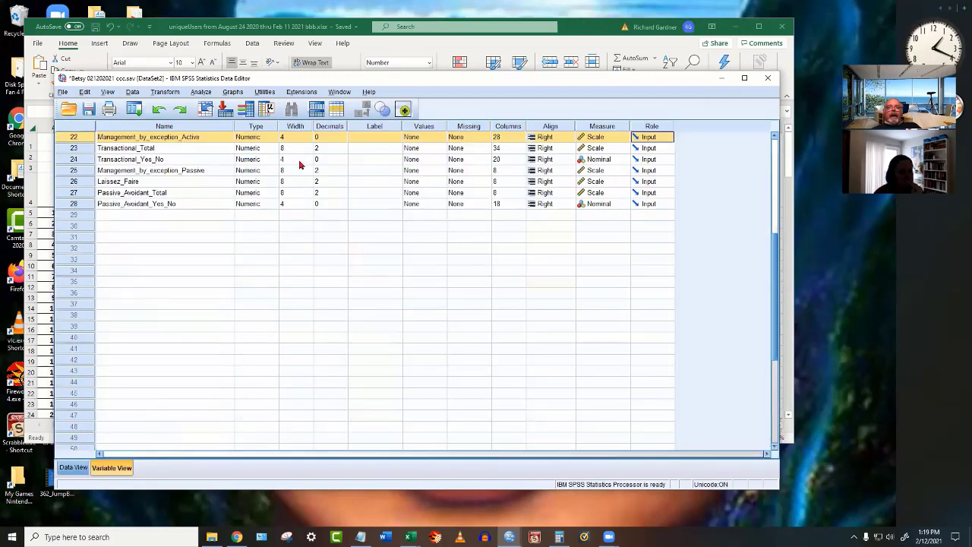
left_click(334, 137)
left_click(343, 134)
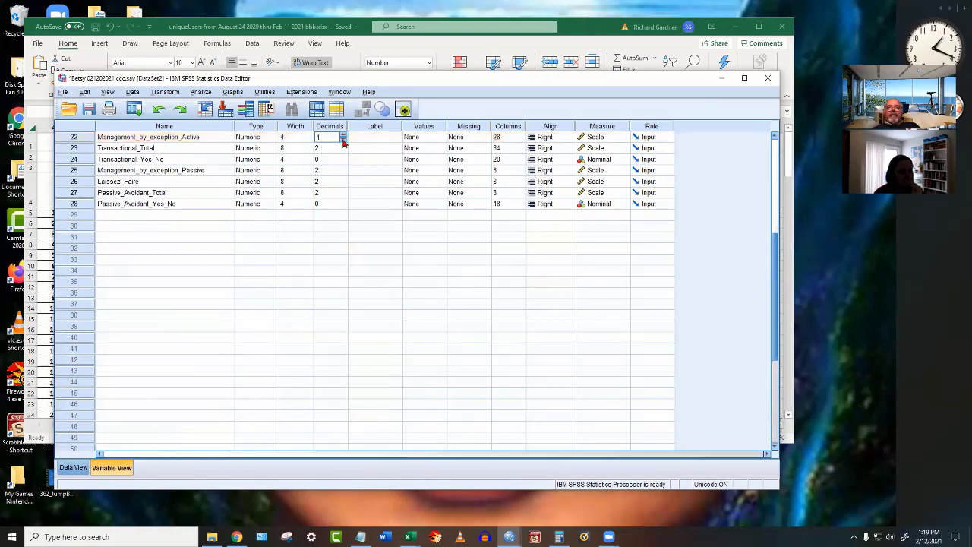
left_click(344, 134)
left_click(329, 348)
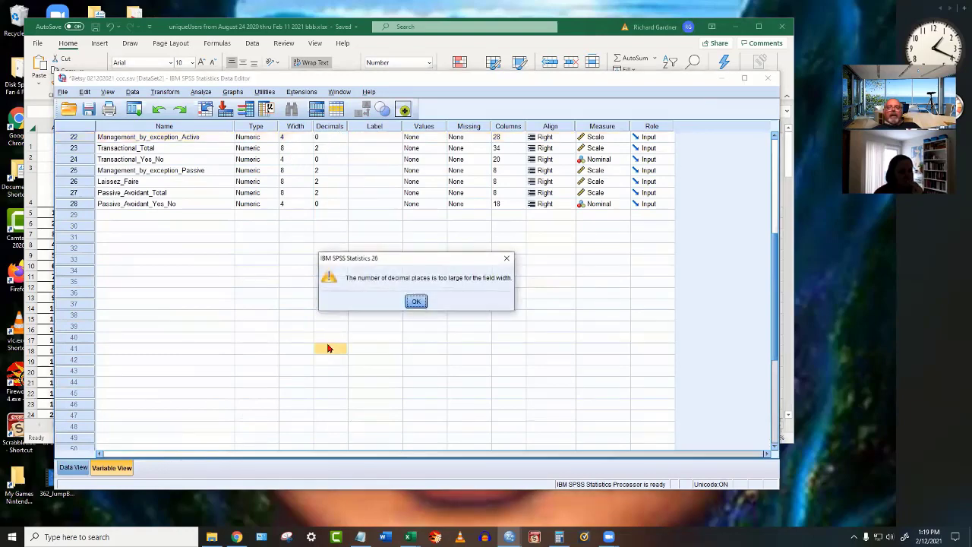
left_click(415, 299)
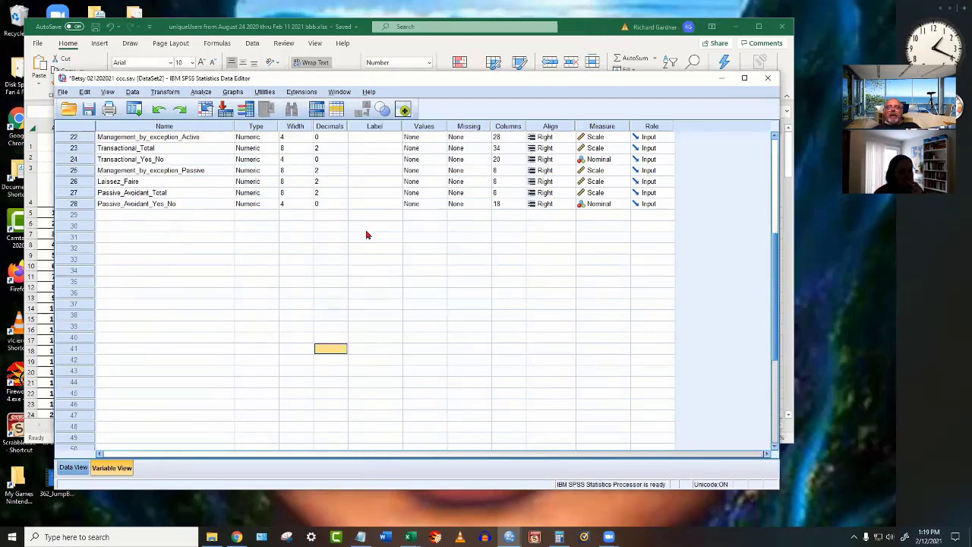
left_click(344, 137)
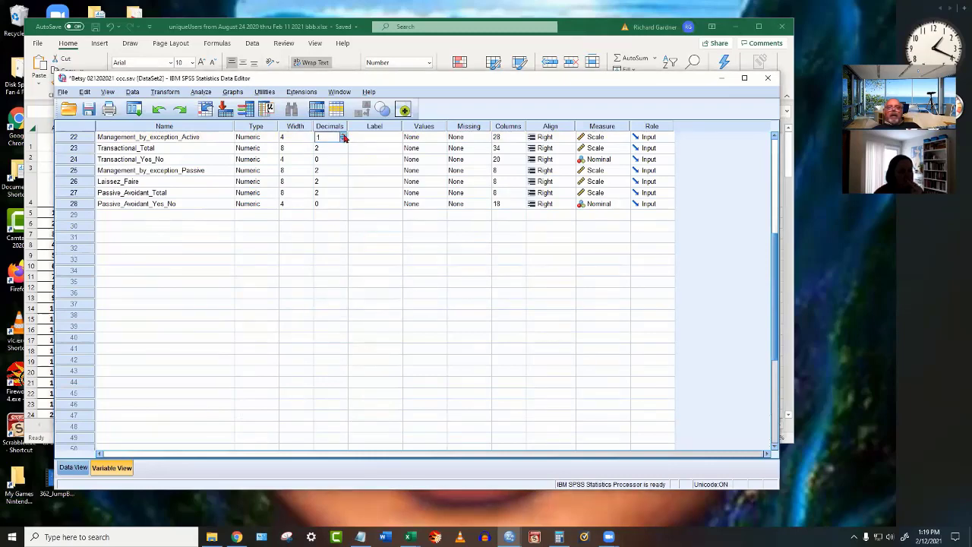
left_click(382, 141)
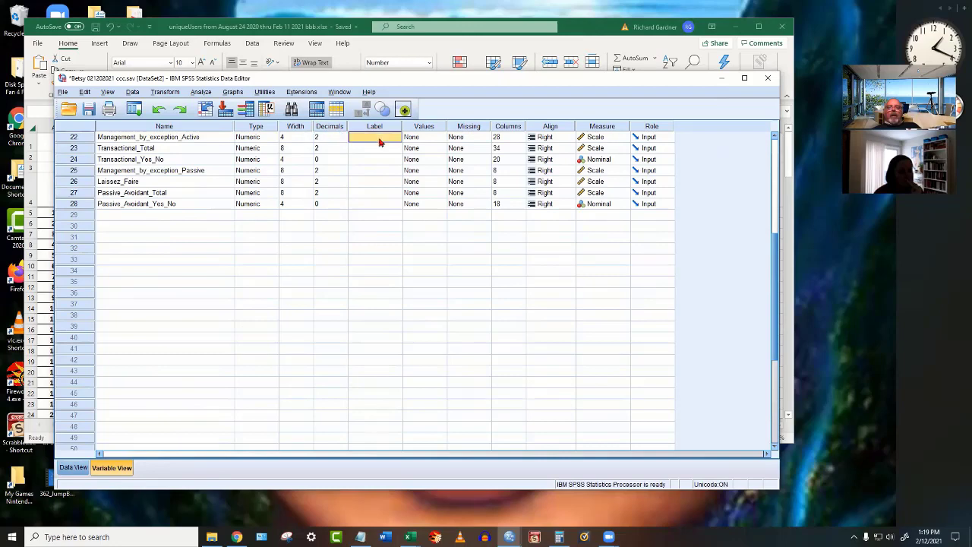
left_click(74, 468)
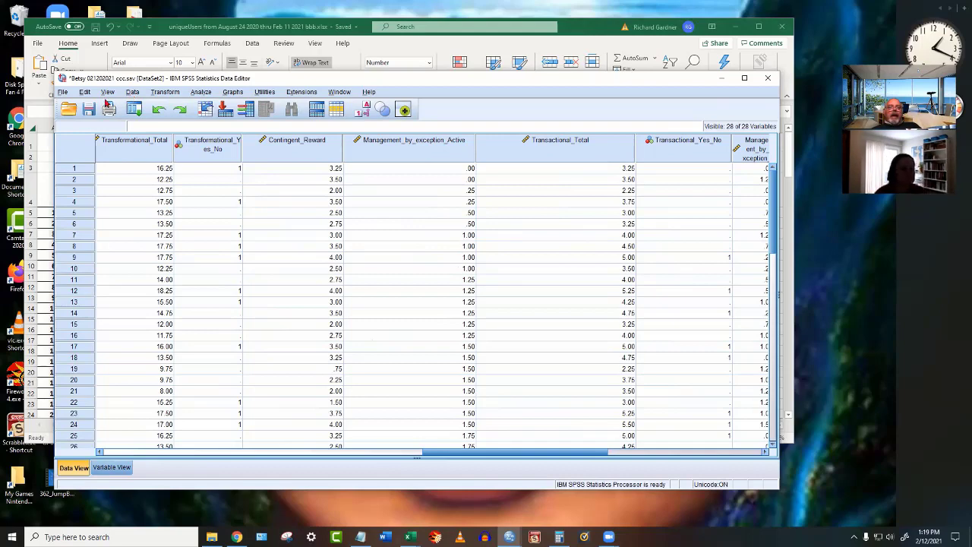
left_click(89, 109)
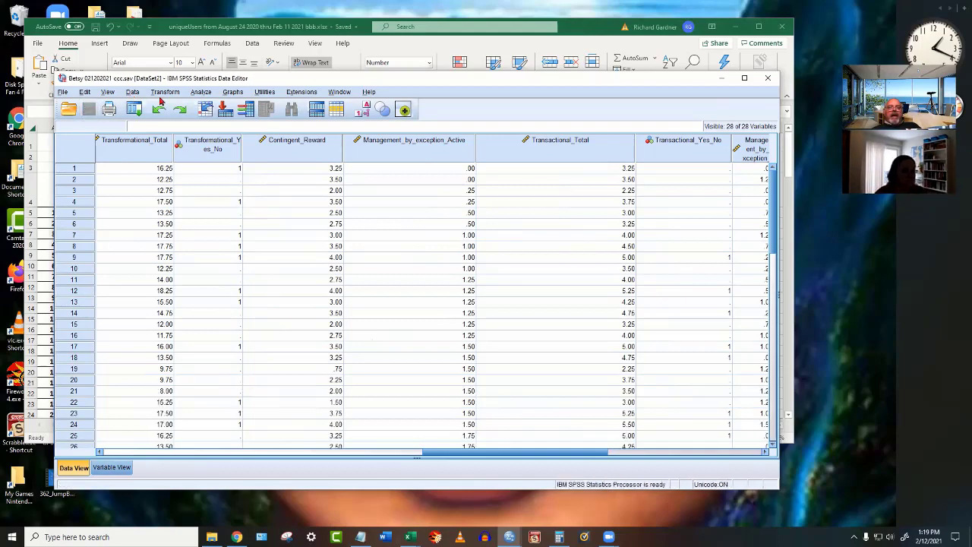
Reset the Bivariate Correlations setup to clear its previous variables and options, and close it without running the analysis.
left_click(201, 92)
mouse_move(225, 203)
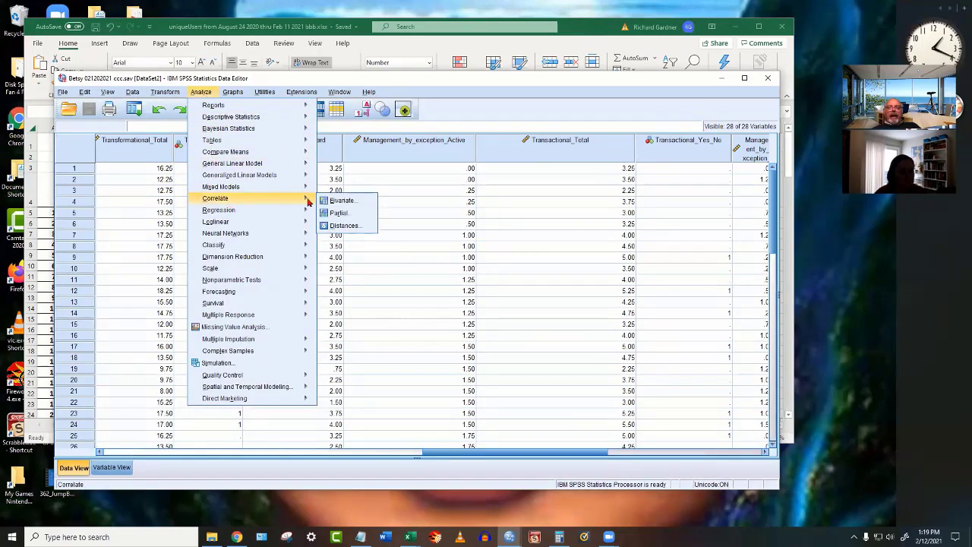
left_click(340, 199)
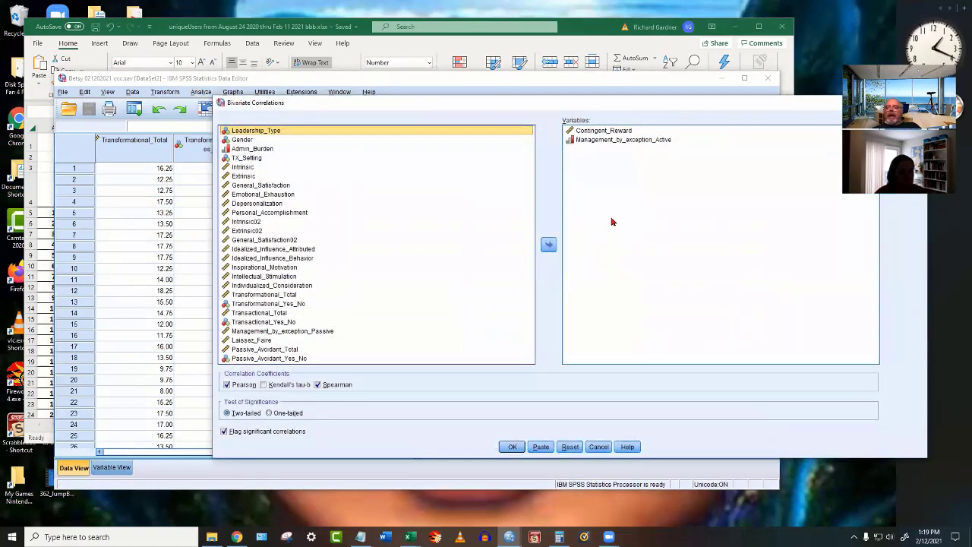
left_click(606, 139)
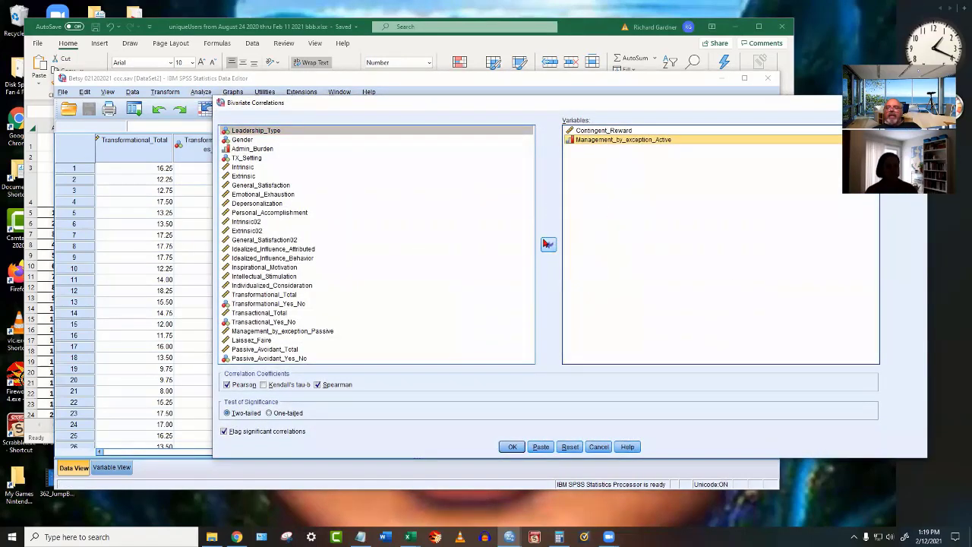
left_click(548, 243)
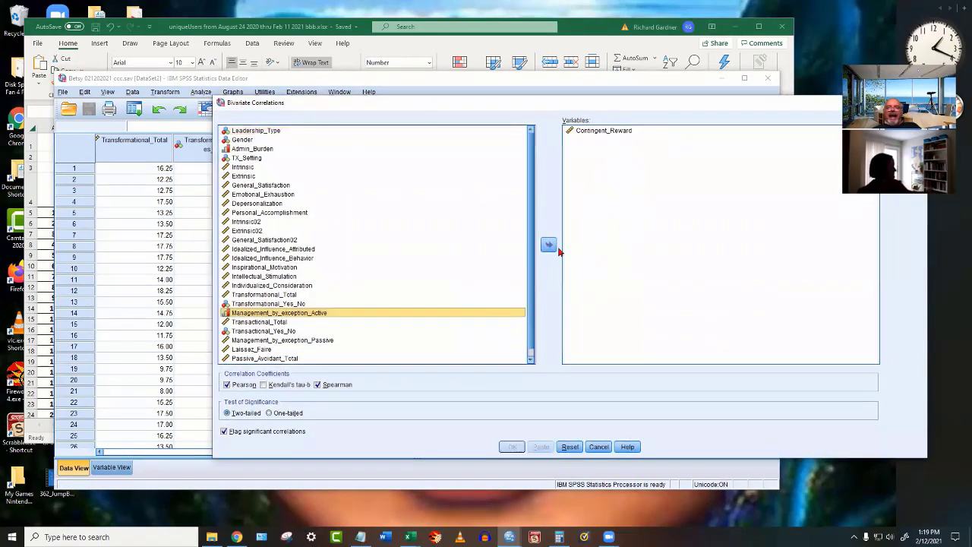
left_click(433, 331)
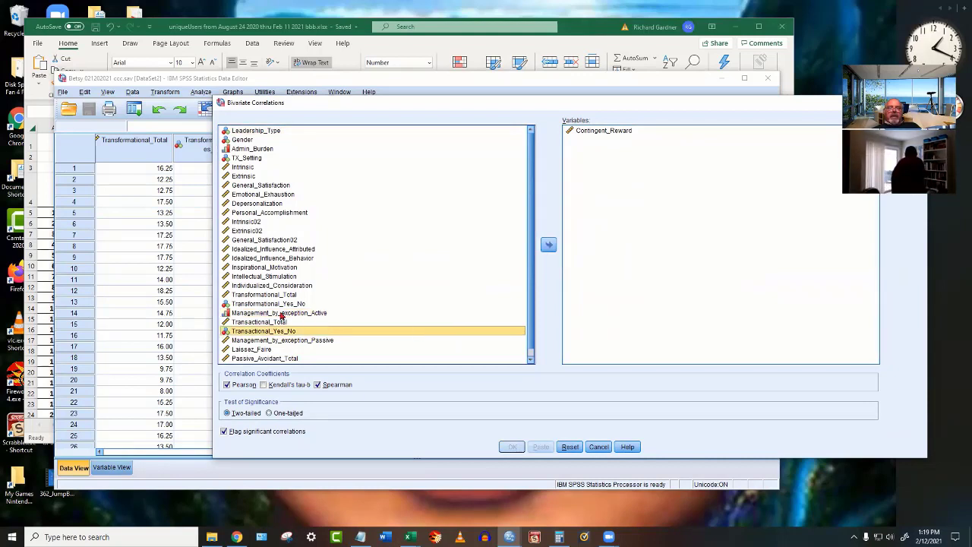
left_click(571, 446)
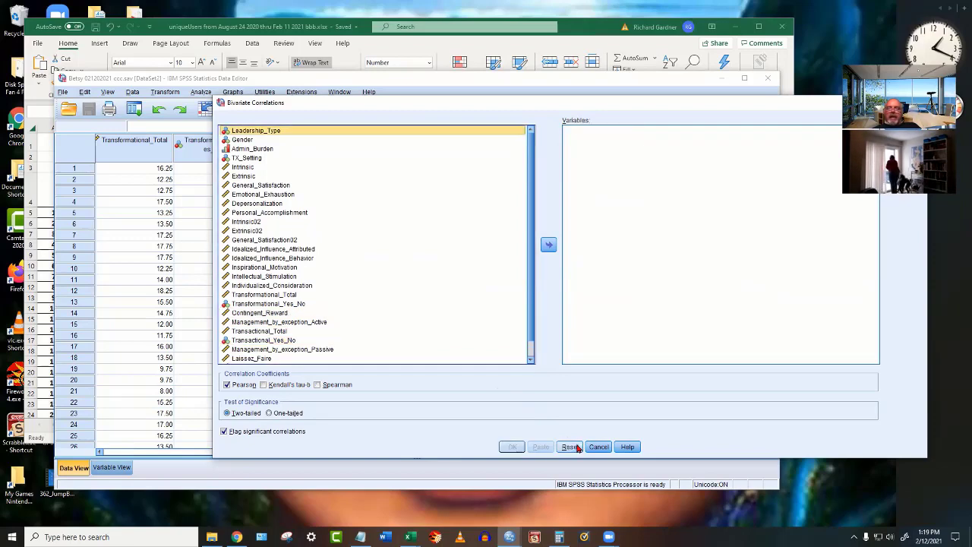
left_click(598, 446)
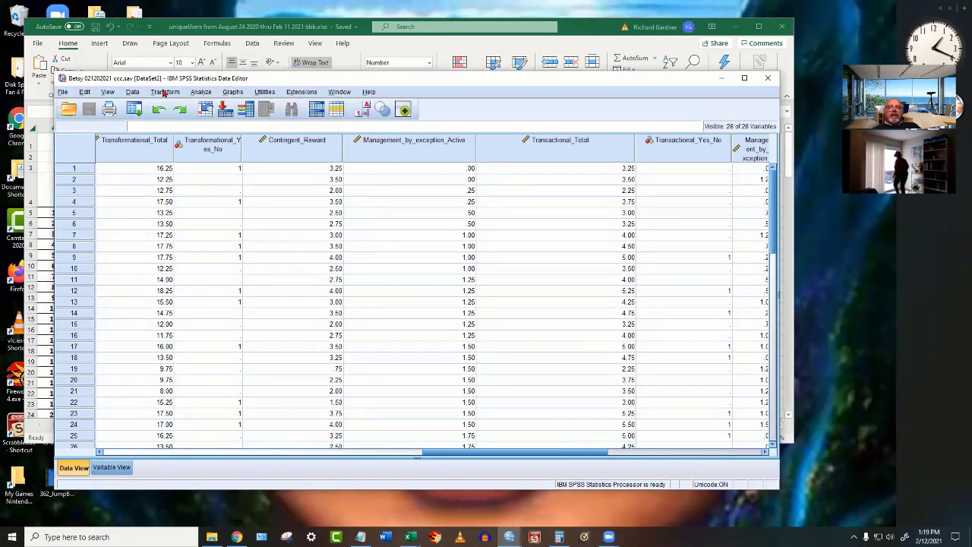
Run a two-tailed Pearson bivariate correlation between Contingent_Reward and Management_by_exception_Active and select its correlation table in the output.
left_click(201, 92)
mouse_move(235, 199)
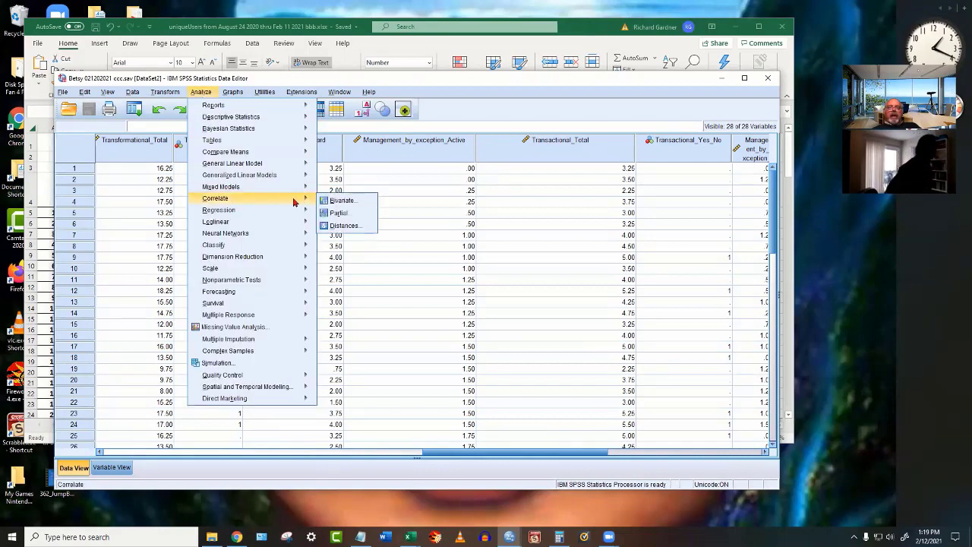
left_click(340, 200)
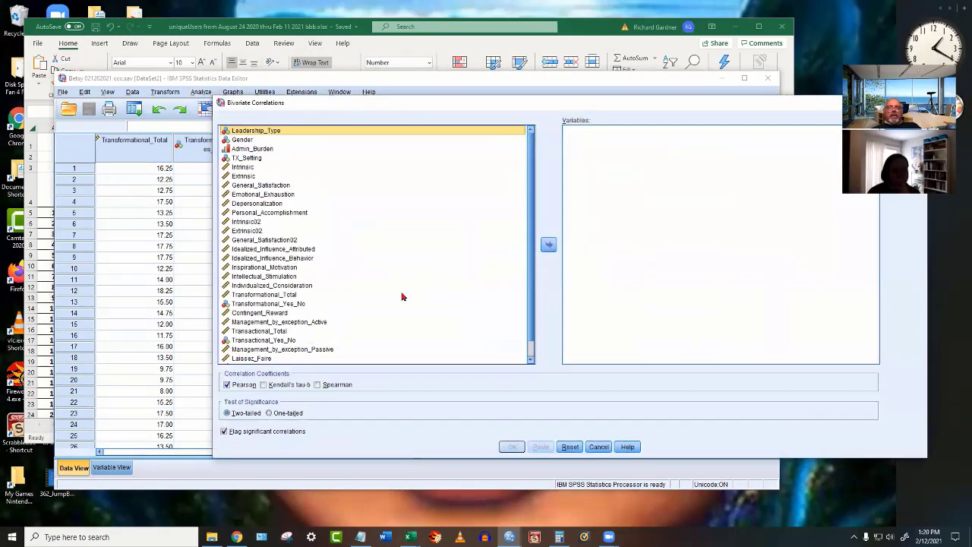
left_click(278, 314)
left_click(548, 244)
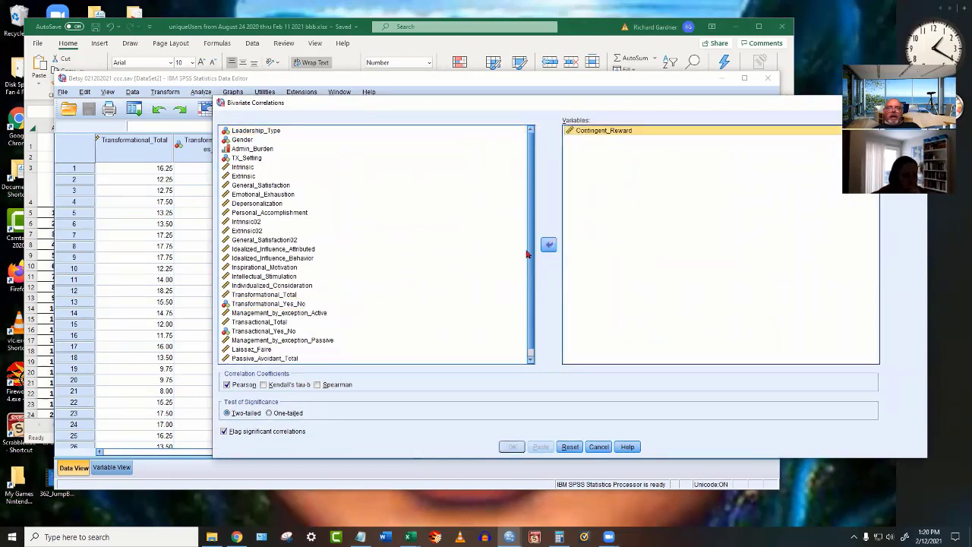
left_click(278, 313)
left_click(549, 244)
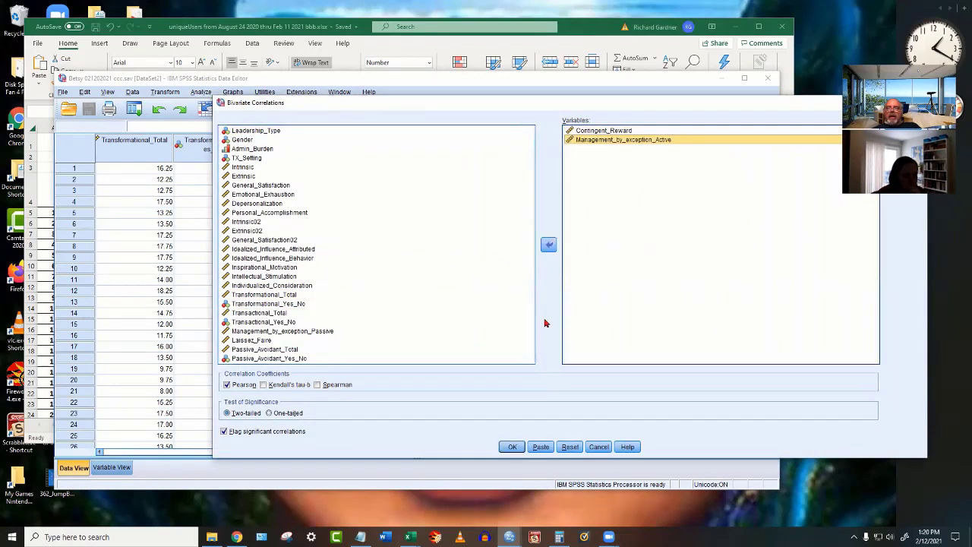
left_click(512, 446)
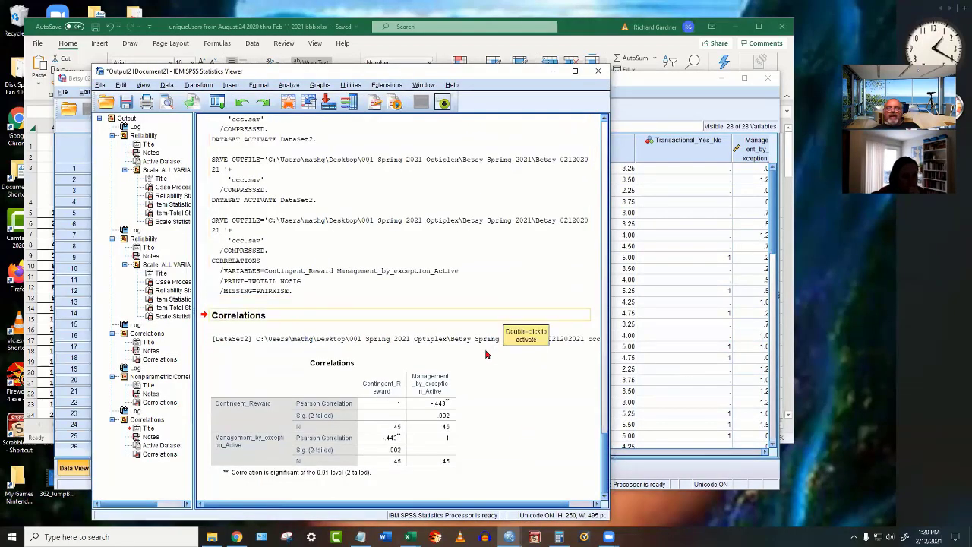
left_click(485, 355)
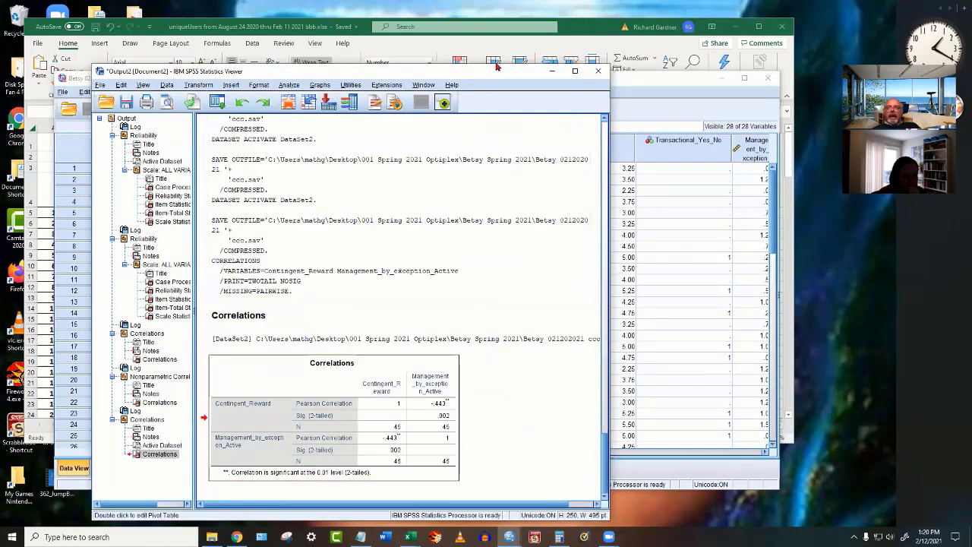
Put the output aside and compare Transactional_Total with Contingent_Reward and Management_by_exception_Active for cases 15 and 1 in the data.
left_click_drag(497, 67, 560, 11)
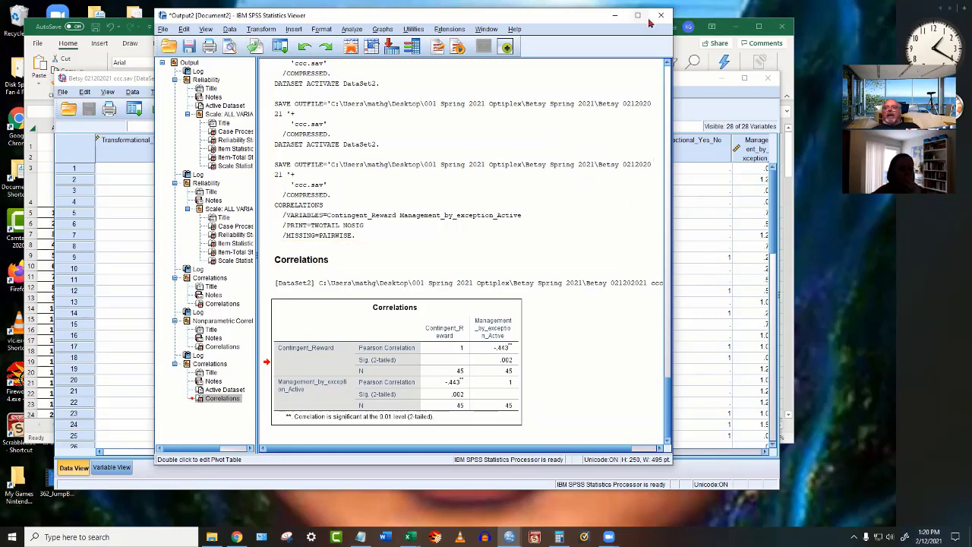
left_click(615, 15)
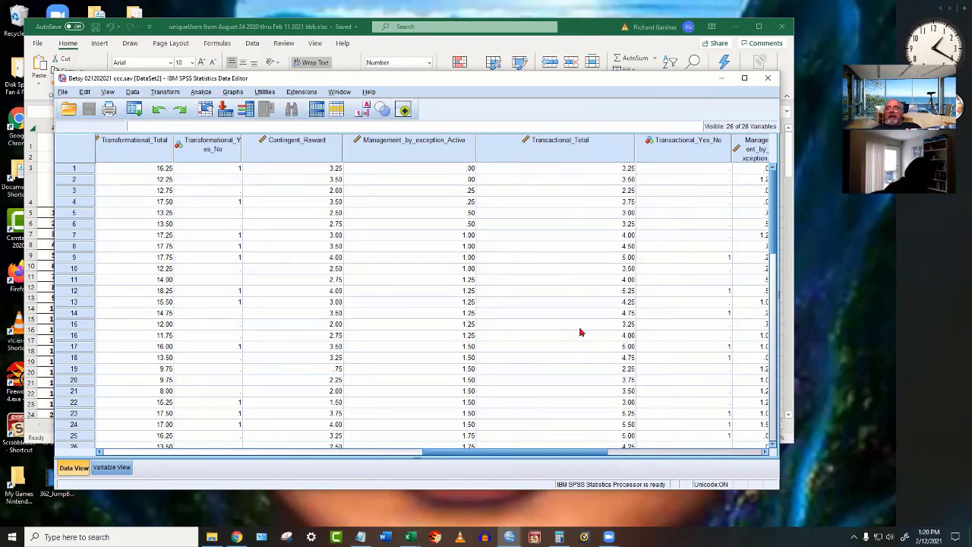
left_click(628, 325)
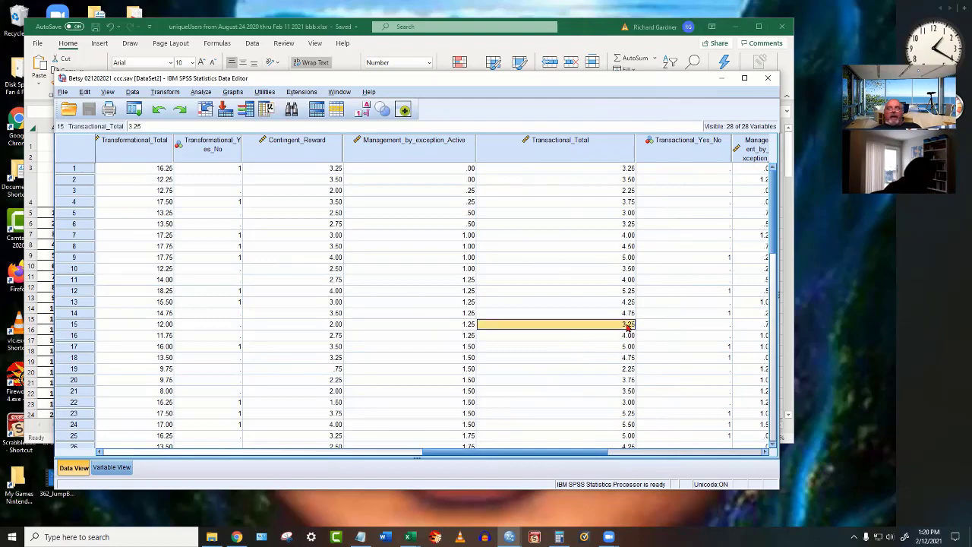
left_click(322, 325)
left_click(471, 325)
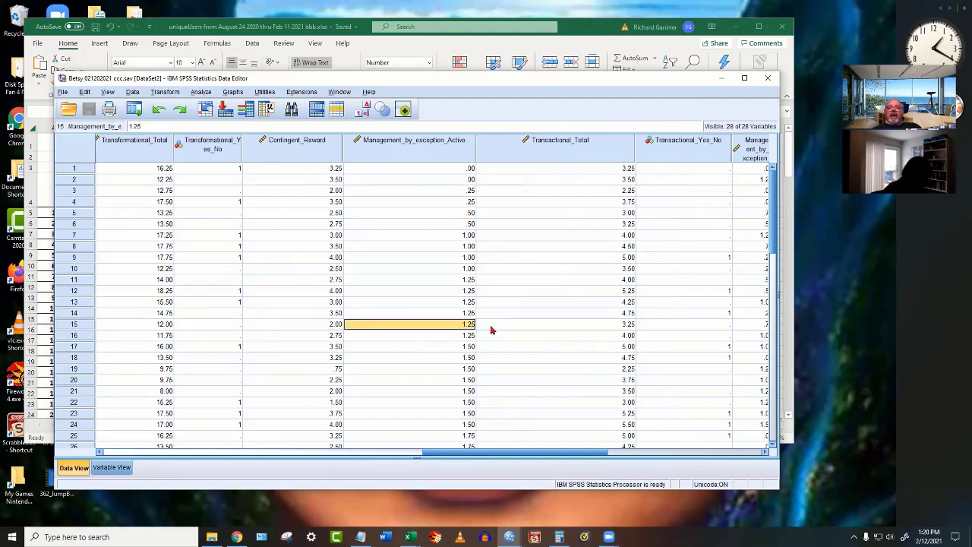
left_click(607, 169)
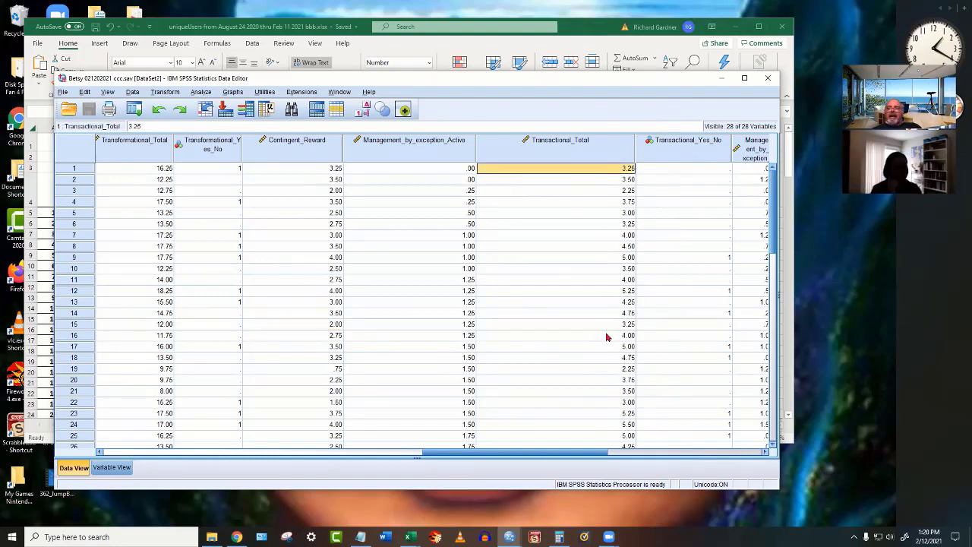
left_click(292, 169)
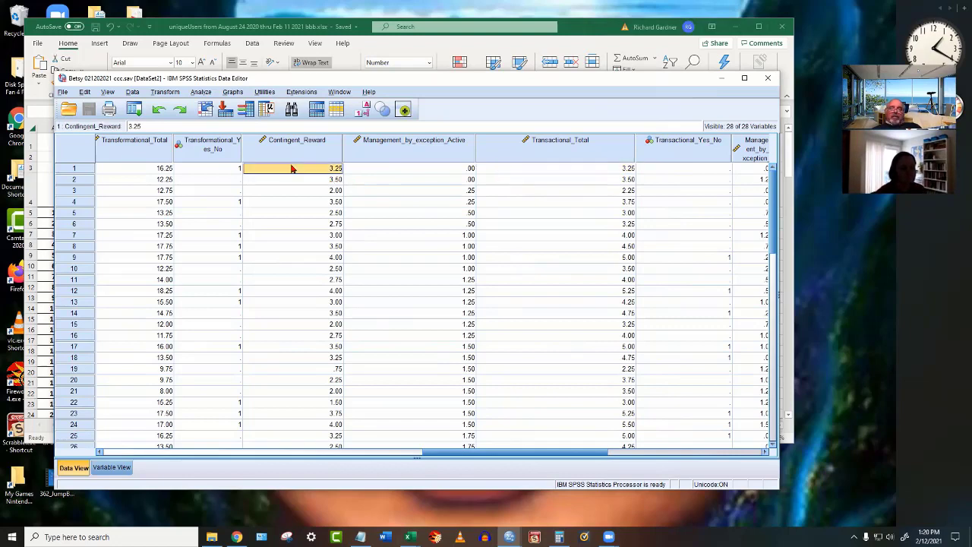
left_click(406, 174)
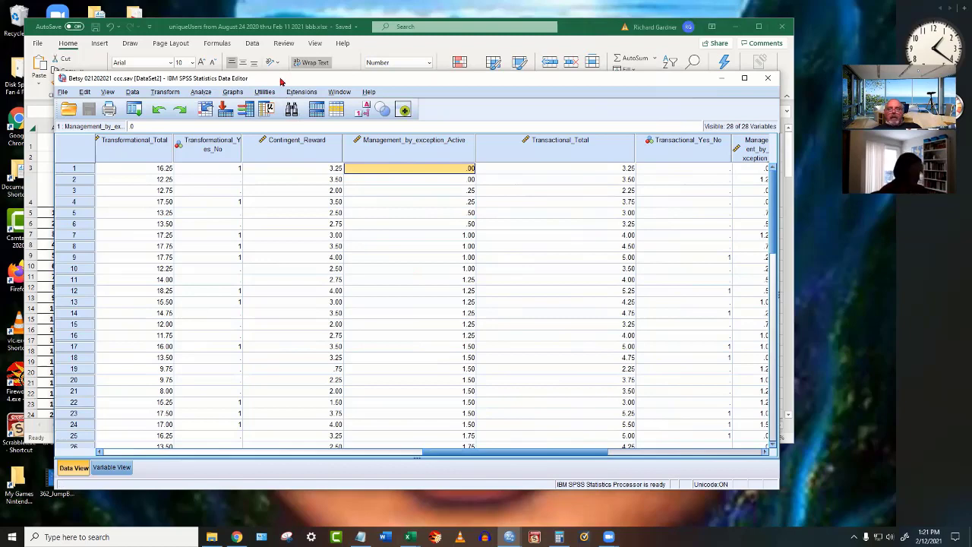
Widen the Passive_Avoidant_Total, Laissez_Faire and Management_by_exception_Passive columns so their full variable names fit.
left_click_drag(281, 80, 260, 91)
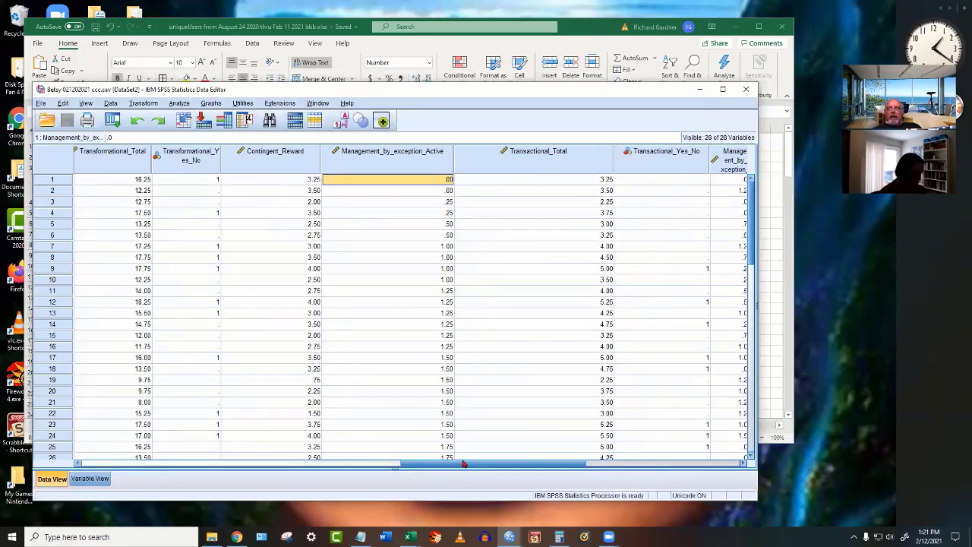
left_click_drag(464, 457, 629, 457)
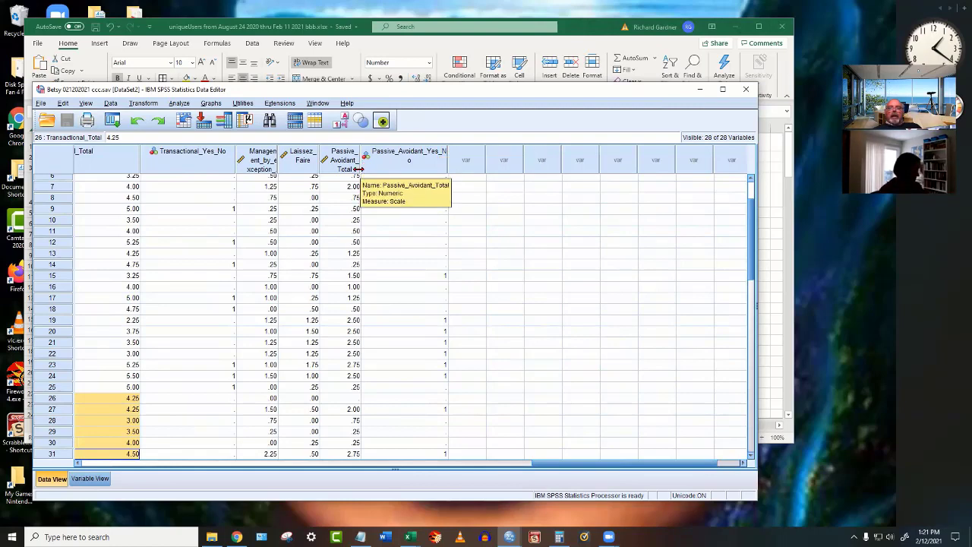
left_click_drag(361, 163, 463, 169)
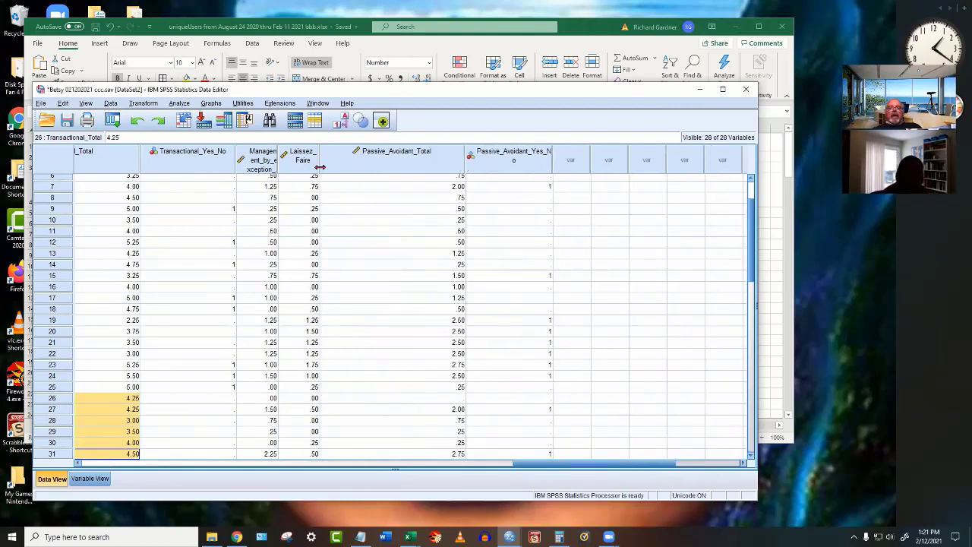
left_click_drag(320, 166, 392, 167)
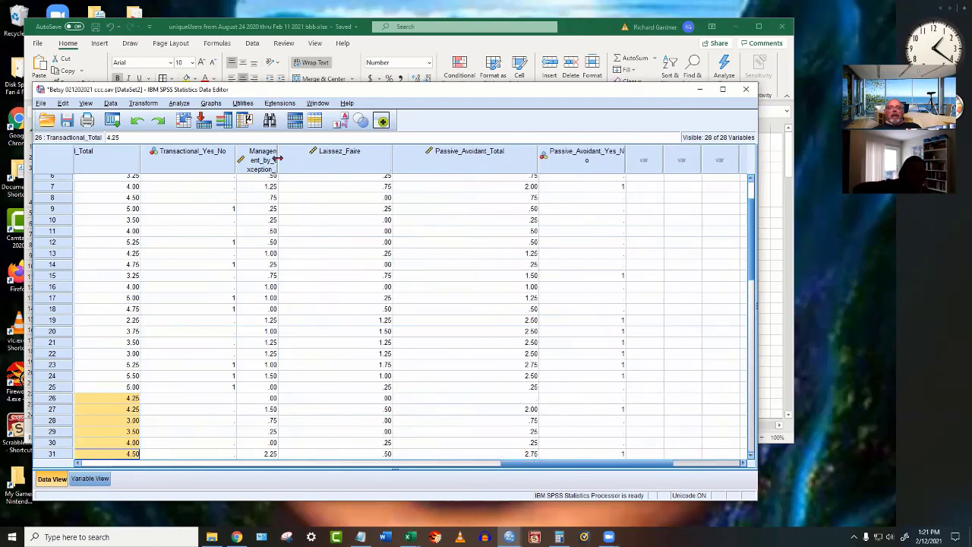
left_click_drag(278, 158, 332, 189)
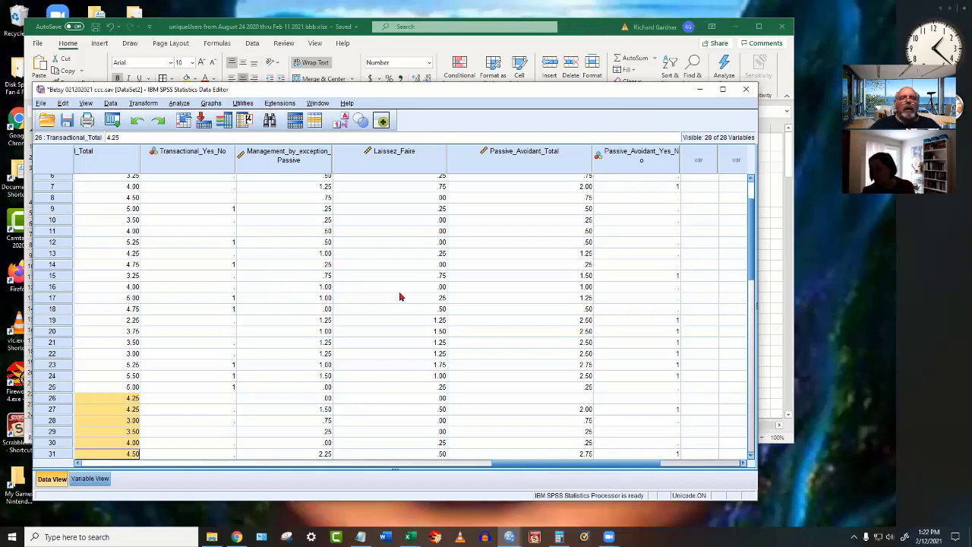
Examine the Management_by_exception_Passive and Laissez_Faire columns together with Passive_Avoidant_Total from the first case on.
scroll(400, 296, "up", 2)
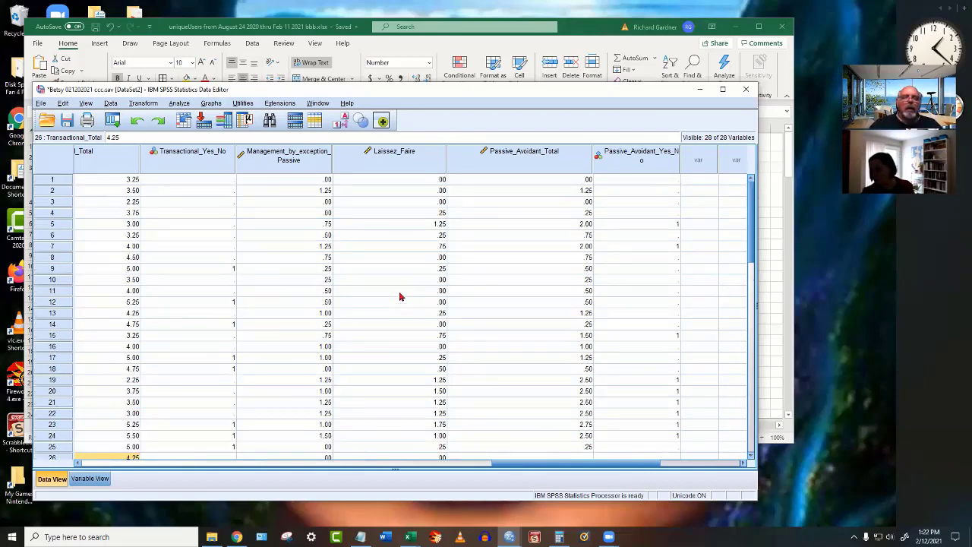
left_click(298, 162)
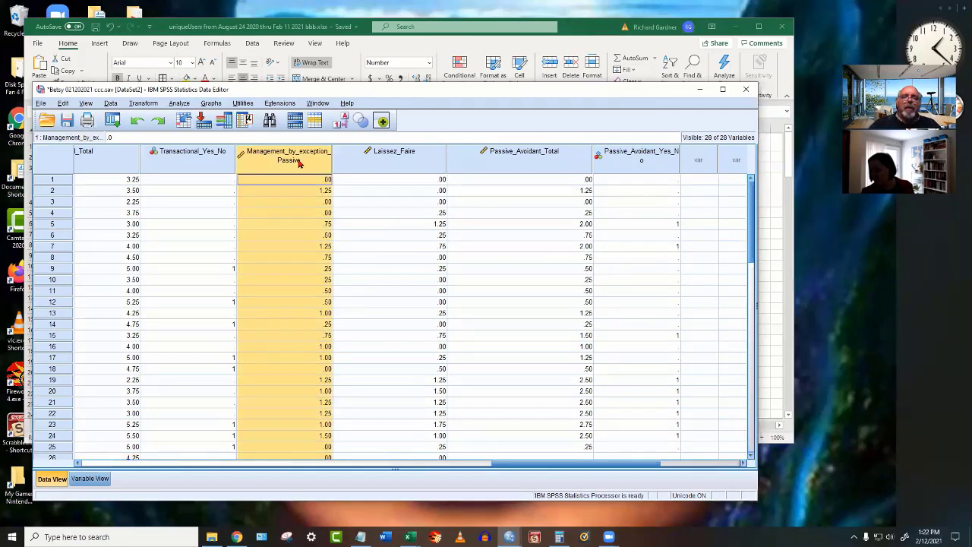
left_click(376, 158)
left_click(507, 159)
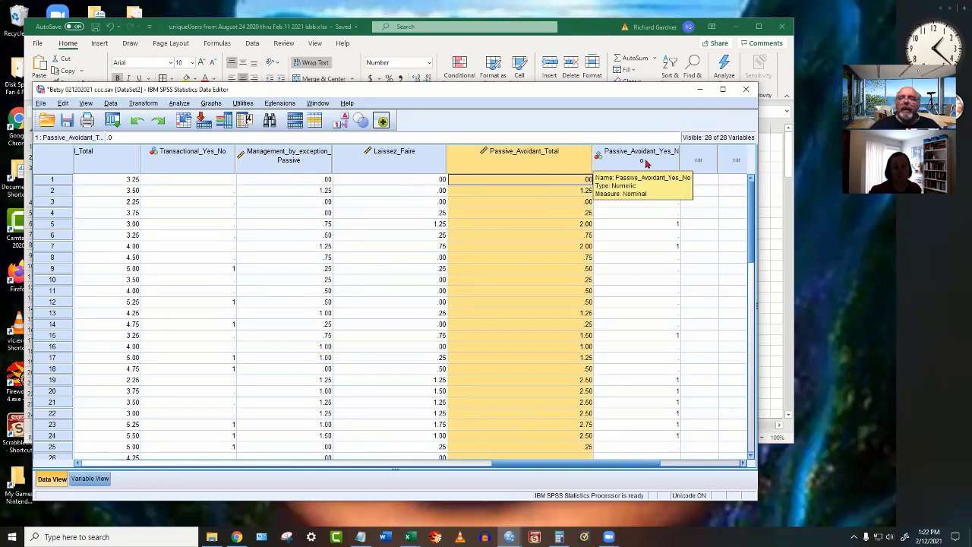
left_click(274, 159)
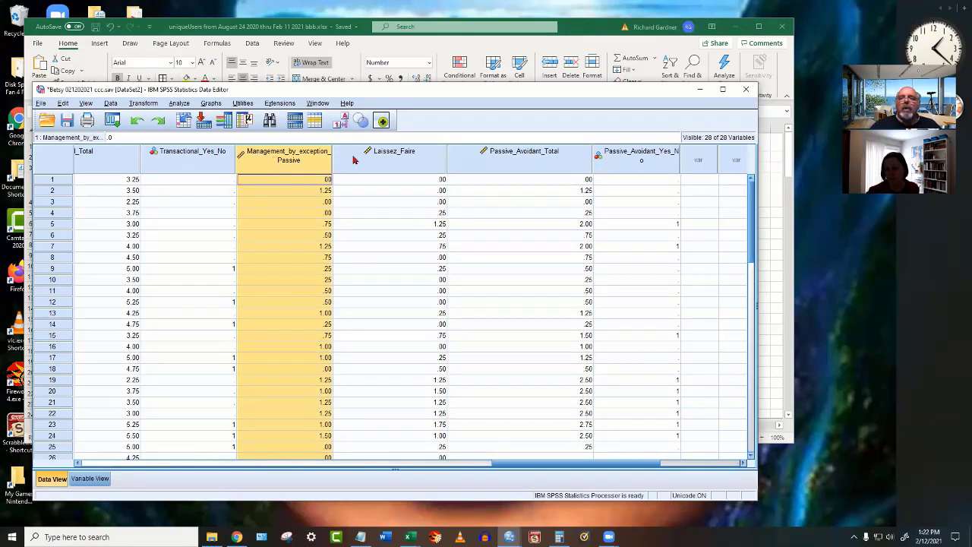
left_click(517, 158)
left_click(397, 163)
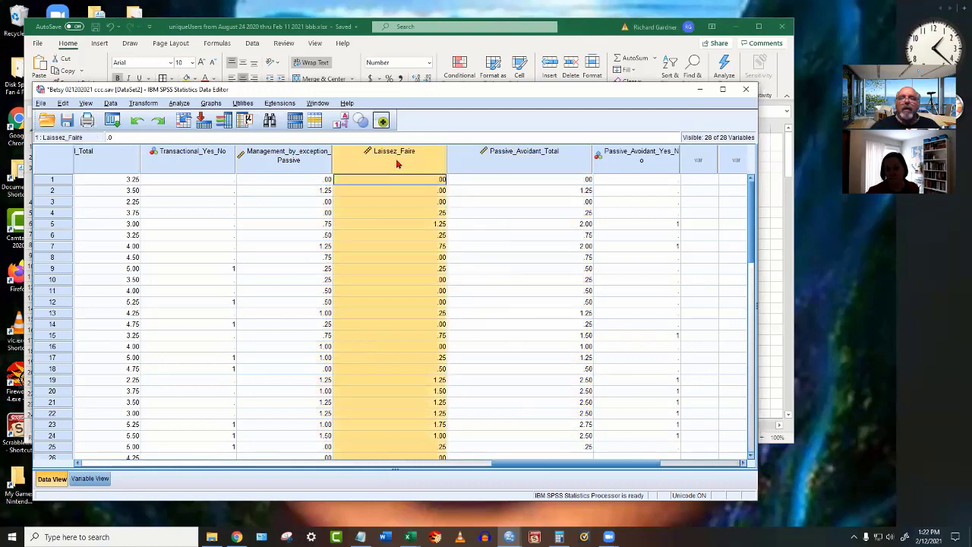
left_click(315, 164)
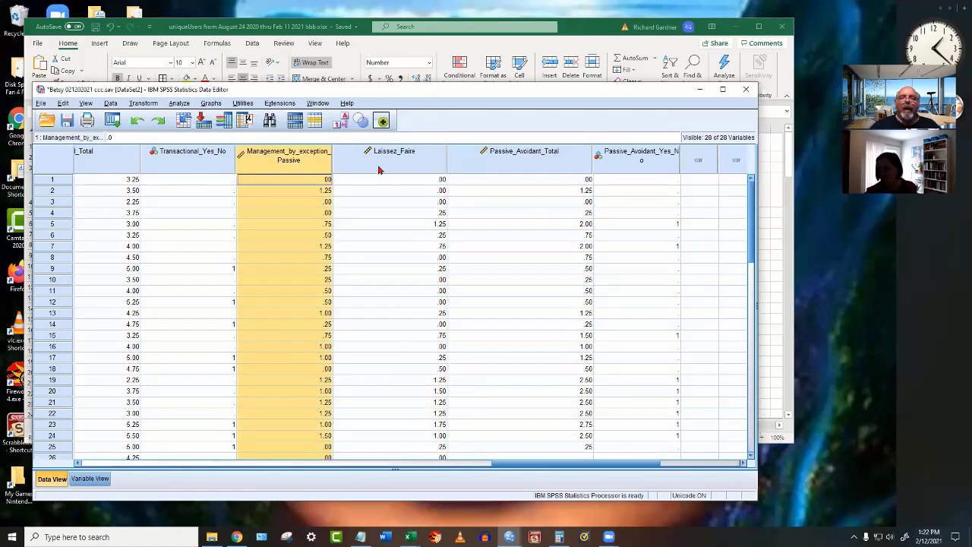
left_click(378, 165)
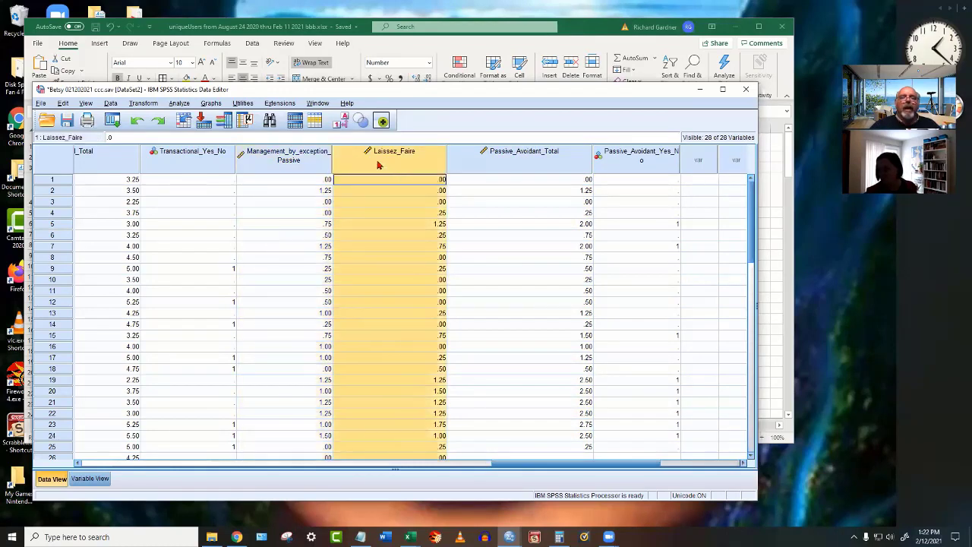
Open the Reliability Analysis setup and remove Contingent_Reward and Management_by_exception_Active from its items.
left_click(180, 105)
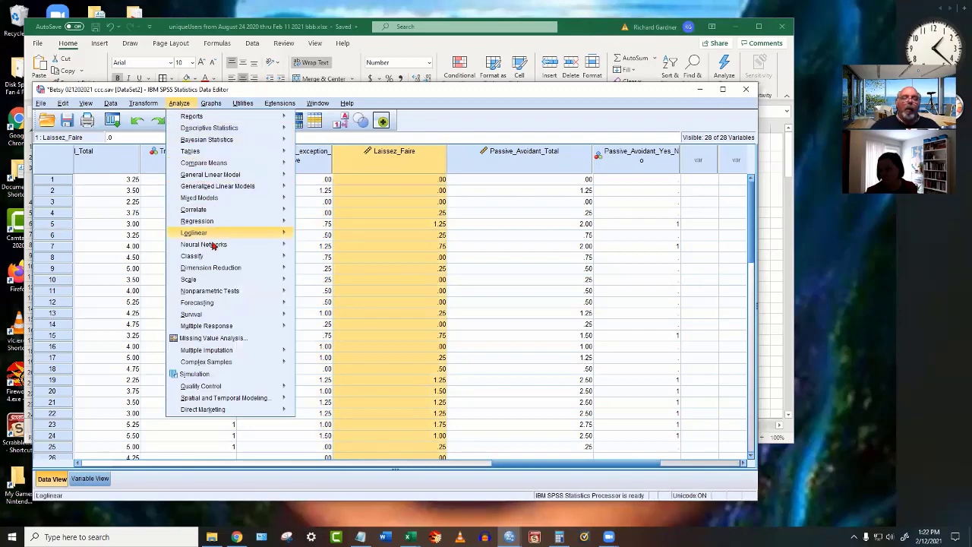
mouse_move(204, 282)
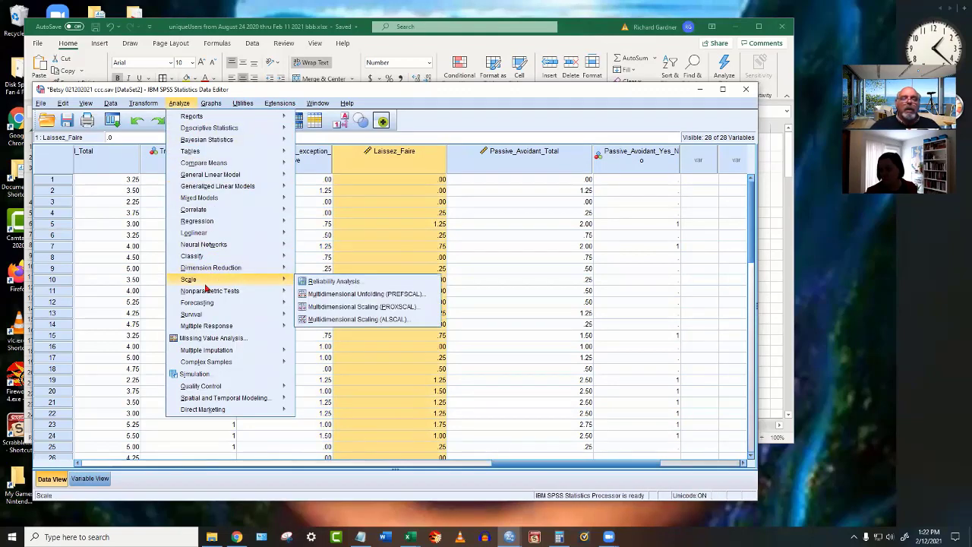
left_click(319, 283)
left_click(377, 162)
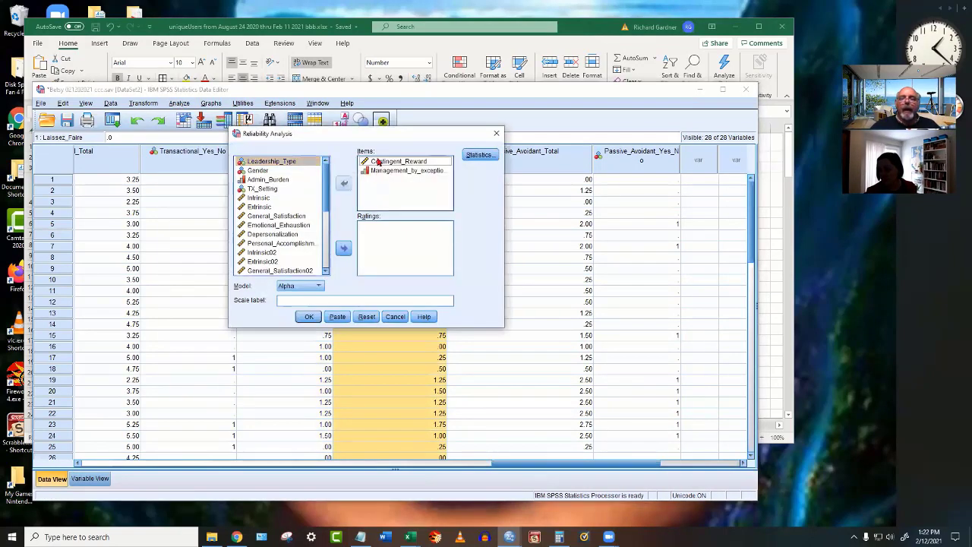
double_click(377, 162)
left_click(383, 161)
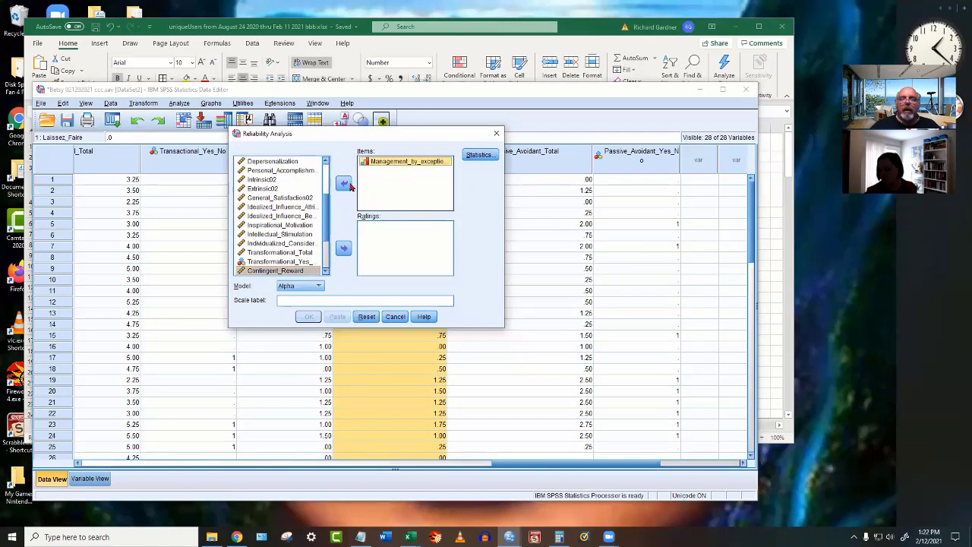
left_click(343, 184)
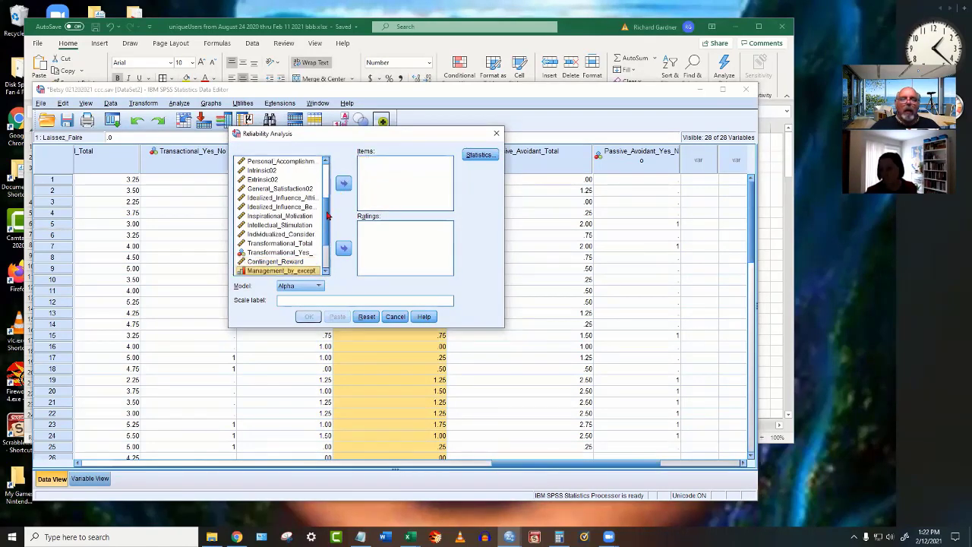
Run an Alpha reliability analysis on Management_by_exception_Passive and Laissez_Faire with item, scale and scale-if-item-deleted descriptives.
left_click_drag(327, 216, 325, 280)
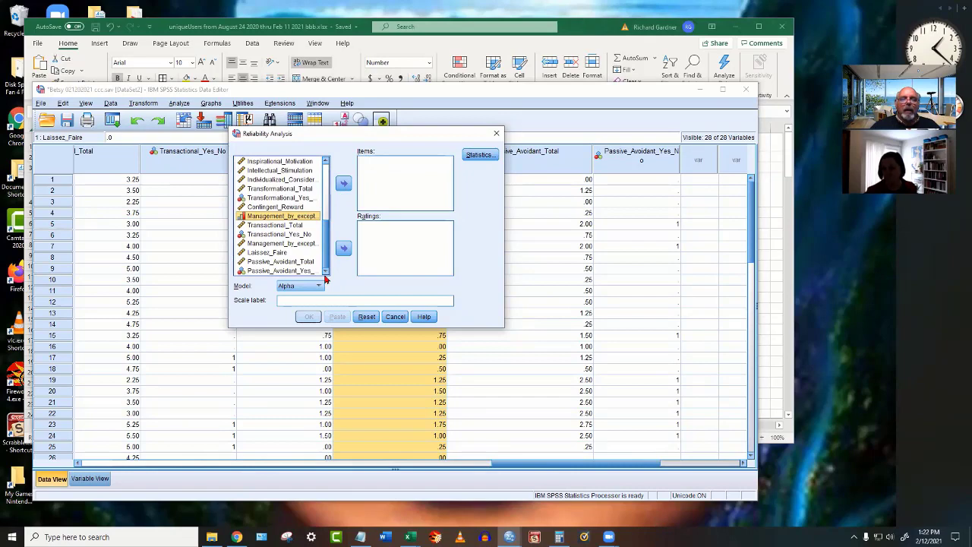
left_click(281, 243)
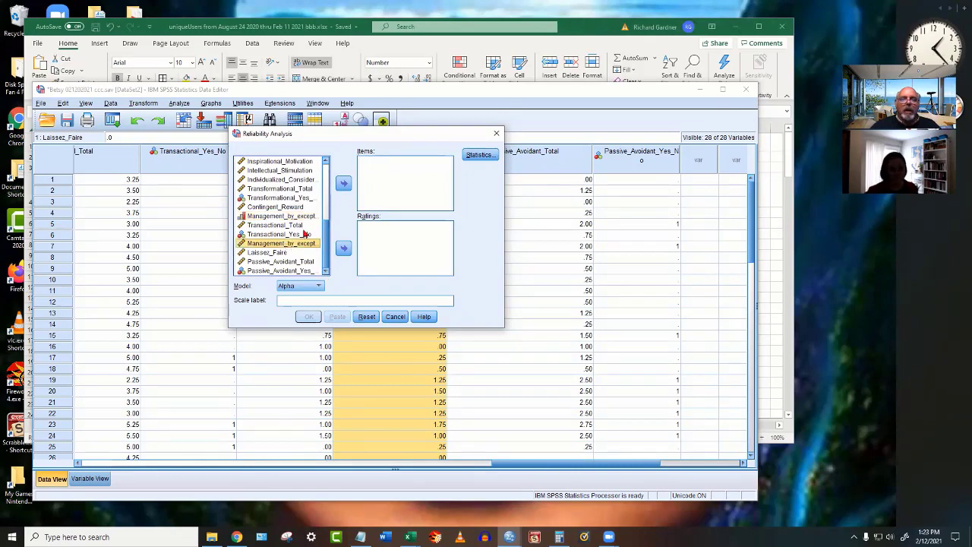
left_click(346, 184)
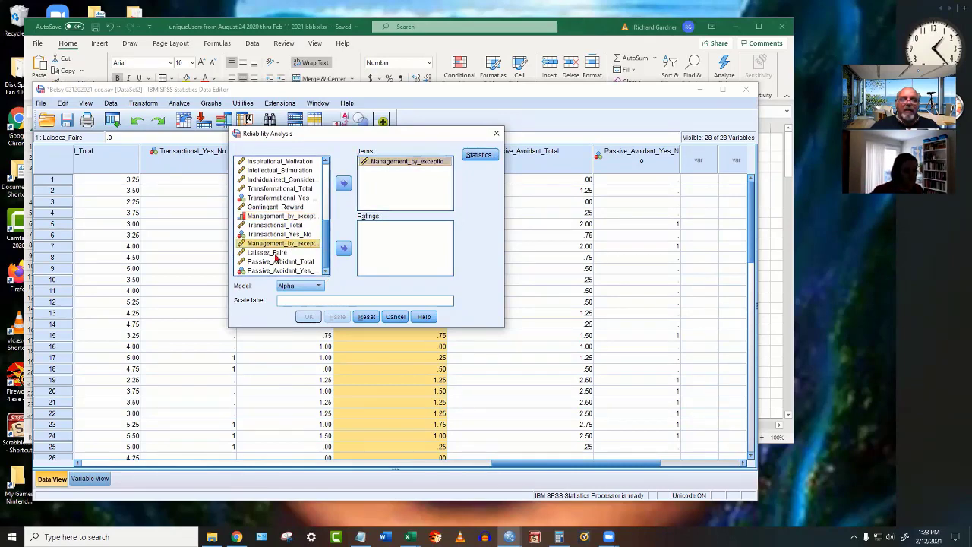
left_click(277, 253)
left_click(346, 184)
left_click(479, 155)
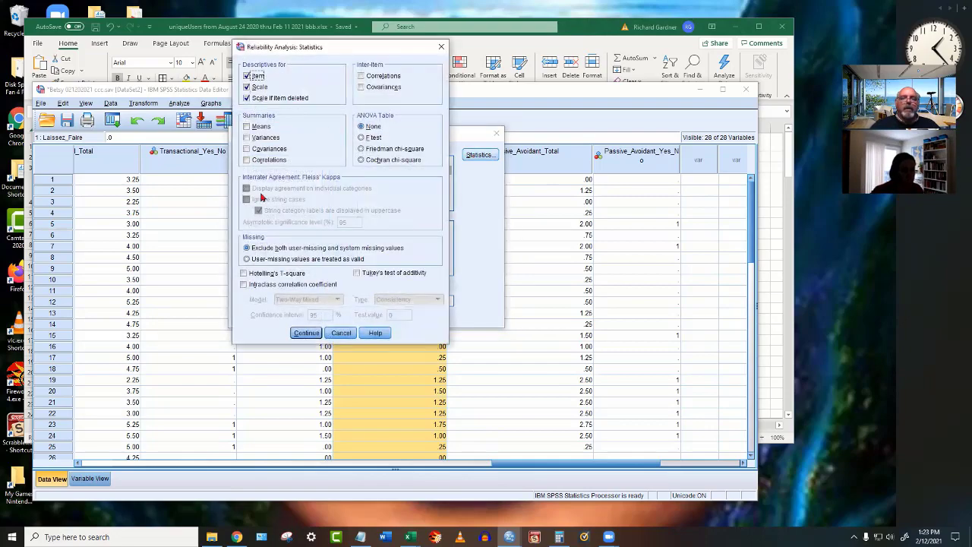
left_click(307, 333)
left_click(307, 316)
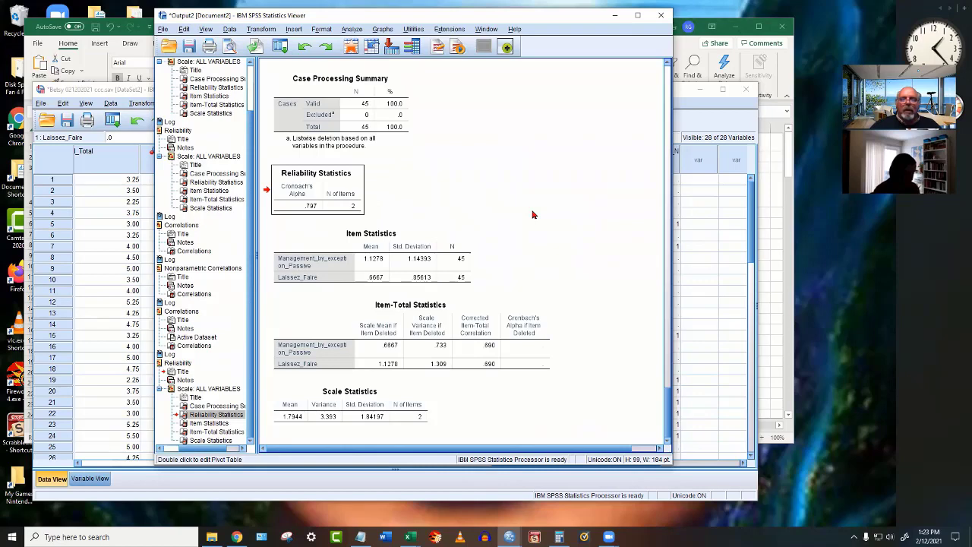
Review the new reliability output and the earlier correlation table, and return to the data values.
scroll(533, 215, "up", 6)
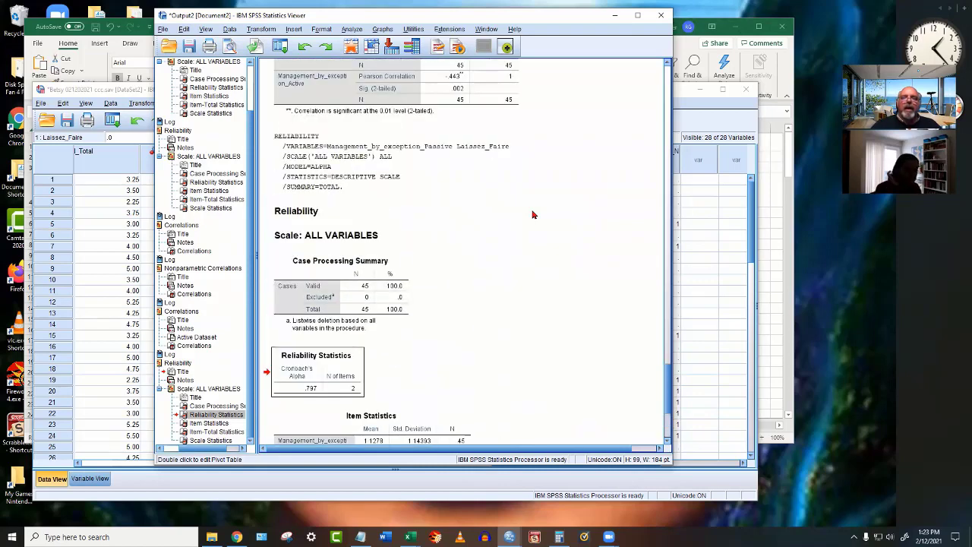
scroll(532, 215, "up", 3)
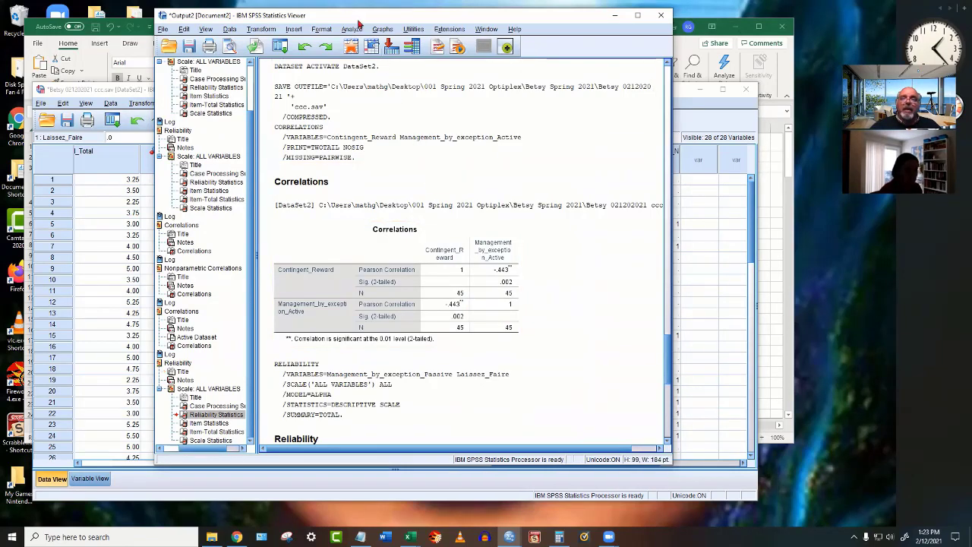
left_click_drag(359, 18, 347, 51)
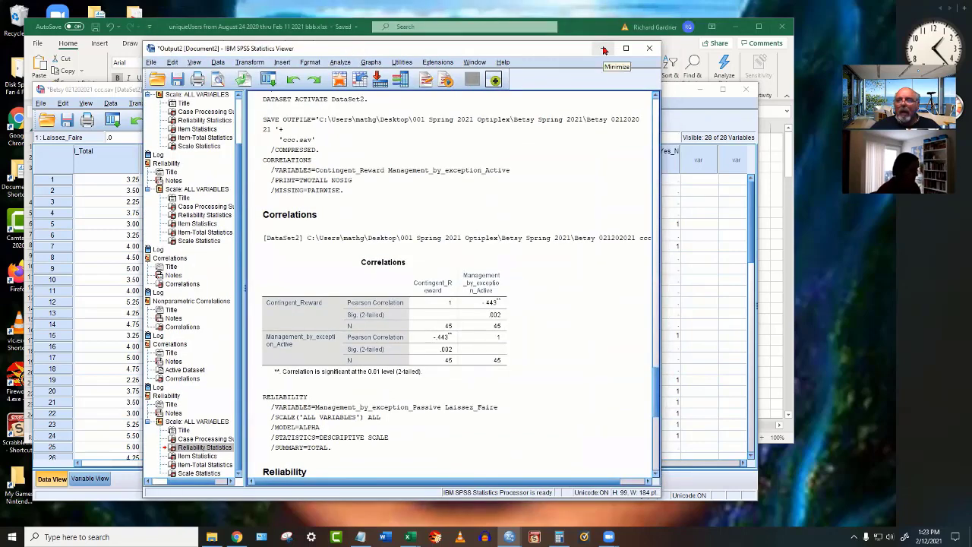
left_click(604, 49)
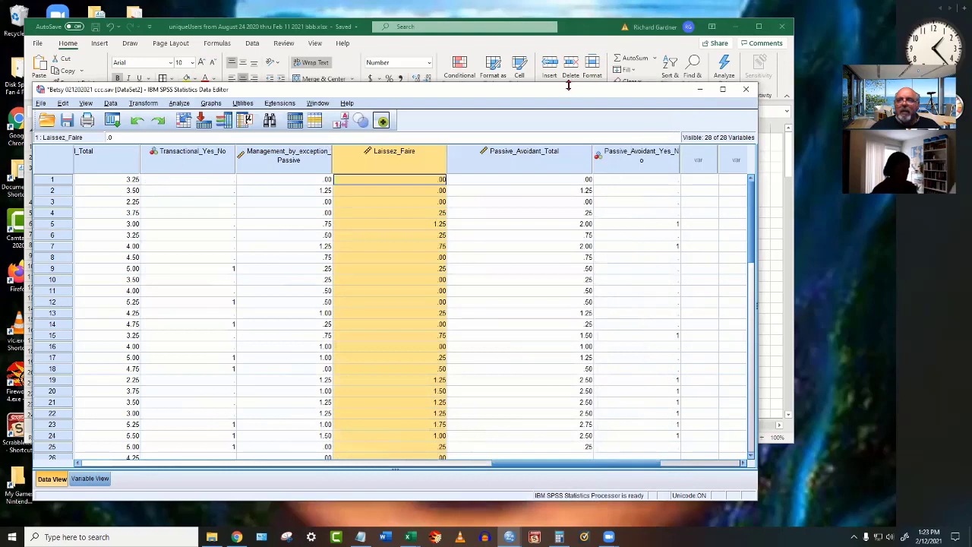
left_click_drag(550, 97, 562, 68)
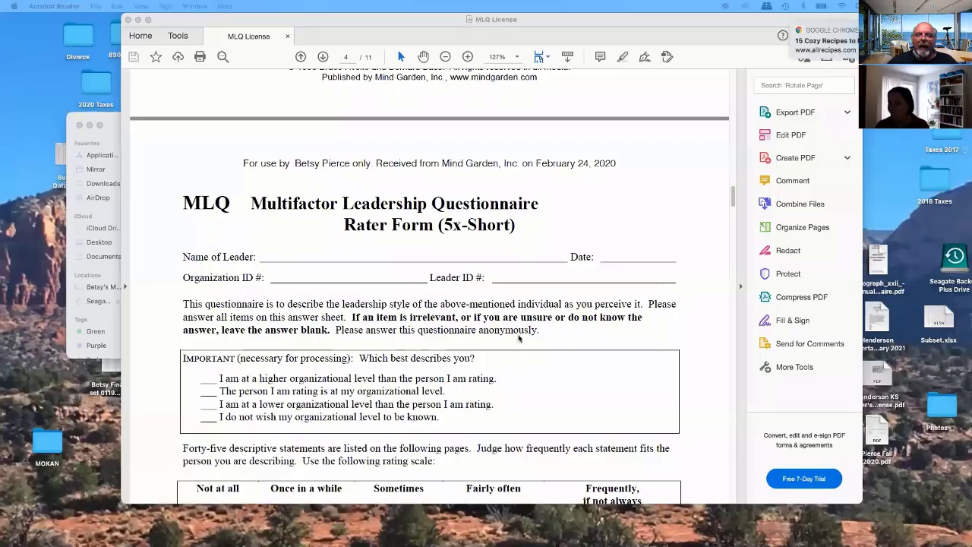
Look through the MLQ Rater Form items in the MLQ License PDF and find the Scoring Key (5x) Short.
scroll(552, 311, "down", 5)
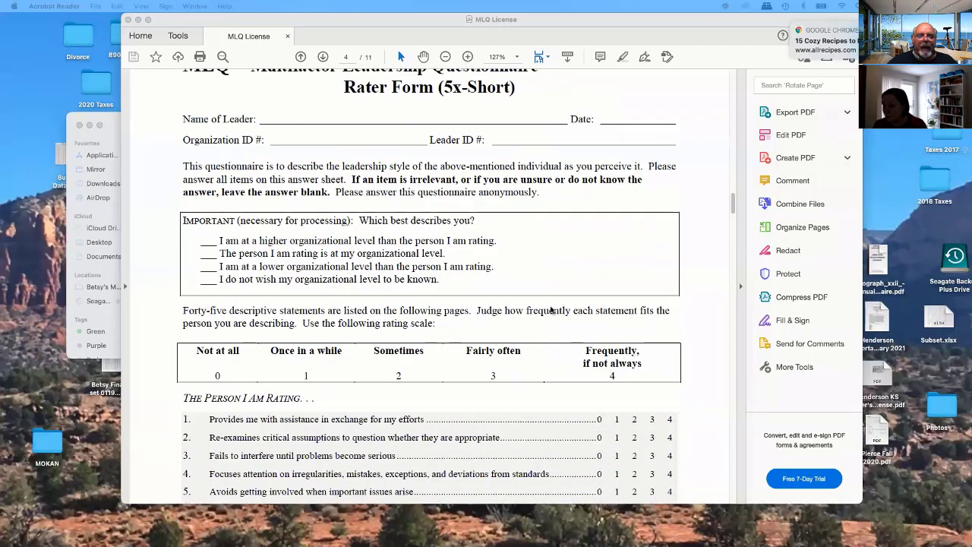
scroll(552, 310, "down", 20)
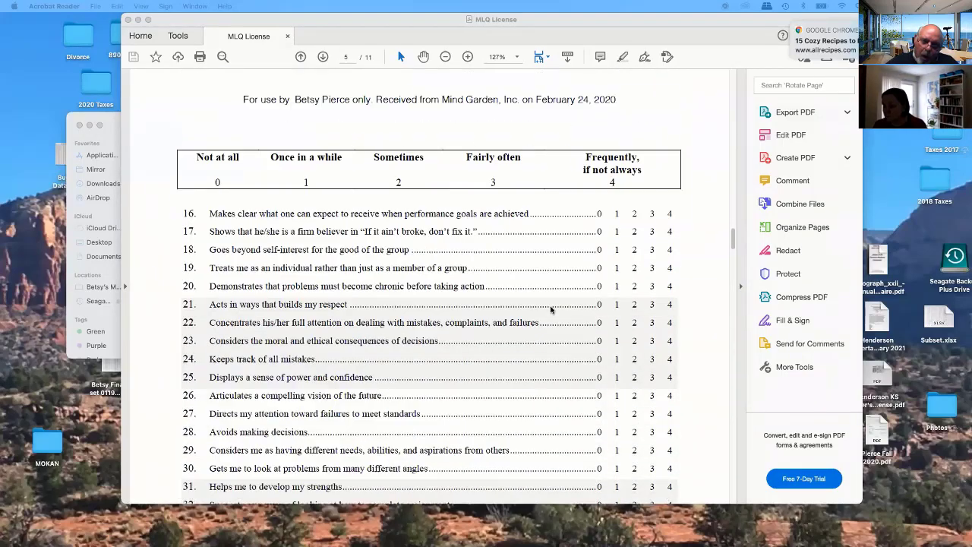
scroll(552, 310, "down", 14)
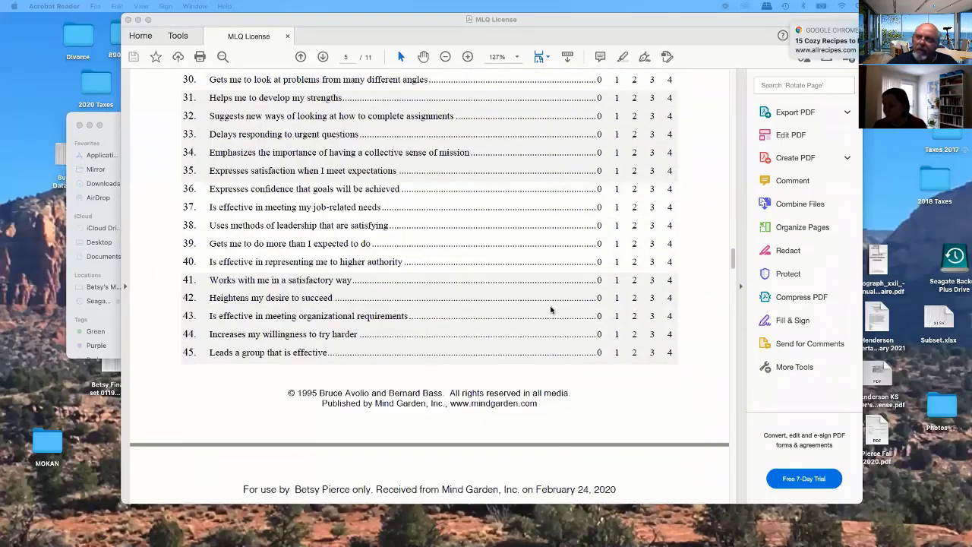
scroll(551, 309, "down", 20)
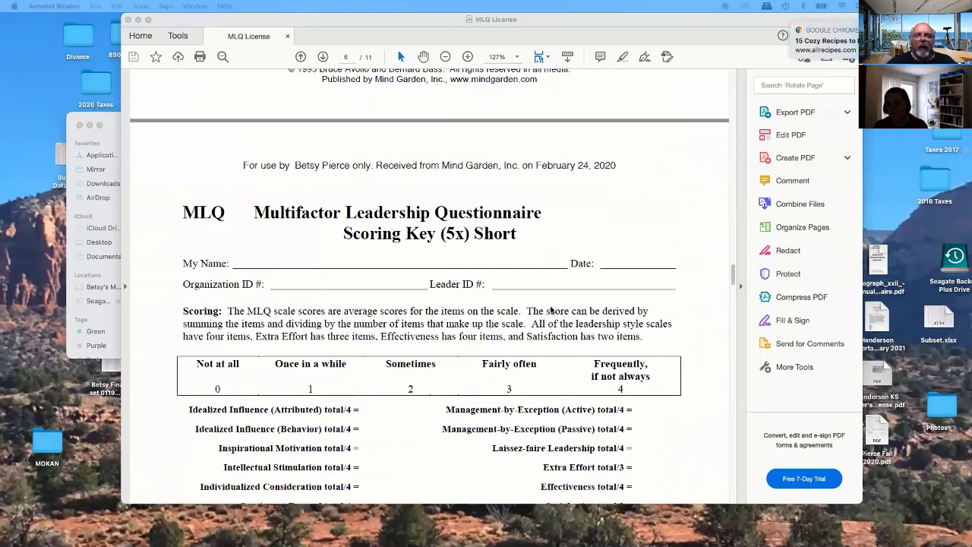
Examine the MLQ 5x Short scoring key, from the scale averages through the scale assigned to each questionnaire item.
scroll(551, 310, "down", 1)
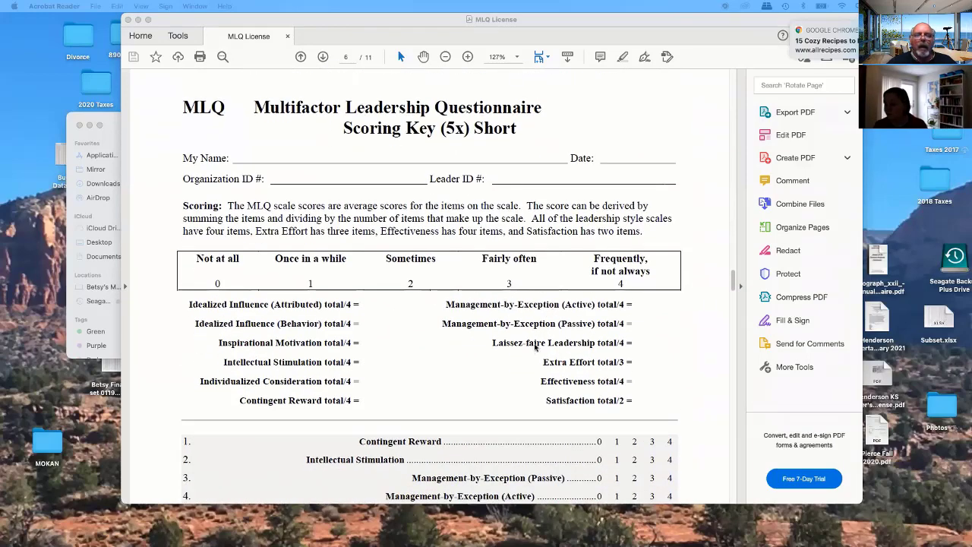
scroll(640, 343, "down", 9)
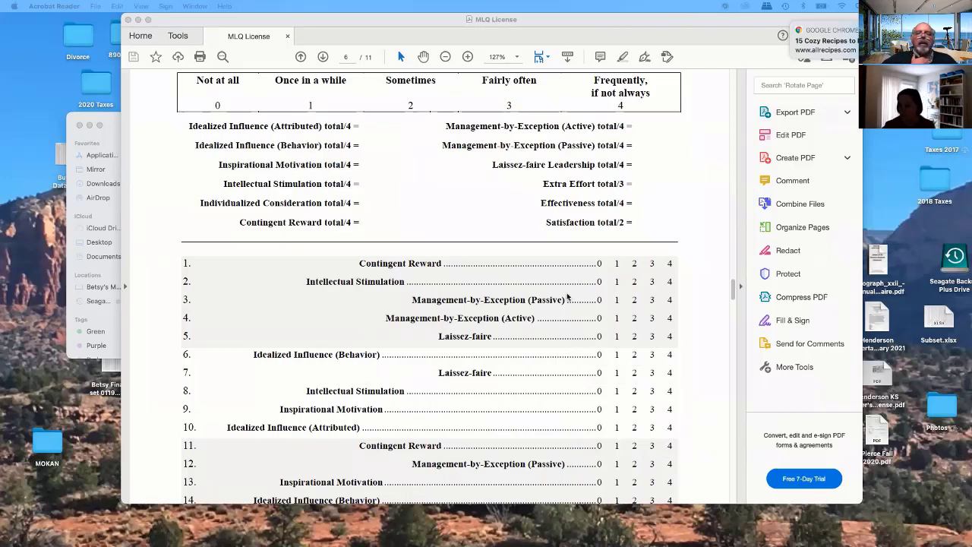
scroll(562, 304, "down", 2)
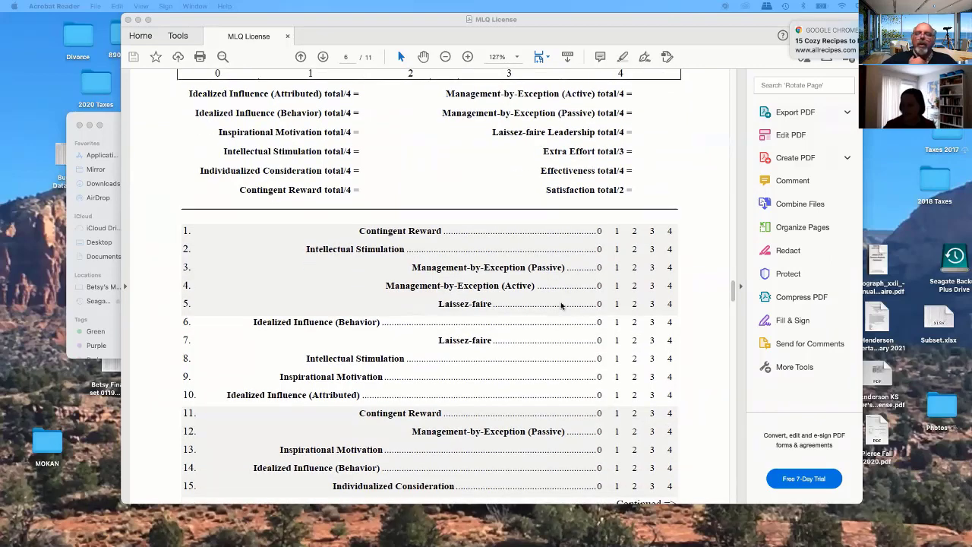
scroll(578, 355, "down", 2)
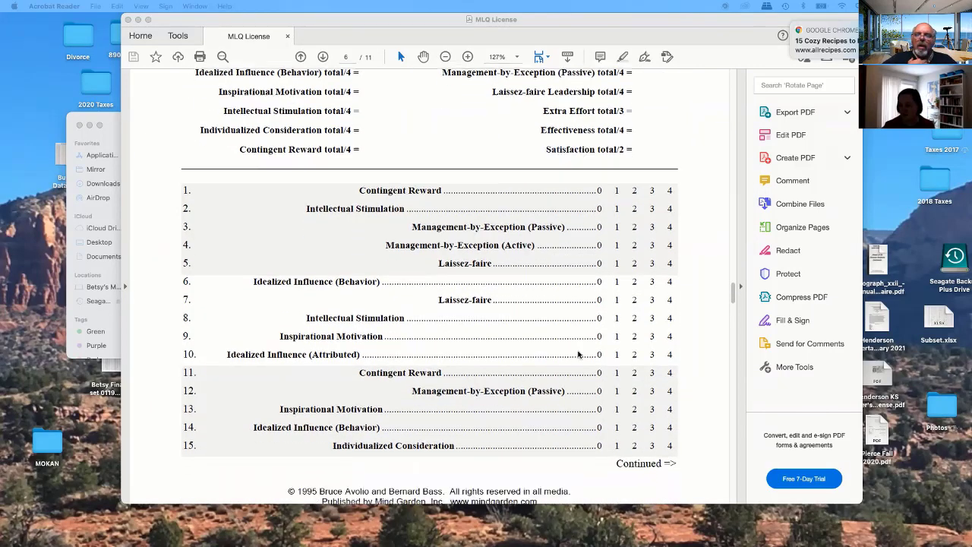
scroll(577, 355, "down", 15)
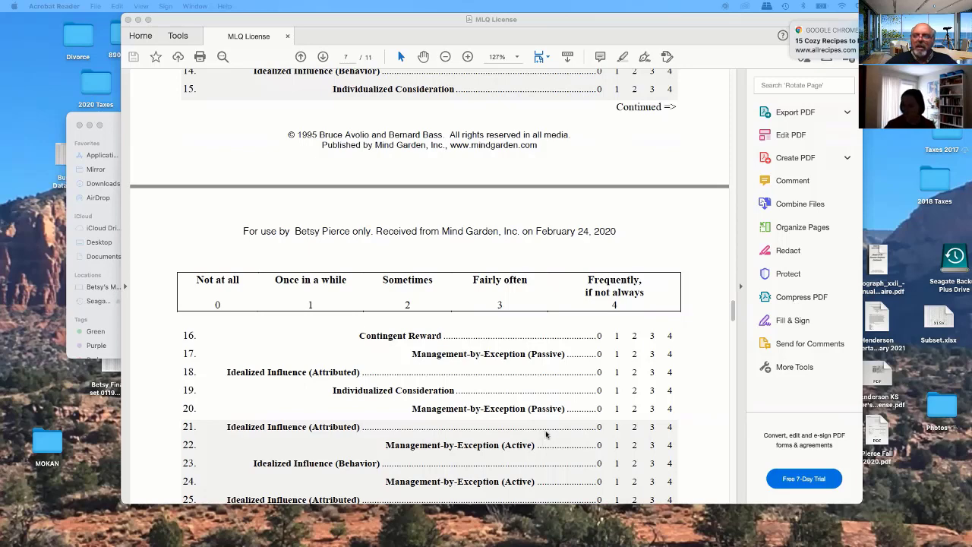
scroll(545, 433, "down", 3)
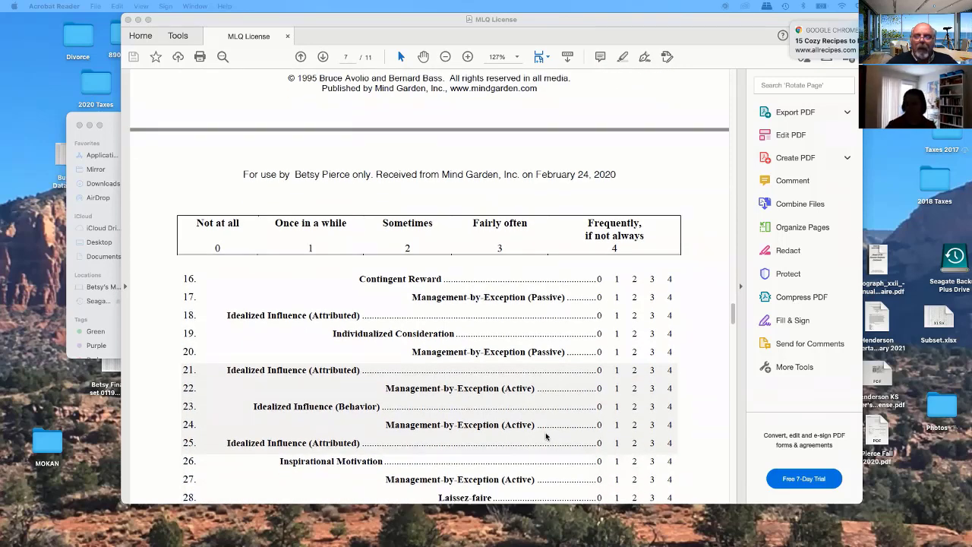
scroll(545, 436, "down", 3)
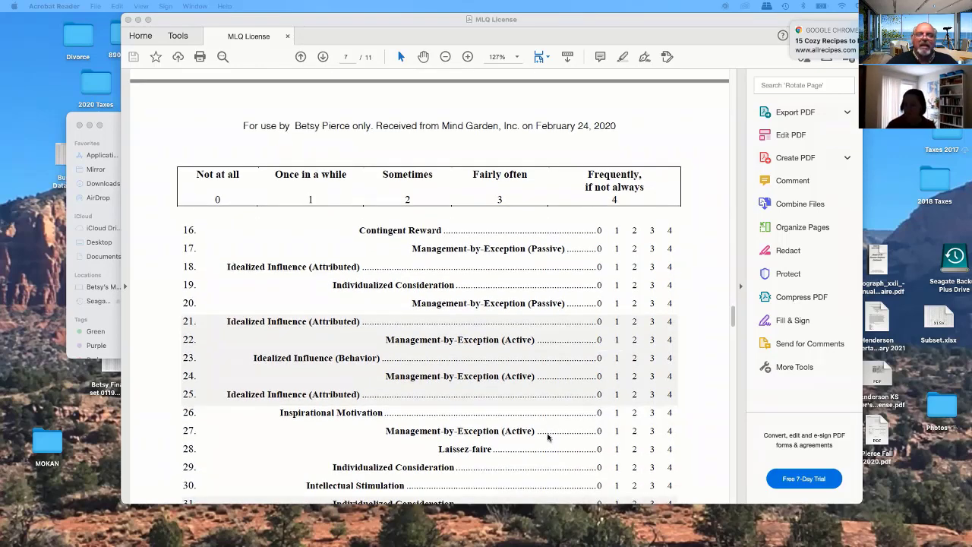
scroll(548, 437, "down", 5)
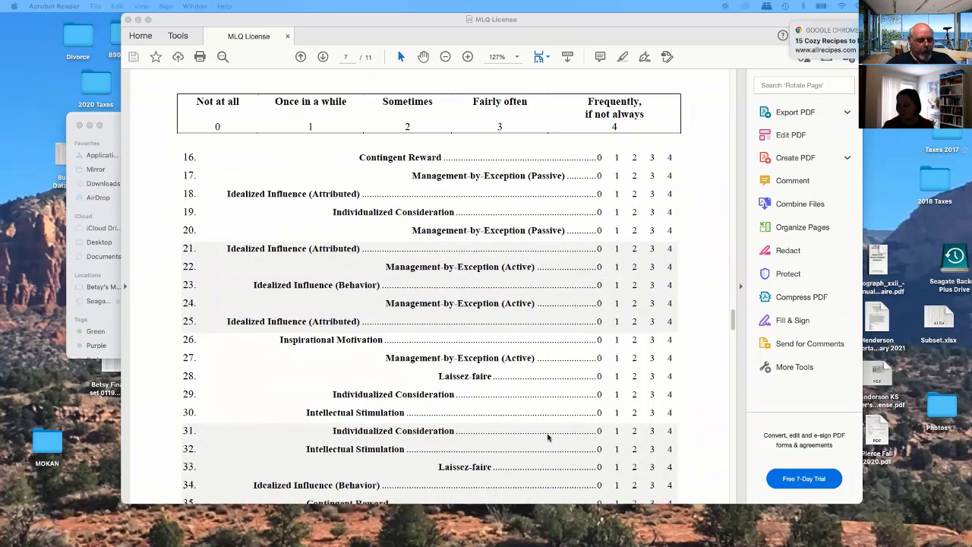
scroll(548, 436, "down", 3)
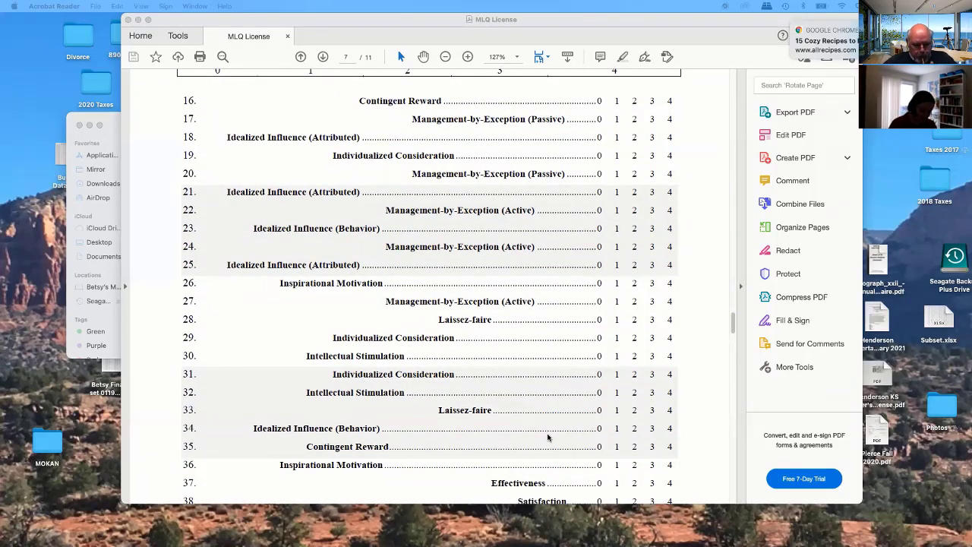
scroll(548, 437, "down", 3)
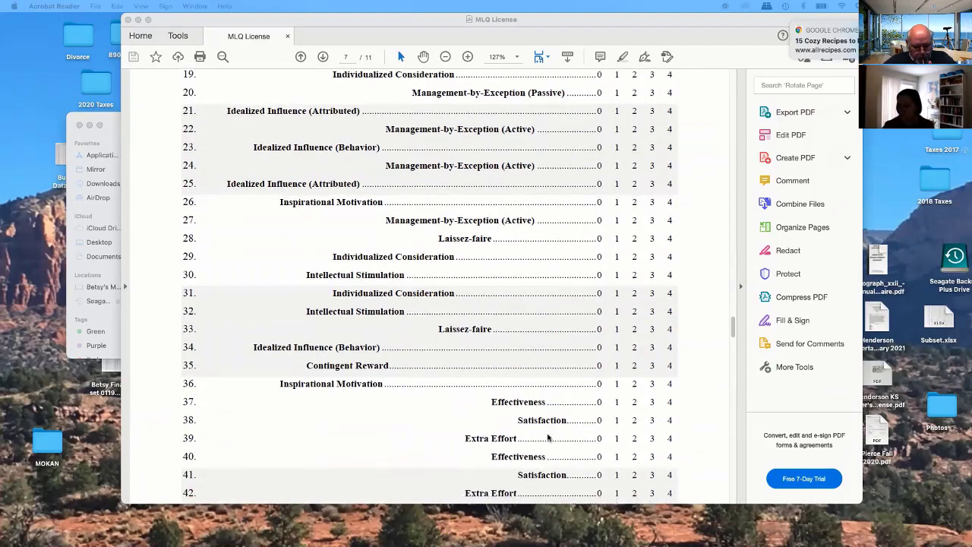
Review the rater form statements from item 1 onward and compare them with the scale names in the scoring key.
scroll(548, 436, "up", 20)
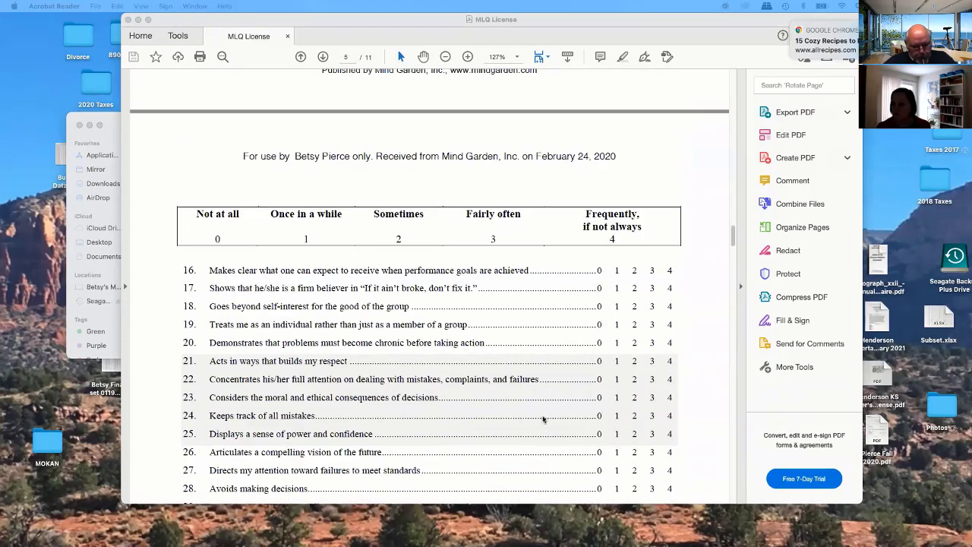
scroll(521, 338, "up", 15)
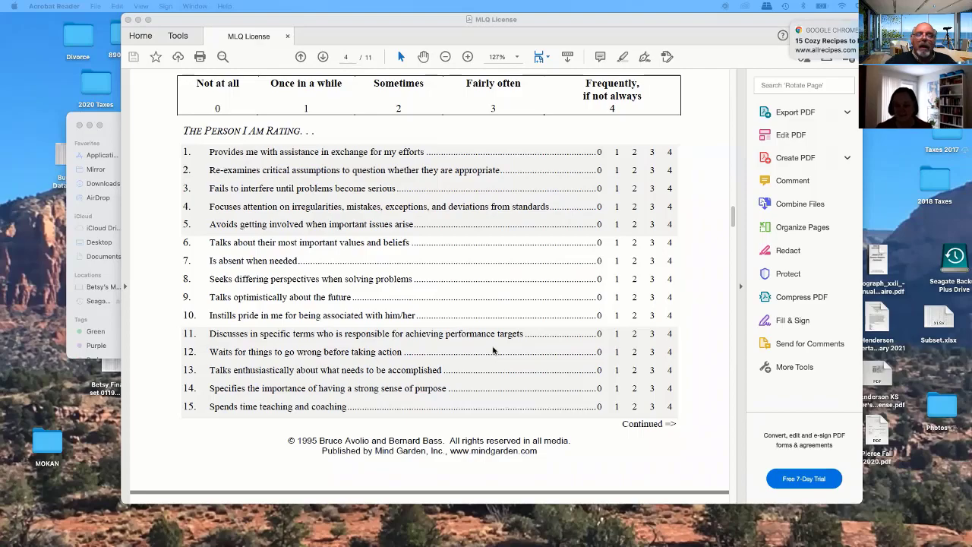
scroll(492, 350, "down", 10)
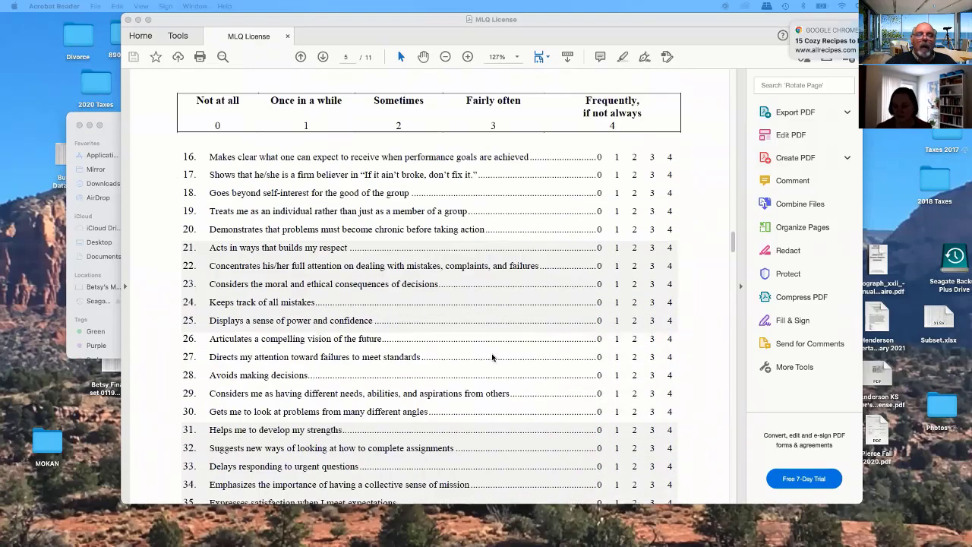
scroll(492, 357, "down", 5)
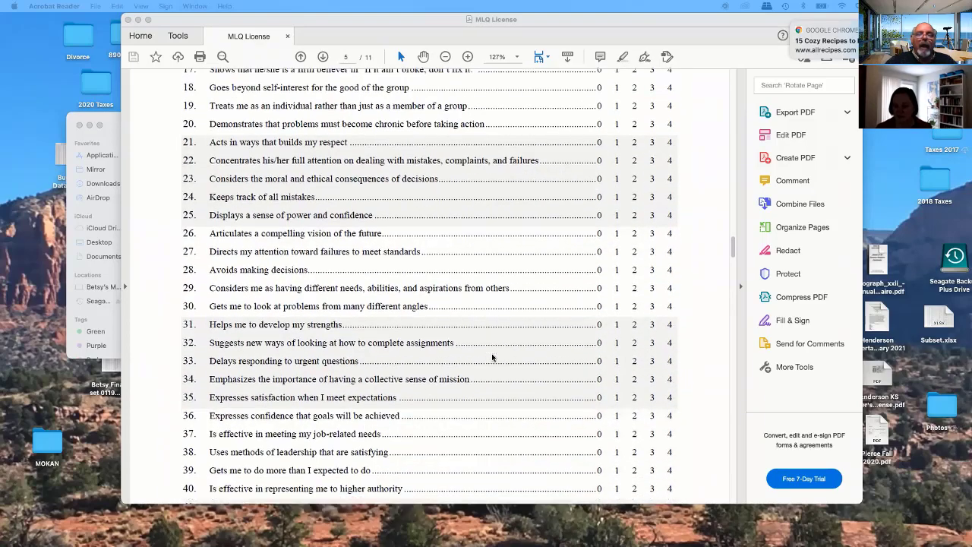
scroll(492, 357, "up", 15)
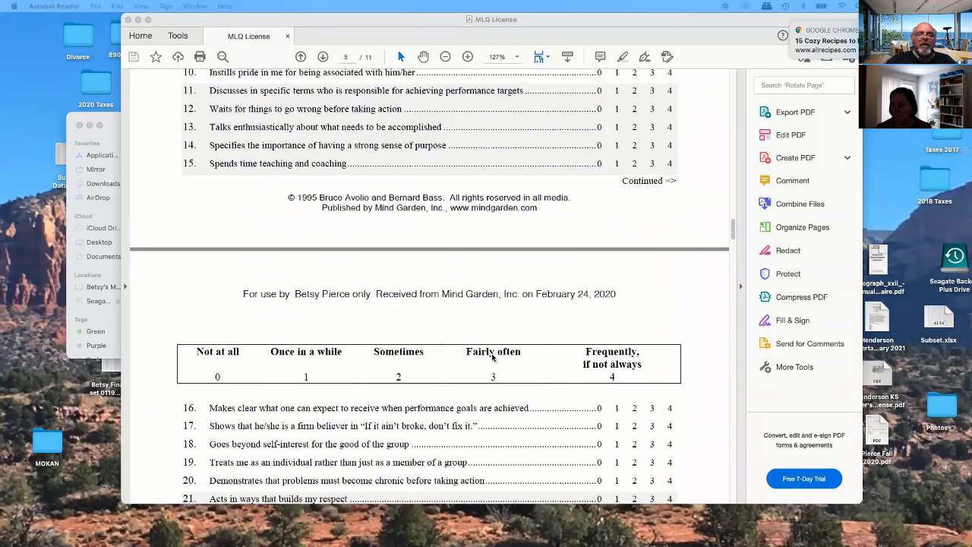
scroll(492, 357, "up", 2)
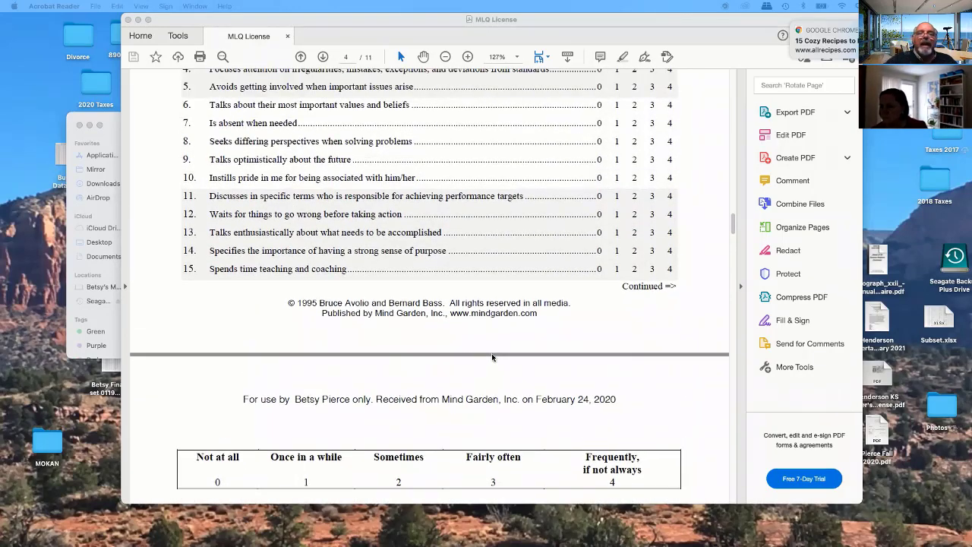
scroll(492, 357, "down", 20)
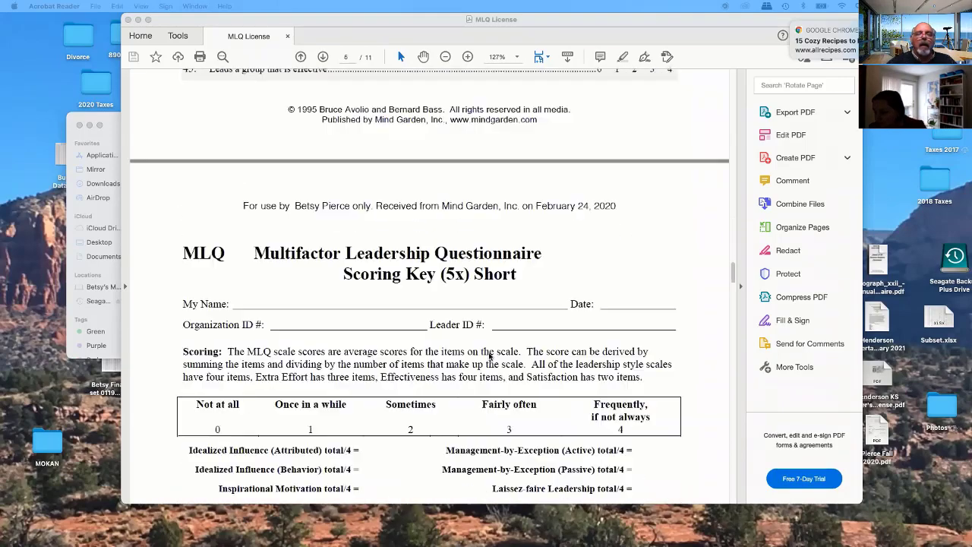
scroll(489, 356, "down", 12)
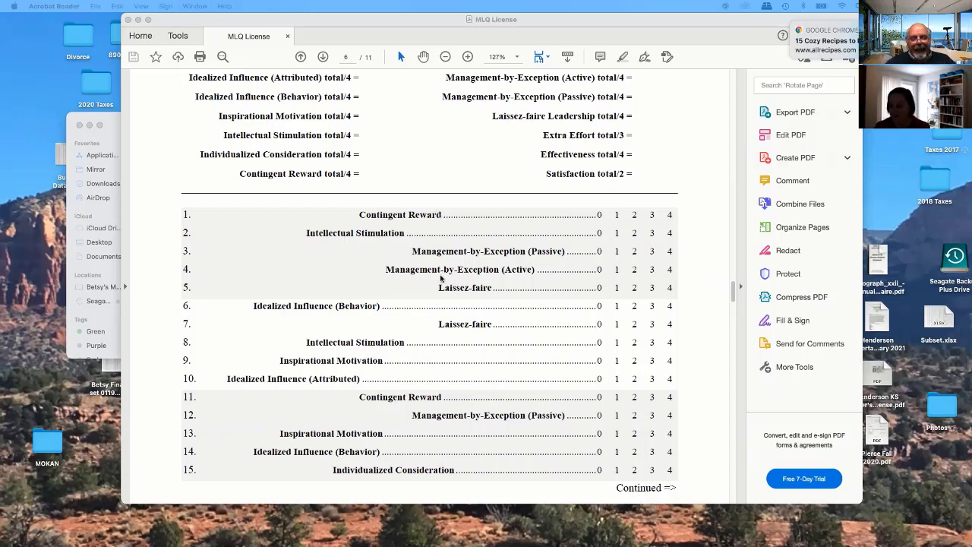
Check rater form statements 16 to 45 against the leadership scales listed for the same items in the scoring key.
scroll(436, 399, "up", 15)
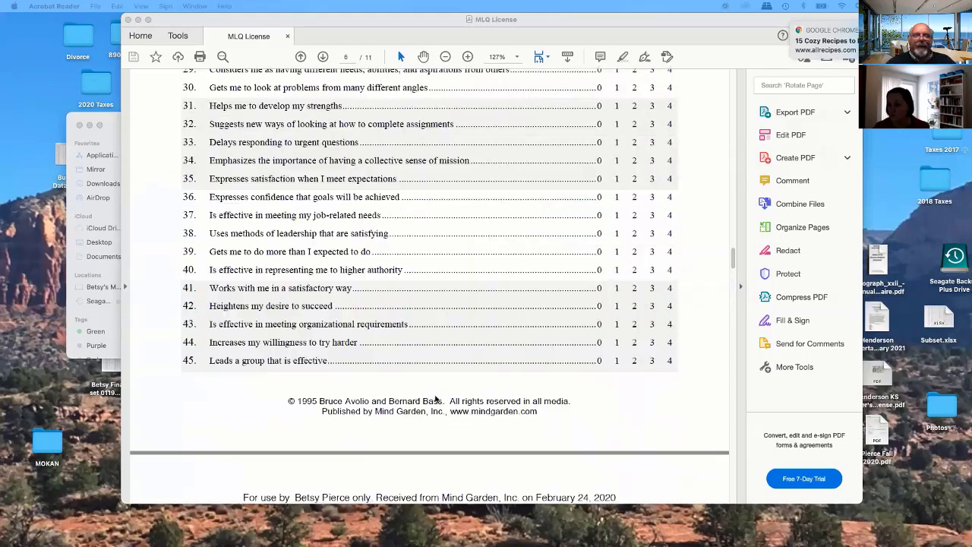
scroll(437, 398, "up", 10)
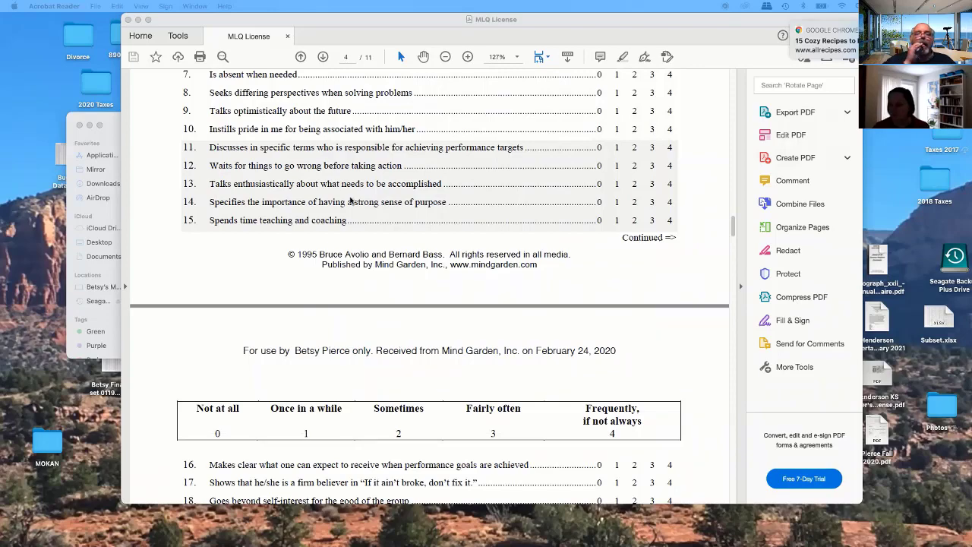
scroll(326, 347, "down", 5)
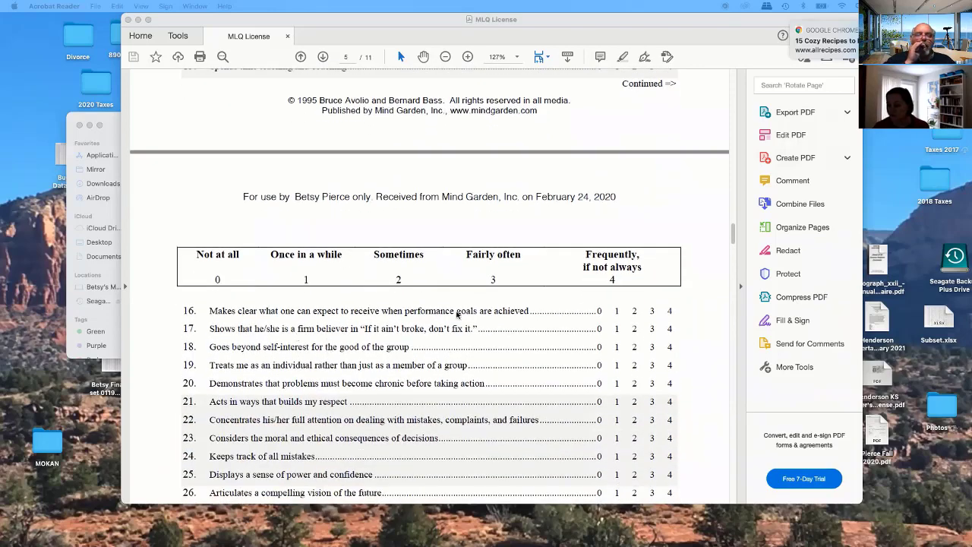
scroll(459, 315, "down", 1)
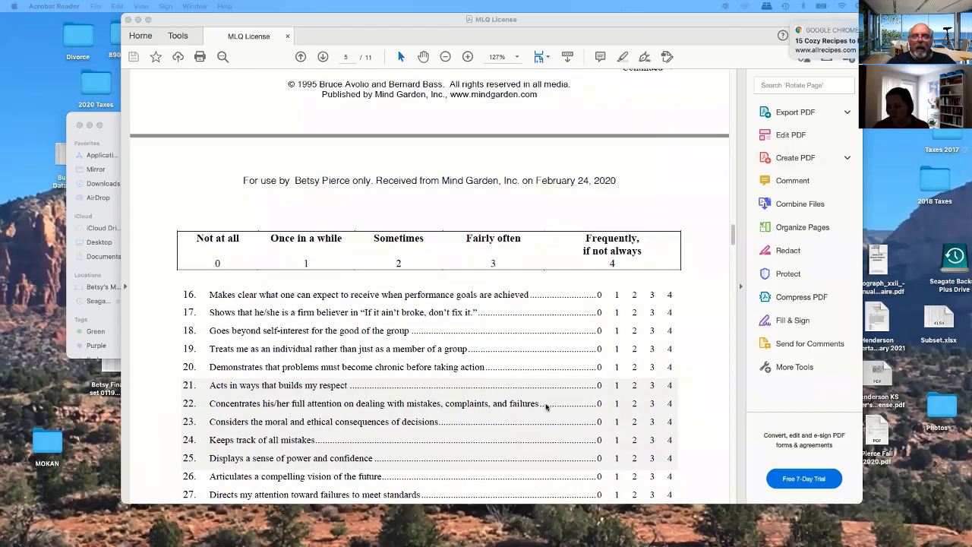
scroll(551, 405, "down", 2)
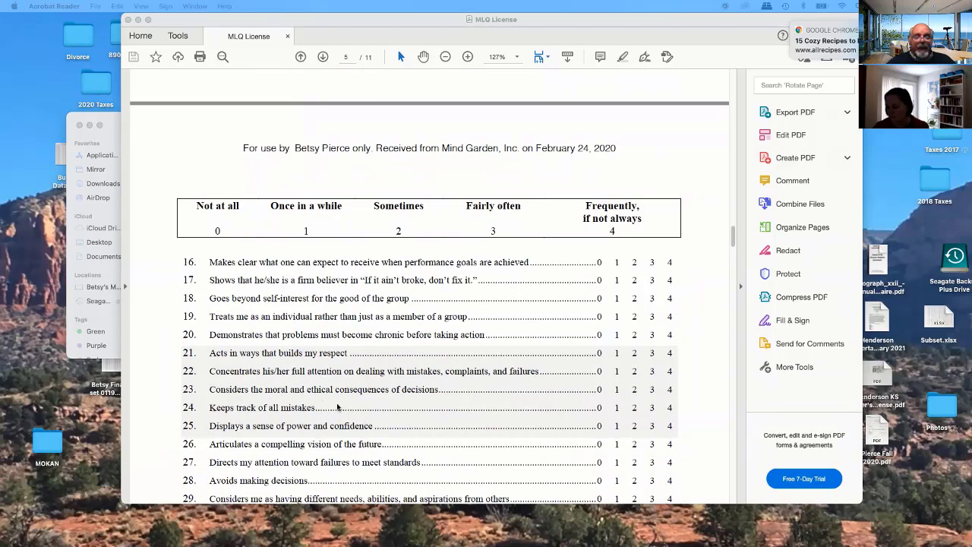
scroll(478, 381, "down", 15)
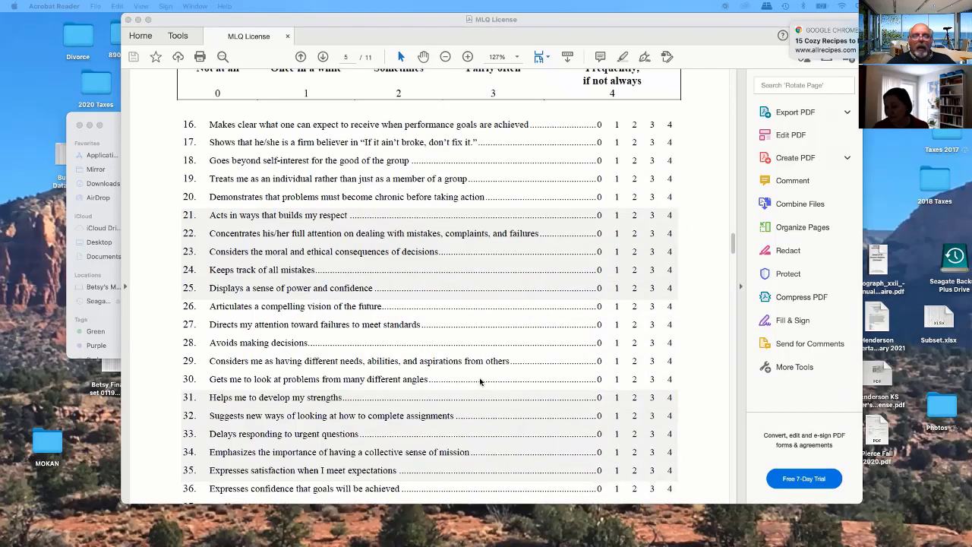
scroll(490, 389, "down", 9)
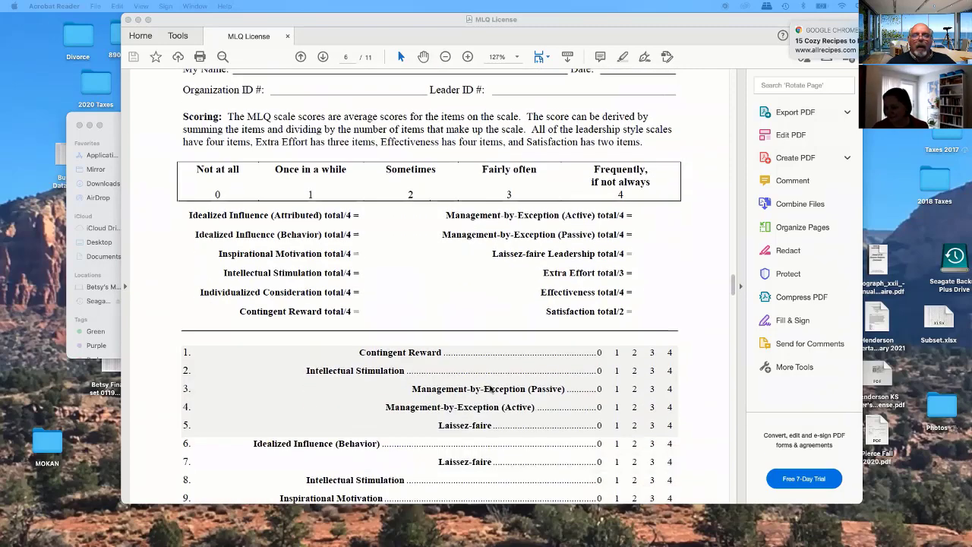
scroll(491, 392, "down", 3)
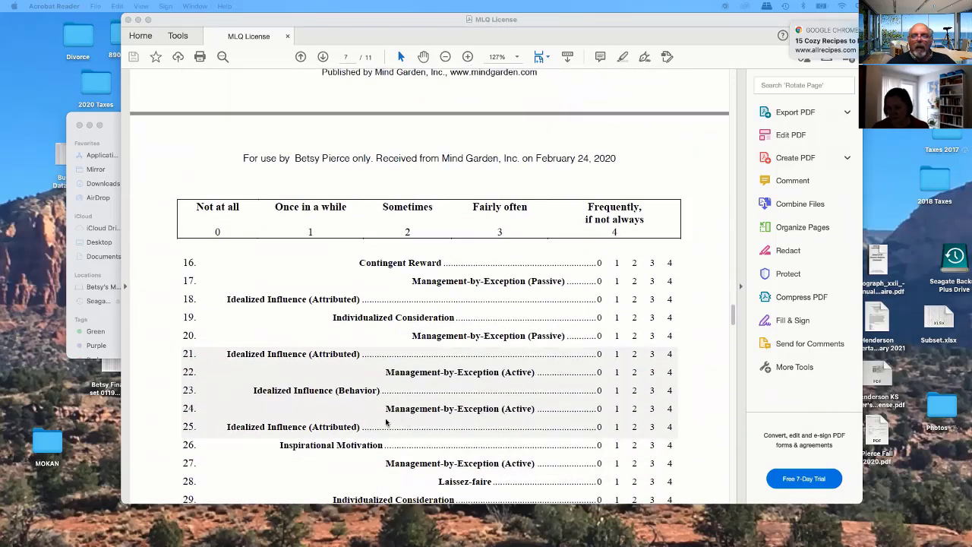
Review the scoring key's instructions for averaging scale items, including the total/4, total/3 and total/2 formulas.
scroll(386, 422, "up", 12)
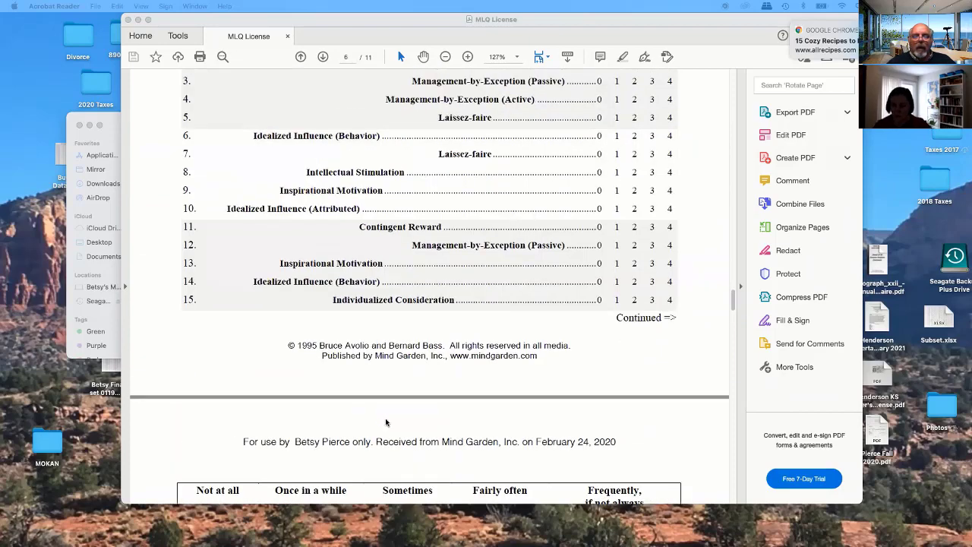
scroll(386, 422, "up", 2)
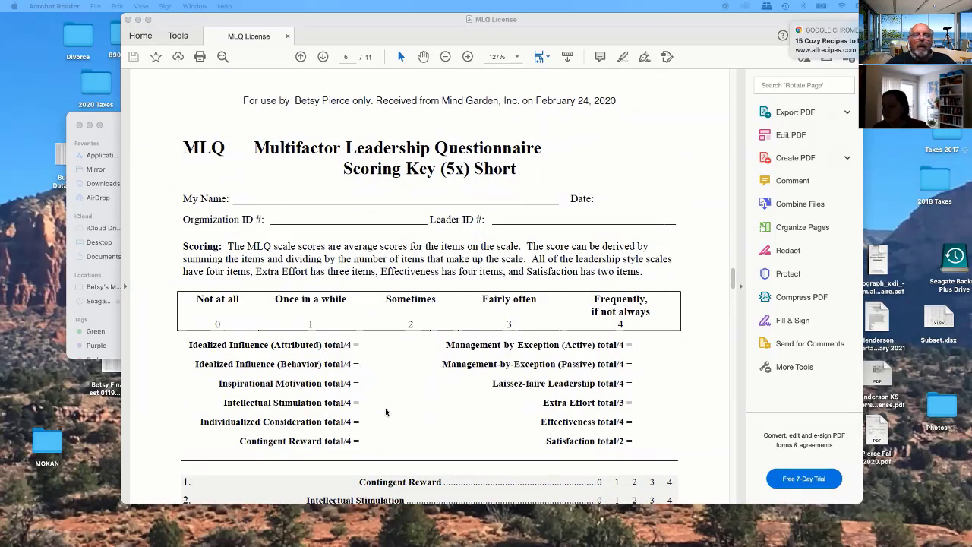
scroll(385, 422, "up", 8)
scroll(386, 412, "down", 6)
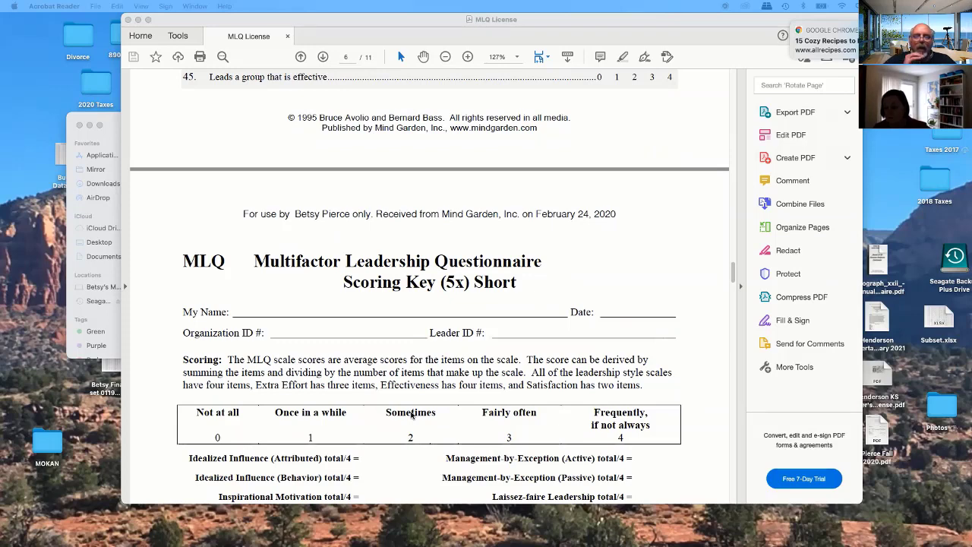
scroll(411, 414, "down", 5)
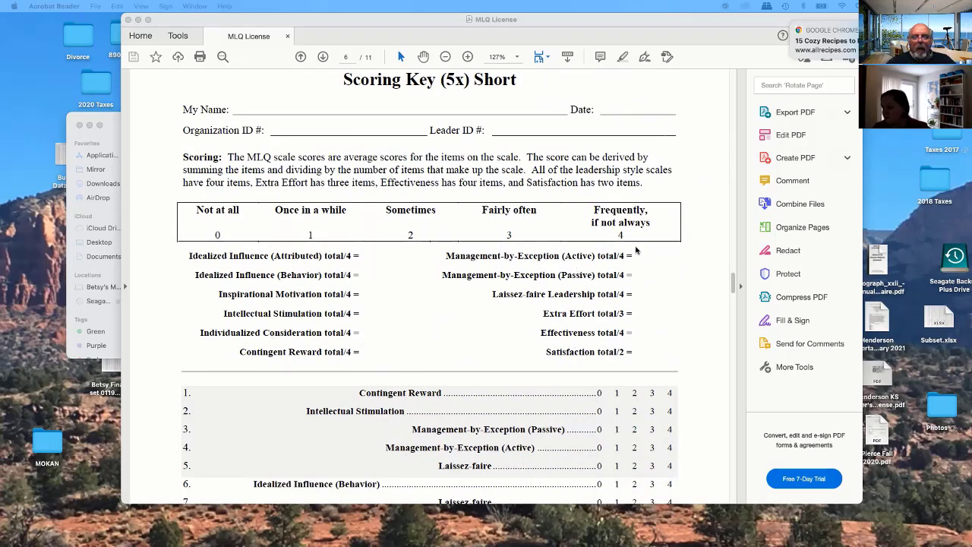
scroll(522, 329, "down", 15)
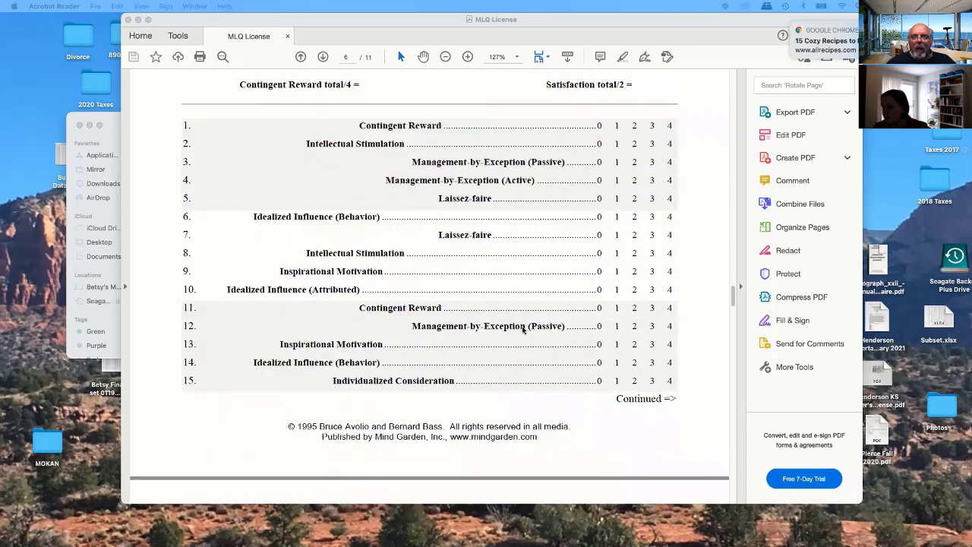
Read the Mind Garden steps on grouping MLQ items, calculating scale averages and analysing scores against the norm tables.
scroll(522, 329, "down", 10)
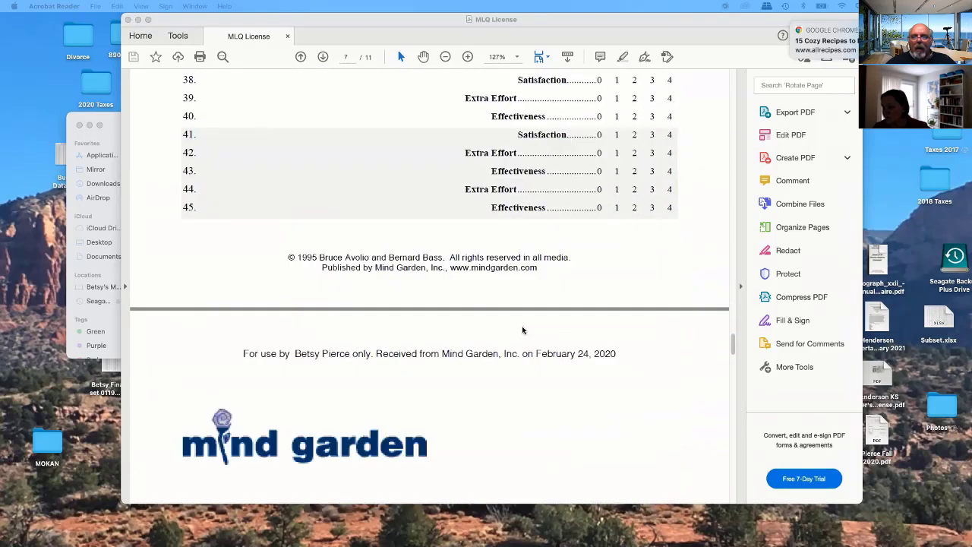
scroll(522, 329, "down", 5)
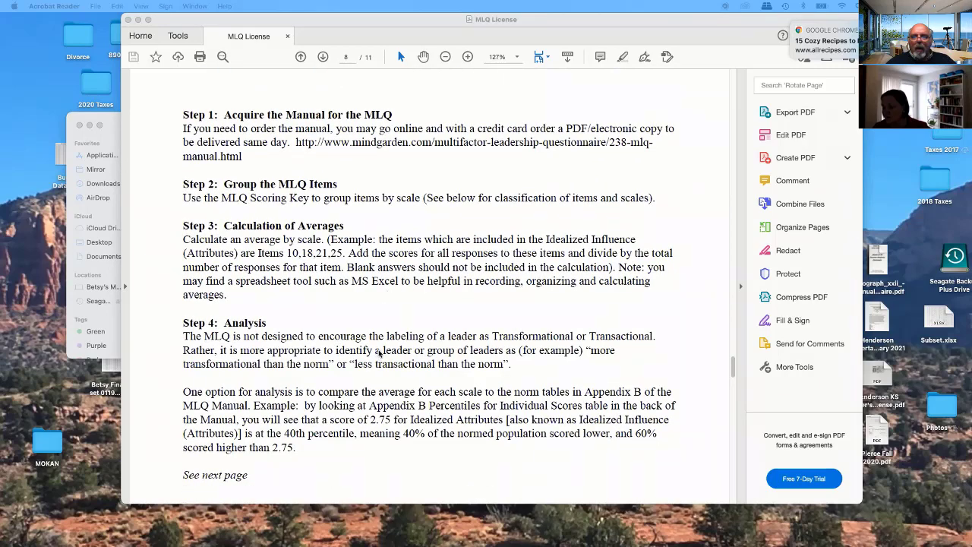
scroll(379, 354, "down", 1)
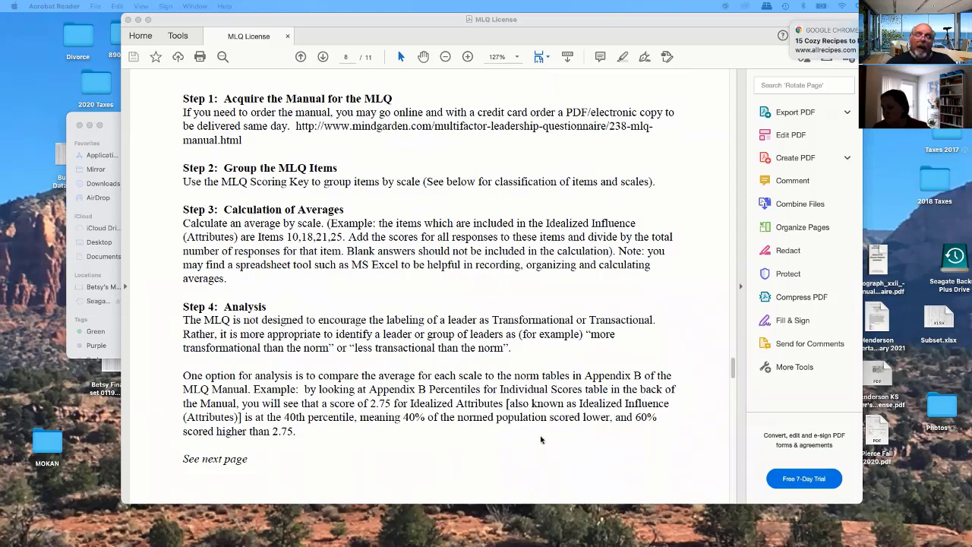
scroll(541, 437, "down", 10)
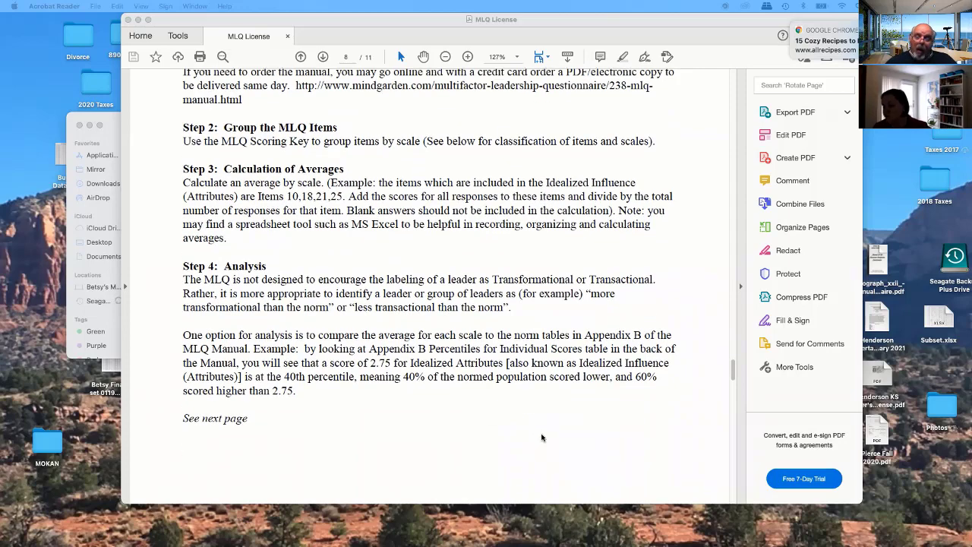
Review the Mind Garden tables that assign item numbers to each leadership scale and leadership outcome.
scroll(539, 430, "down", 4)
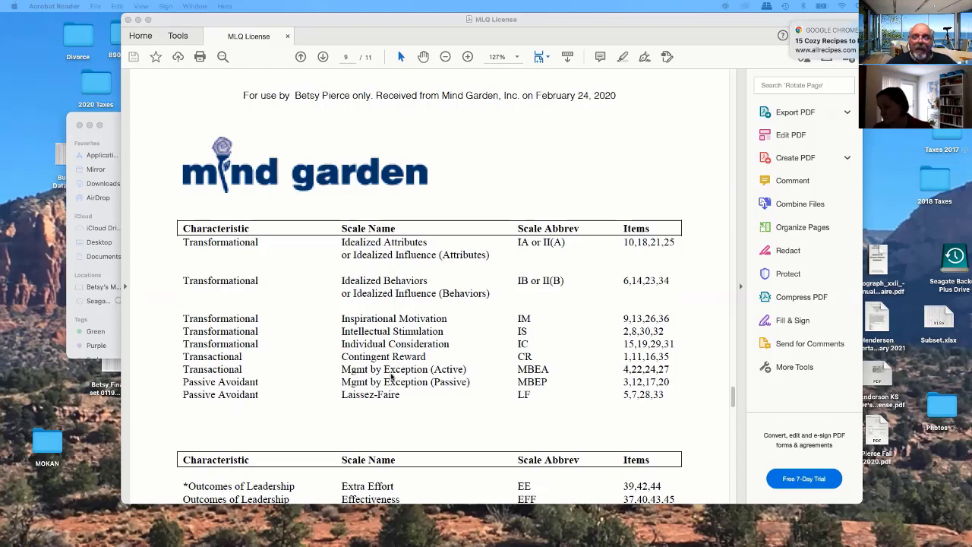
scroll(391, 375, "down", 3)
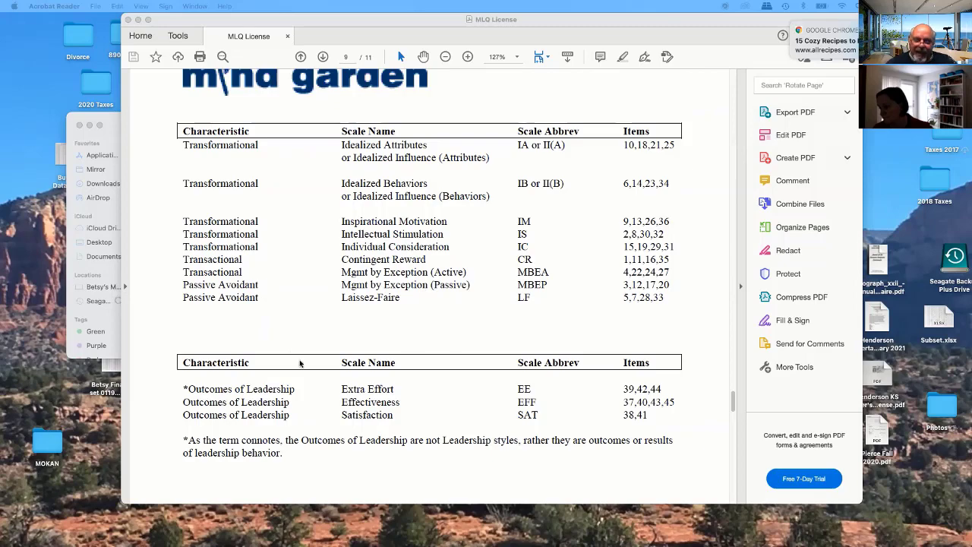
scroll(300, 364, "down", 4)
scroll(300, 364, "down", 10)
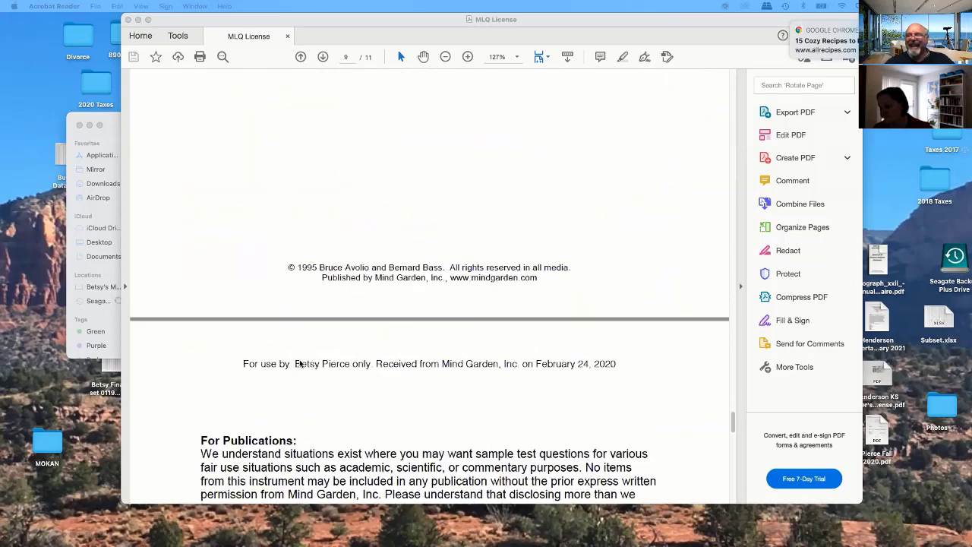
scroll(267, 195, "up", 15)
scroll(267, 195, "up", 10)
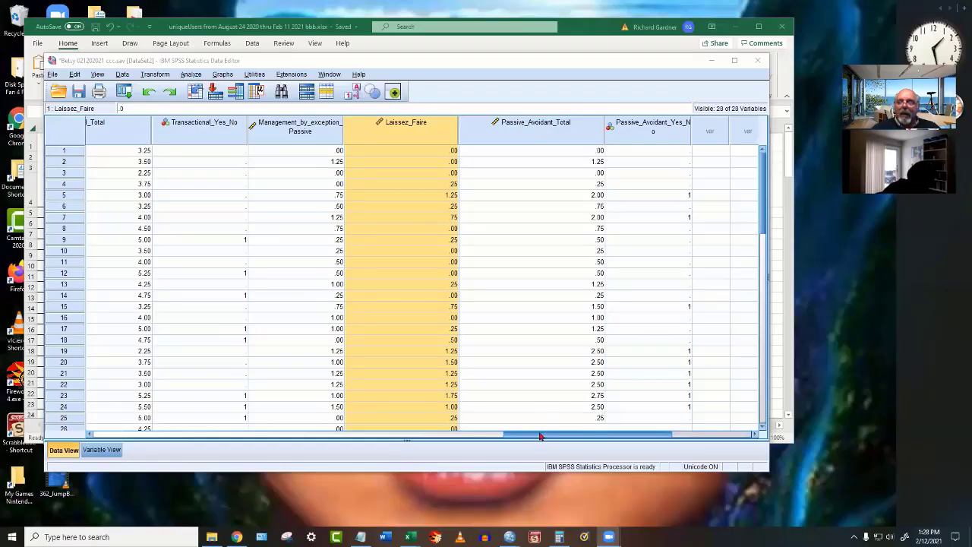
In the SPSS Data Editor, go back to the Intrinsic, Extrinsic and General_Satisfaction variables and widen the General_Satisfaction column to show its full name.
left_click(540, 435)
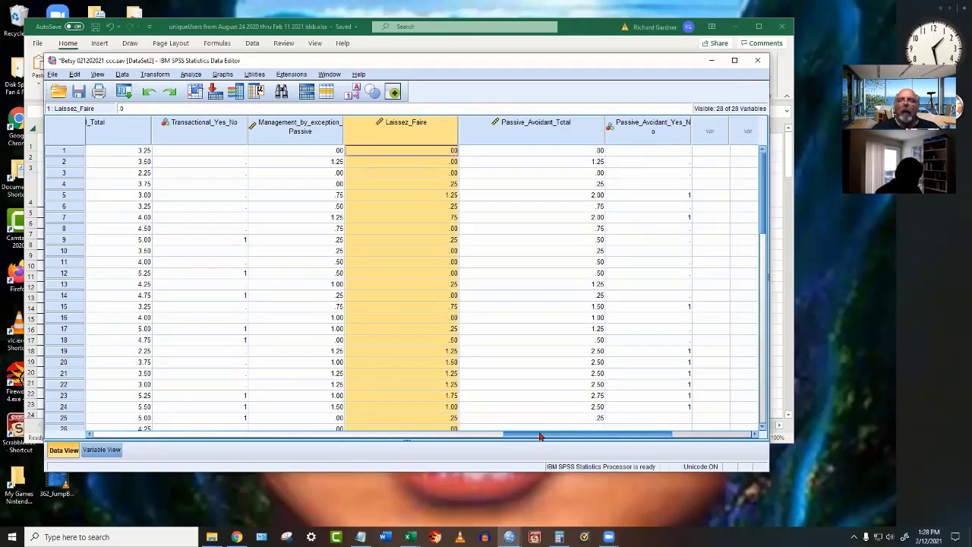
left_click_drag(540, 435, 151, 433)
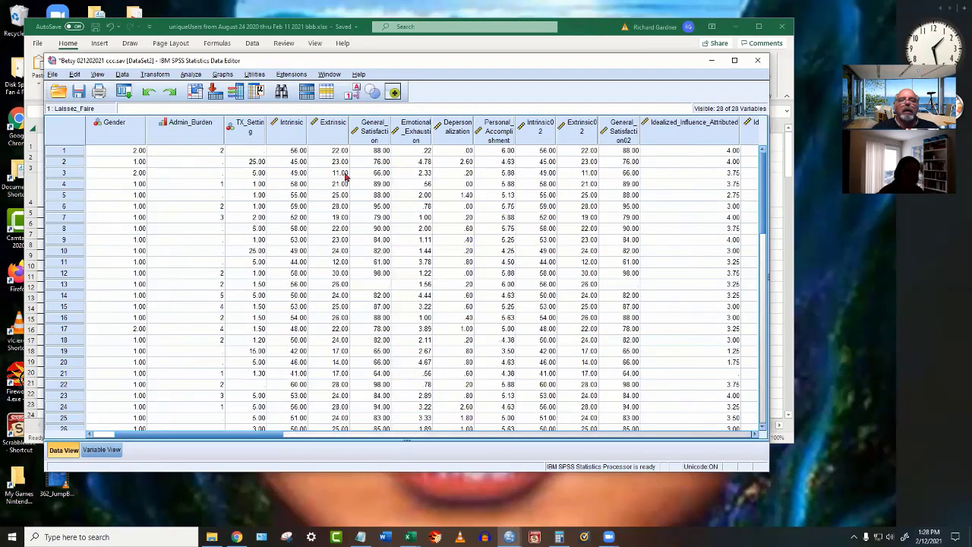
left_click(292, 130)
left_click(334, 129)
left_click(359, 135)
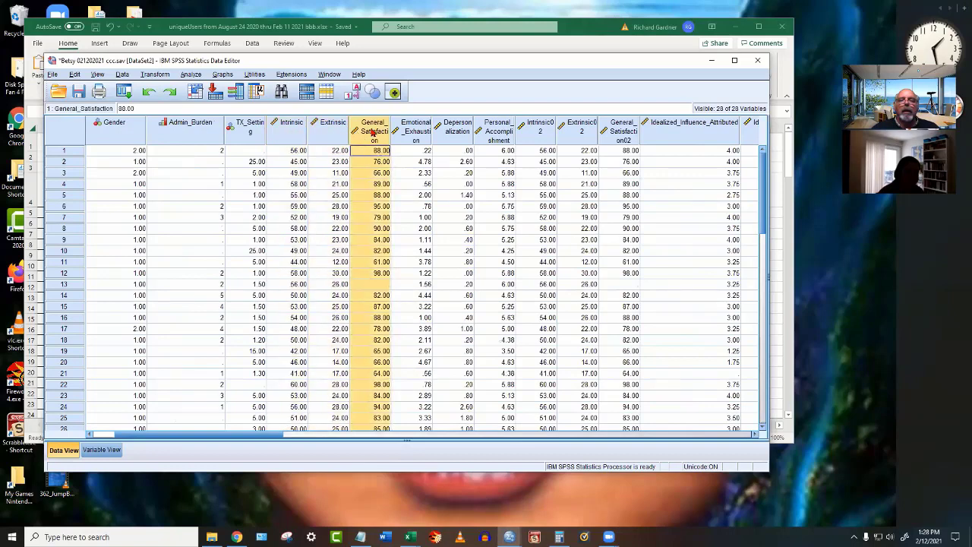
left_click_drag(391, 121, 468, 124)
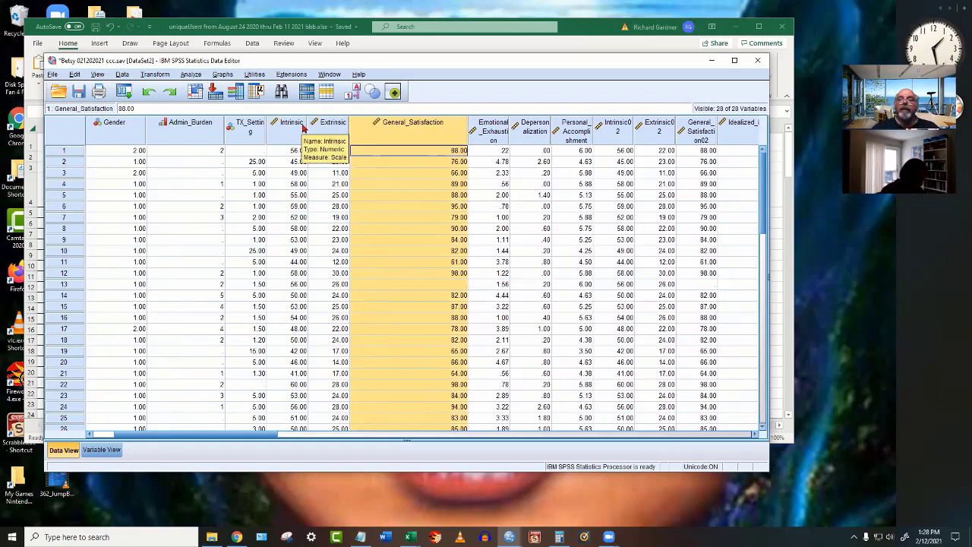
Open Reliability Analysis and remove passive management by exception and Laissez_Faire from the analysed items.
left_click(191, 73)
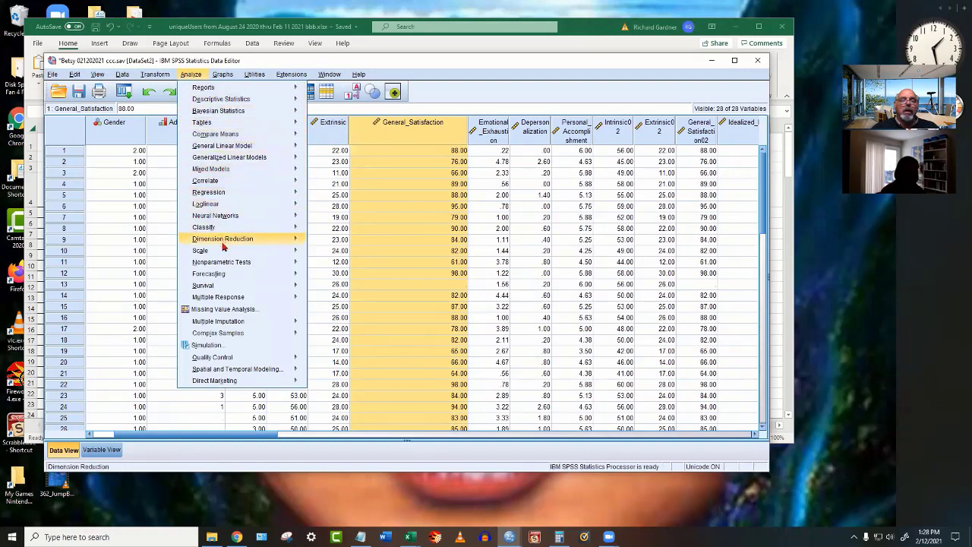
mouse_move(231, 250)
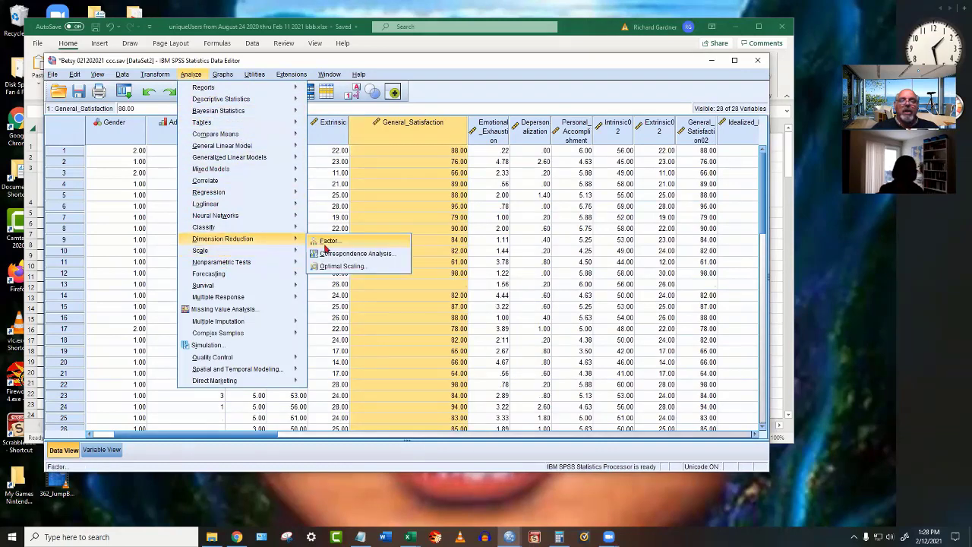
left_click(318, 253)
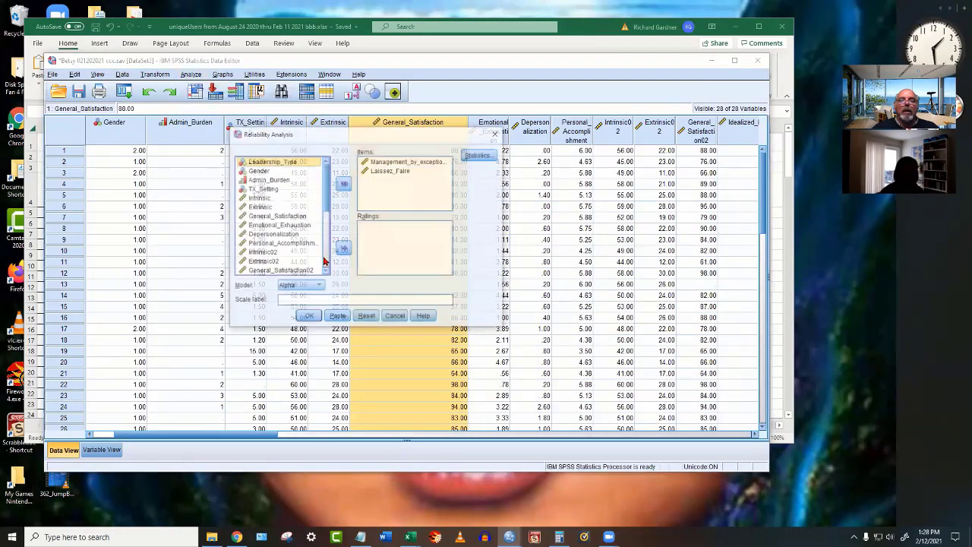
left_click(403, 171)
left_click(342, 185)
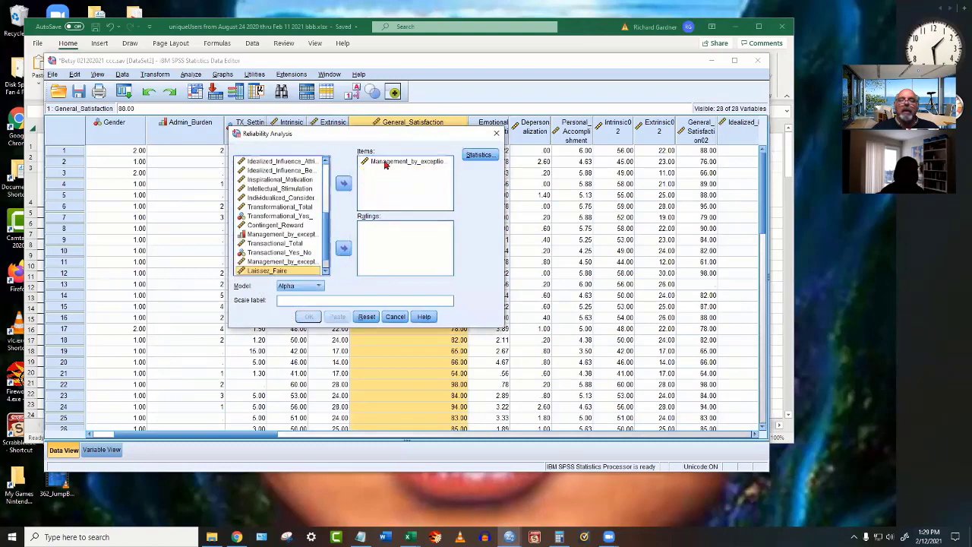
left_click(341, 185)
scroll(302, 217, "up", 3)
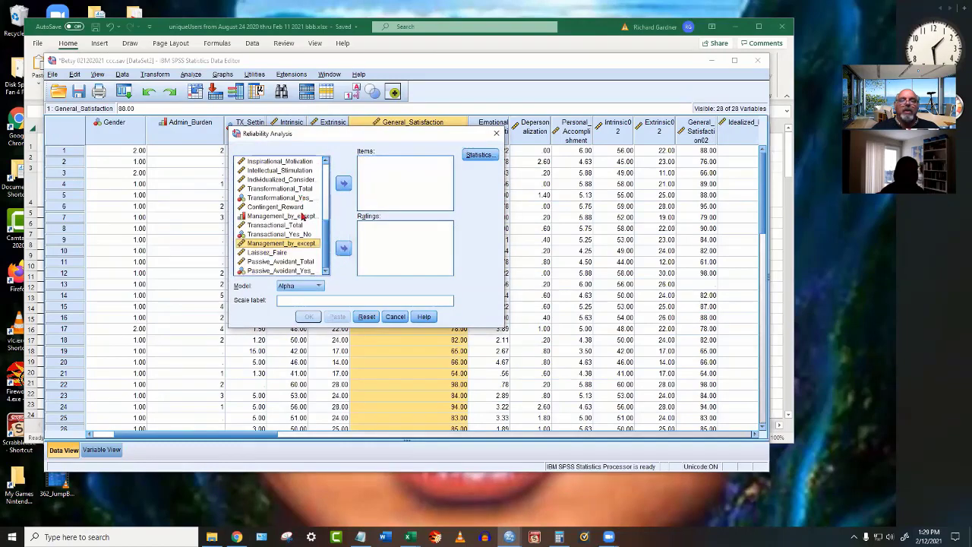
scroll(302, 217, "up", 2)
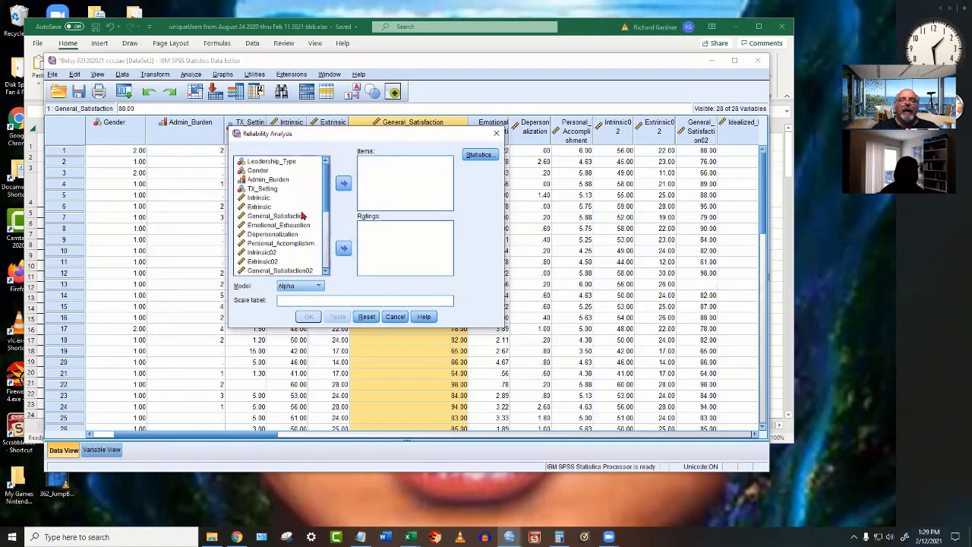
Add Intrinsic, Extrinsic and General_Satisfaction as the items of the reliability analysis.
left_click(259, 197)
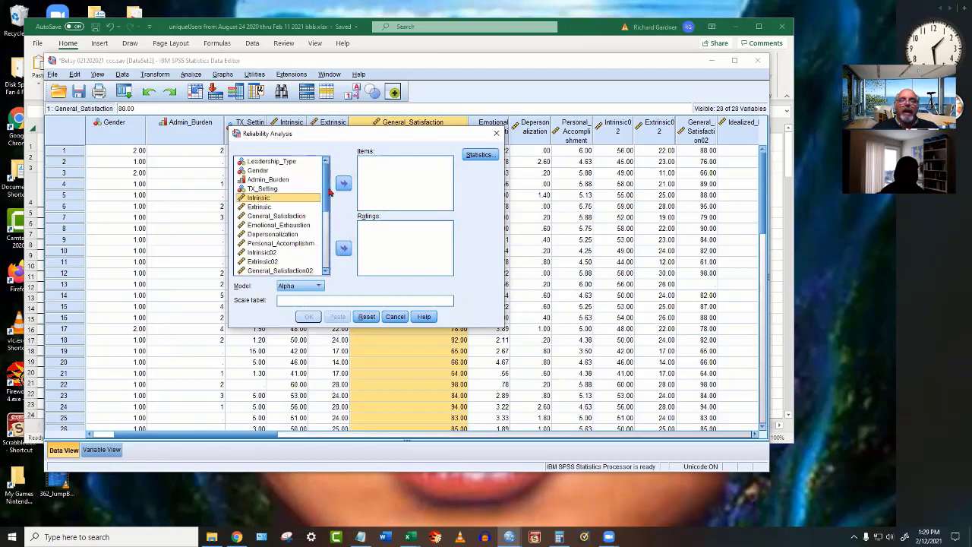
left_click(343, 183)
left_click(259, 207)
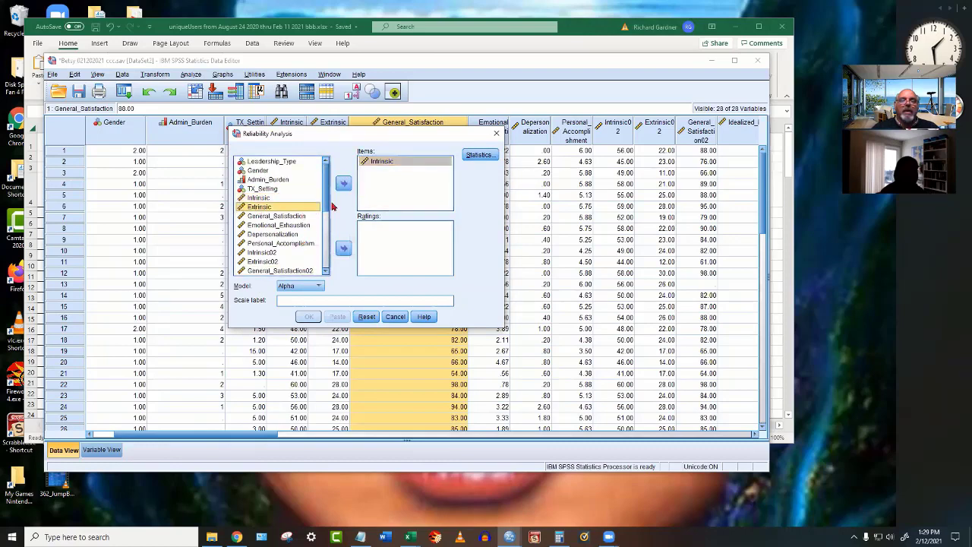
left_click(343, 183)
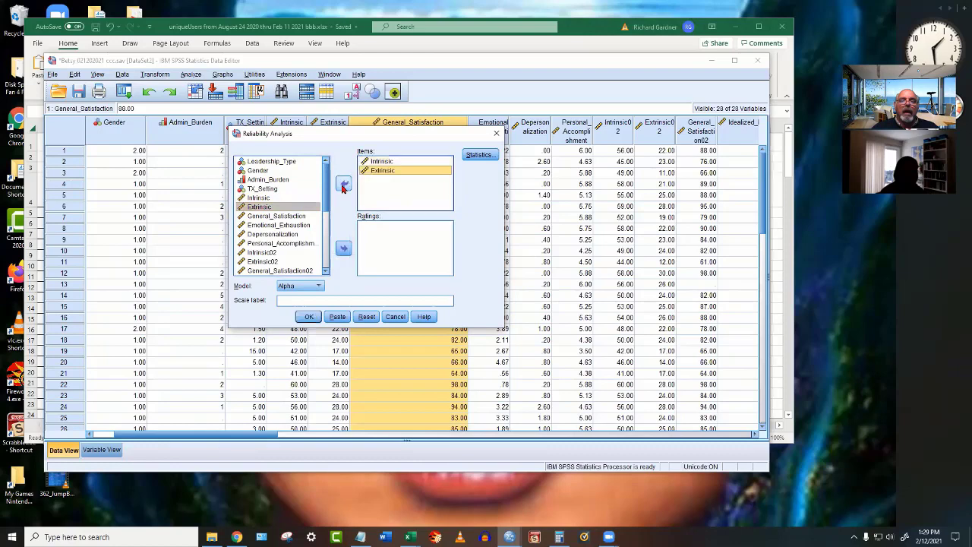
left_click(254, 217)
left_click(343, 183)
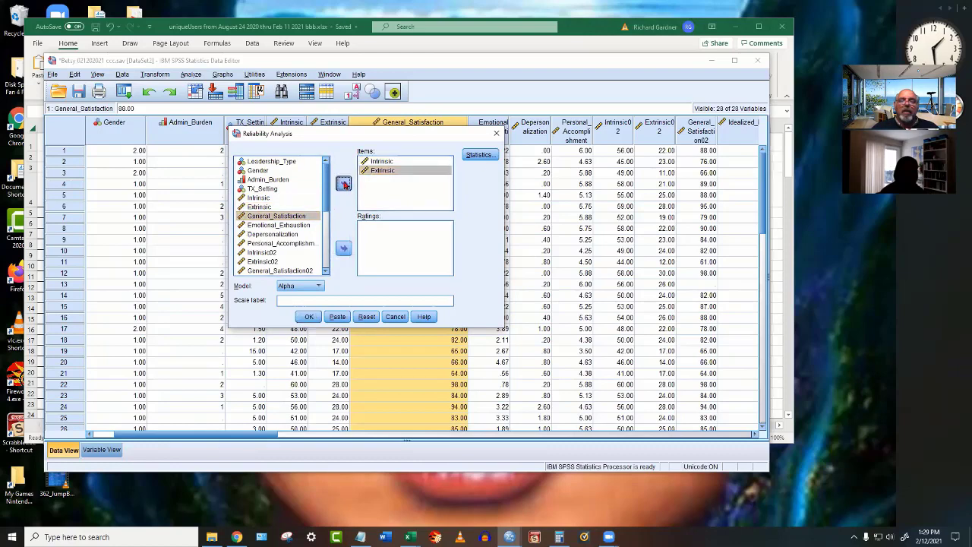
Run the alpha reliability analysis with item, scale and scale-if-item-deleted descriptives, and select the resulting Reliability Statistics table.
left_click(484, 156)
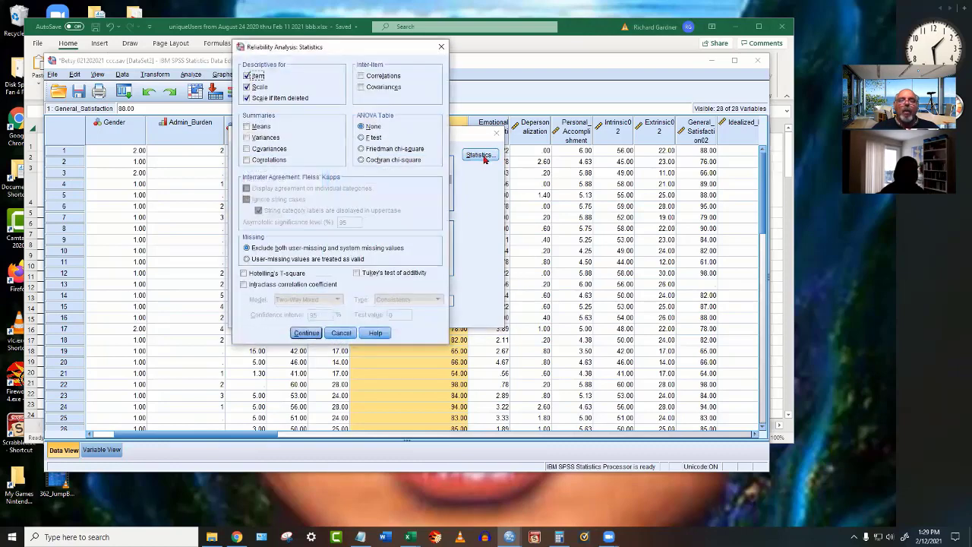
left_click(311, 334)
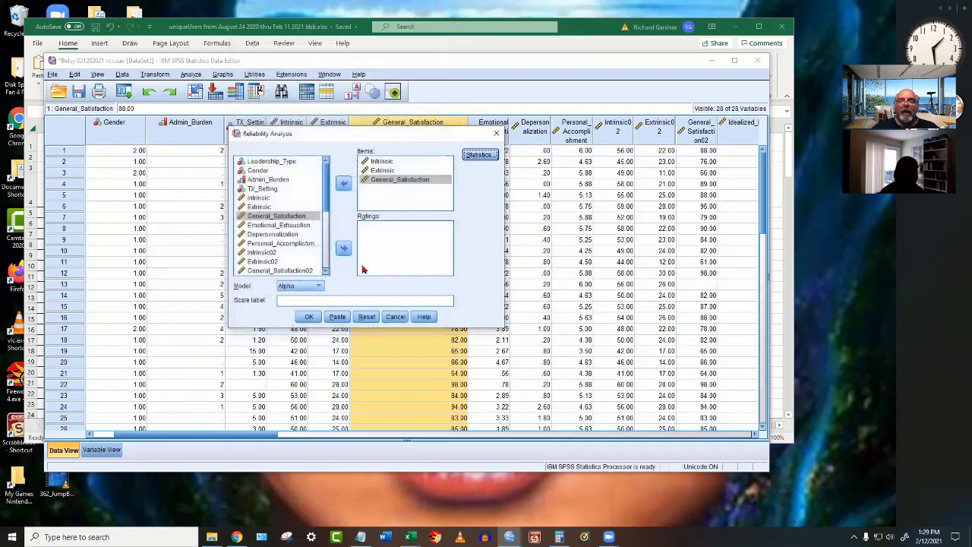
left_click(308, 317)
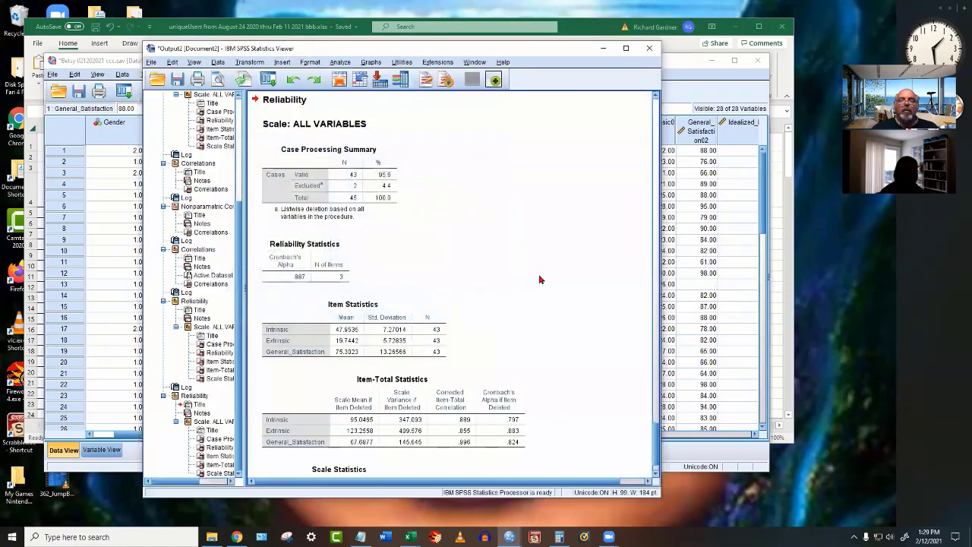
left_click(324, 259)
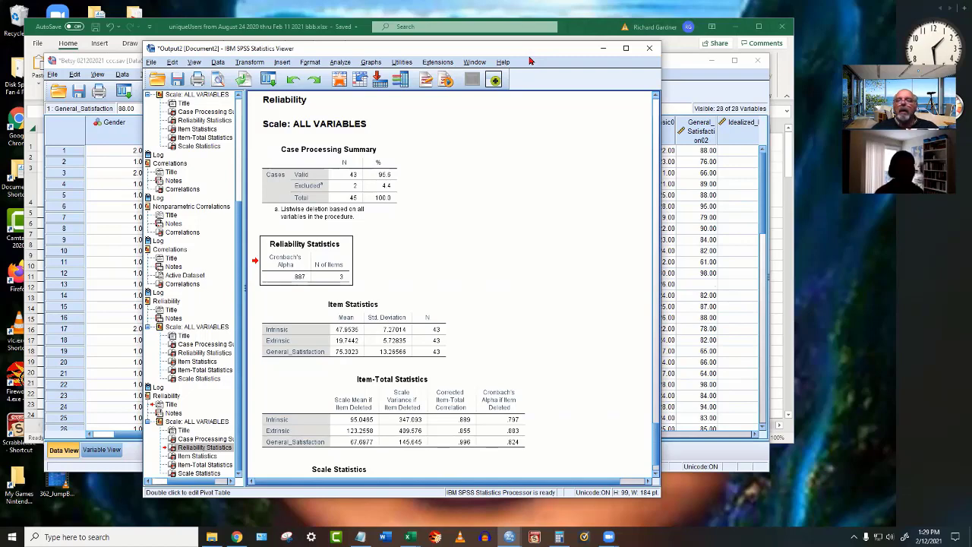
Reopen Reliability Analysis from the output and remove General_Satisfaction, Extrinsic and Intrinsic from the items.
left_click_drag(378, 47, 394, 97)
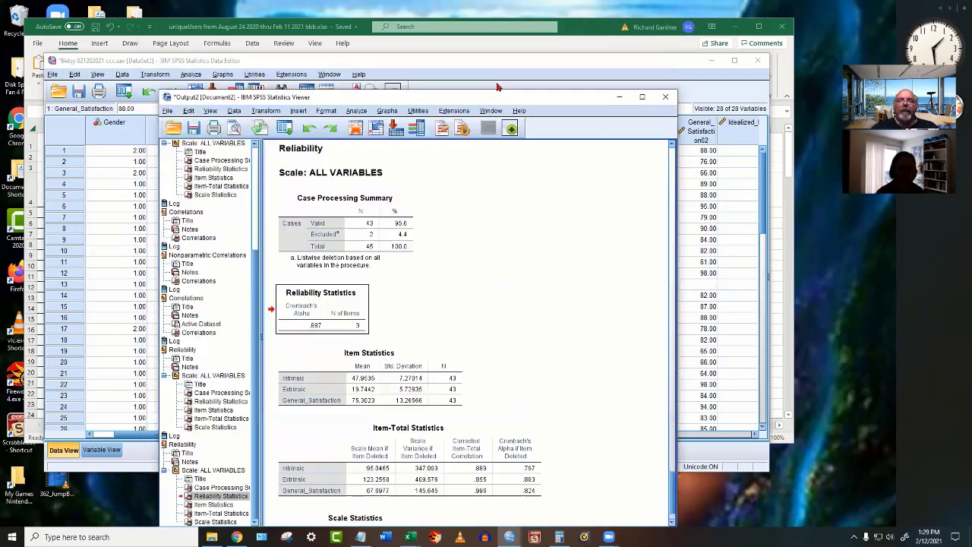
left_click(354, 111)
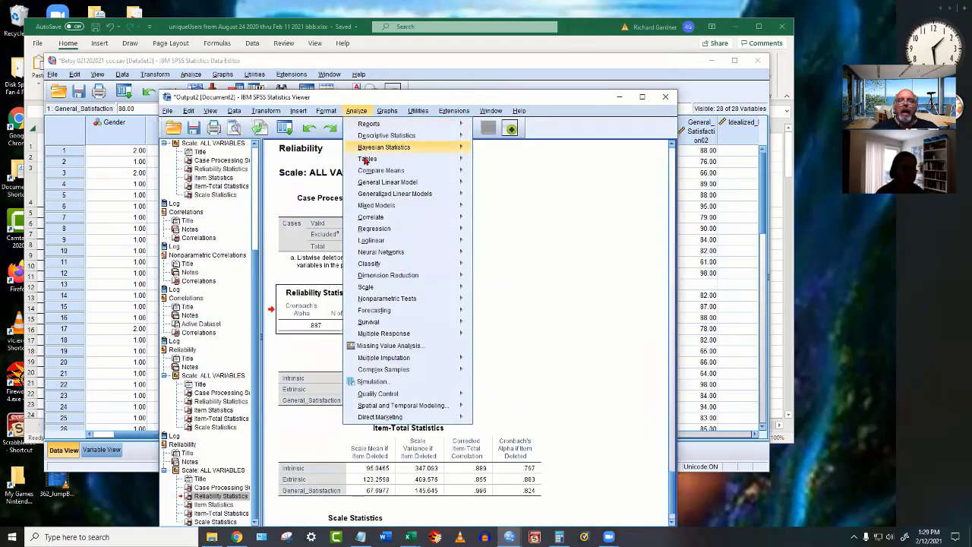
mouse_move(375, 288)
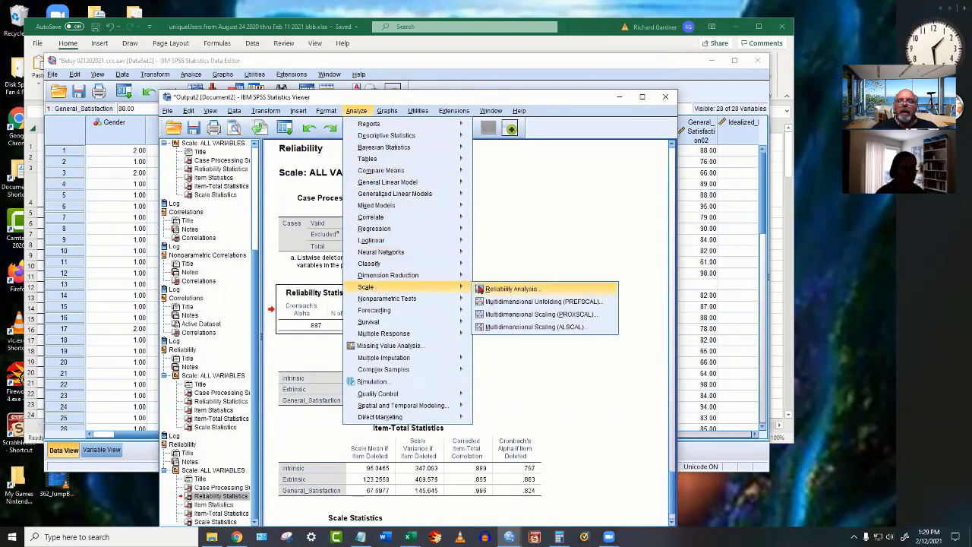
left_click(480, 289)
left_click(390, 180)
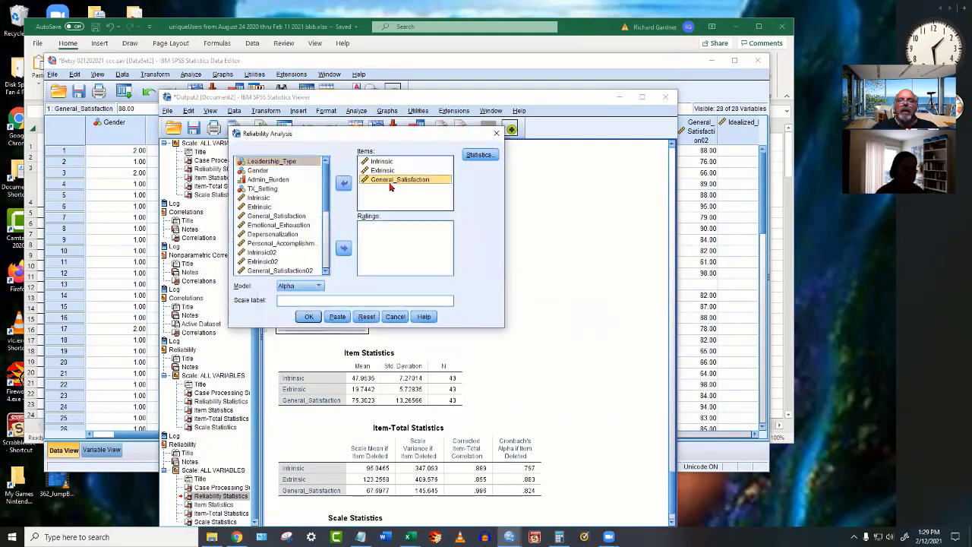
left_click(343, 184)
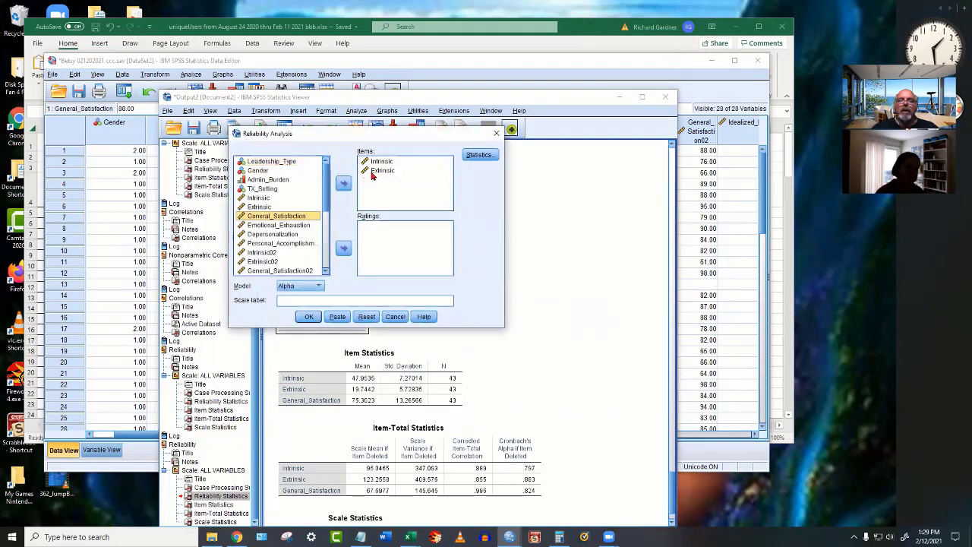
left_click(348, 185)
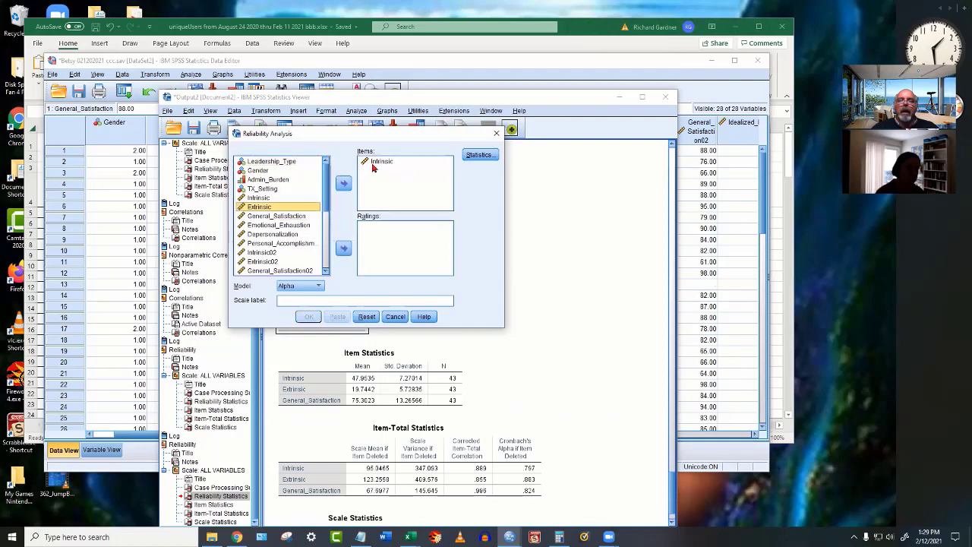
left_click(373, 163)
left_click(343, 184)
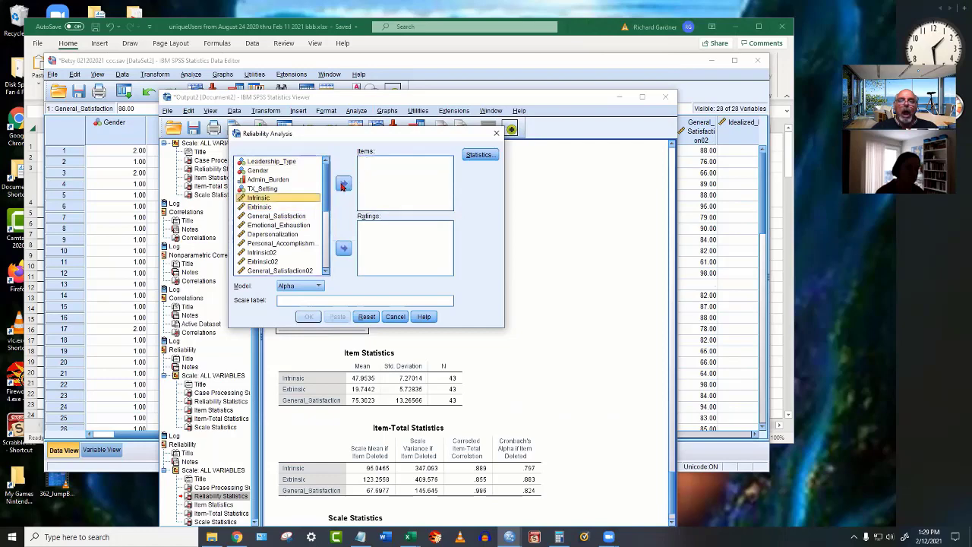
Add Emotional_Exhaustion, Depersonalization and Personal_Accomplishment as the reliability analysis items.
left_click(294, 226)
left_click(344, 183)
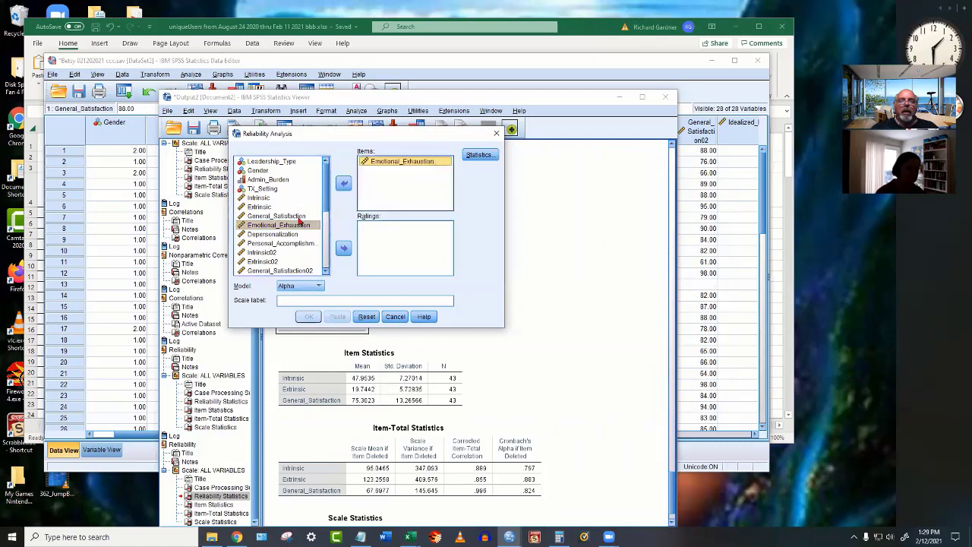
left_click(287, 236)
left_click(343, 185)
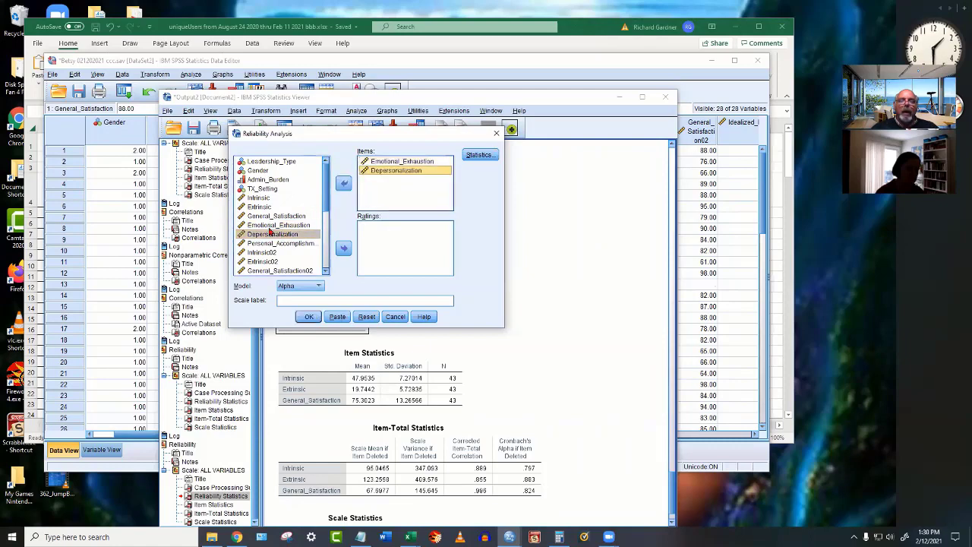
left_click(256, 245)
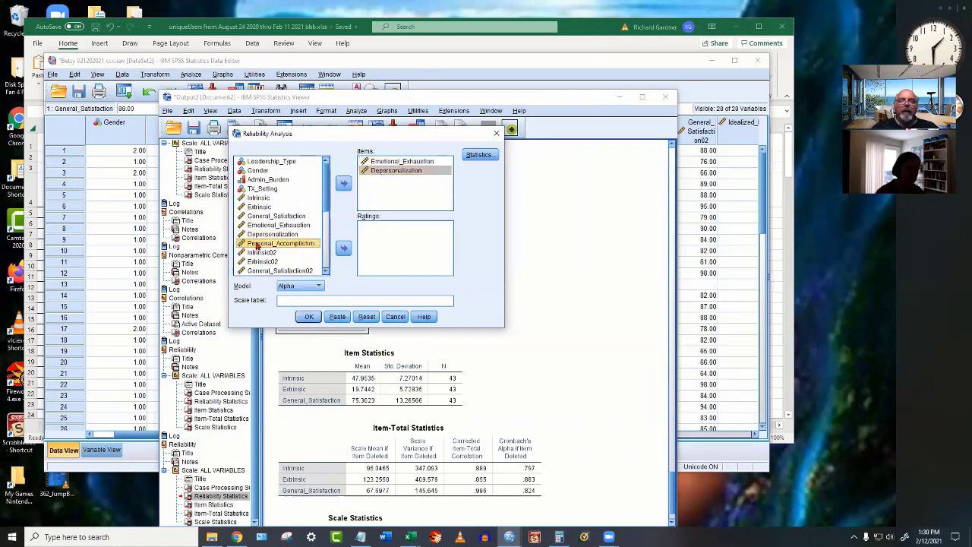
left_click(343, 183)
Run the reliability analysis for the three burnout subscales and select its Reliability Statistics table to check Cronbach's alpha.
left_click(309, 317)
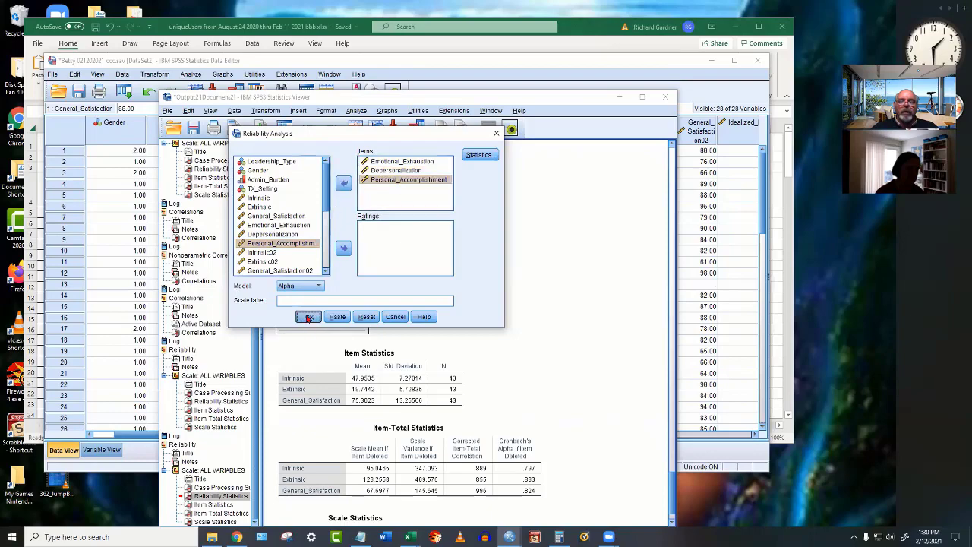
scroll(615, 262, "down", 3)
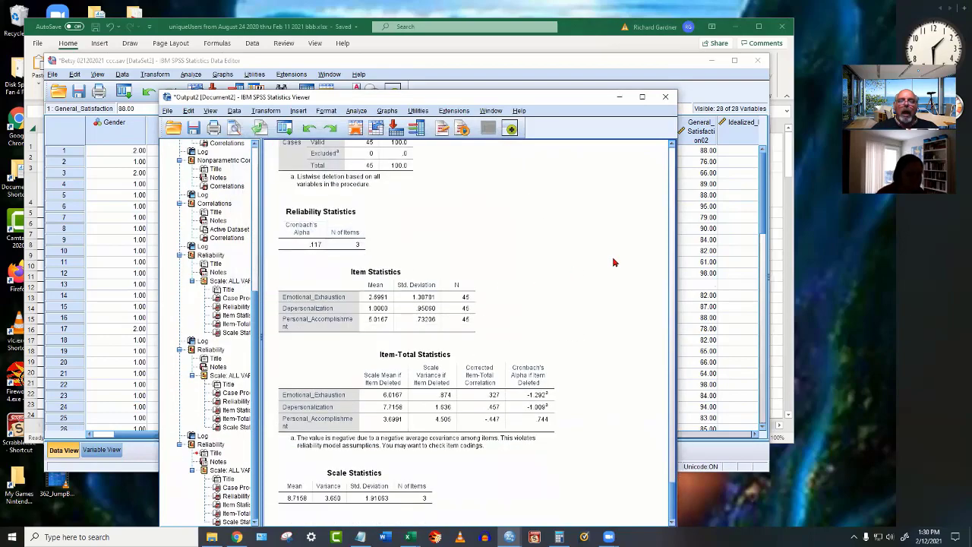
scroll(613, 263, "up", 2)
left_click(322, 281)
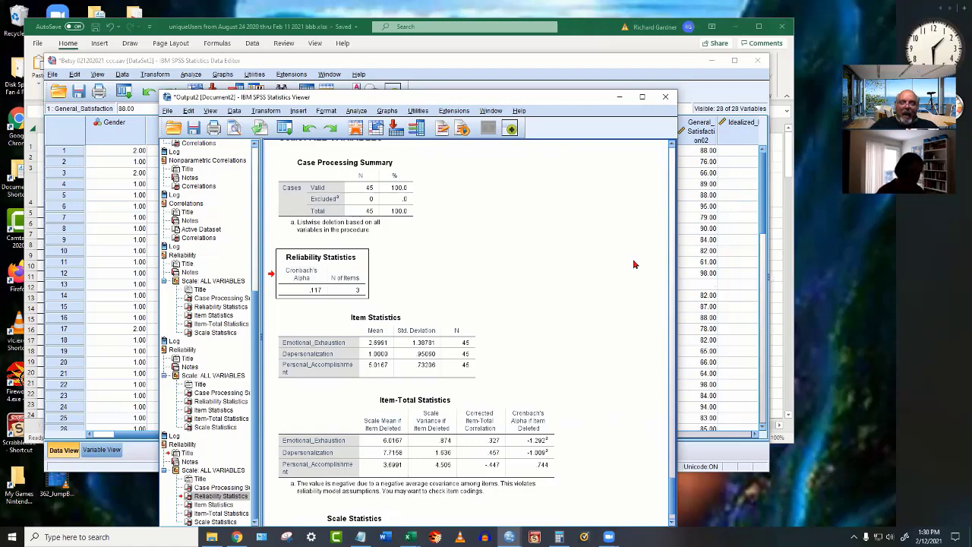
Select the Item-Total Statistics table of the burnout reliability output and examine Cronbach's alpha if item deleted.
key("Down")
key("Down")
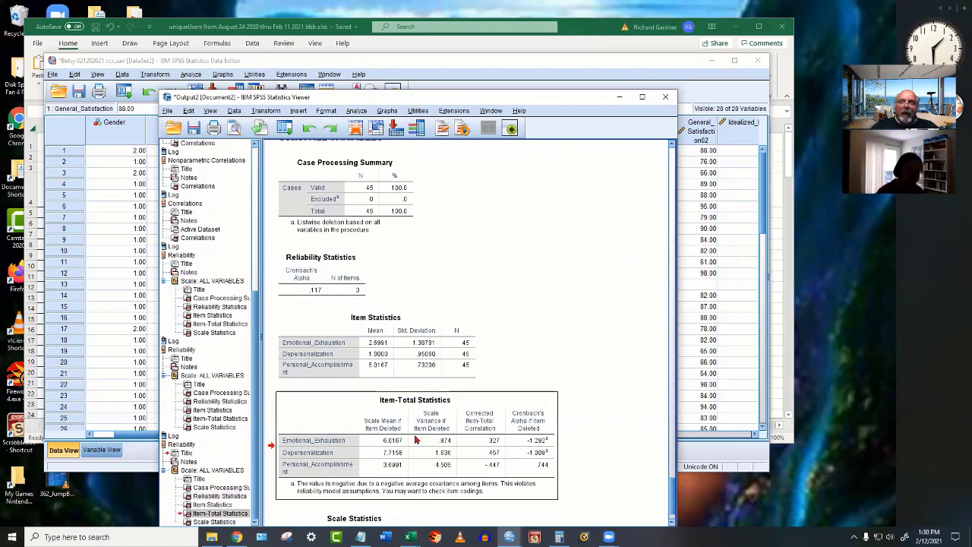
scroll(600, 324, "down", 1)
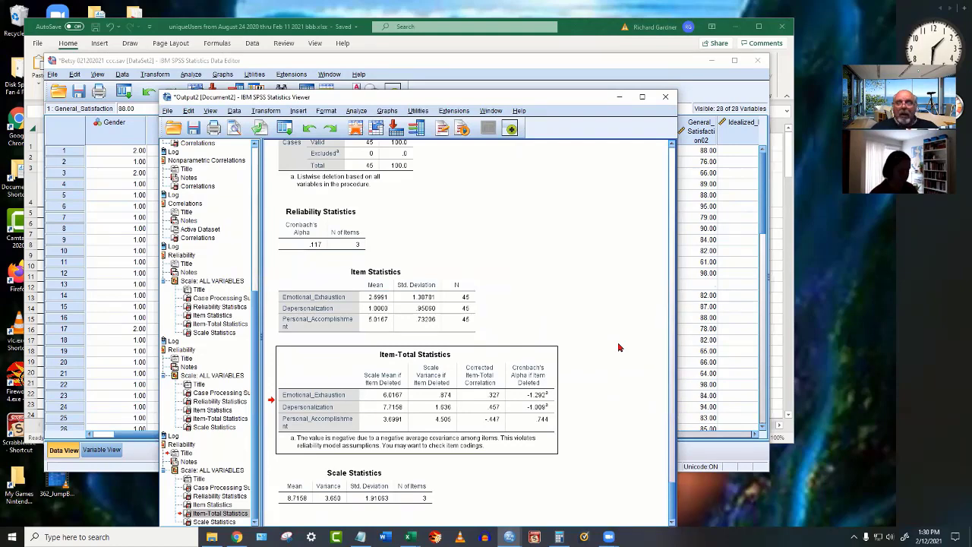
Return to the data set and highlight the Intrinsic02, Extrinsic02 and General_Satisfaction02 columns one after another.
left_click(619, 97)
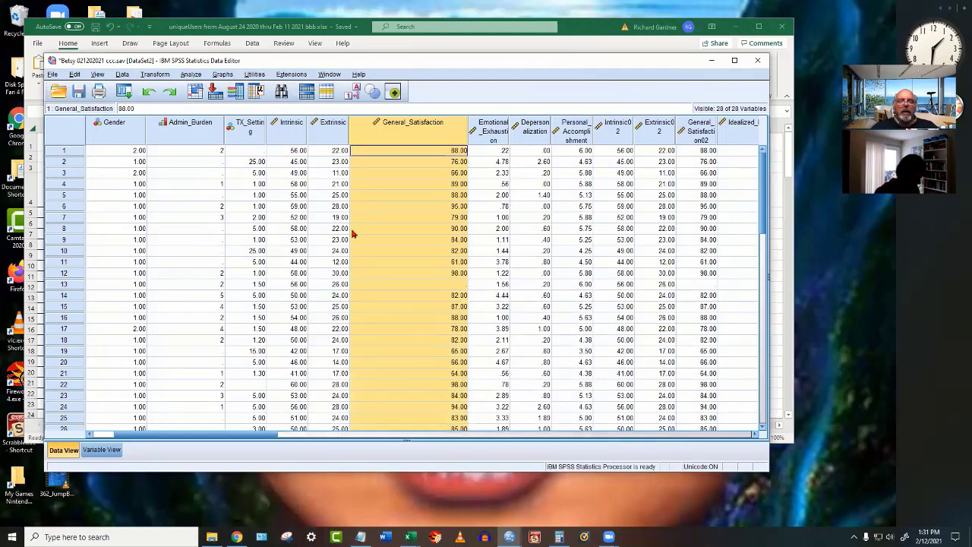
left_click_drag(226, 437, 297, 435)
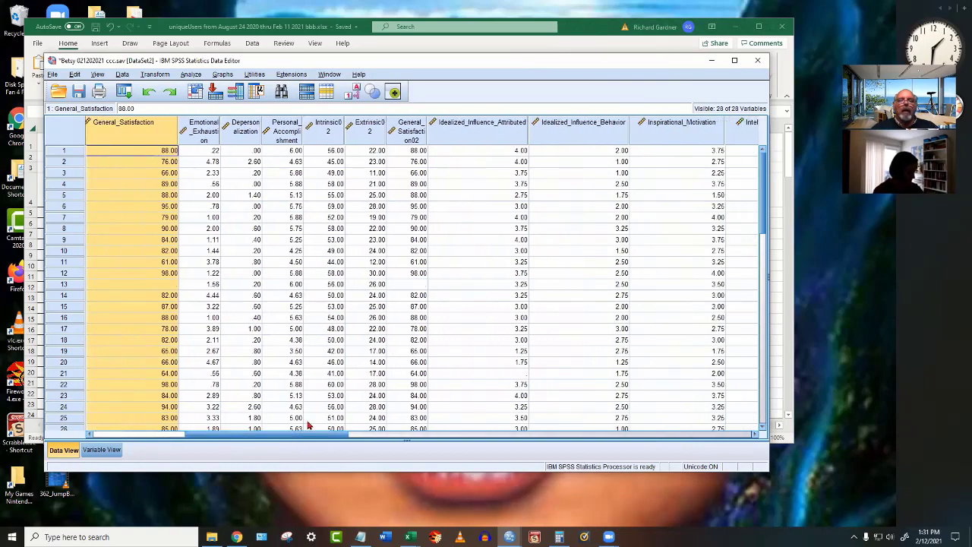
left_click(337, 134)
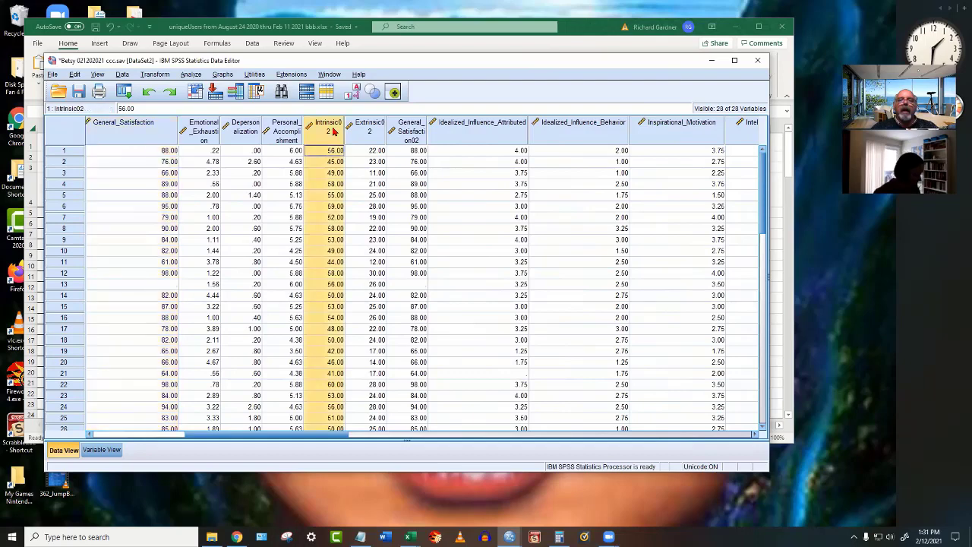
left_click(359, 132)
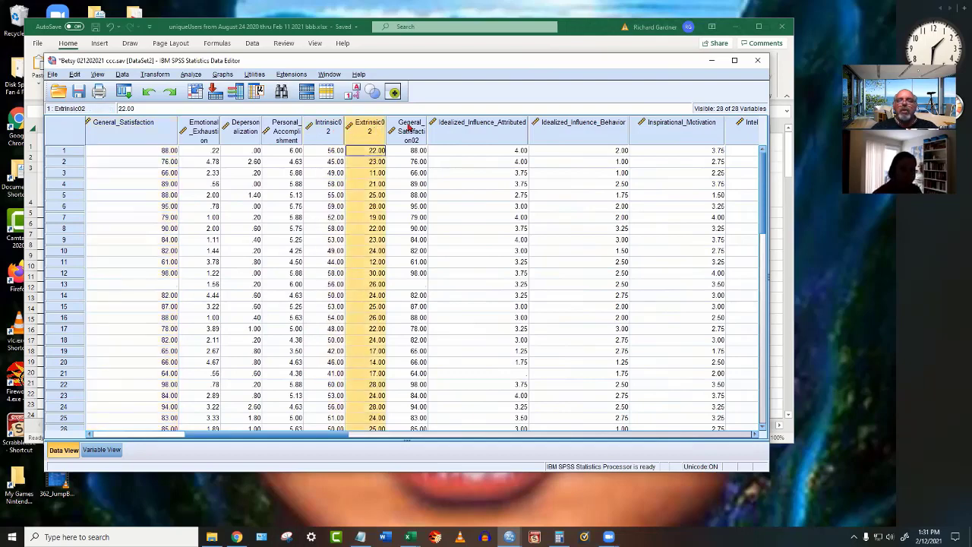
left_click(411, 129)
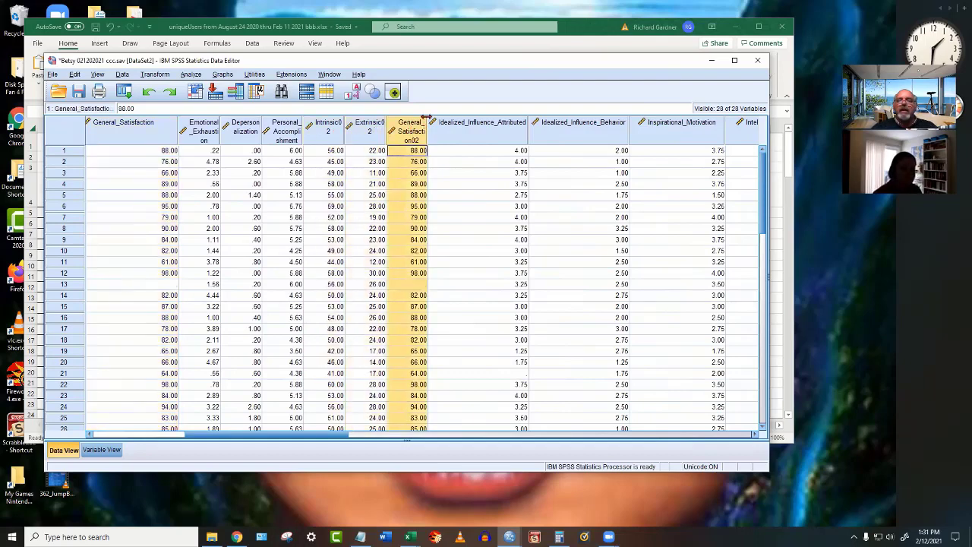
Widen the General_Satisfaction02, Extrinsic02 and Intrinsic02 columns so each name fits on one line, and look through their cases.
left_click_drag(425, 127, 504, 128)
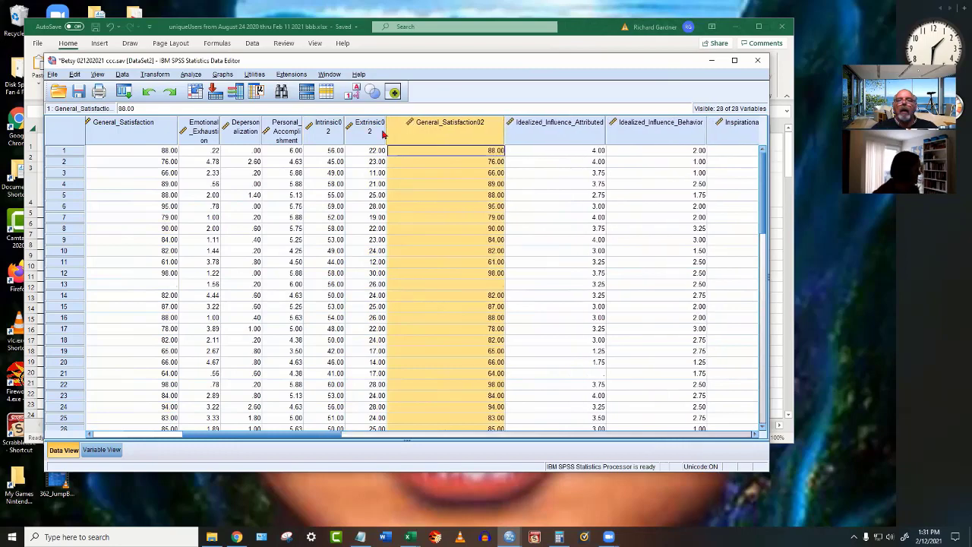
left_click_drag(387, 127, 422, 127)
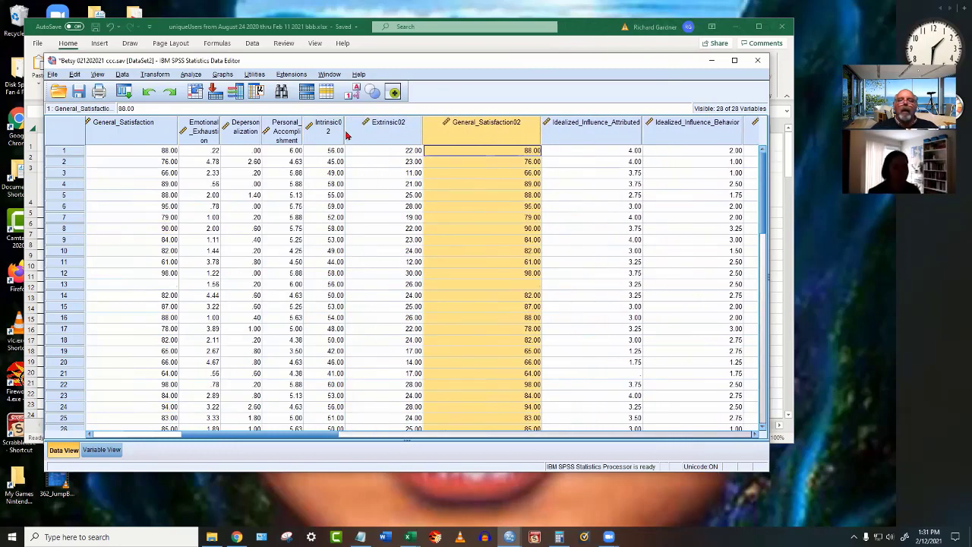
left_click_drag(342, 134, 386, 134)
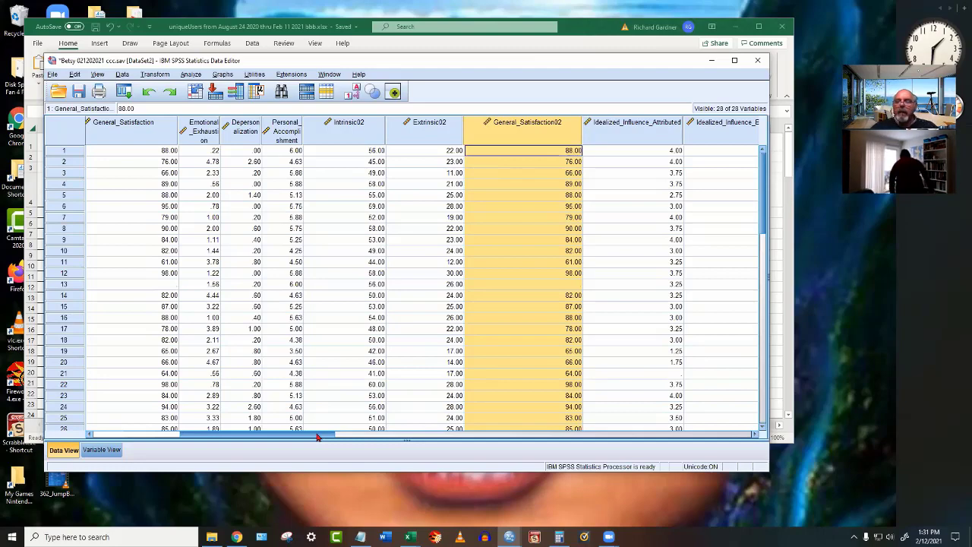
scroll(610, 379, "down", 6)
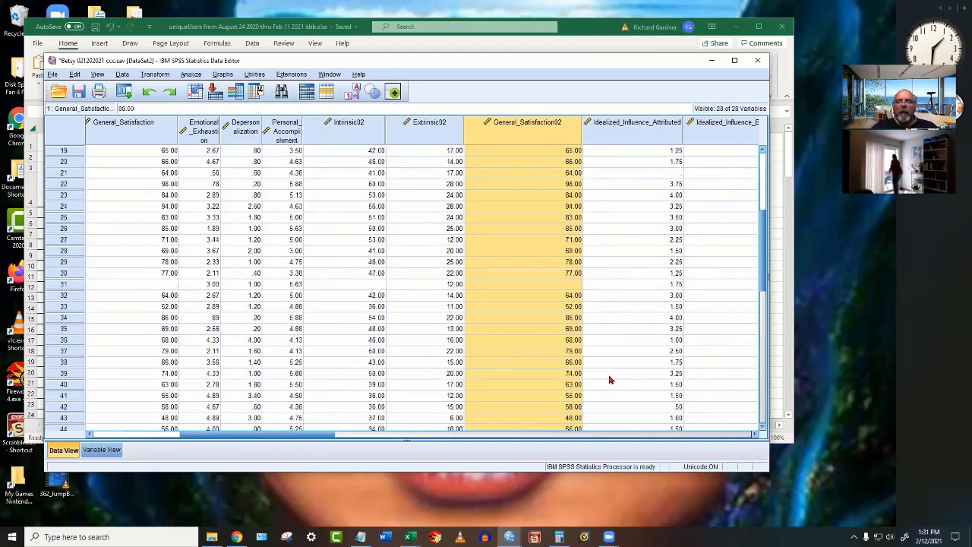
scroll(600, 381, "up", 6)
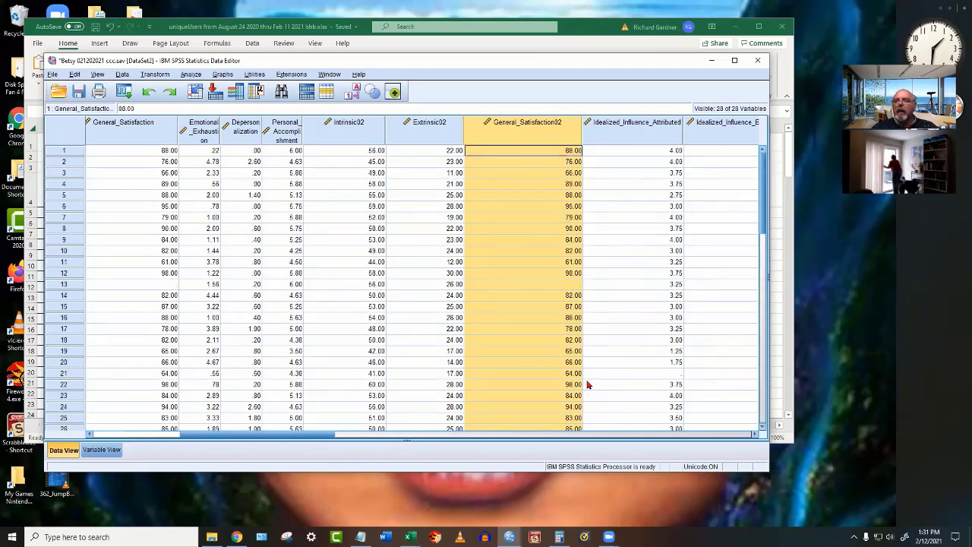
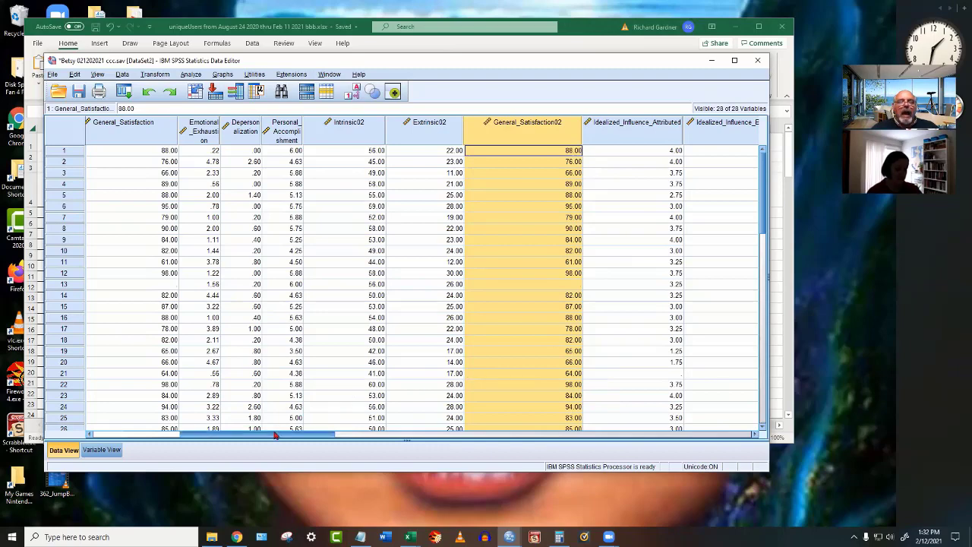
Highlight the original General_Satisfaction column and bring it into view together with Leadership_Type.
left_click_drag(275, 435, 196, 435)
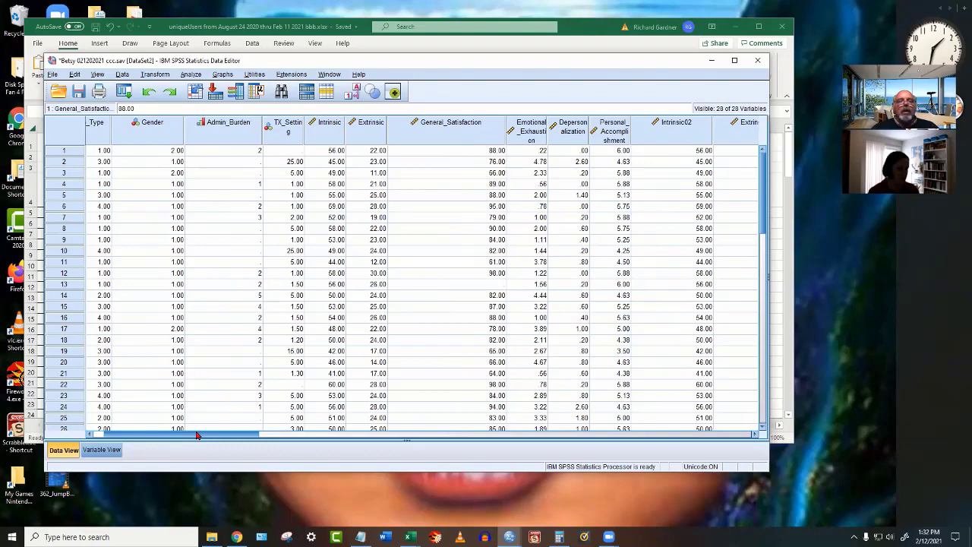
mouse_move(196, 434)
left_mouse_down()
mouse_move(232, 432)
mouse_move(207, 436)
left_mouse_up()
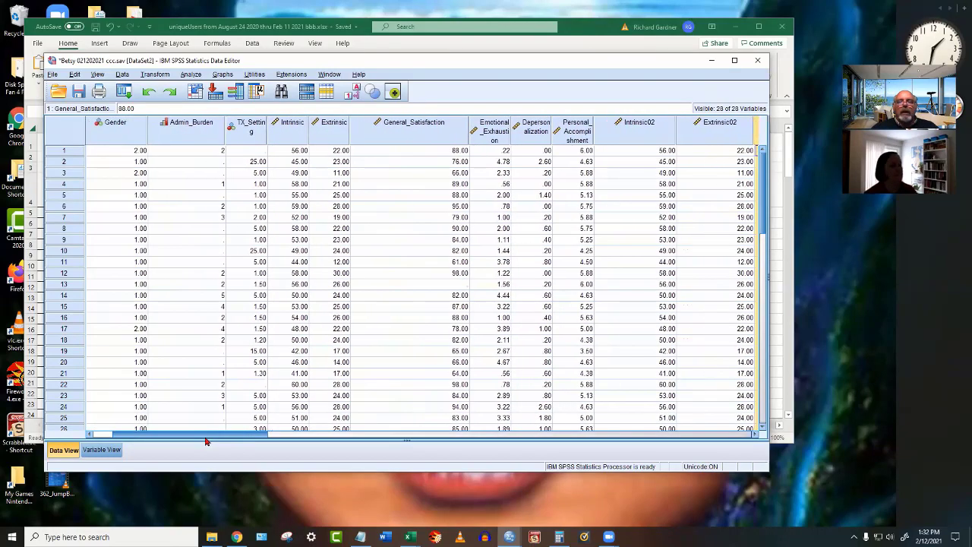
left_click(406, 129)
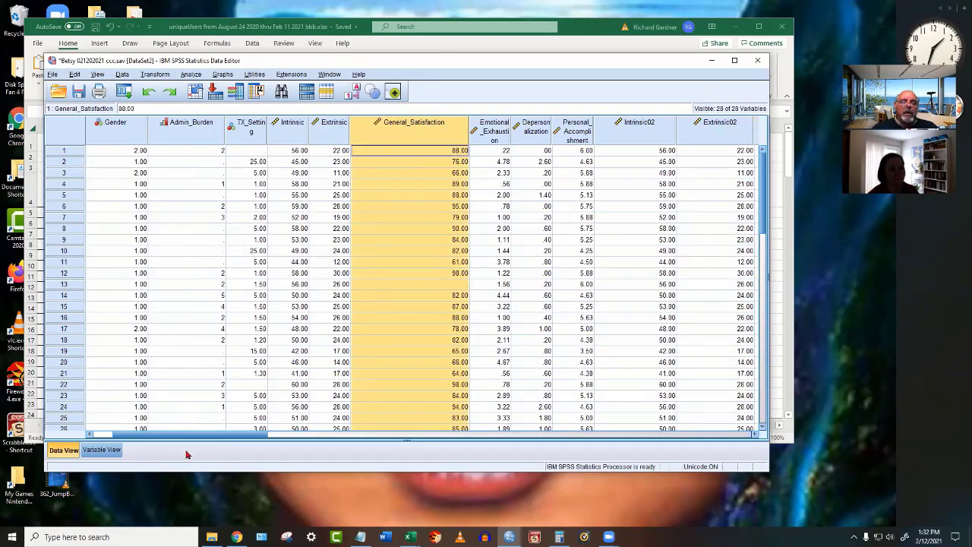
left_click_drag(195, 439, 168, 437)
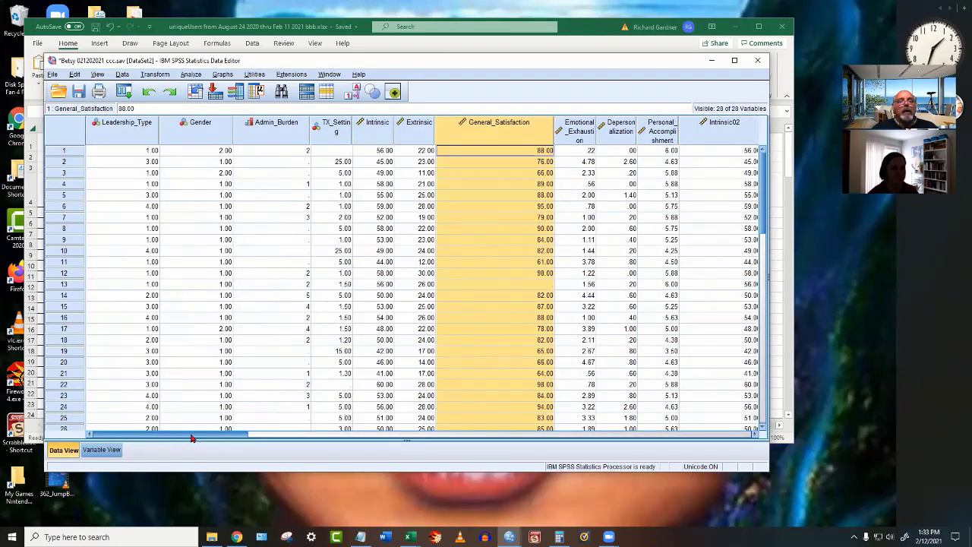
Set up a univariate General Linear Model with General_Satisfaction as dependent variable and Leadership_Type as fixed factor.
left_click(191, 75)
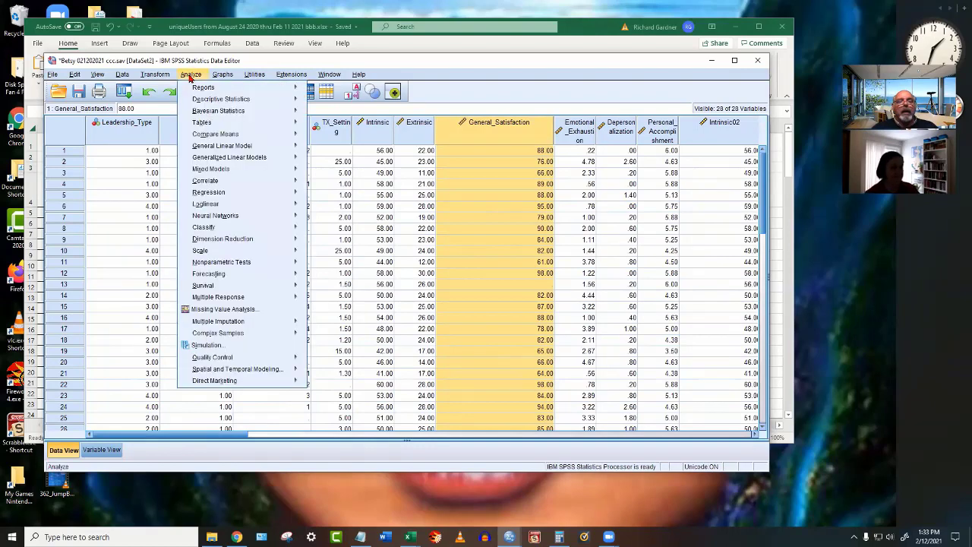
mouse_move(194, 146)
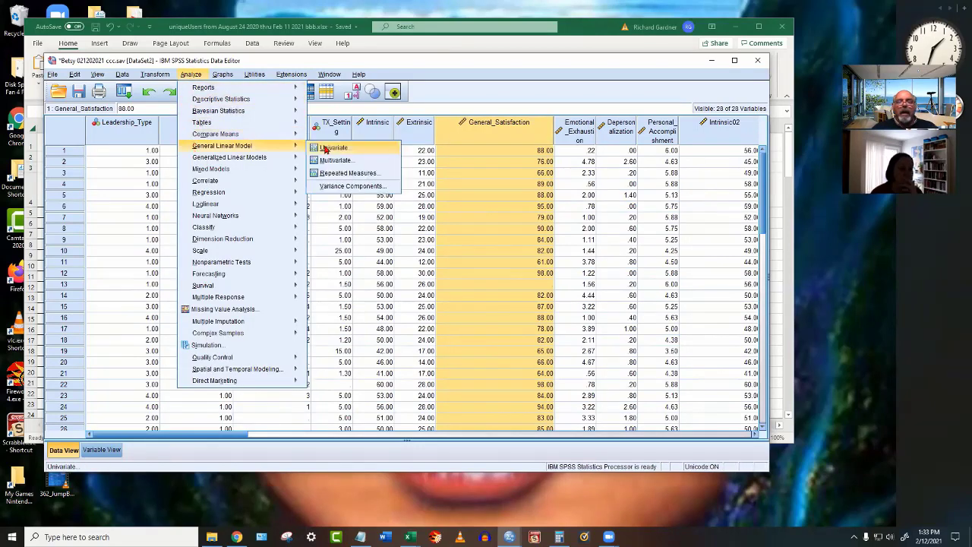
left_click(331, 148)
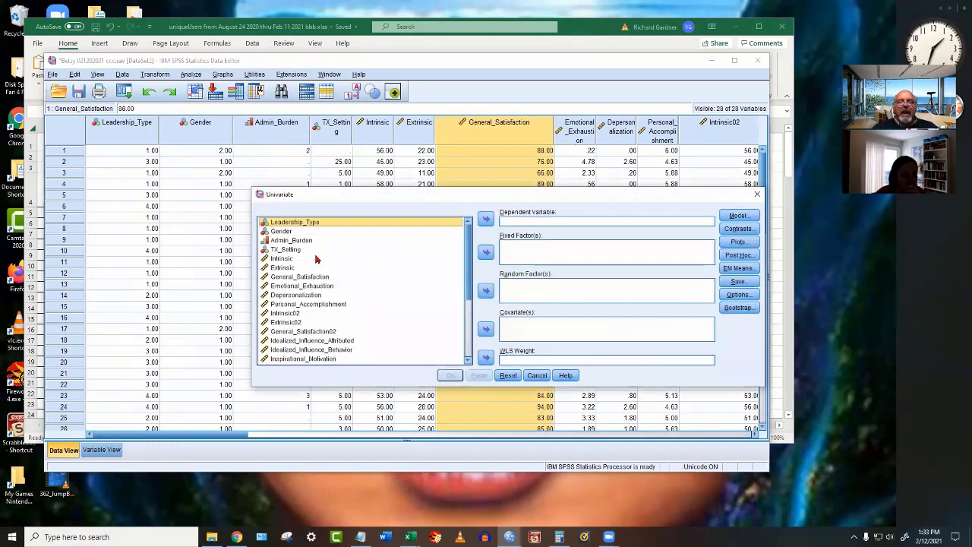
left_click(298, 276)
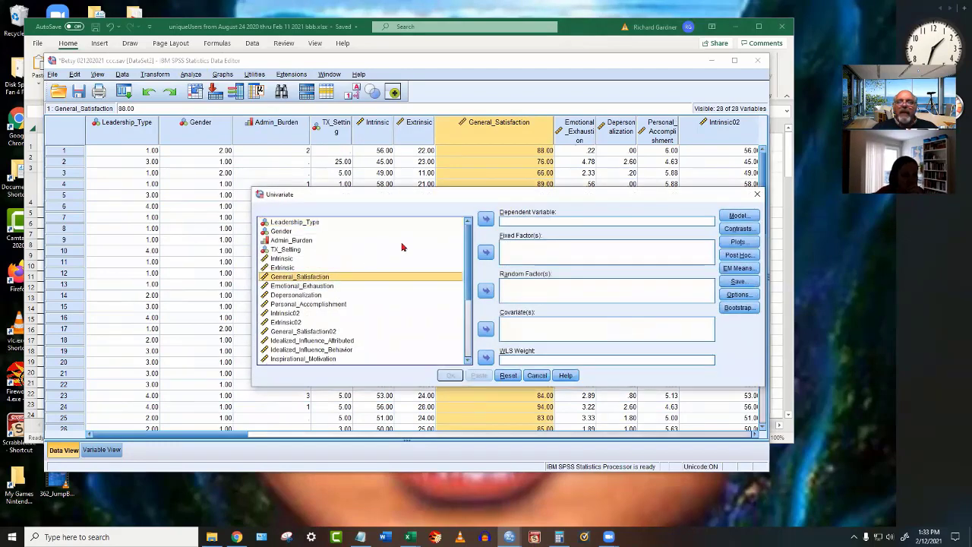
left_click(485, 220)
left_click(292, 224)
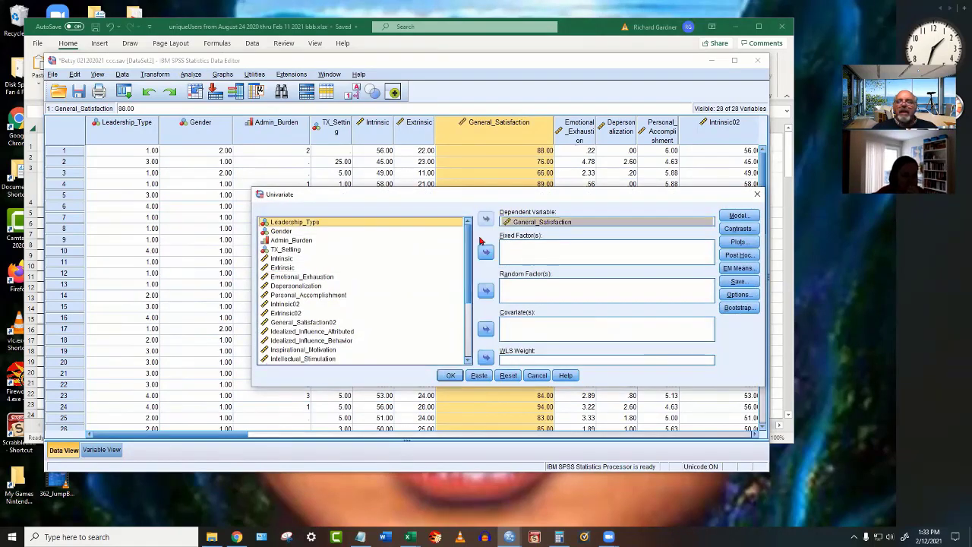
left_click(485, 251)
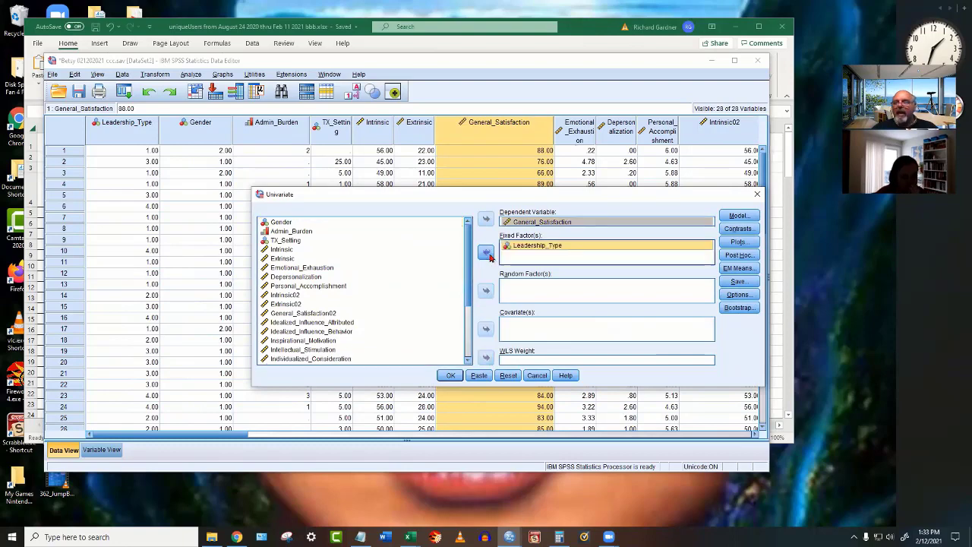
left_click_drag(551, 196, 383, 118)
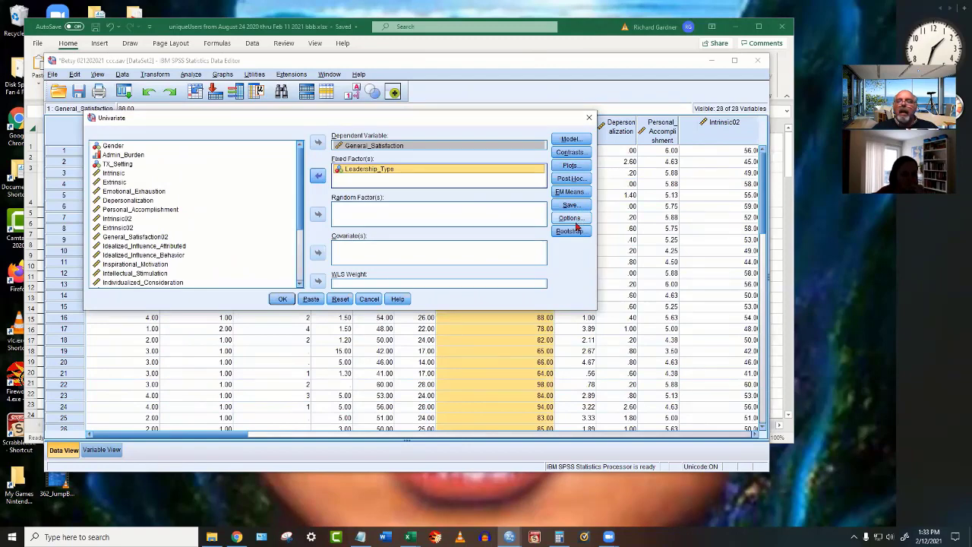
Request Tukey post hoc tests for Leadership_Type in the univariate analysis.
left_click(574, 179)
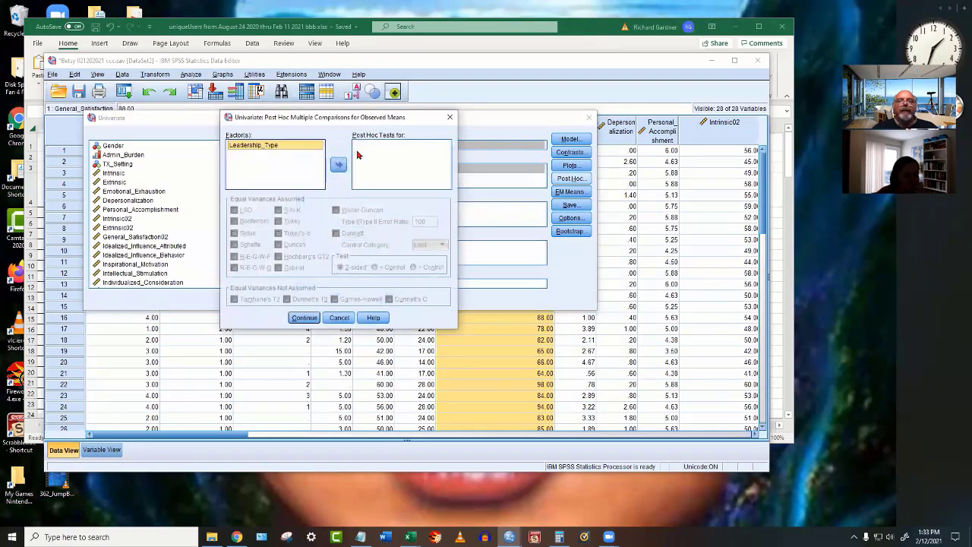
left_click(339, 164)
left_click(279, 221)
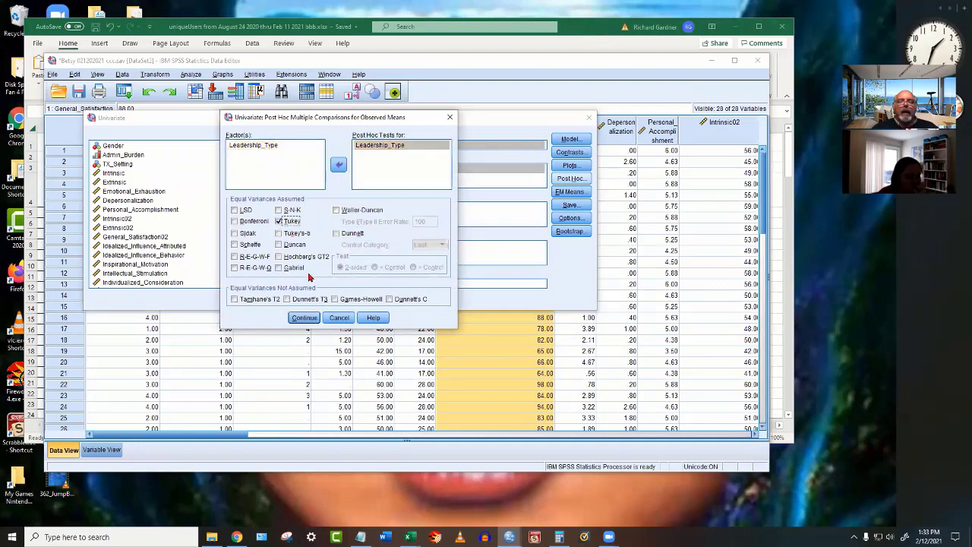
left_click(303, 318)
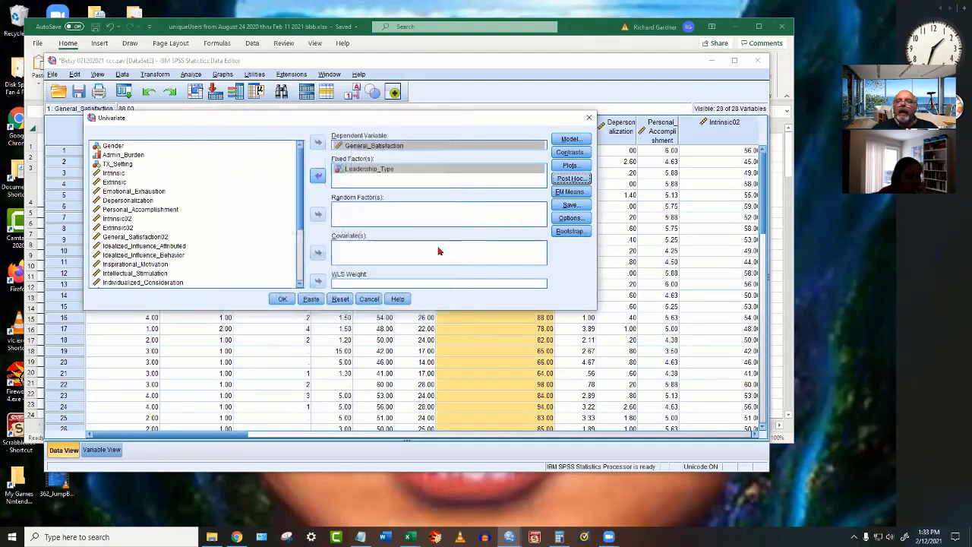
Include descriptive statistics, estimates of effect size, observed power and homogeneity tests in the univariate output.
left_click(570, 219)
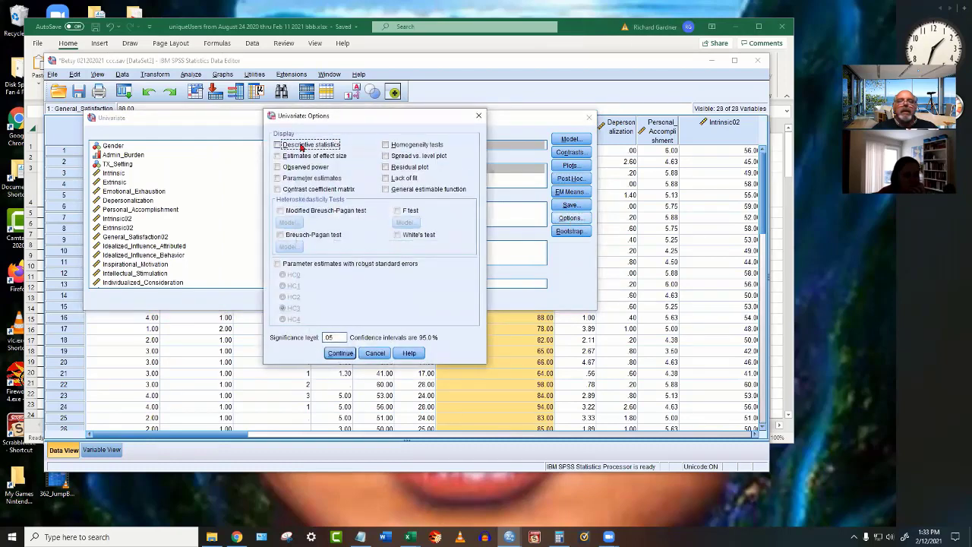
left_click(279, 157)
left_click(279, 156)
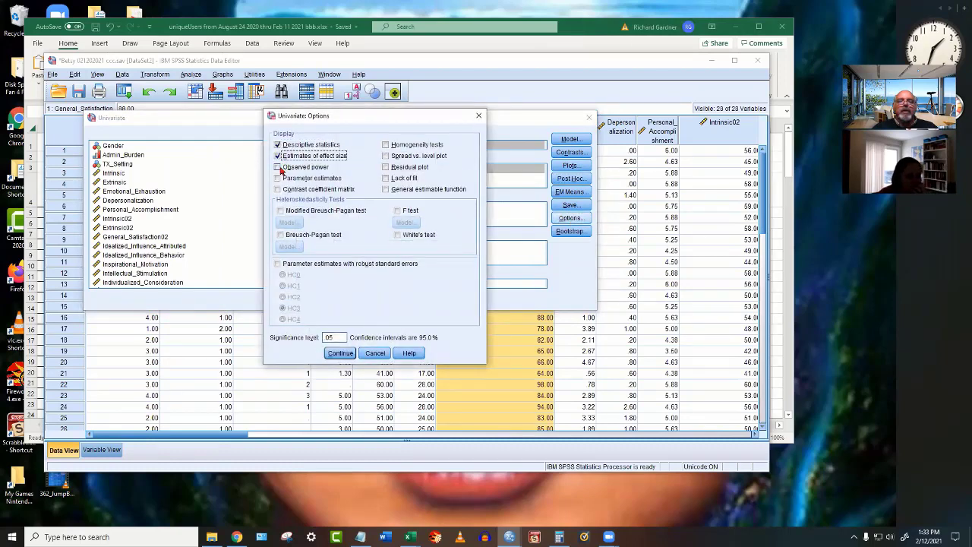
left_click(279, 167)
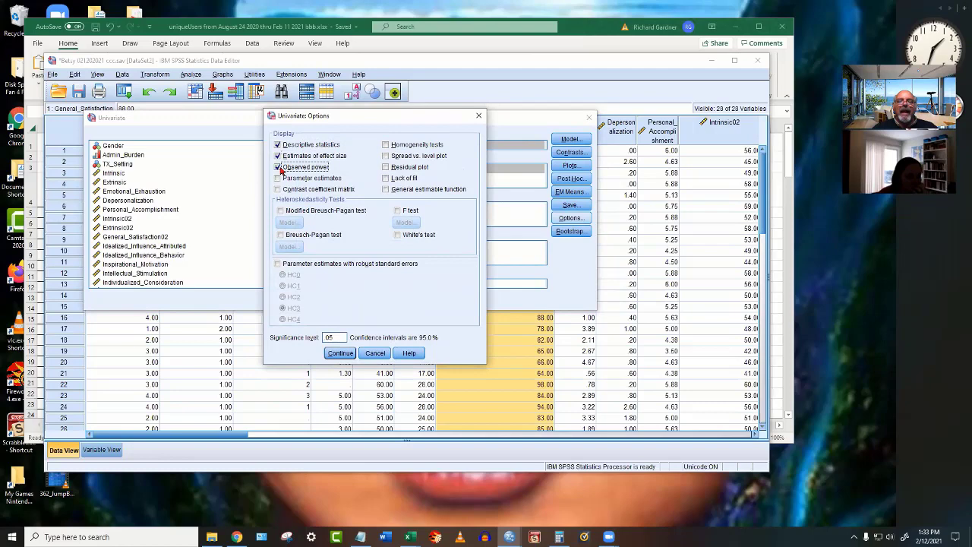
left_click(386, 145)
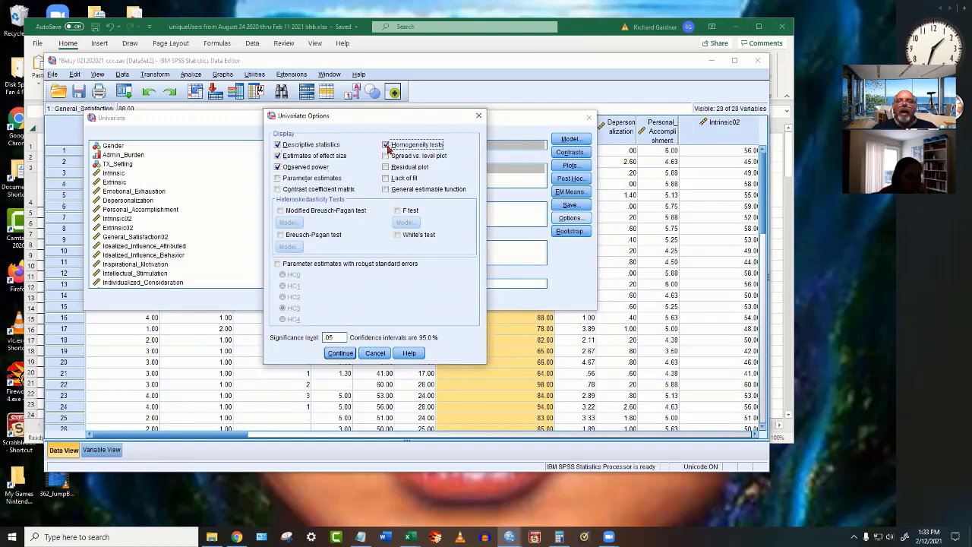
left_click(340, 354)
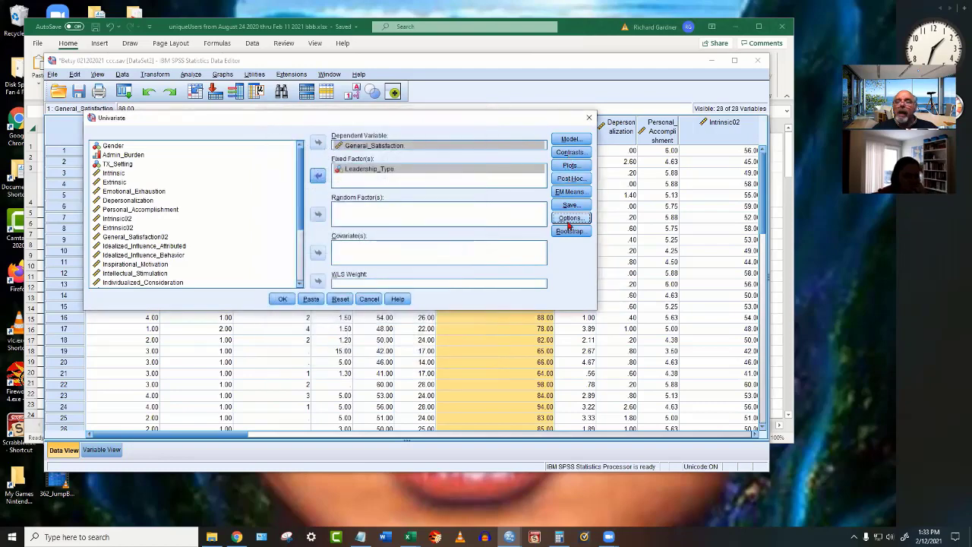
Run the univariate analysis and review its output down to the Tests of Between-Subjects Effects table.
left_click(280, 300)
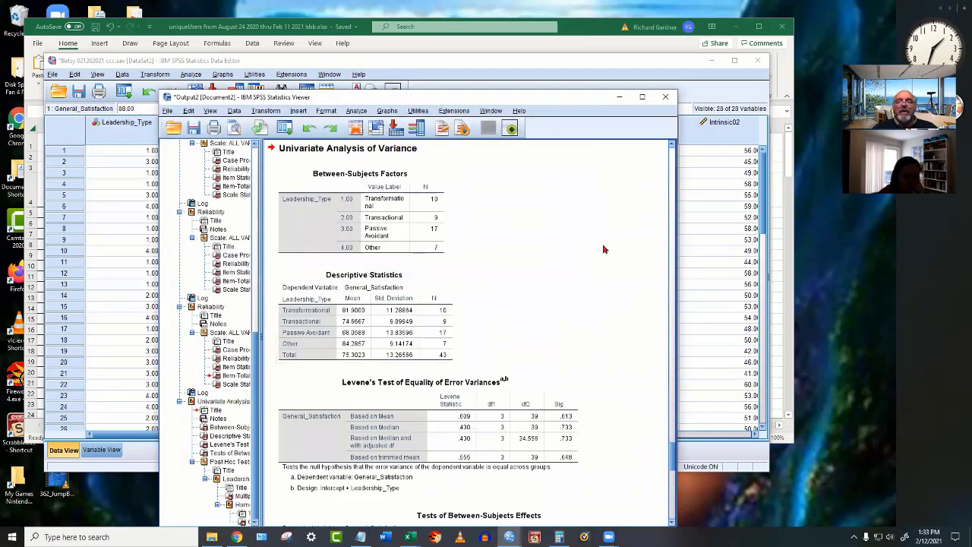
left_click_drag(568, 103, 567, 26)
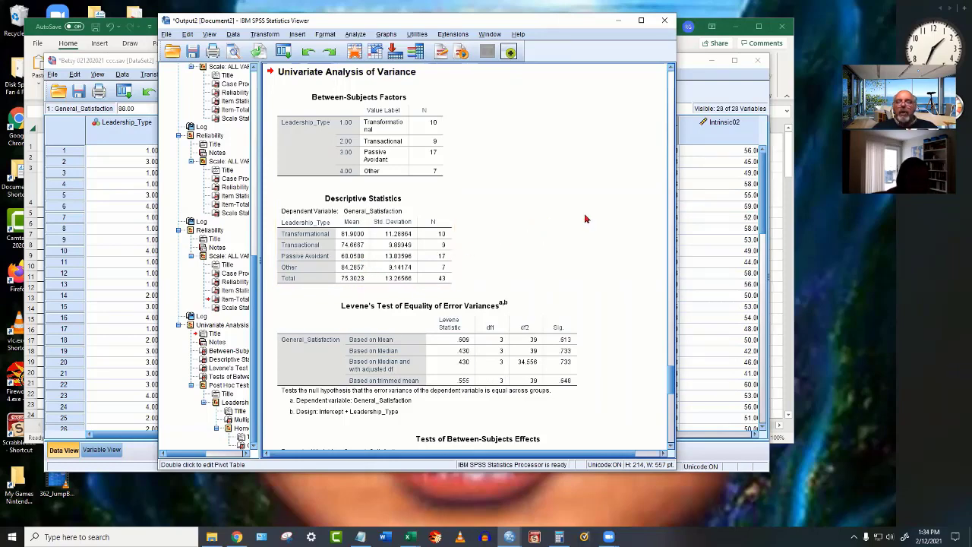
scroll(584, 218, "down", 5)
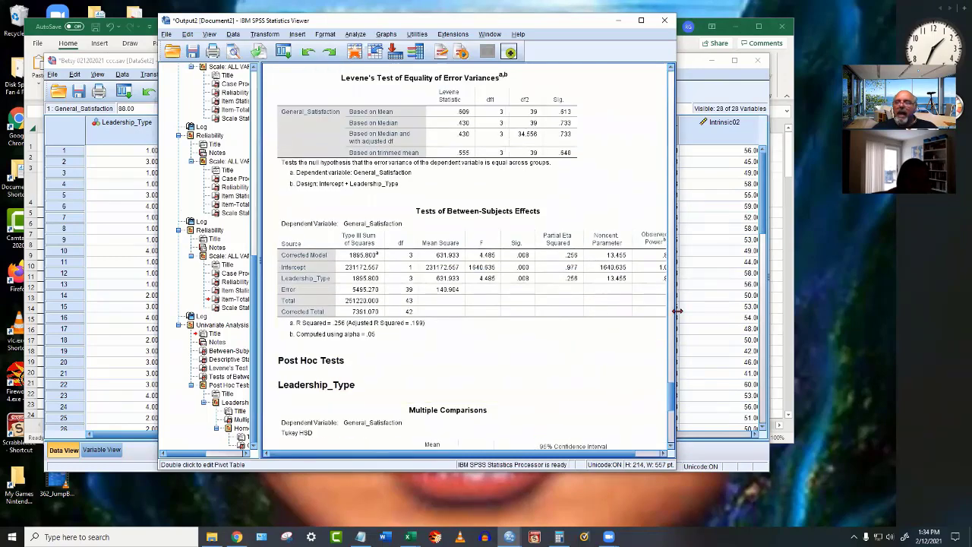
Widen the output window to show the full Tests of Between-Subjects Effects table and compare it with the Descriptive Statistics group means.
left_click_drag(676, 310, 798, 303)
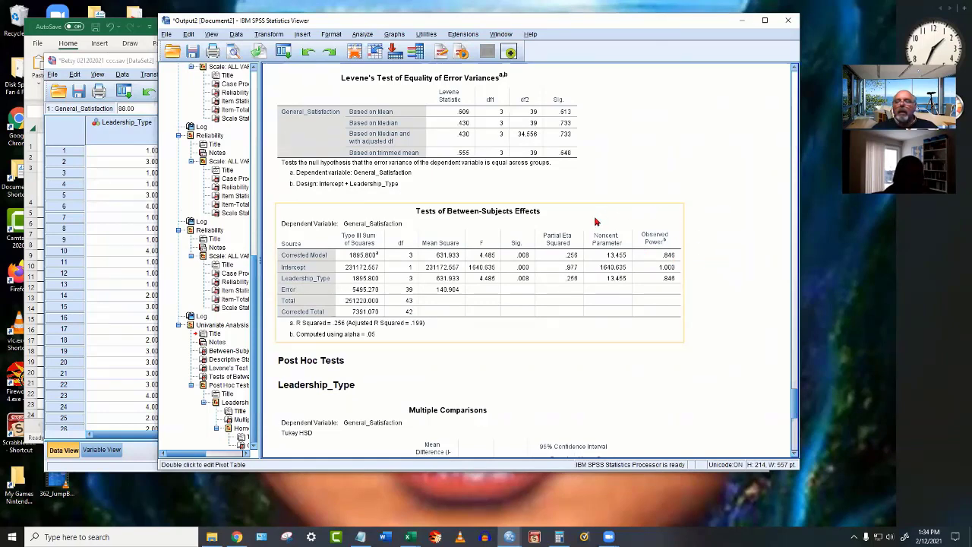
left_click(572, 257)
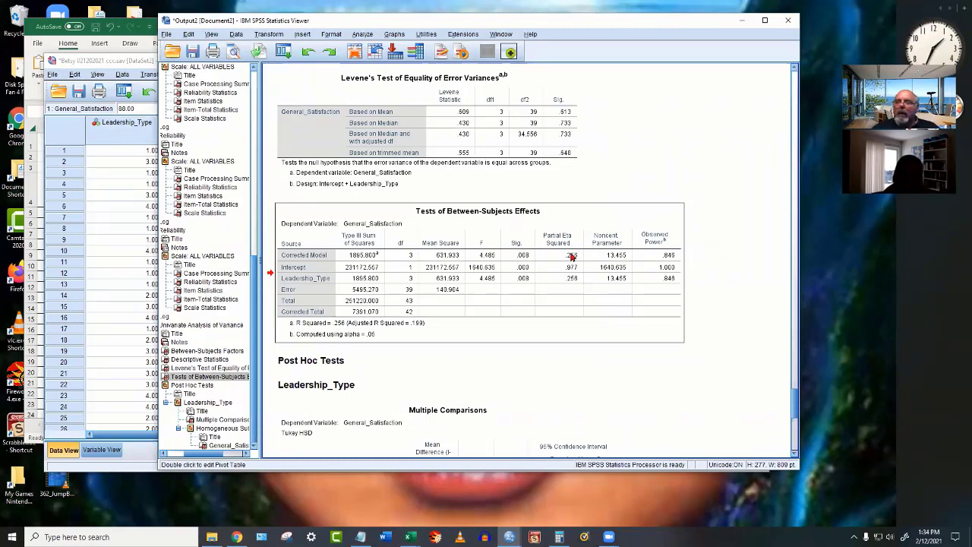
left_click(572, 258)
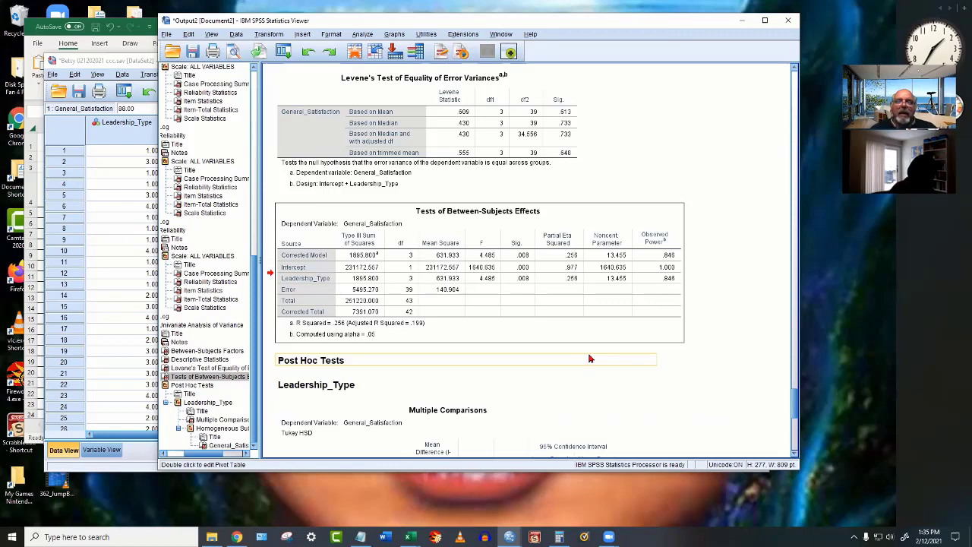
scroll(589, 357, "up", 5)
scroll(587, 352, "down", 2)
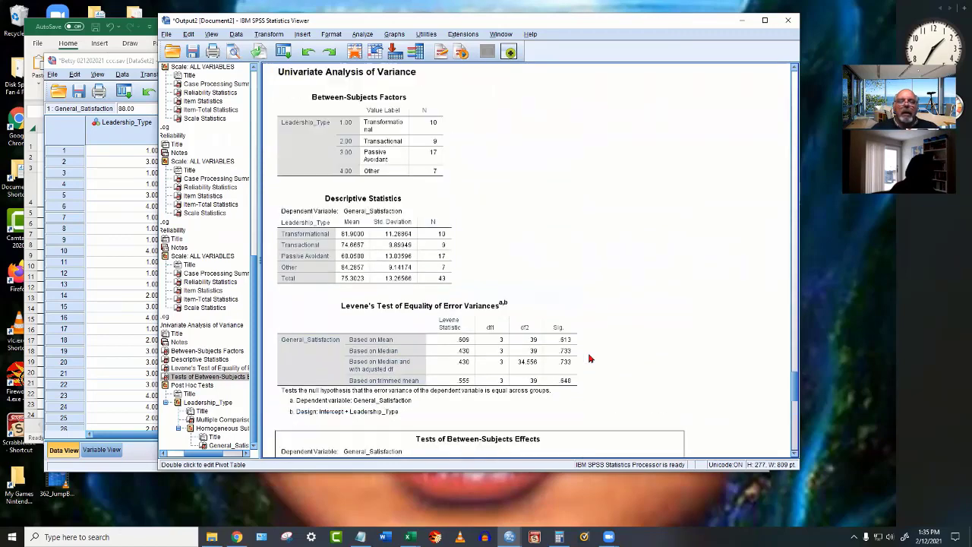
left_click(367, 227)
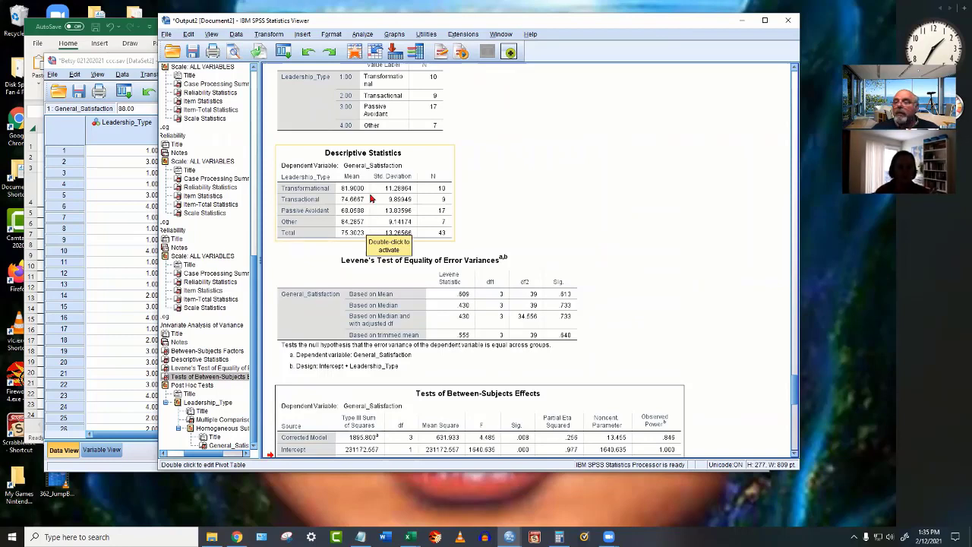
left_click(519, 221)
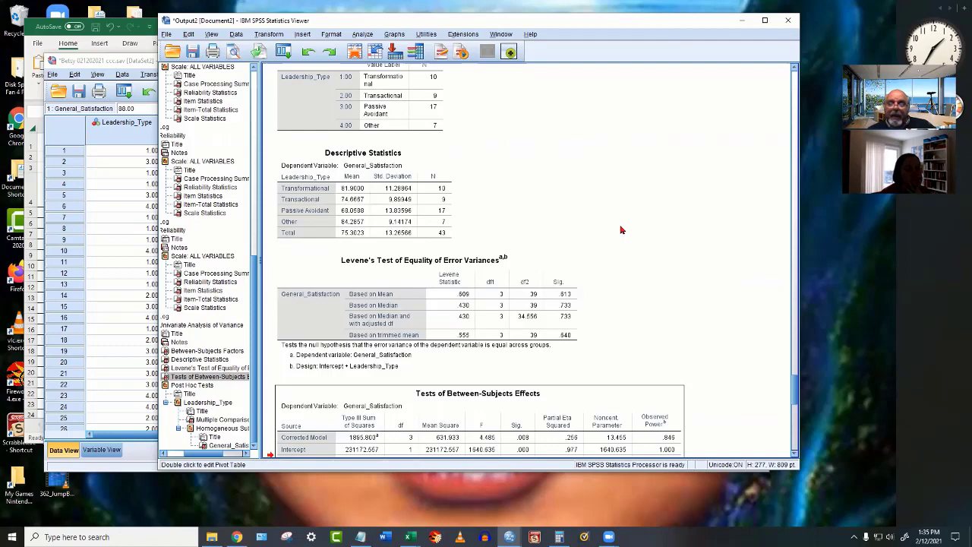
Examine the Tukey Multiple Comparisons and Homogeneous Subsets tables for Leadership_Type.
scroll(623, 251, "down", 5)
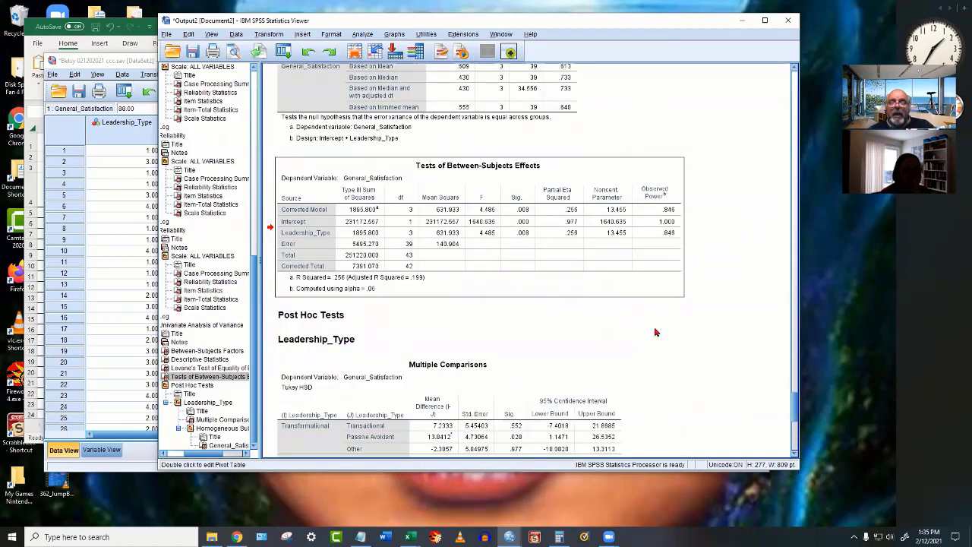
scroll(645, 319, "down", 3)
scroll(656, 332, "down", 3)
scroll(656, 332, "down", 3)
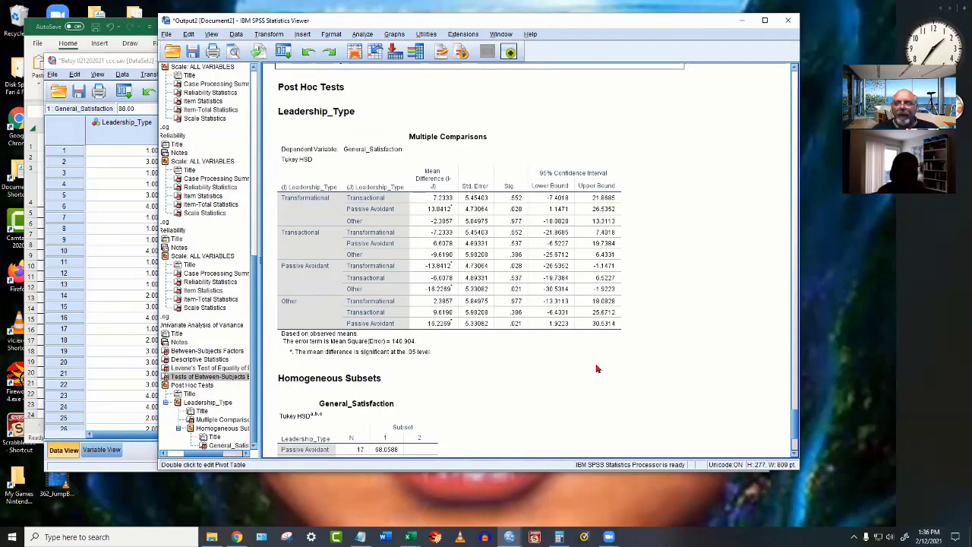
scroll(596, 368, "down", 4)
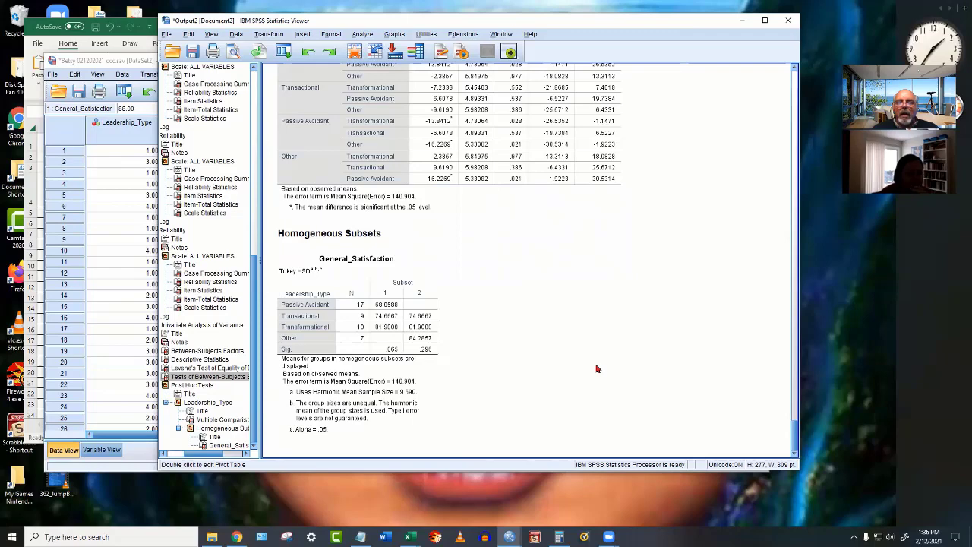
scroll(596, 368, "up", 6)
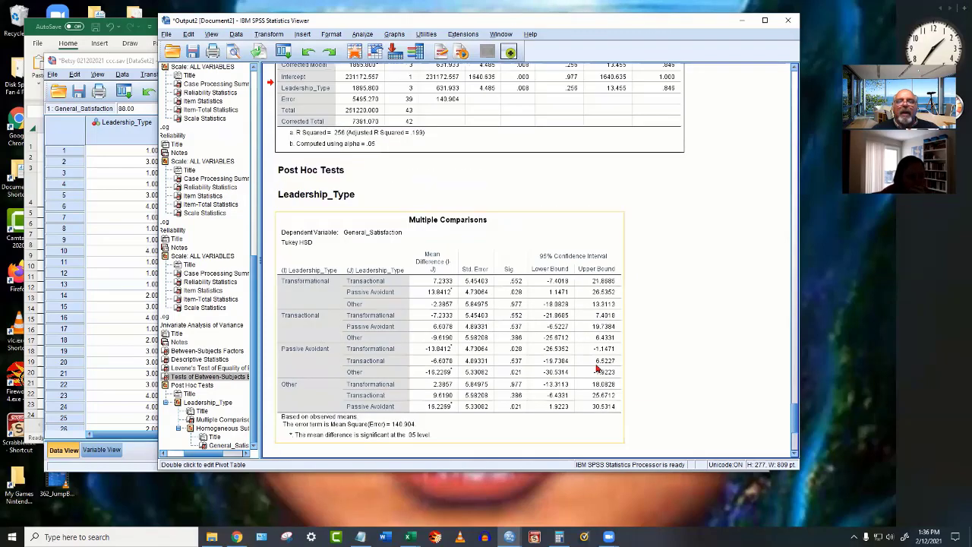
Check Levene's Test of Equality of Error Variances, then look back at the earlier reliability output.
scroll(596, 368, "up", 8)
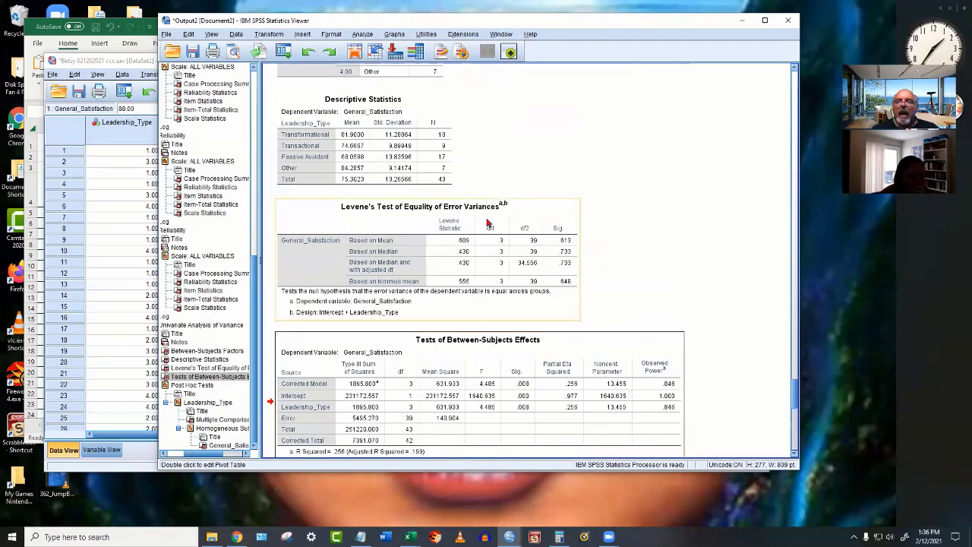
left_click(456, 240)
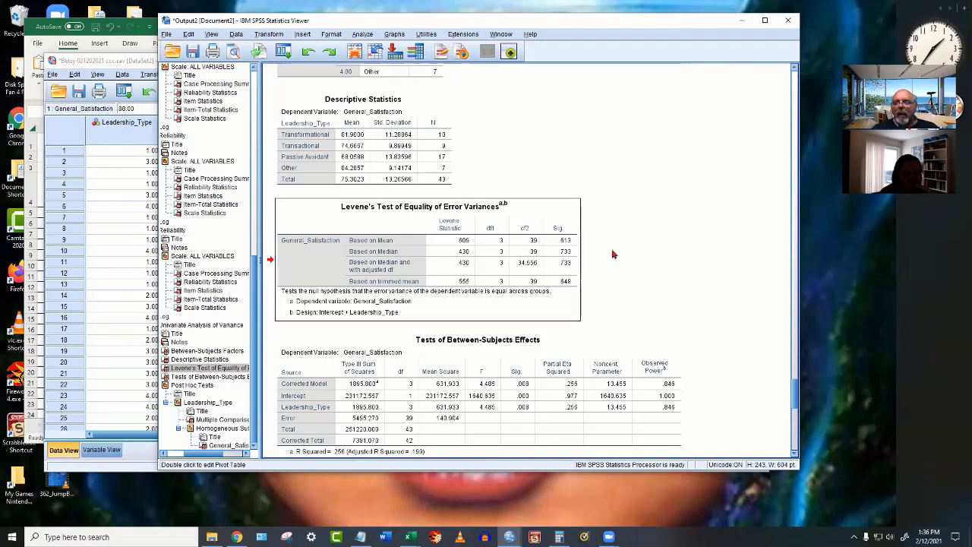
scroll(612, 254, "up", 5)
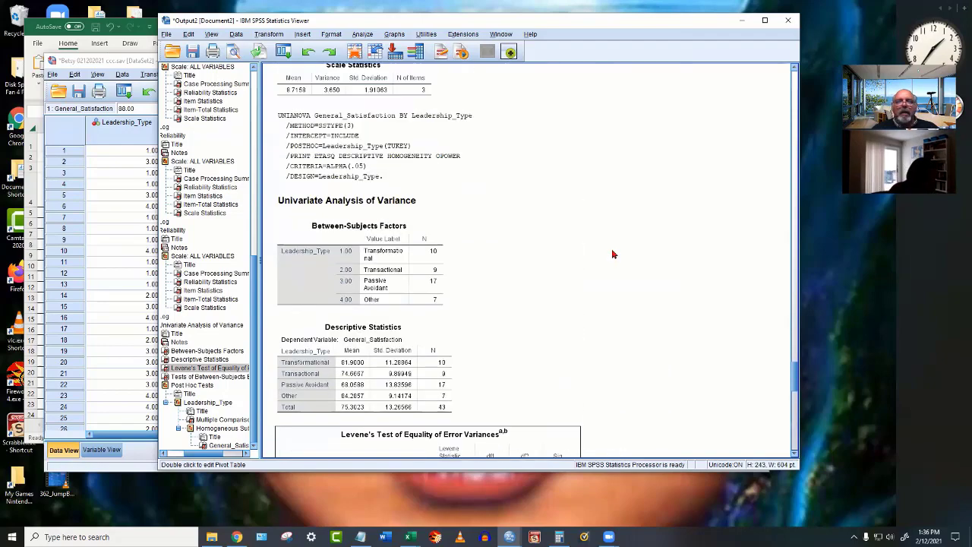
scroll(613, 254, "up", 10)
scroll(613, 254, "up", 10)
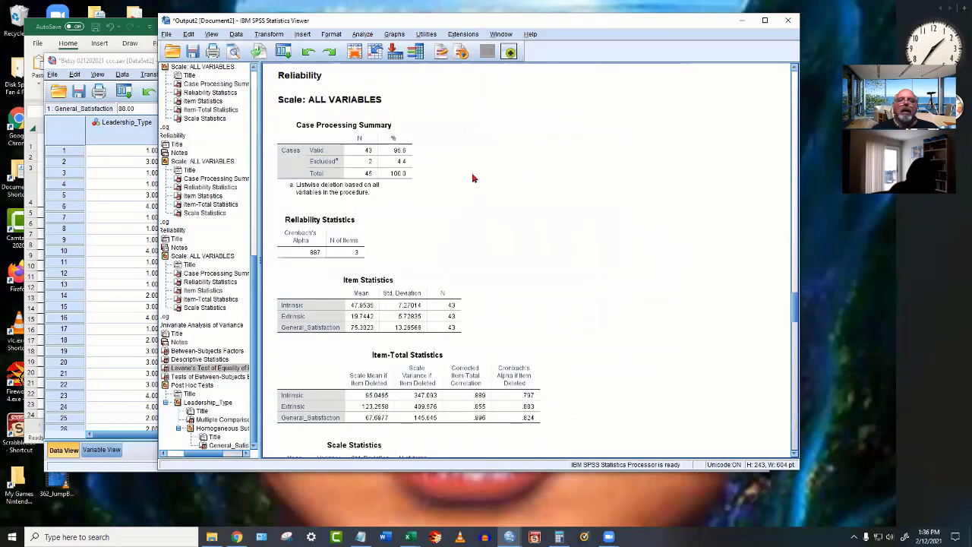
Set up an Explore analysis with General_Satisfaction as the dependent variable.
left_click(362, 34)
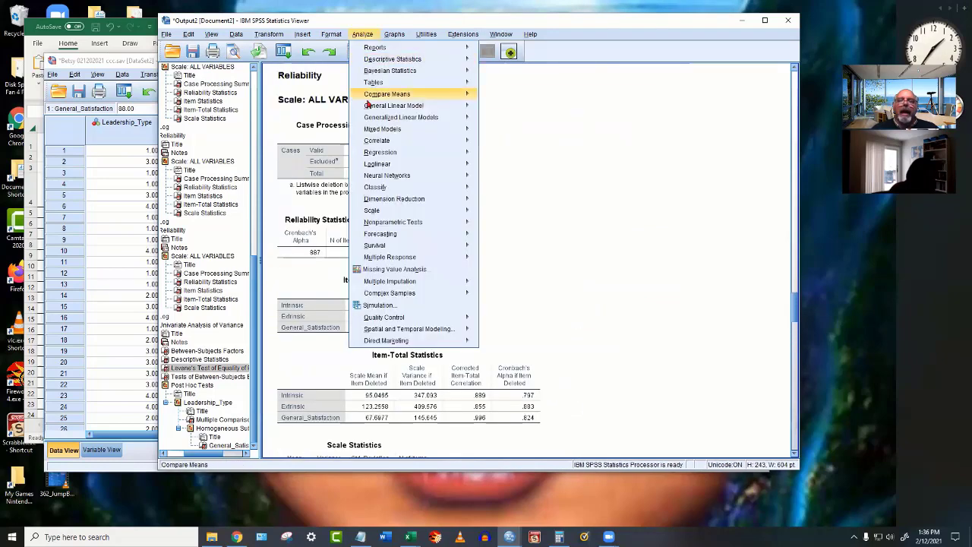
mouse_move(410, 60)
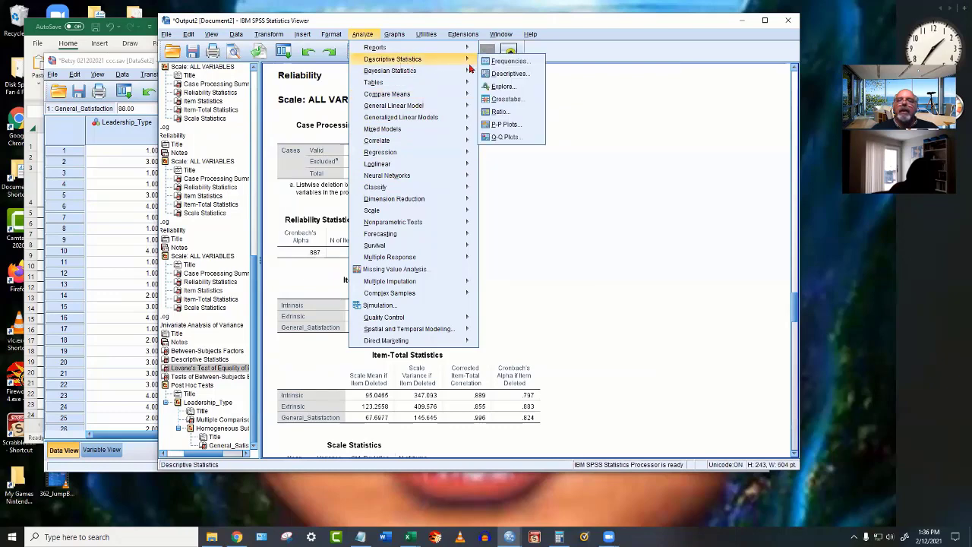
left_click(501, 86)
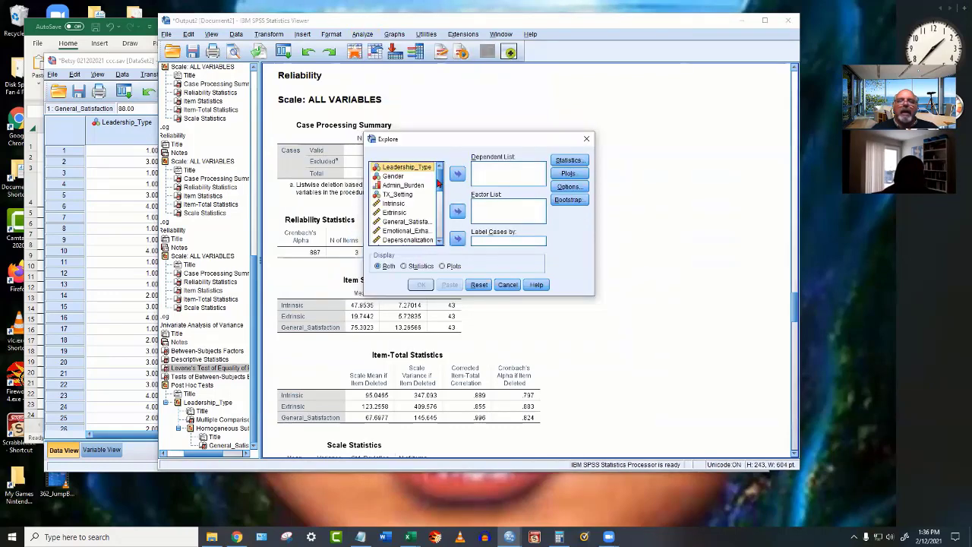
left_click(405, 221)
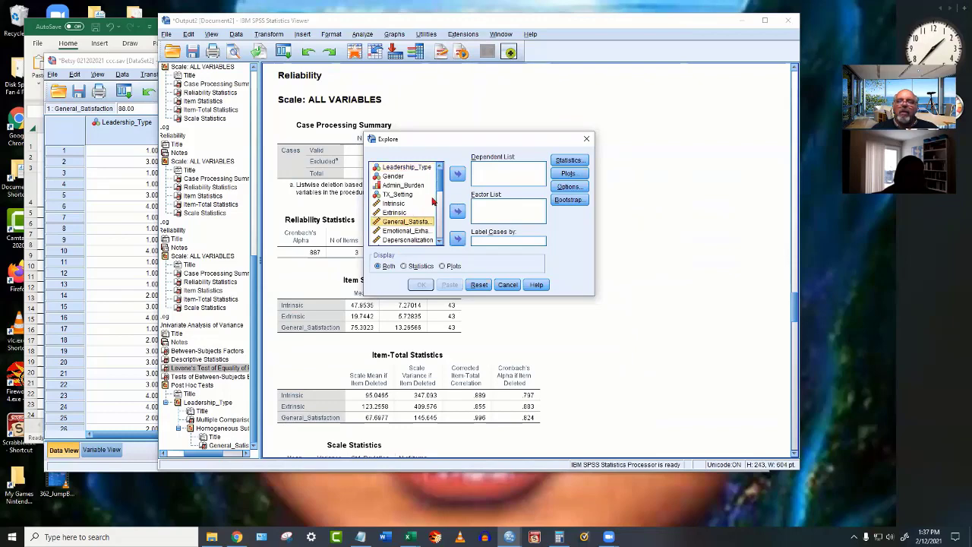
left_click(458, 175)
Request normality plots with tests and a histogram instead of the stem-and-leaf plot, and run the Explore analysis.
left_click(568, 174)
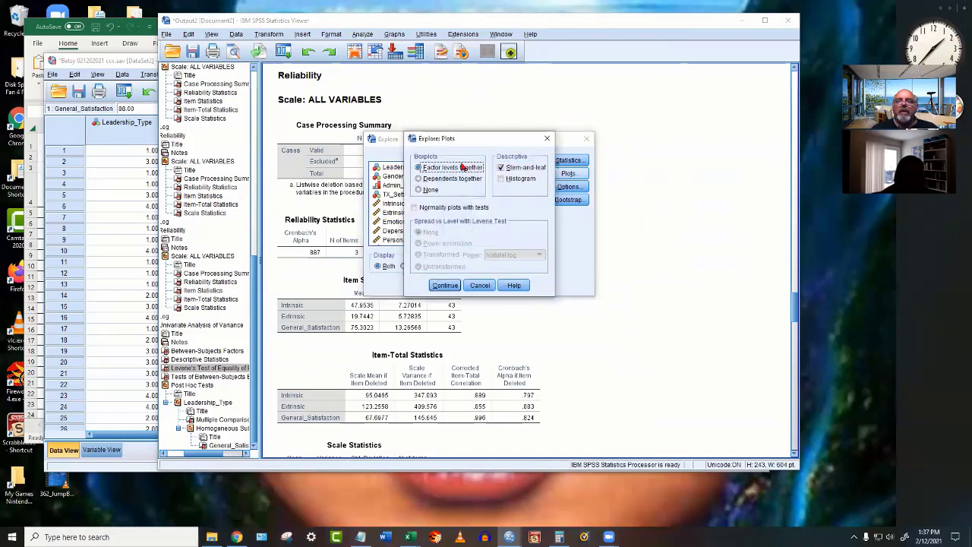
left_click(415, 207)
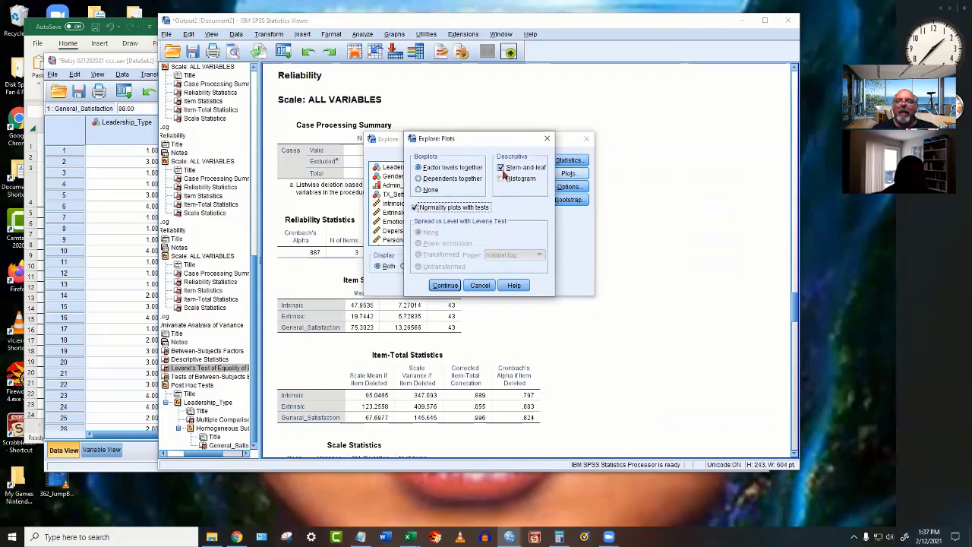
left_click(500, 167)
left_click(501, 179)
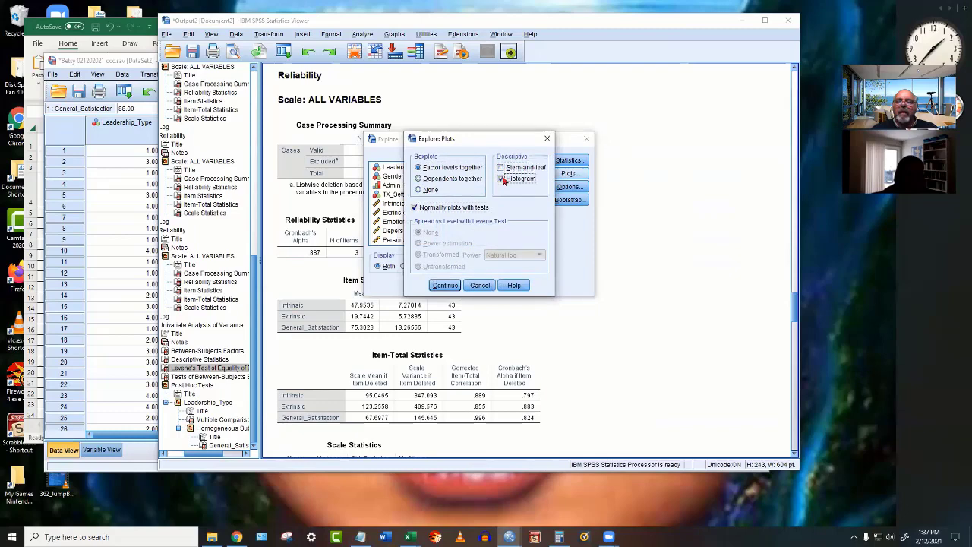
left_click(445, 284)
left_click(422, 283)
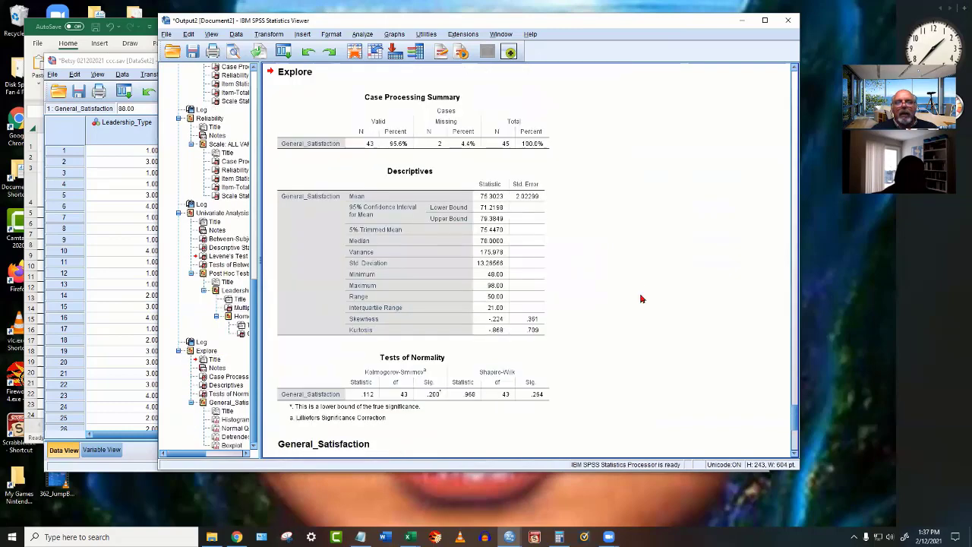
Examine the Tests of Normality table and the histogram for General_Satisfaction.
scroll(640, 299, "down", 2)
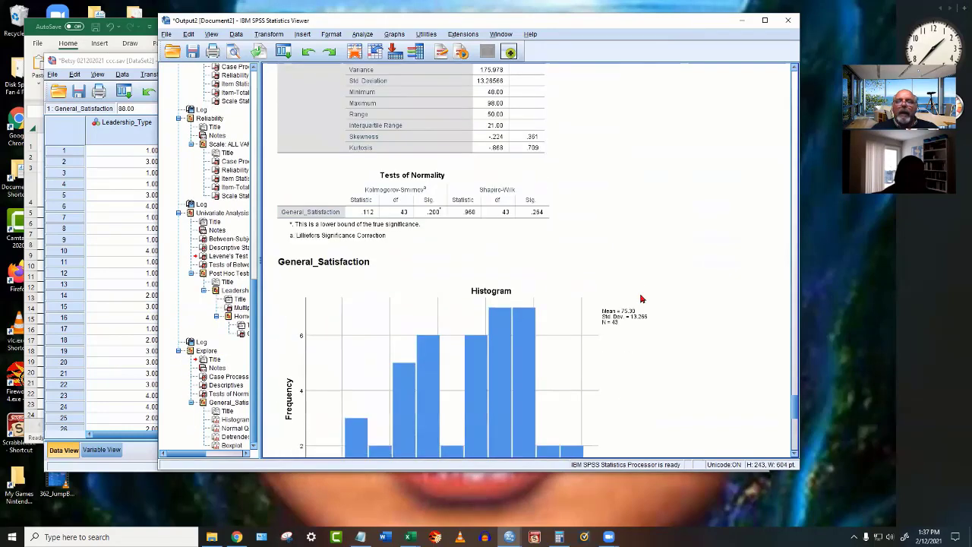
left_click(469, 188)
scroll(647, 274, "down", 4)
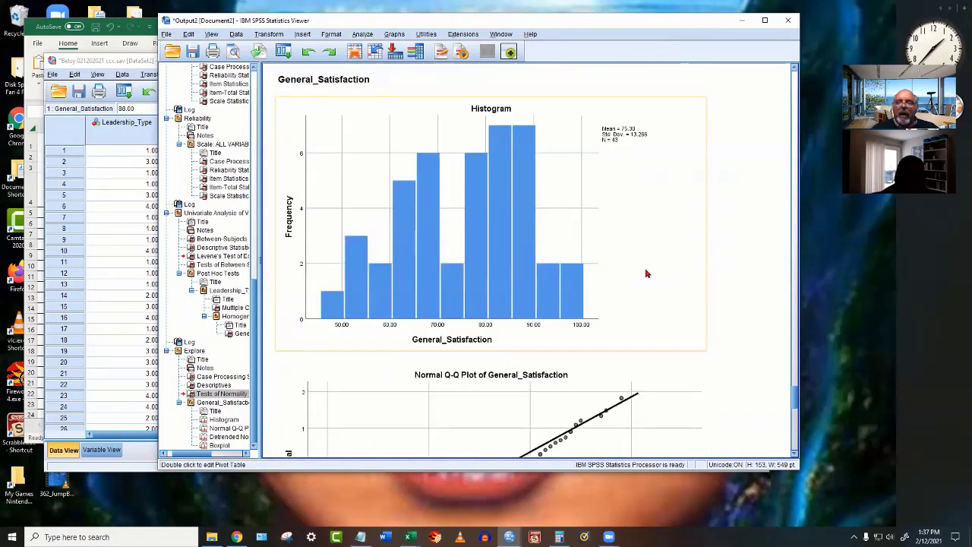
scroll(643, 294, "up", 3)
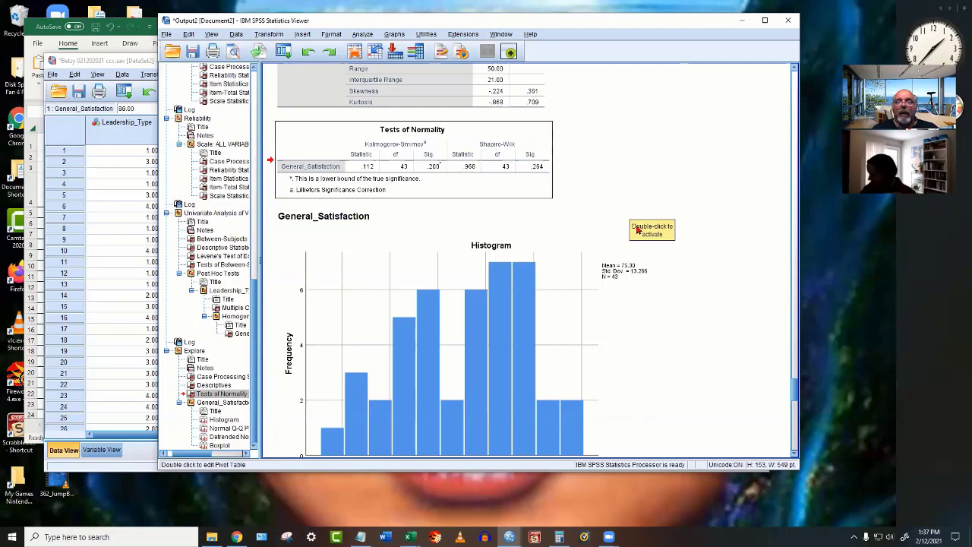
scroll(701, 253, "down", 1)
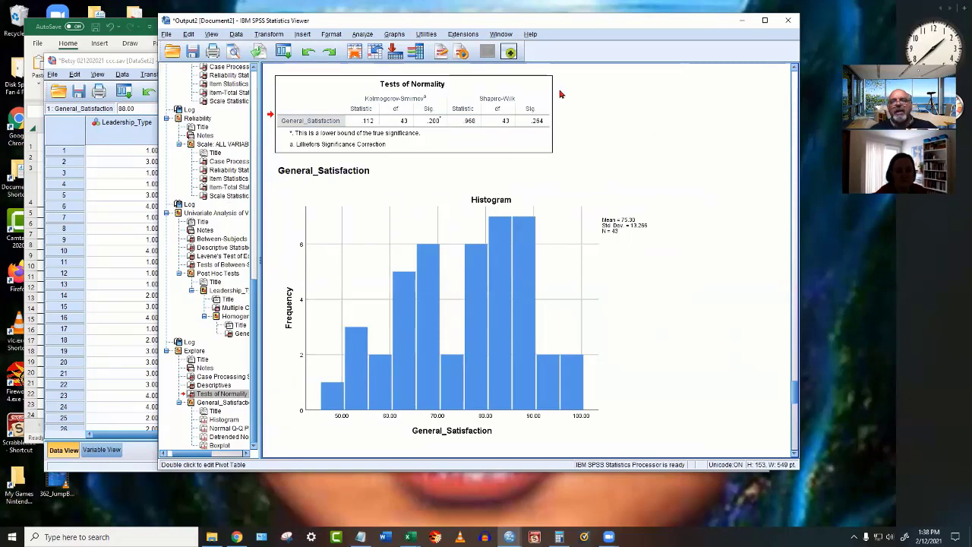
Rerun the univariate General Linear Model for General_Satisfaction by Leadership_Type with estimated marginal means displayed for (OVERALL).
left_click(364, 36)
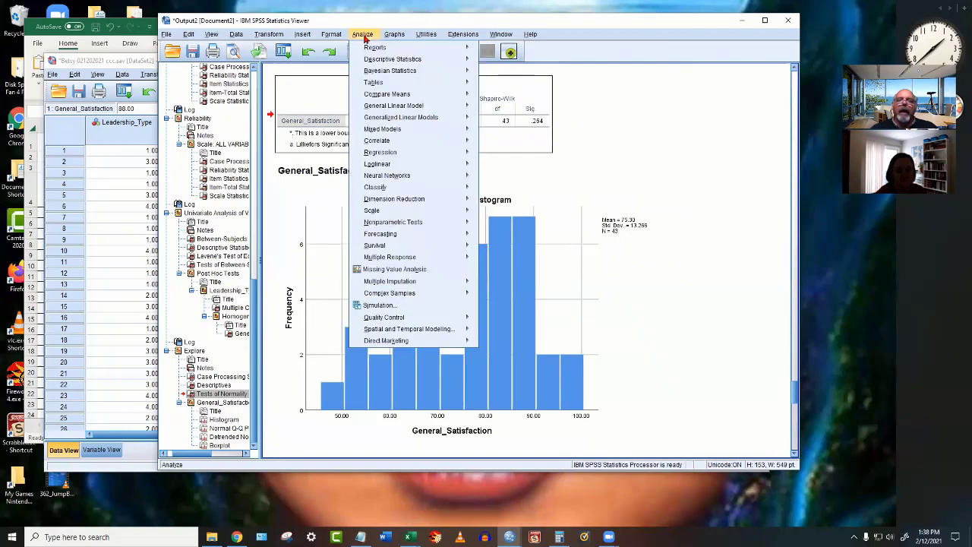
mouse_move(380, 95)
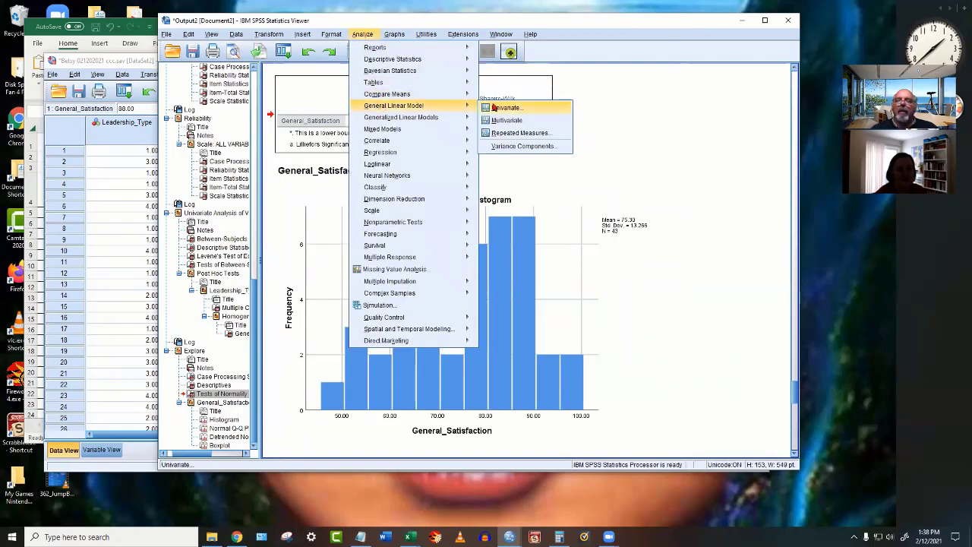
left_click(501, 107)
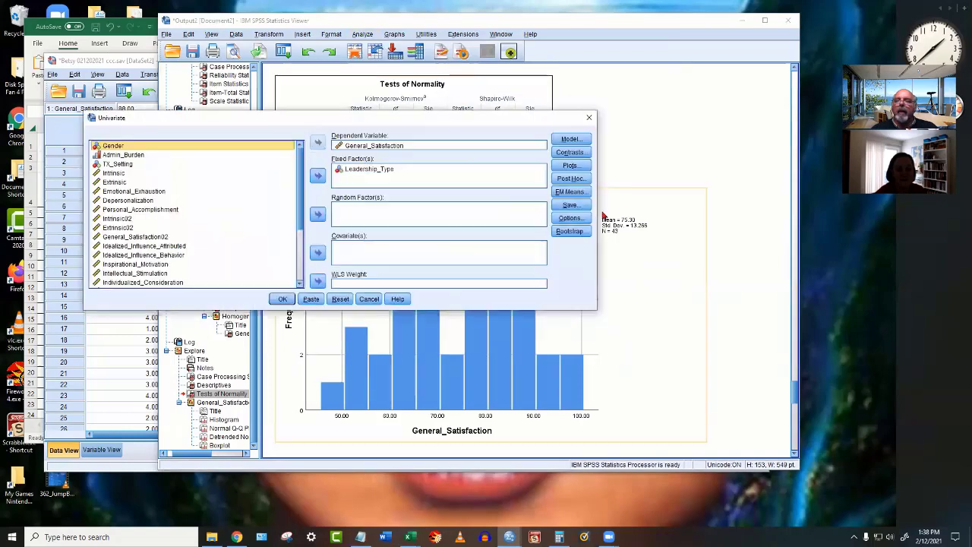
left_click(569, 191)
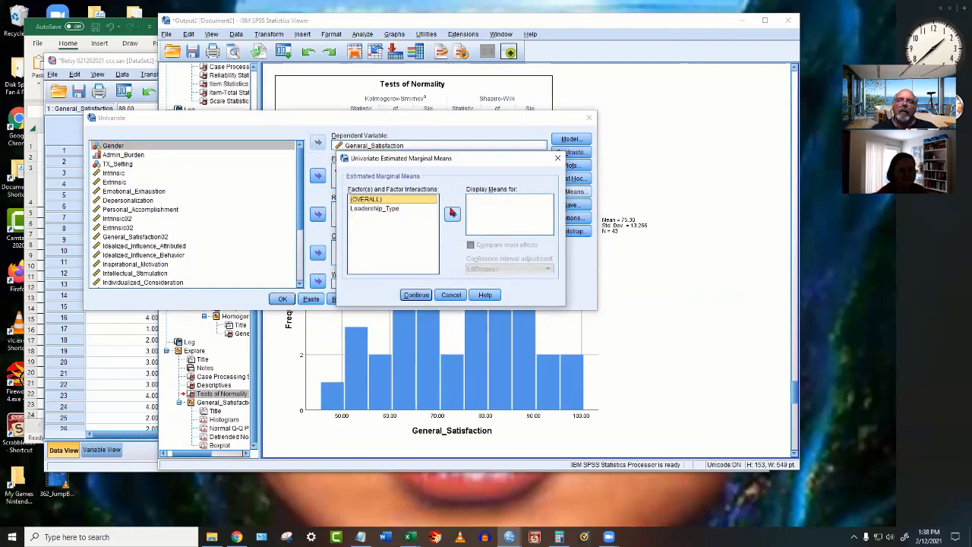
left_click(451, 214)
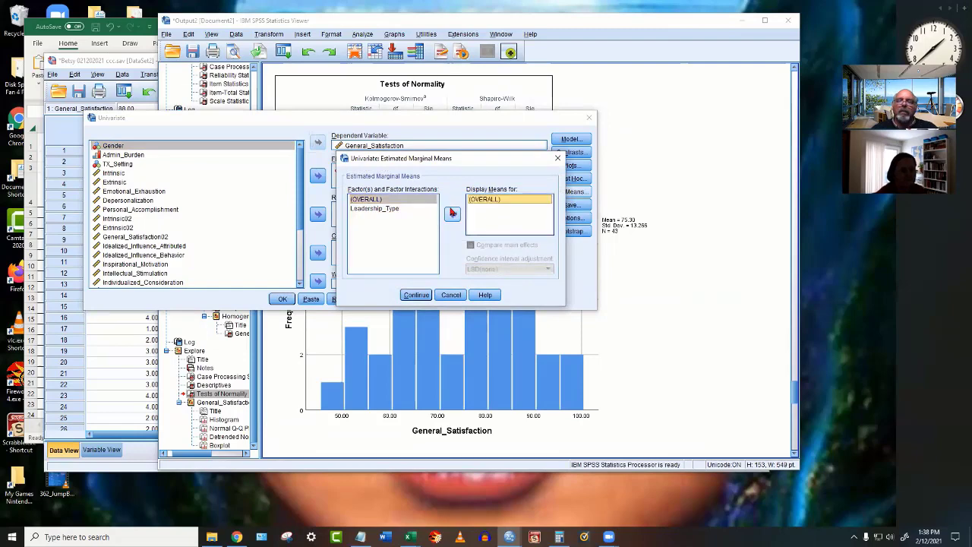
left_click(414, 294)
left_click(281, 299)
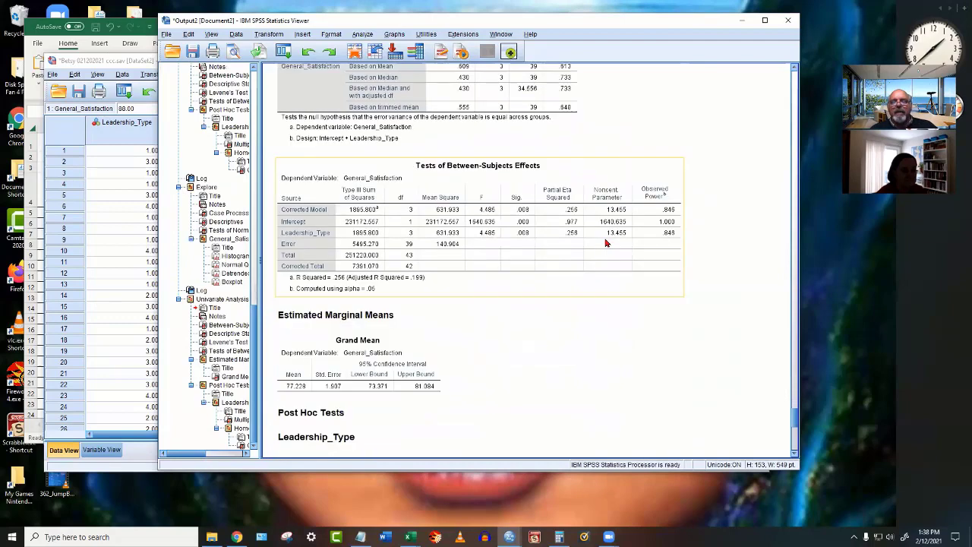
Review the Estimated Marginal Means and post hoc tables in the new univariate output.
scroll(606, 243, "down", 1)
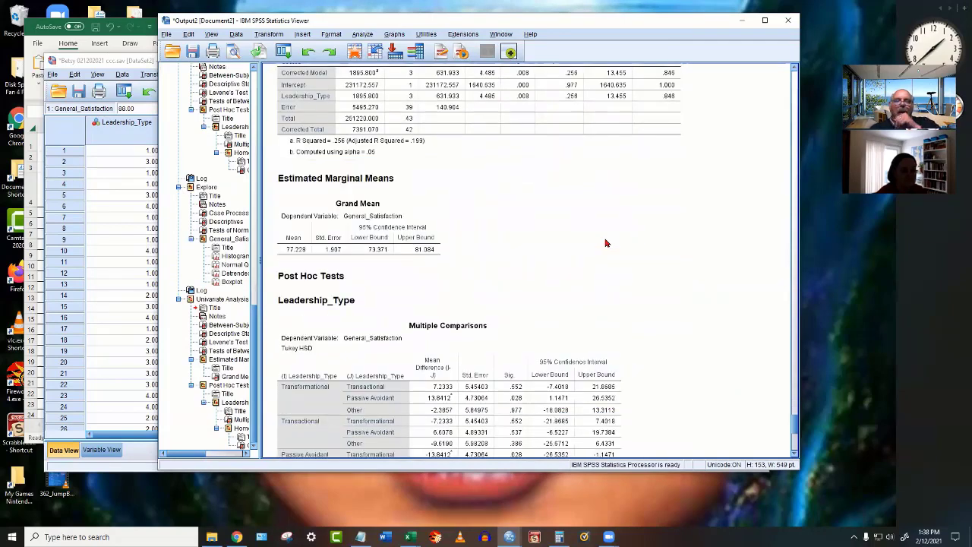
scroll(606, 242, "down", 4)
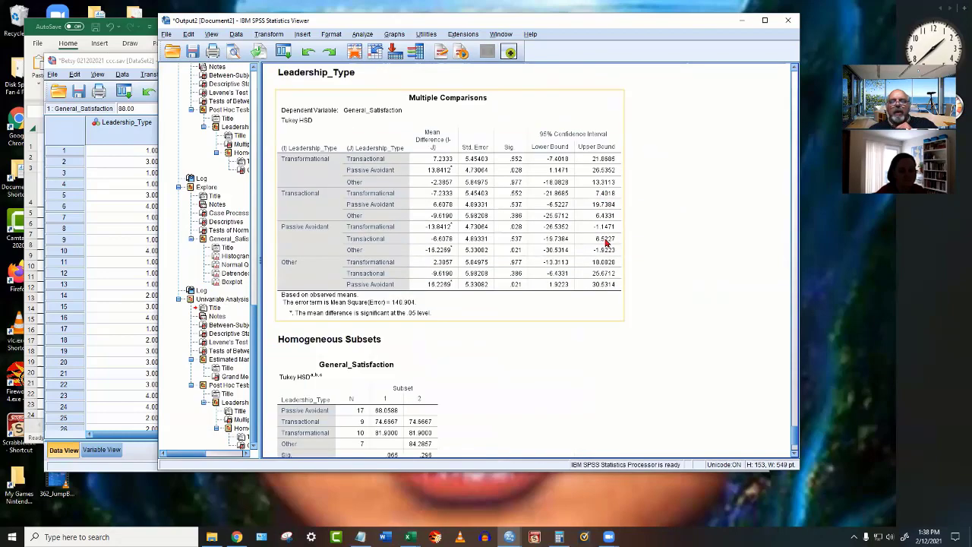
scroll(605, 243, "up", 8)
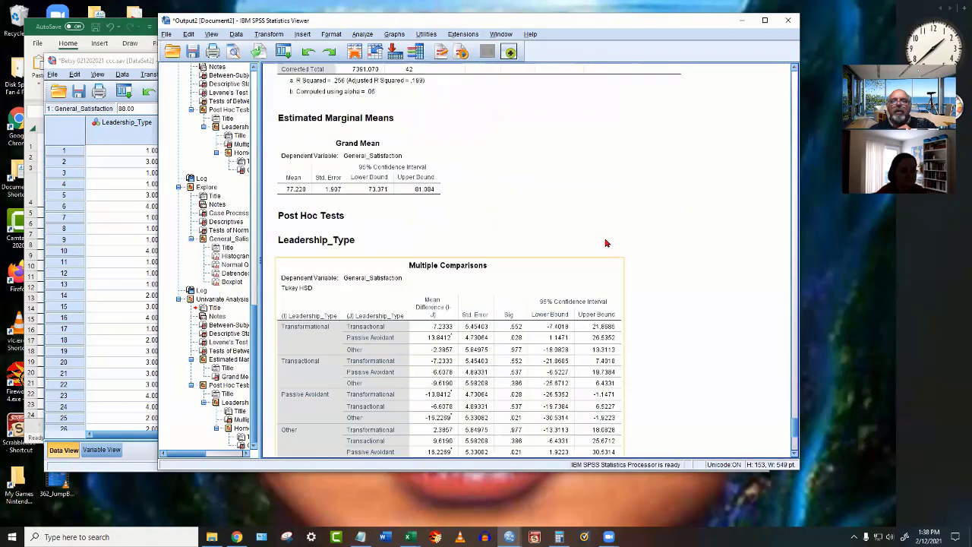
Examine the latest univariate output, covering descriptive statistics, Levene's test, between-subjects effects, estimated marginal means, Tukey comparisons and homogeneous subsets.
scroll(606, 243, "up", 4)
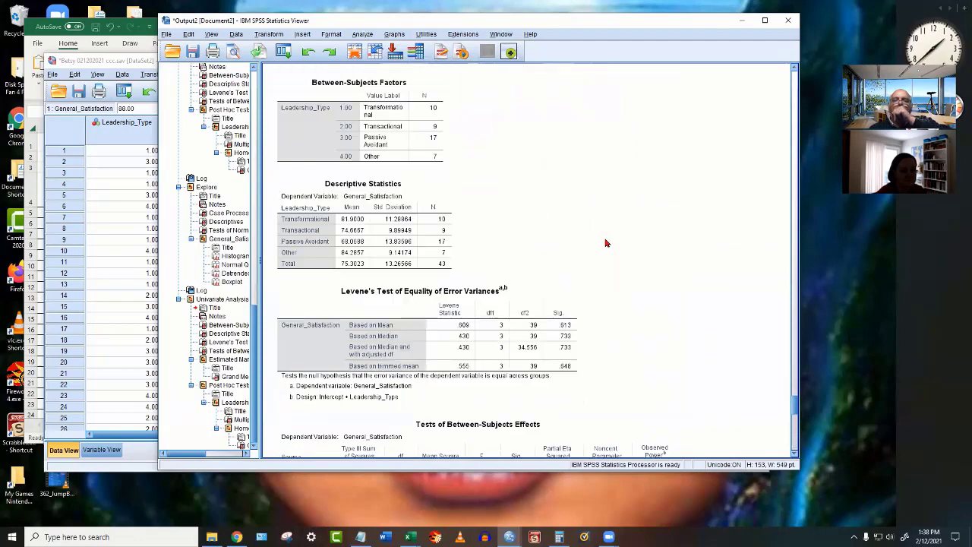
scroll(605, 243, "down", 3)
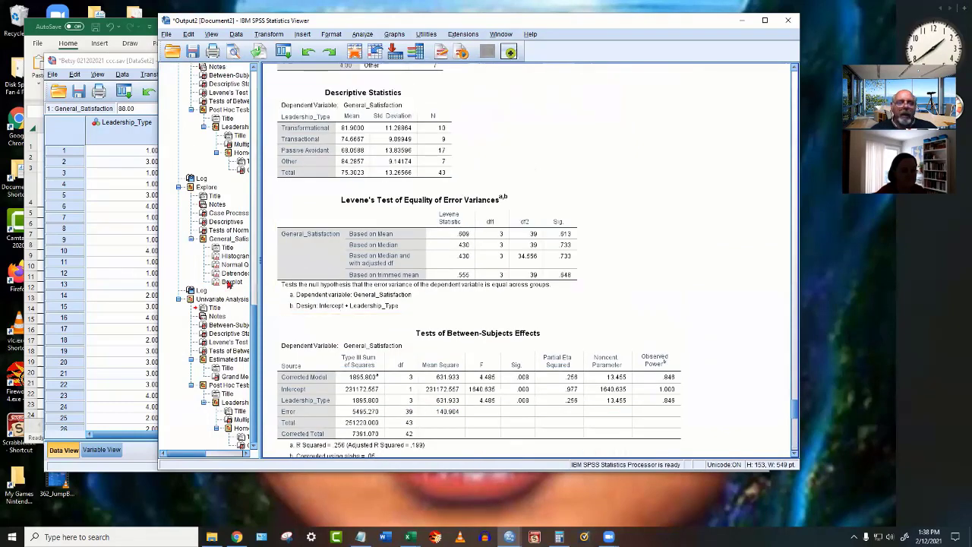
left_click(190, 299)
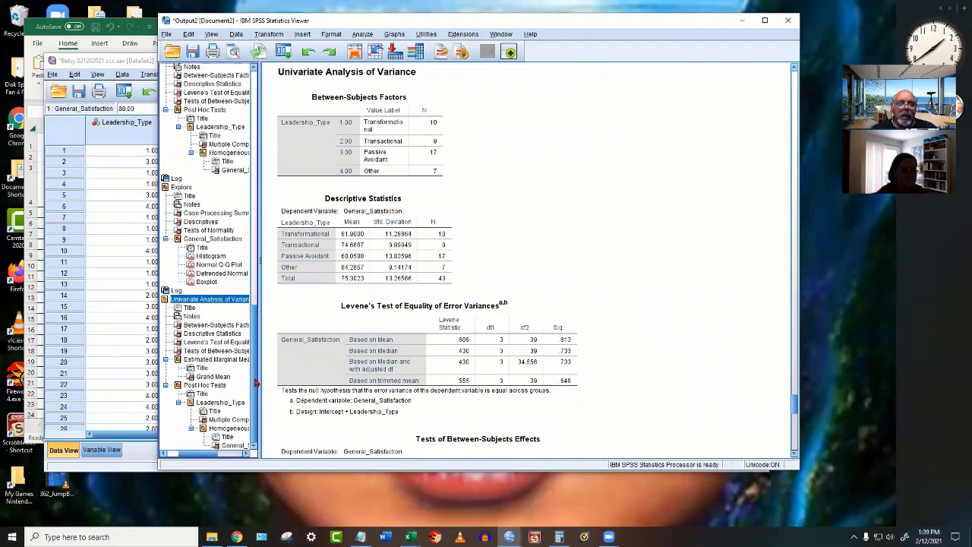
left_click(176, 360)
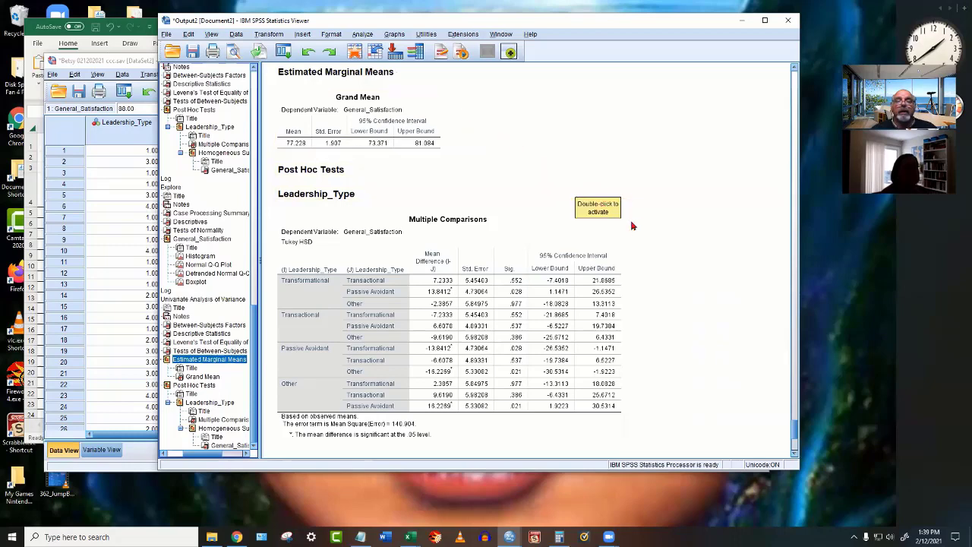
scroll(644, 252, "down", 2)
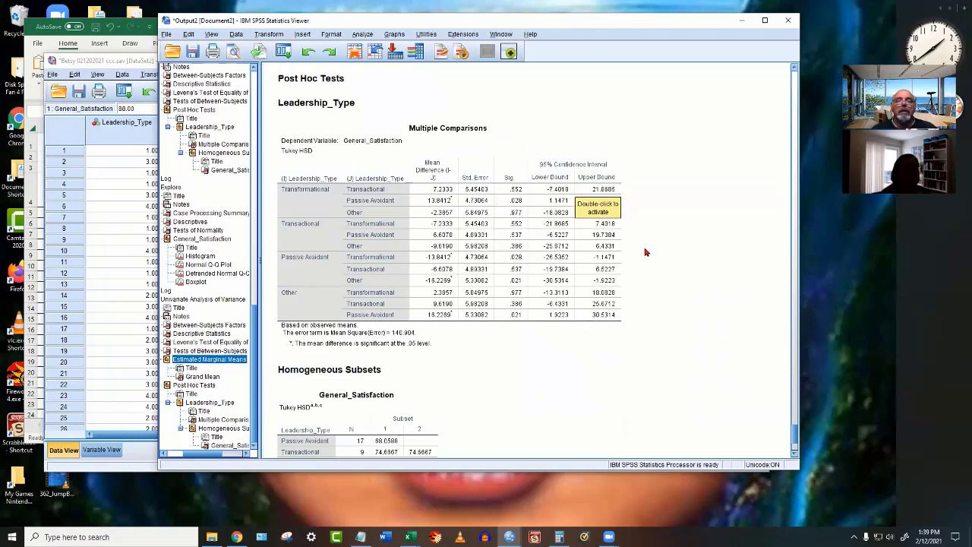
scroll(372, 190, "down", 3)
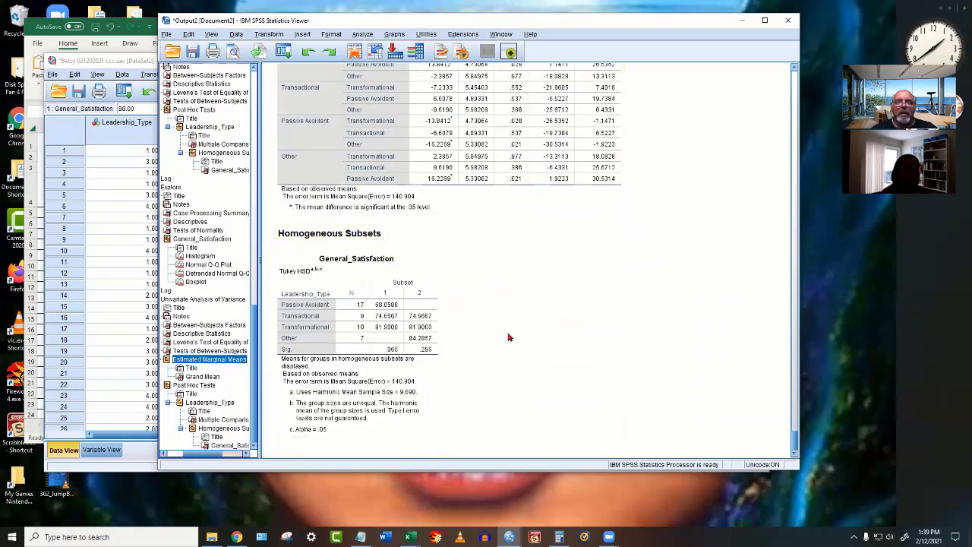
scroll(508, 337, "up", 4)
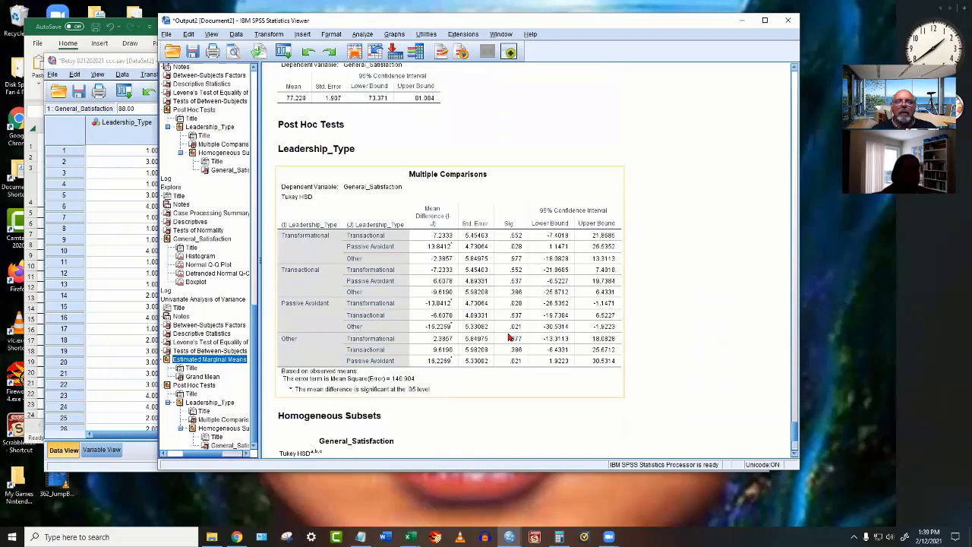
scroll(508, 337, "up", 4)
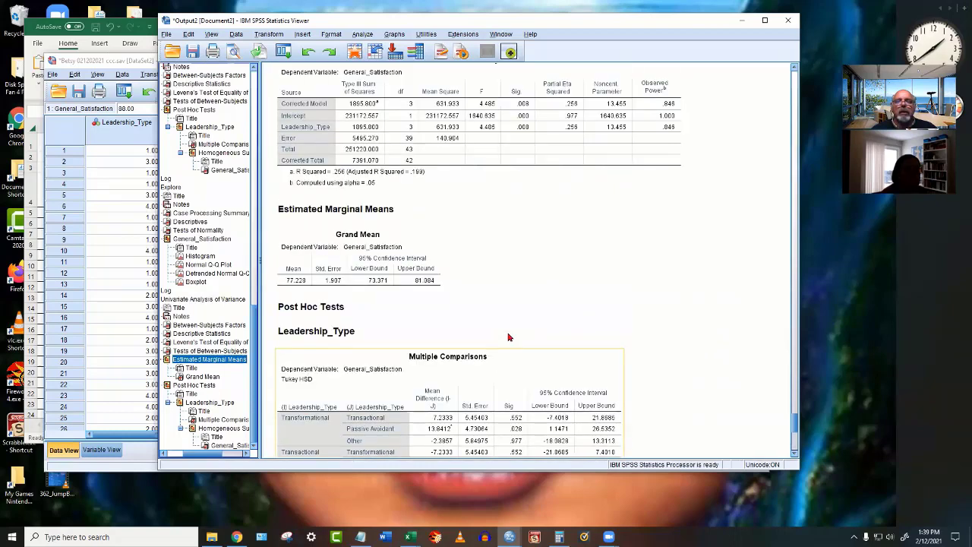
scroll(508, 337, "up", 2)
scroll(508, 337, "up", 3)
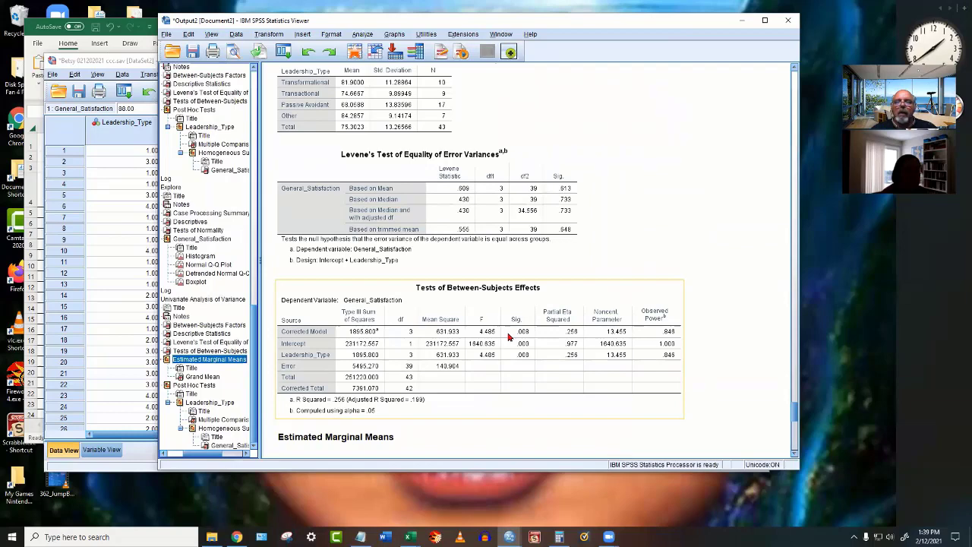
scroll(509, 337, "up", 4)
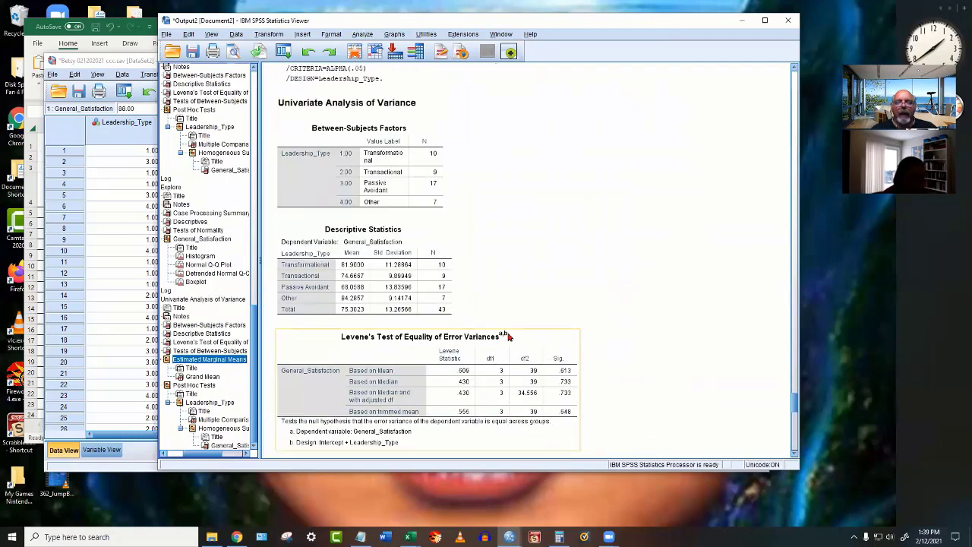
scroll(509, 337, "up", 4)
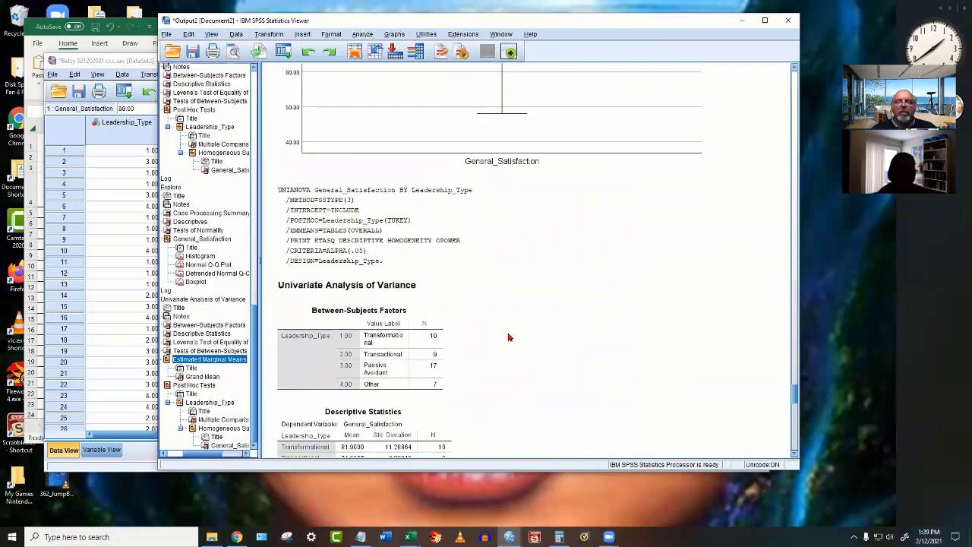
scroll(509, 337, "down", 4)
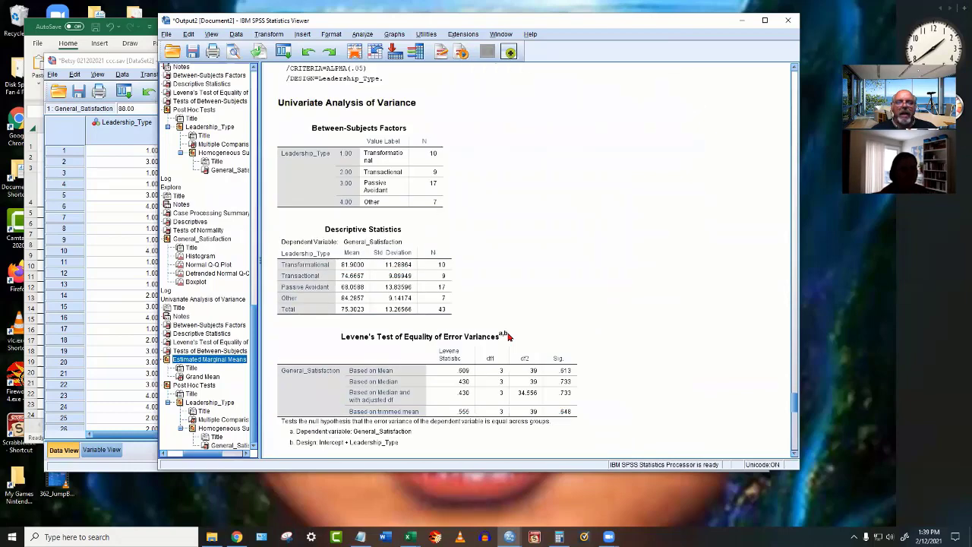
Start a legacy nonparametric test for K independent samples with General_Satisfaction as the test variable.
left_click(362, 34)
mouse_move(429, 165)
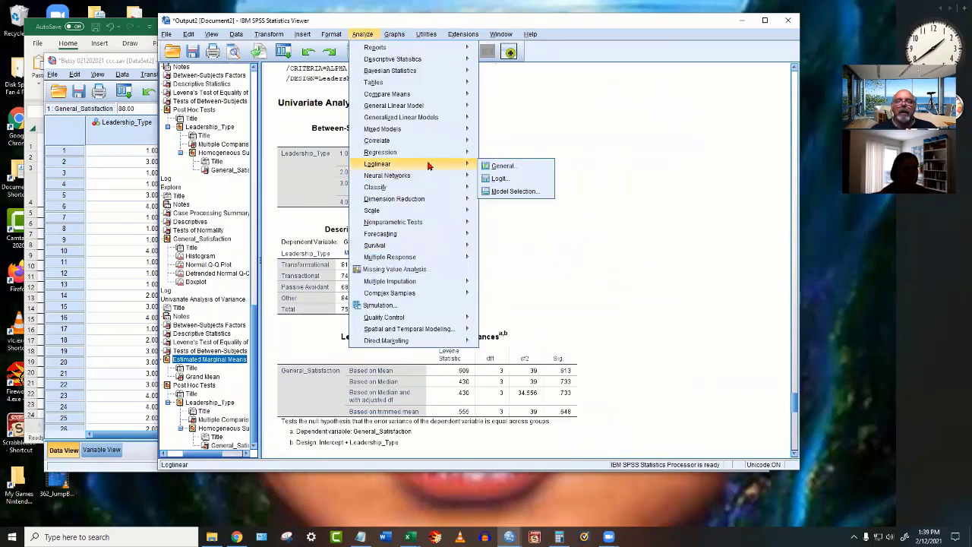
mouse_move(450, 222)
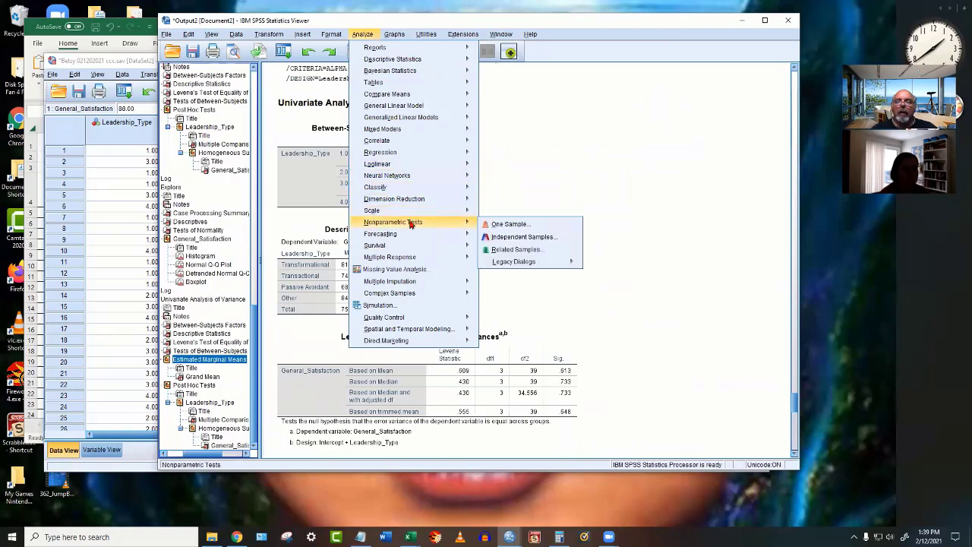
mouse_move(501, 262)
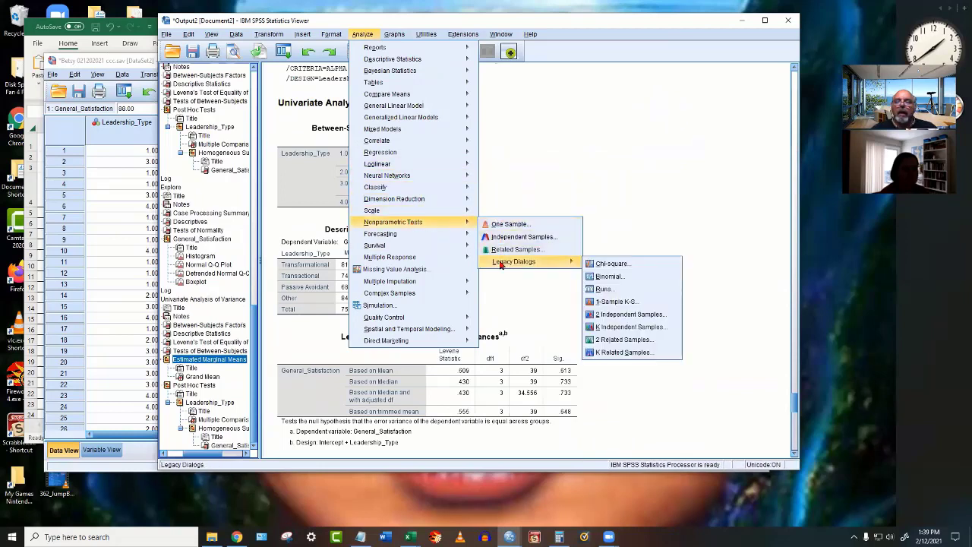
left_click(612, 328)
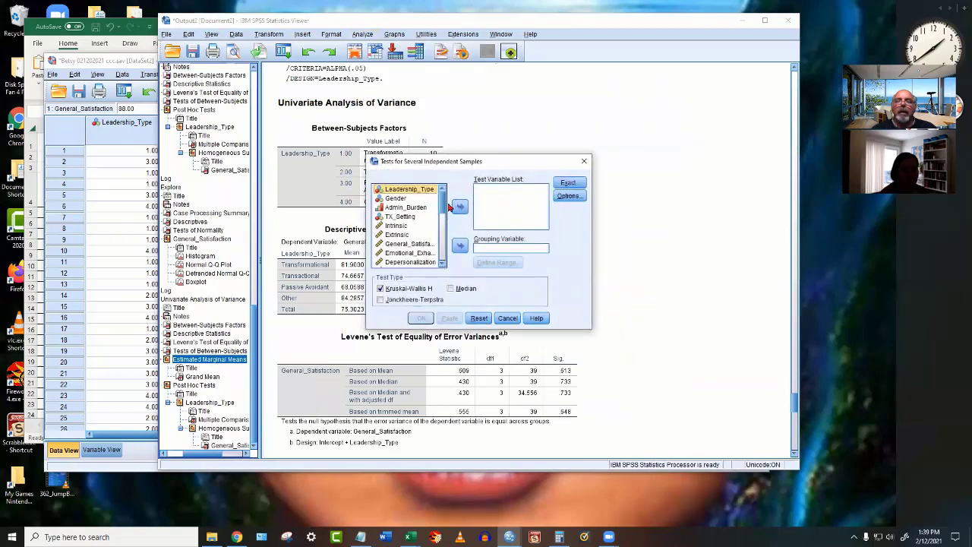
left_click(408, 243)
left_click(459, 206)
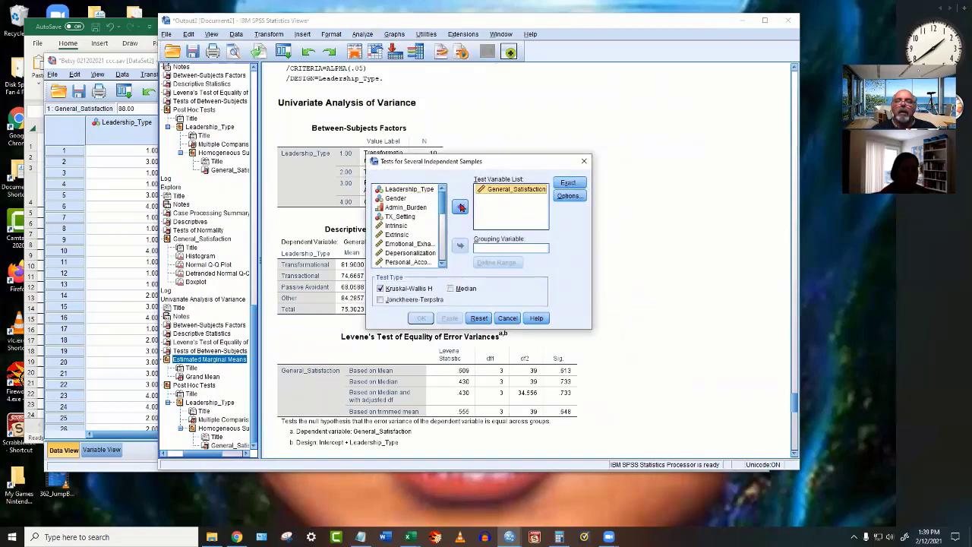
Group the Kruskal-Wallis H test by Leadership_Type with a range of 1 to 4, and run it.
left_click(408, 189)
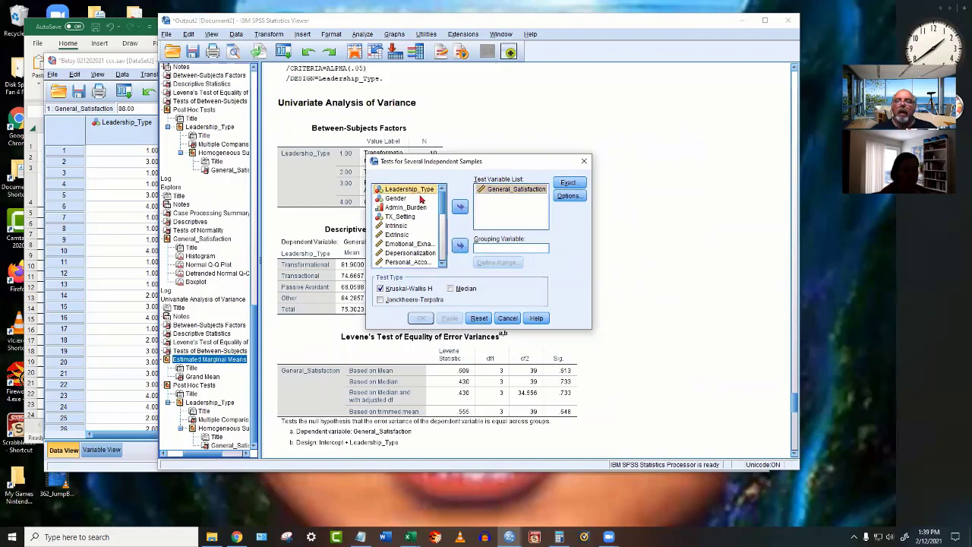
left_click(459, 245)
left_click(499, 262)
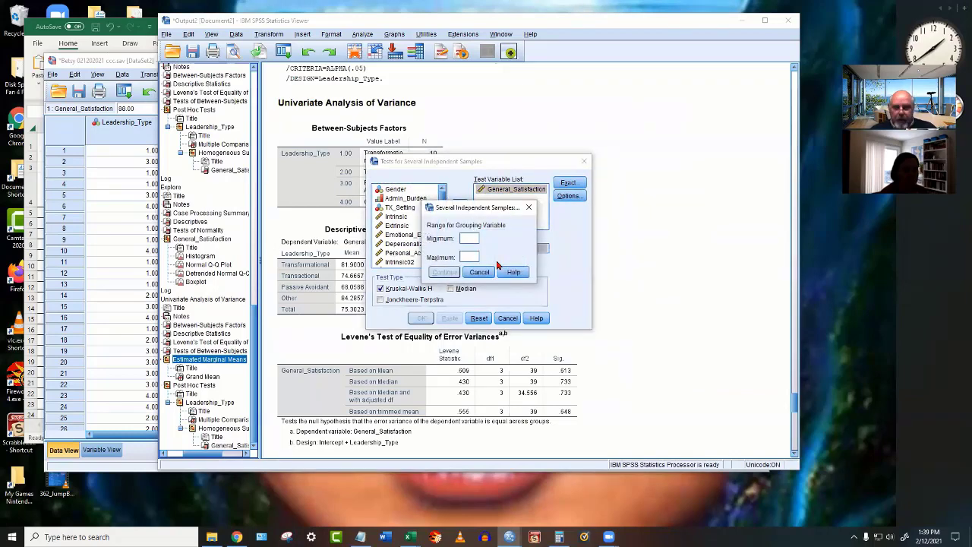
type("1")
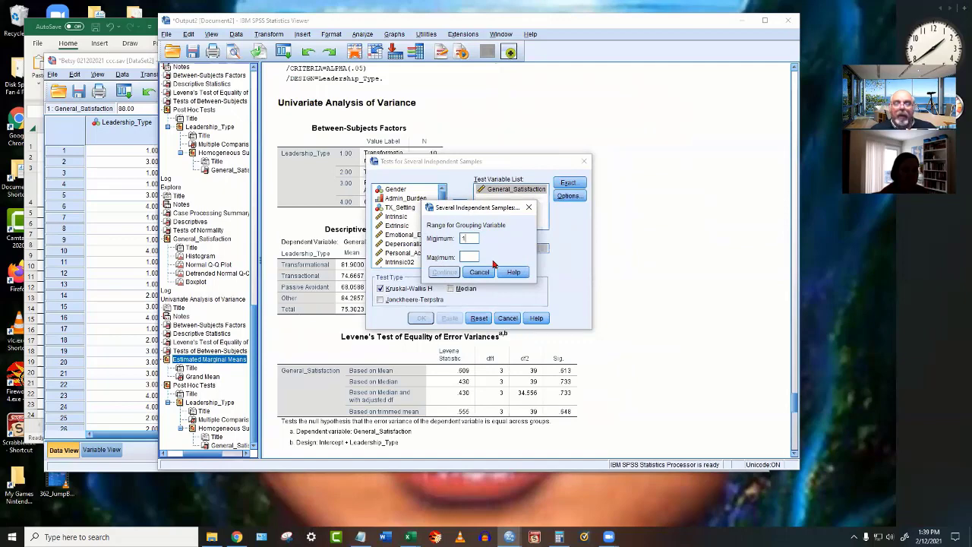
left_click(470, 255)
type("4")
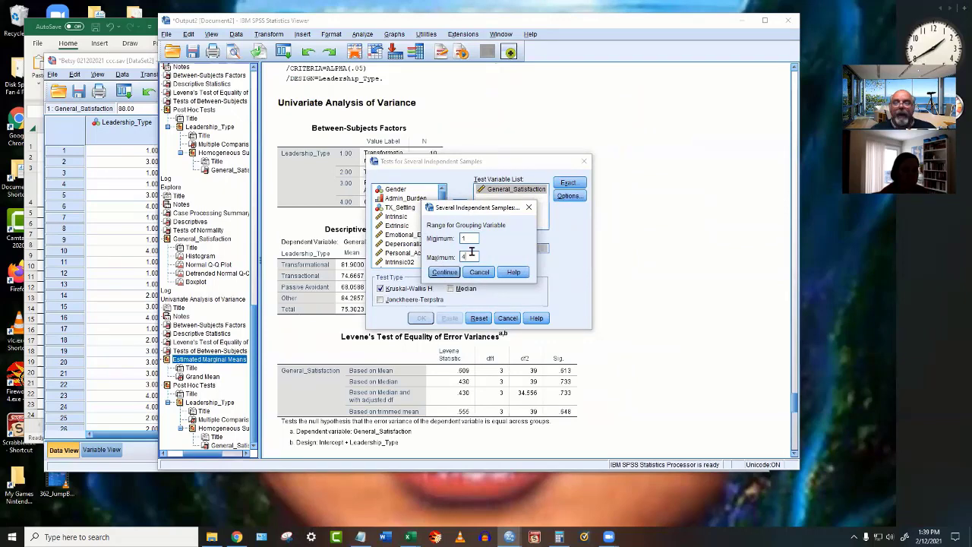
left_click(445, 272)
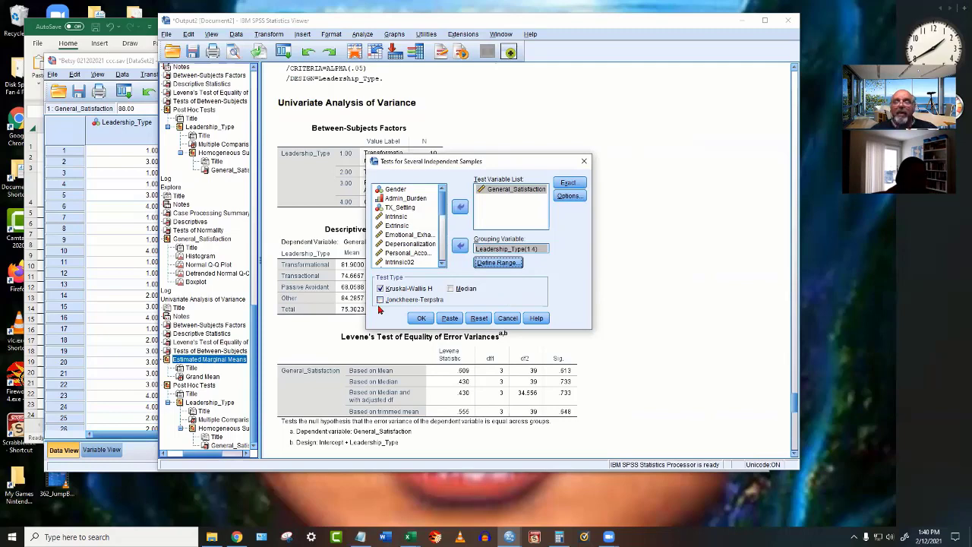
left_click(421, 319)
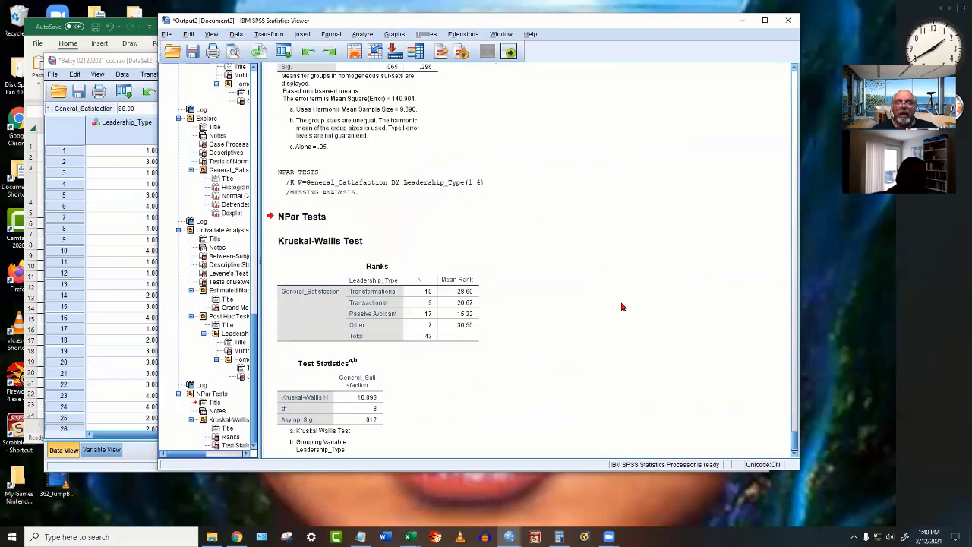
Examine the Ranks and Test Statistics tables of the Kruskal-Wallis test.
scroll(621, 306, "down", 1)
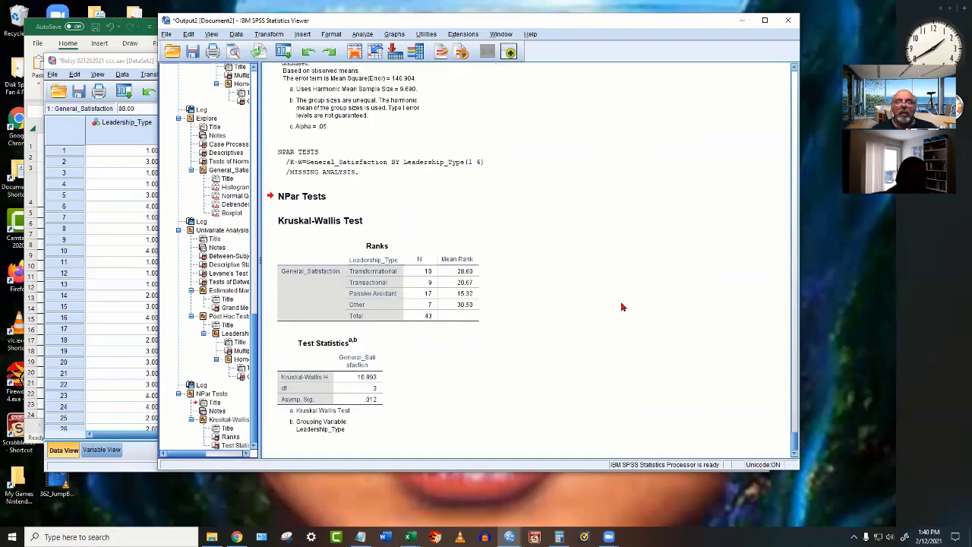
scroll(621, 307, "up", 3)
scroll(621, 306, "down", 3)
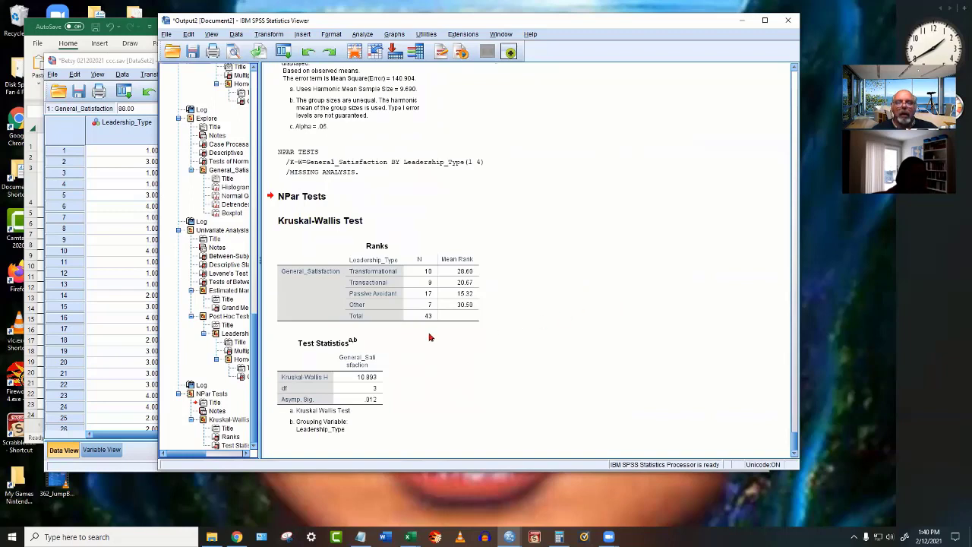
left_click(336, 380)
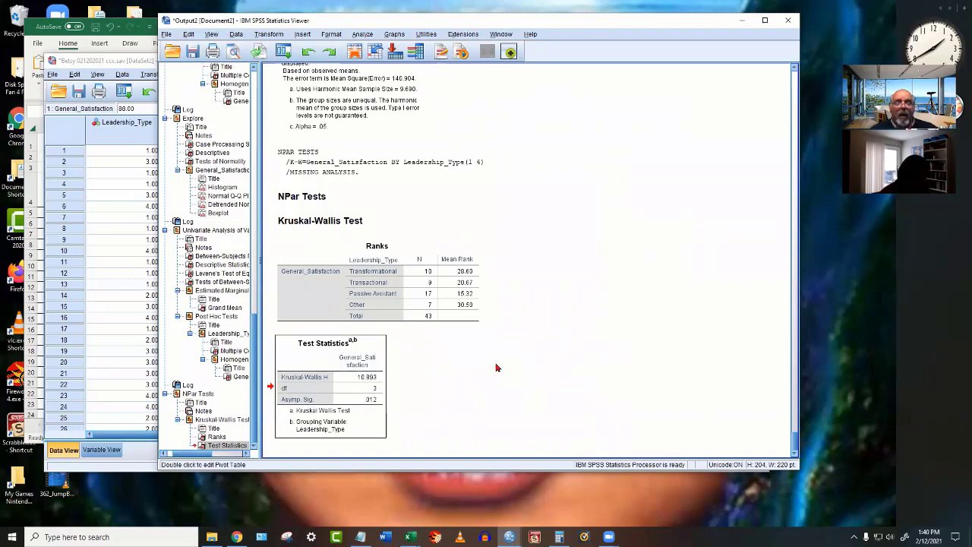
scroll(495, 366, "up", 3)
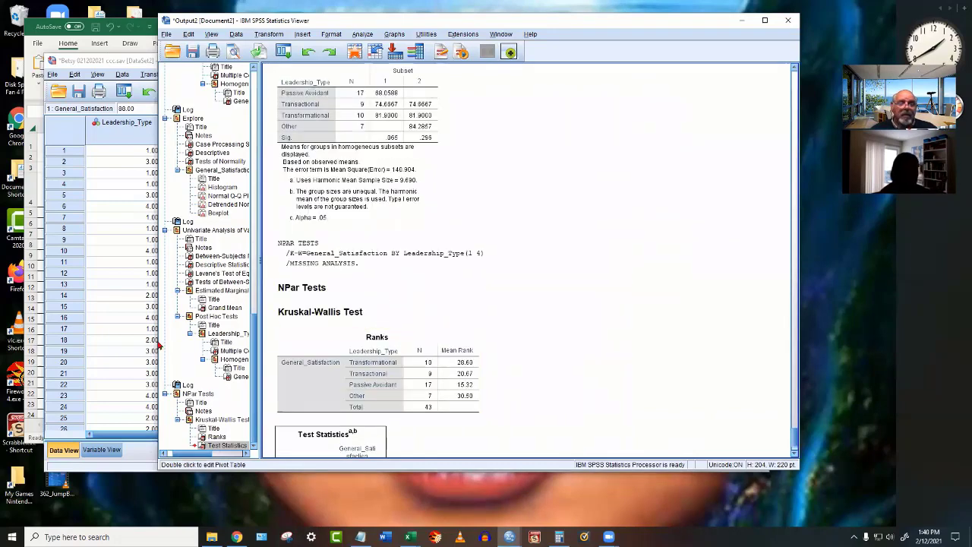
Widen the output viewer and its outline pane, and minimize the viewer to return to the data editor.
left_click_drag(154, 341, 83, 341)
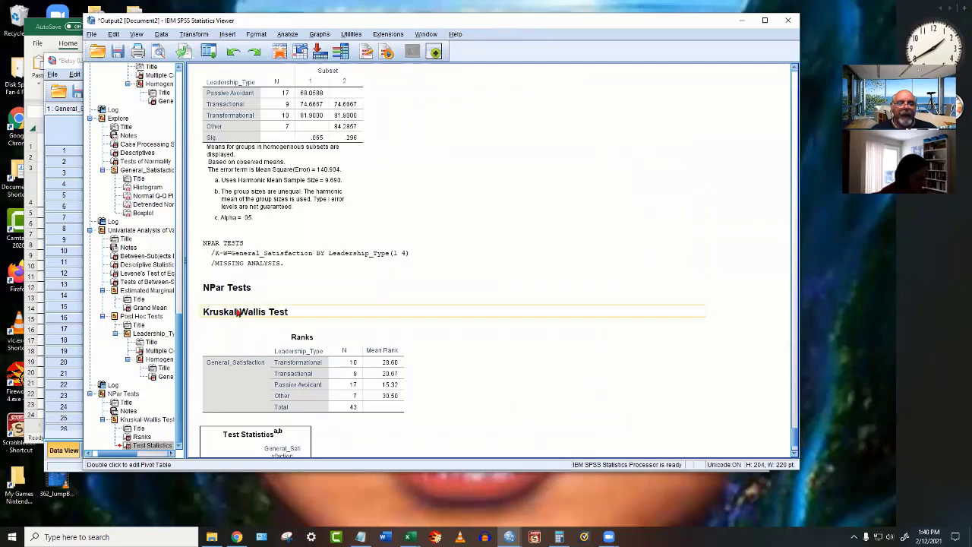
left_click_drag(184, 309, 235, 308)
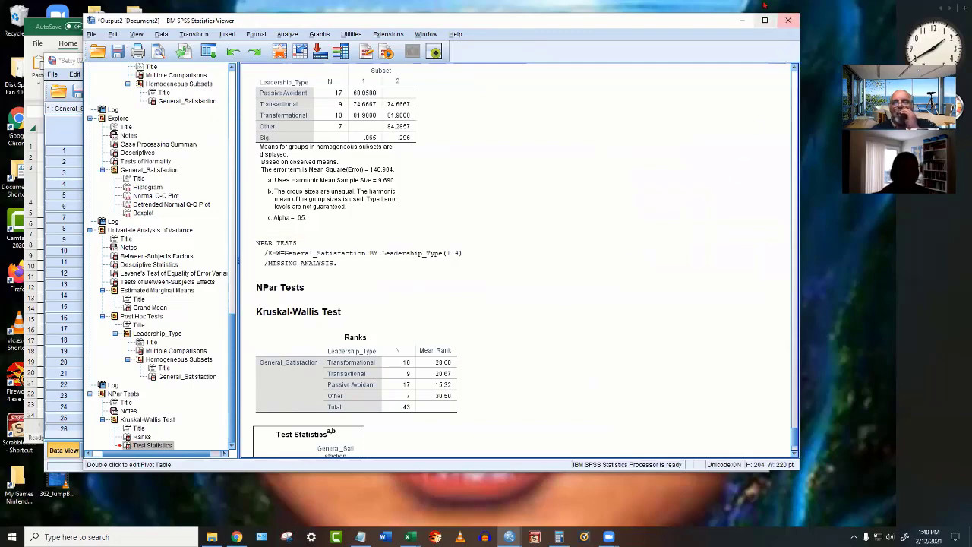
left_click(743, 18)
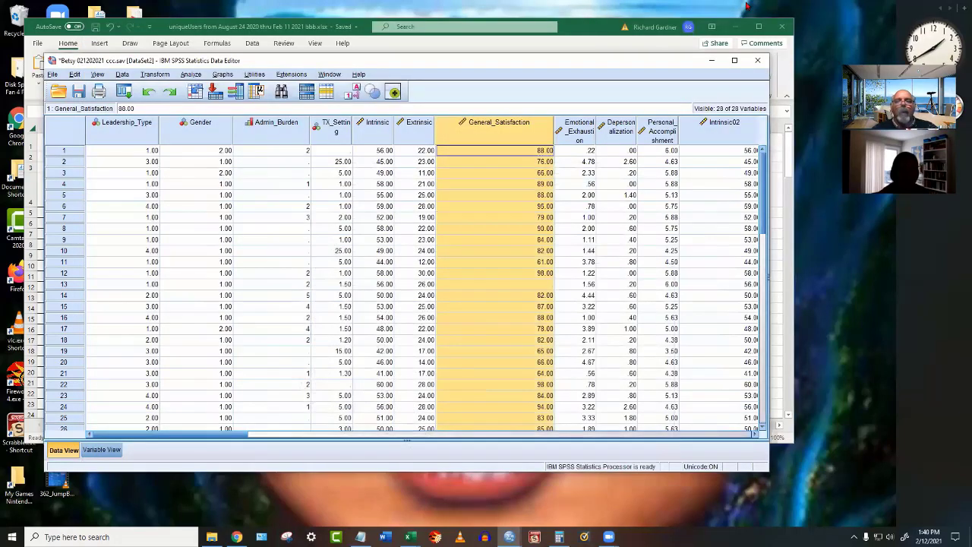
left_click(569, 129)
double_click(611, 127)
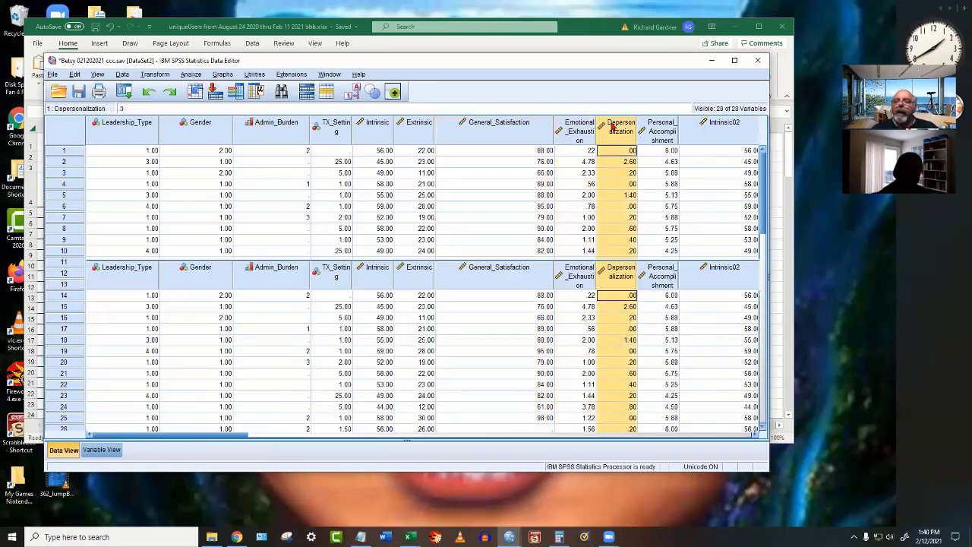
left_click(64, 450)
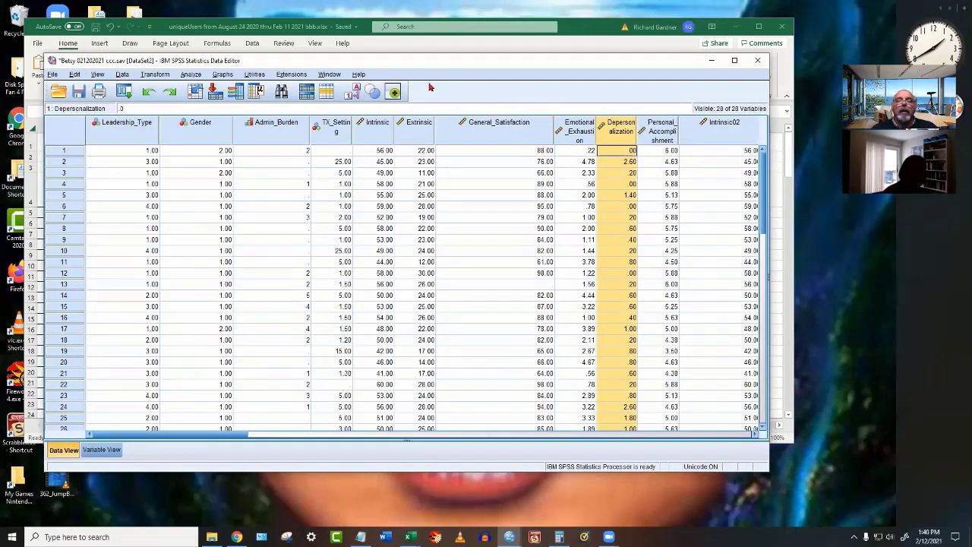
Run a univariate General Linear Model with Emotional_Exhaustion replacing General_Satisfaction as dependent variable, keeping Leadership_Type as fixed factor.
left_click(188, 74)
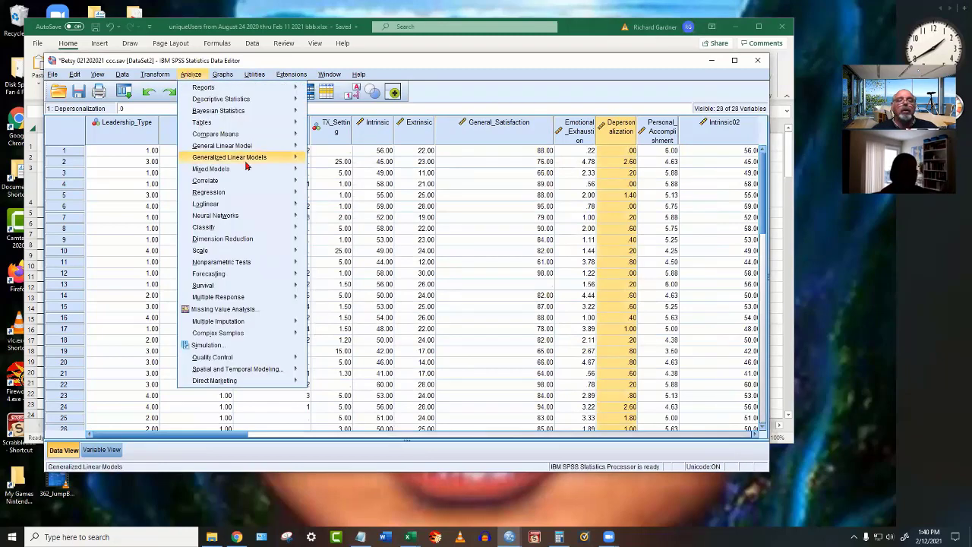
mouse_move(239, 148)
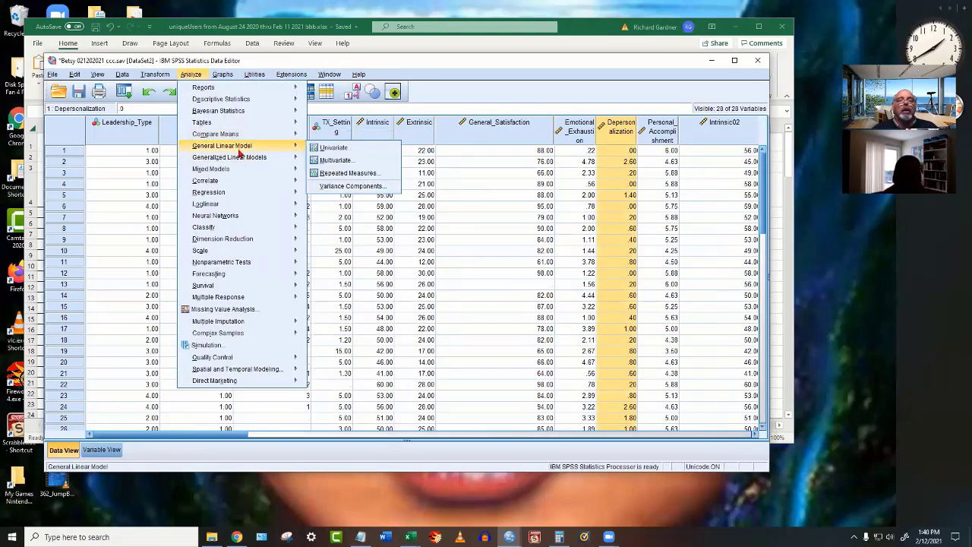
left_click(325, 149)
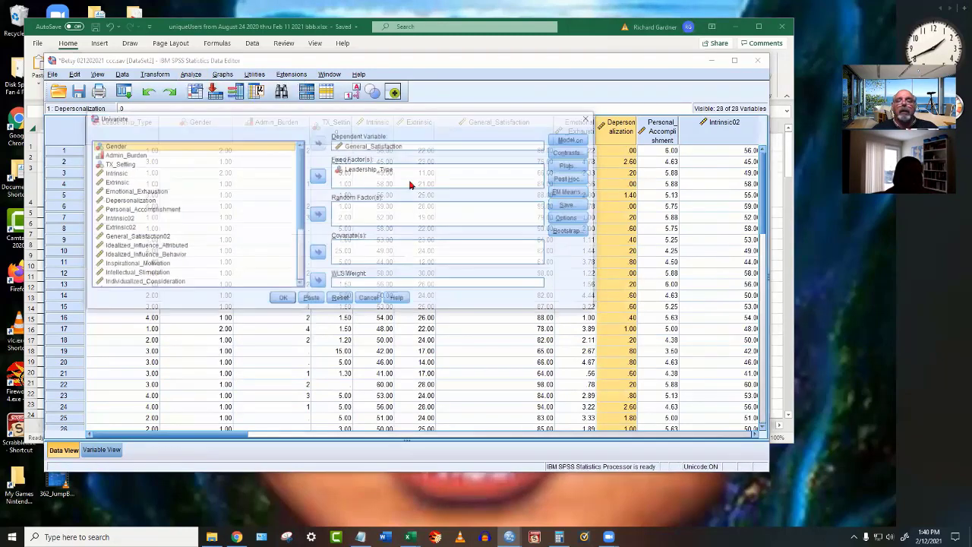
left_click(370, 146)
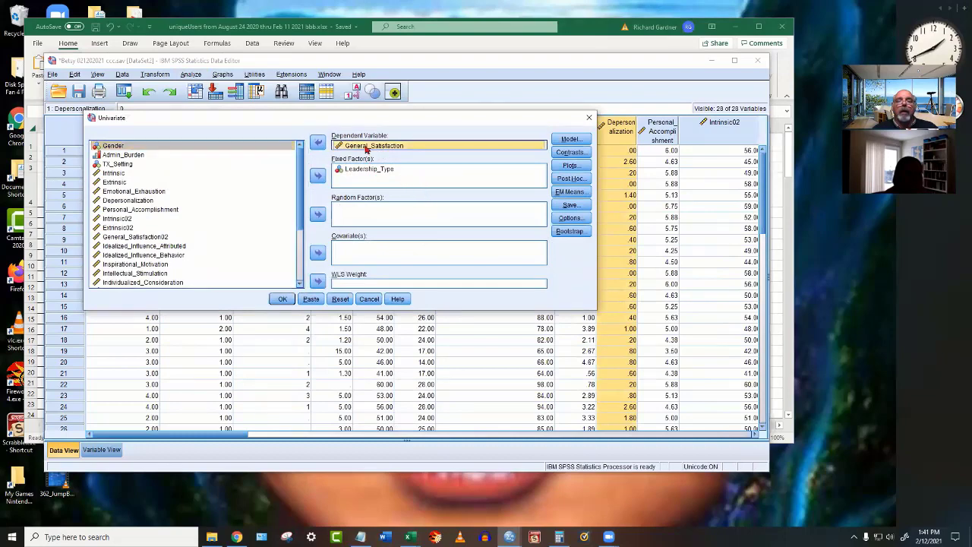
left_click(318, 144)
scroll(289, 190, "down", 2)
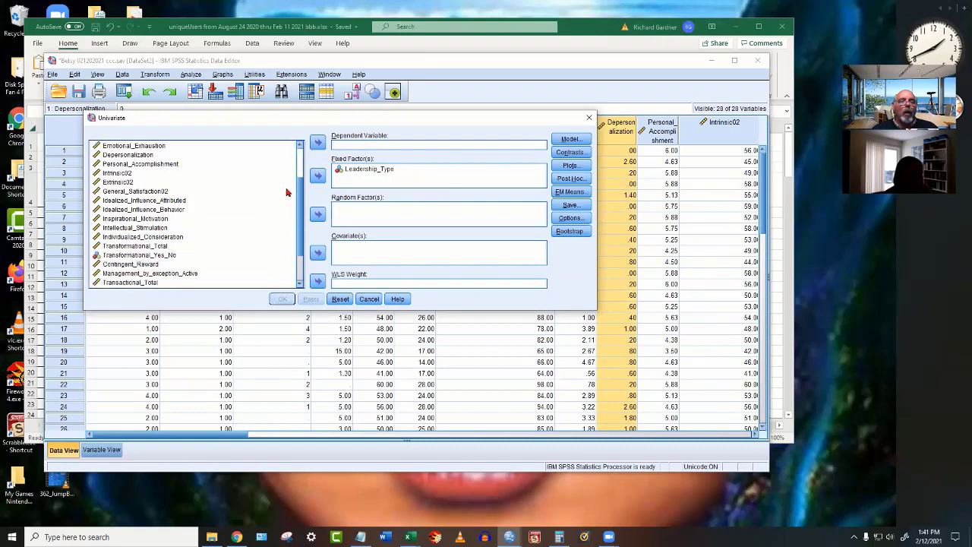
scroll(285, 191, "up", 2)
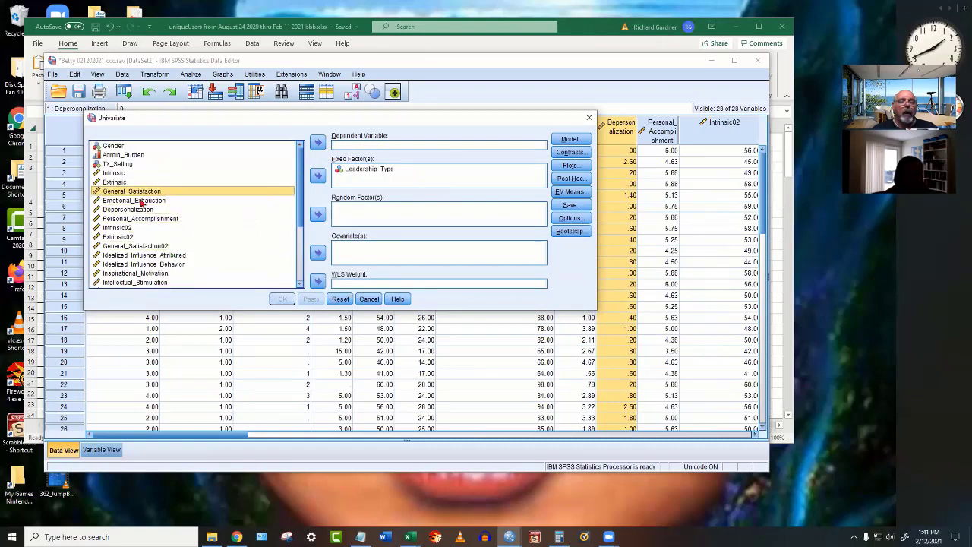
left_click(140, 201)
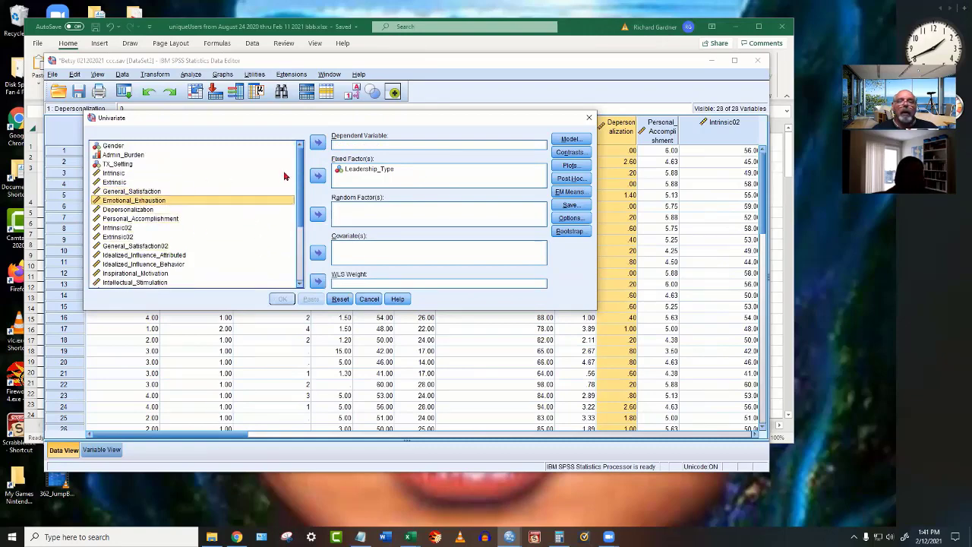
left_click(316, 144)
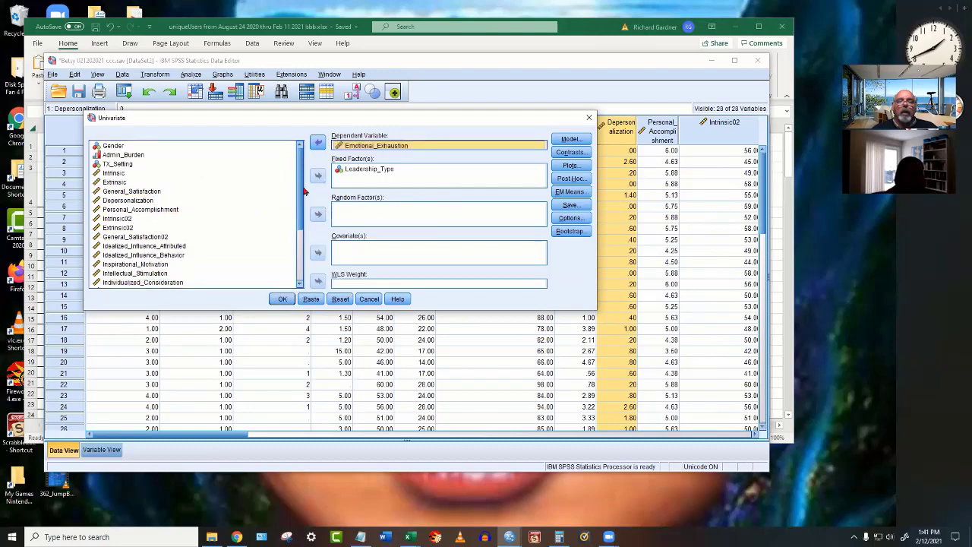
left_click(283, 299)
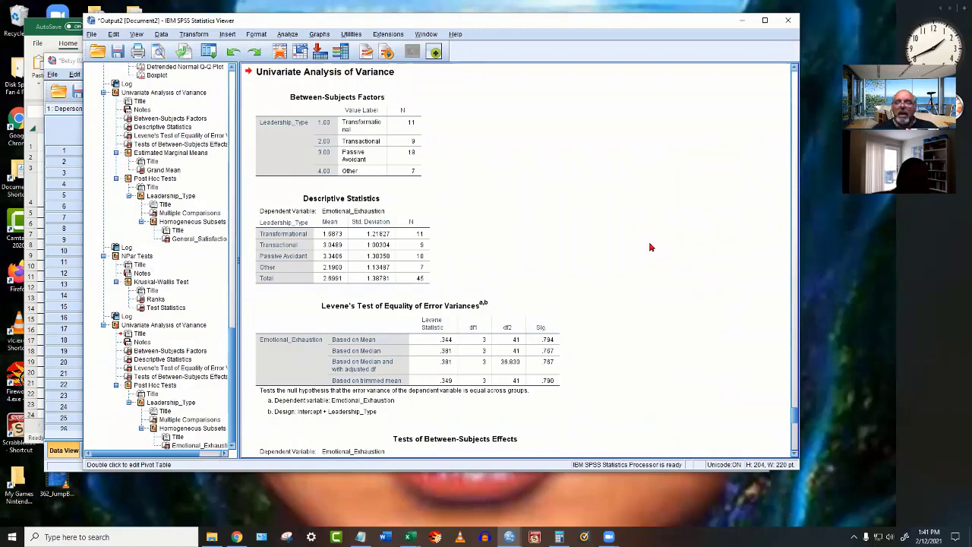
Examine Levene's test, the between-subjects effects and the descriptive statistics for Emotional_Exhaustion.
left_click(451, 350)
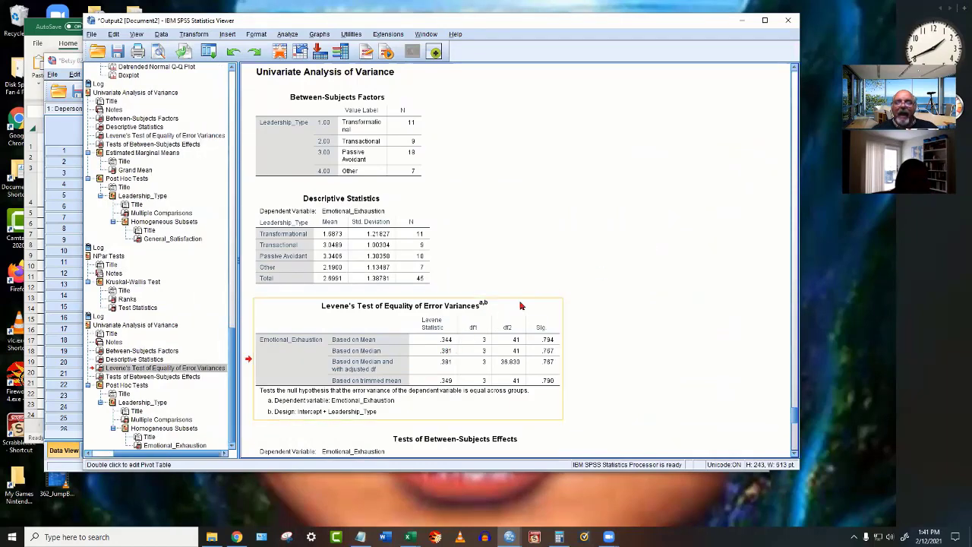
scroll(638, 241, "down", 5)
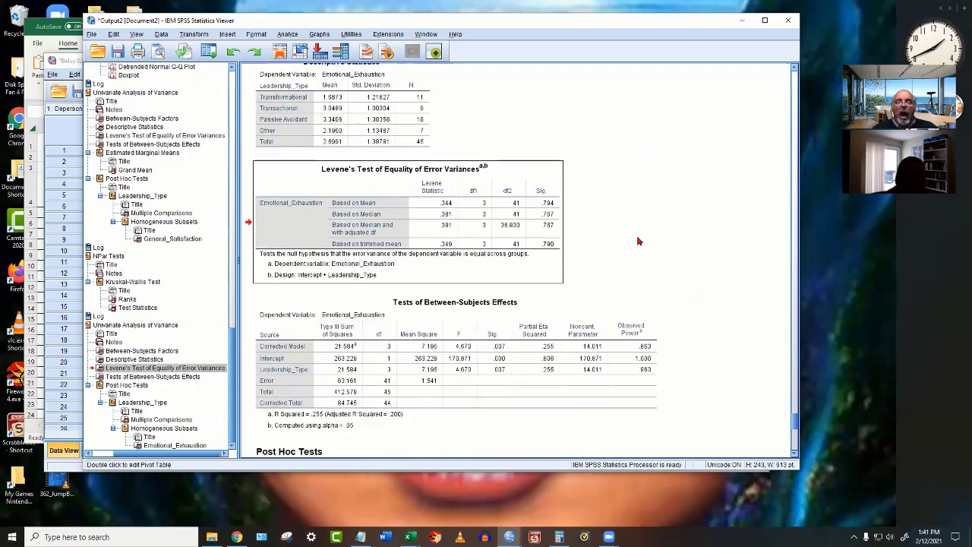
left_click(503, 302)
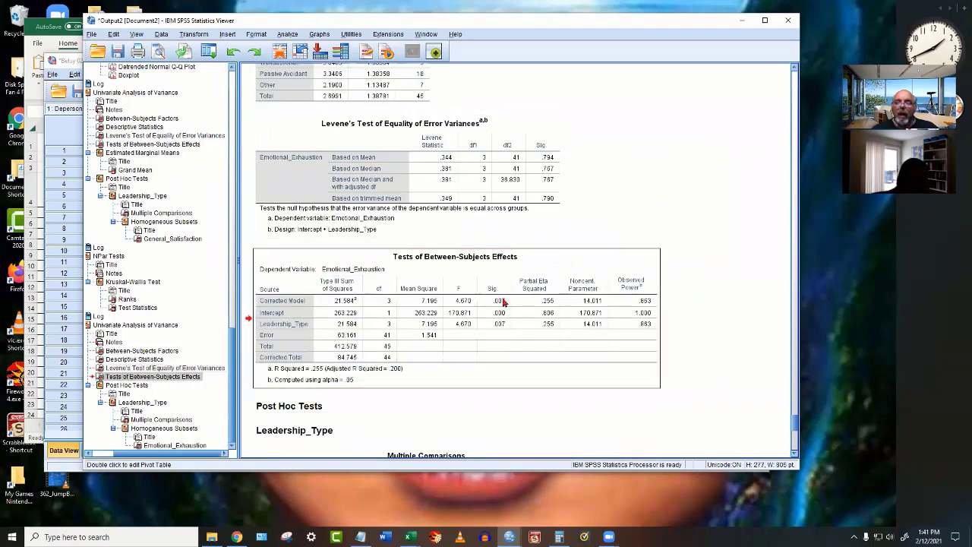
double_click(495, 314)
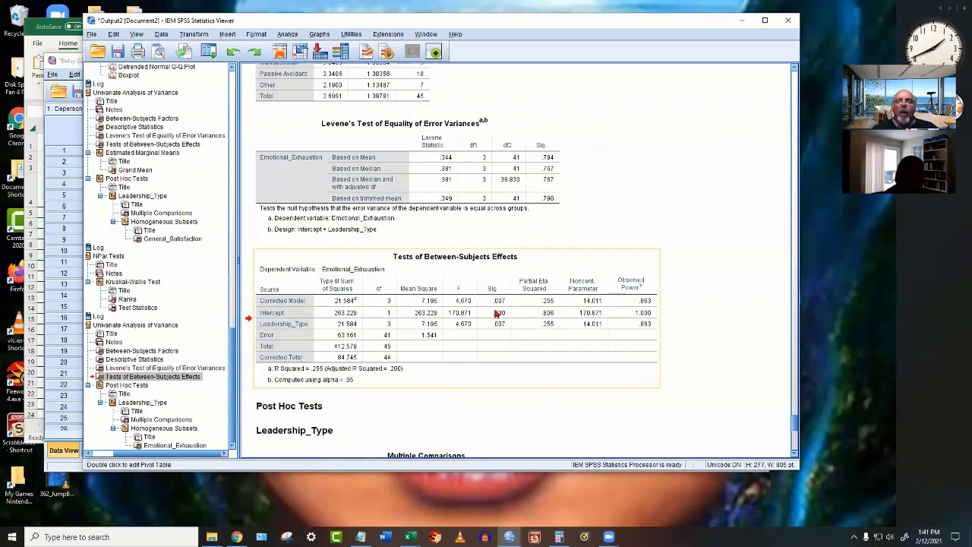
scroll(501, 342, "up", 4)
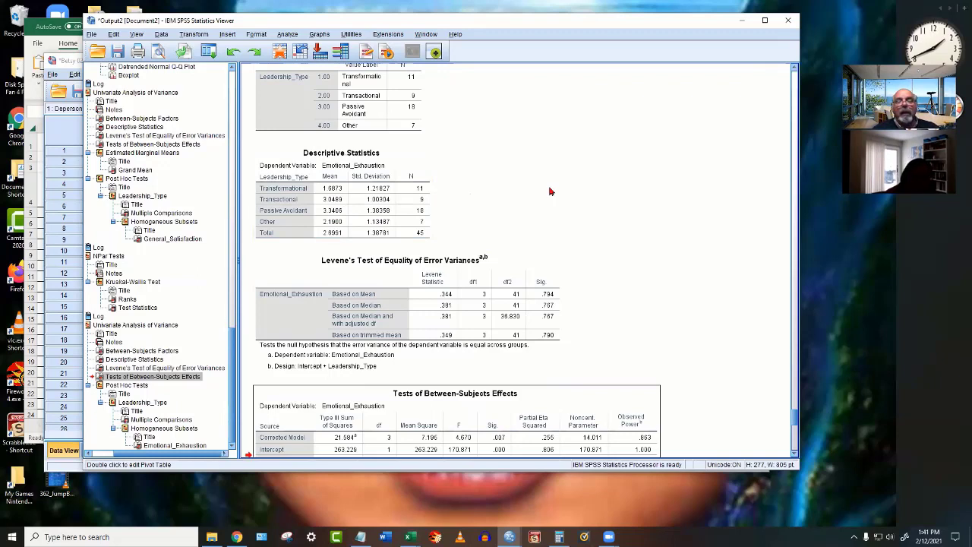
Run the univariate General Linear Model again with Depersonalization replacing Emotional_Exhaustion as dependent variable.
left_click(287, 35)
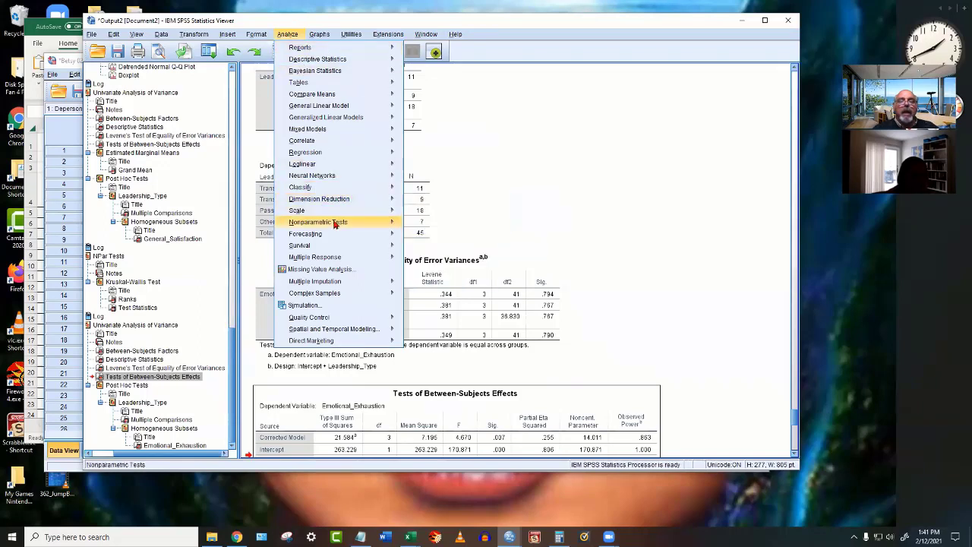
mouse_move(332, 227)
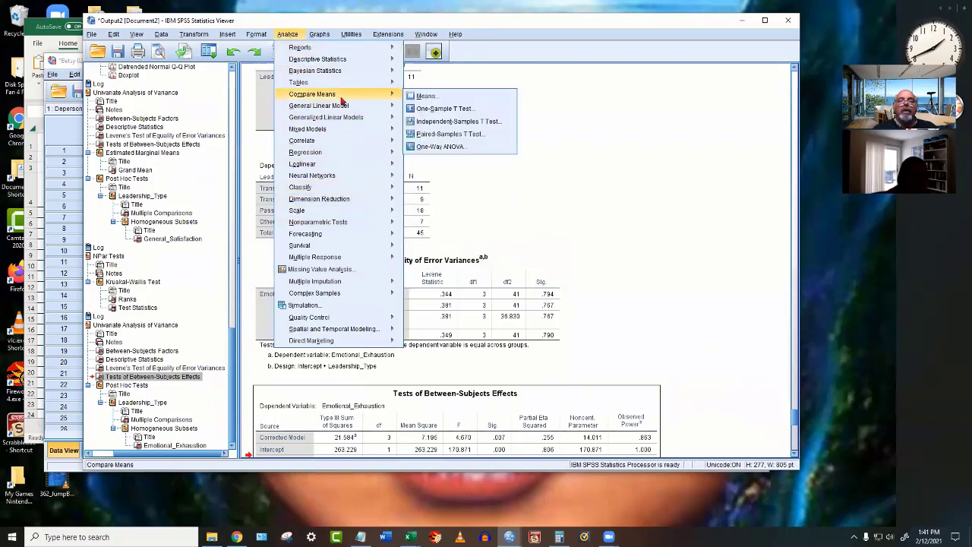
mouse_move(346, 105)
left_click(430, 107)
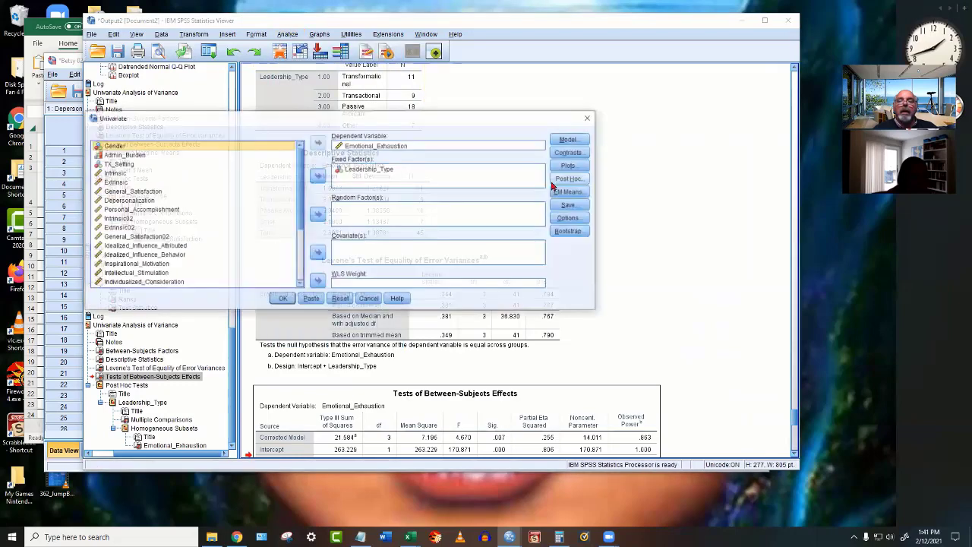
left_click(372, 146)
left_click(318, 142)
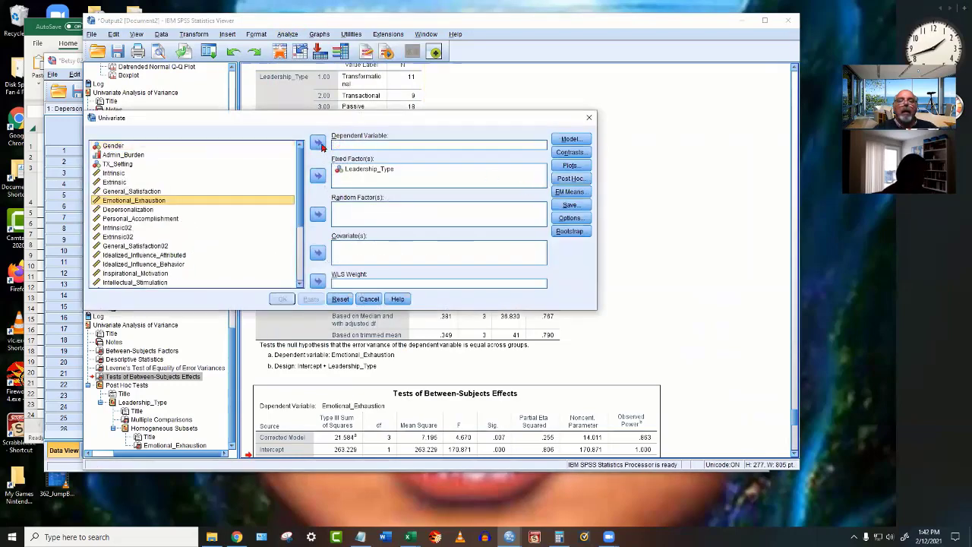
scroll(281, 186, "down", 2)
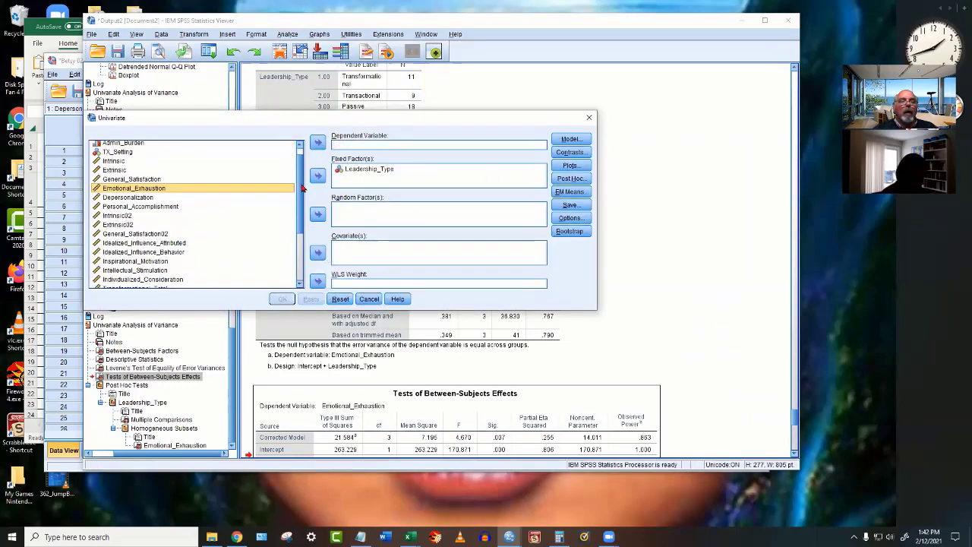
left_click(143, 194)
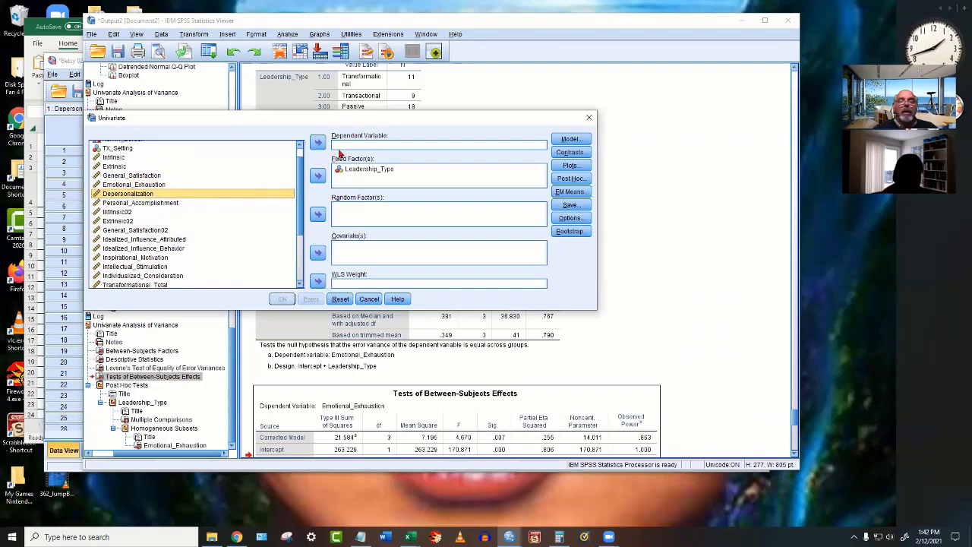
left_click(318, 142)
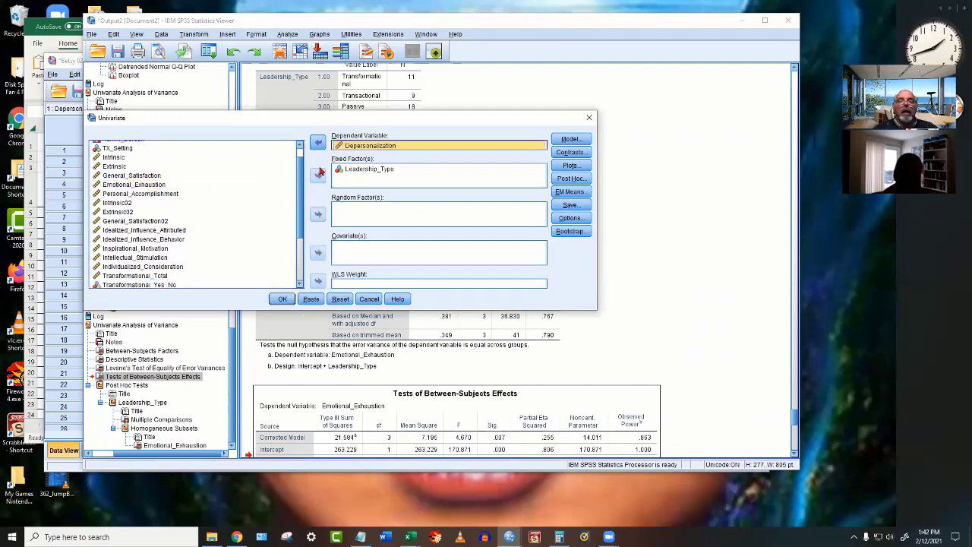
left_click(283, 298)
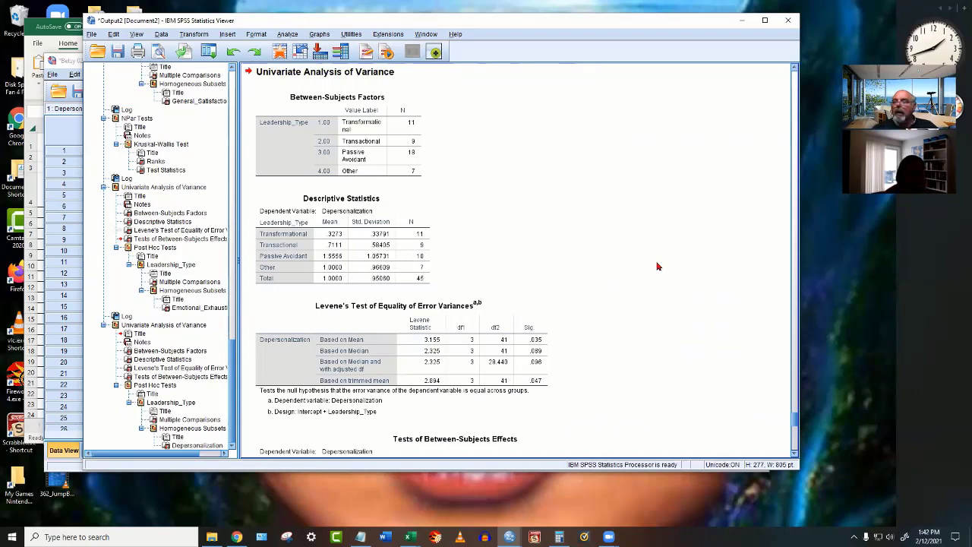
Examine the descriptive statistics, Levene's test and between-subjects effects tables for Depersonalization.
scroll(657, 267, "down", 3)
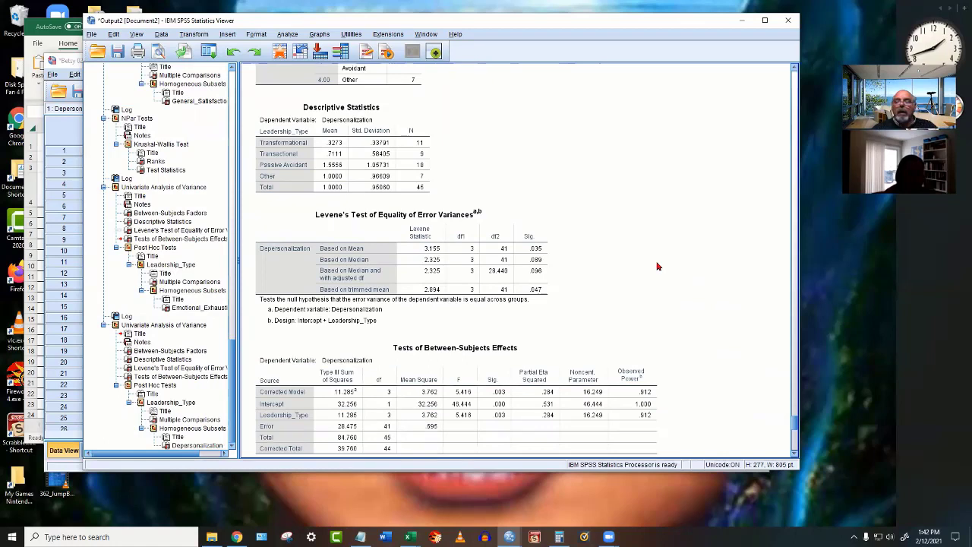
scroll(658, 267, "down", 2)
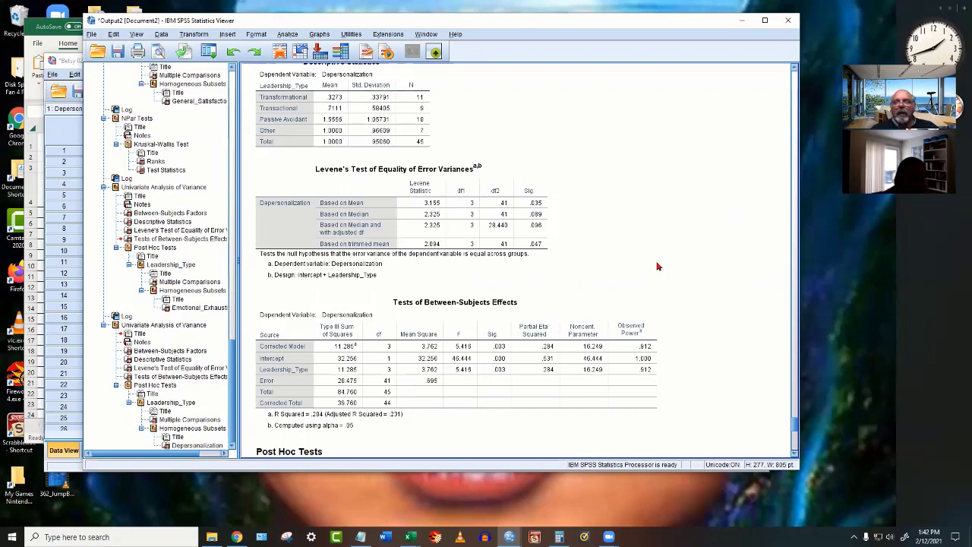
left_click(535, 201)
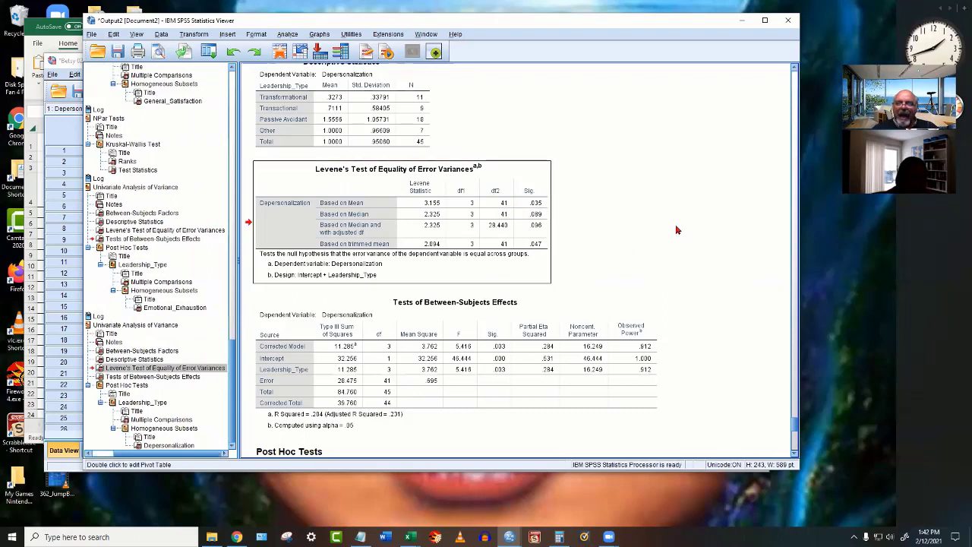
scroll(678, 229, "down", 2)
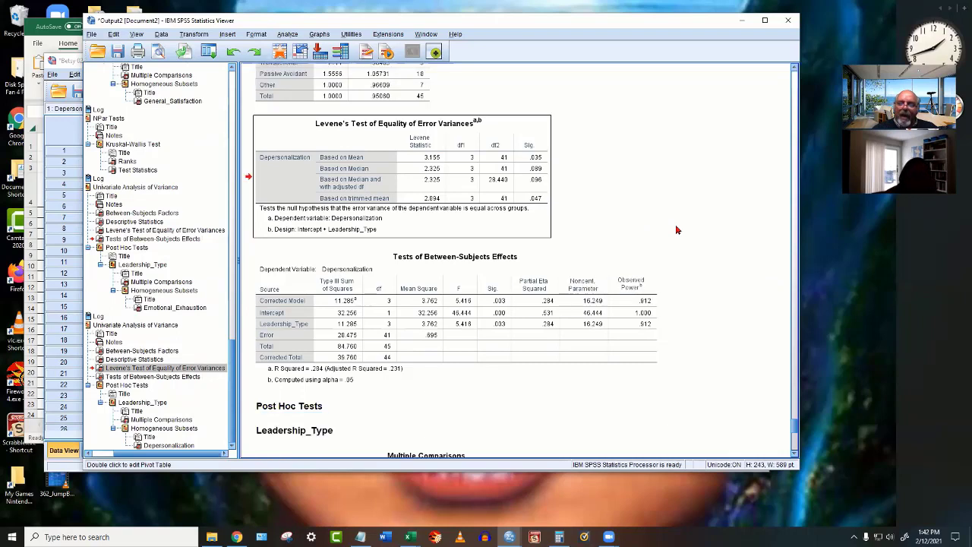
left_click(503, 301)
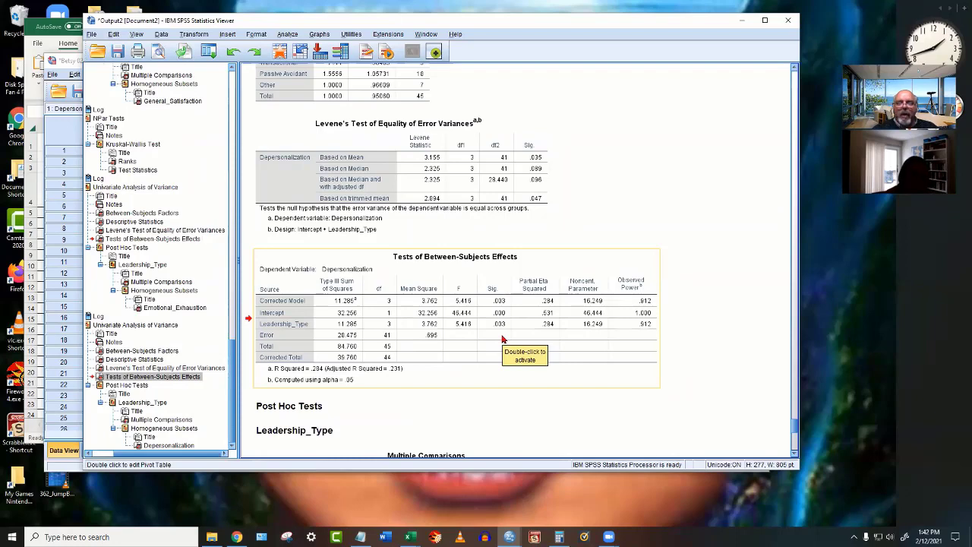
scroll(502, 338, "up", 5)
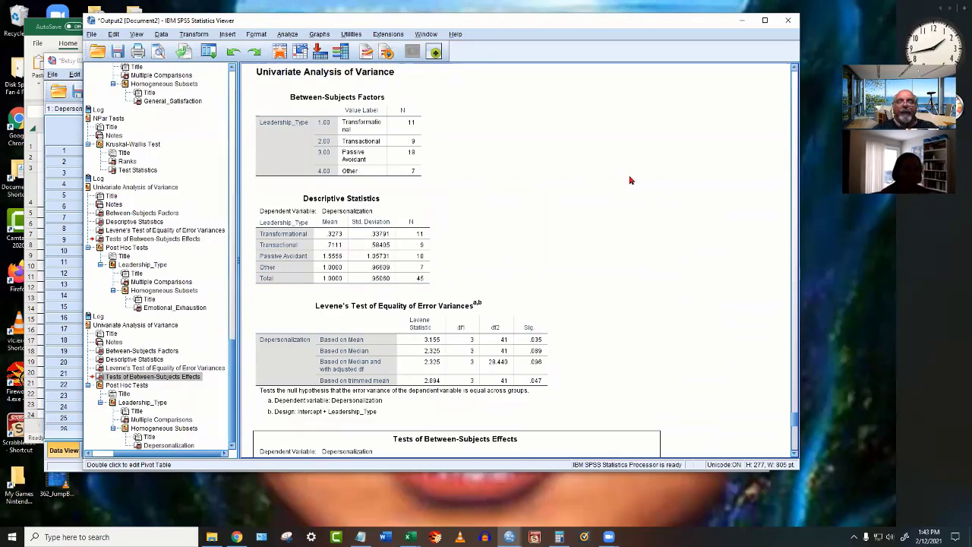
scroll(630, 180, "down", 4)
scroll(629, 180, "down", 2)
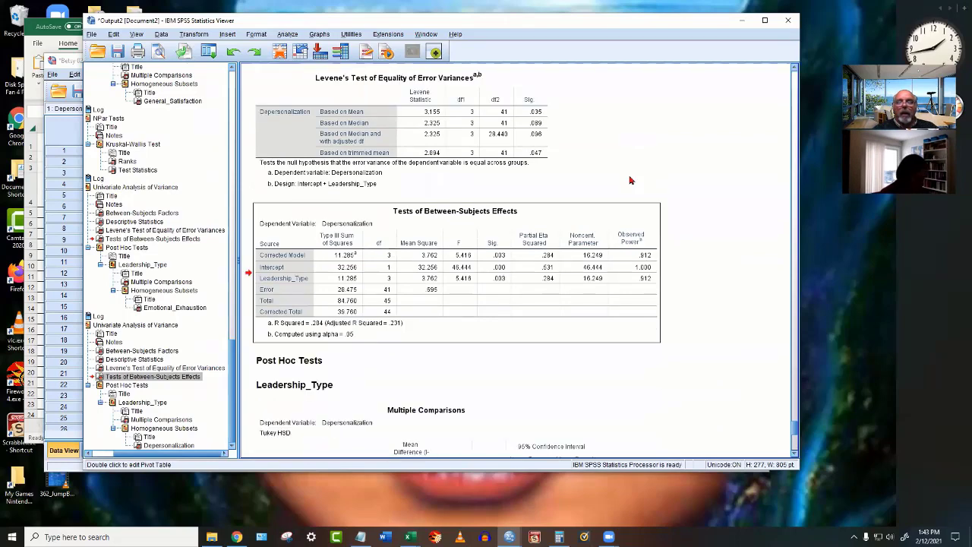
Run the univariate General Linear Model again with Personal_Accomplishment replacing Depersonalization as dependent variable.
left_click(287, 35)
mouse_move(354, 108)
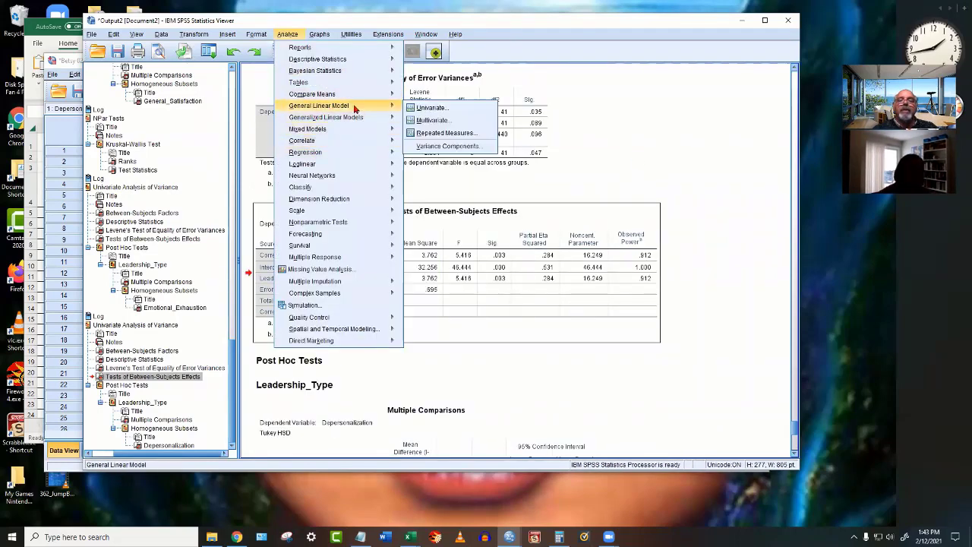
left_click(425, 108)
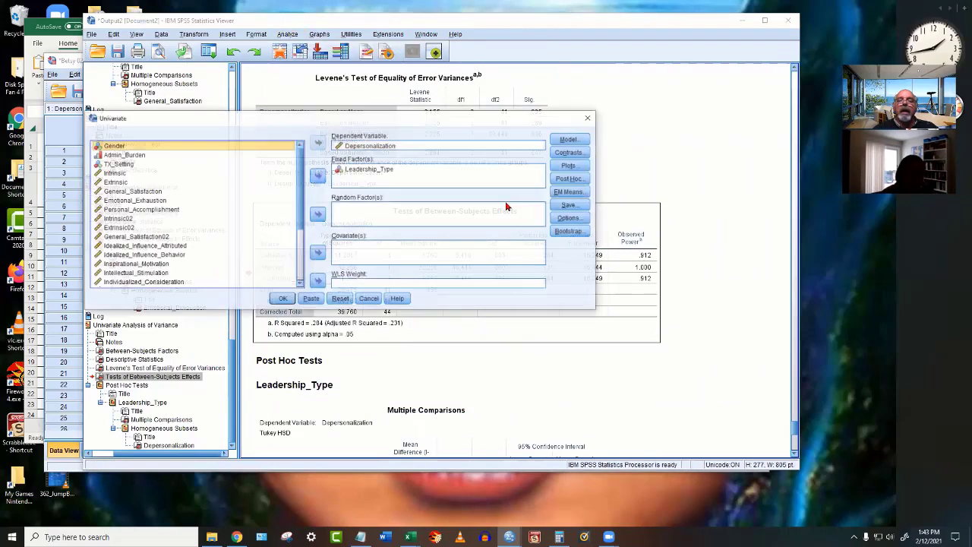
left_click(368, 147)
left_click_drag(368, 149, 173, 216)
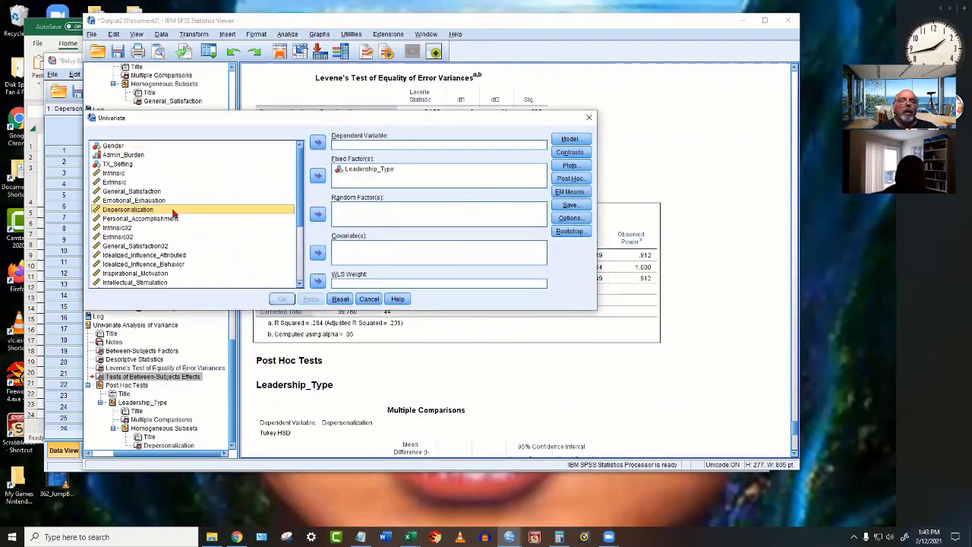
left_click(173, 218)
left_click(317, 144)
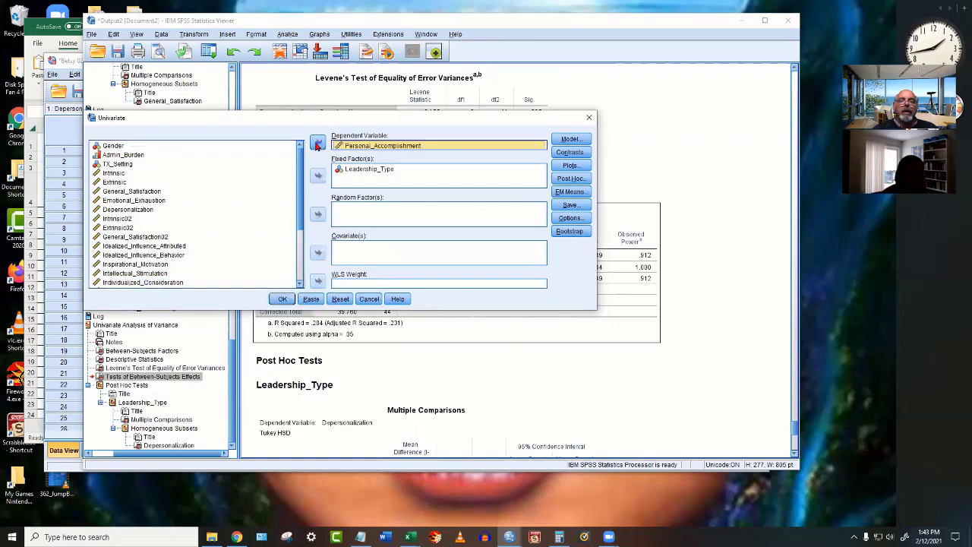
left_click(281, 300)
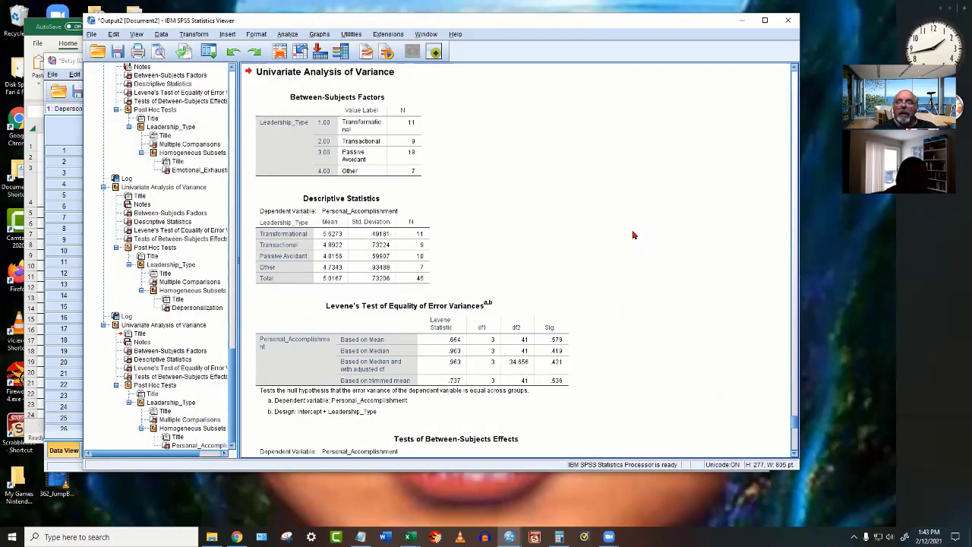
Examine Levene's test, the between-subjects effects and the descriptive statistics for Personal_Accomplishment.
left_click(519, 306)
scroll(596, 281, "down", 5)
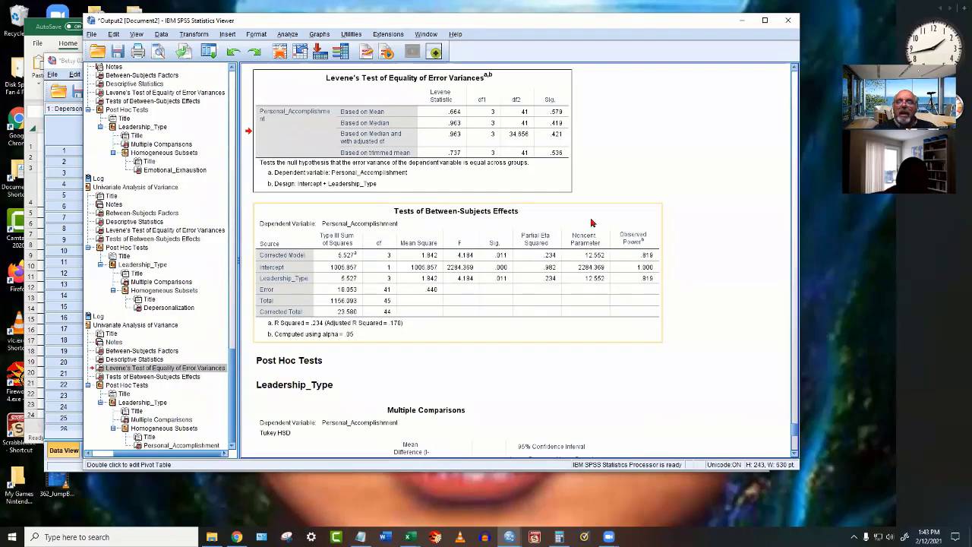
left_click(497, 267)
scroll(497, 267, "up", 4)
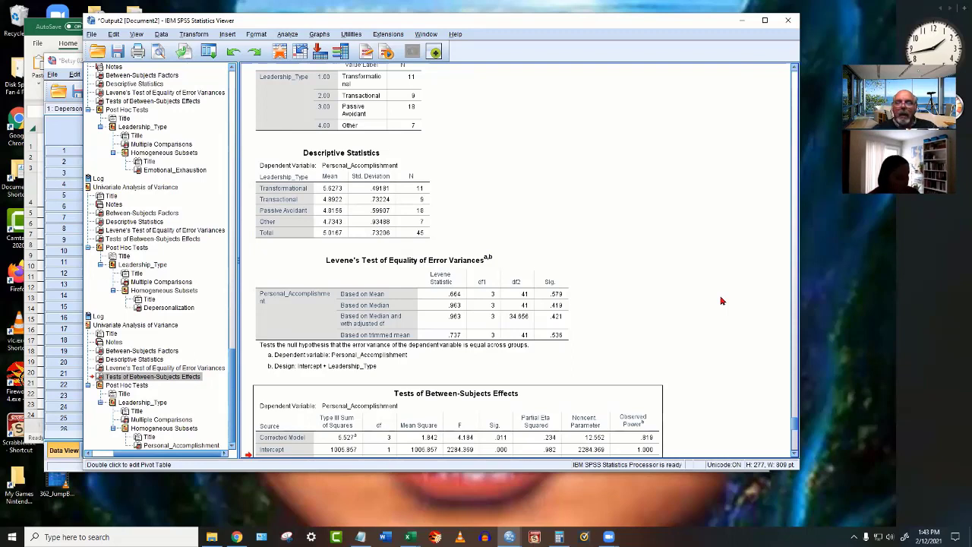
scroll(721, 301, "down", 3)
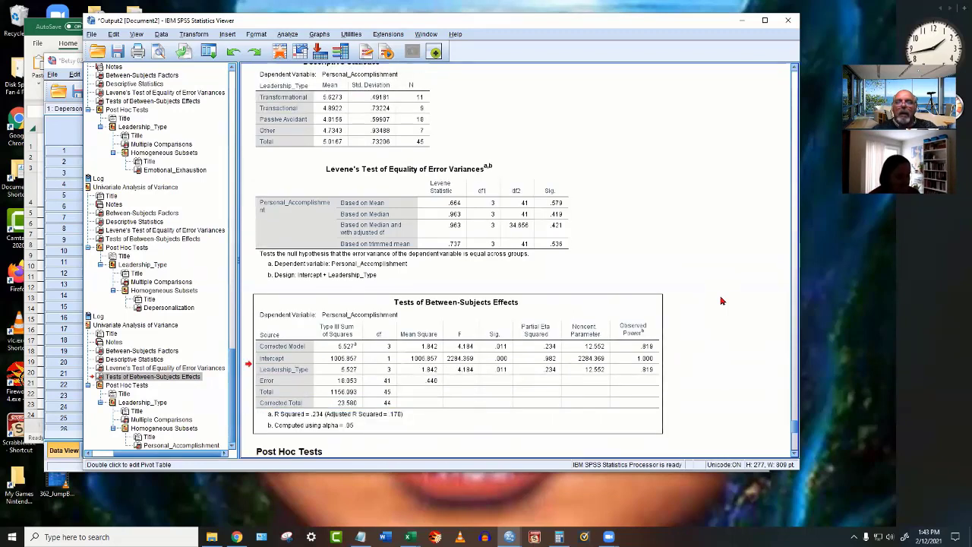
scroll(721, 301, "down", 3)
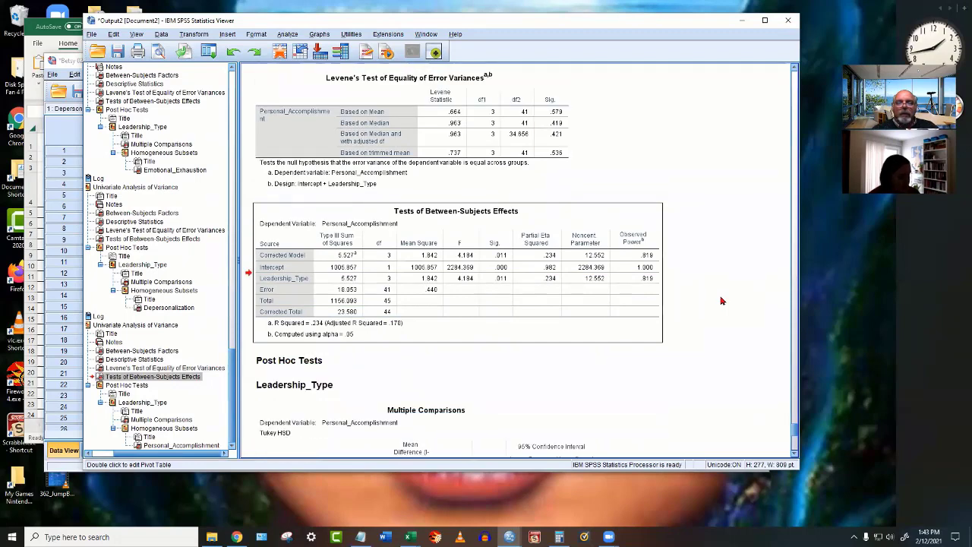
scroll(722, 300, "up", 3)
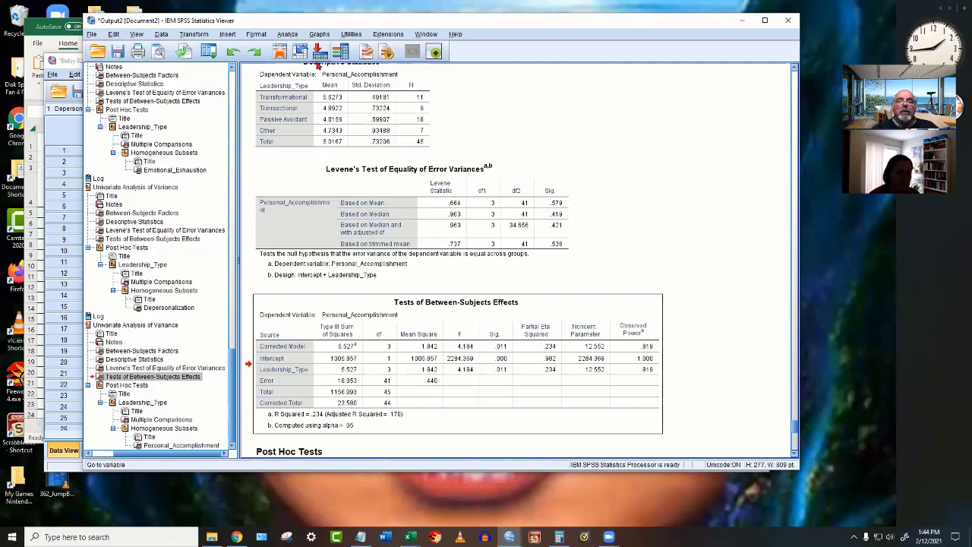
Start a multivariate General Linear Model with the variables from Intrinsic through Individualized_Consideration as dependent variables, leaving out Transformational_Total.
left_click(288, 35)
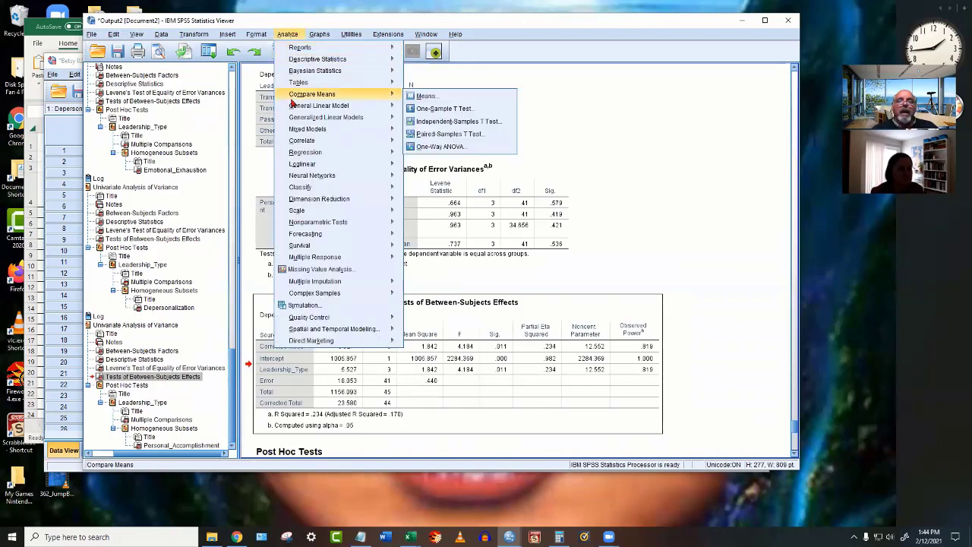
mouse_move(293, 105)
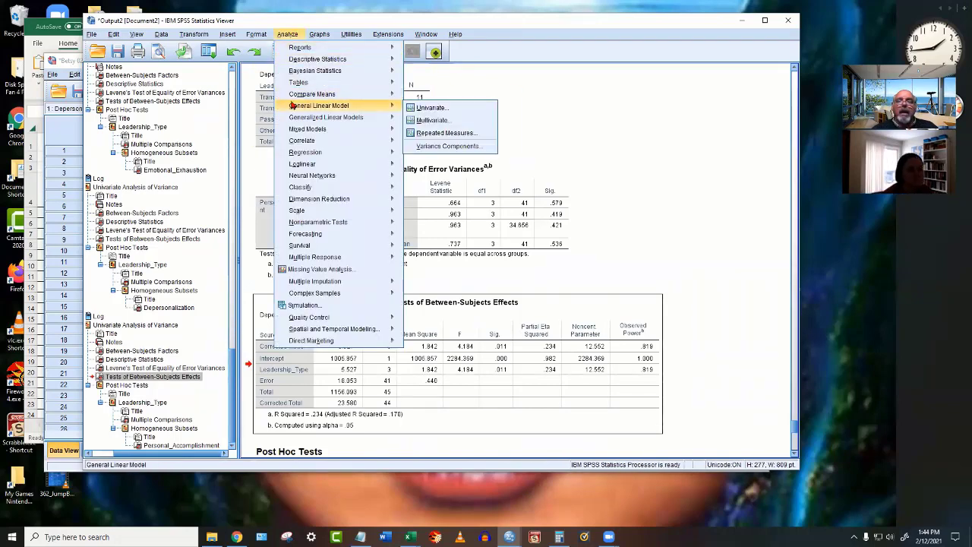
left_click(429, 120)
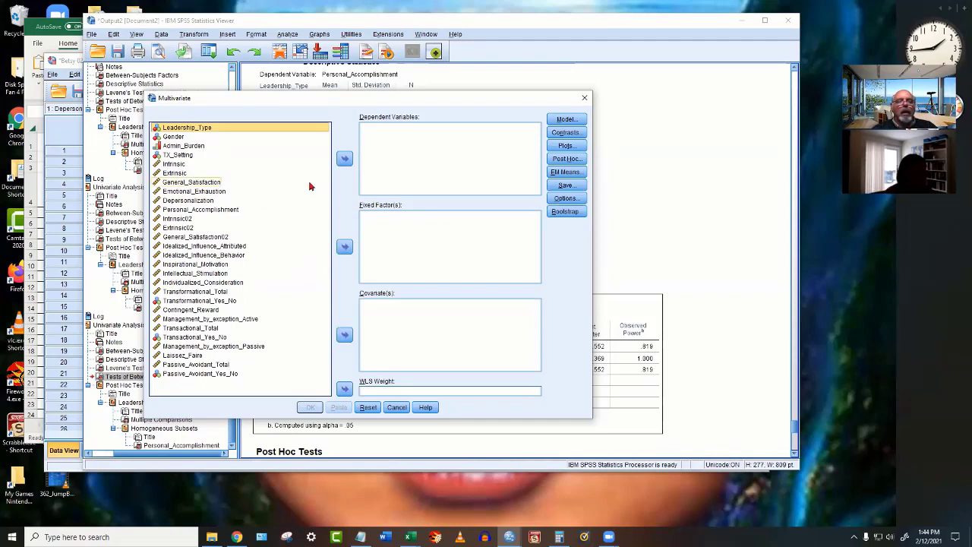
left_click(170, 164)
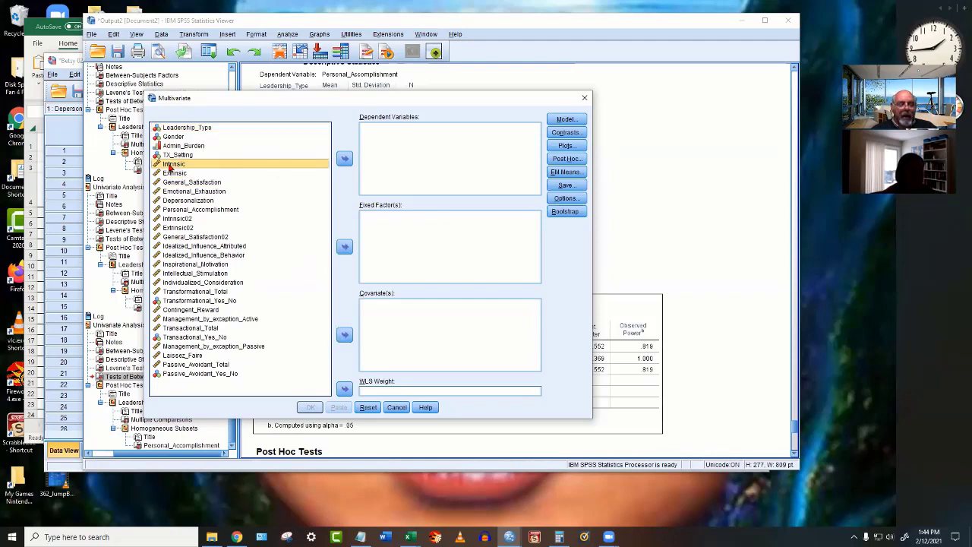
left_click(170, 294, "shift")
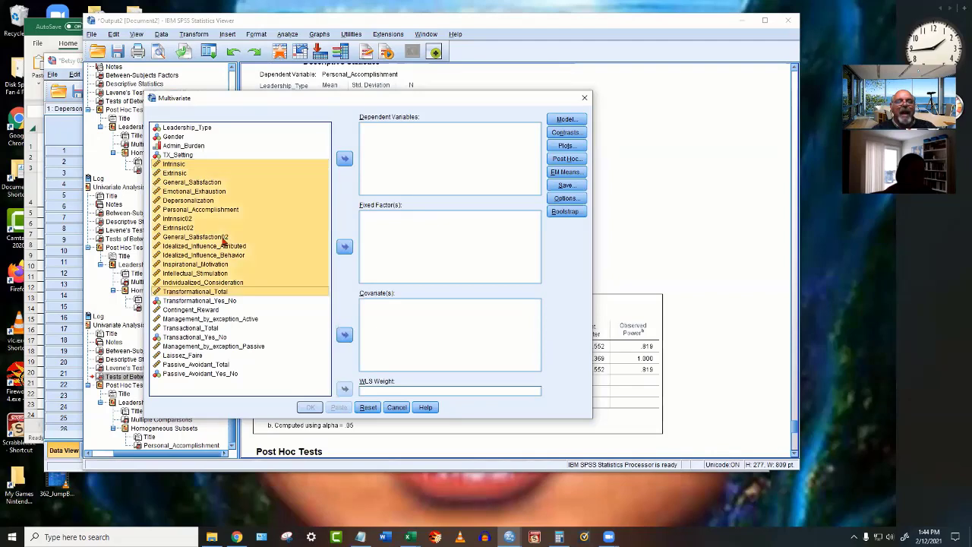
left_click(344, 158)
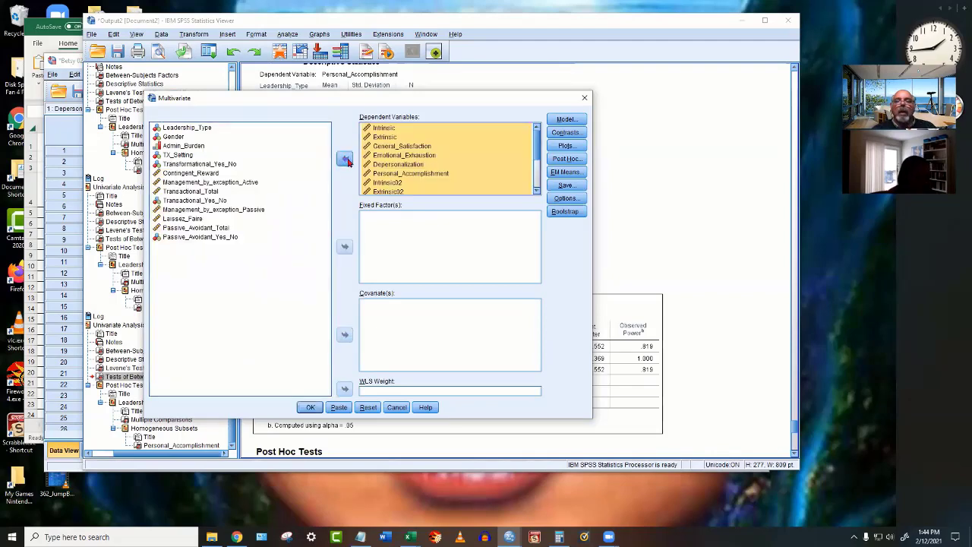
scroll(523, 167, "down", 3)
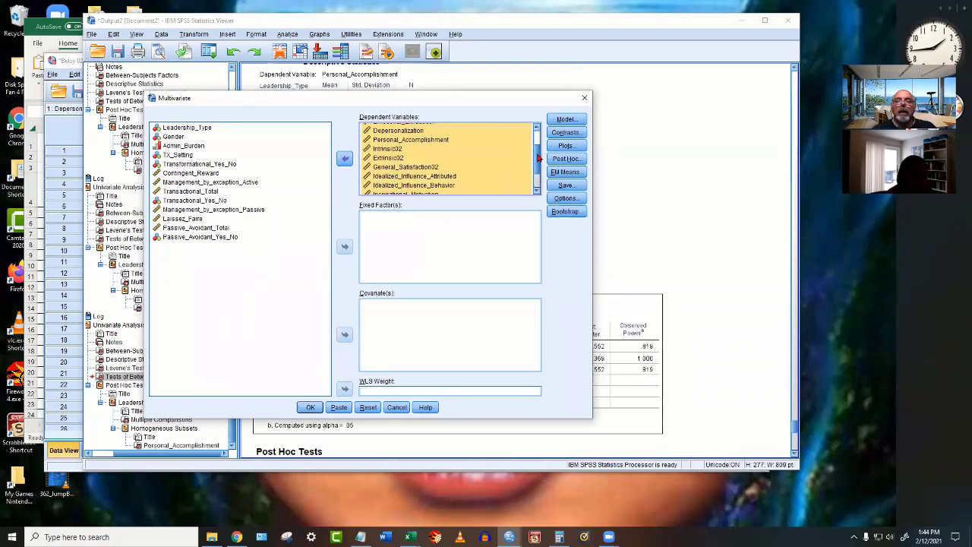
left_click(420, 190)
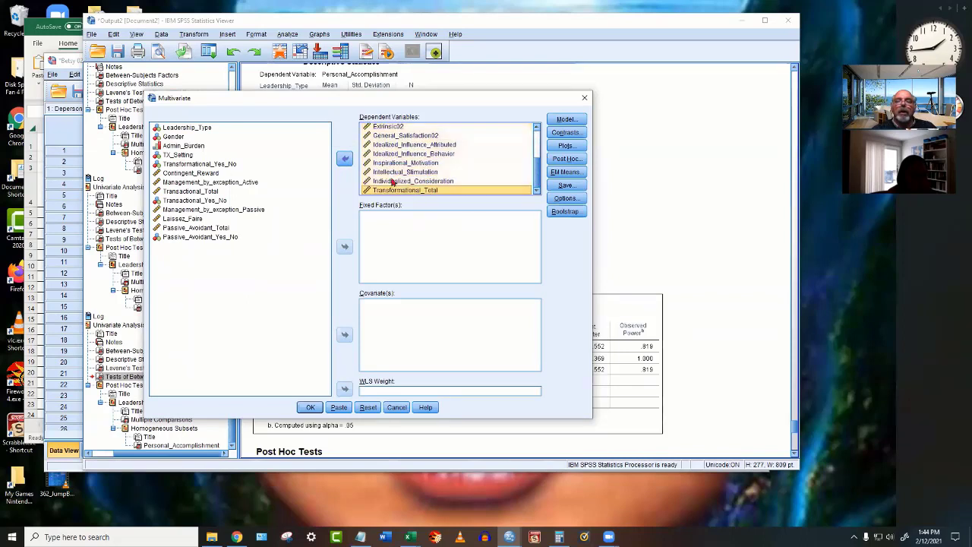
left_click(345, 159)
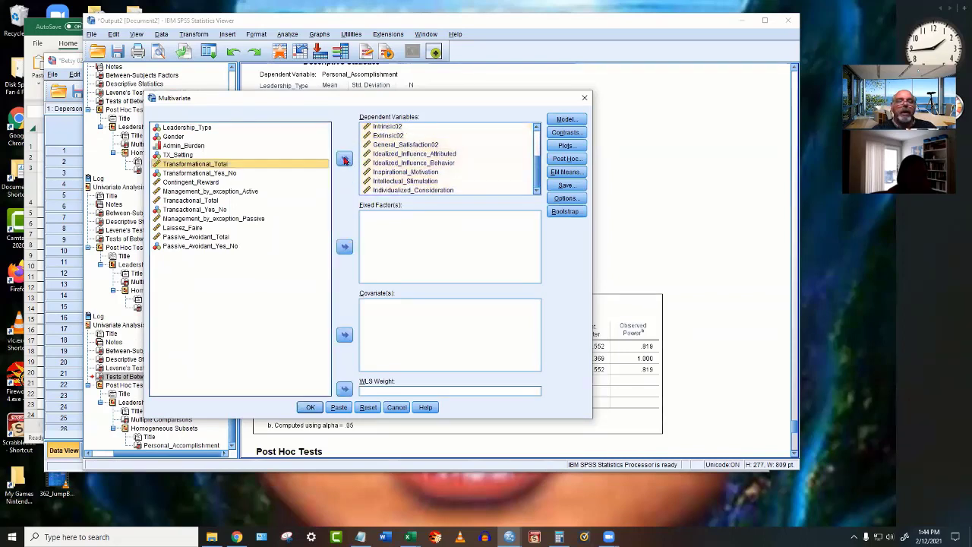
Add Contingent_Reward, Management_by_exception_Active, Management_by_exception_Passive and Laissez_Faire to the multivariate model's dependent variables.
left_click(205, 185)
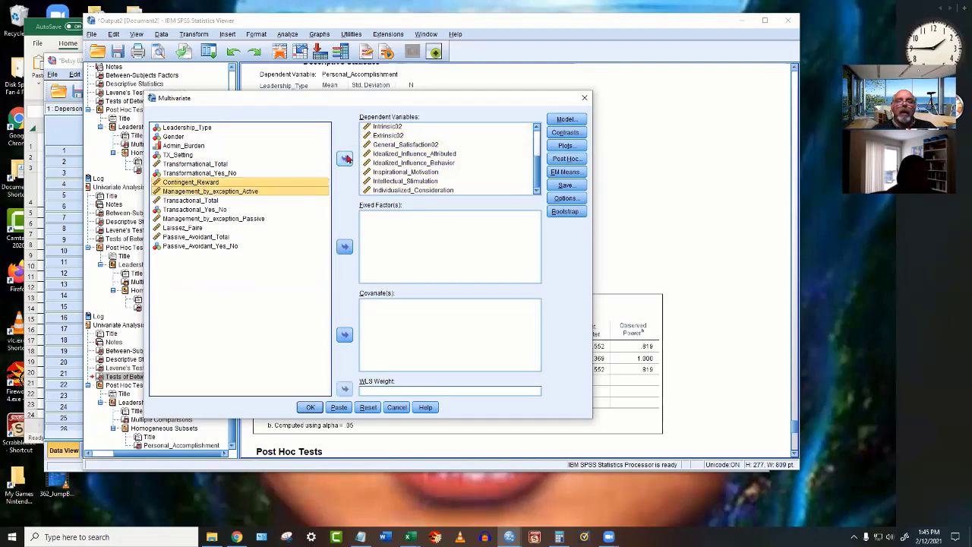
left_click(345, 158)
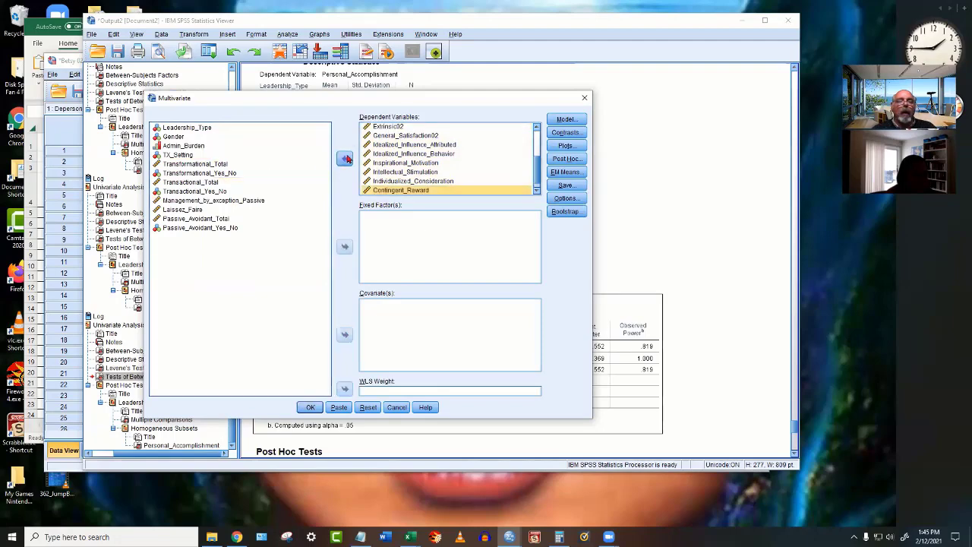
left_click(201, 202, "shift")
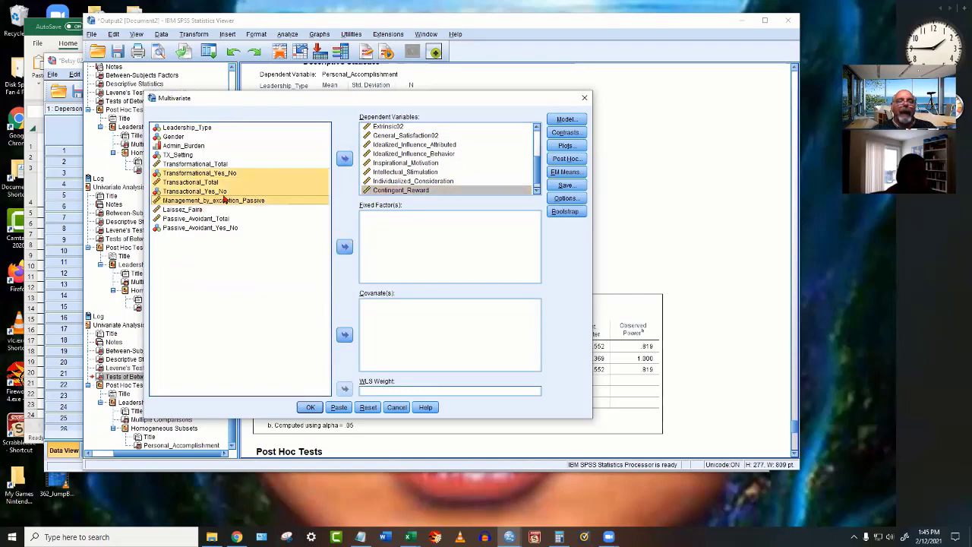
left_click(224, 195)
left_click(226, 202)
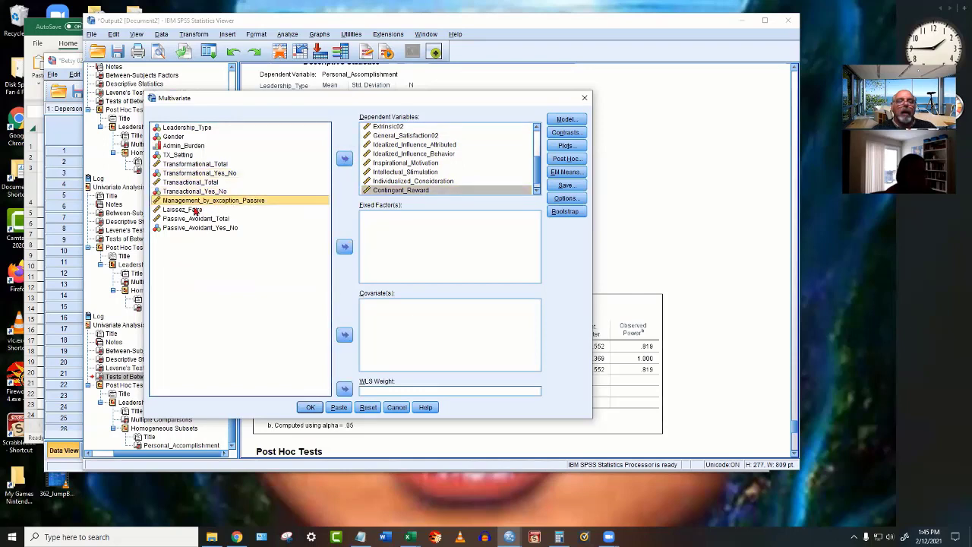
left_click(195, 210, "shift")
left_click(344, 157)
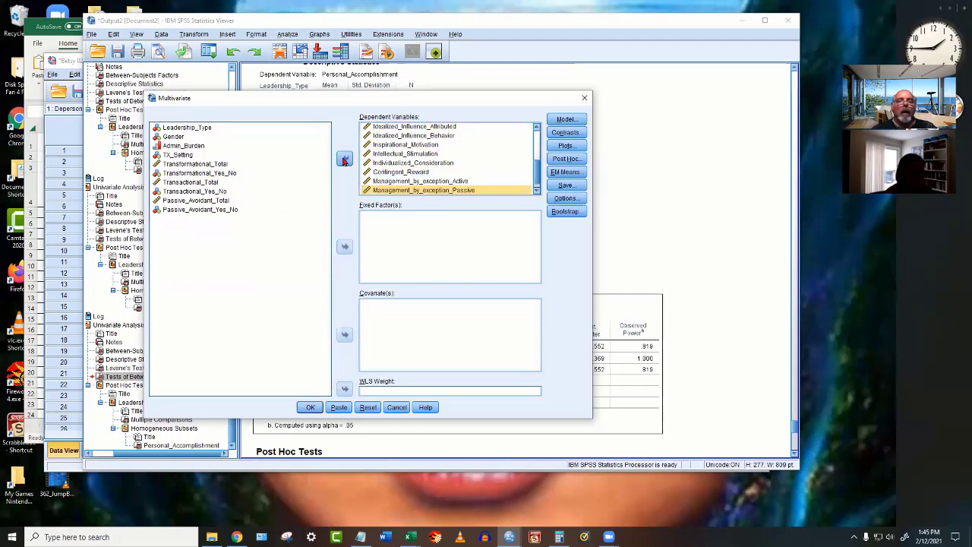
Assign Leadership_Type as the fixed factor of the multivariate model.
left_click_drag(418, 153, 196, 129)
left_click(196, 129)
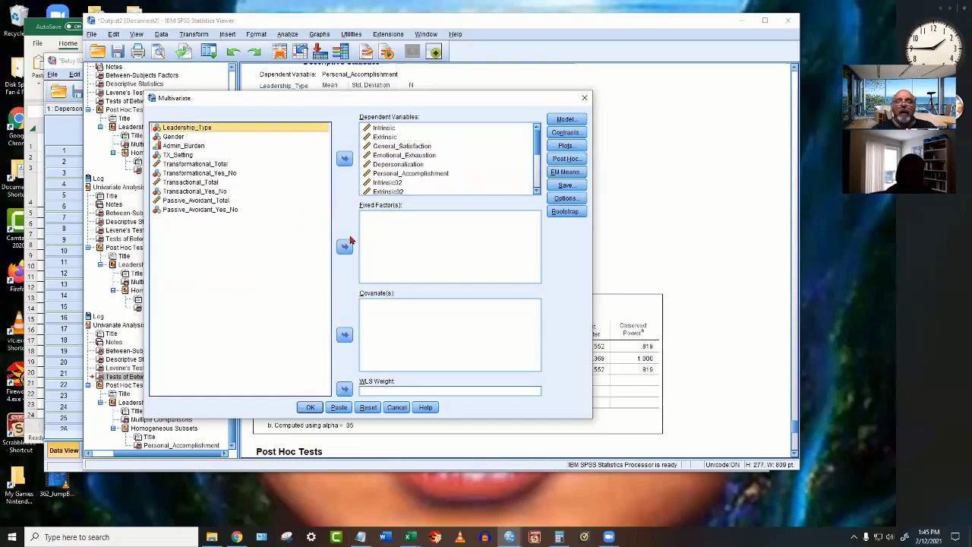
left_click(344, 247)
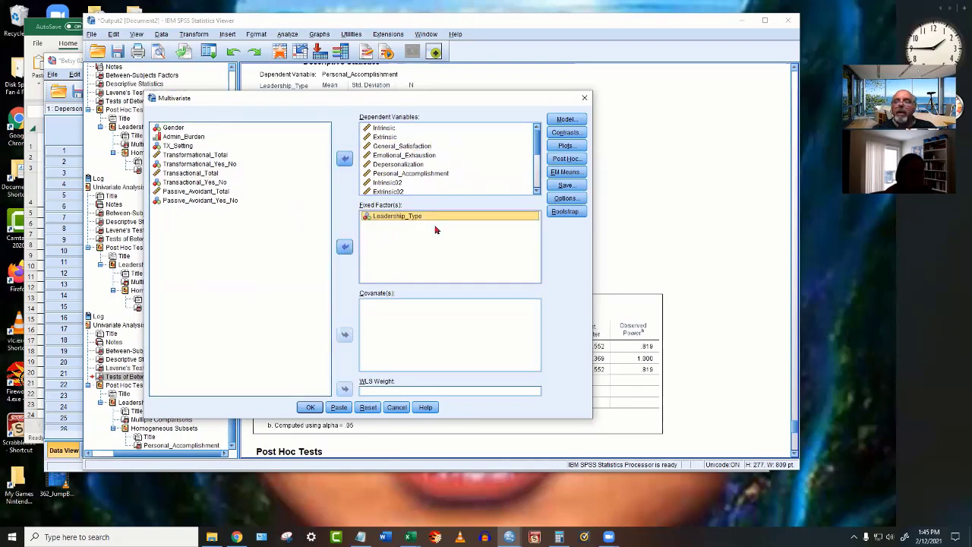
Enable descriptive statistics, estimates of effect size, observed power and homogeneity tests, and run the multivariate analysis.
left_click(566, 197)
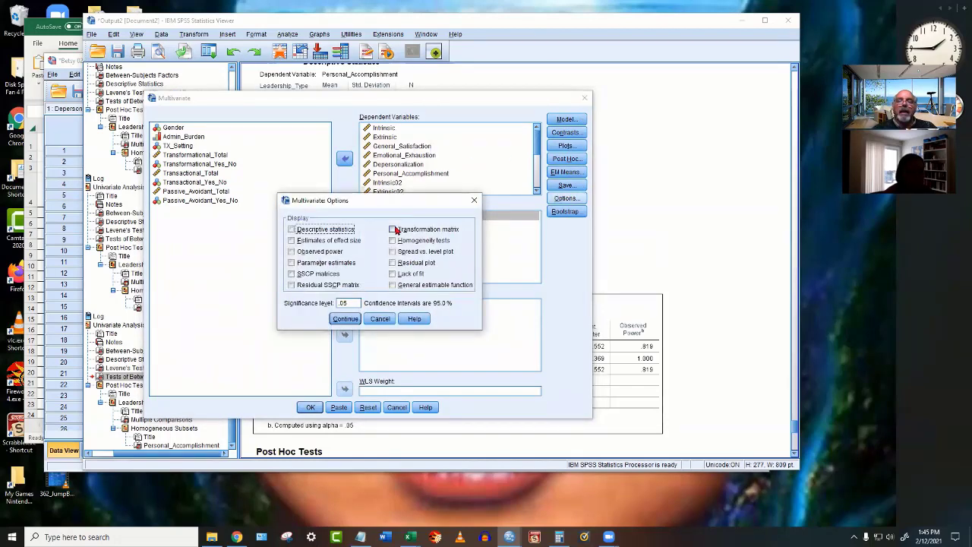
left_click(392, 240)
left_click(291, 229)
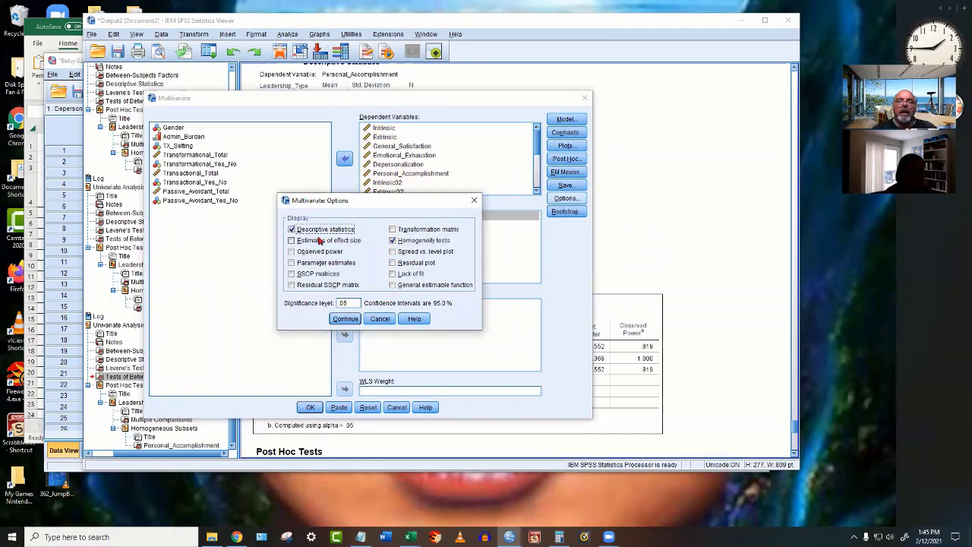
left_click(292, 240)
left_click(307, 254)
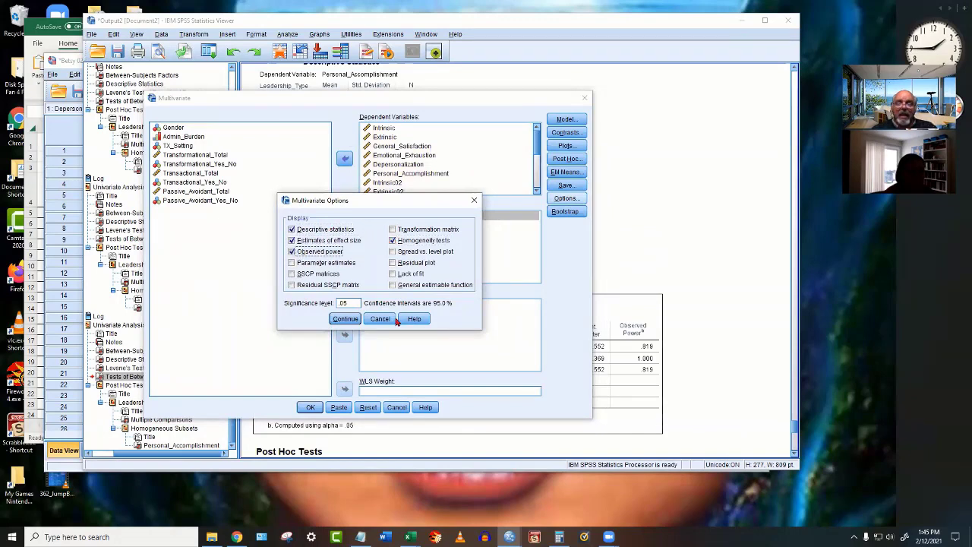
left_click(351, 321)
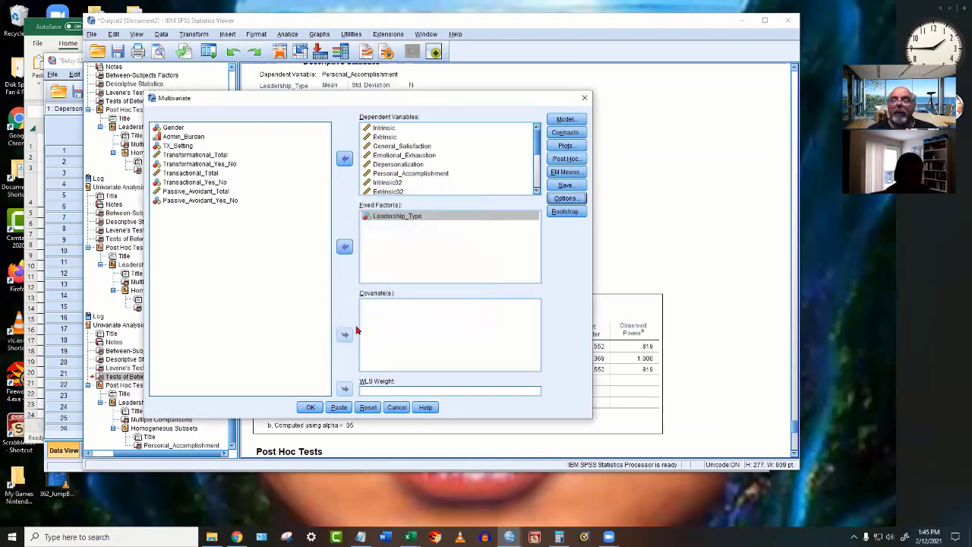
left_click(311, 408)
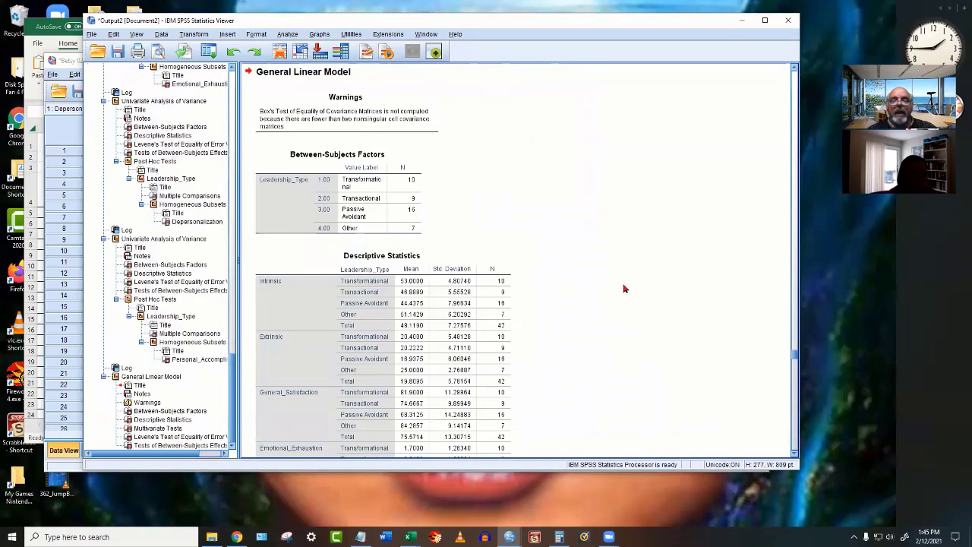
Examine the multivariate tests, Levene's tests and between-subjects effects for all dependent variables by Leadership_Type.
scroll(624, 288, "down", 10)
scroll(624, 289, "down", 3)
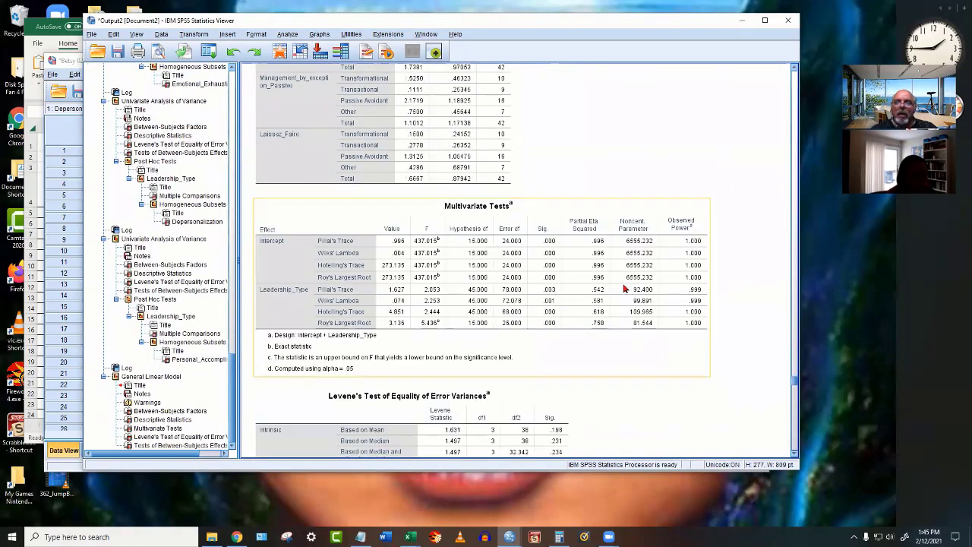
scroll(582, 240, "down", 10)
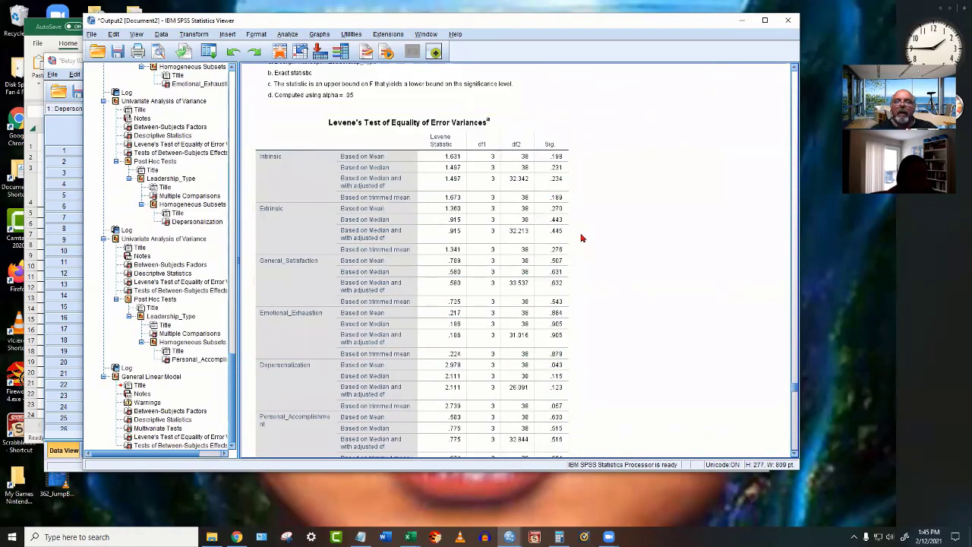
scroll(563, 247, "down", 20)
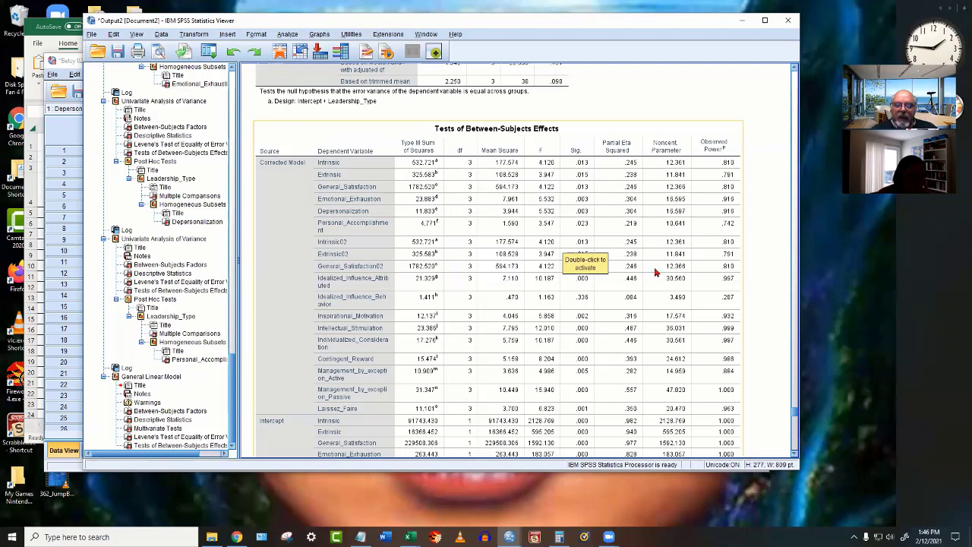
scroll(655, 272, "down", 3)
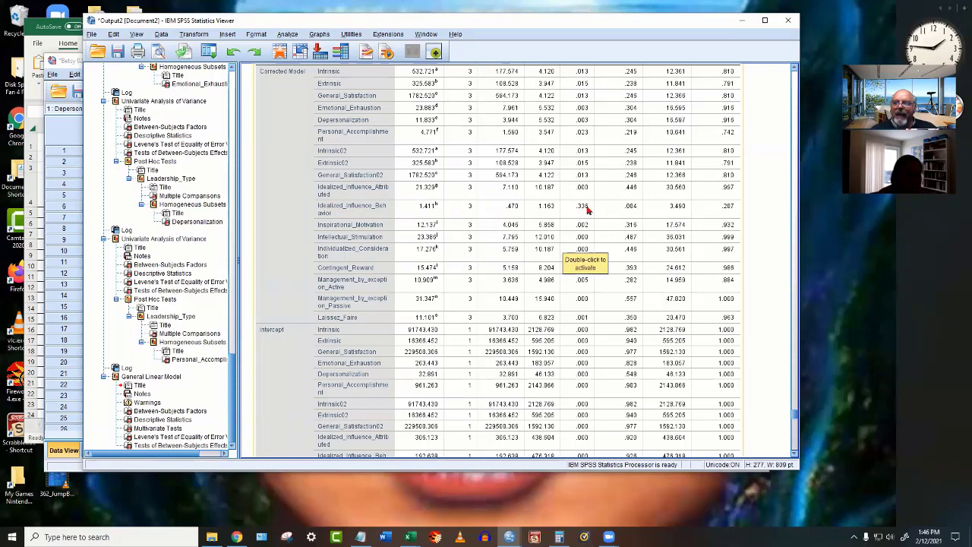
Examine the Leadership_Type effect on each dependent variable, including significance, partial eta squared and observed power.
scroll(629, 217, "down", 3)
scroll(628, 217, "down", 3)
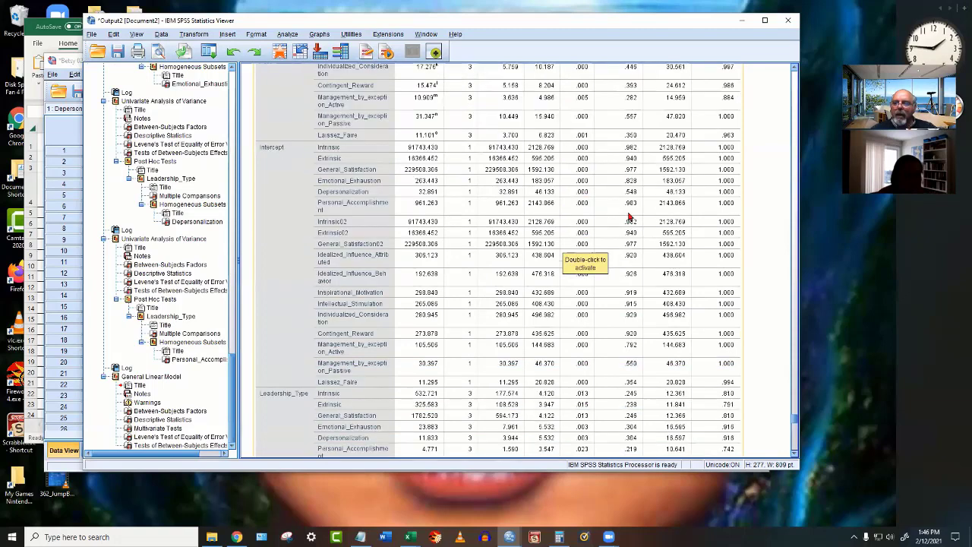
scroll(629, 216, "down", 2)
scroll(628, 216, "down", 2)
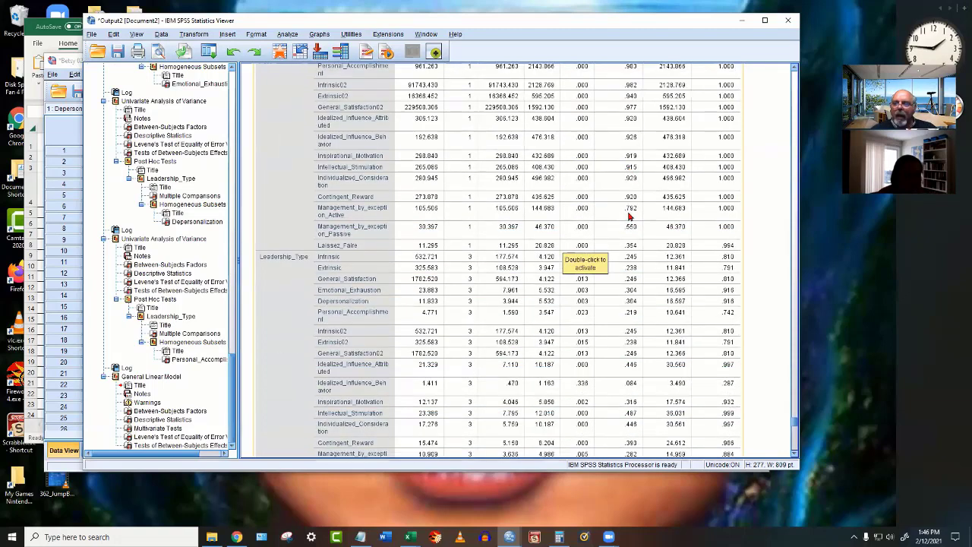
scroll(628, 216, "down", 1)
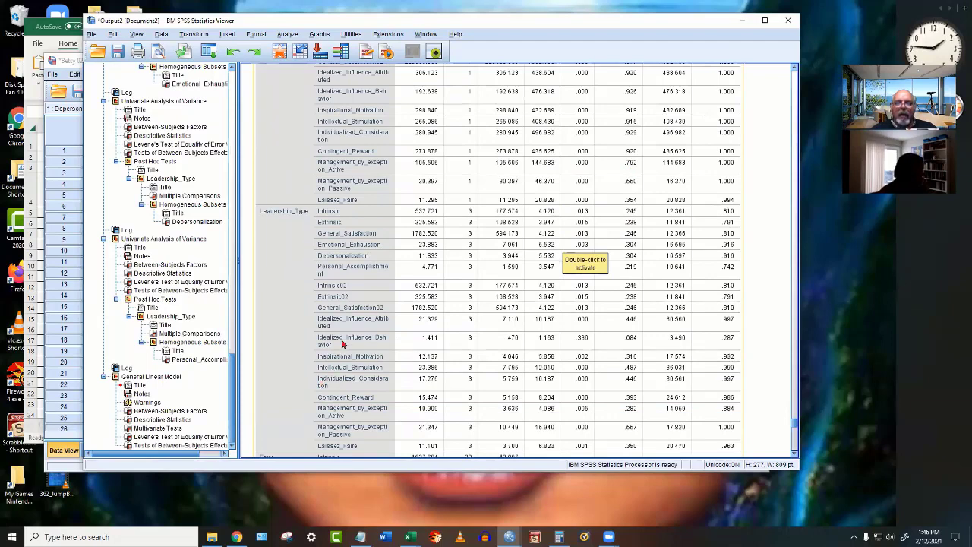
scroll(606, 300, "down", 3)
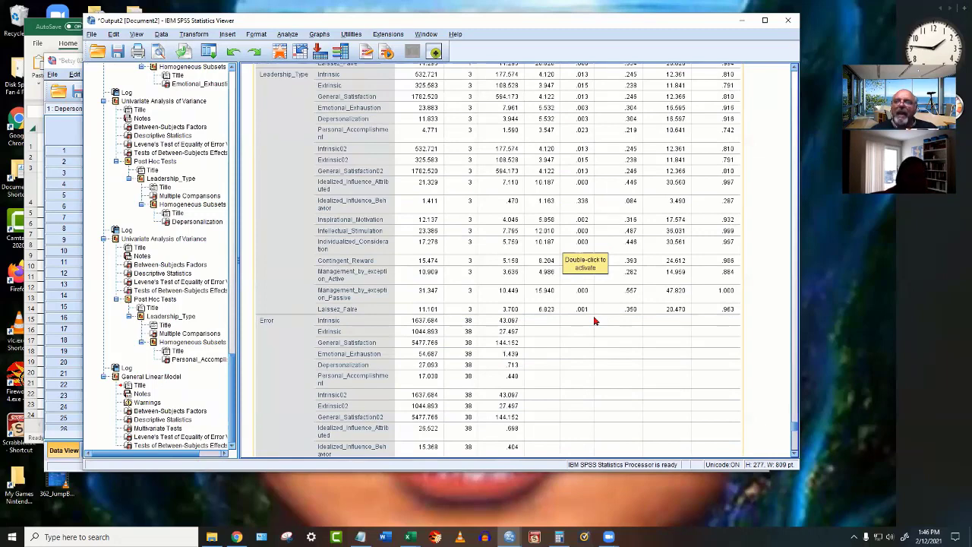
scroll(594, 321, "up", 4)
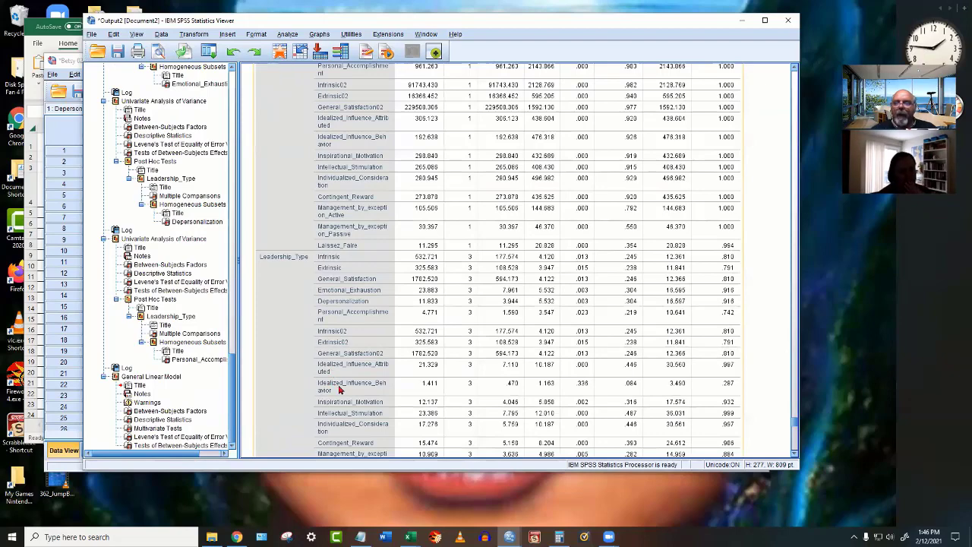
scroll(339, 390, "up", 5)
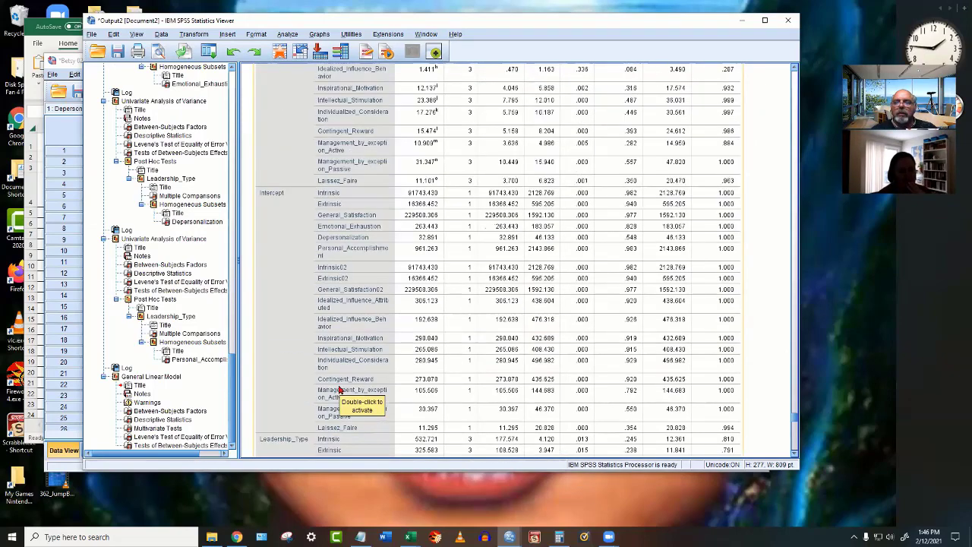
scroll(339, 390, "up", 4)
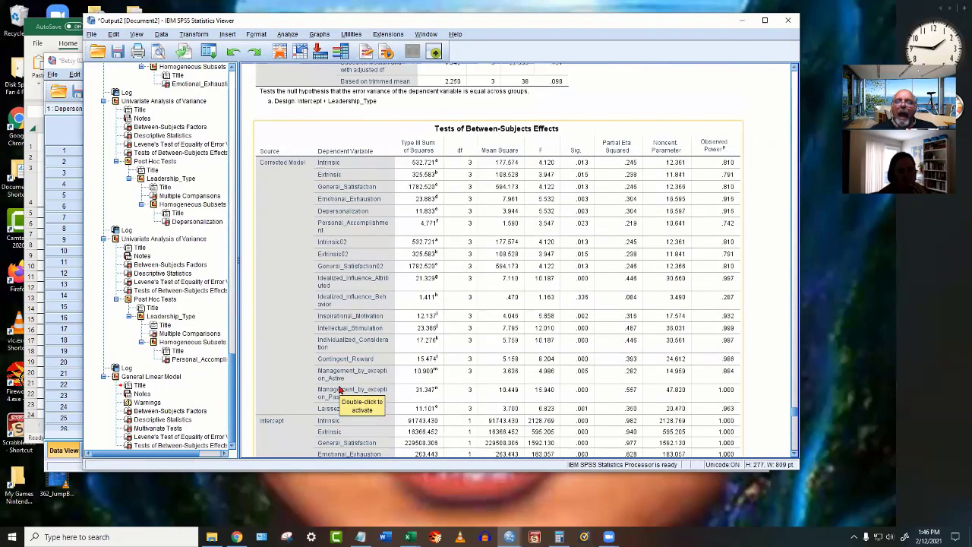
Compare the Levene's tests with the between-subjects effects, and review the descriptive statistics by leadership type.
scroll(339, 389, "up", 5)
scroll(339, 390, "up", 5)
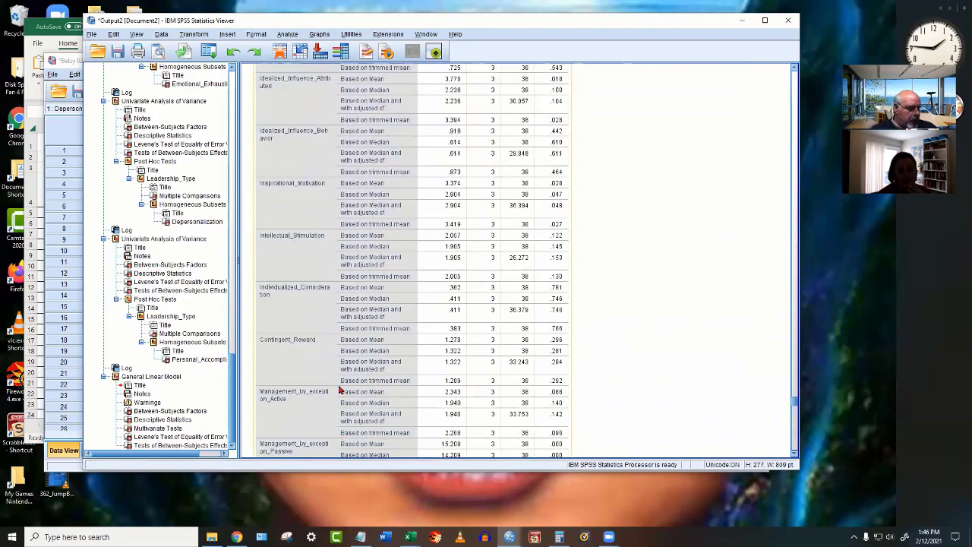
scroll(339, 390, "up", 5)
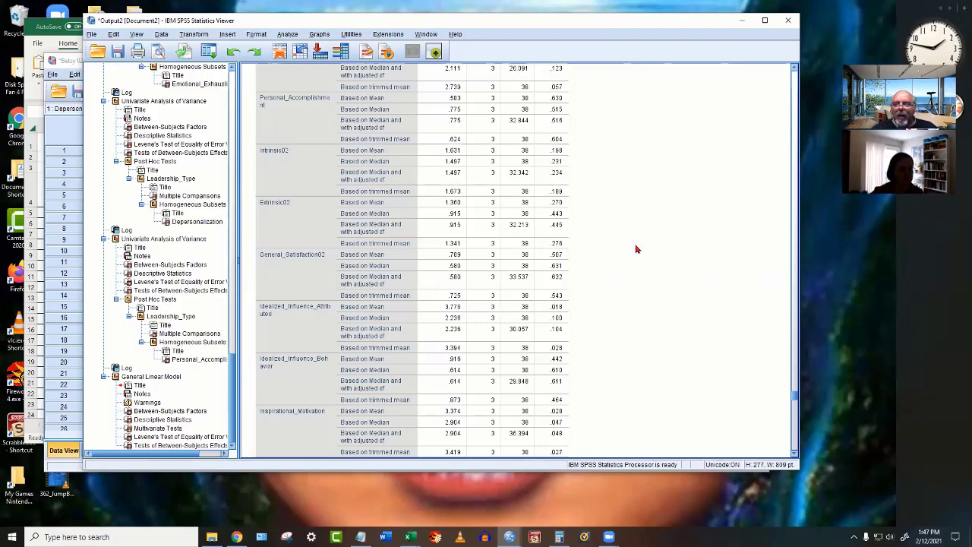
scroll(640, 241, "down", 5)
scroll(640, 243, "down", 5)
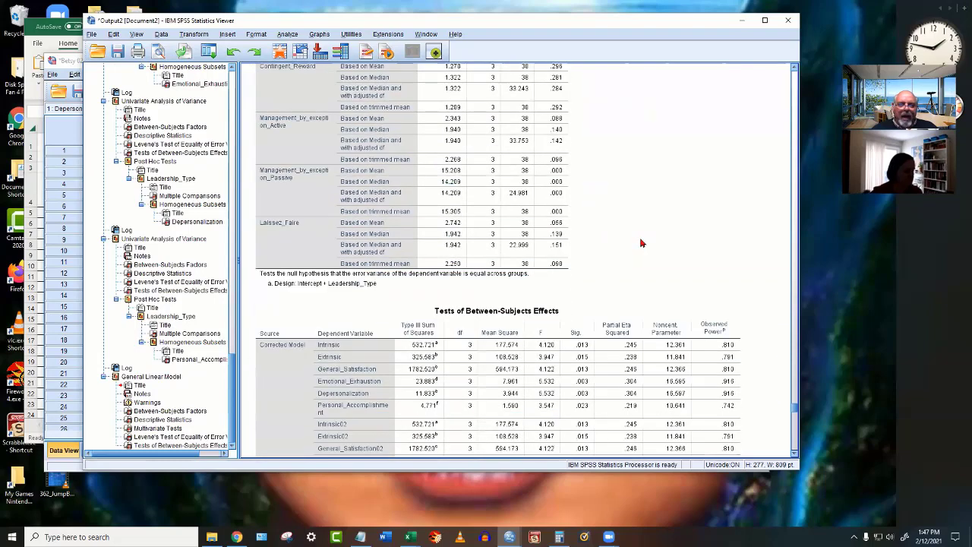
scroll(640, 243, "down", 5)
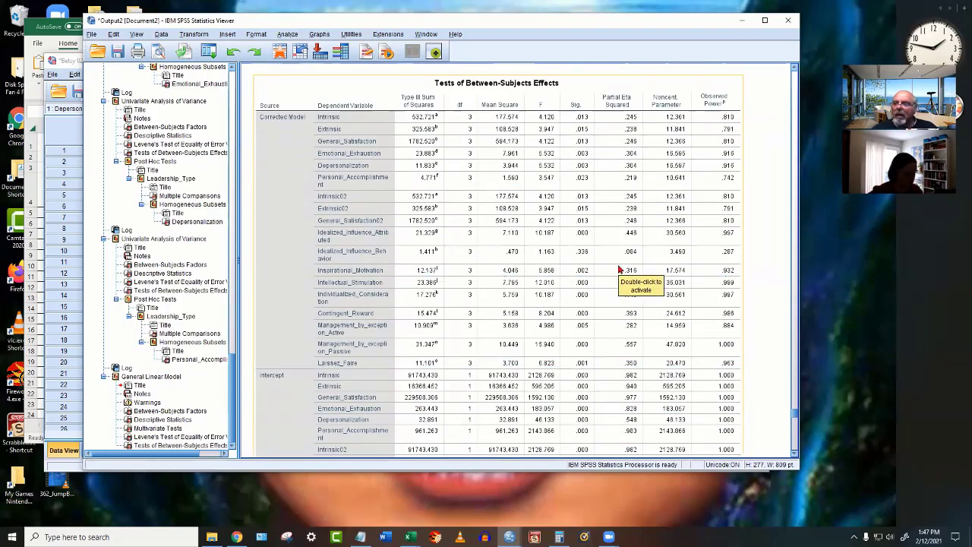
scroll(619, 269, "down", 10)
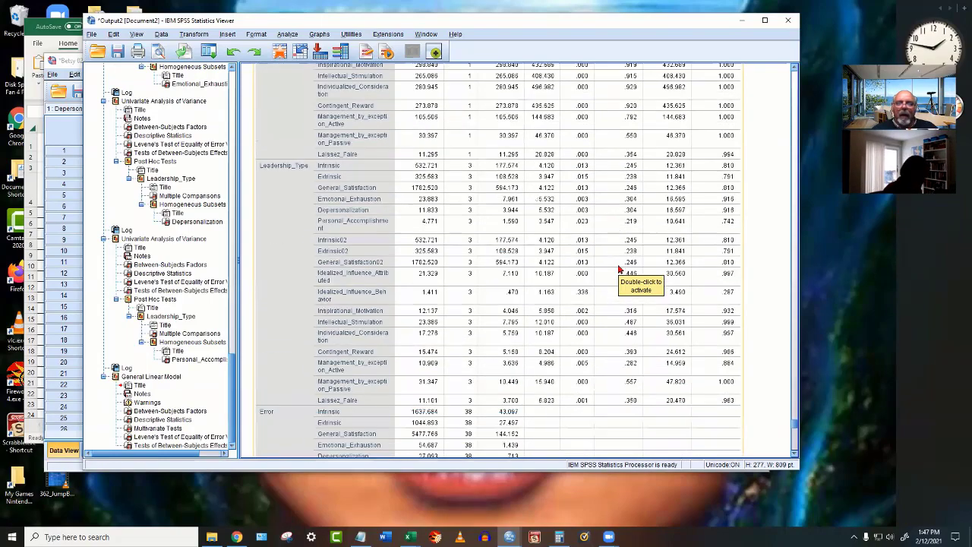
scroll(619, 270, "down", 1)
scroll(618, 270, "up", 12)
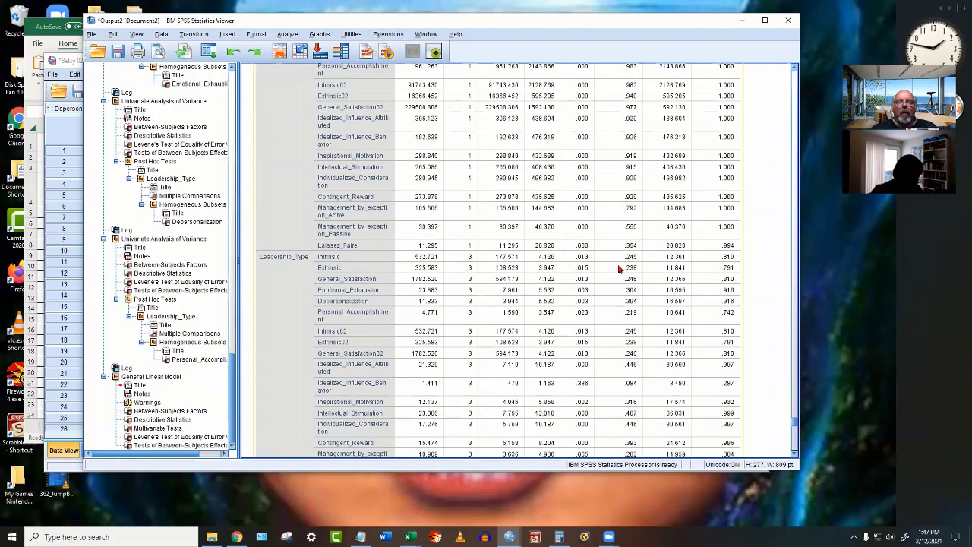
scroll(619, 269, "up", 15)
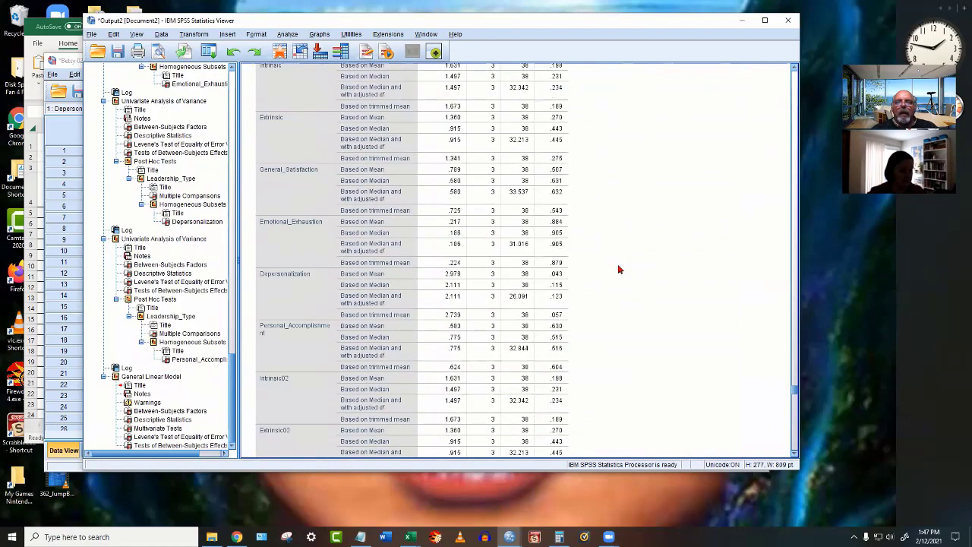
scroll(618, 269, "up", 10)
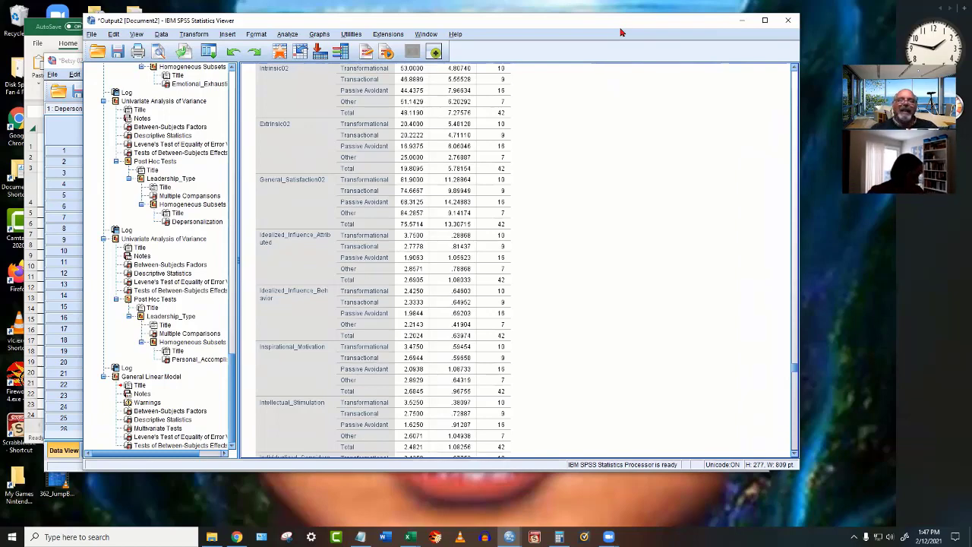
Switch to the Data Editor and check the measurement level defined for Admin_Burden.
left_click_drag(620, 32, 640, 89)
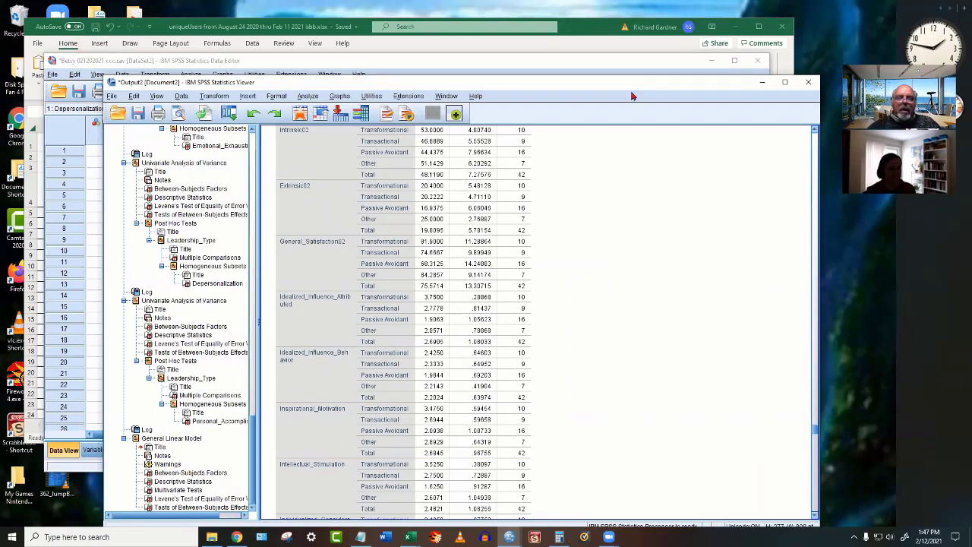
left_click(546, 63)
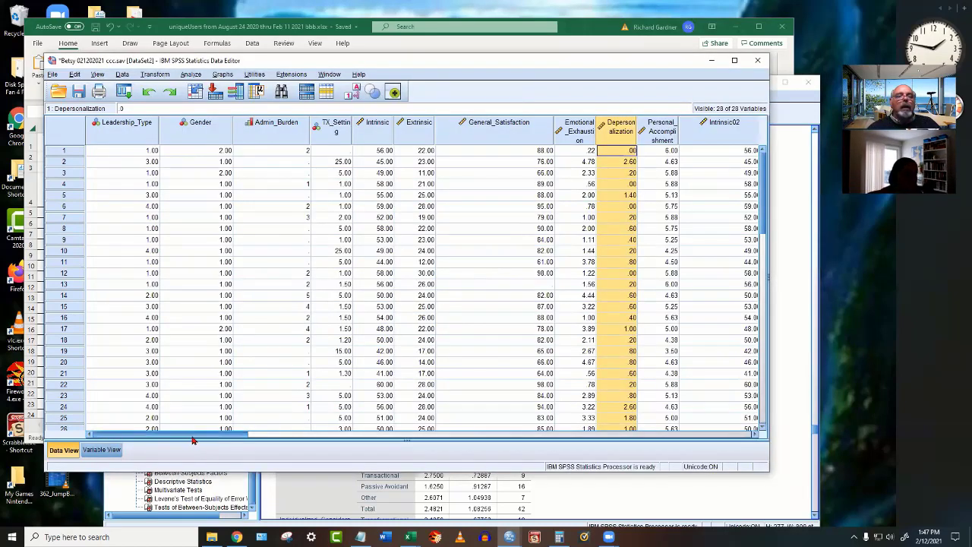
scroll(192, 438, "right", 1)
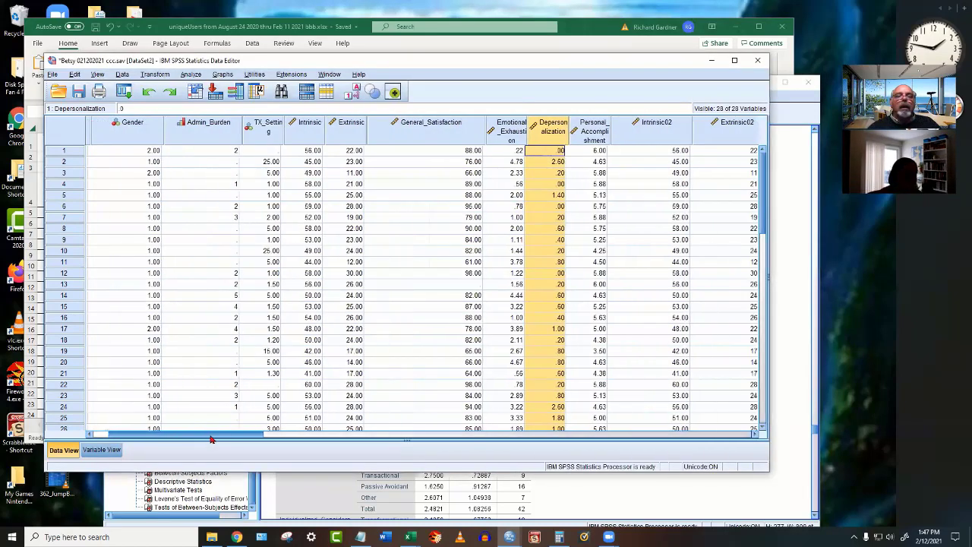
double_click(191, 133)
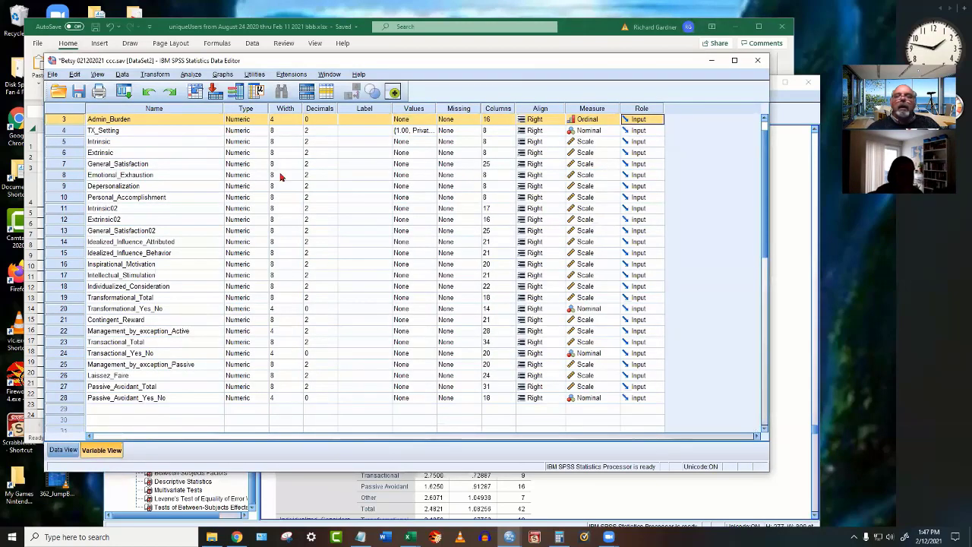
left_click(616, 120)
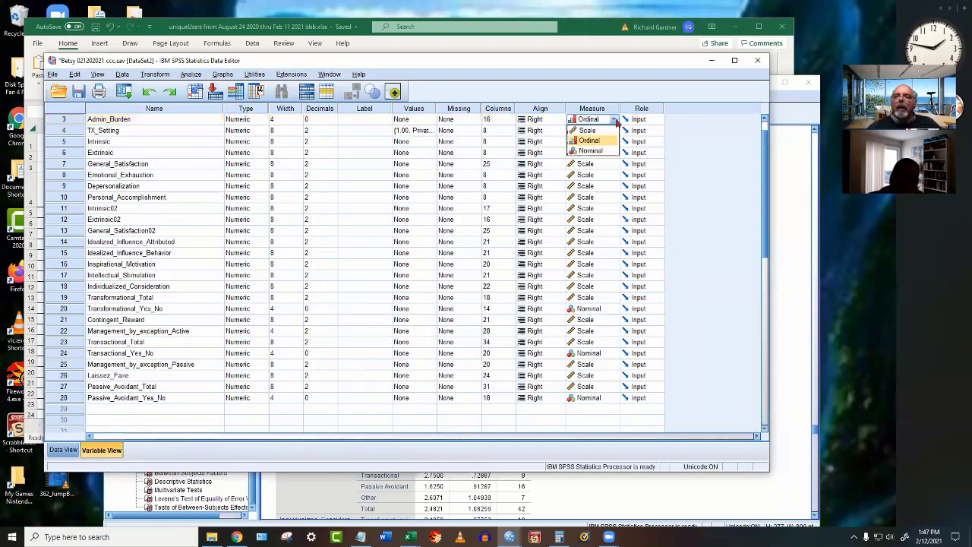
left_click(617, 122)
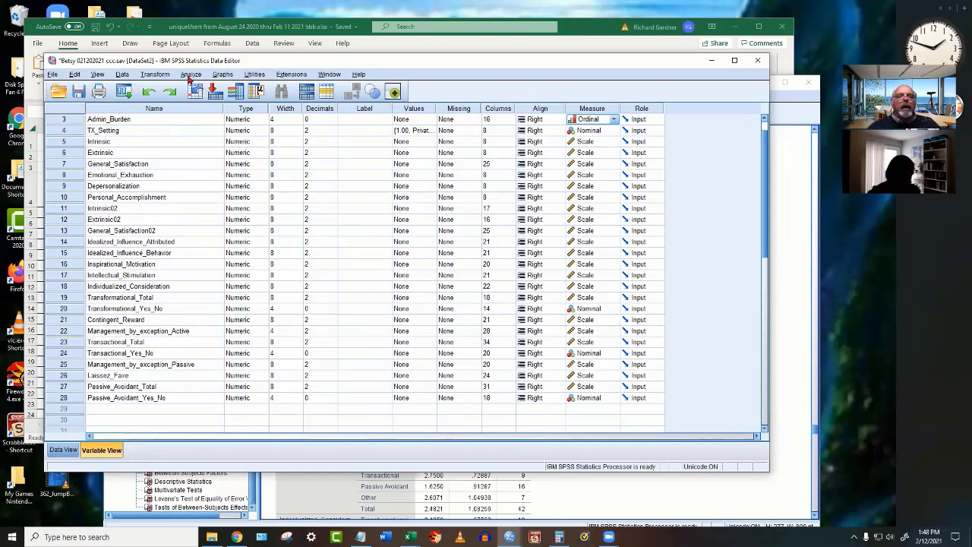
Run a univariate ANOVA with Admin_Burden as the dependent variable by Leadership_Type, and review its between-subjects effects.
left_click(190, 79)
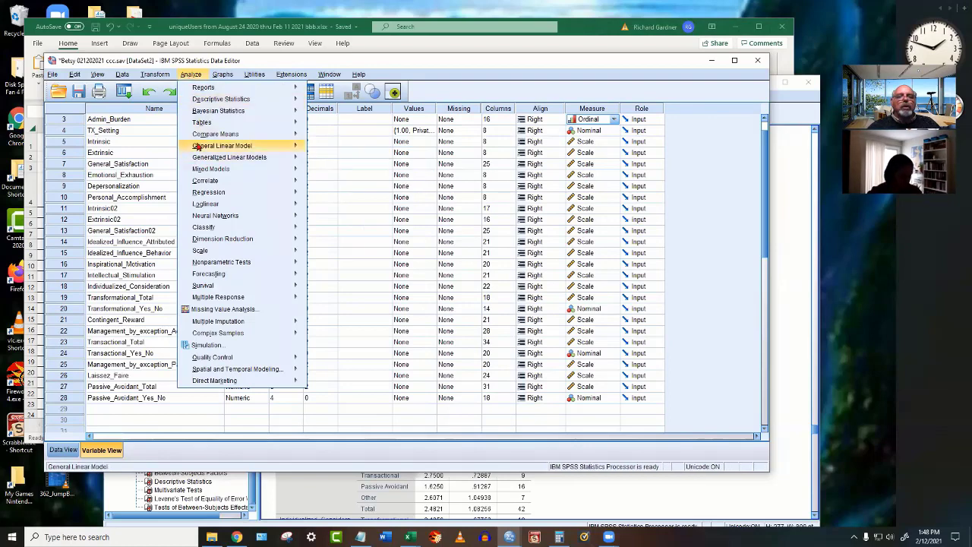
mouse_move(203, 147)
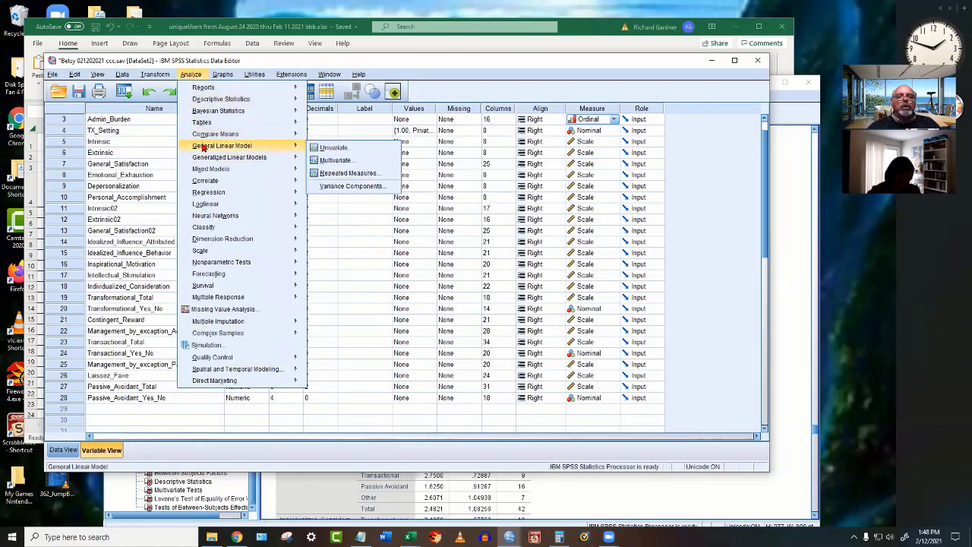
left_click(332, 148)
left_click(387, 147)
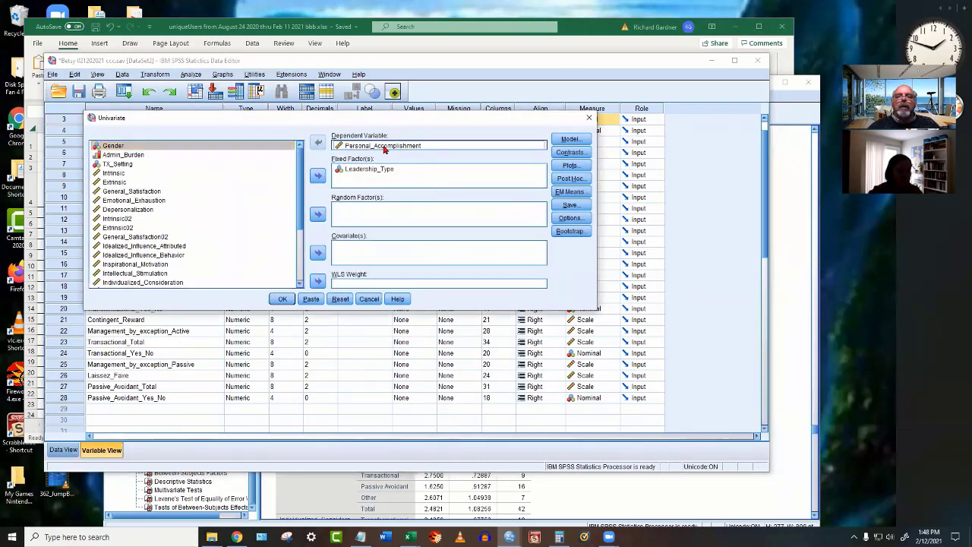
left_click(318, 145)
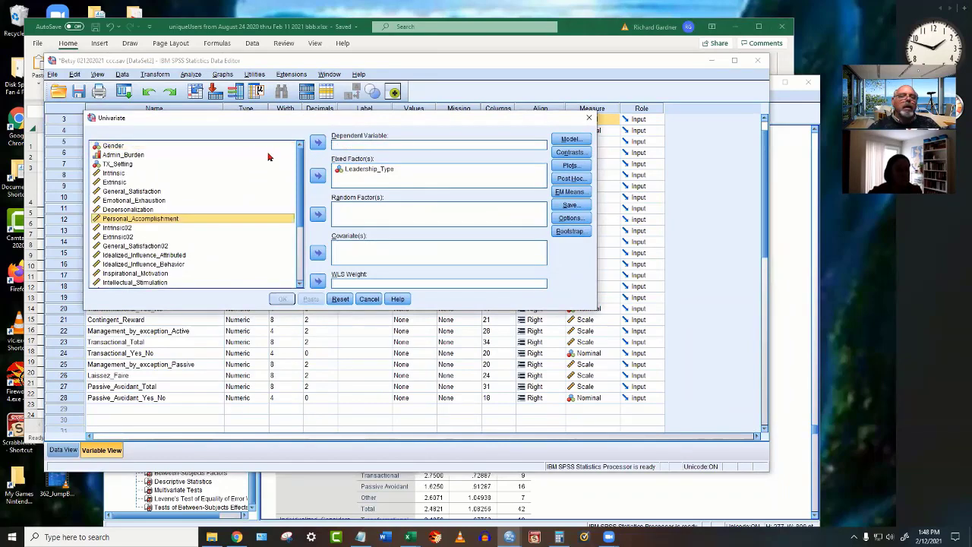
left_click(136, 156)
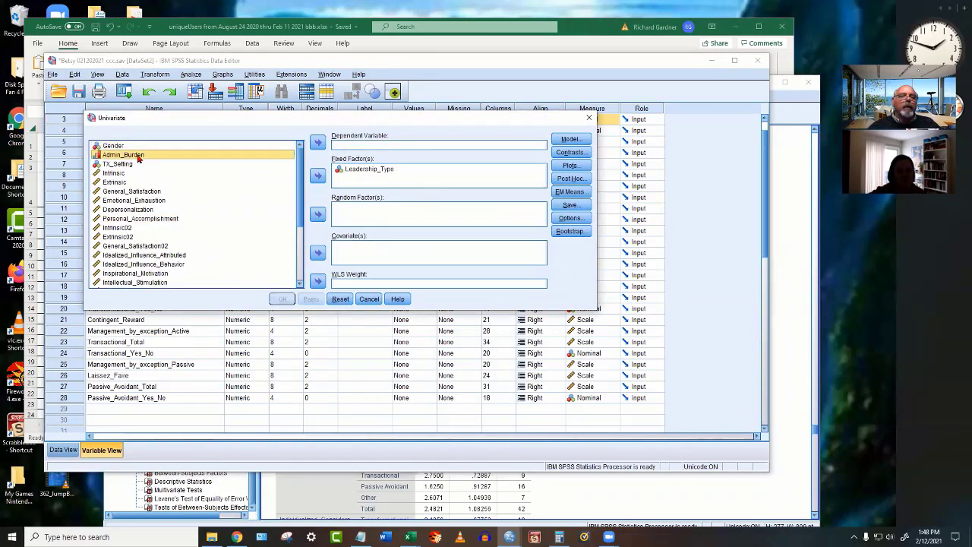
left_click(318, 144)
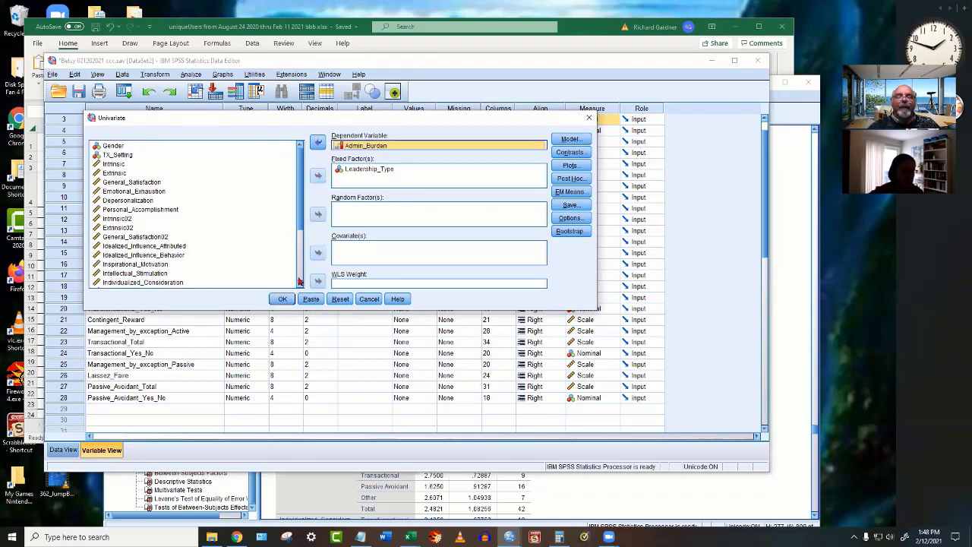
left_click(282, 299)
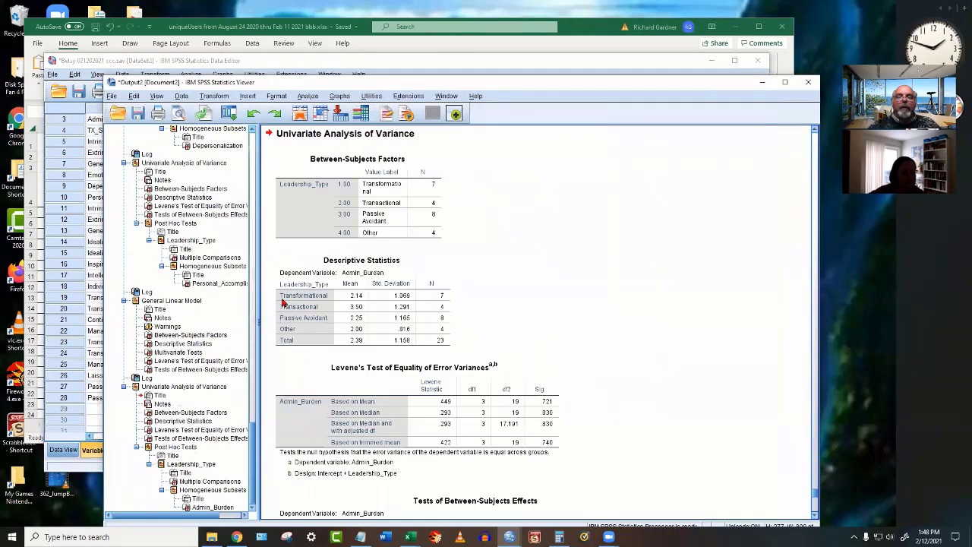
scroll(650, 276, "down", 6)
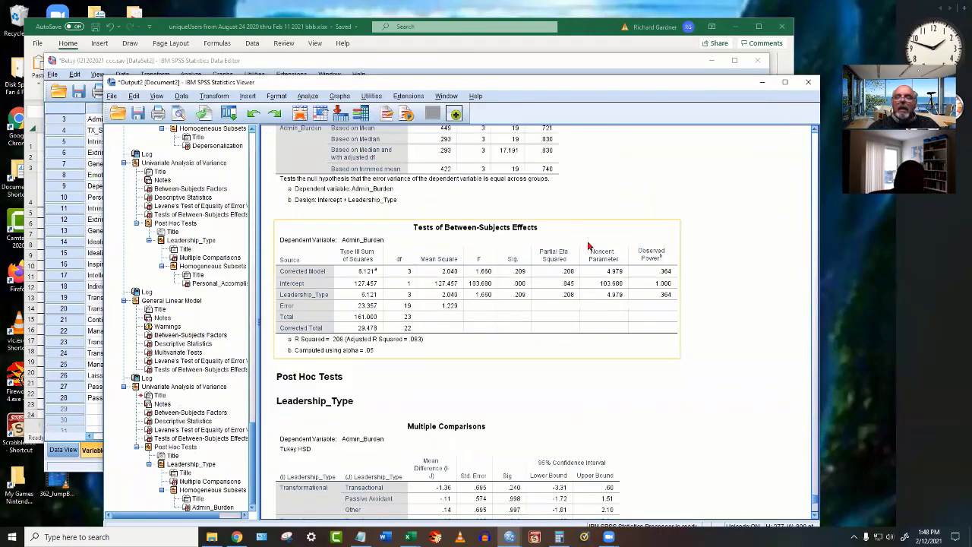
left_click(497, 281)
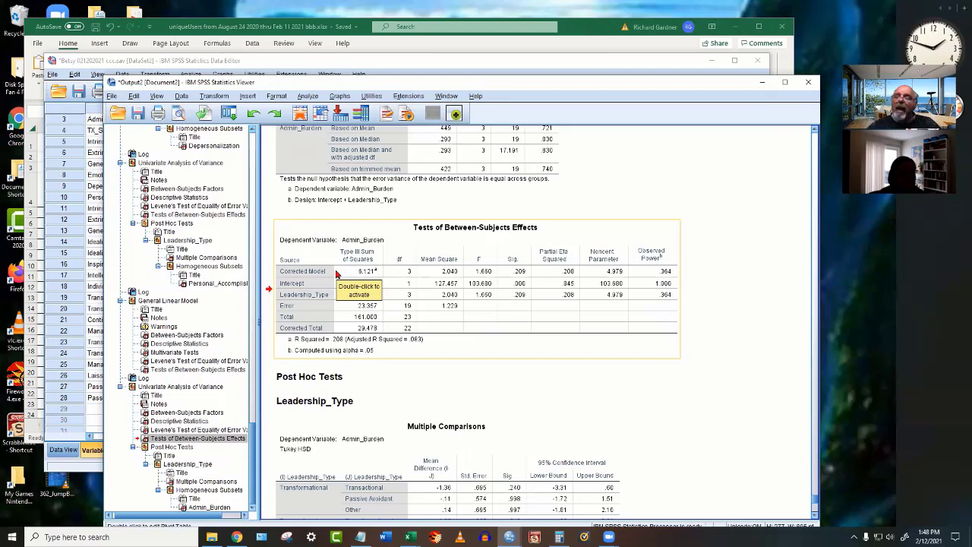
left_click(510, 280)
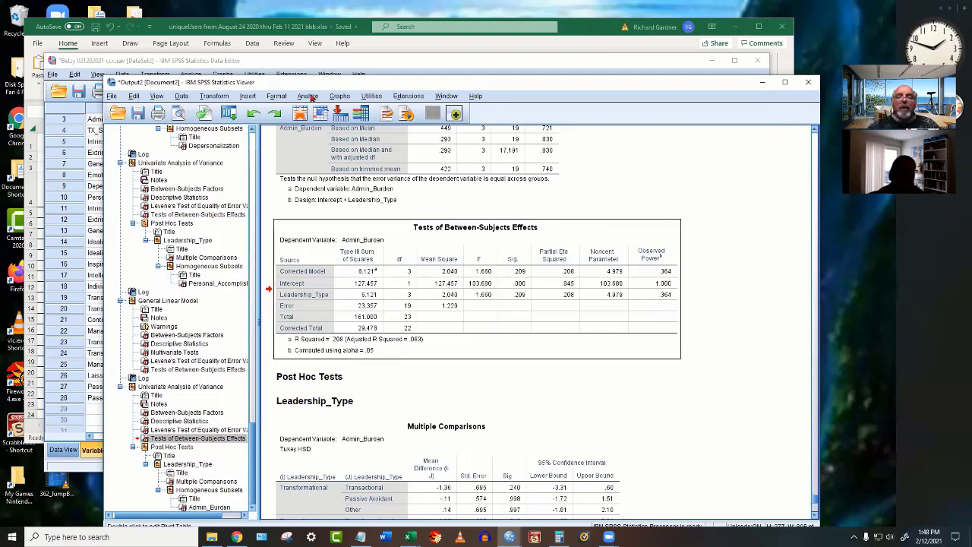
Set up a crosstab with Leadership_Type as the row variable.
left_click(309, 96)
left_click(311, 98)
left_click(311, 98)
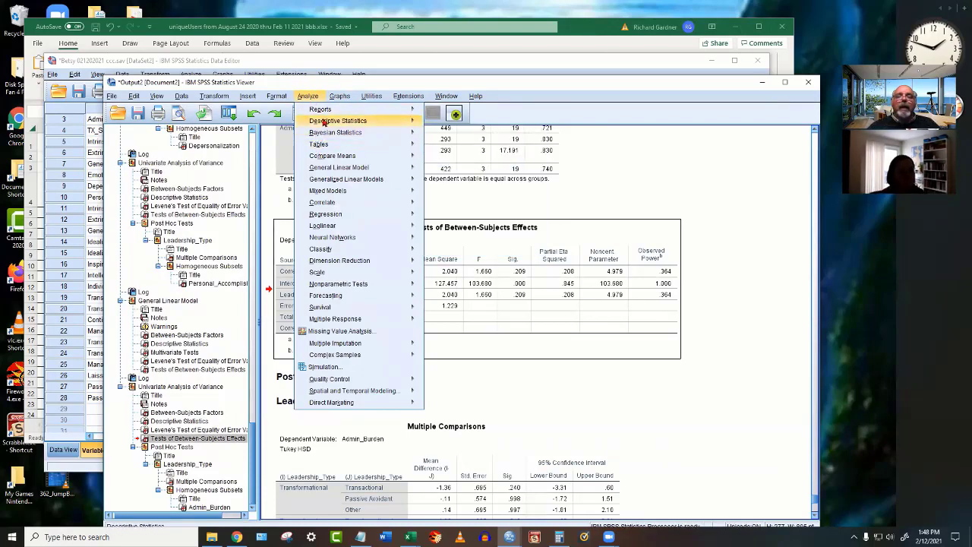
mouse_move(325, 122)
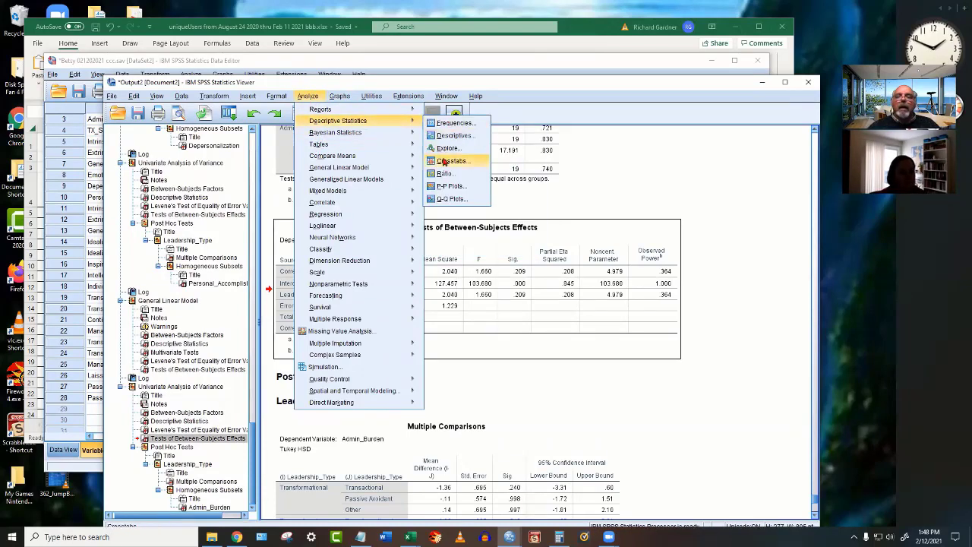
left_click(445, 162)
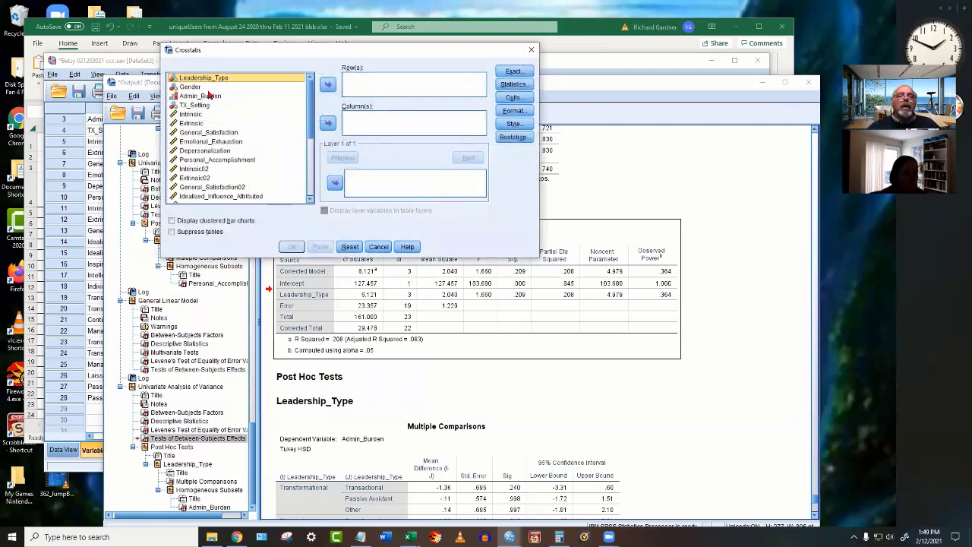
left_click(327, 84)
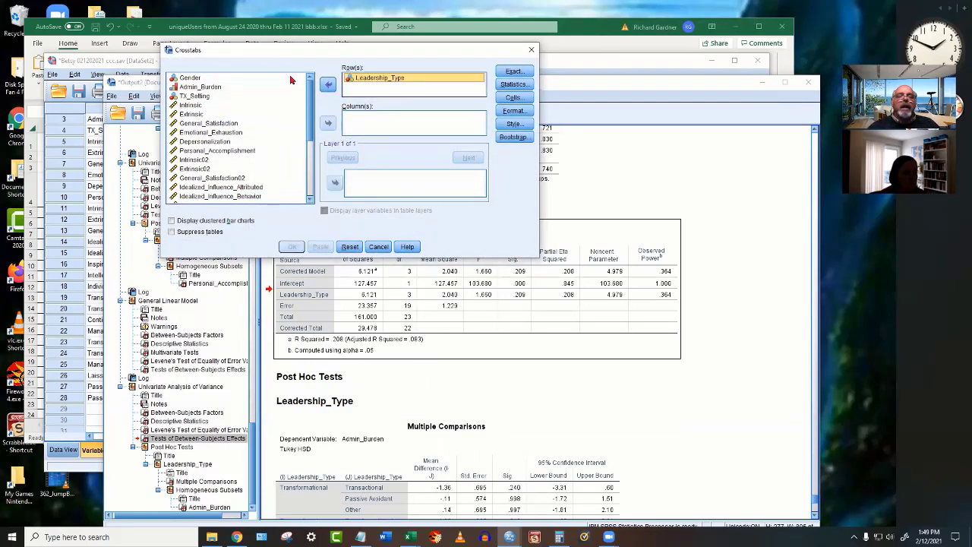
Add Admin_Burden as the crosstab's column variable and request the Chi-square and Phi and Cramer's V statistics.
left_click(200, 87)
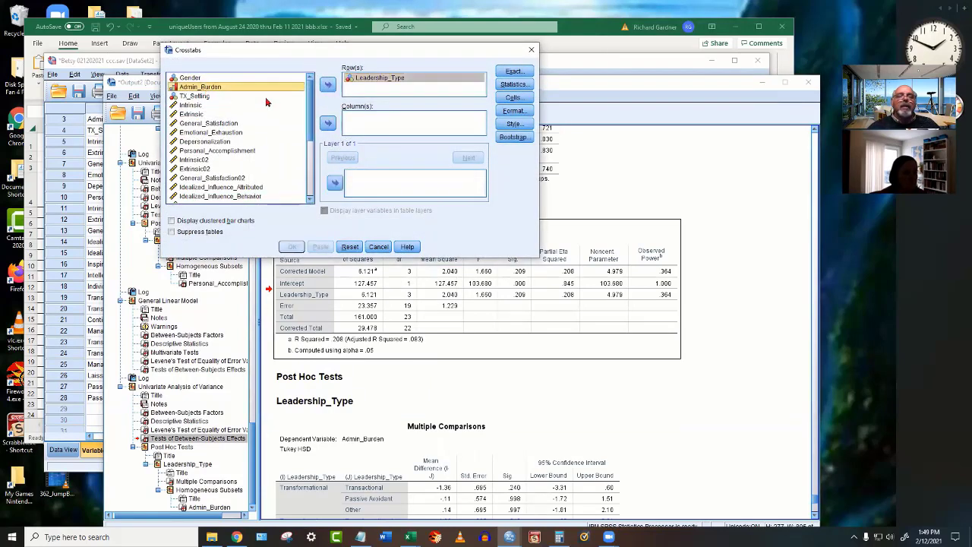
left_click(328, 126)
left_click(514, 72)
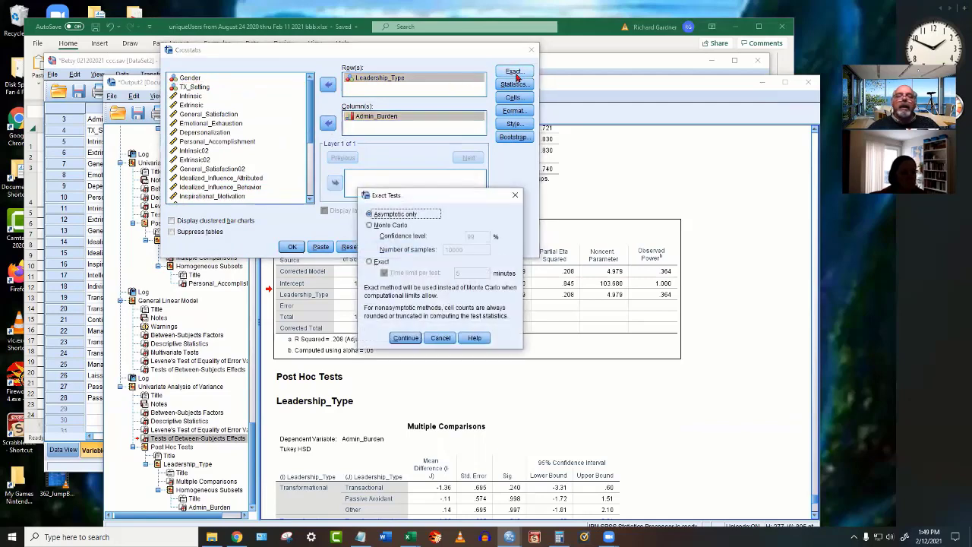
left_click(515, 195)
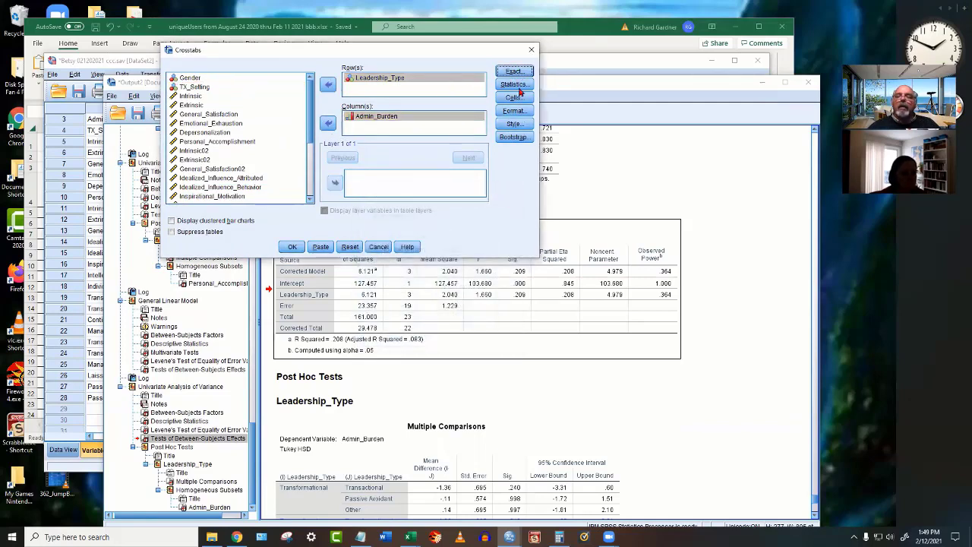
left_click(515, 85)
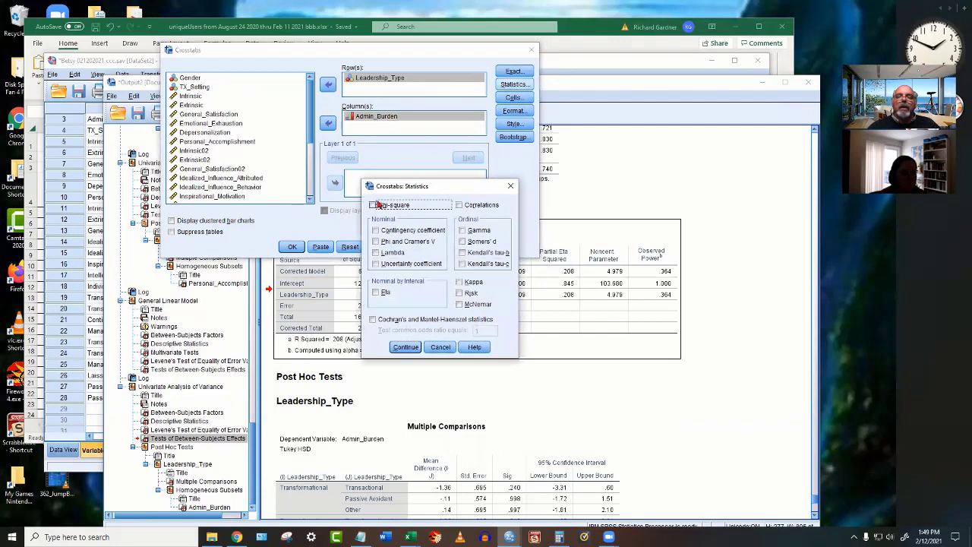
left_click(374, 205)
left_click(375, 242)
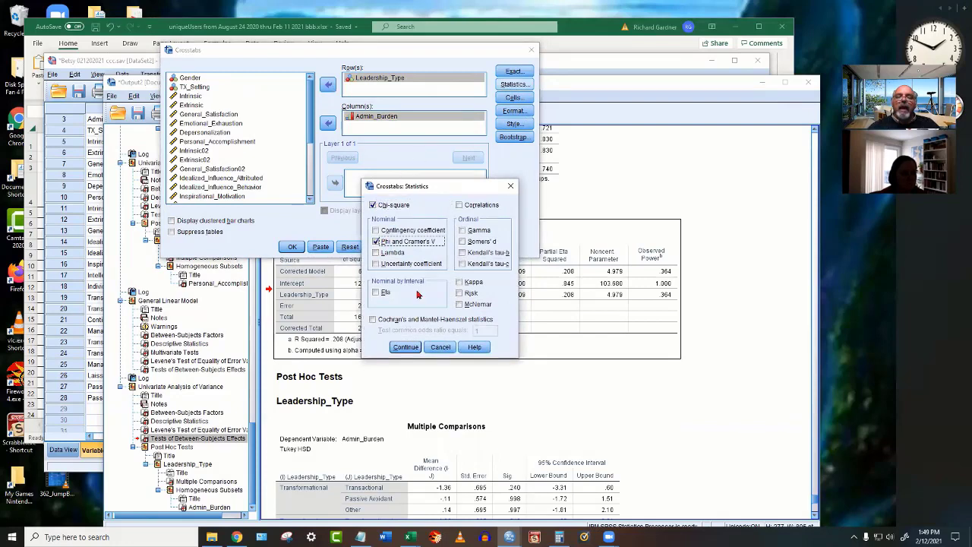
left_click(406, 346)
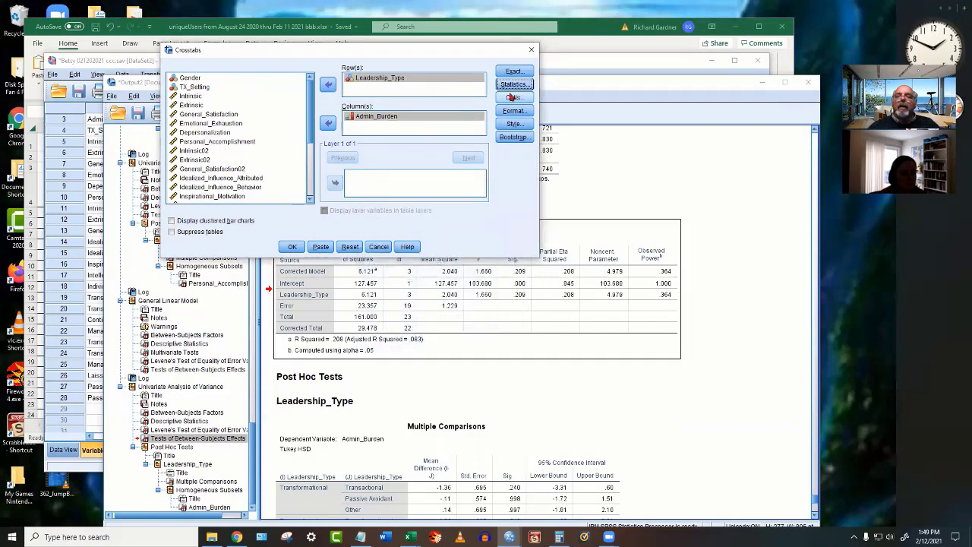
Include expected counts and standardized residuals in the cell display, and run the crosstab.
left_click(513, 97)
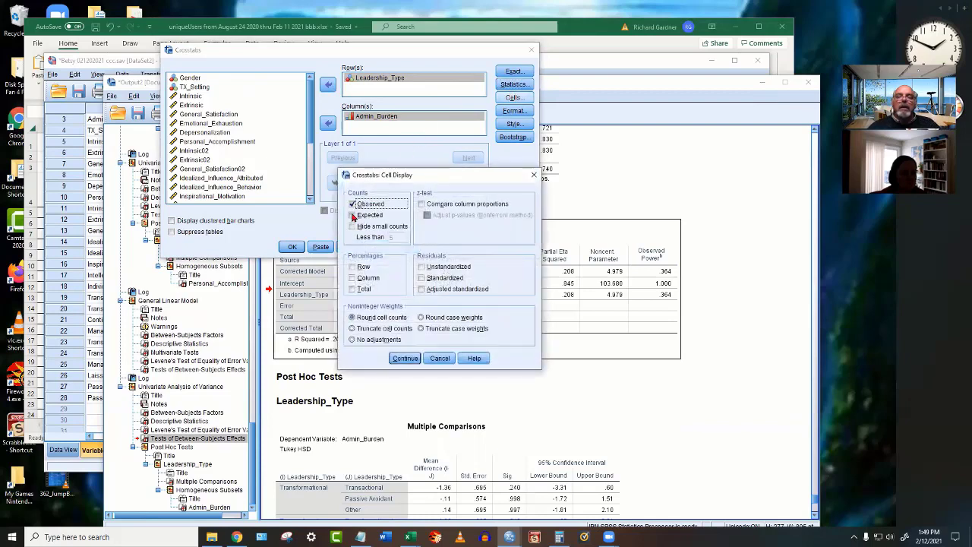
left_click(352, 216)
left_click(422, 278)
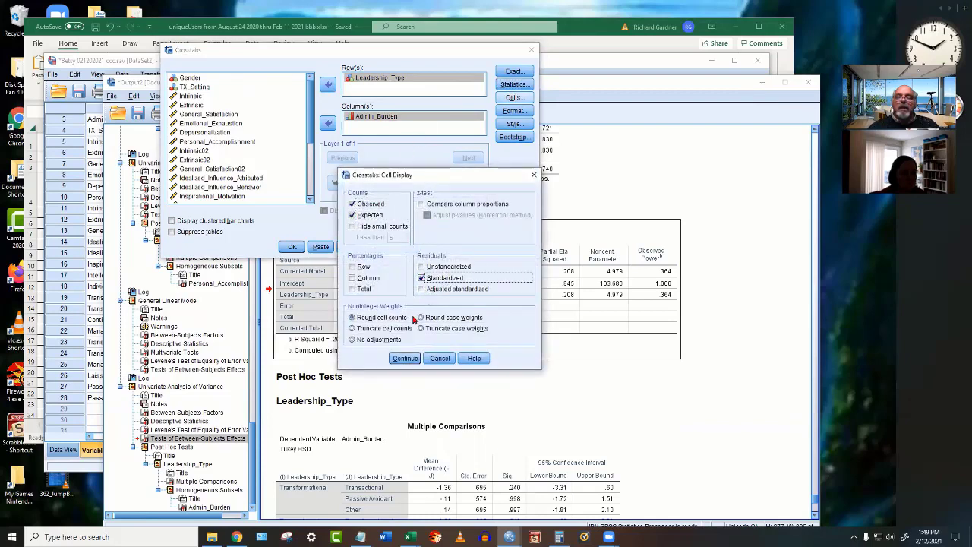
left_click(404, 358)
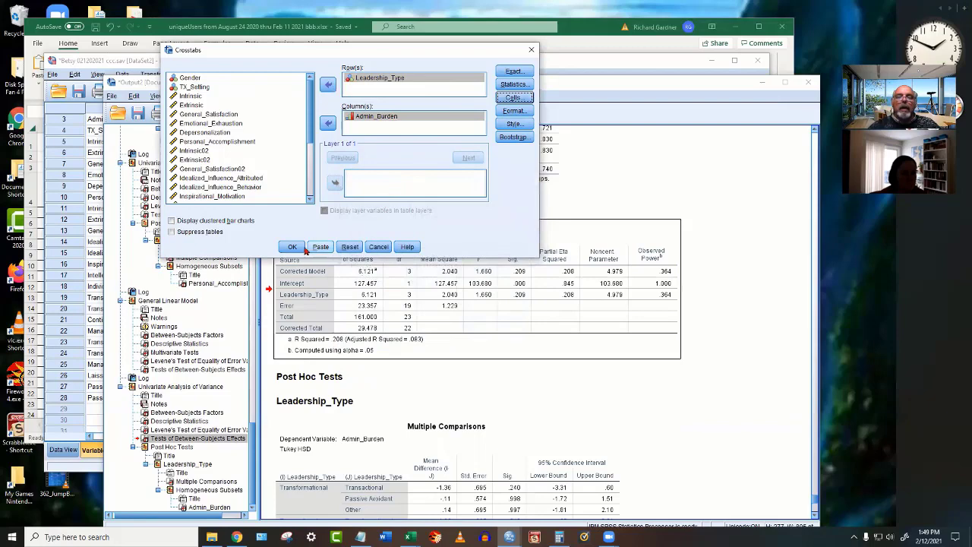
left_click(292, 247)
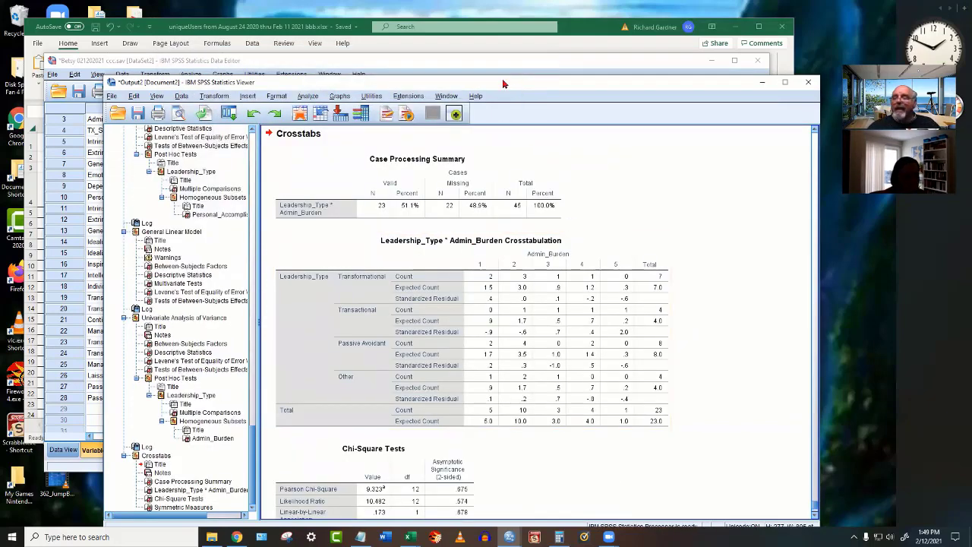
Examine the Leadership_Type by Admin_Burden crosstabulation and its chi-square tests, and look back at the Admin_Burden between-subjects effects.
left_click_drag(502, 83, 467, 40)
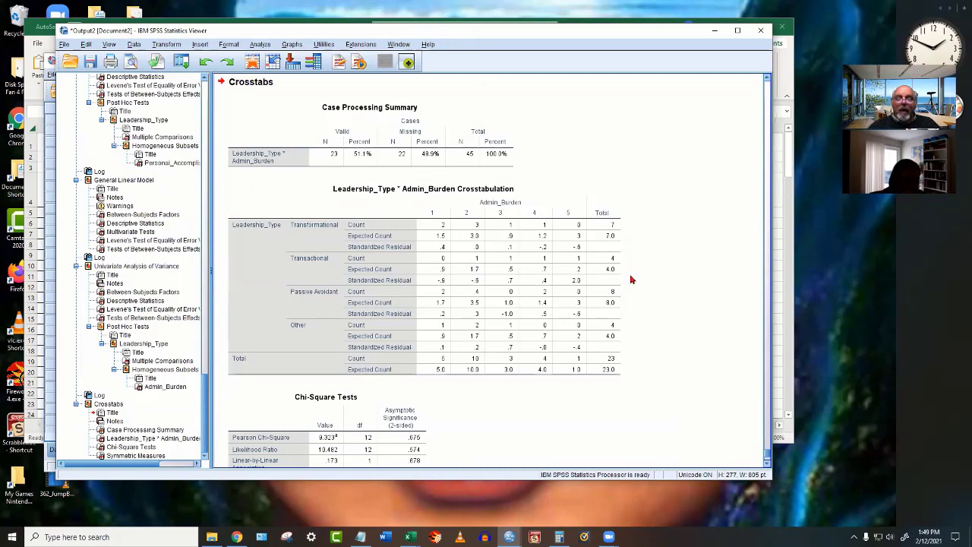
scroll(630, 280, "down", 3)
left_click(363, 312)
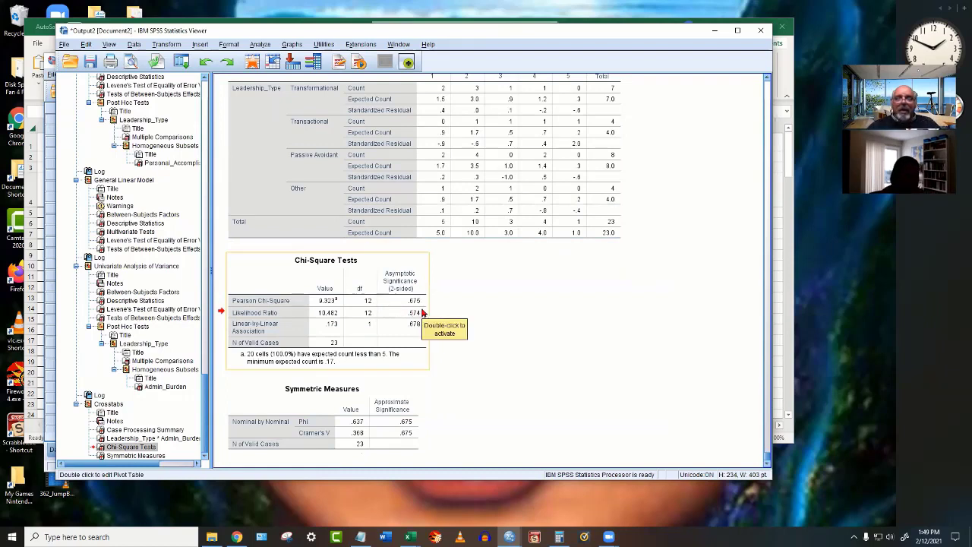
scroll(423, 312, "up", 3)
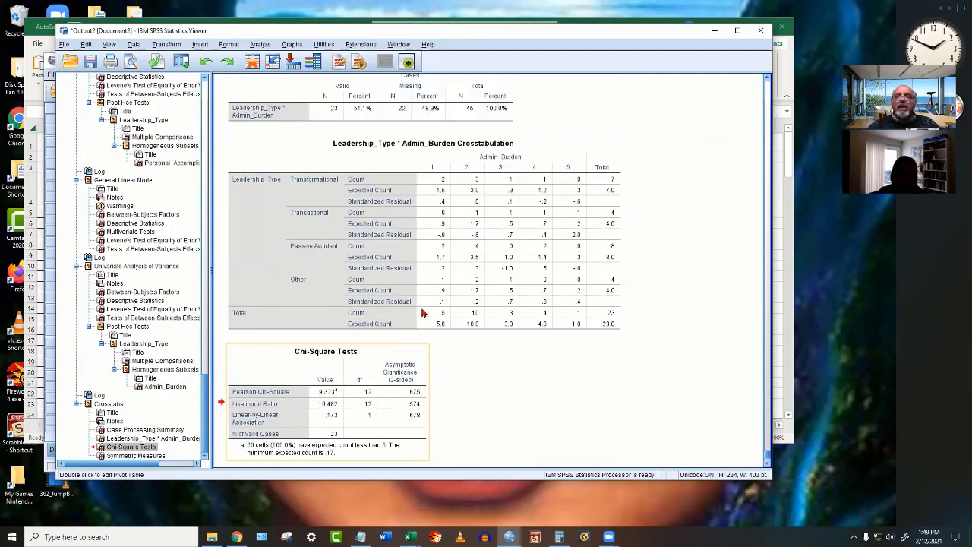
scroll(423, 312, "up", 2)
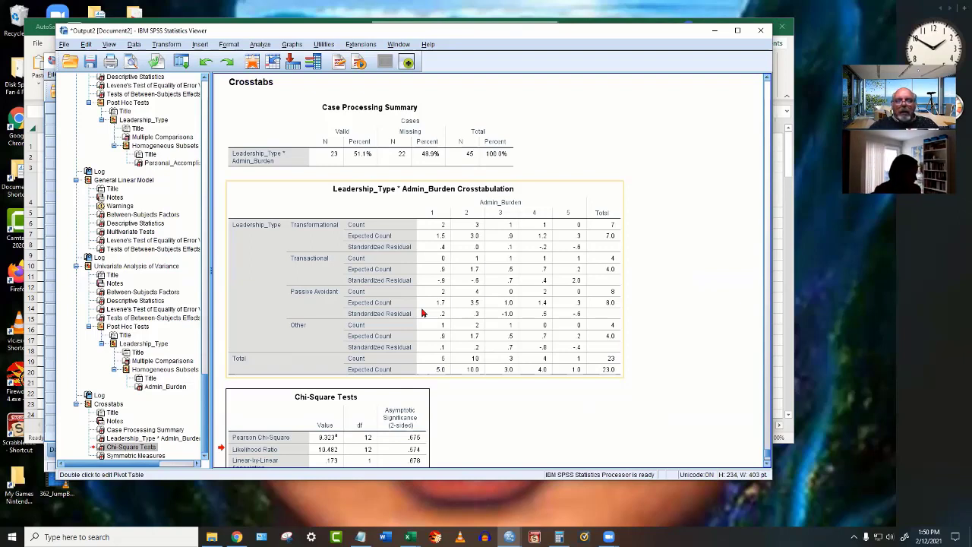
scroll(423, 312, "up", 10)
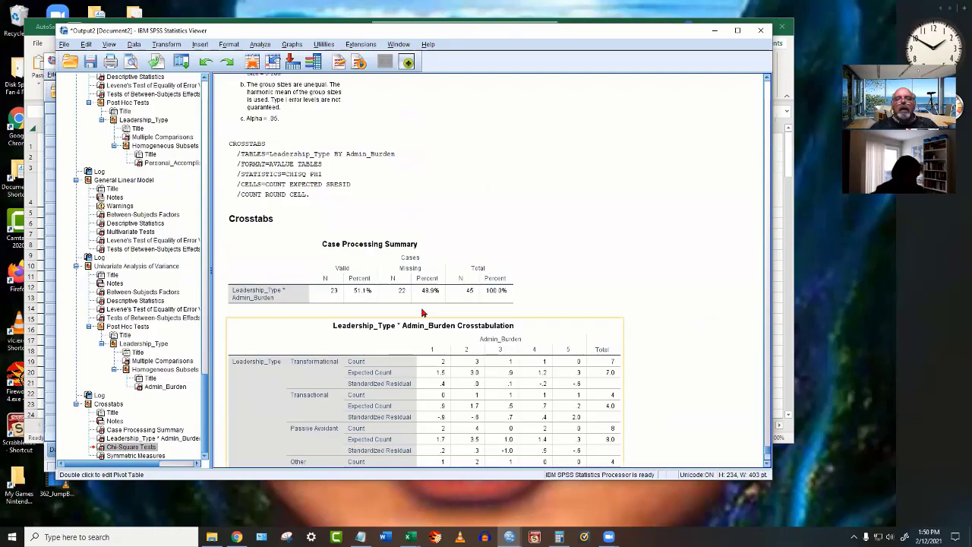
scroll(423, 313, "up", 10)
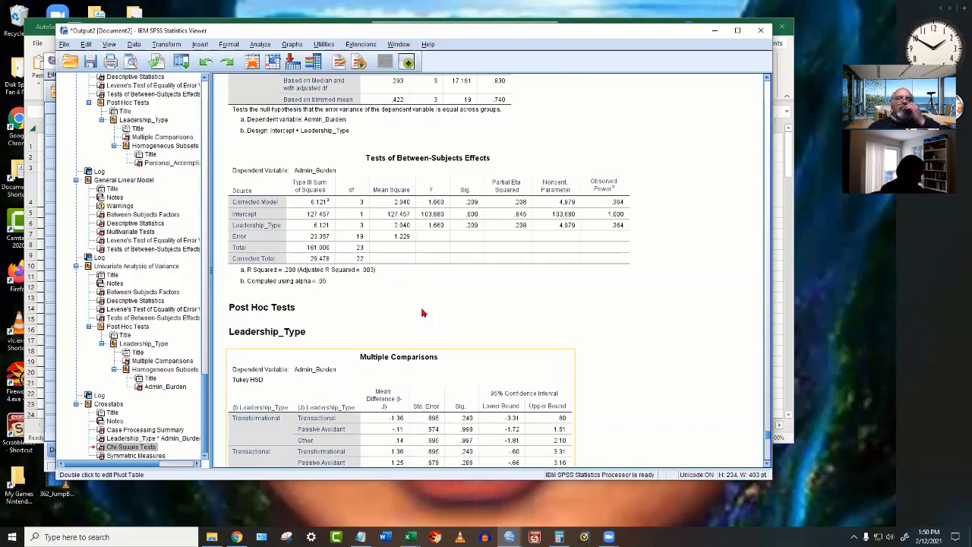
Run the crosstab of Leadership_Type with Gender replacing Admin_Burden as the column variable, and review its chi-square tests.
left_click(262, 46)
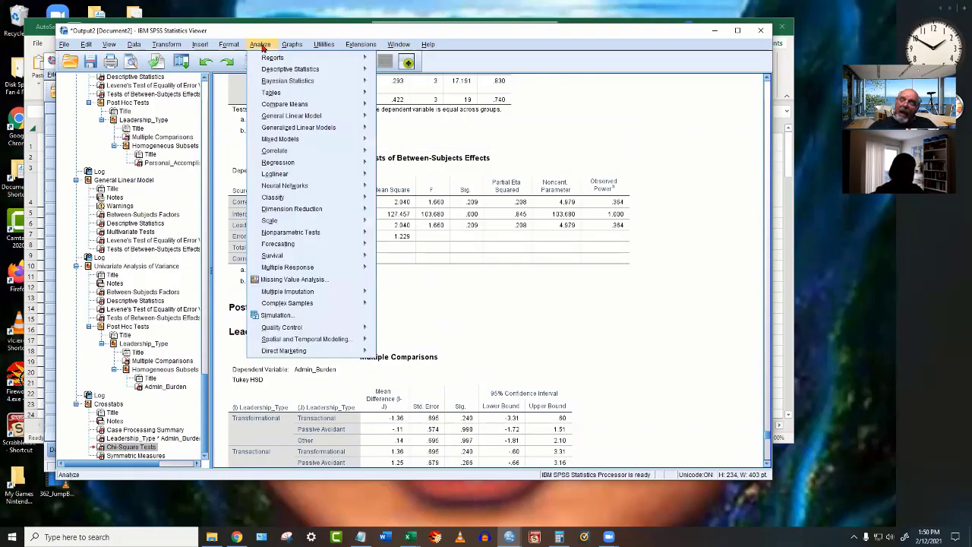
mouse_move(266, 67)
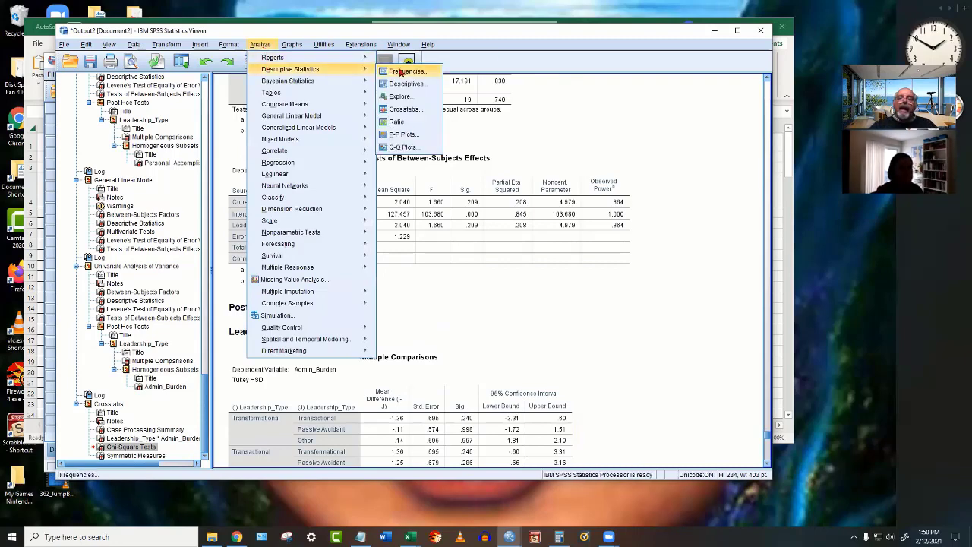
left_click(401, 110)
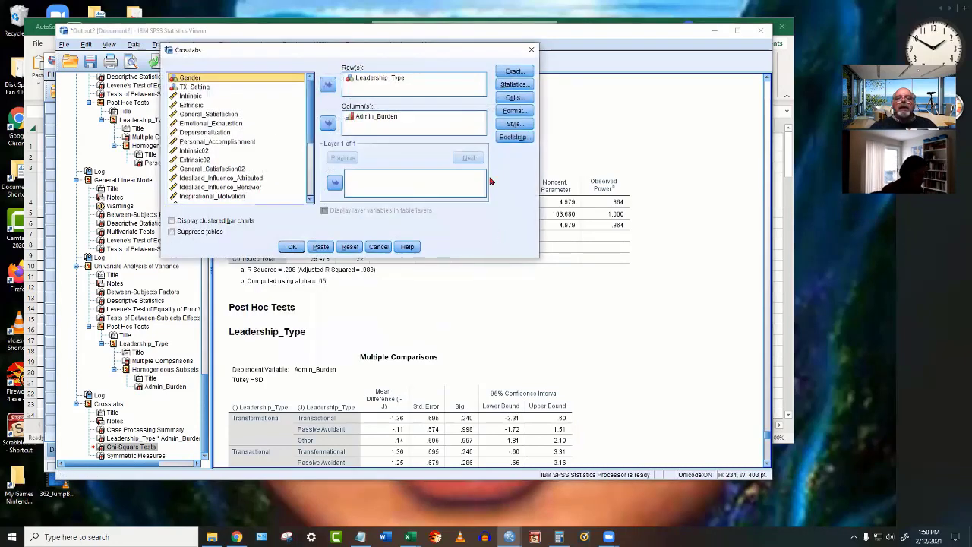
left_click(372, 116)
left_click(328, 123)
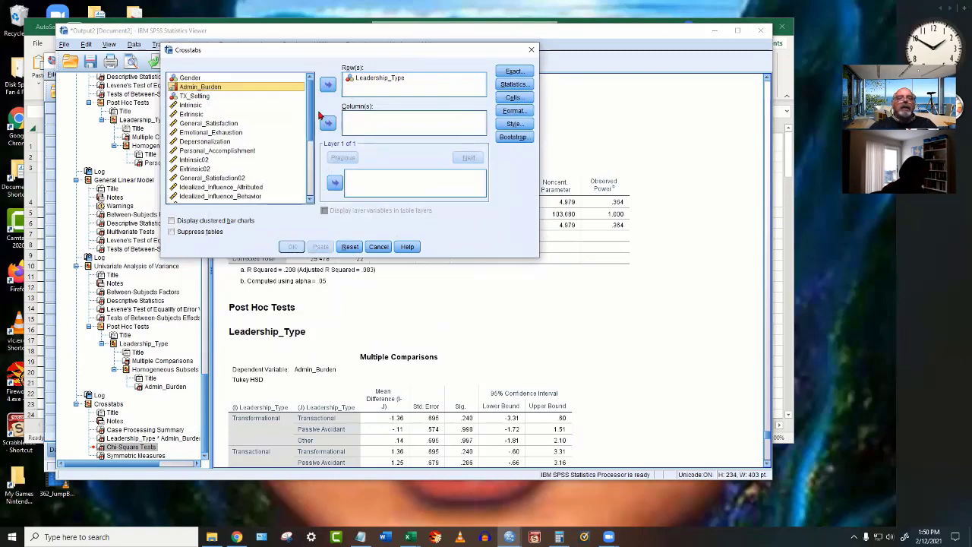
left_click(190, 78)
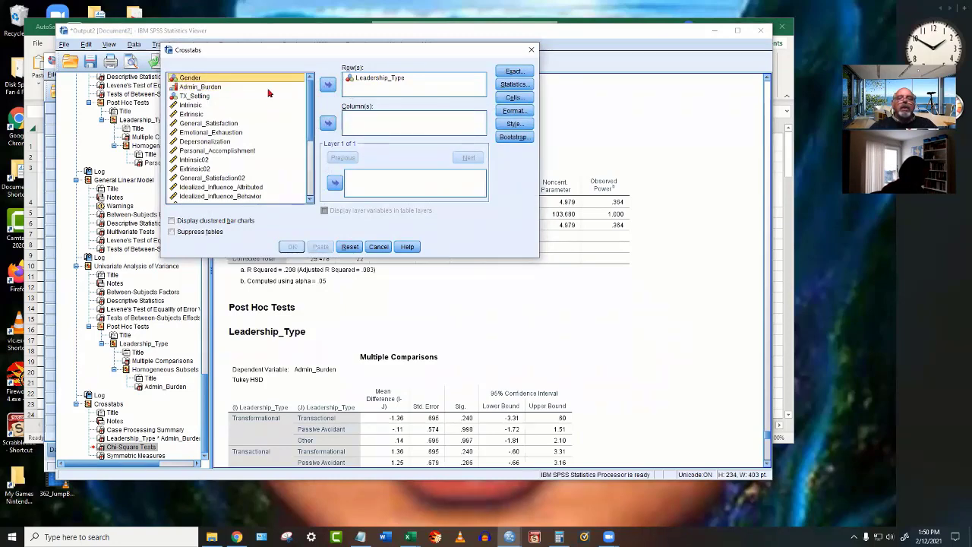
left_click(327, 122)
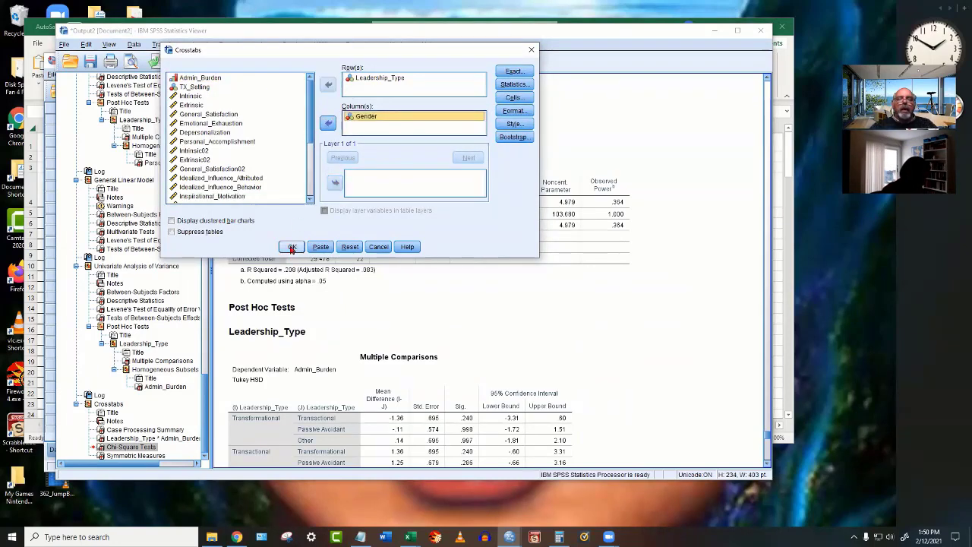
left_click(293, 247)
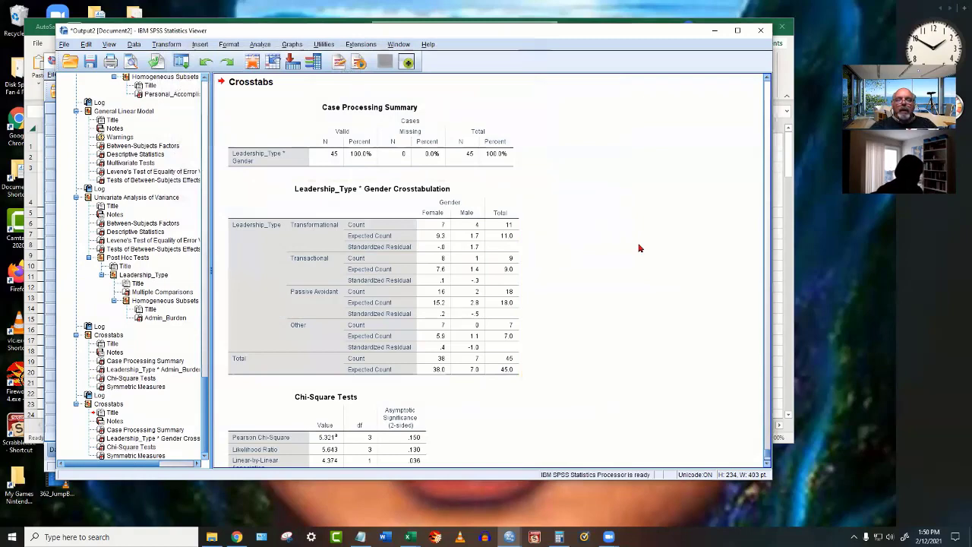
scroll(640, 245, "down", 3)
left_click(383, 303)
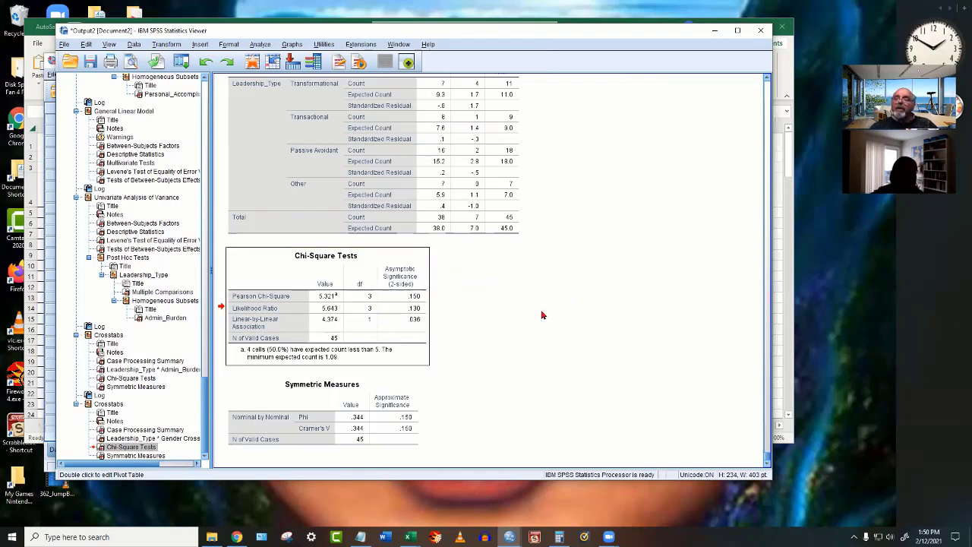
left_click(414, 305)
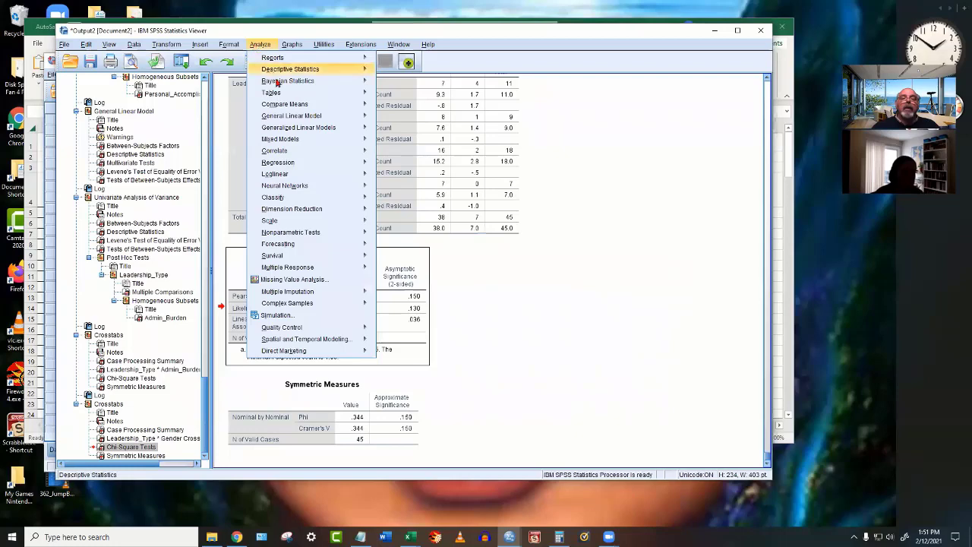
mouse_move(290, 73)
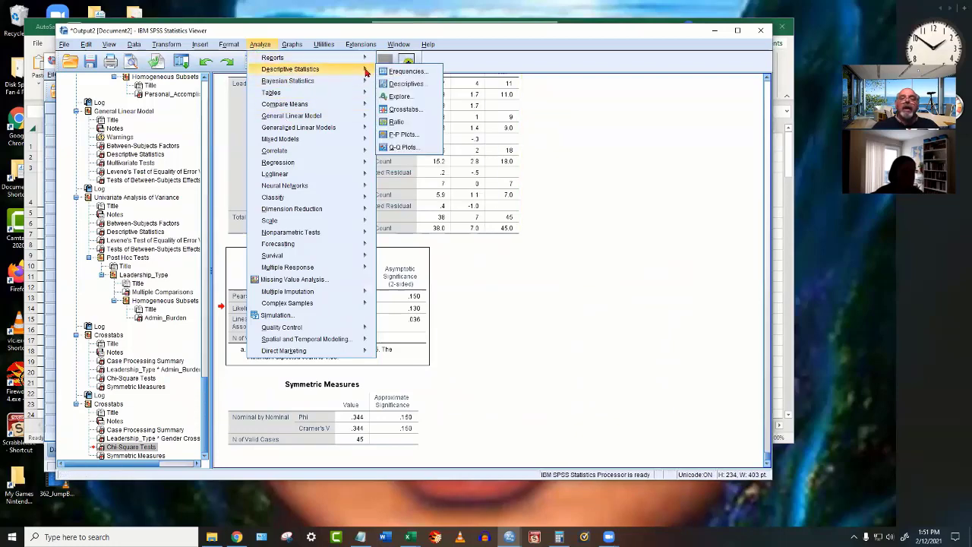
left_click(400, 97)
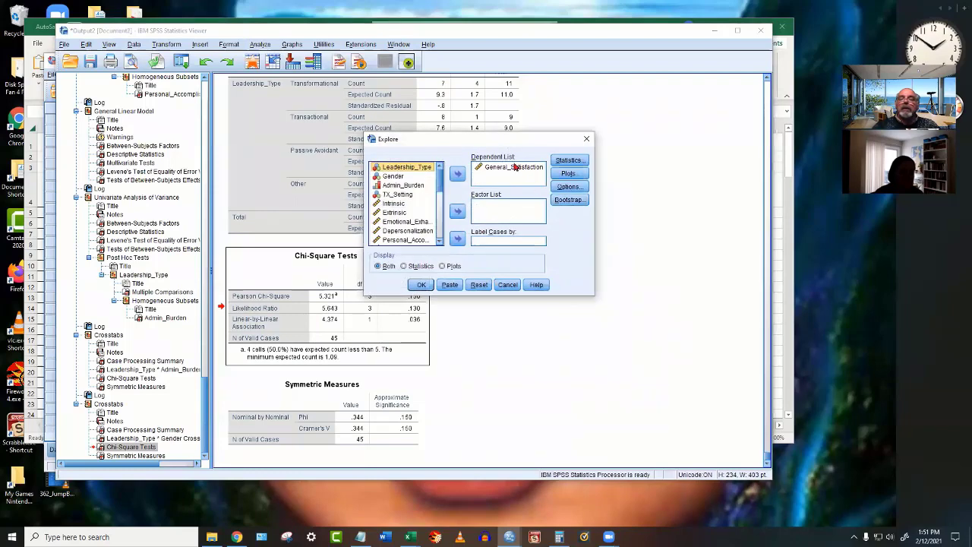
left_click(587, 139)
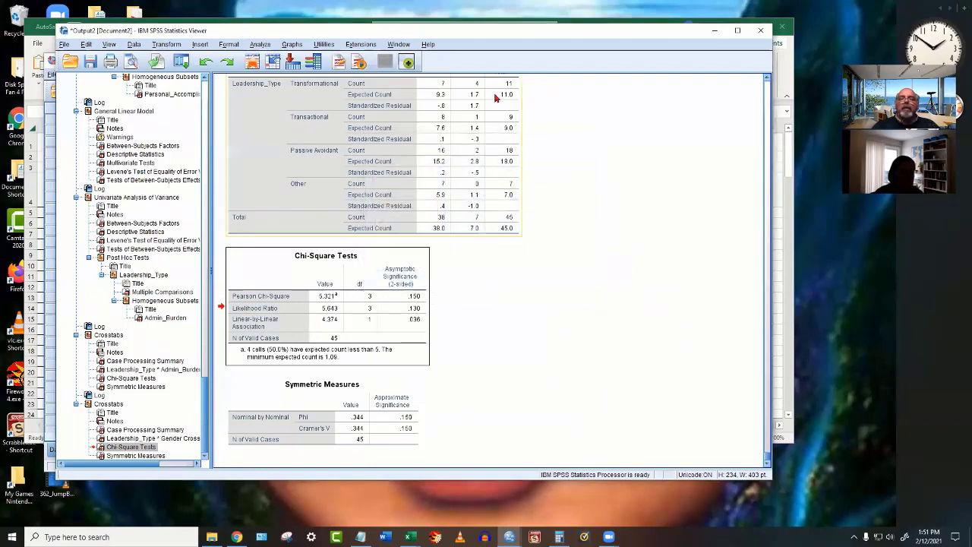
Run the crosstab of Leadership_Type with TX_Setting replacing Gender as the column variable, and review its chi-square tests.
left_click(260, 44)
mouse_move(273, 71)
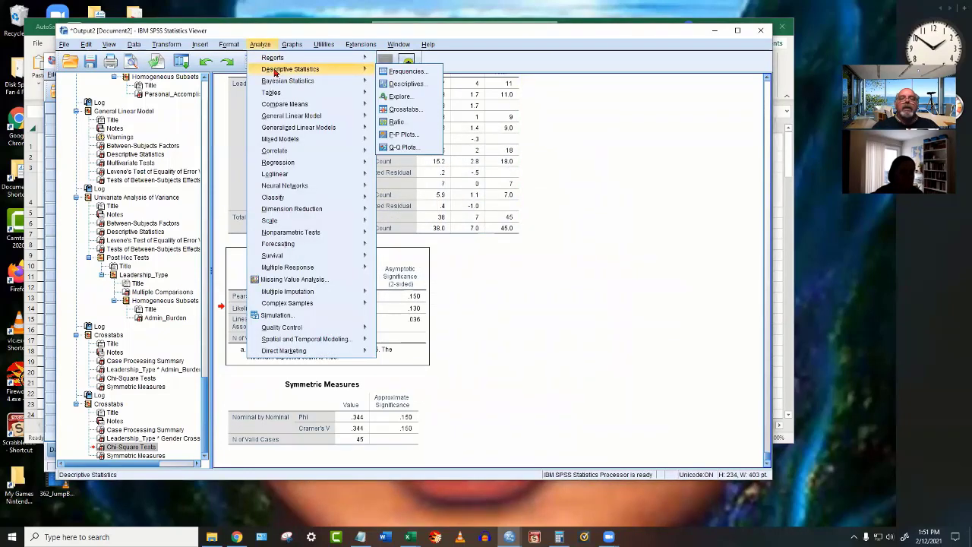
left_click(402, 110)
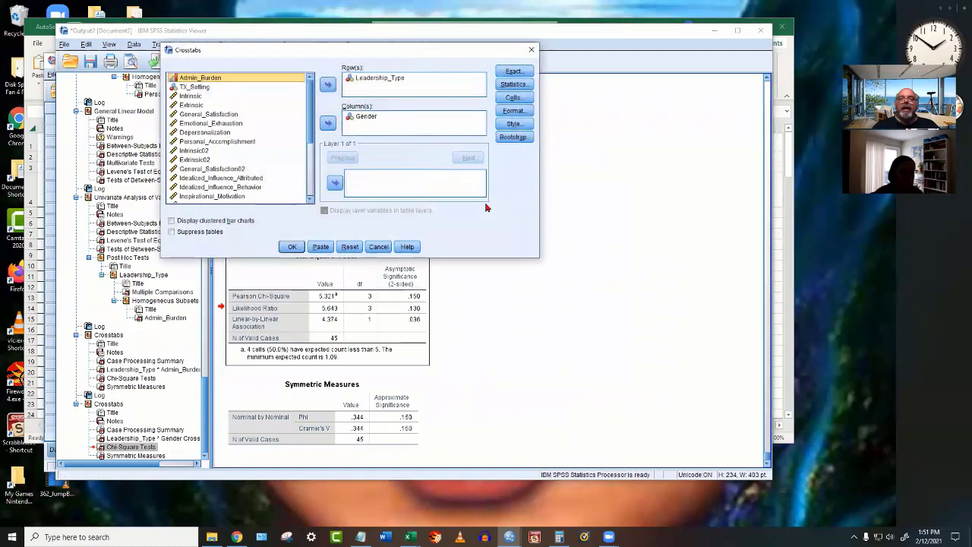
left_click(371, 119)
left_click(328, 123)
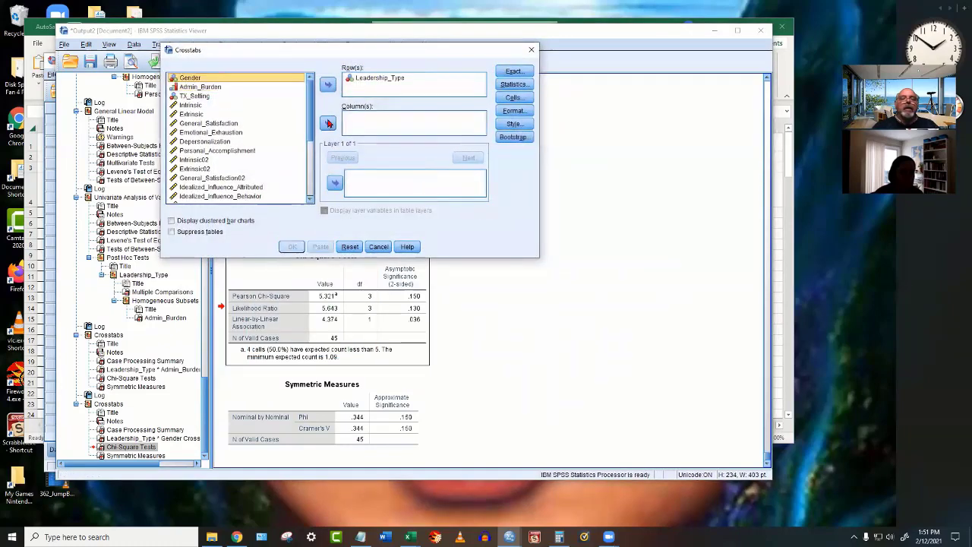
left_click(199, 96)
left_click(325, 125)
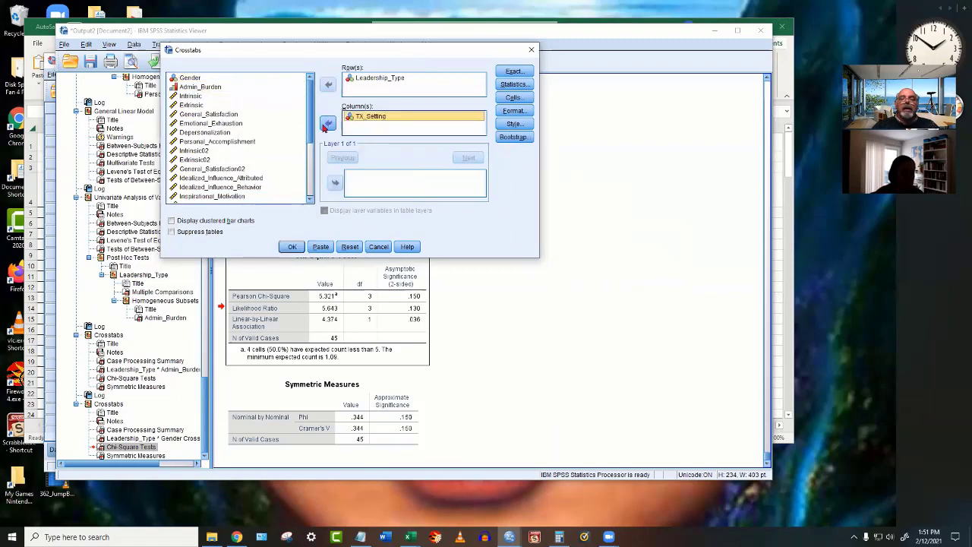
left_click(292, 247)
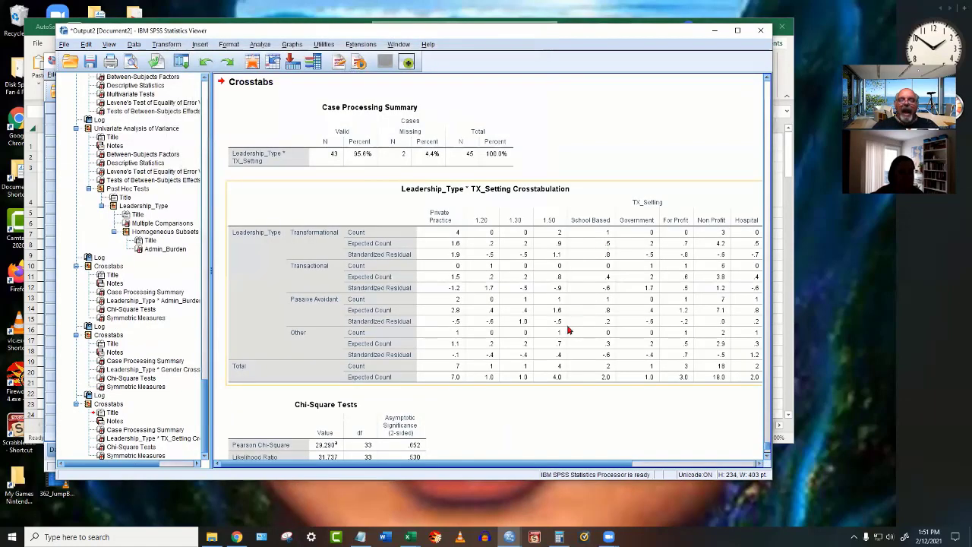
scroll(569, 325, "down", 3)
left_click(422, 312)
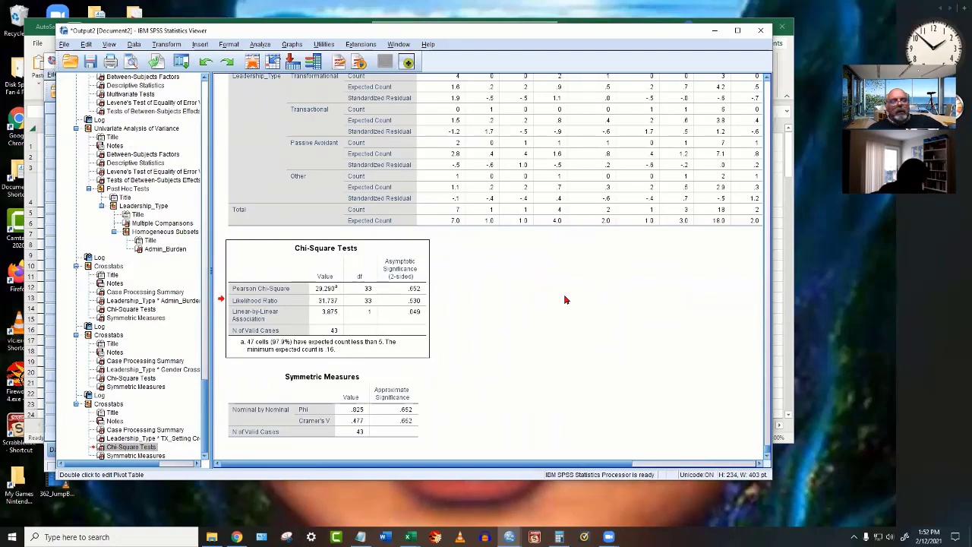
scroll(564, 300, "up", 10)
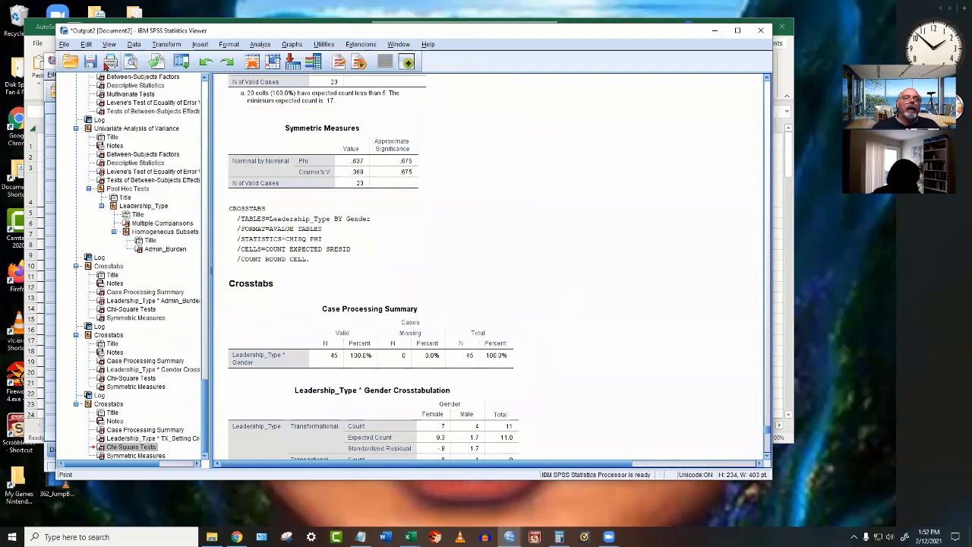
Save the output document as Output2 02122021 in the student's Spring 2021 folder inside 001 Spring 2021 Optiplex.
left_click(90, 62)
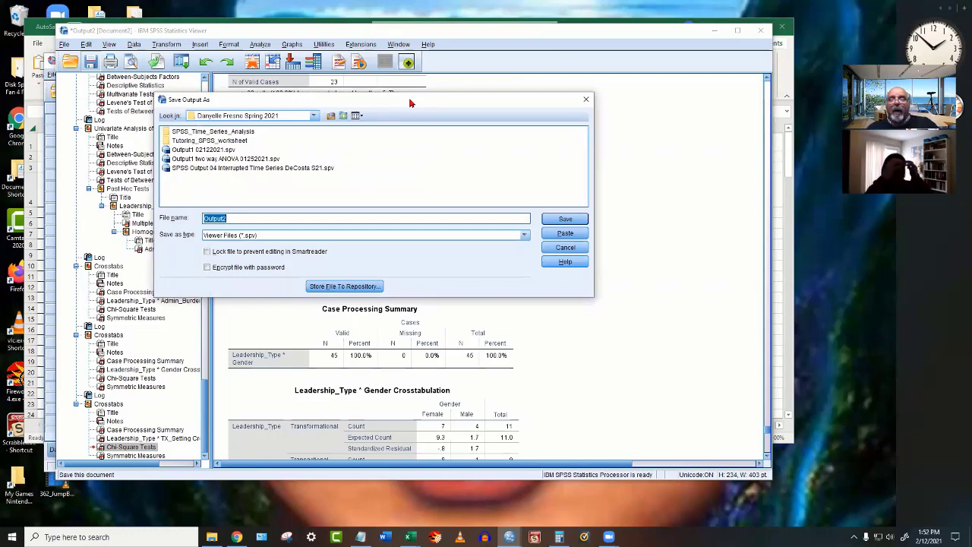
left_click_drag(410, 103, 616, 54)
left_click(540, 66)
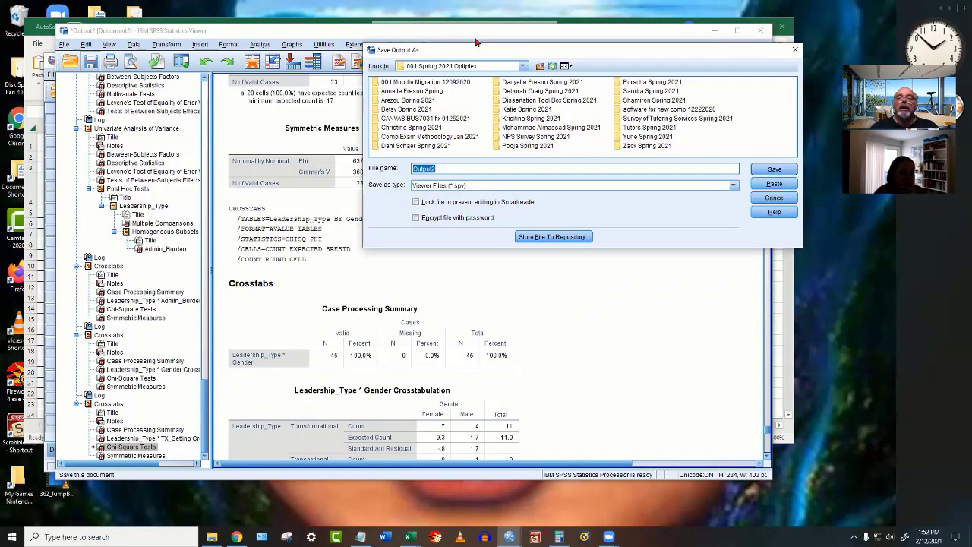
left_click_drag(467, 53, 349, 57)
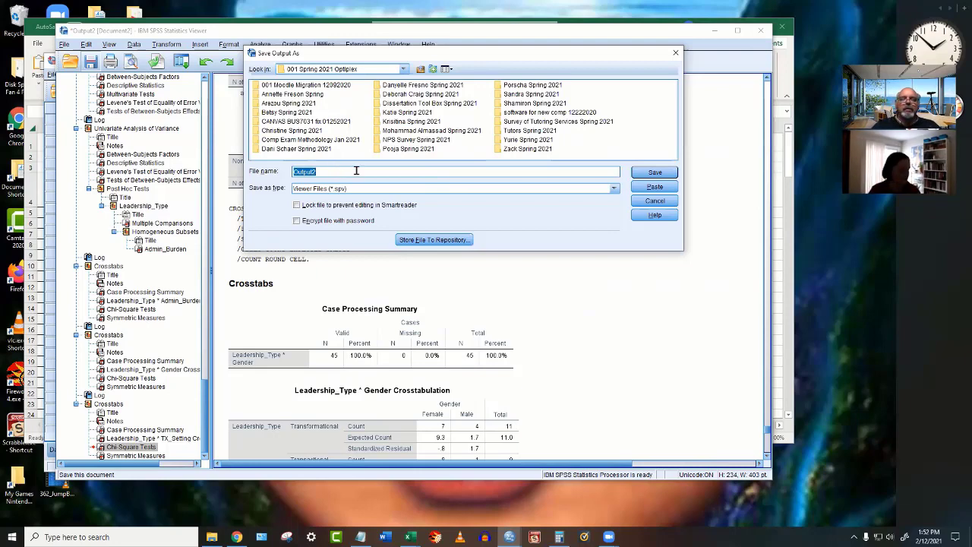
double_click(256, 113)
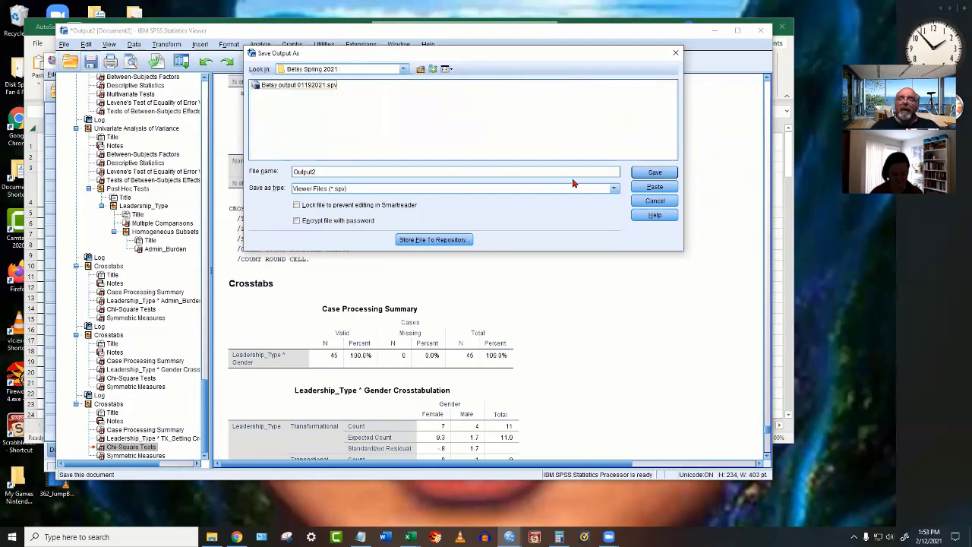
left_click(318, 166)
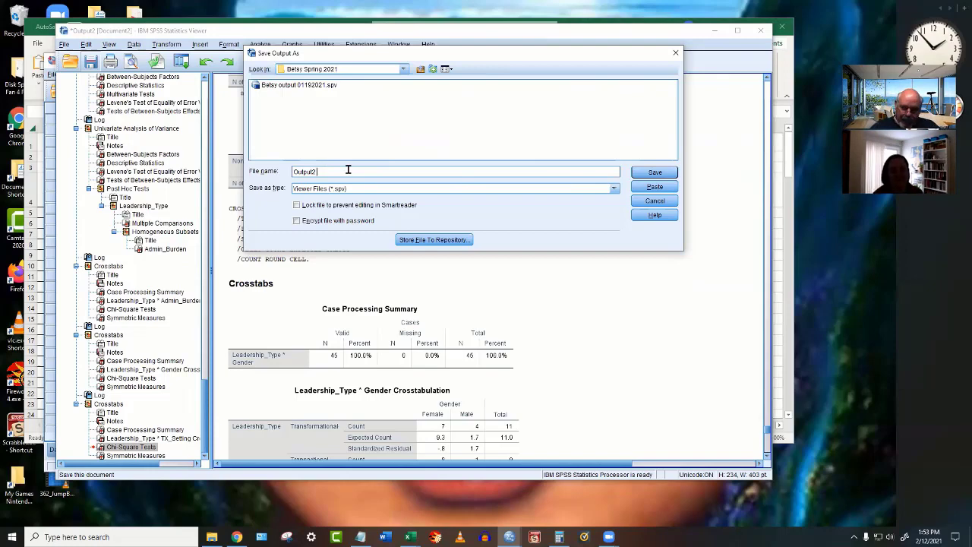
type("02")
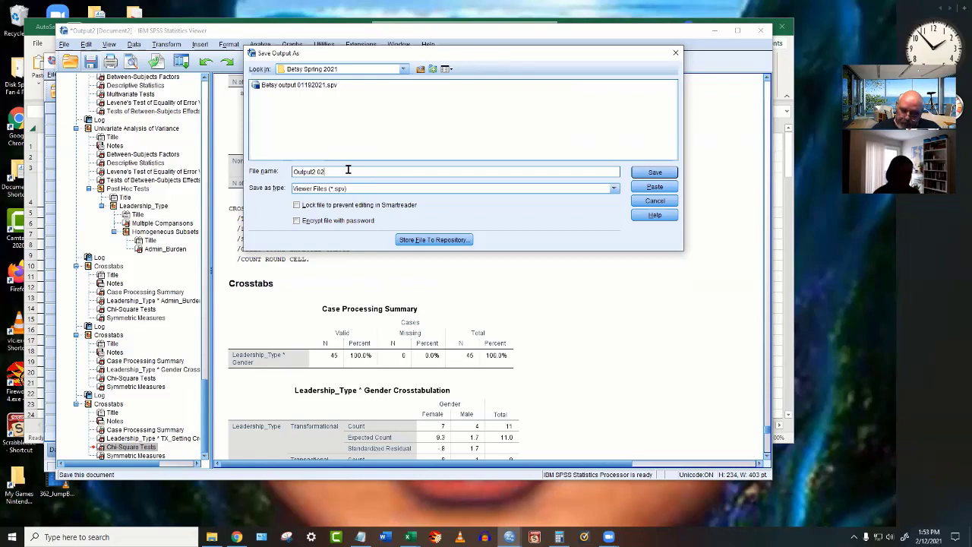
type("22021")
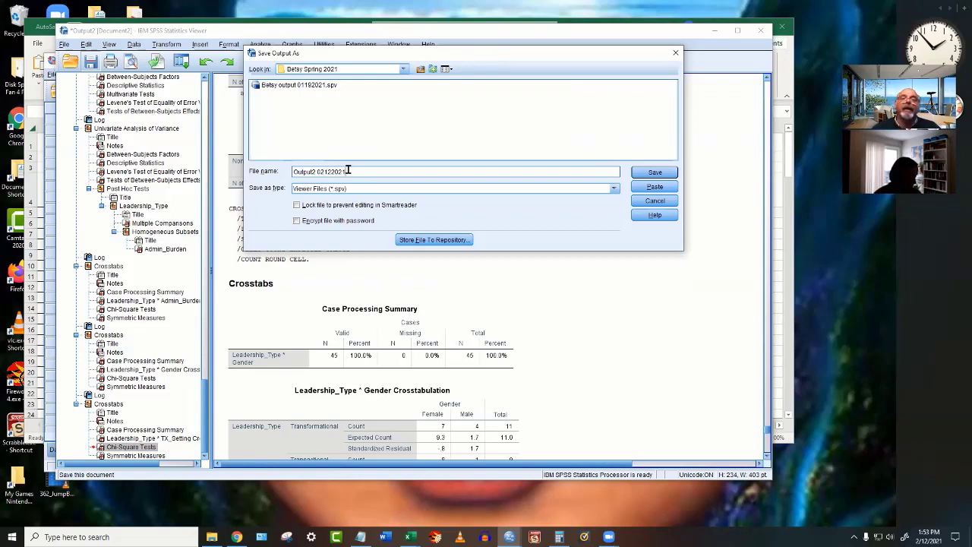
left_click(658, 173)
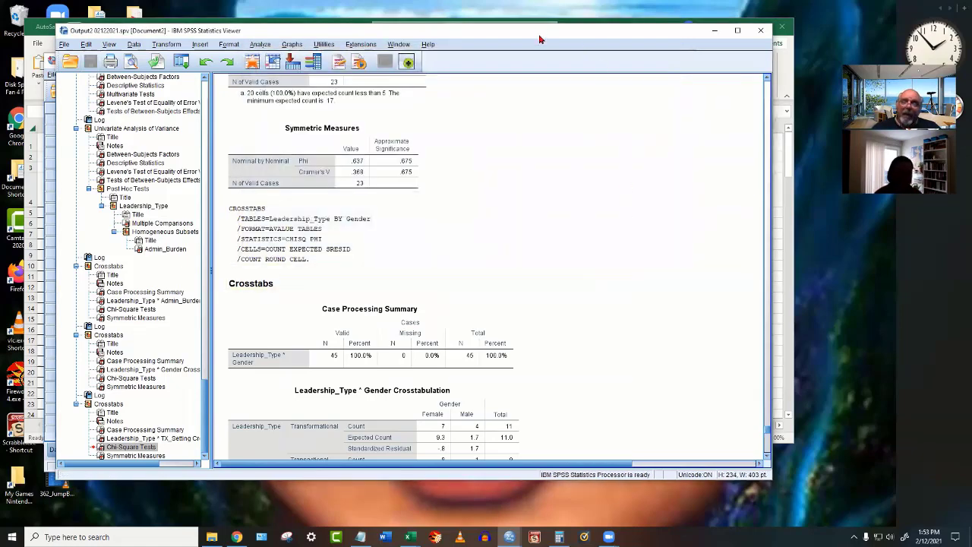
Save the dataset in the Data Editor, and bring the output viewer back in front of it.
left_click_drag(539, 39, 573, 248)
left_click(478, 67)
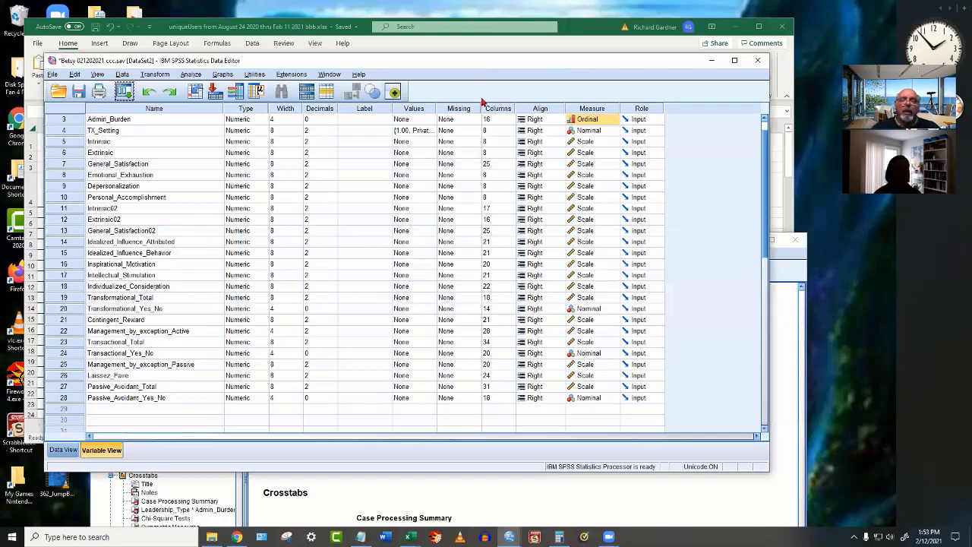
left_click_drag(479, 61, 535, 74)
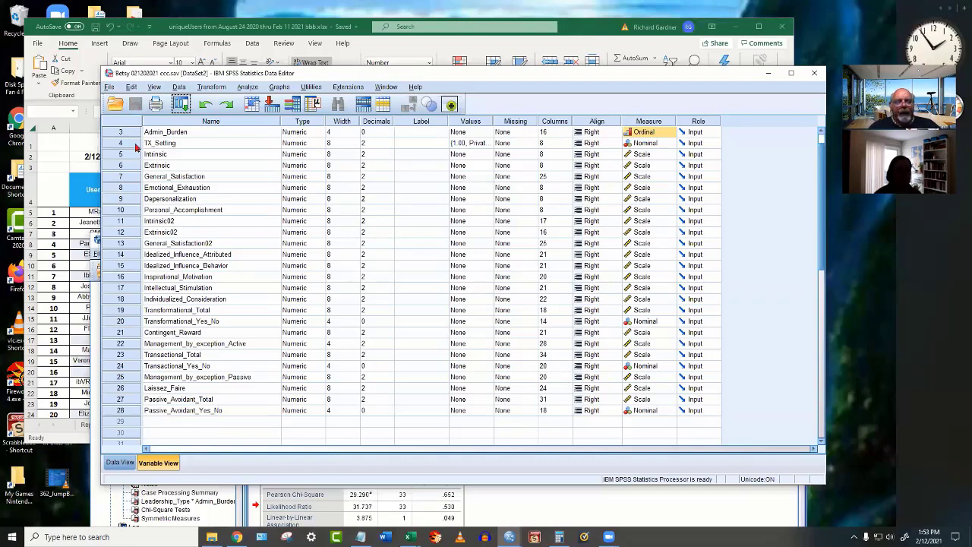
left_click(543, 509)
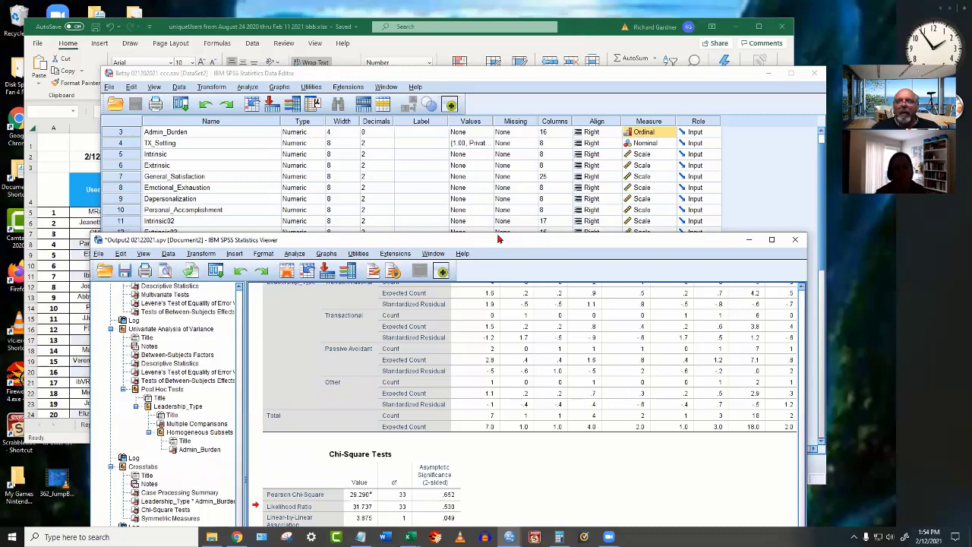
left_click_drag(499, 239, 465, 64)
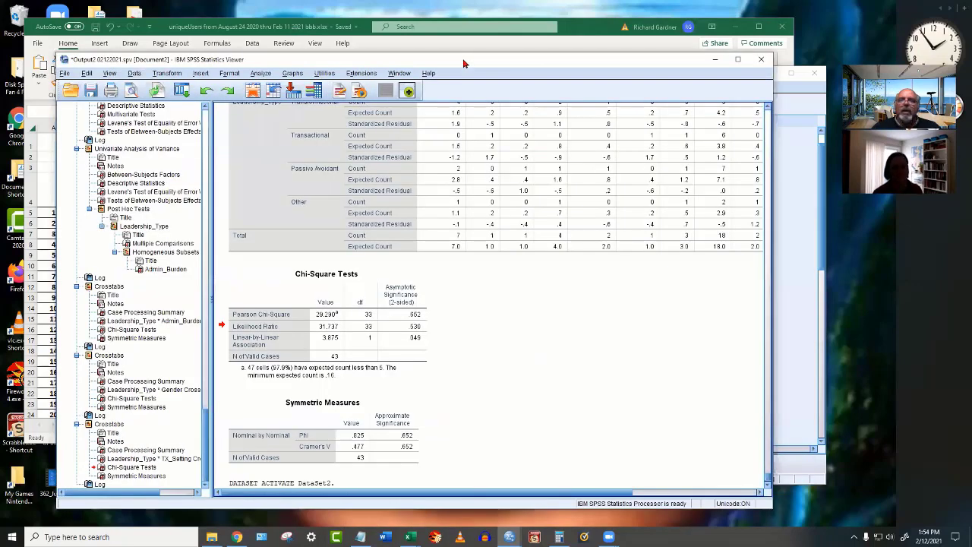